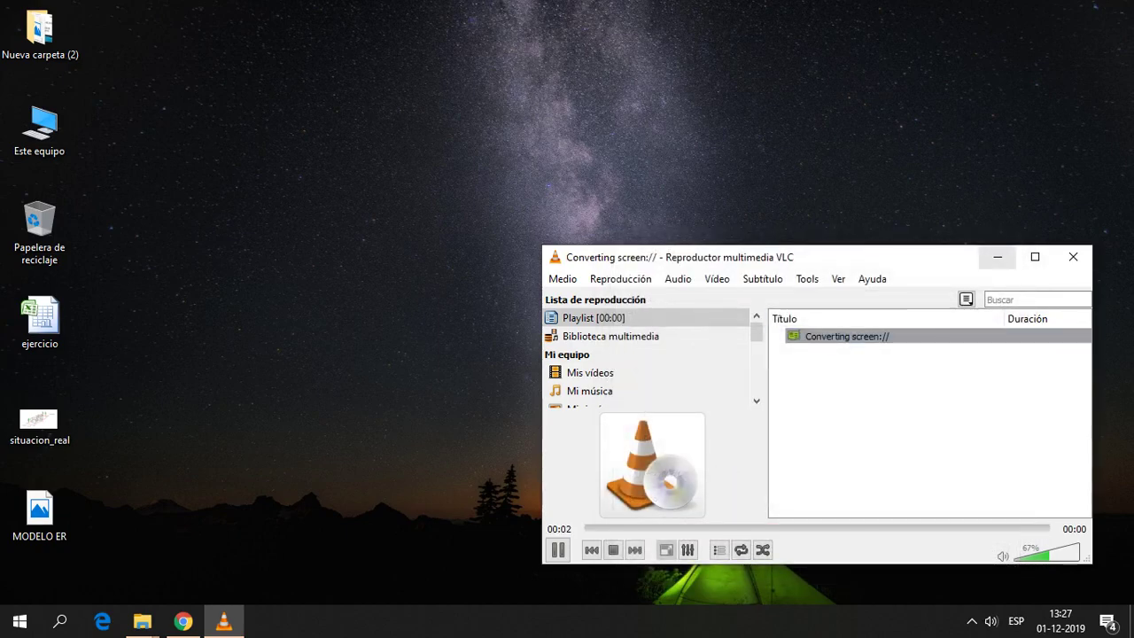
Move and minimize the VLC recorder, then open the situacion_real.png sketch from the desktop
{"action": "left_click_drag", "start_coordinate": [974, 257], "coordinate": [863, 225]}
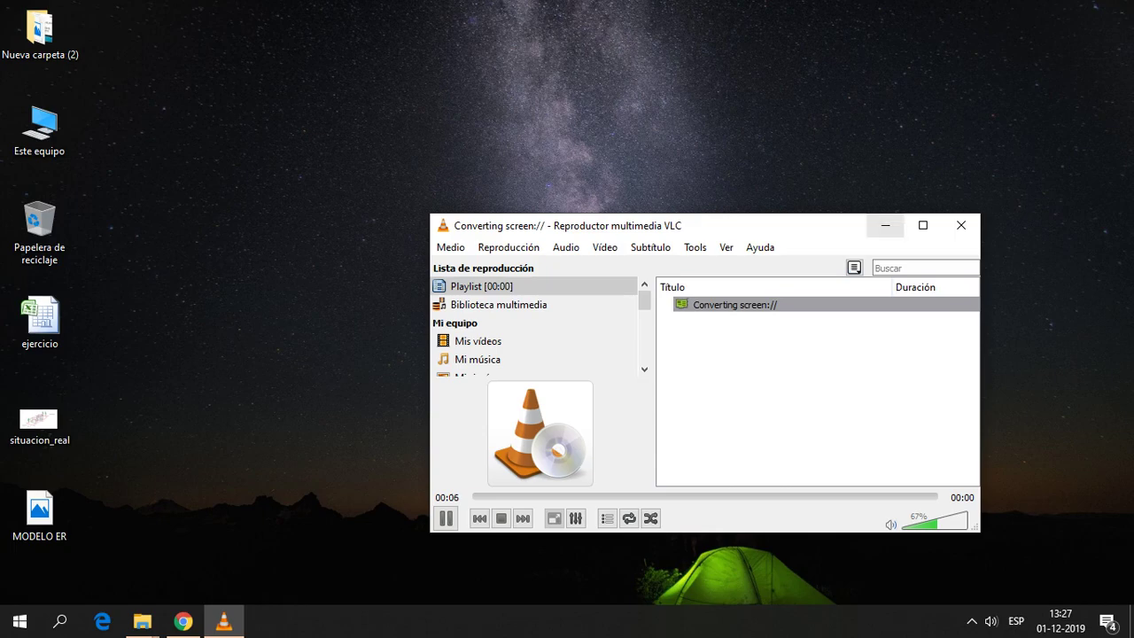
{"action": "left_click", "coordinate": [886, 225]}
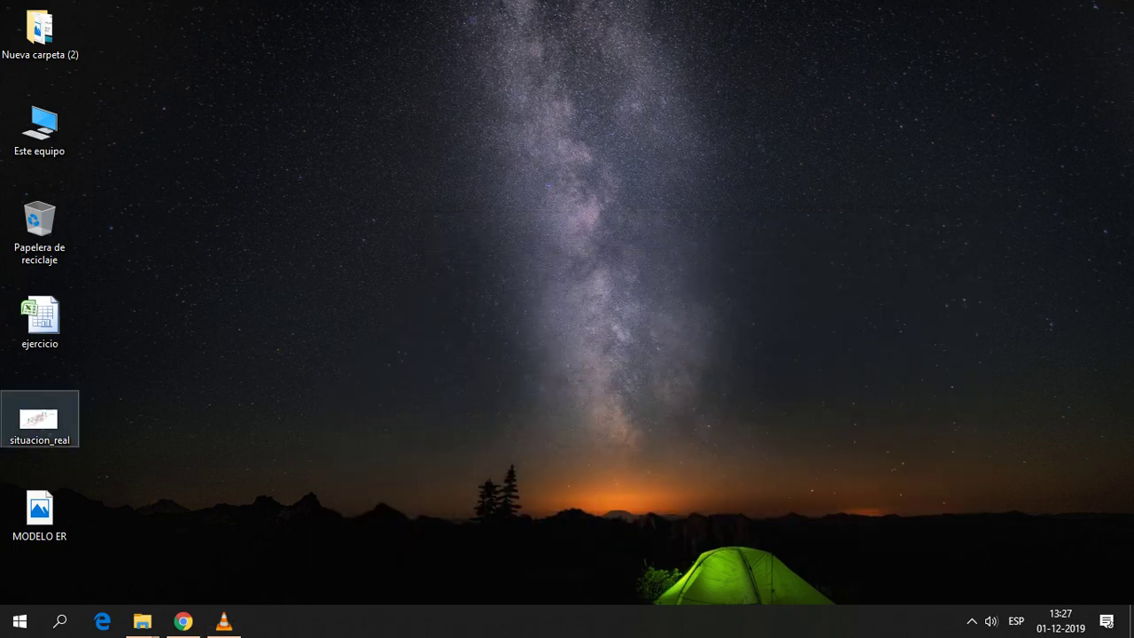
{"action": "left_click", "coordinate": [39, 421]}
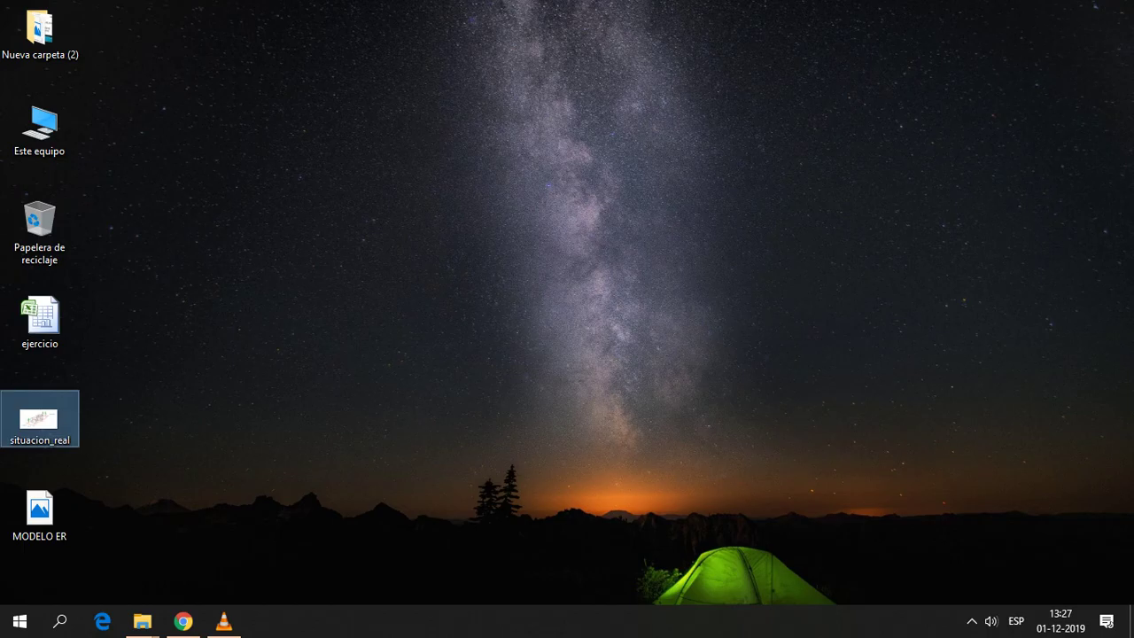
{"action": "key", "text": "Return"}
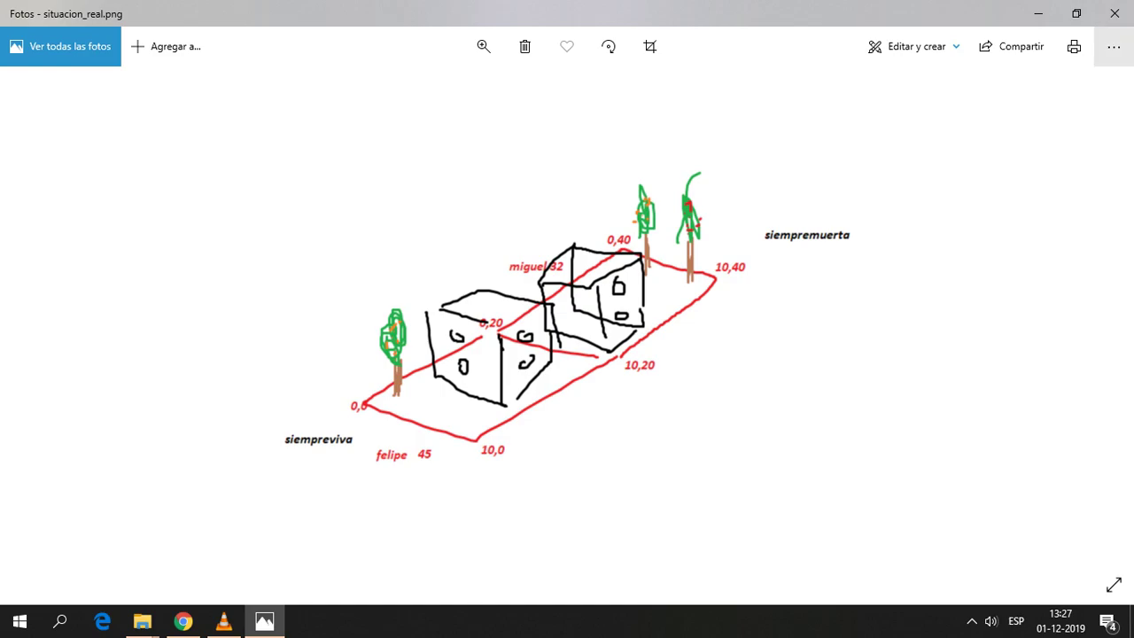
Close the situacion_real sketch, view the MODELO ER.png diagram, then close Photos
{"action": "left_click", "coordinate": [1115, 14]}
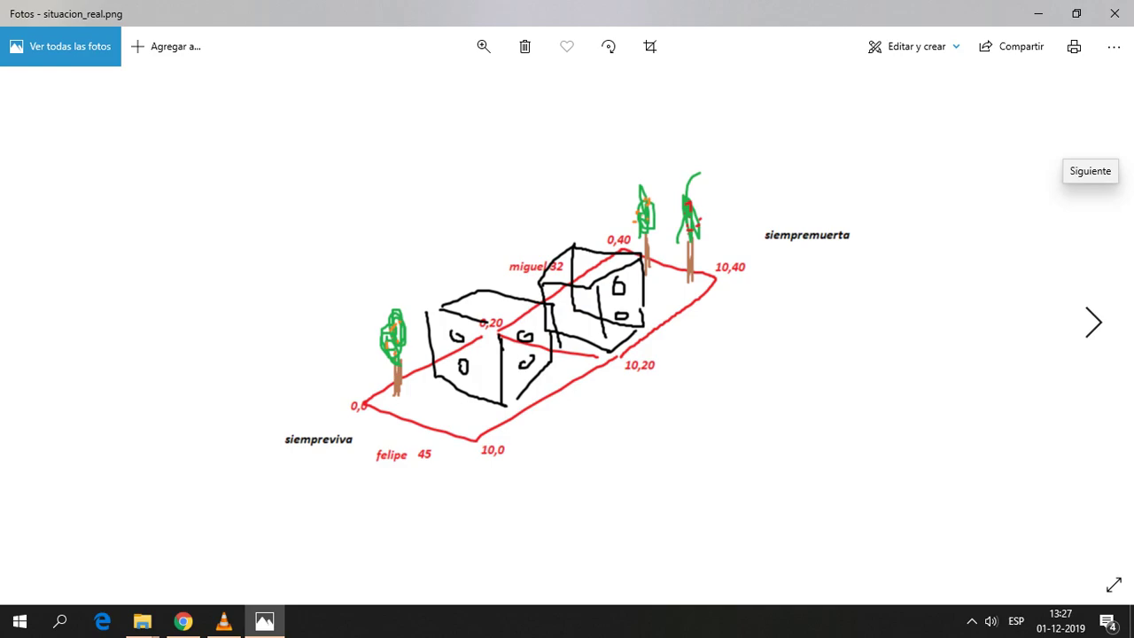
{"action": "left_click", "coordinate": [1115, 14]}
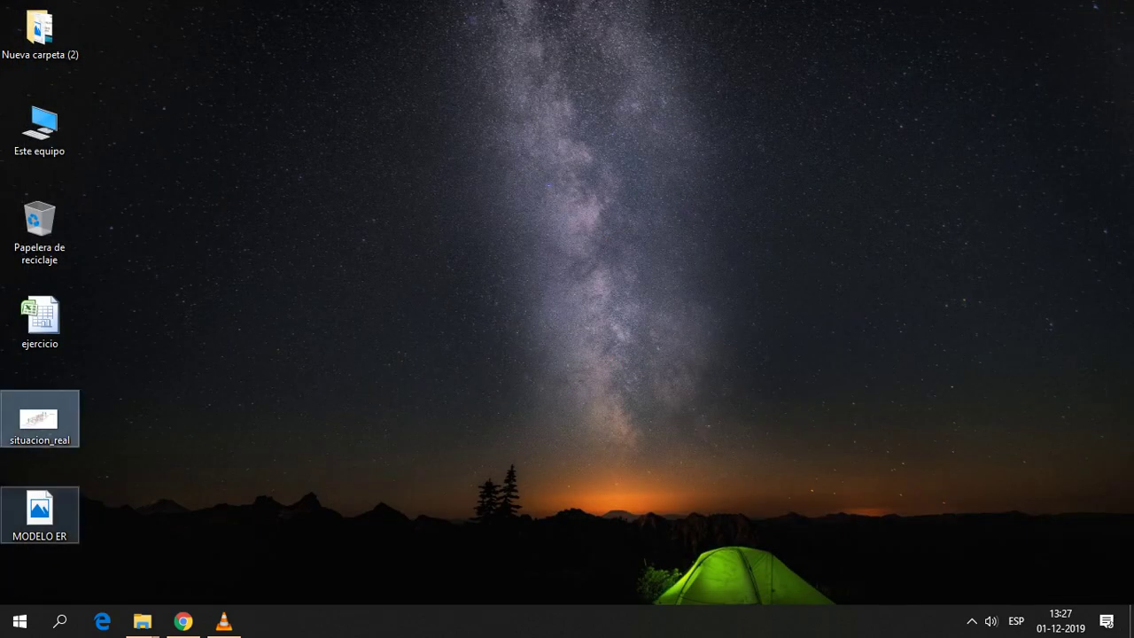
{"action": "double_click", "coordinate": [39, 509]}
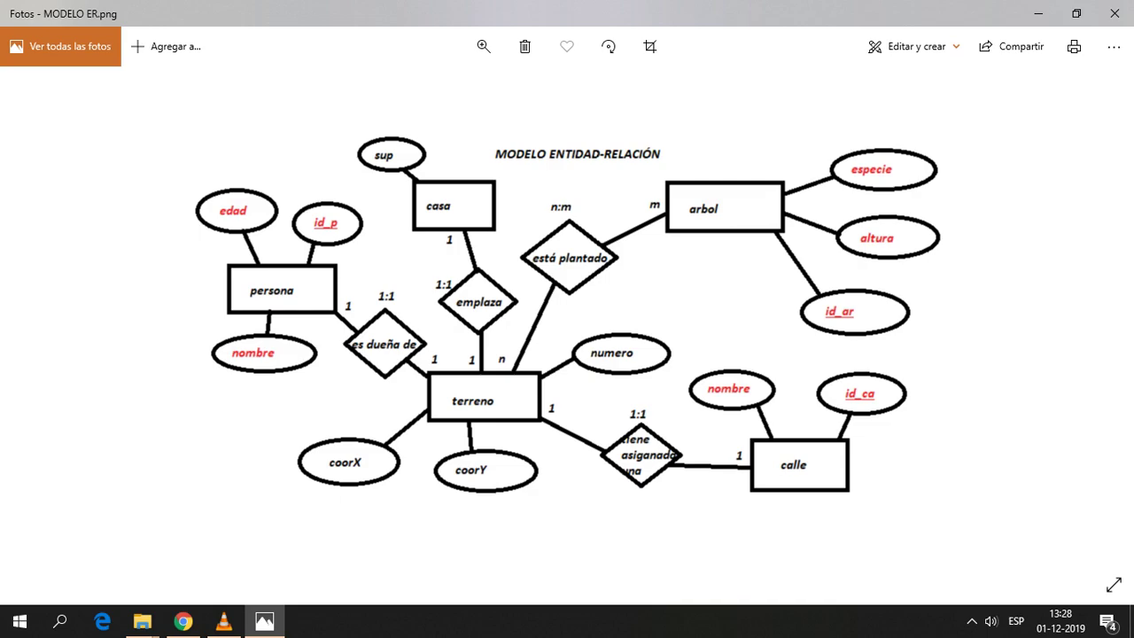
{"action": "left_click", "coordinate": [1115, 13]}
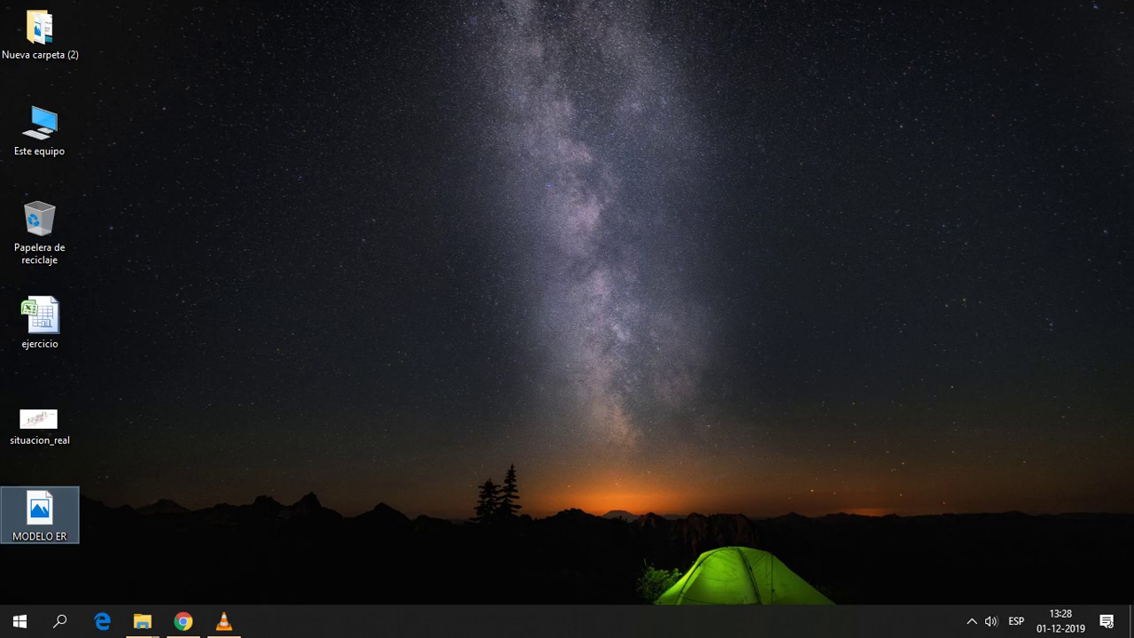
Open the ejercicio workbook and browse its Hoja1, persona and arbol sheets
{"action": "left_click", "coordinate": [40, 321]}
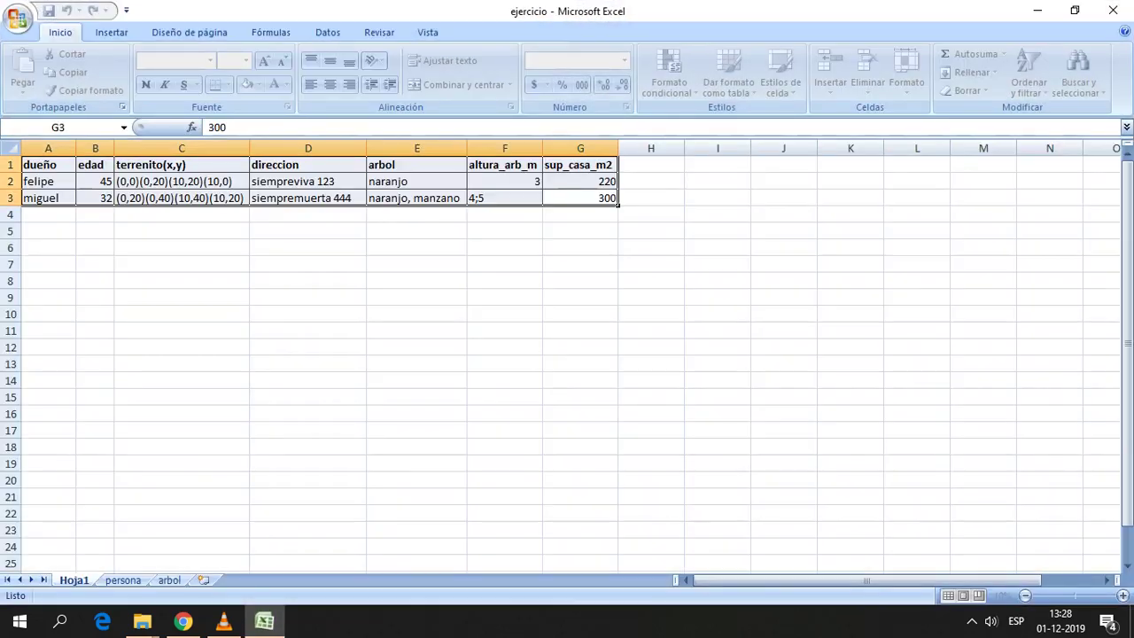
{"action": "left_click", "coordinate": [417, 331]}
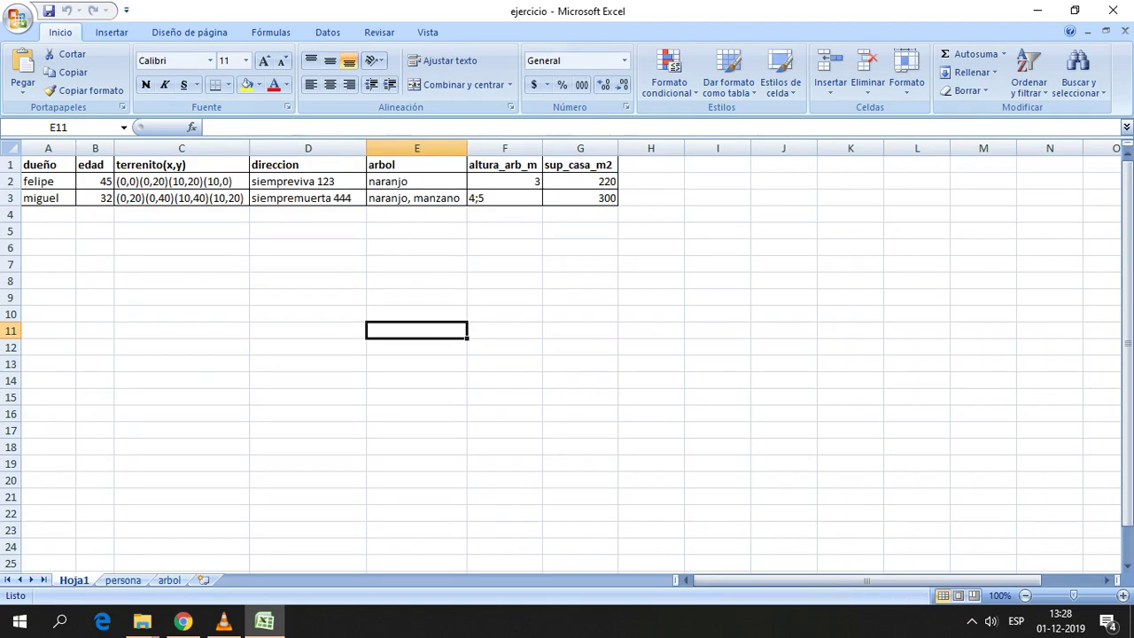
{"action": "left_click_drag", "start_coordinate": [580, 197], "coordinate": [48, 164]}
{"action": "left_click", "coordinate": [417, 330]}
{"action": "left_click", "coordinate": [123, 579]}
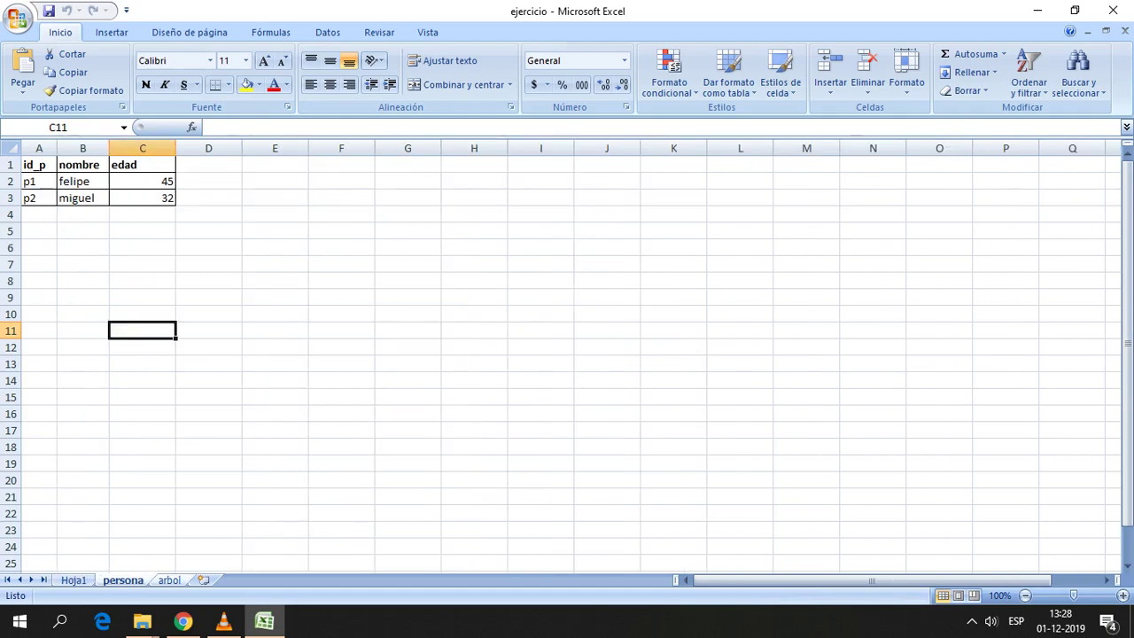
{"action": "left_click", "coordinate": [168, 580]}
{"action": "left_click", "coordinate": [124, 580]}
{"action": "left_click", "coordinate": [169, 580]}
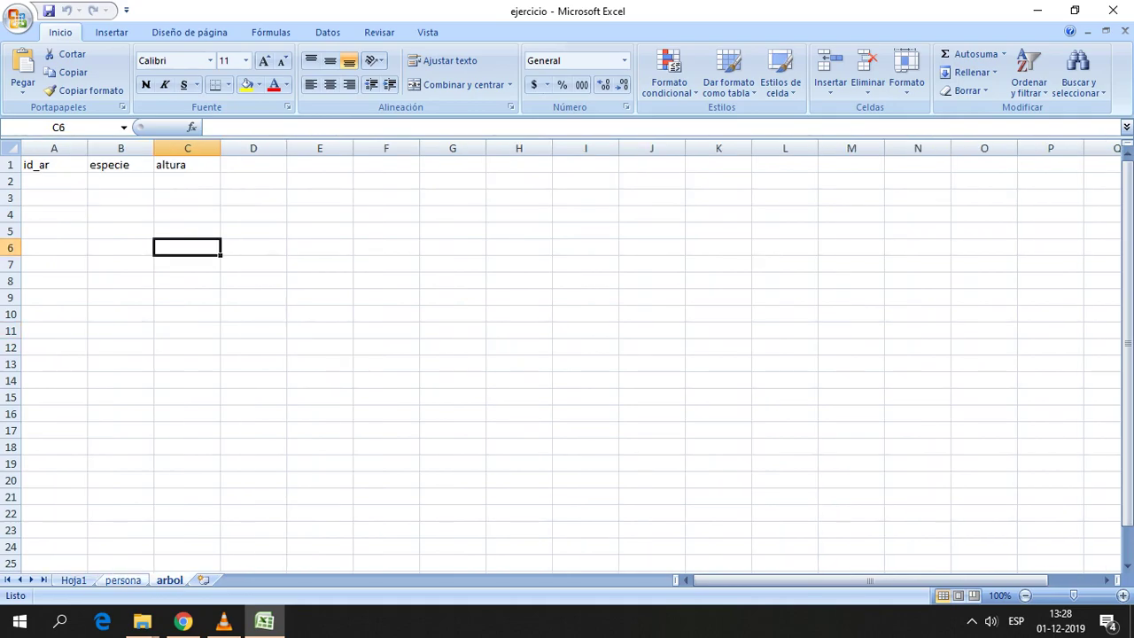
{"action": "left_click", "coordinate": [123, 579]}
Restore the workbook window and fit it into the right side of the screen
{"action": "double_click", "coordinate": [284, 12]}
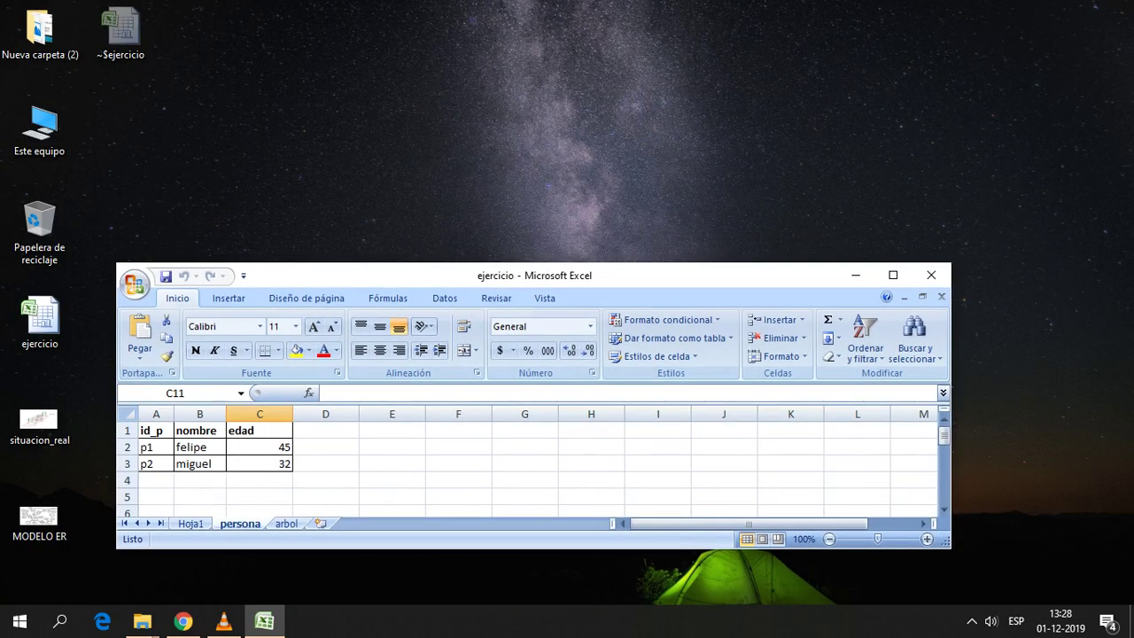
{"action": "left_click_drag", "start_coordinate": [372, 274], "coordinate": [516, 20]}
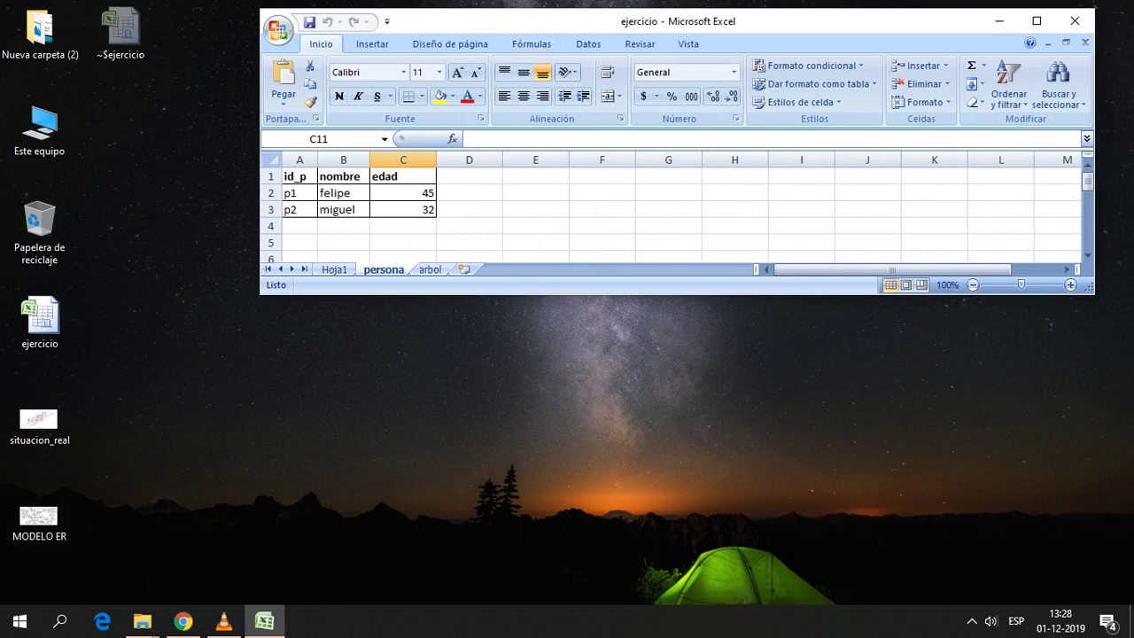
{"action": "left_click_drag", "start_coordinate": [674, 293], "coordinate": [673, 577]}
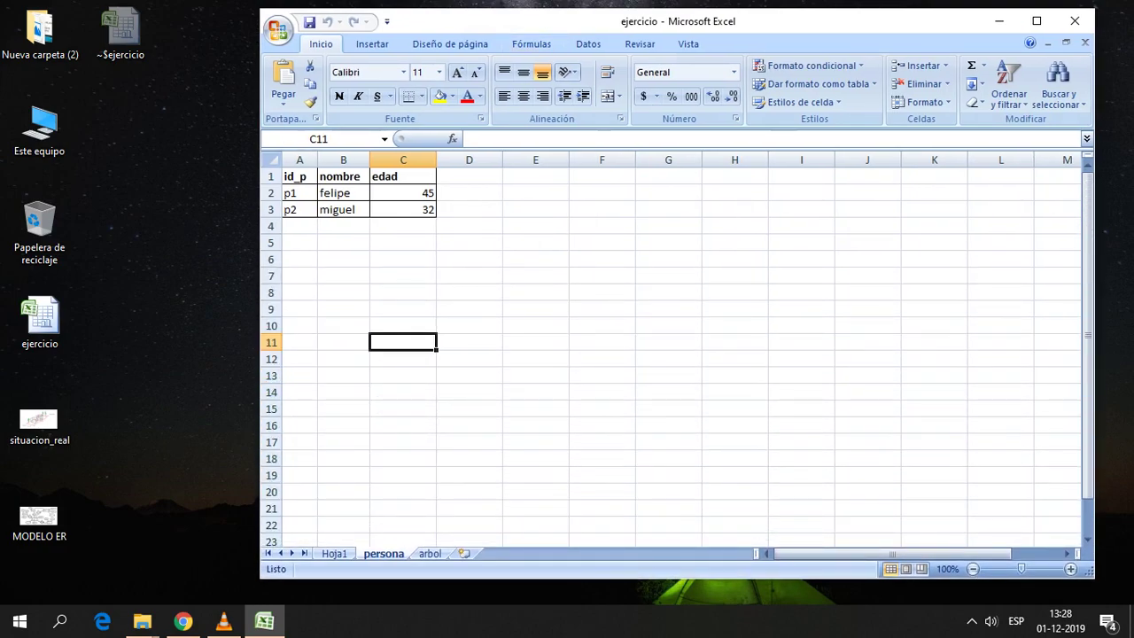
{"action": "left_click_drag", "start_coordinate": [261, 355], "coordinate": [458, 354]}
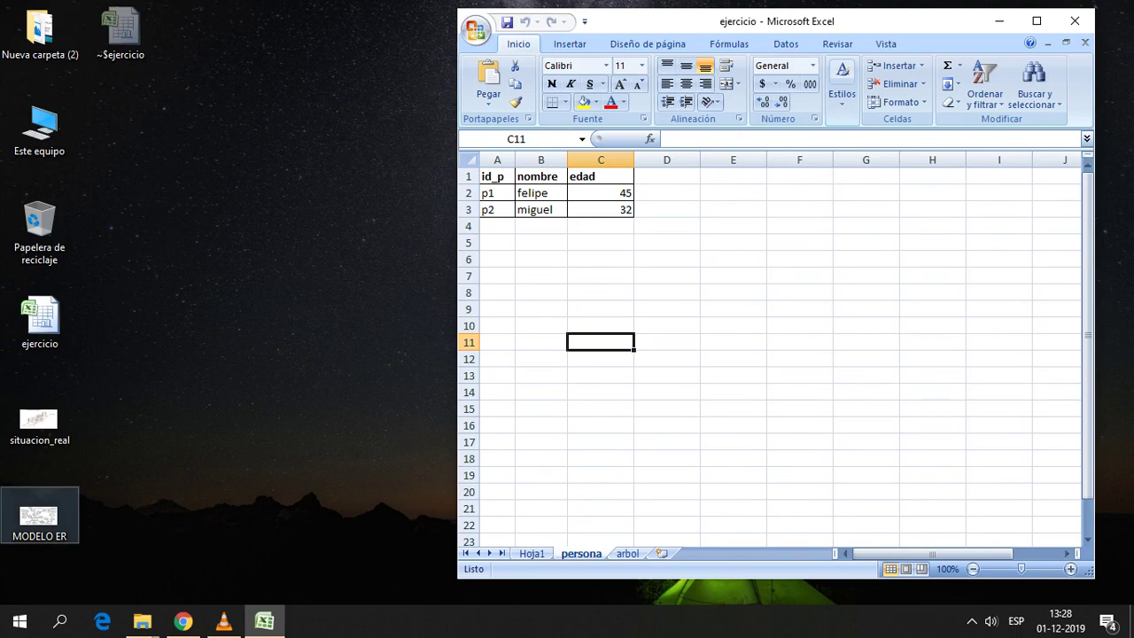
Open the MODELO ER diagram in Photos on the left, beside the workbook
{"action": "double_click", "coordinate": [39, 517]}
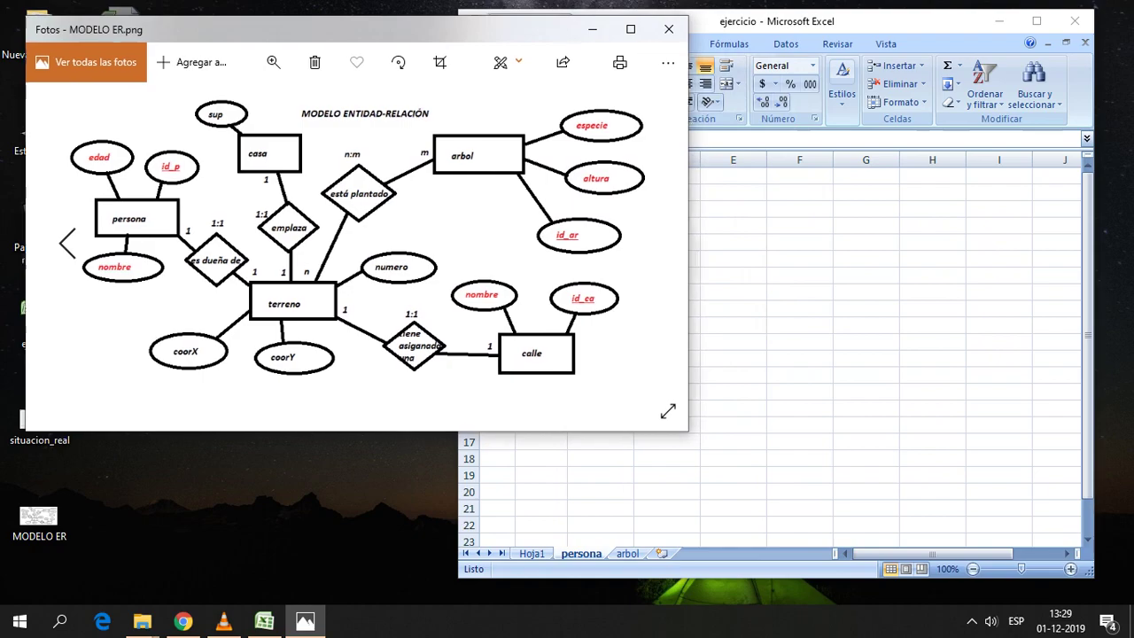
{"action": "left_click_drag", "start_coordinate": [354, 18], "coordinate": [214, 36]}
{"action": "left_click", "coordinate": [600, 342]}
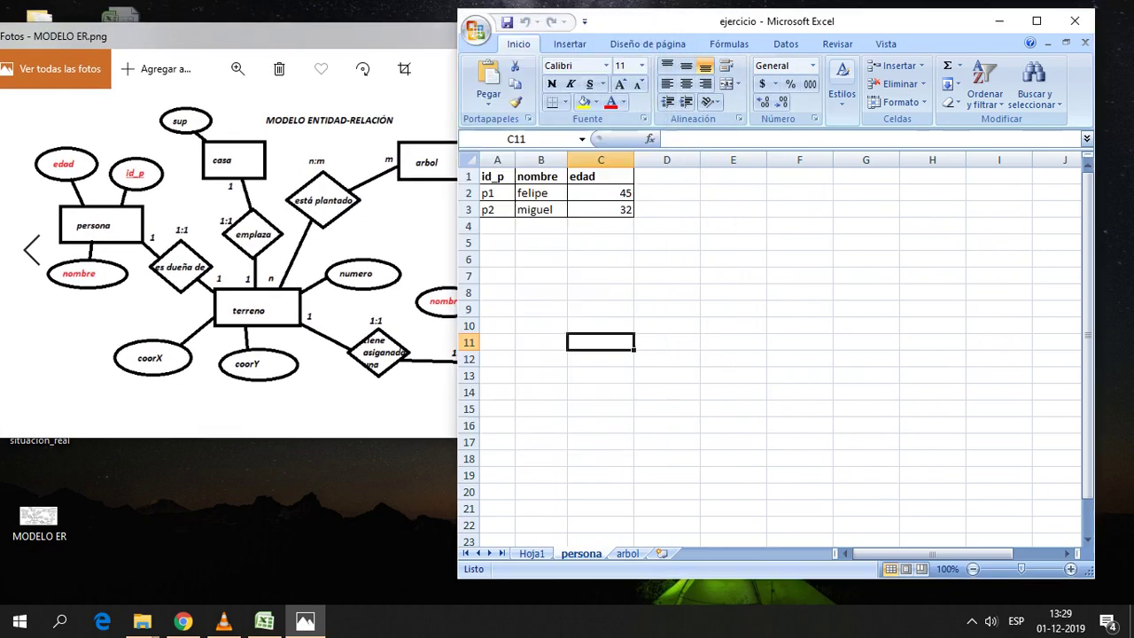
{"action": "key", "text": "alt+Tab"}
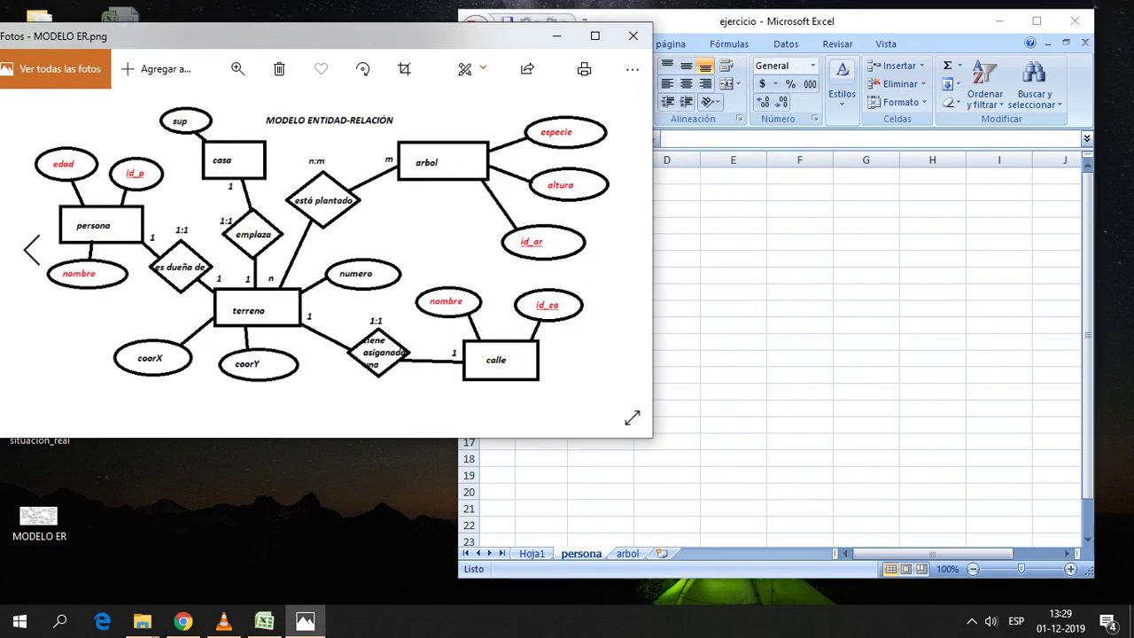
{"action": "key", "text": "alt+Tab"}
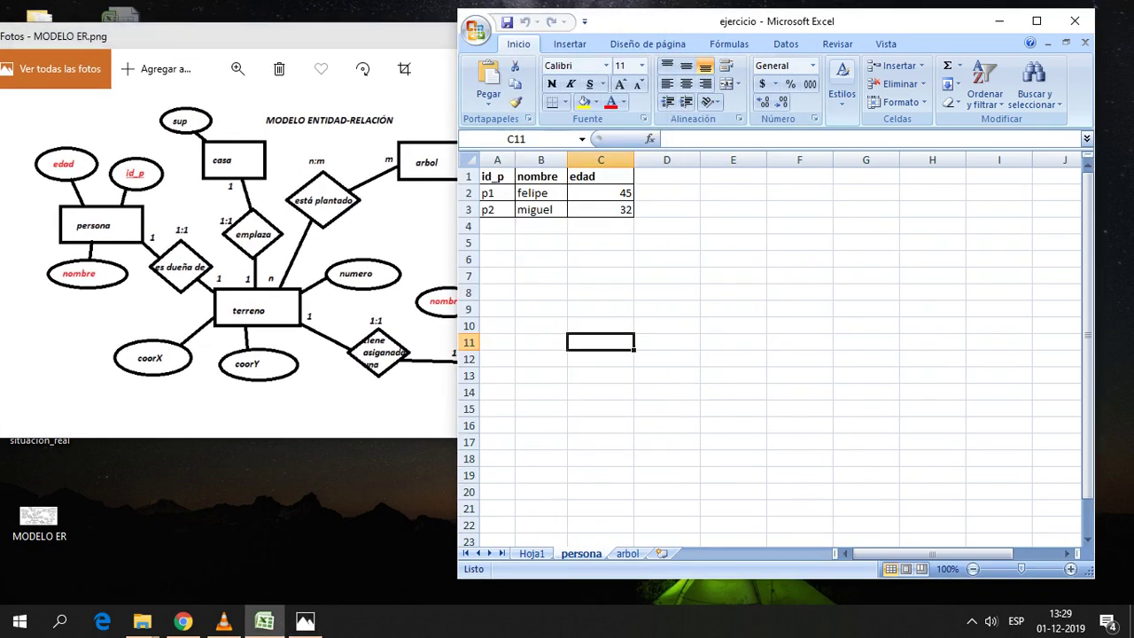
Make the arbol headers id_ar, especie and altura in A1:C1 bold
{"action": "key", "text": "ctrl+Page_Down"}
{"action": "left_click_drag", "start_coordinate": [645, 176], "coordinate": [497, 176]}
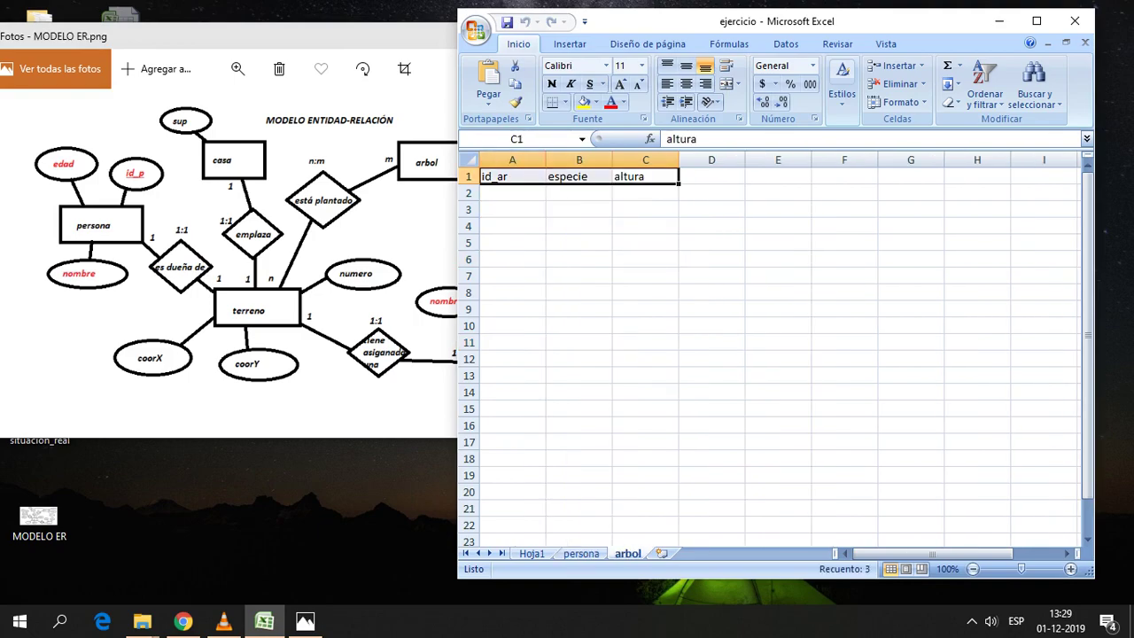
{"action": "left_click", "coordinate": [552, 84]}
{"action": "left_click", "coordinate": [579, 243]}
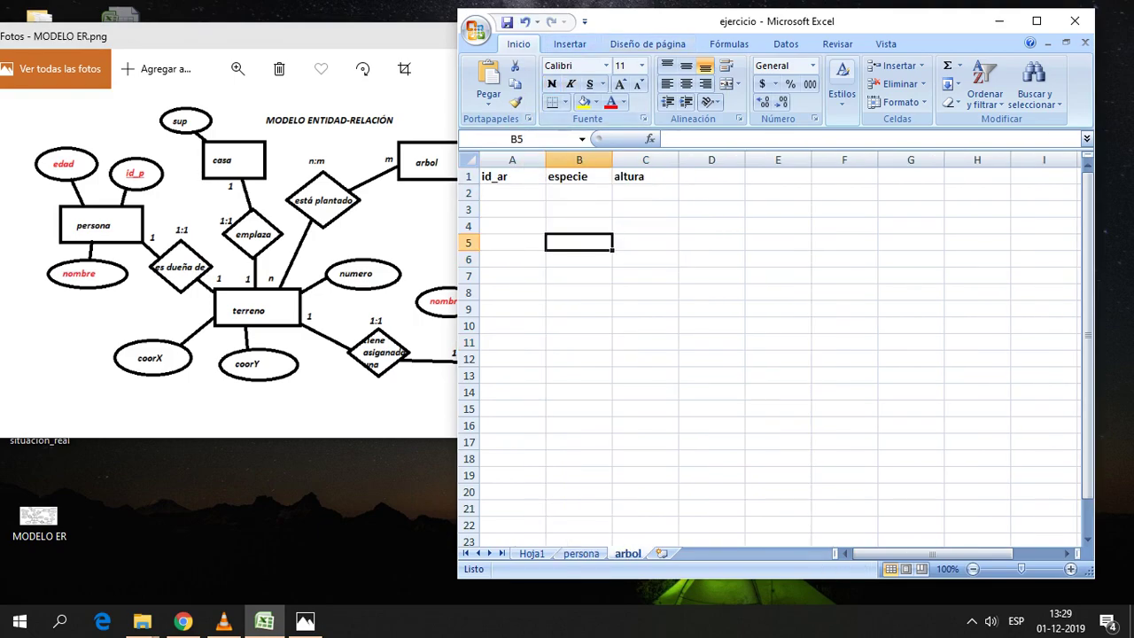
Review the Hoja1 tree data, such as naranjo in E2, and reposition the workbook beside the diagram
{"action": "left_click_drag", "start_coordinate": [674, 21], "coordinate": [833, 18]}
{"action": "left_click", "coordinate": [691, 551]}
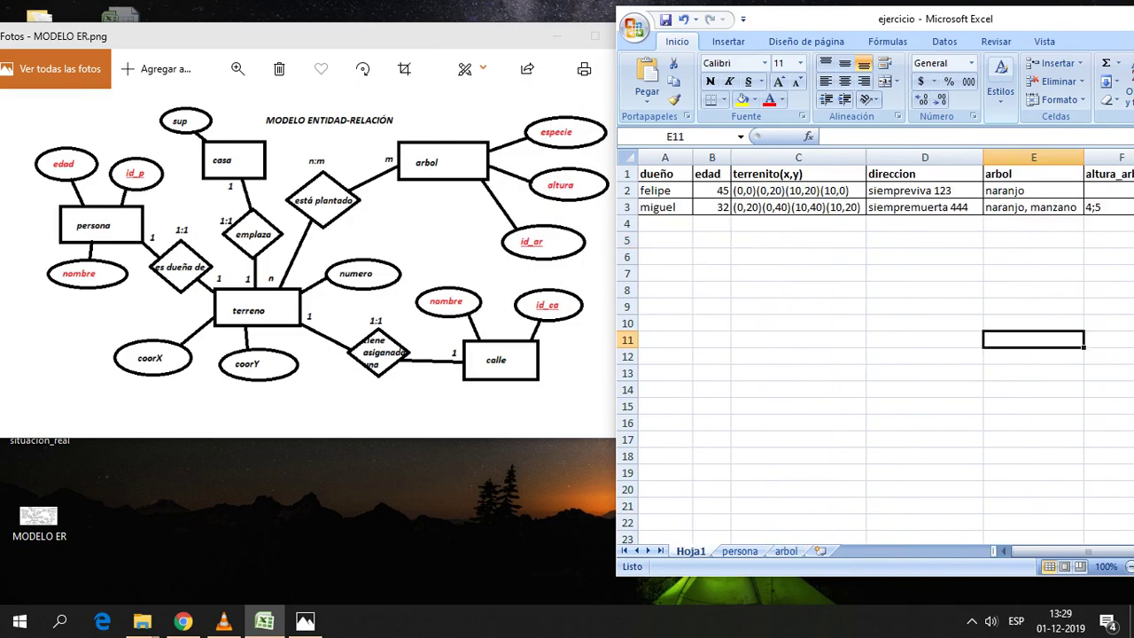
{"action": "key", "text": "super+Down"}
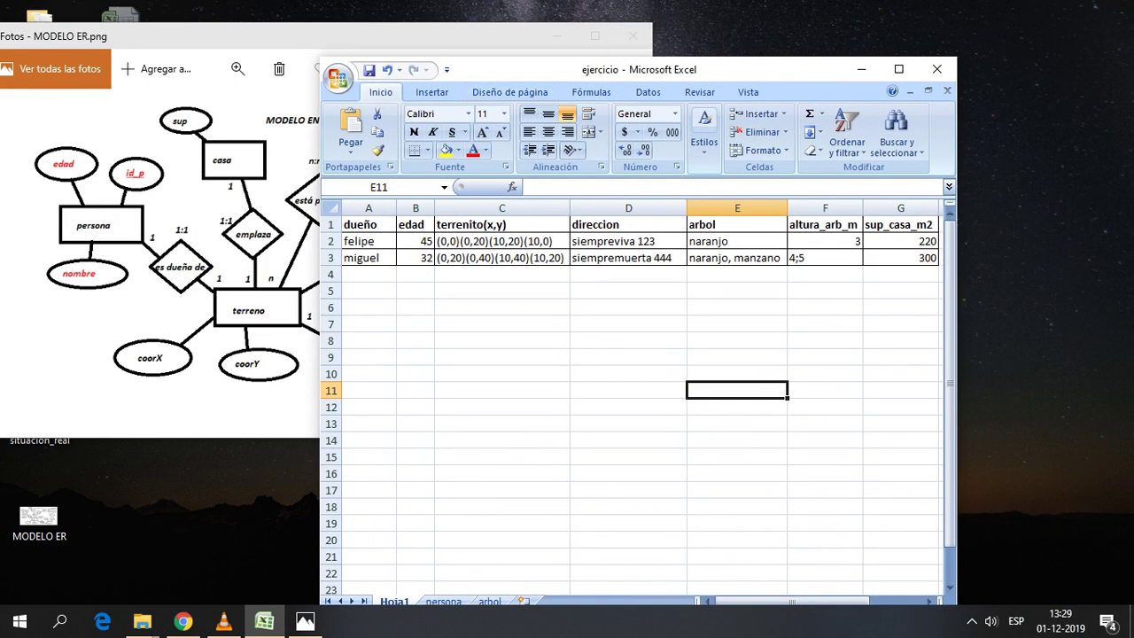
{"action": "left_click", "coordinate": [736, 241]}
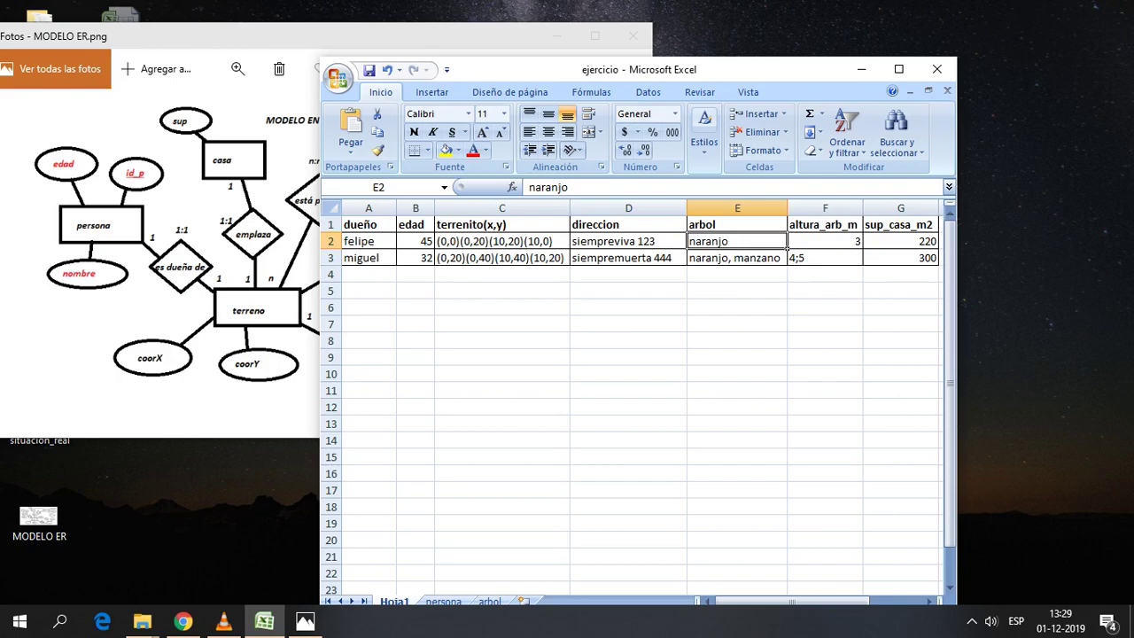
{"action": "left_click_drag", "start_coordinate": [709, 69], "coordinate": [879, 47]}
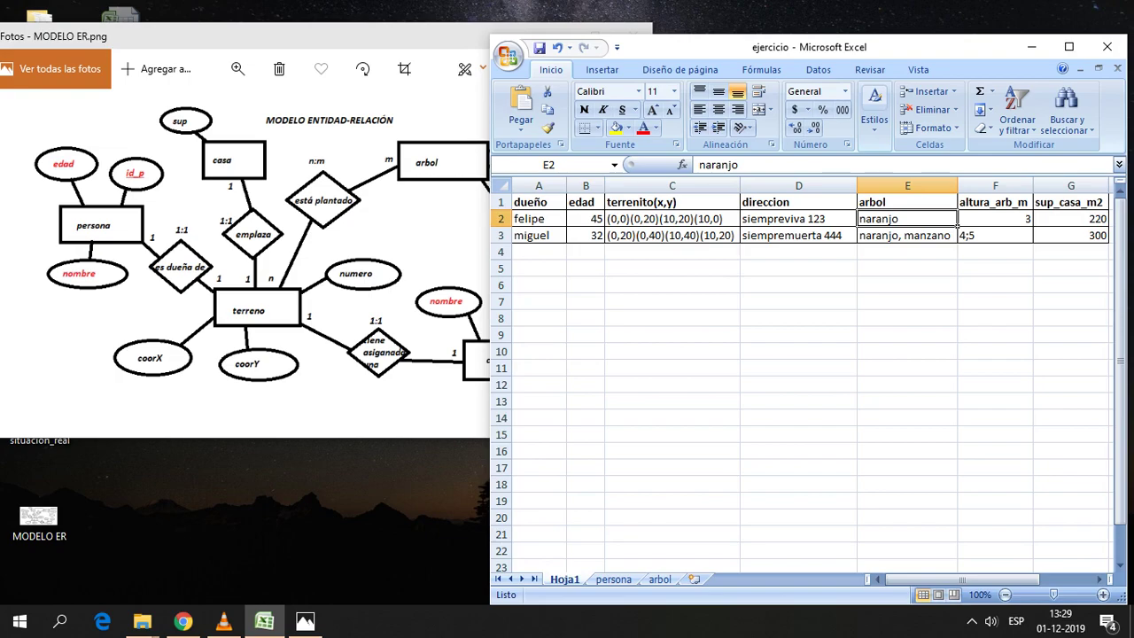
{"action": "mouse_move", "coordinate": [674, 47]}
{"action": "left_mouse_down"}
{"action": "mouse_move", "coordinate": [682, 19]}
{"action": "mouse_move", "coordinate": [658, 20]}
{"action": "left_mouse_up"}
{"action": "left_click", "coordinate": [644, 552]}
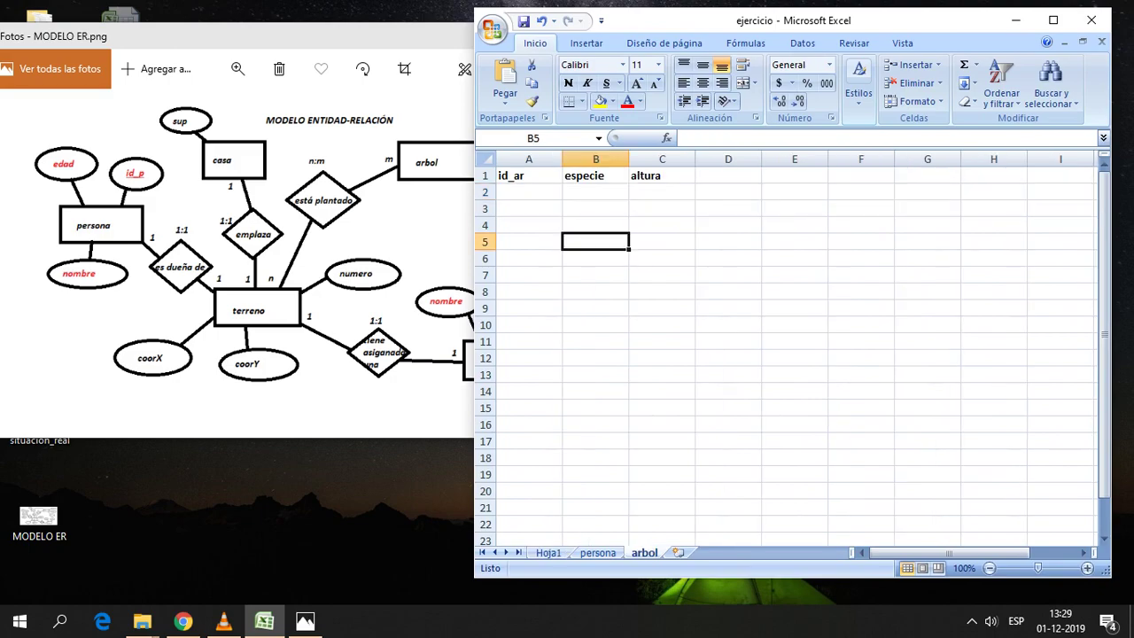
{"action": "left_click", "coordinate": [662, 341]}
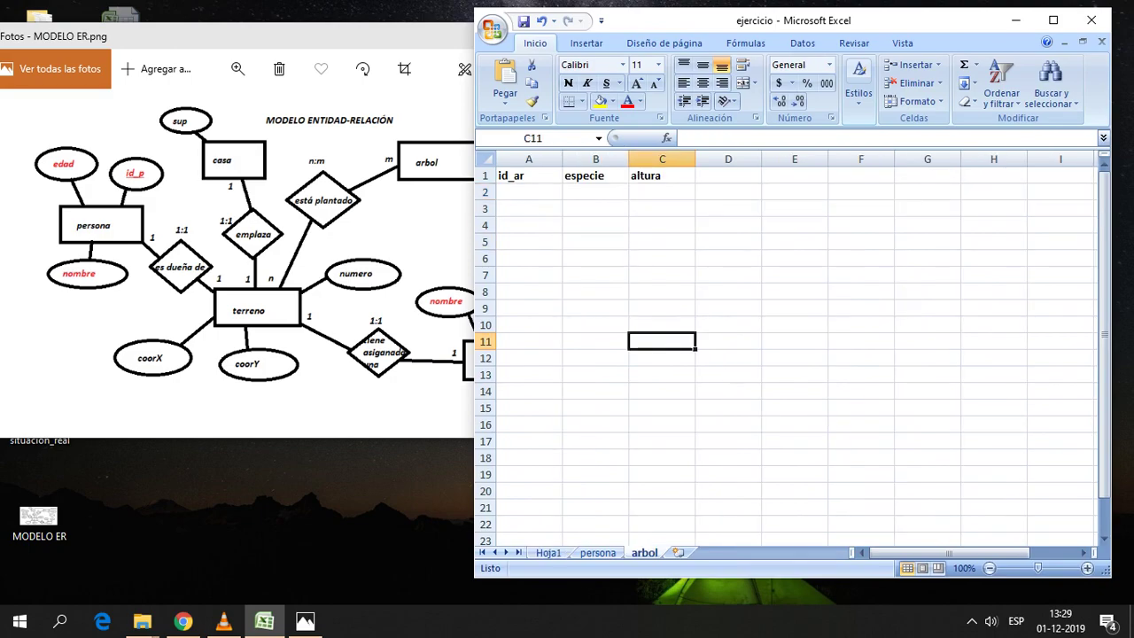
{"action": "mouse_move", "coordinate": [674, 19]}
{"action": "left_mouse_down"}
{"action": "mouse_move", "coordinate": [571, 77]}
{"action": "mouse_move", "coordinate": [781, 50]}
{"action": "left_mouse_up"}
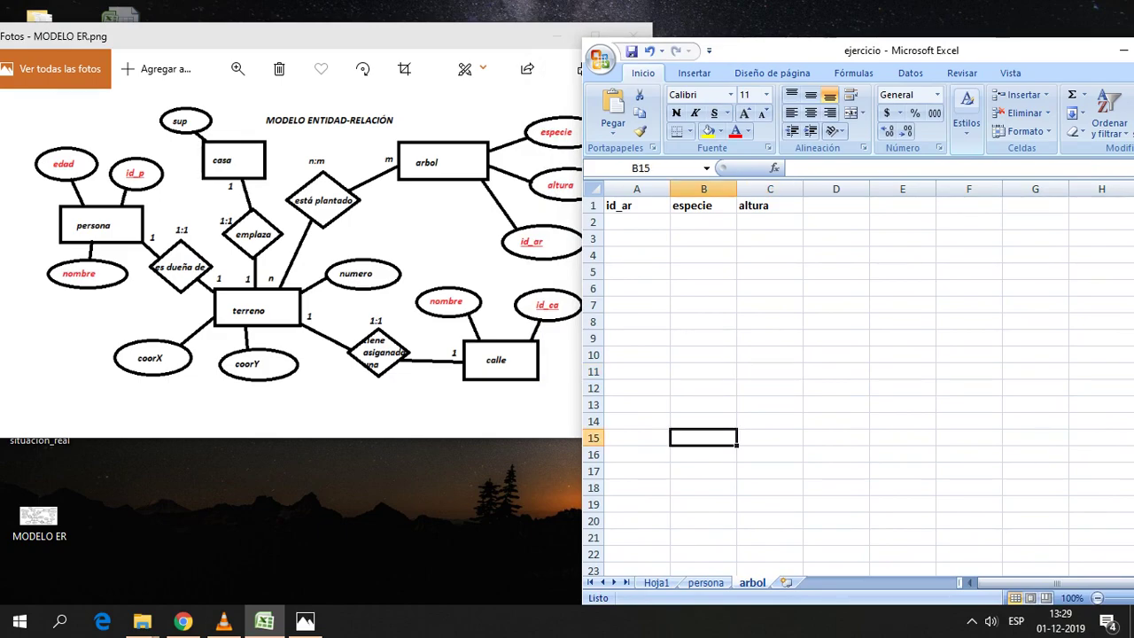
Enter the species naranjo and manzano in B2:B3 of the arbol sheet
{"action": "left_click", "coordinate": [704, 221]}
{"action": "left_click", "coordinate": [770, 222]}
{"action": "left_click", "coordinate": [636, 221]}
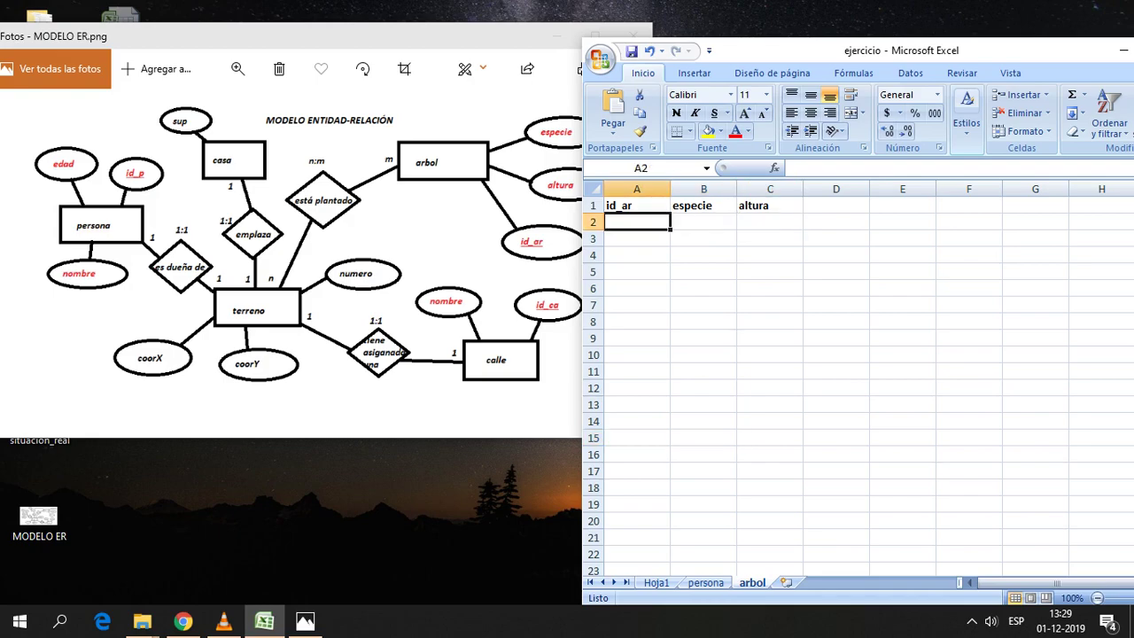
{"action": "left_click", "coordinate": [704, 222]}
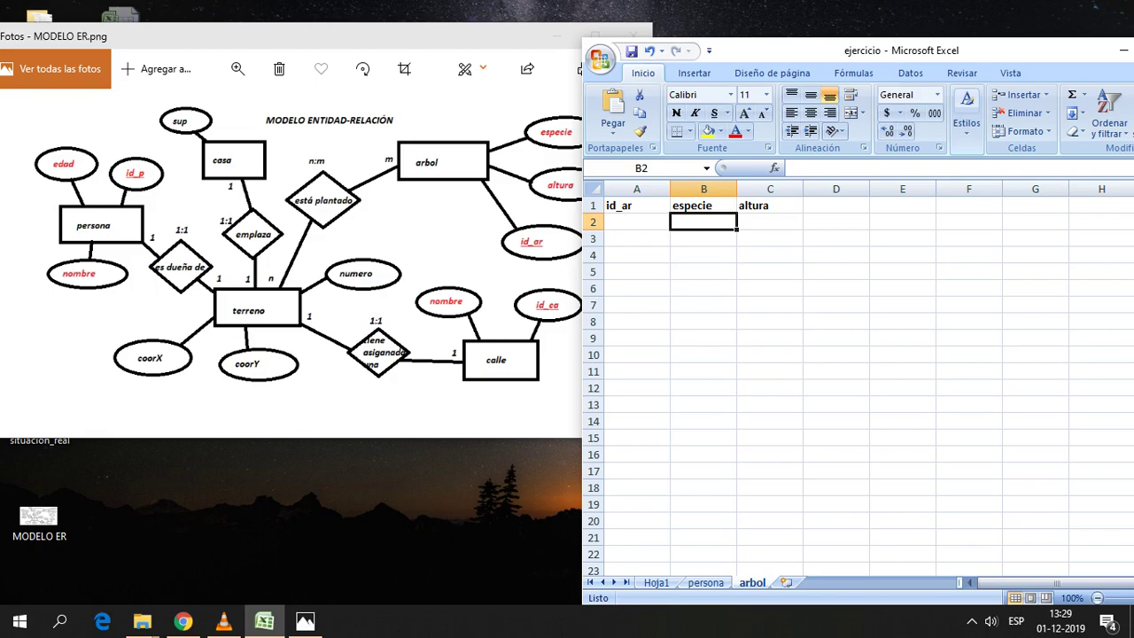
{"action": "left_click", "coordinate": [657, 582]}
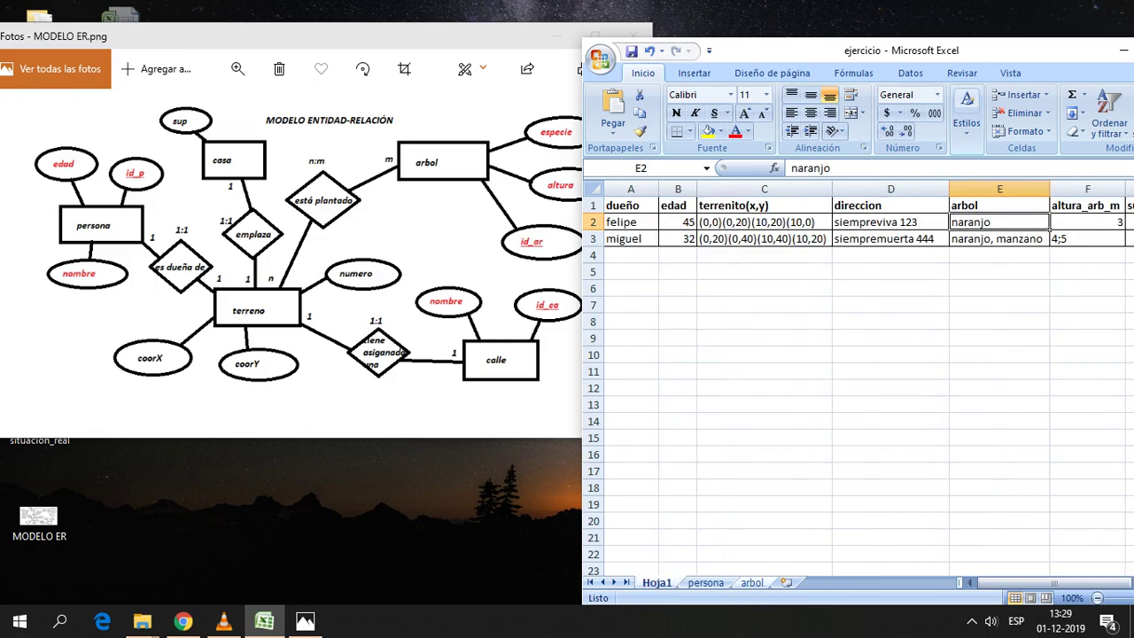
{"action": "left_click", "coordinate": [753, 582]}
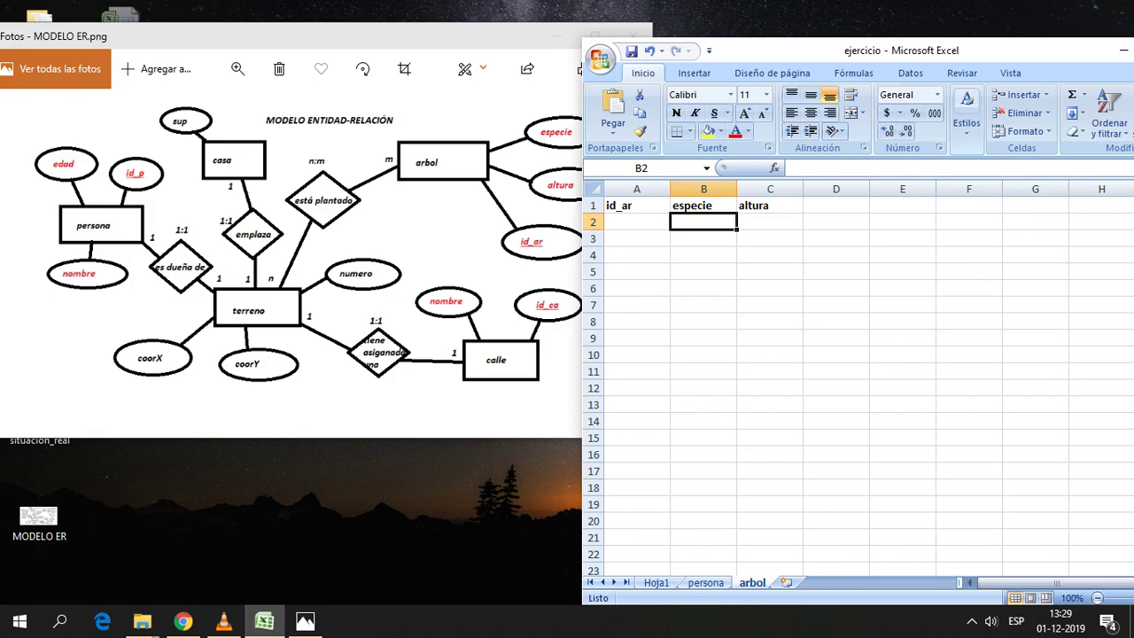
{"action": "type", "text": "naranjo"}
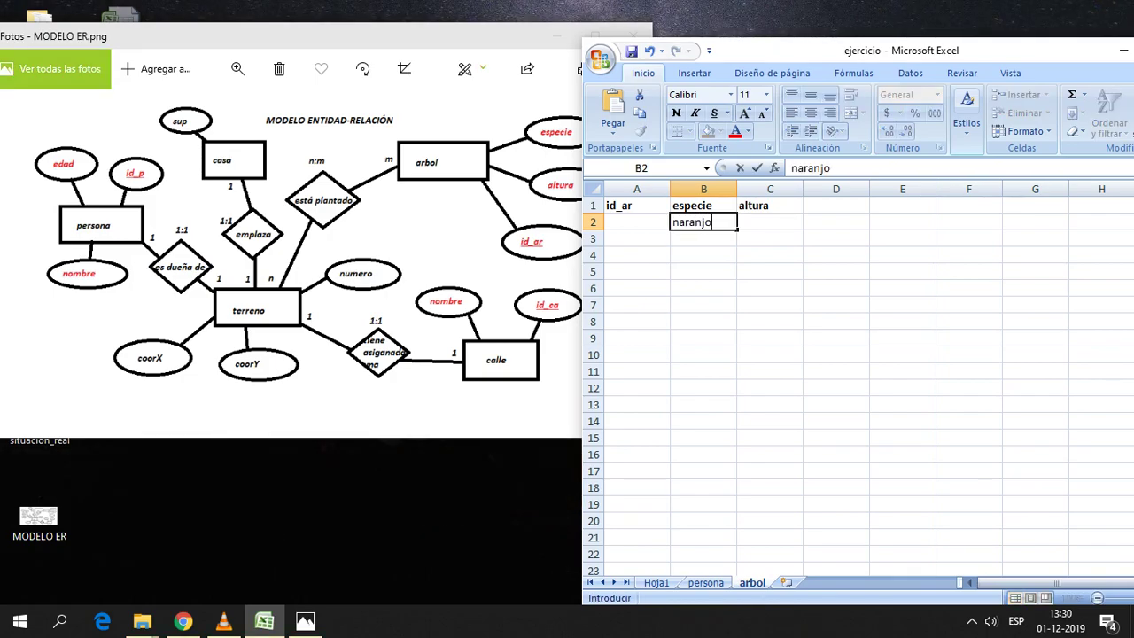
{"action": "key", "text": "Return"}
{"action": "type", "text": "manzano"}
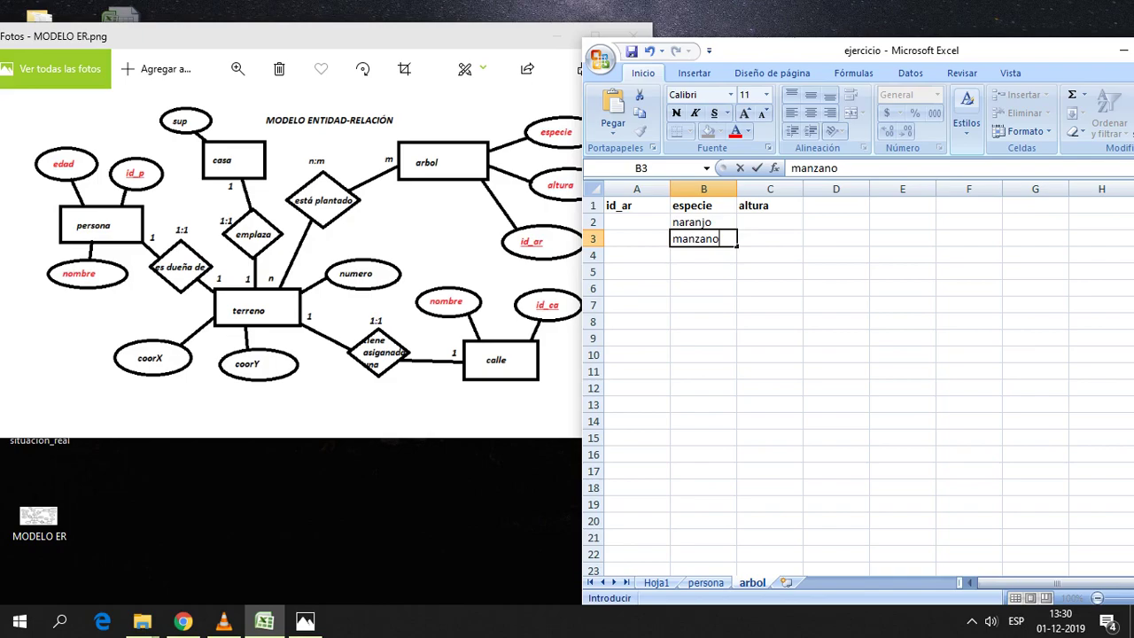
{"action": "left_click", "coordinate": [703, 321]}
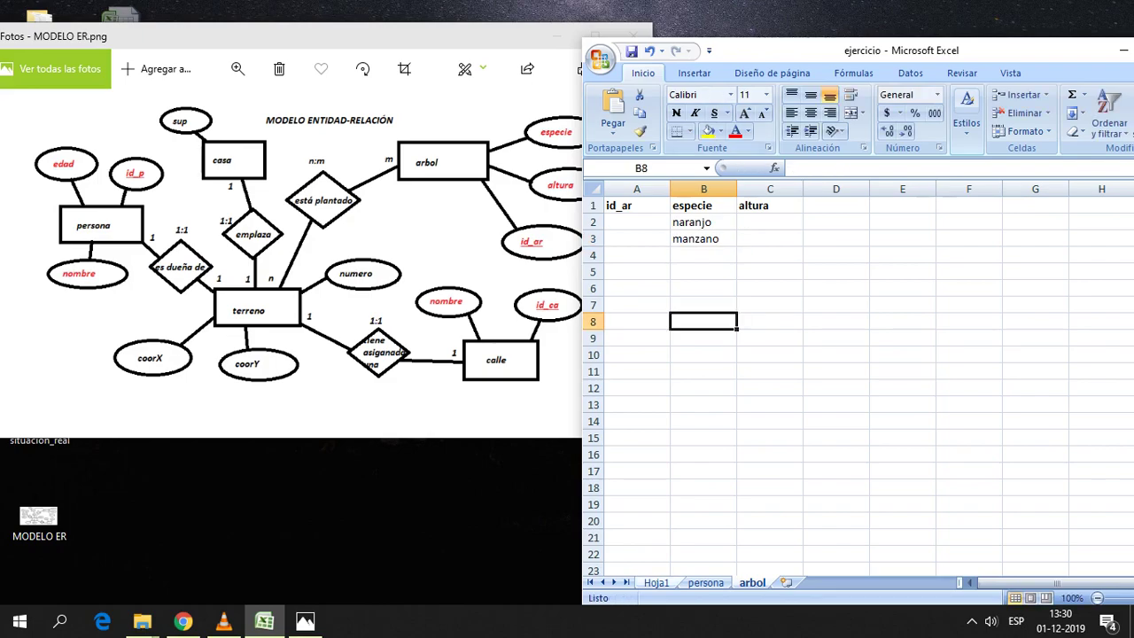
Enter the heights 3 and 5 in C2:C3 for naranjo and manzano
{"action": "left_click_drag", "start_coordinate": [443, 36], "coordinate": [369, 38]}
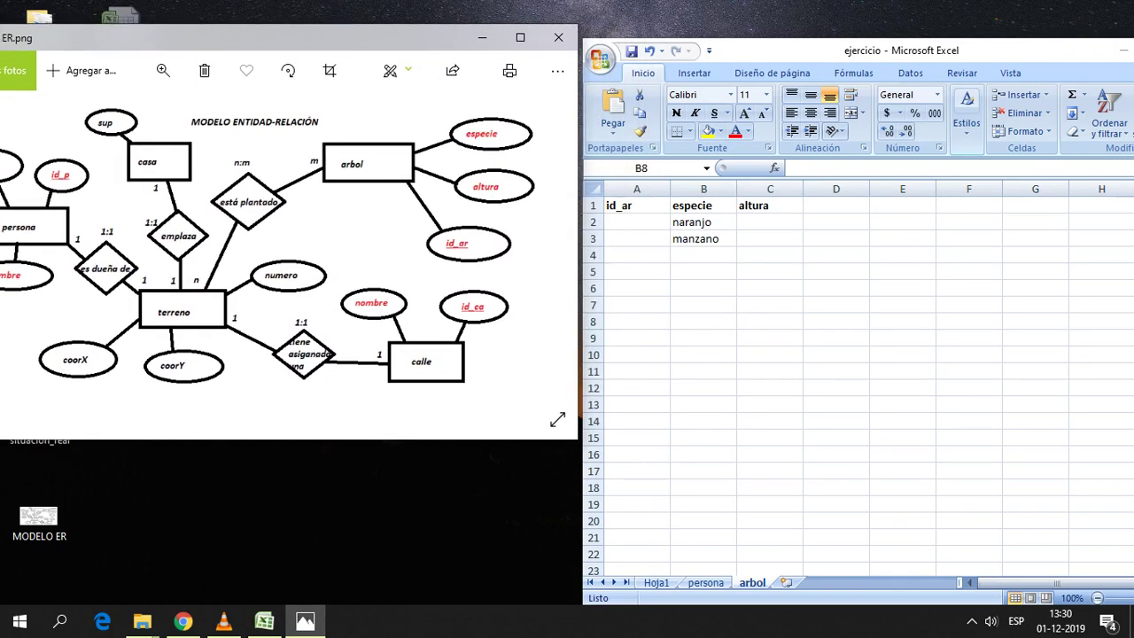
{"action": "left_click", "coordinate": [753, 583]}
{"action": "left_click", "coordinate": [656, 582]}
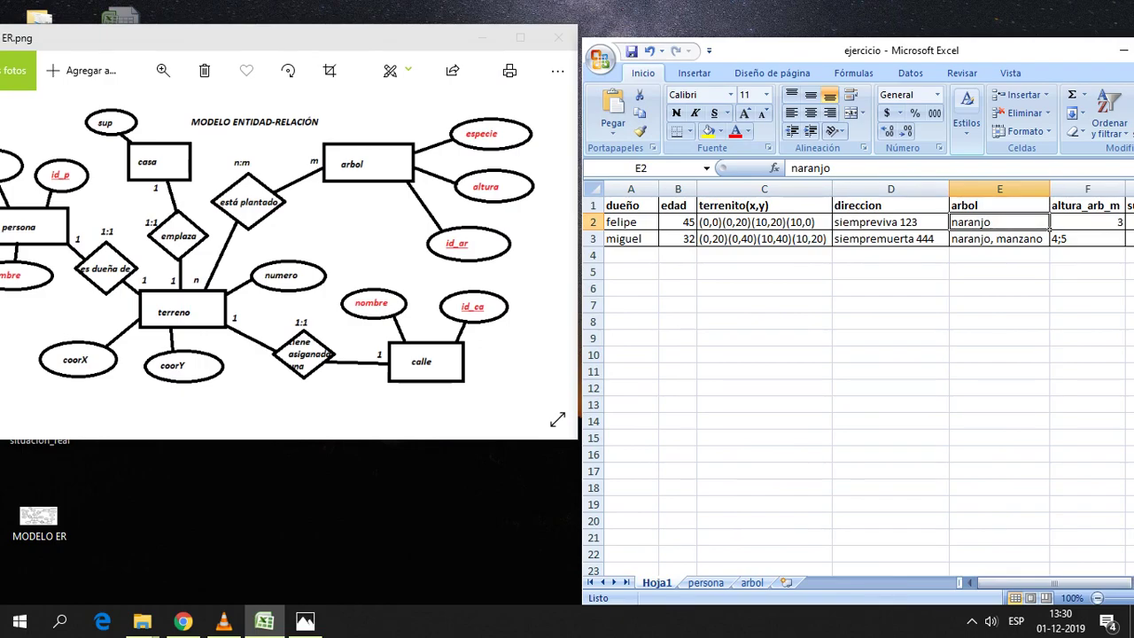
{"action": "left_click", "coordinate": [752, 582]}
{"action": "left_click", "coordinate": [770, 222]}
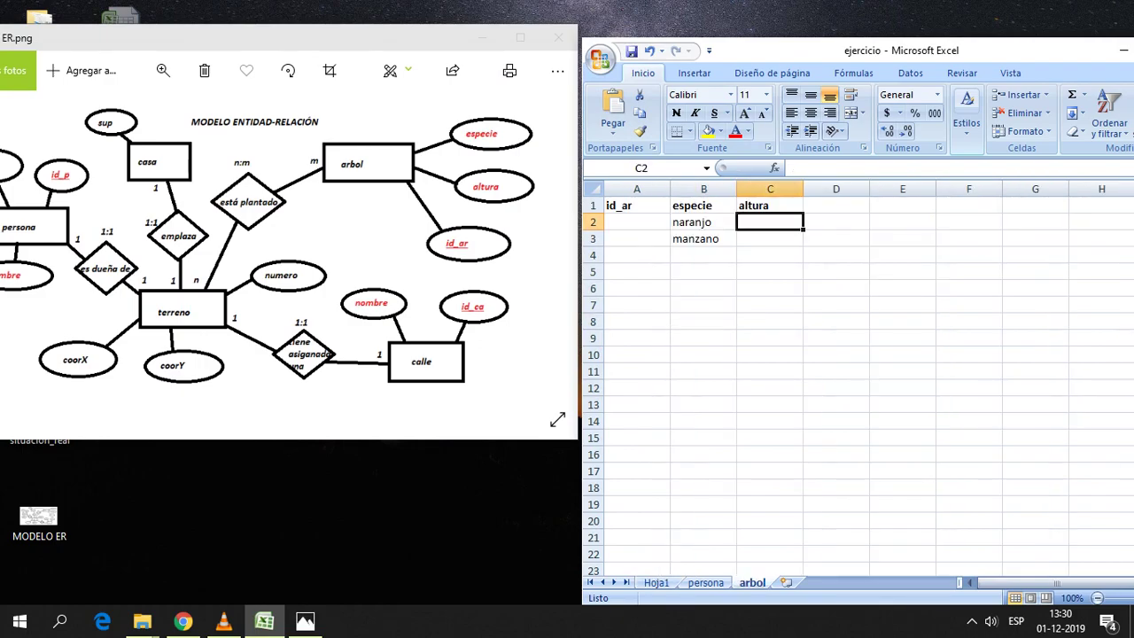
{"action": "type", "text": "3"}
{"action": "left_click", "coordinate": [770, 304]}
{"action": "left_click", "coordinate": [770, 238]}
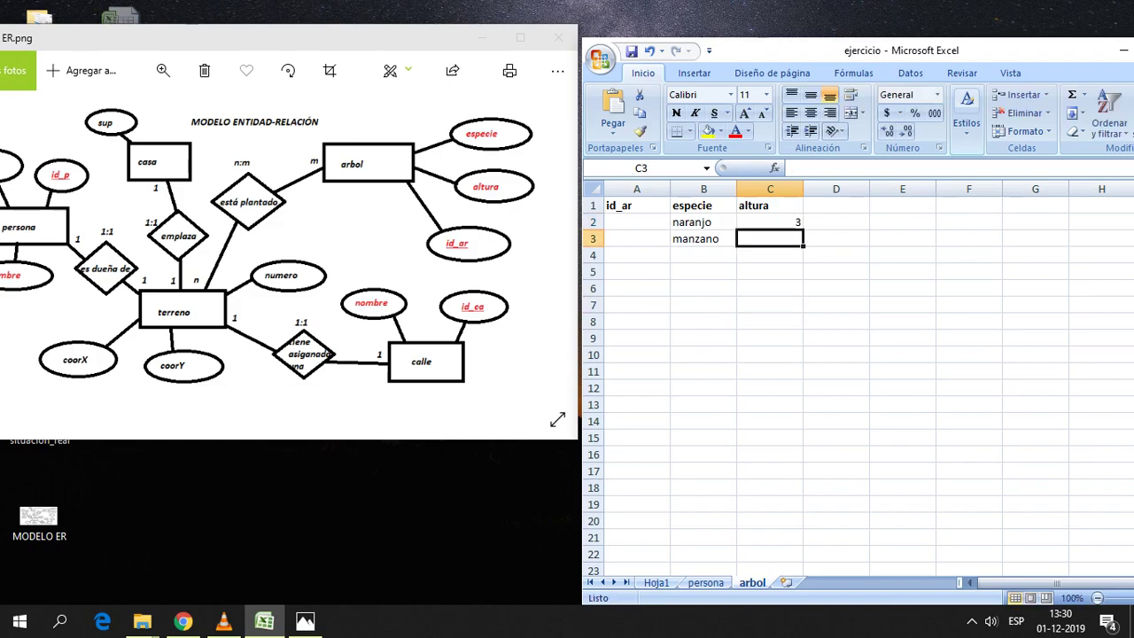
{"action": "type", "text": "5"}
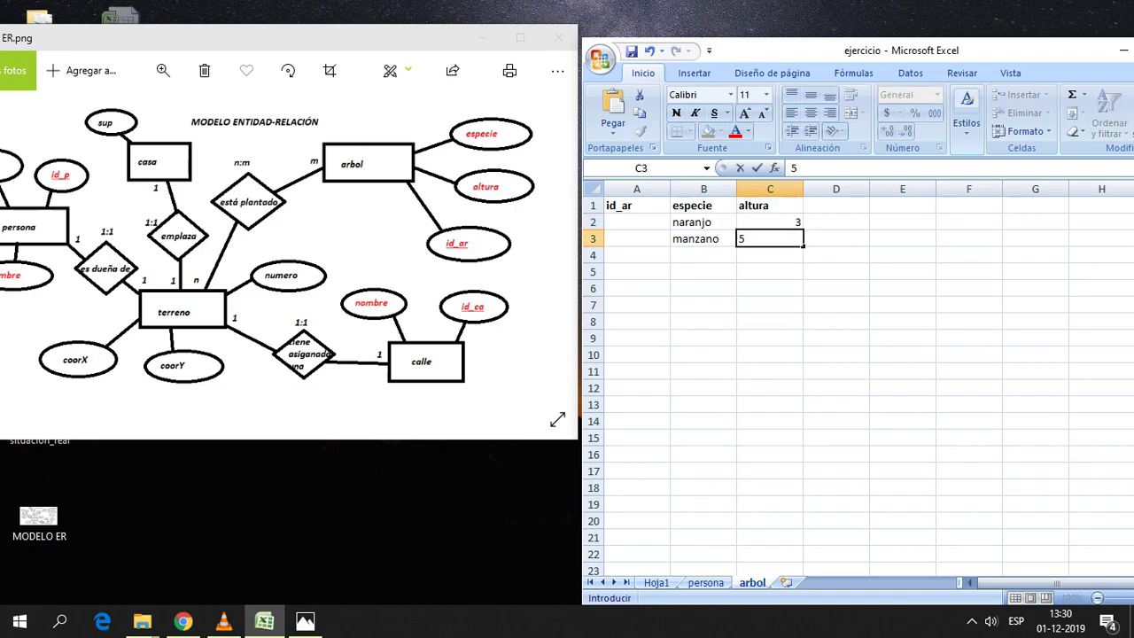
{"action": "left_click", "coordinate": [836, 354]}
Add a third tree row with naranjo in B4 and height 4 in C4
{"action": "left_click", "coordinate": [657, 582]}
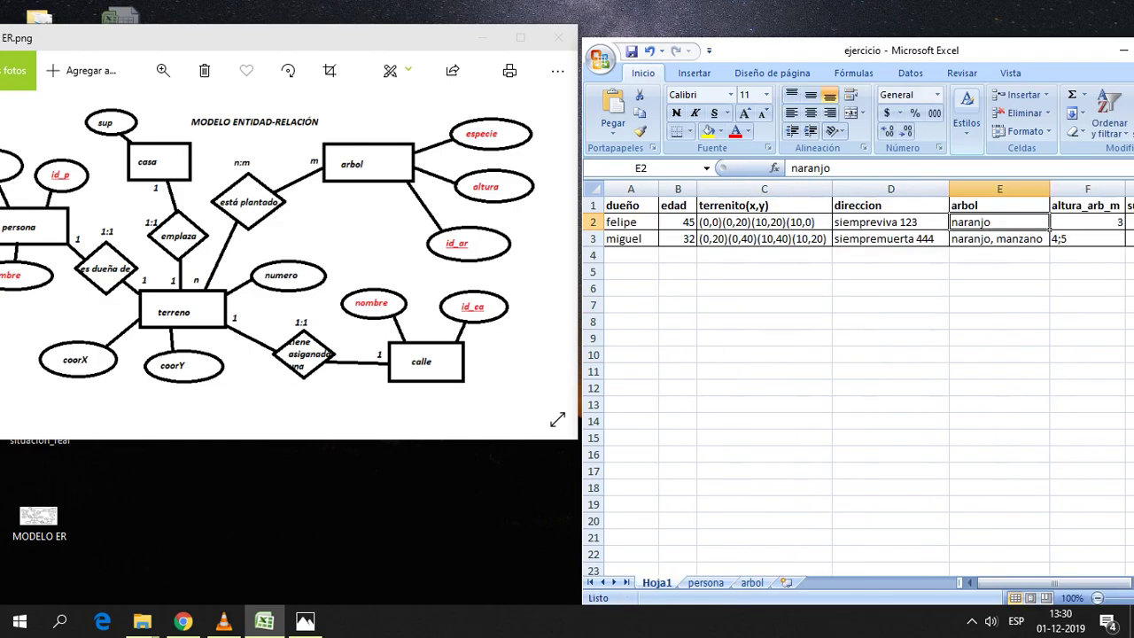
{"action": "left_click", "coordinate": [753, 582]}
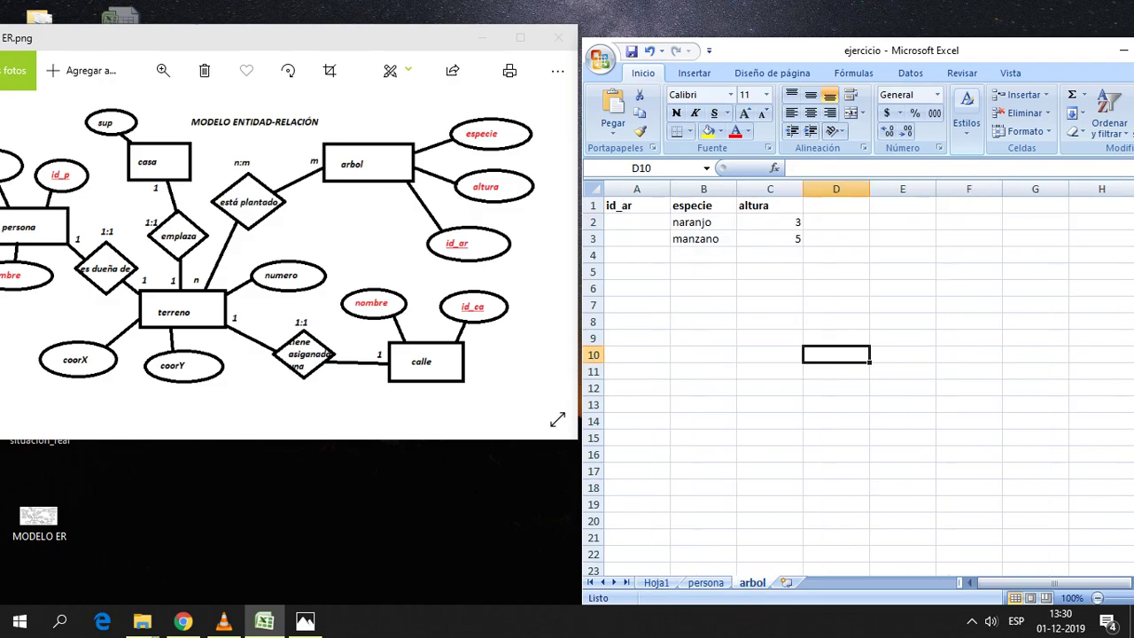
{"action": "left_click", "coordinate": [704, 255]}
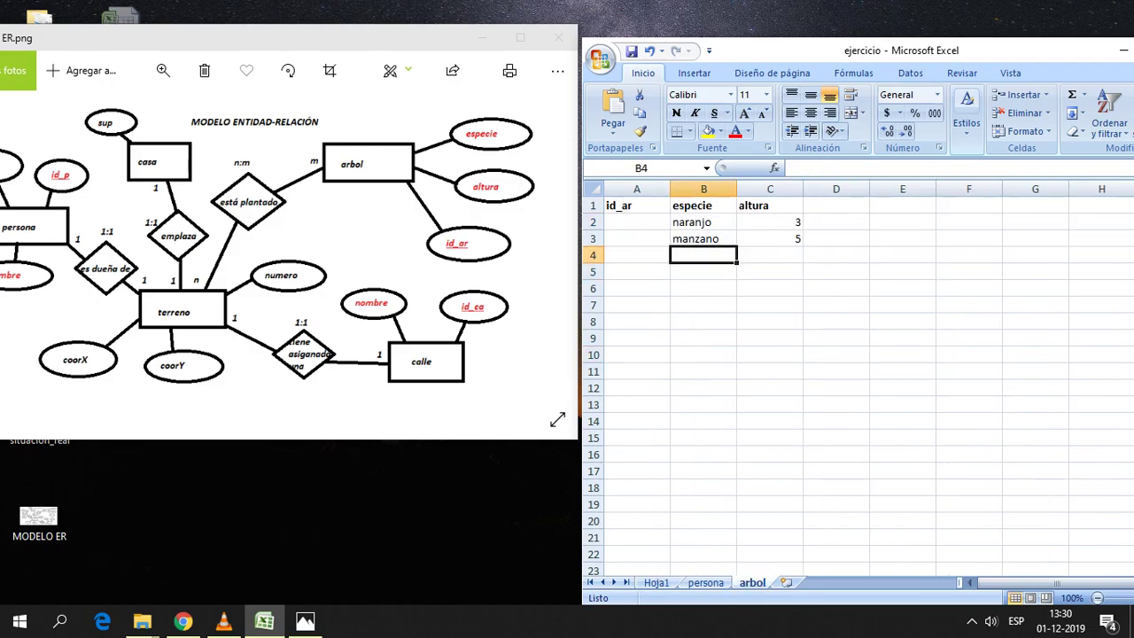
{"action": "type", "text": "naranjo"}
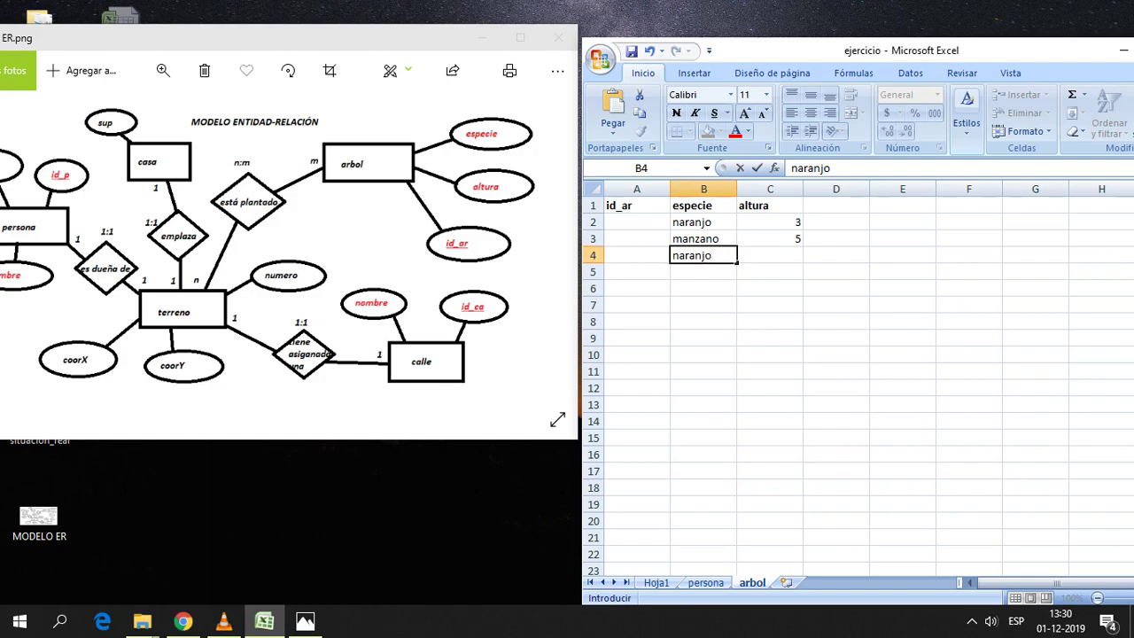
{"action": "left_click", "coordinate": [770, 354]}
{"action": "left_click", "coordinate": [770, 255]}
{"action": "type", "text": "4"}
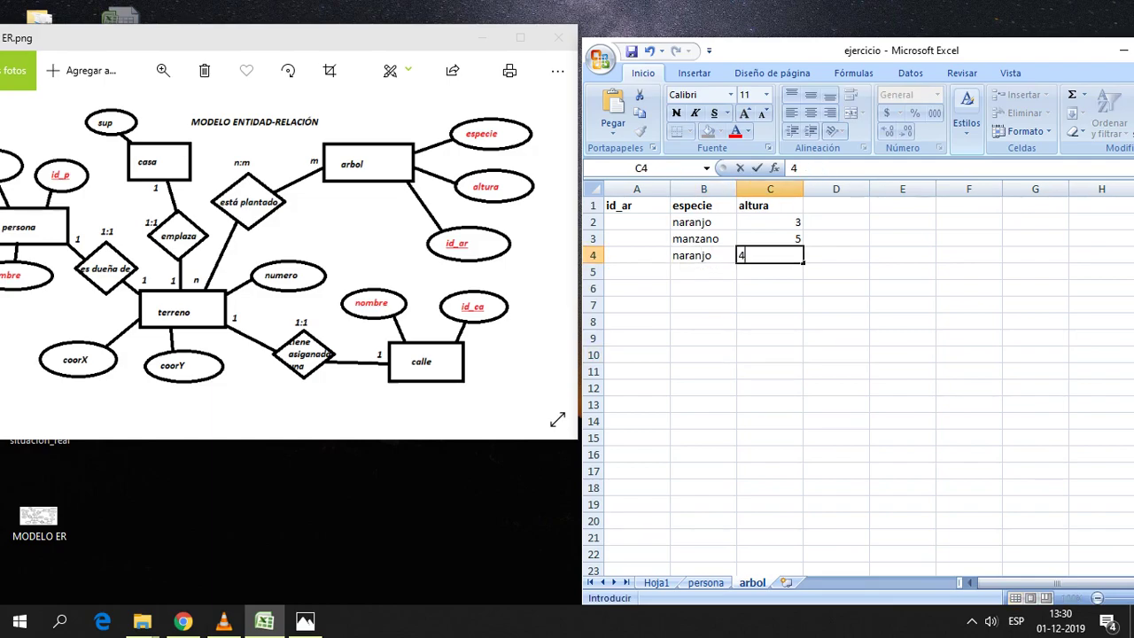
{"action": "left_click", "coordinate": [770, 354]}
Compare the repeated naranjo entries in B2 and B4 and check the id_ar heading
{"action": "mouse_move", "coordinate": [703, 221]}
{"action": "left_mouse_down"}
{"action": "mouse_move", "coordinate": [703, 255]}
{"action": "mouse_move", "coordinate": [703, 238]}
{"action": "left_mouse_up"}
{"action": "left_click", "coordinate": [704, 322]}
{"action": "left_click", "coordinate": [704, 255]}
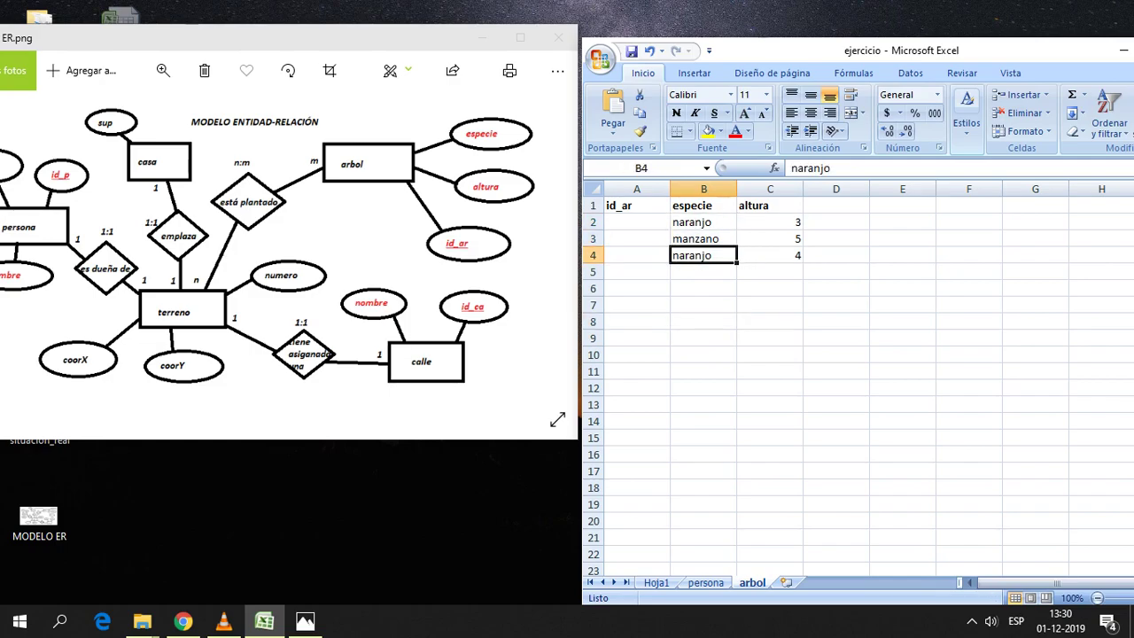
{"action": "left_click", "coordinate": [704, 222]}
{"action": "left_click", "coordinate": [703, 255]}
{"action": "left_click", "coordinate": [703, 222]}
{"action": "left_click", "coordinate": [703, 272]}
{"action": "left_click", "coordinate": [704, 256]}
{"action": "left_click", "coordinate": [637, 204]}
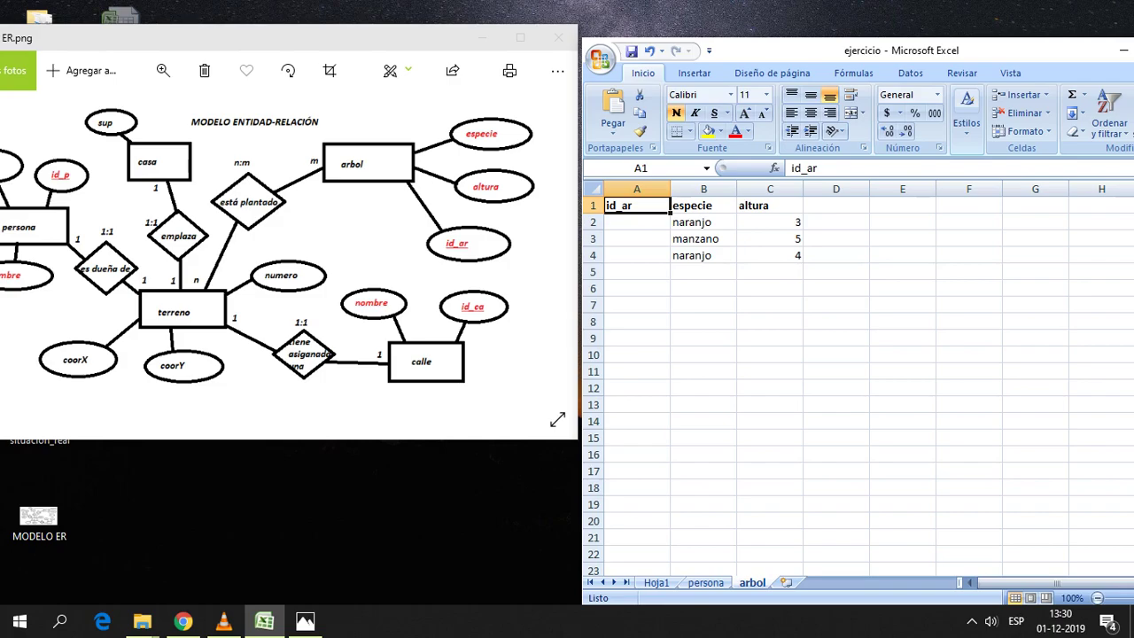
Enter the tree ids na, ma and na in A2:A4
{"action": "left_click", "coordinate": [636, 222]}
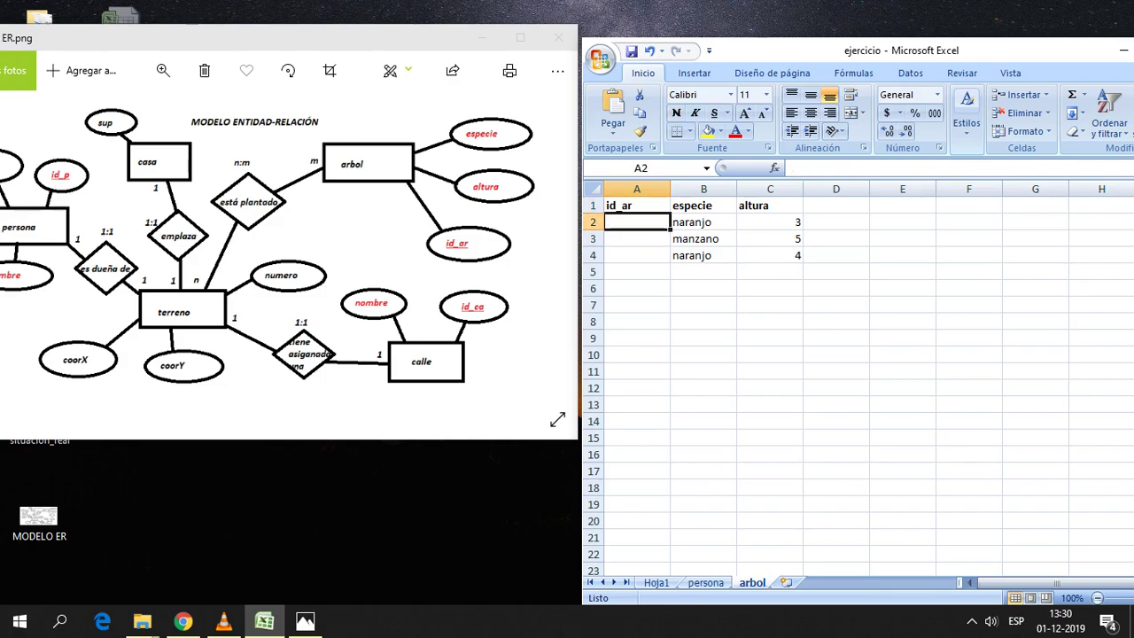
{"action": "type", "text": "na"}
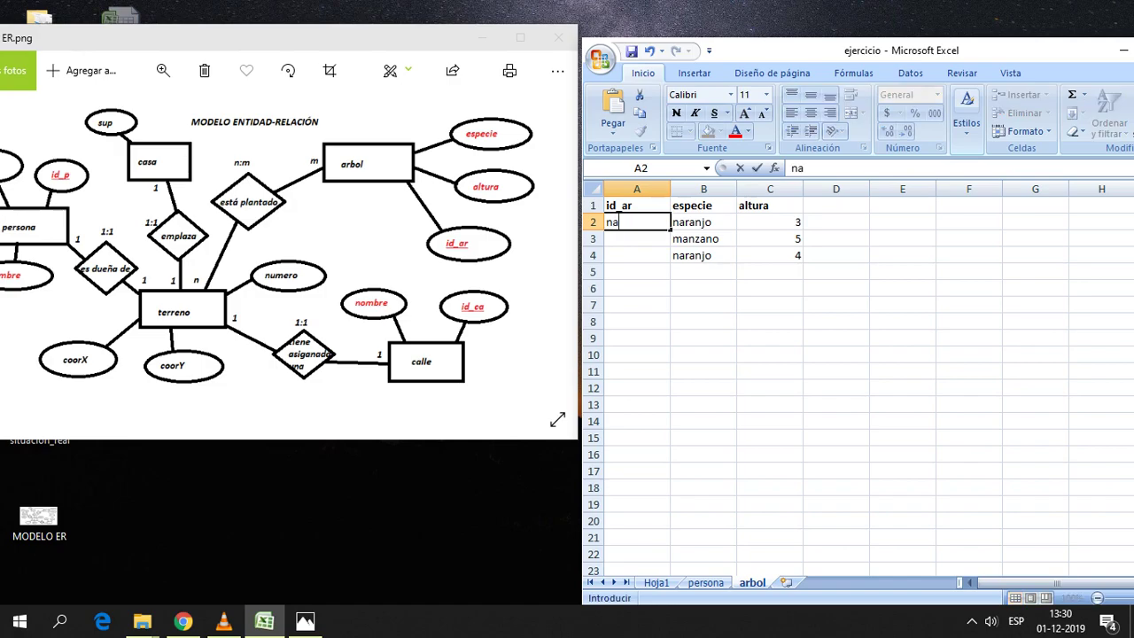
{"action": "left_click", "coordinate": [704, 305]}
{"action": "left_click", "coordinate": [636, 239]}
{"action": "type", "text": "ma"}
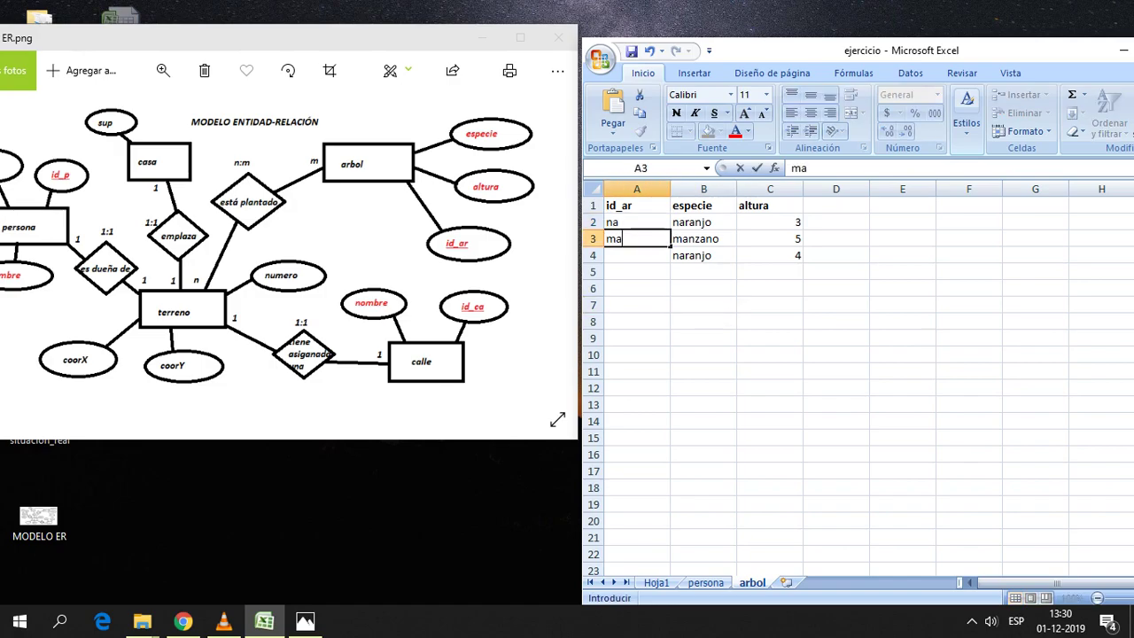
{"action": "key", "text": "Return"}
{"action": "type", "text": "na"}
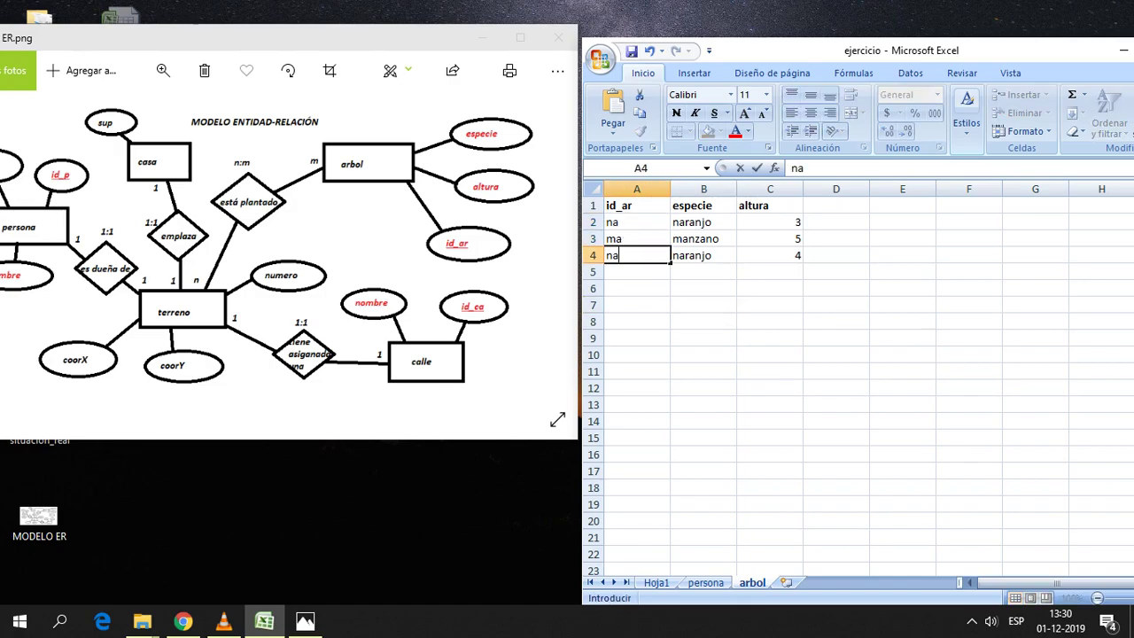
{"action": "left_click", "coordinate": [636, 321]}
Compare the first and third tree ids, both na
{"action": "left_click", "coordinate": [636, 255]}
{"action": "left_click", "coordinate": [636, 222]}
{"action": "left_click", "coordinate": [636, 255]}
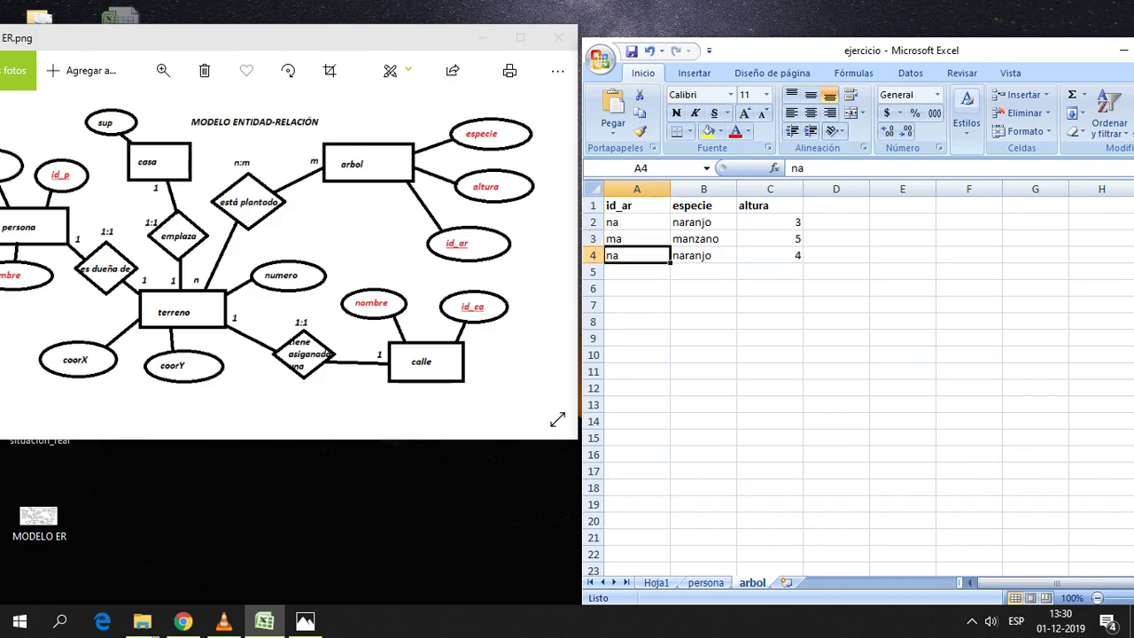
{"action": "left_click", "coordinate": [636, 222]}
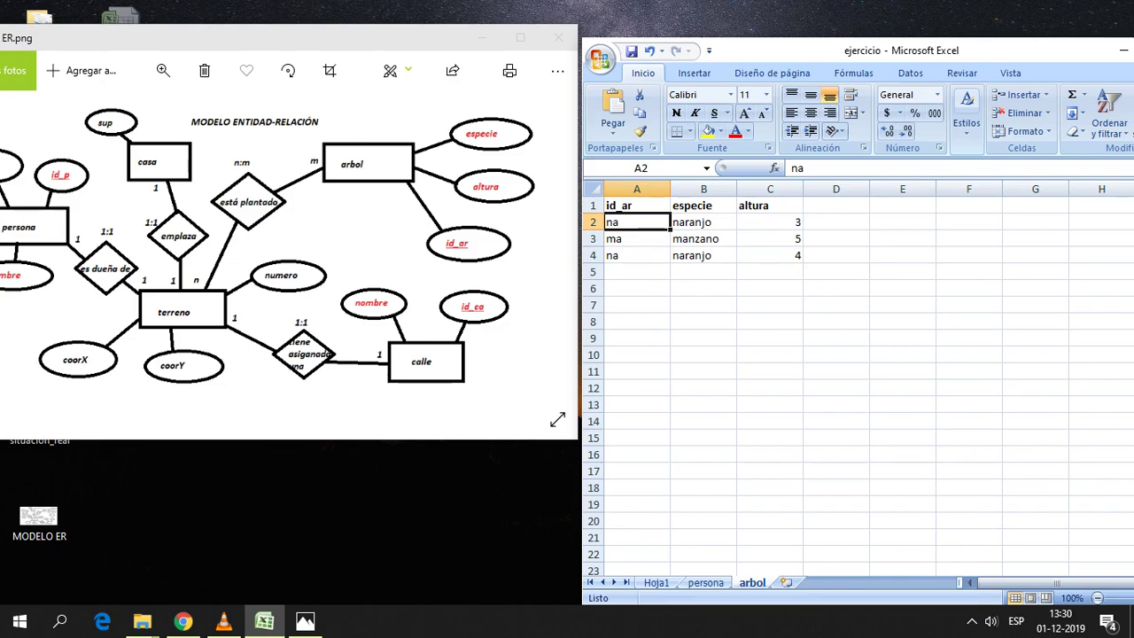
{"action": "left_click", "coordinate": [703, 288]}
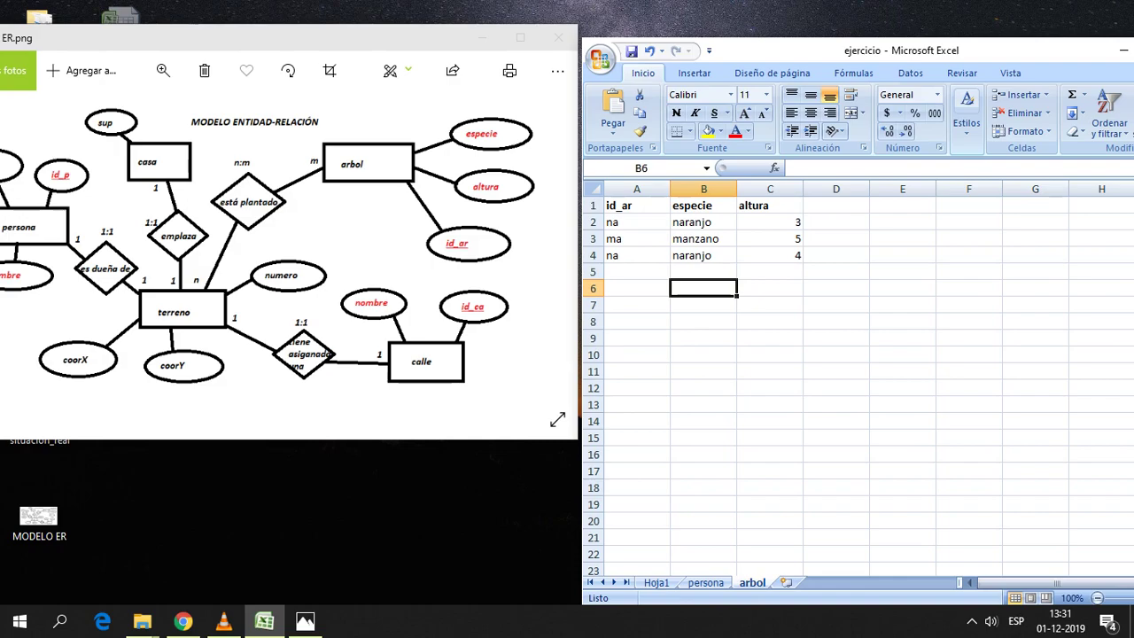
Clear row 4 (na, naranjo, 4), leaving naranjo 3 and manzano 5 in the table
{"action": "left_click", "coordinate": [593, 255]}
{"action": "key", "text": "Delete"}
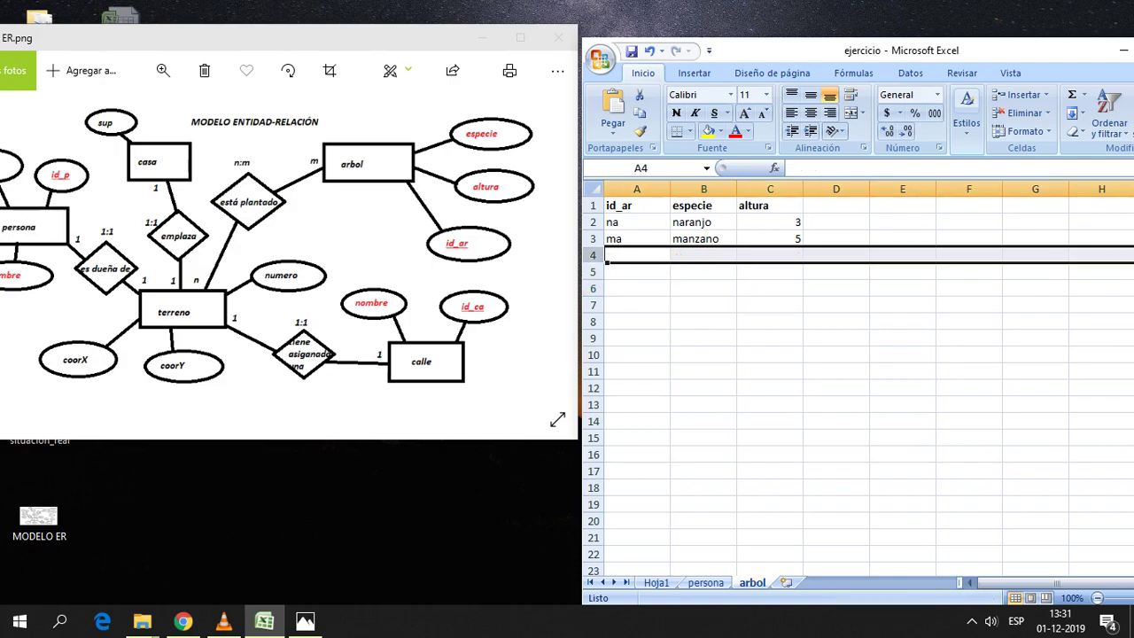
{"action": "left_click", "coordinate": [704, 305]}
{"action": "left_click", "coordinate": [770, 238]}
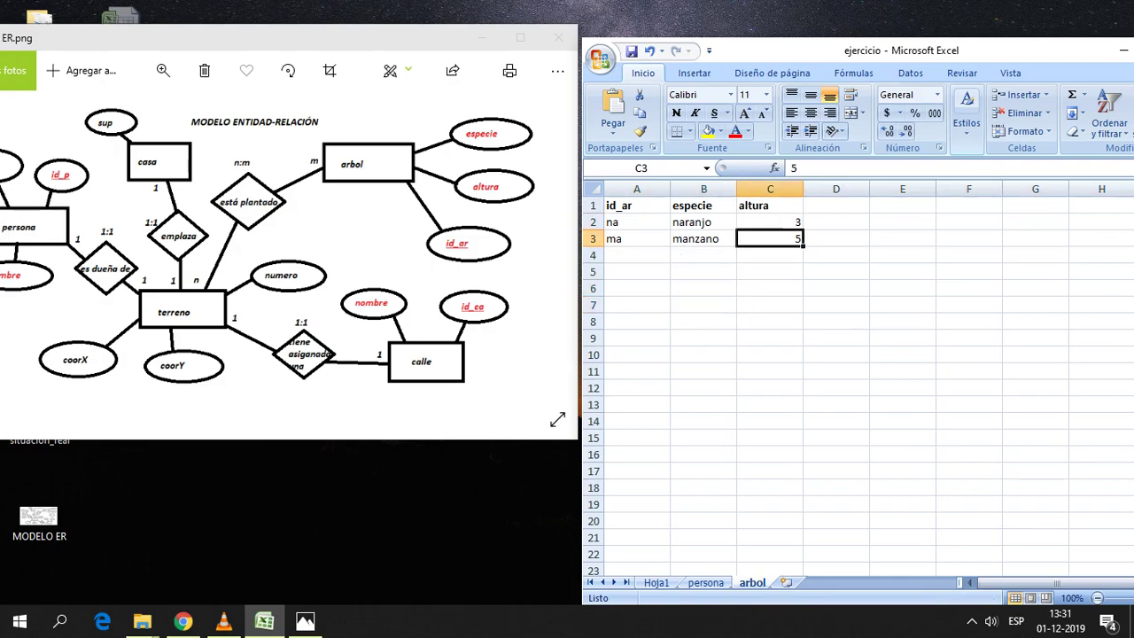
{"action": "left_click", "coordinate": [770, 271]}
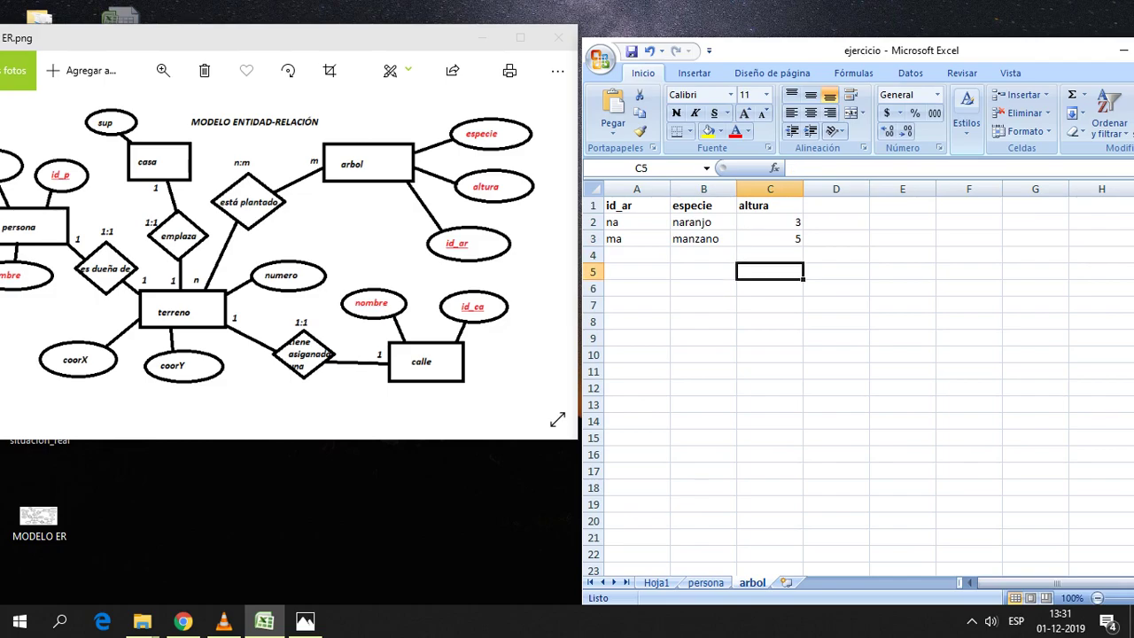
{"action": "left_click", "coordinate": [704, 305]}
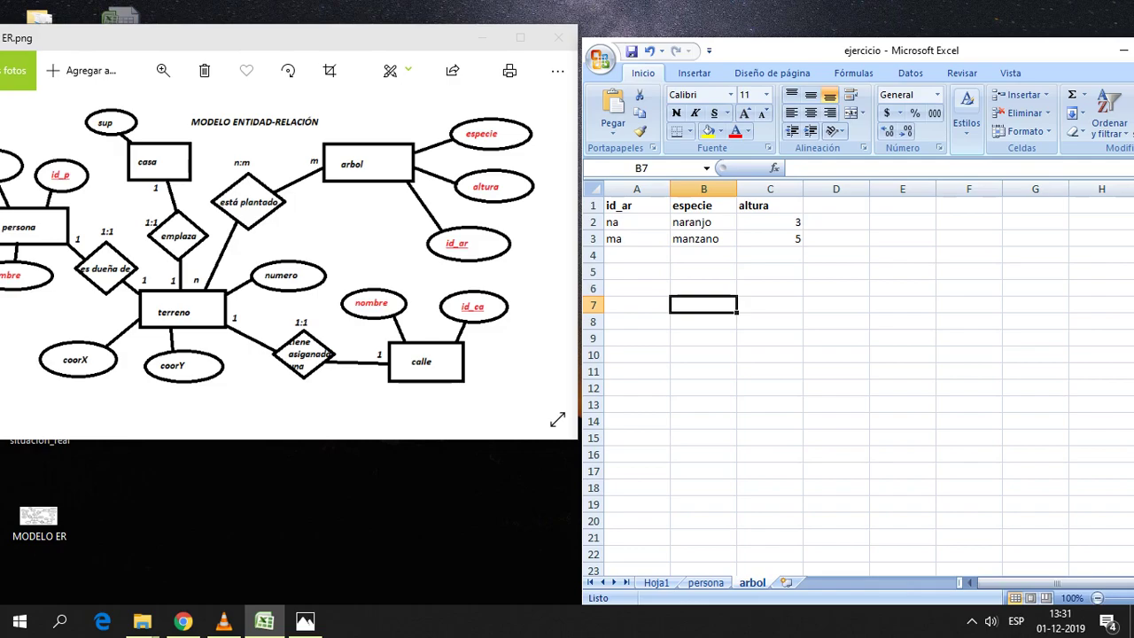
{"action": "key", "text": "alt+Tab"}
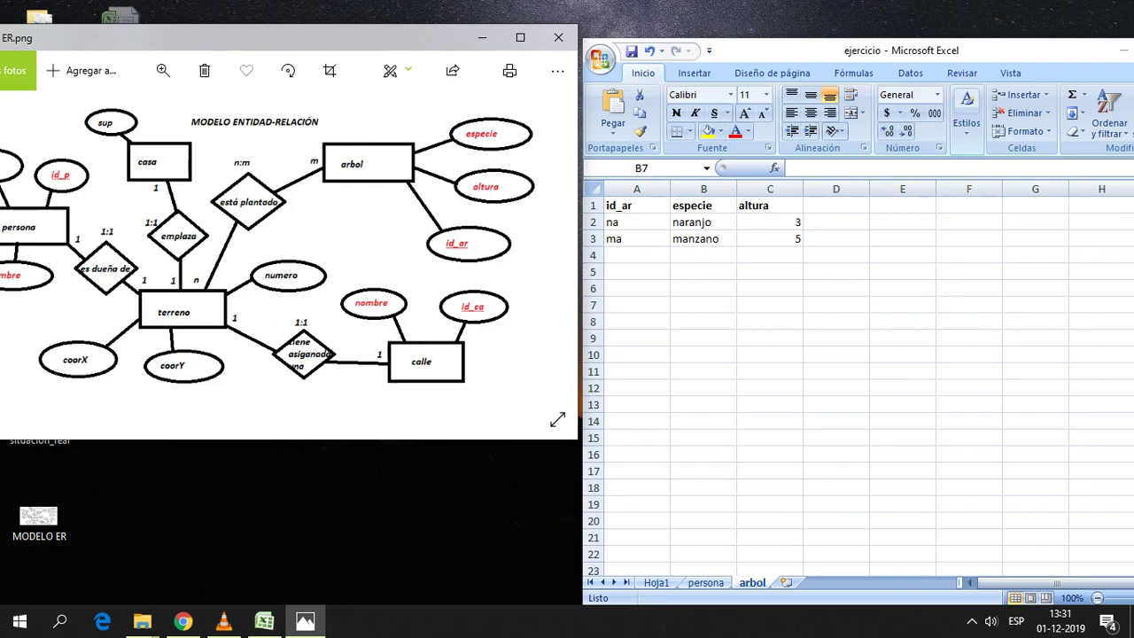
Clear the entire altura column C from the arbol sheet
{"action": "left_click", "coordinate": [702, 305]}
{"action": "left_click_drag", "start_coordinate": [770, 255], "coordinate": [770, 205]}
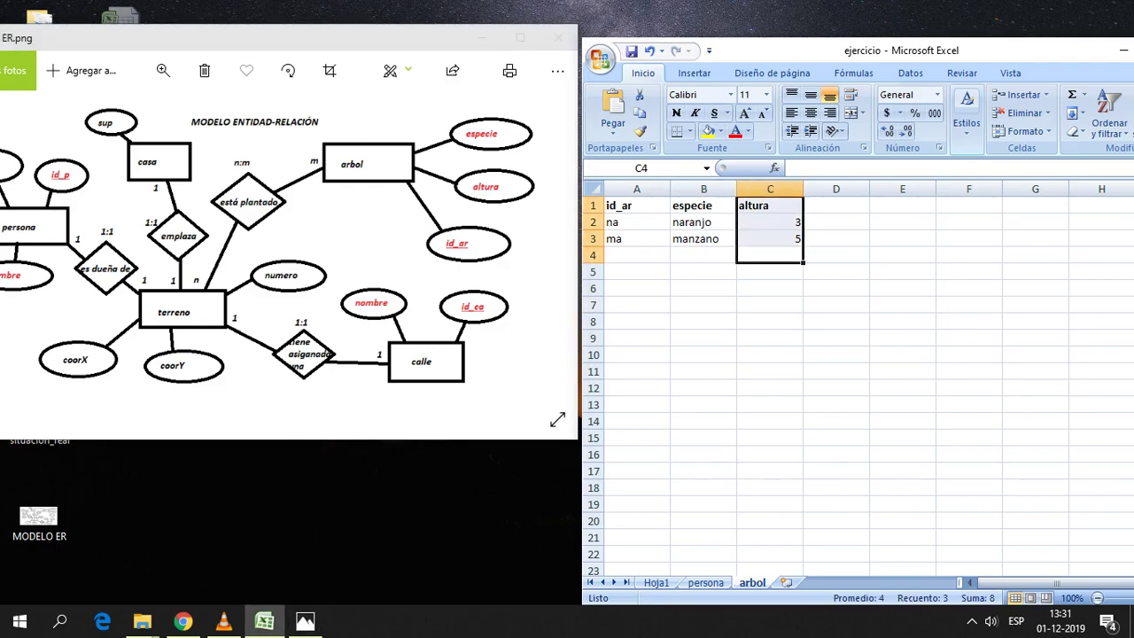
{"action": "left_click", "coordinate": [770, 305]}
{"action": "left_click_drag", "start_coordinate": [770, 255], "coordinate": [770, 204]}
{"action": "left_click", "coordinate": [770, 256]}
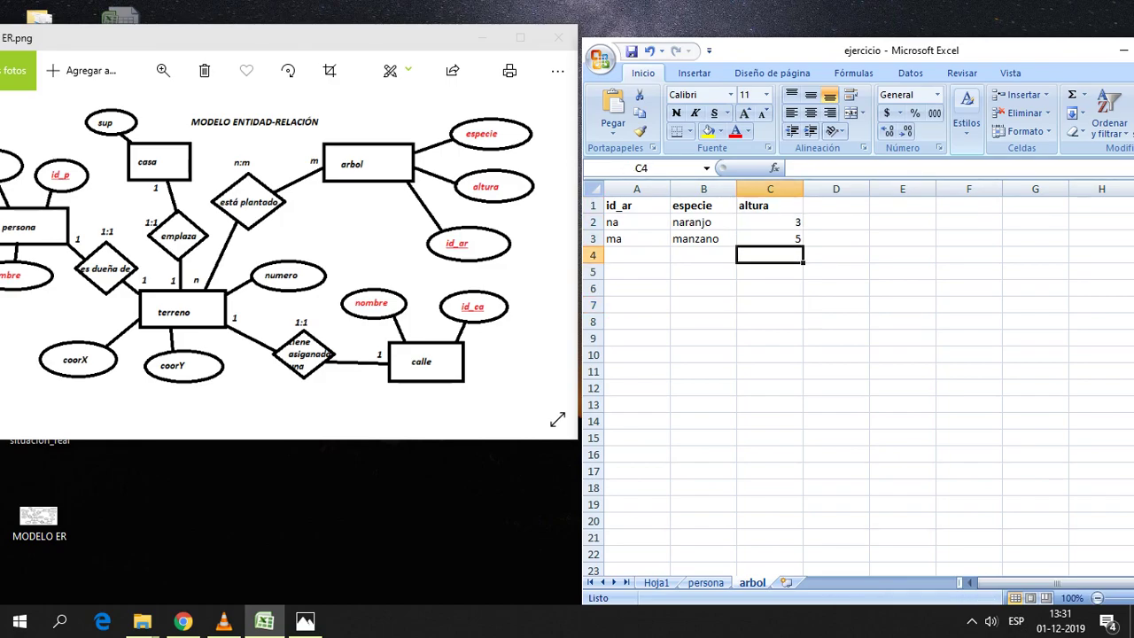
{"action": "left_click", "coordinate": [770, 189]}
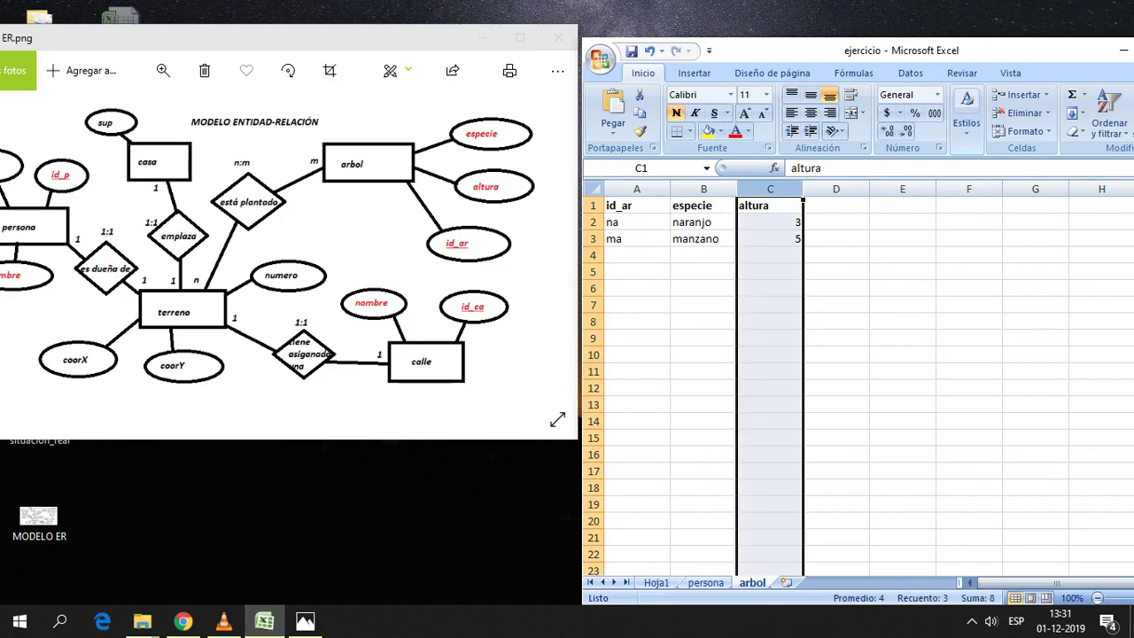
{"action": "key", "text": "Delete"}
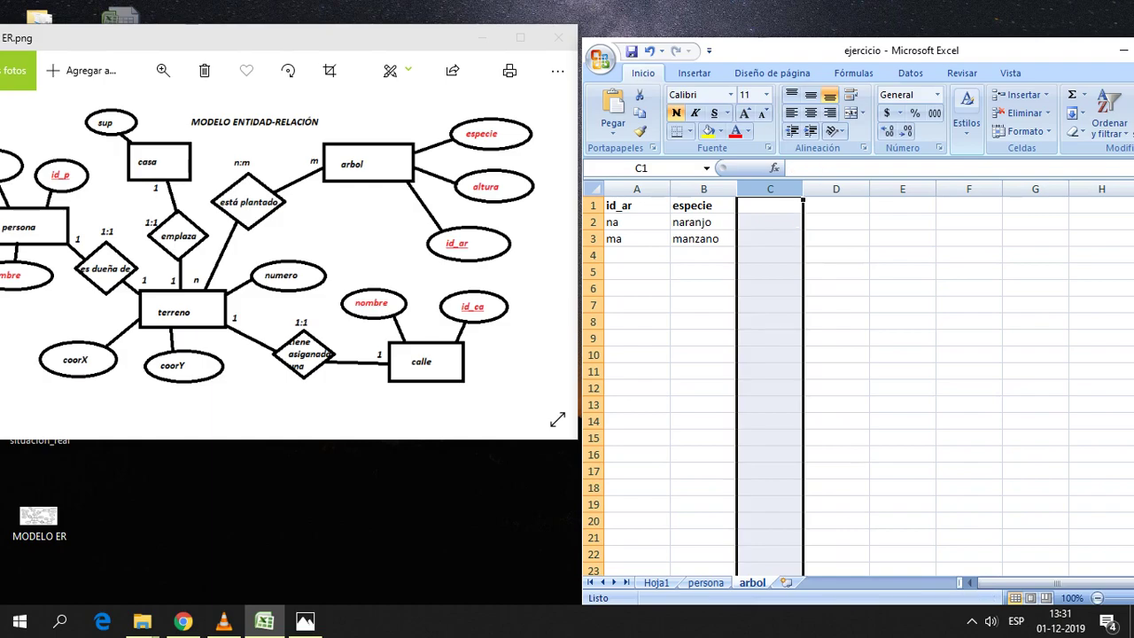
{"action": "left_click", "coordinate": [836, 271]}
Select the arbol table A1:B3 and reposition the ER diagram window beside it
{"action": "left_click_drag", "start_coordinate": [704, 238], "coordinate": [637, 205]}
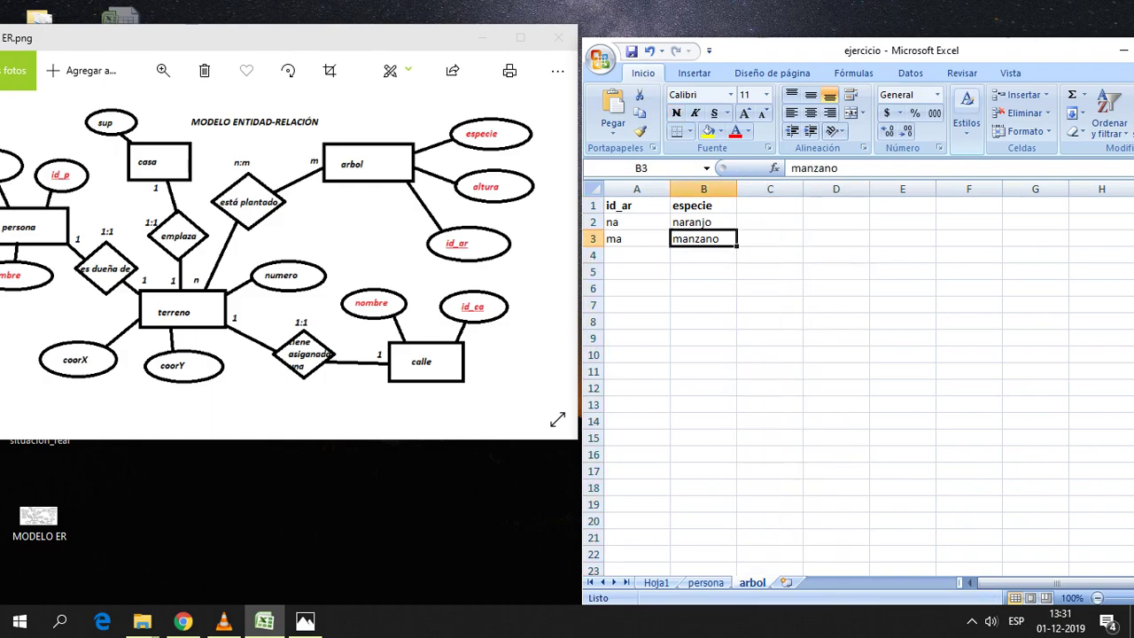
{"action": "key", "text": "alt+Tab"}
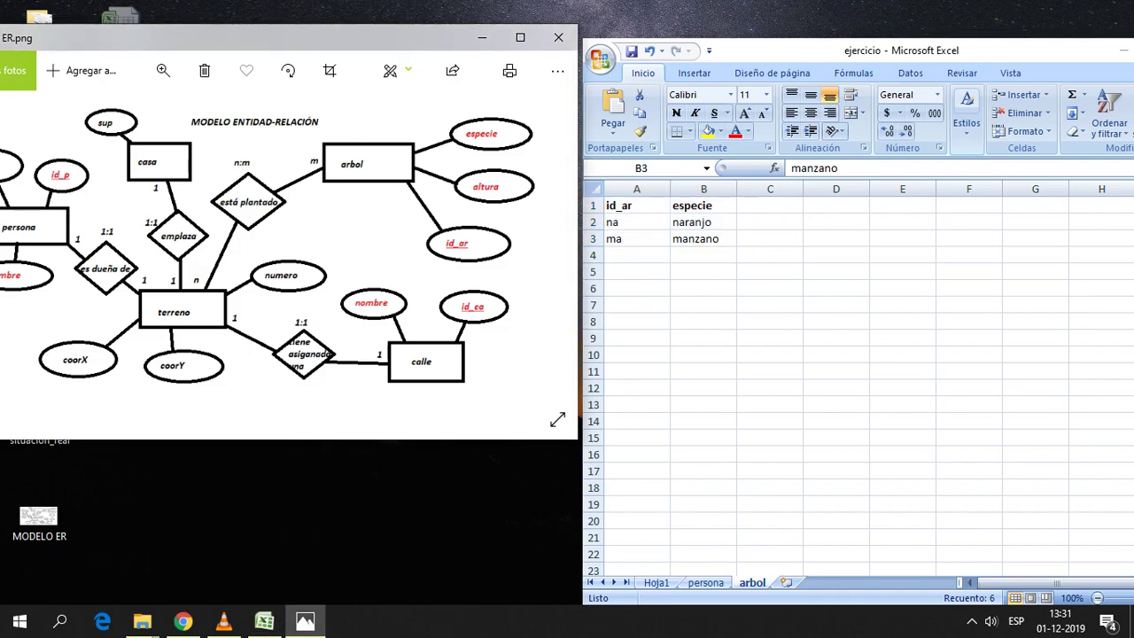
{"action": "mouse_move", "coordinate": [266, 38]}
{"action": "left_mouse_down"}
{"action": "mouse_move", "coordinate": [372, 38]}
{"action": "mouse_move", "coordinate": [352, 23]}
{"action": "left_mouse_up"}
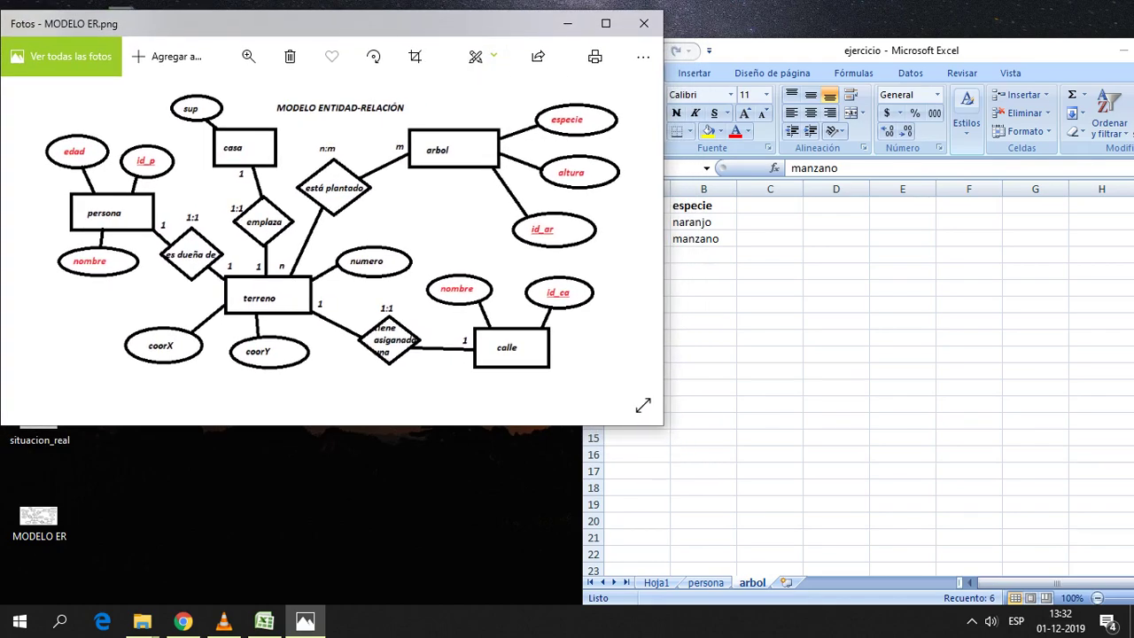
Select the arbol table A1:B3 and open the Borders options to apply Todos los bordes
{"action": "left_click_drag", "start_coordinate": [663, 222], "coordinate": [577, 221]}
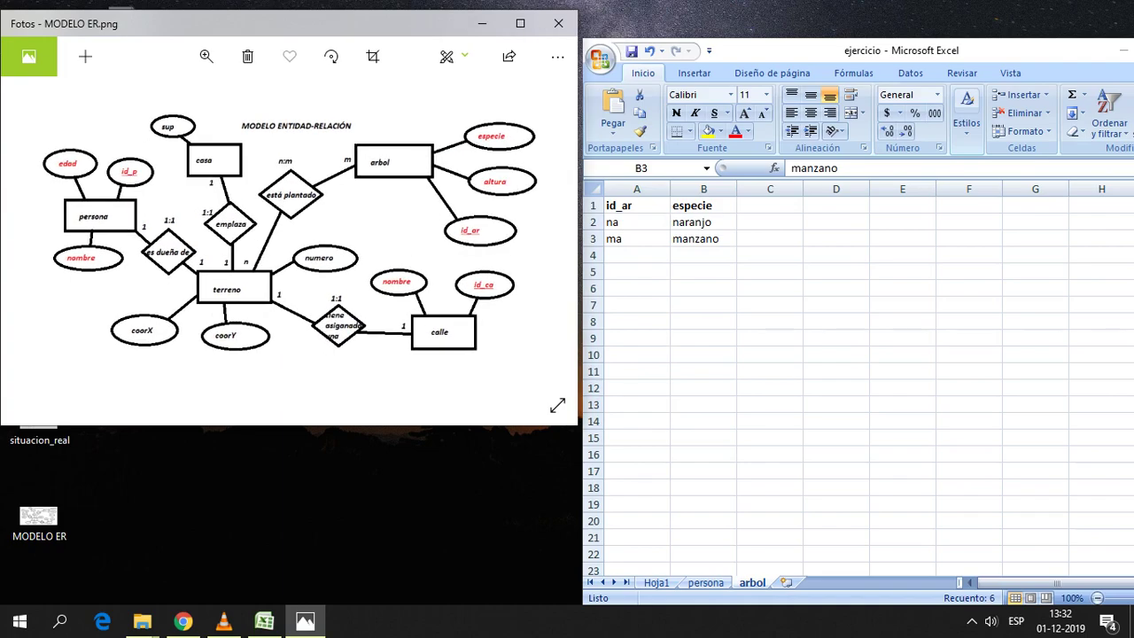
{"action": "left_click", "coordinate": [703, 421]}
{"action": "left_click", "coordinate": [704, 255]}
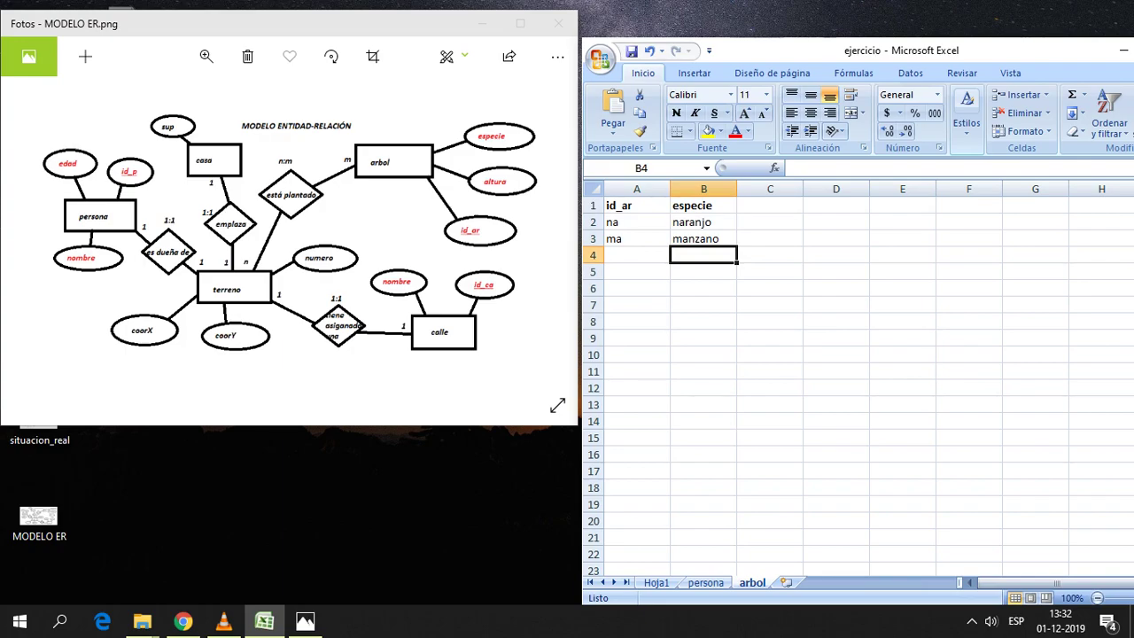
{"action": "left_click", "coordinate": [704, 338]}
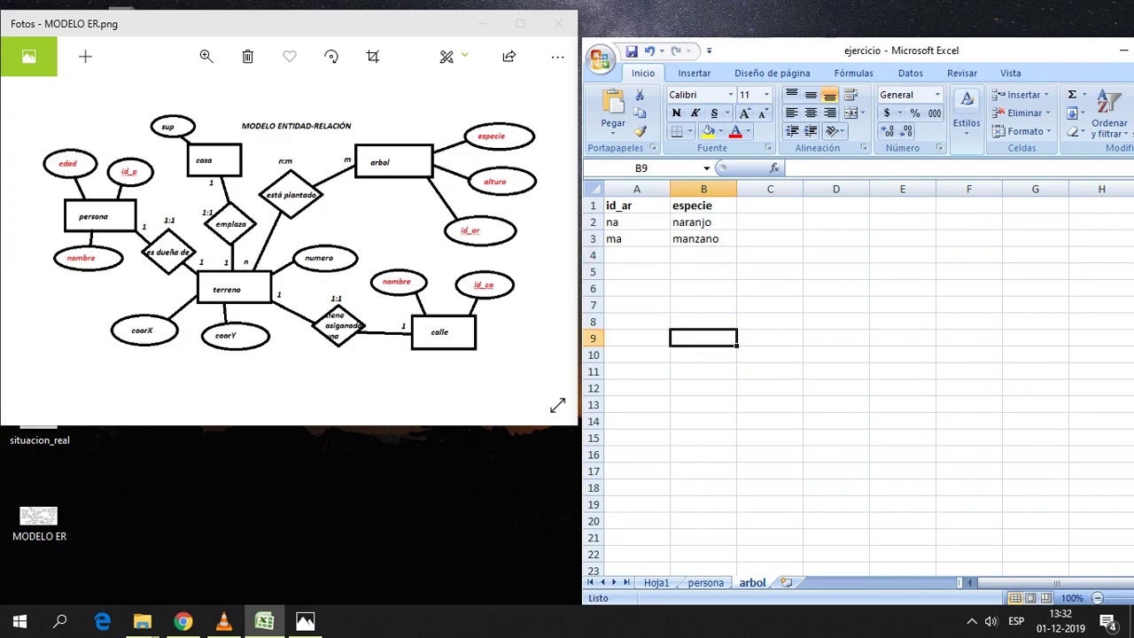
{"action": "left_click_drag", "start_coordinate": [703, 239], "coordinate": [636, 204]}
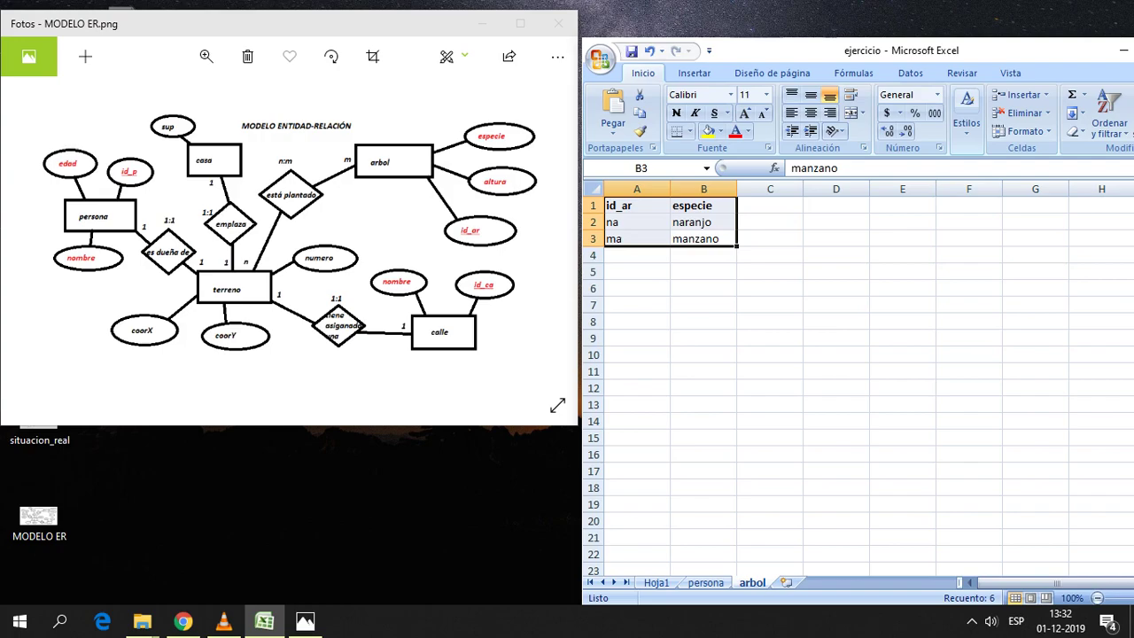
{"action": "left_click", "coordinate": [703, 337]}
{"action": "left_click_drag", "start_coordinate": [704, 239], "coordinate": [637, 204]}
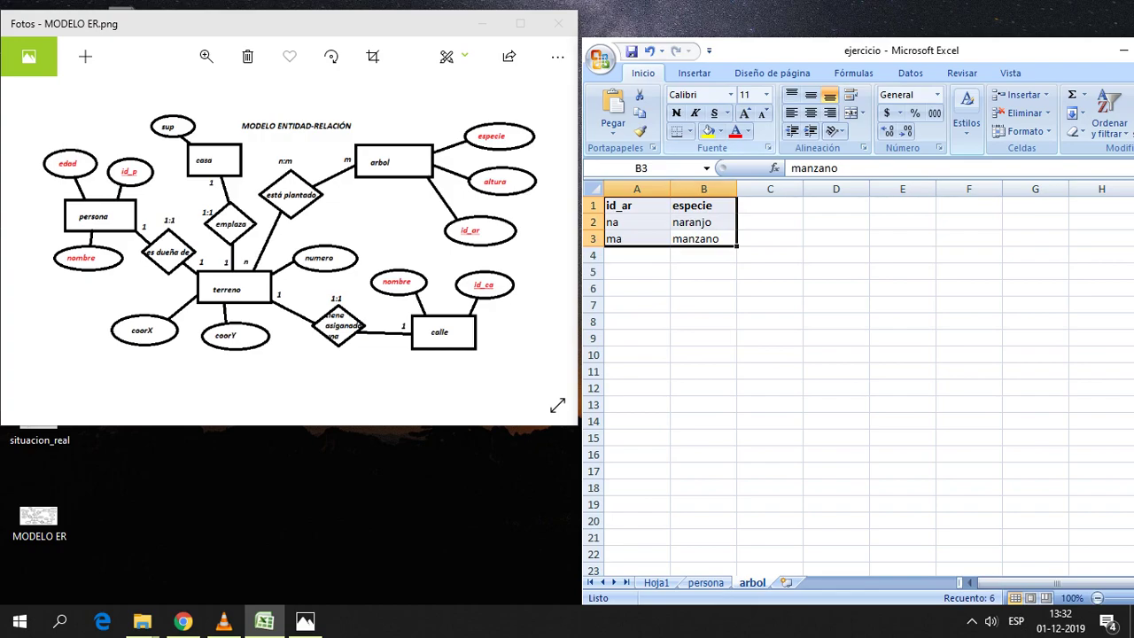
{"action": "left_click", "coordinate": [690, 131]}
{"action": "left_click", "coordinate": [732, 263]}
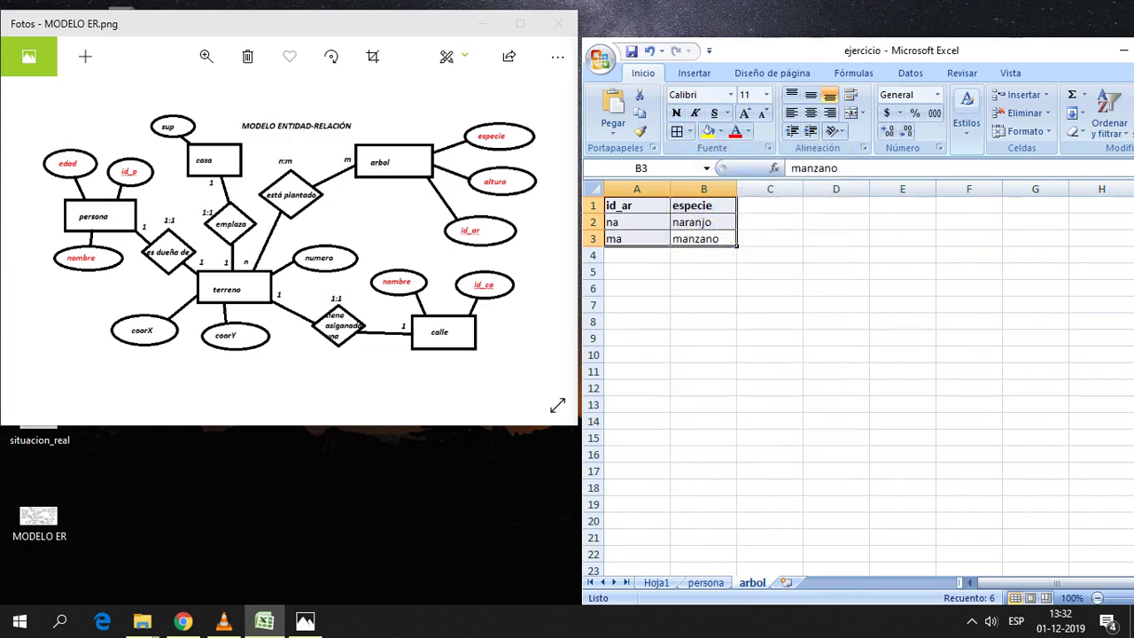
{"action": "left_click", "coordinate": [902, 321]}
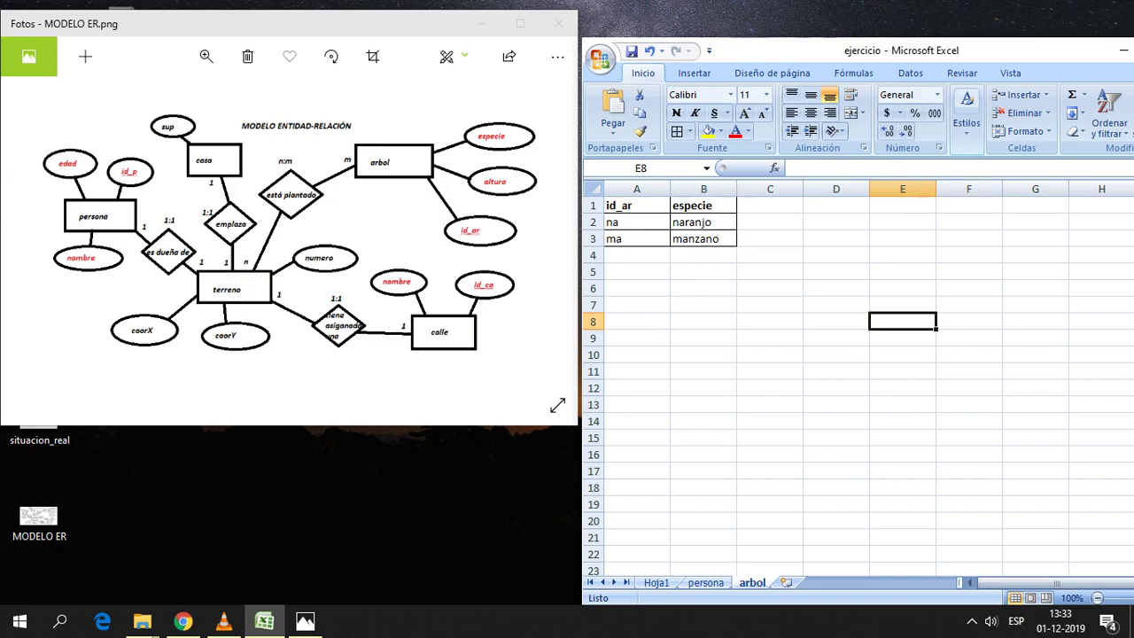
Insert a new sheet after arbol and rename it enlace_terr_arb
{"action": "key", "text": "ctrl+Page_Up"}
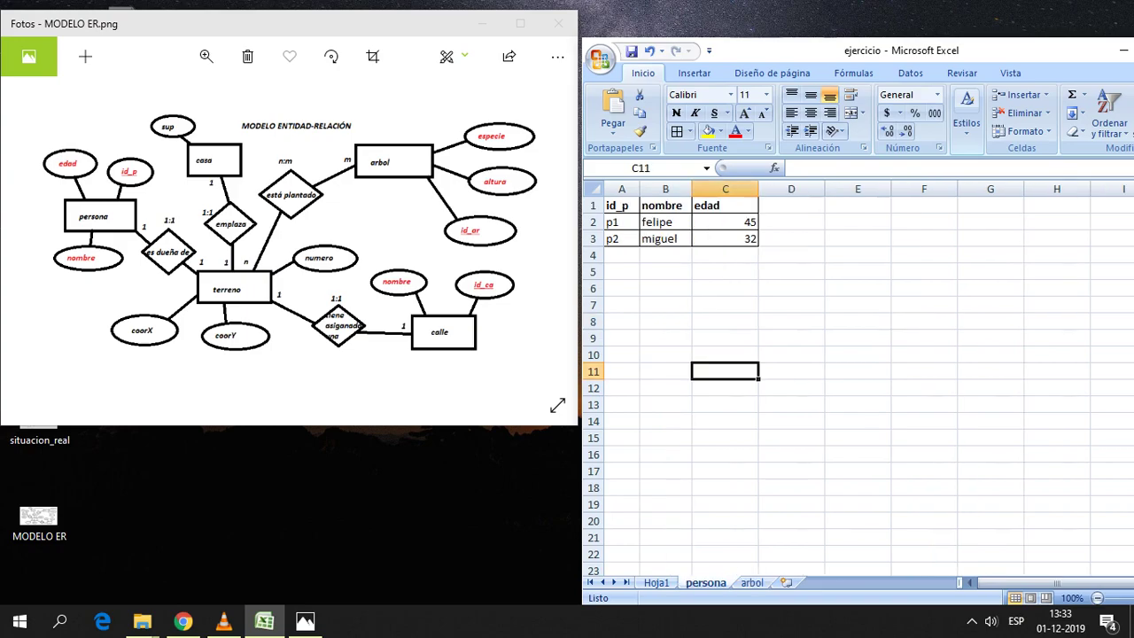
{"action": "key", "text": "ctrl+Page_Down"}
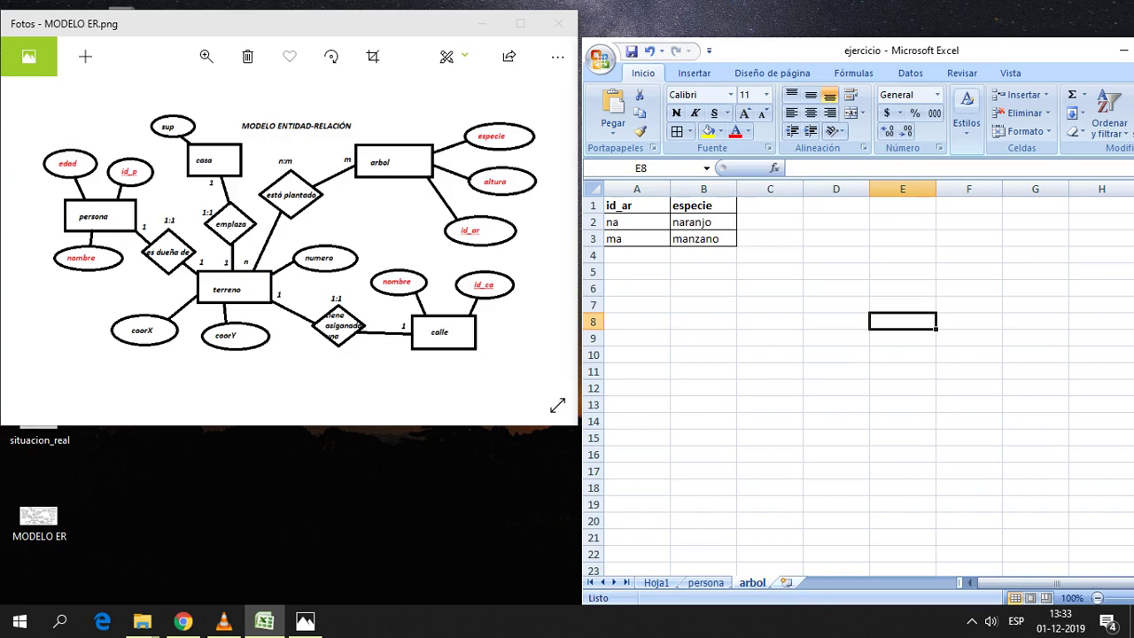
{"action": "left_click", "coordinate": [785, 583]}
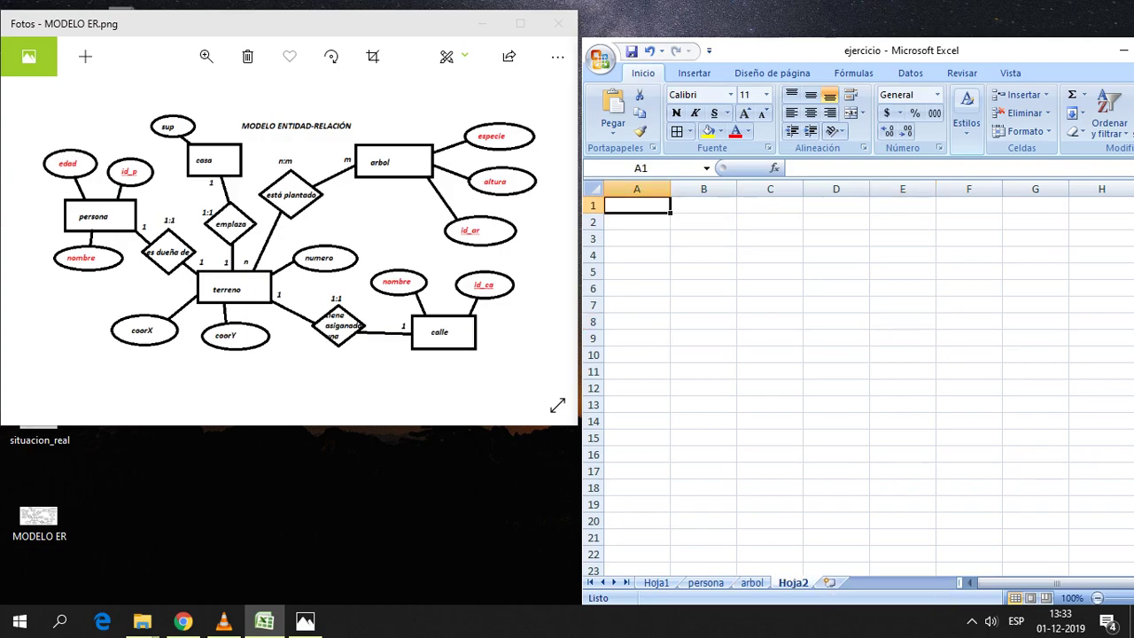
{"action": "left_click", "coordinate": [752, 582]}
{"action": "left_click", "coordinate": [793, 582]}
{"action": "double_click", "coordinate": [793, 583]}
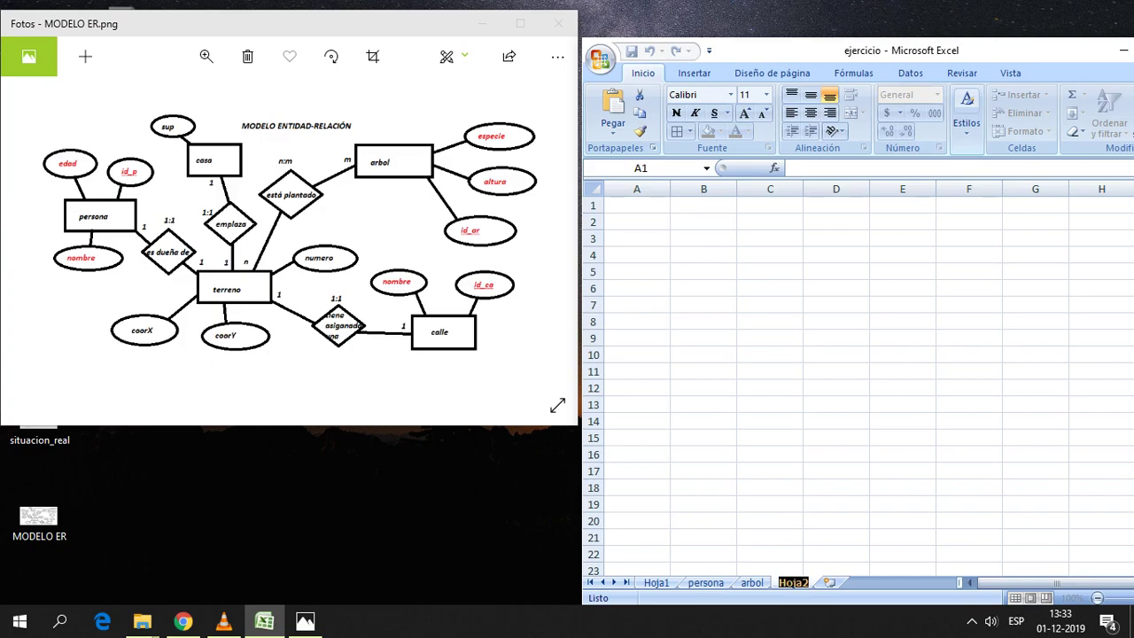
{"action": "type", "text": "enlac"}
{"action": "type", "text": "e_ter"}
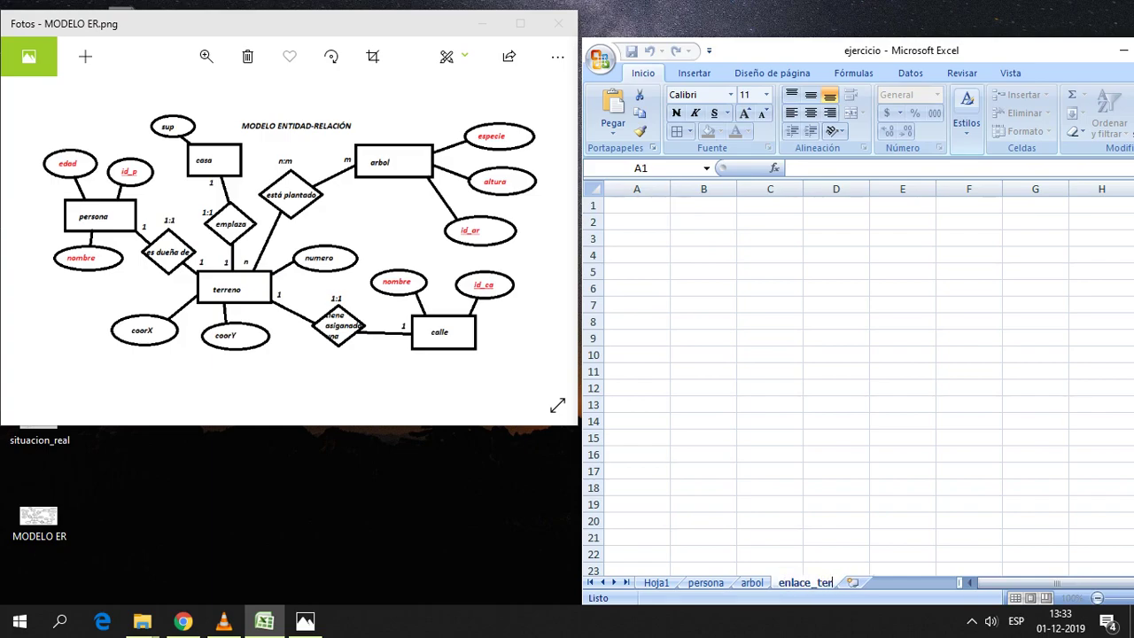
{"action": "type", "text": "r"}
{"action": "type", "text": "e"}
{"action": "type", "text": "arb"}
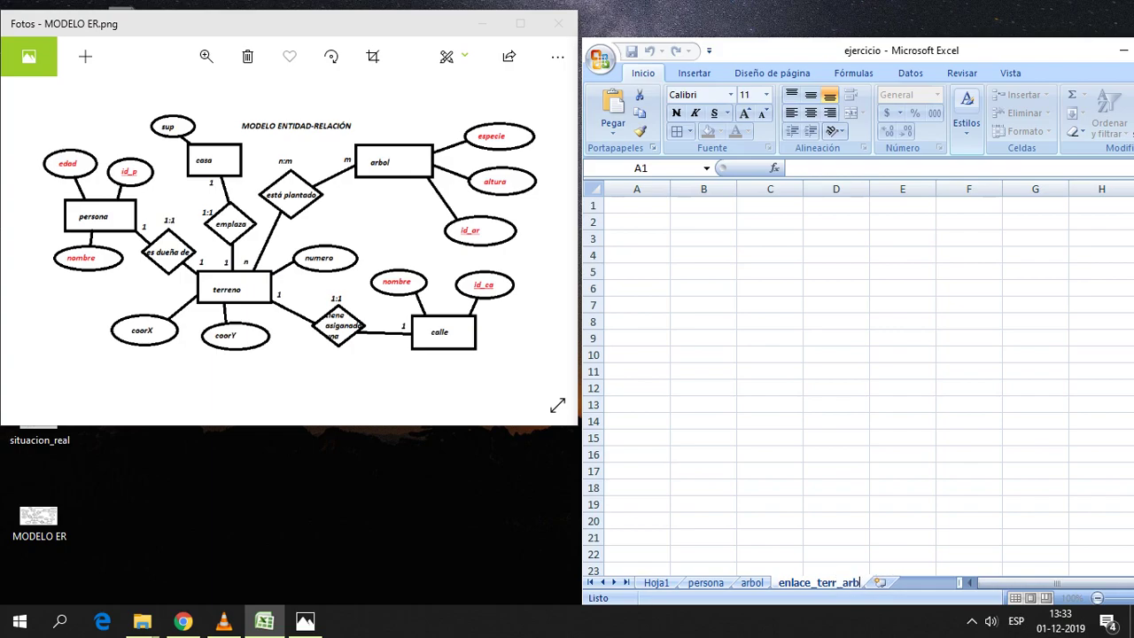
{"action": "left_click", "coordinate": [835, 488]}
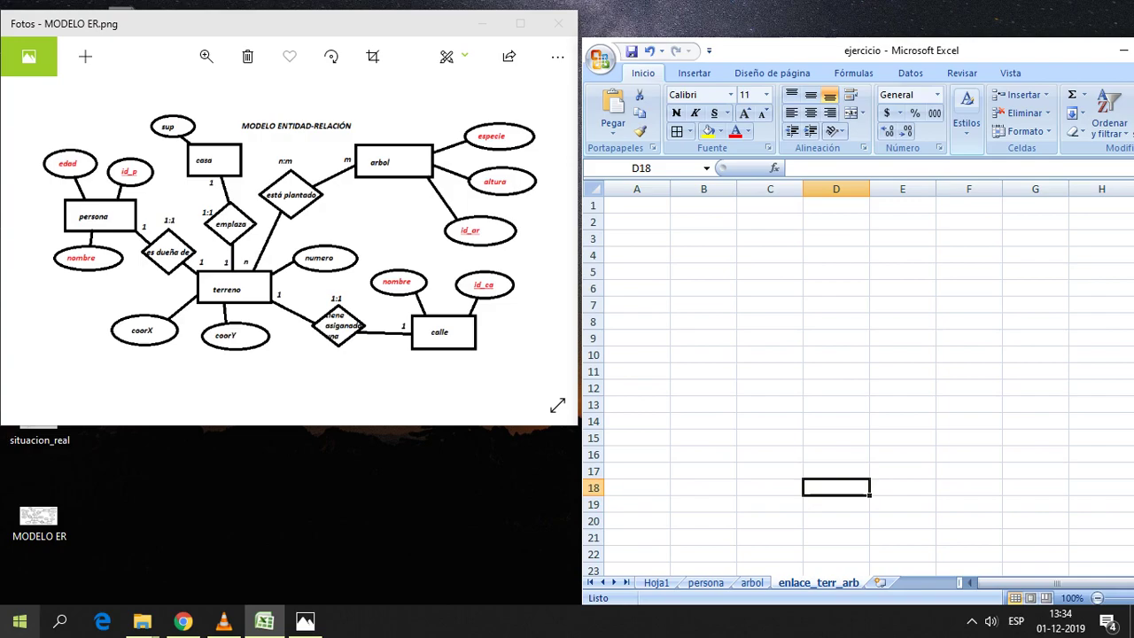
Close the diagram viewer and open the MODELO ER diagram in Paint
{"action": "left_click", "coordinate": [558, 23]}
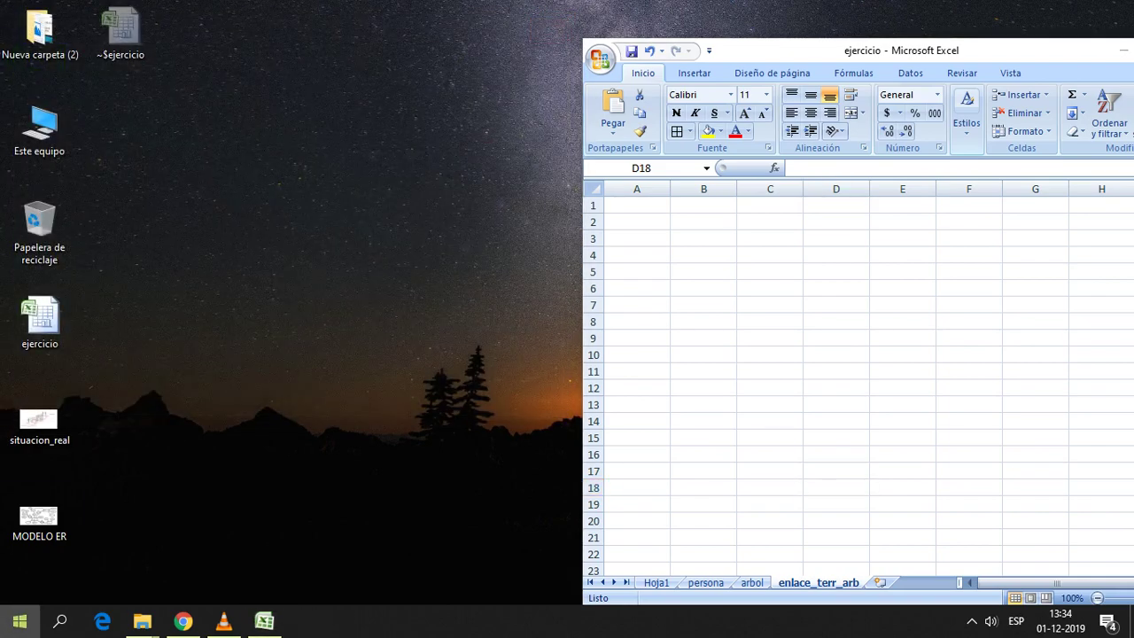
{"action": "left_click", "coordinate": [19, 621]}
{"action": "left_click", "coordinate": [281, 393]}
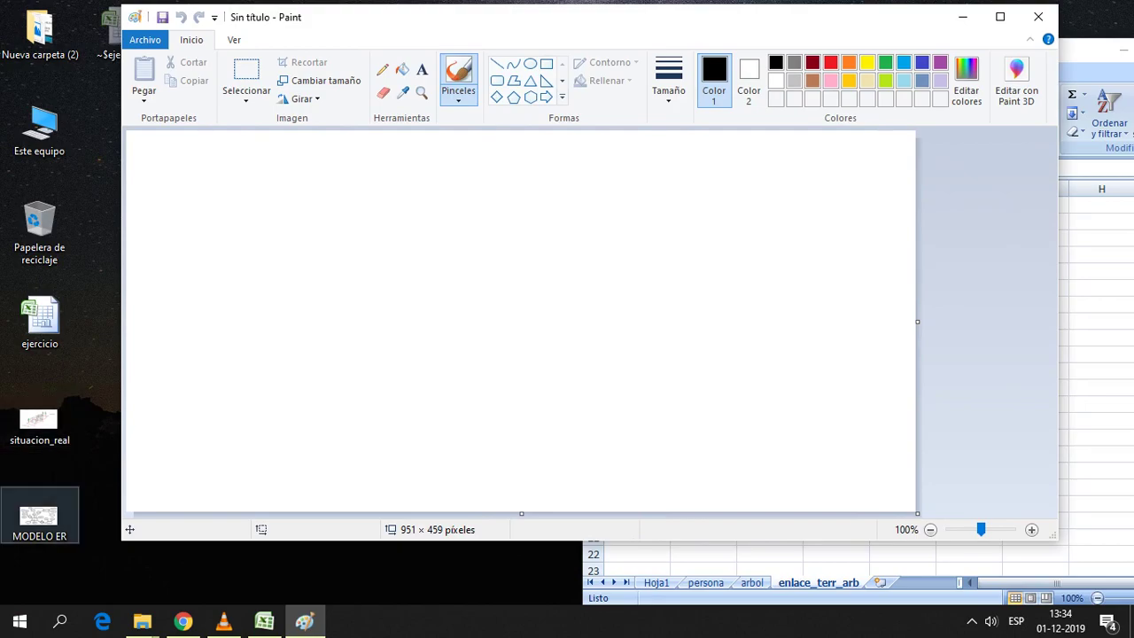
{"action": "left_click_drag", "start_coordinate": [38, 516], "coordinate": [443, 310]}
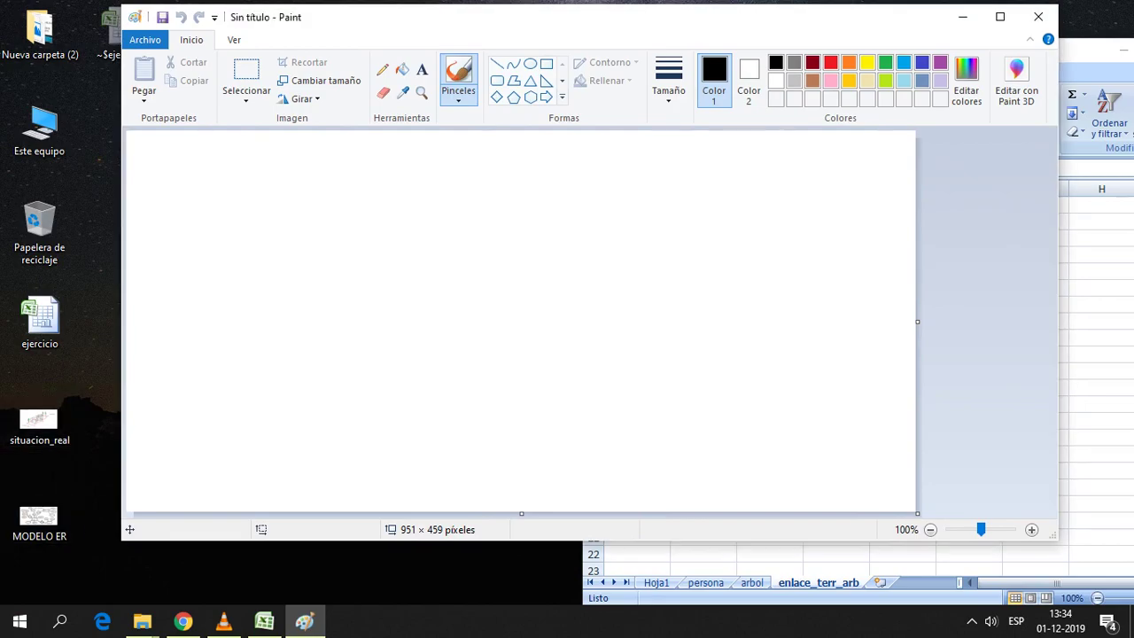
{"action": "left_click_drag", "start_coordinate": [550, 16], "coordinate": [435, 15]}
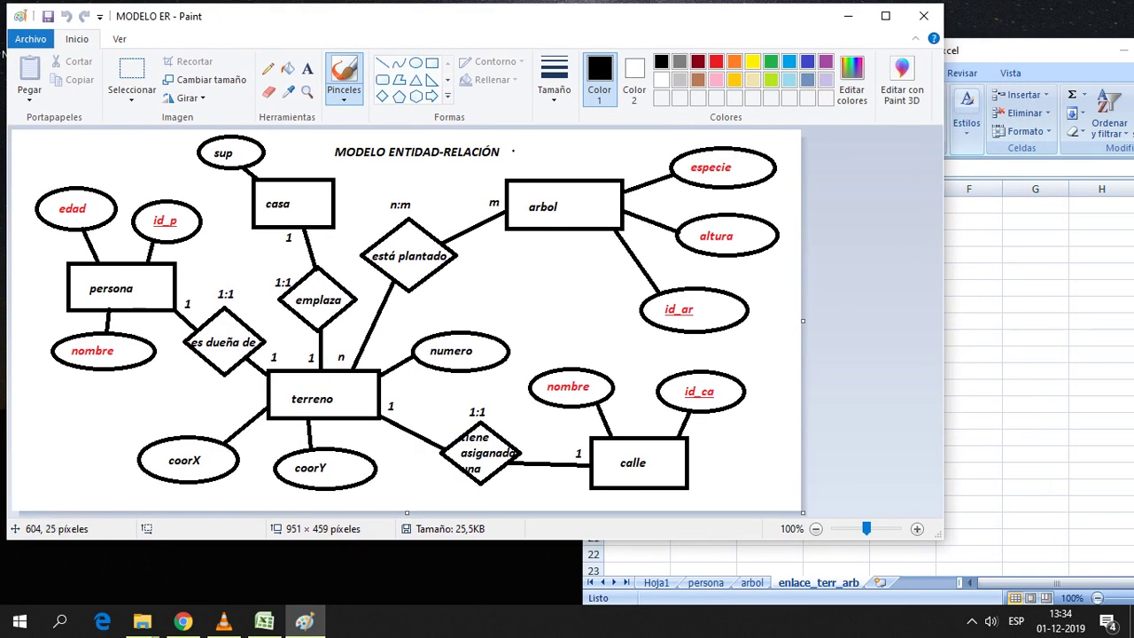
Draw a new ellipse right of está plantado and label it altura in red
{"action": "left_click", "coordinate": [415, 63]}
{"action": "left_click_drag", "start_coordinate": [498, 271], "coordinate": [591, 312]}
{"action": "left_click", "coordinate": [306, 68]}
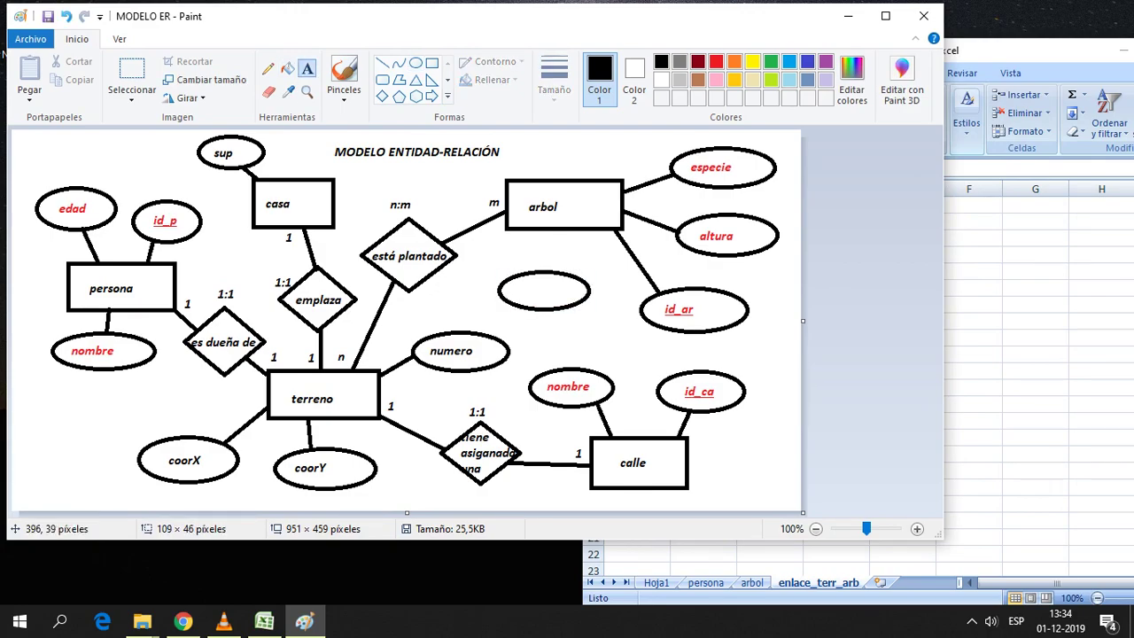
{"action": "left_click", "coordinate": [716, 61]}
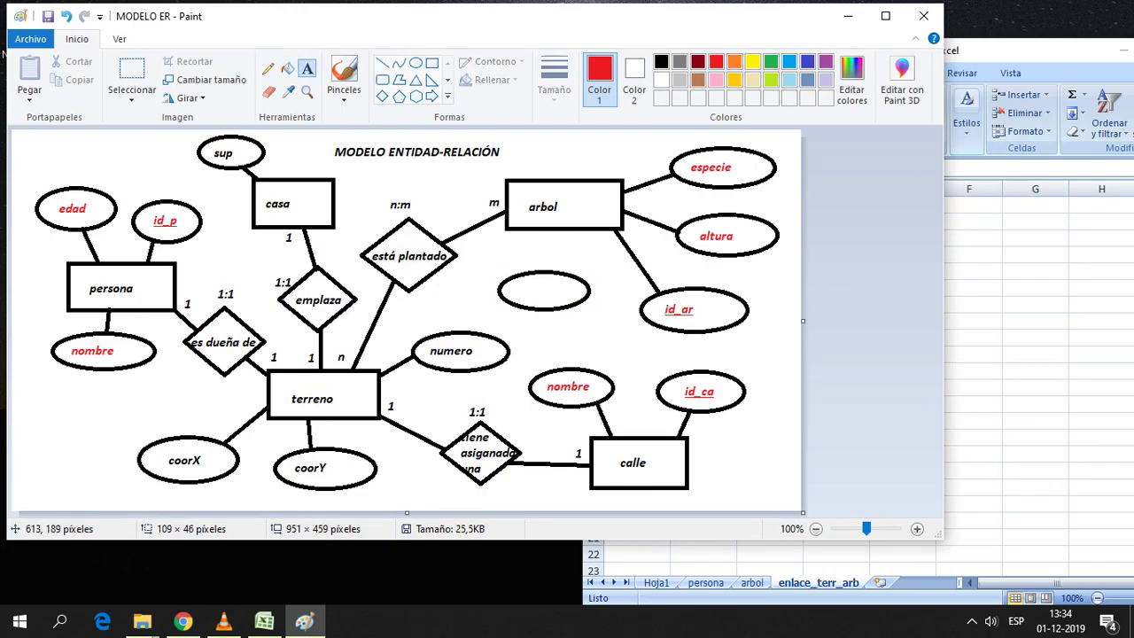
{"action": "left_click", "coordinate": [518, 276]}
{"action": "type", "text": "alt"}
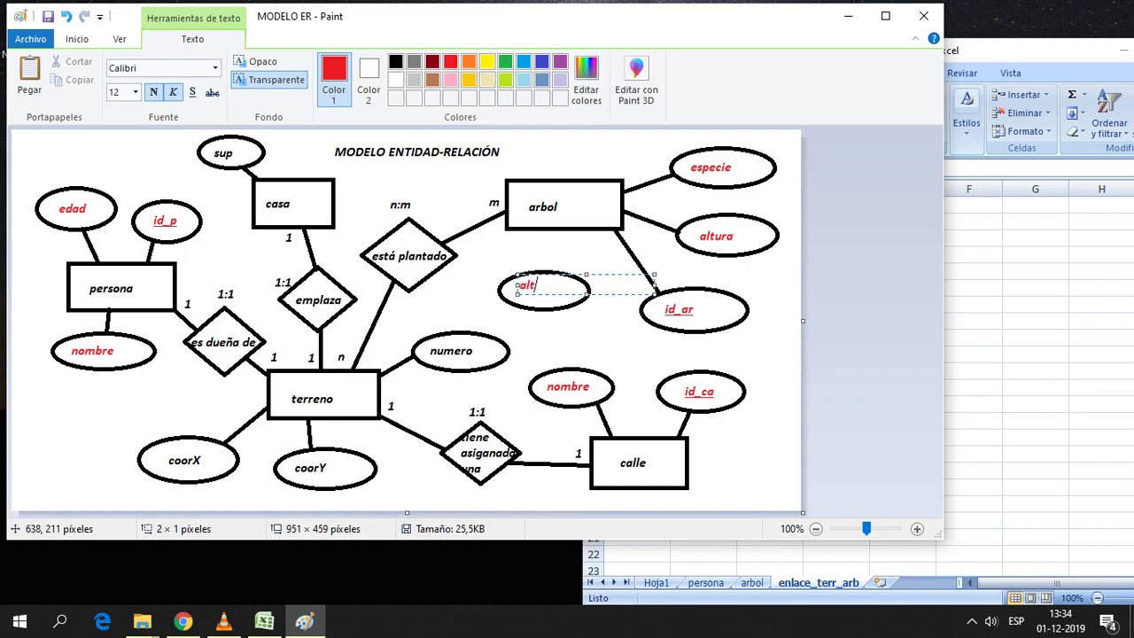
{"action": "type", "text": "ura"}
{"action": "left_click_drag", "start_coordinate": [596, 285], "coordinate": [630, 292]}
{"action": "left_click", "coordinate": [628, 347]}
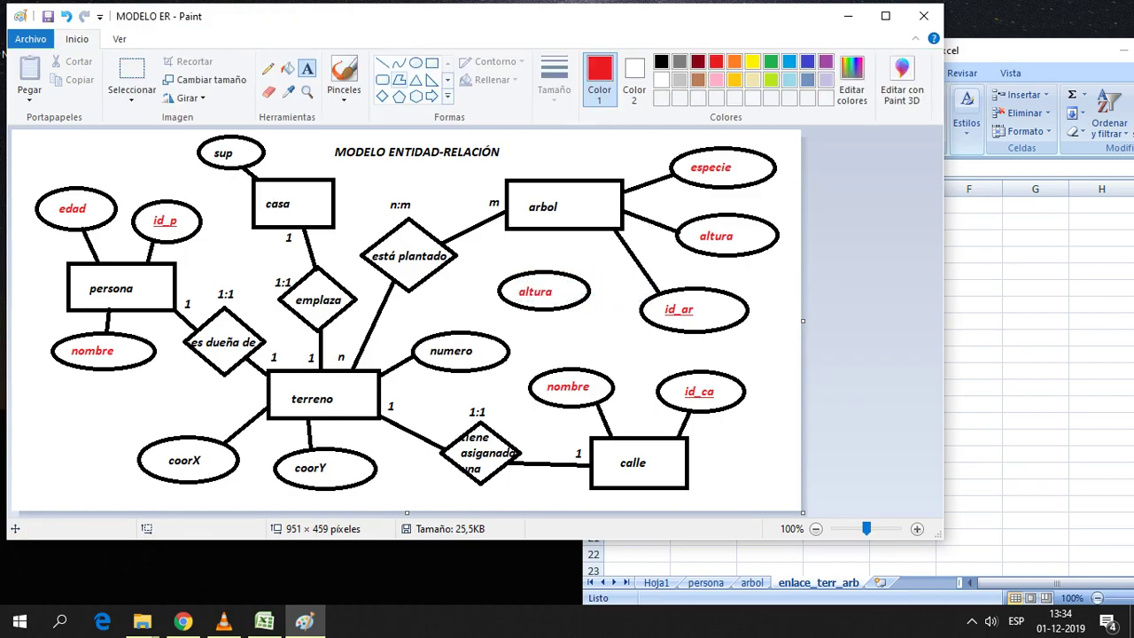
Connect está plantado to the new altura ellipse with a black line
{"action": "left_click", "coordinate": [382, 62]}
{"action": "left_click", "coordinate": [661, 61]}
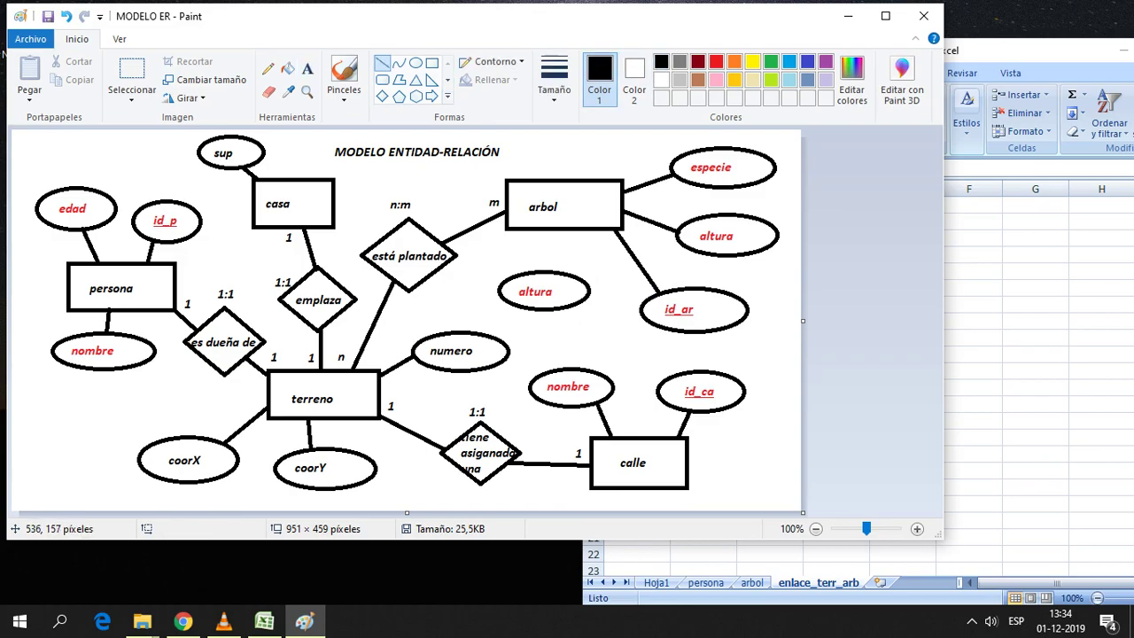
{"action": "left_click_drag", "start_coordinate": [454, 258], "coordinate": [503, 286]}
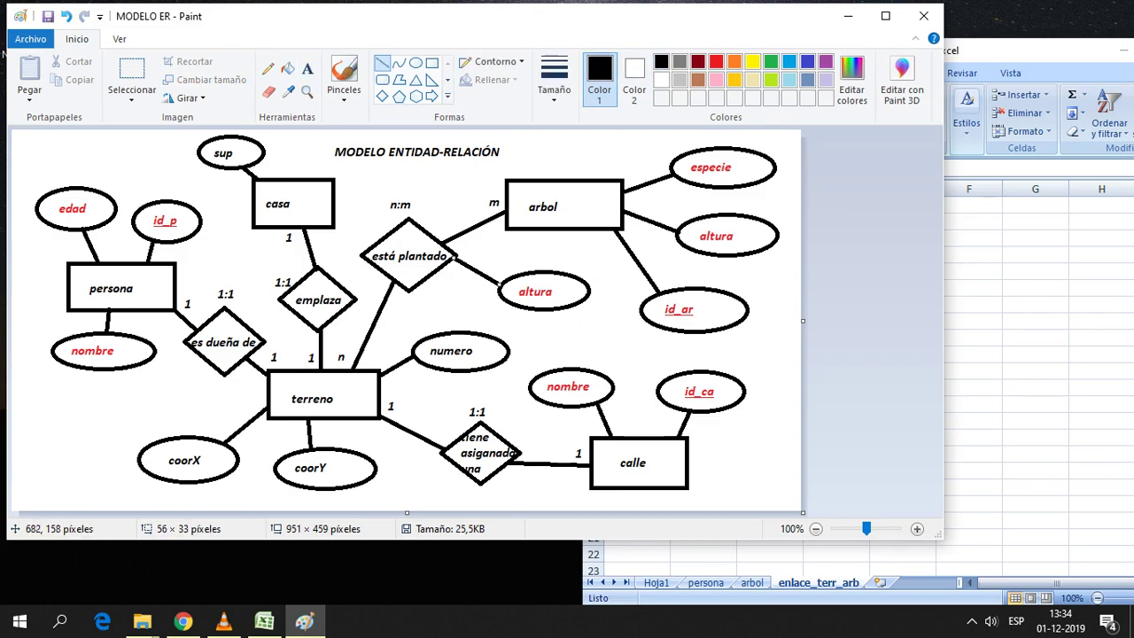
{"action": "left_click", "coordinate": [709, 291]}
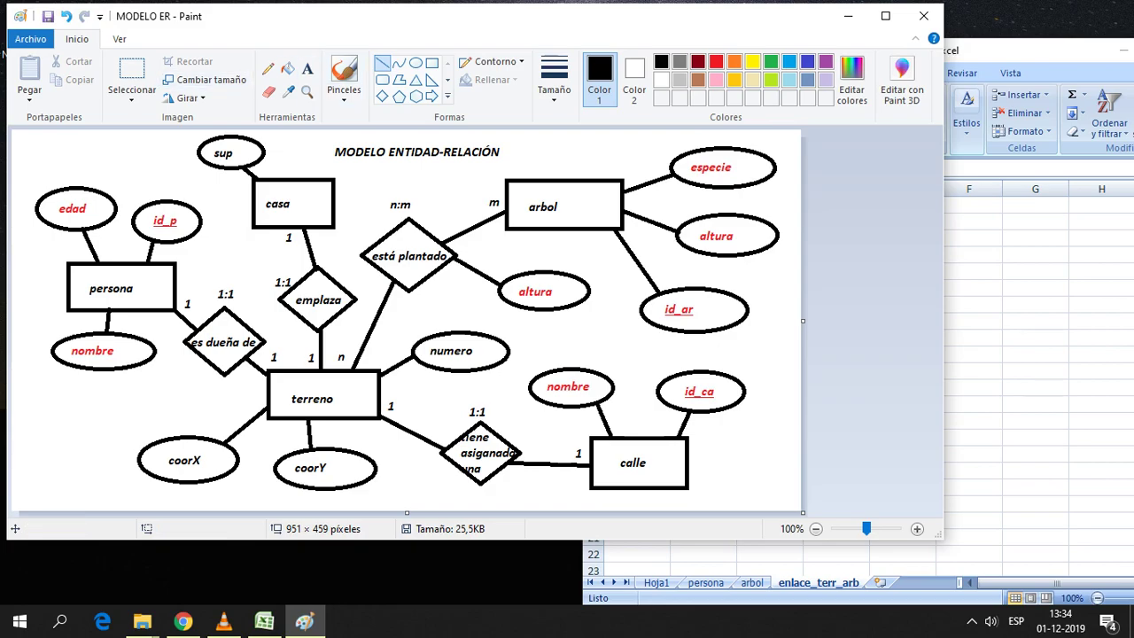
Erase the old line joining altura to arbol, then return to the ejercicio workbook
{"action": "left_click", "coordinate": [268, 91]}
{"action": "left_click_drag", "start_coordinate": [747, 239], "coordinate": [630, 215]}
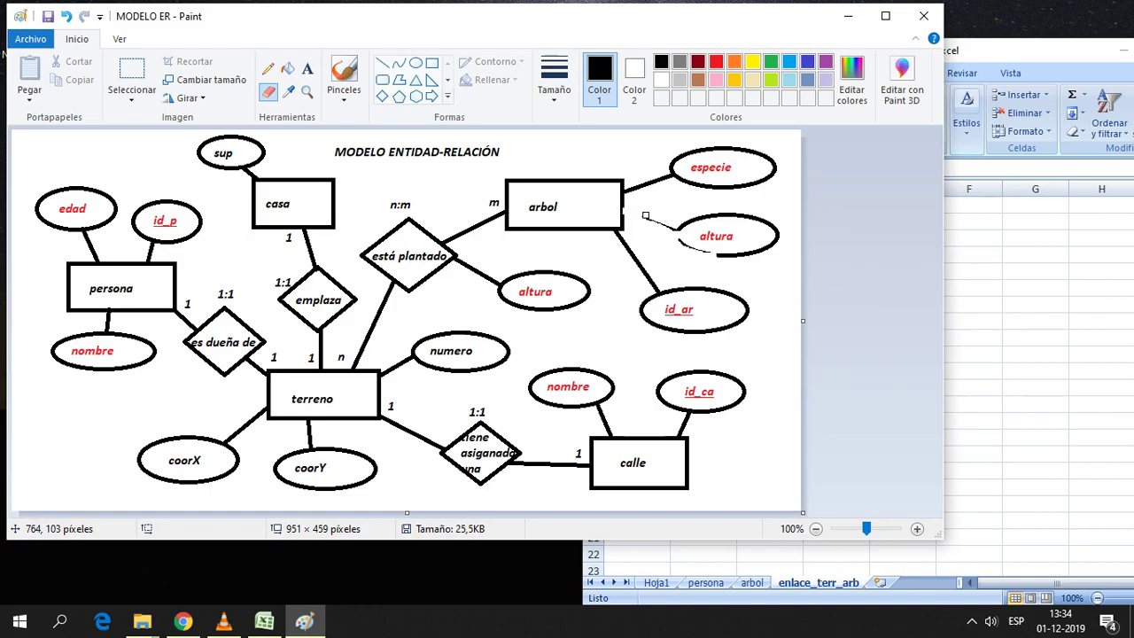
{"action": "key", "text": "ctrl+z"}
{"action": "mouse_move", "coordinate": [627, 211]}
{"action": "left_mouse_down"}
{"action": "mouse_move", "coordinate": [762, 254]}
{"action": "mouse_move", "coordinate": [704, 217]}
{"action": "mouse_move", "coordinate": [723, 213]}
{"action": "mouse_move", "coordinate": [706, 237]}
{"action": "left_mouse_up"}
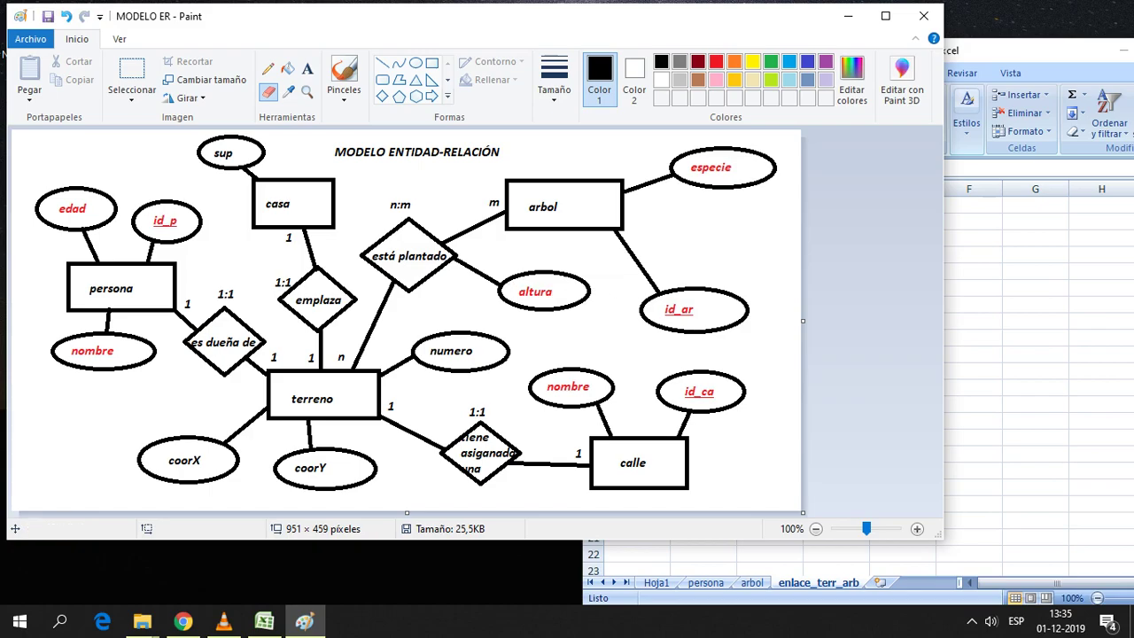
{"action": "left_click", "coordinate": [1024, 51]}
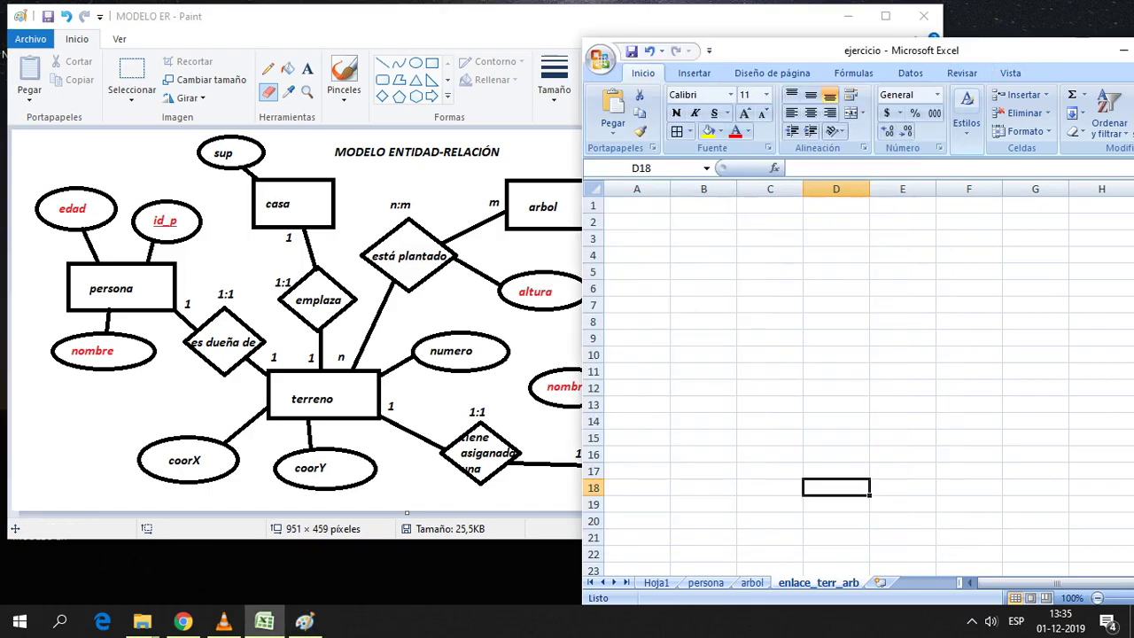
Enter a bold id_ar heading in A1, matching the arbol sheet's key
{"action": "left_click", "coordinate": [703, 204]}
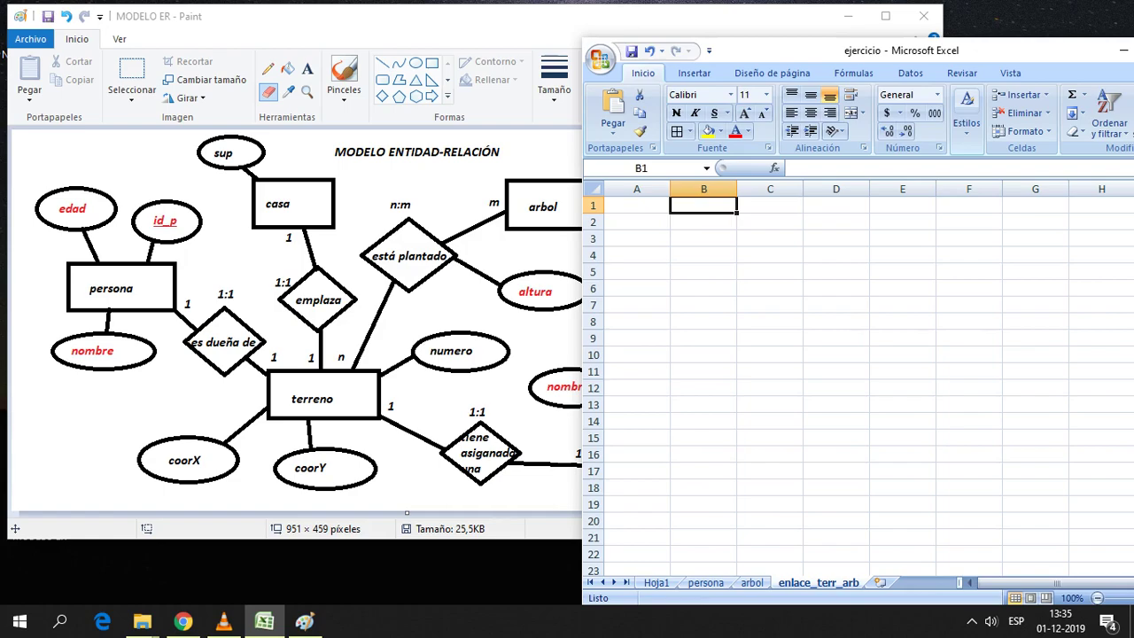
{"action": "type", "text": "id"}
{"action": "key", "text": "Escape"}
{"action": "left_click", "coordinate": [636, 205]}
{"action": "type", "text": "id"}
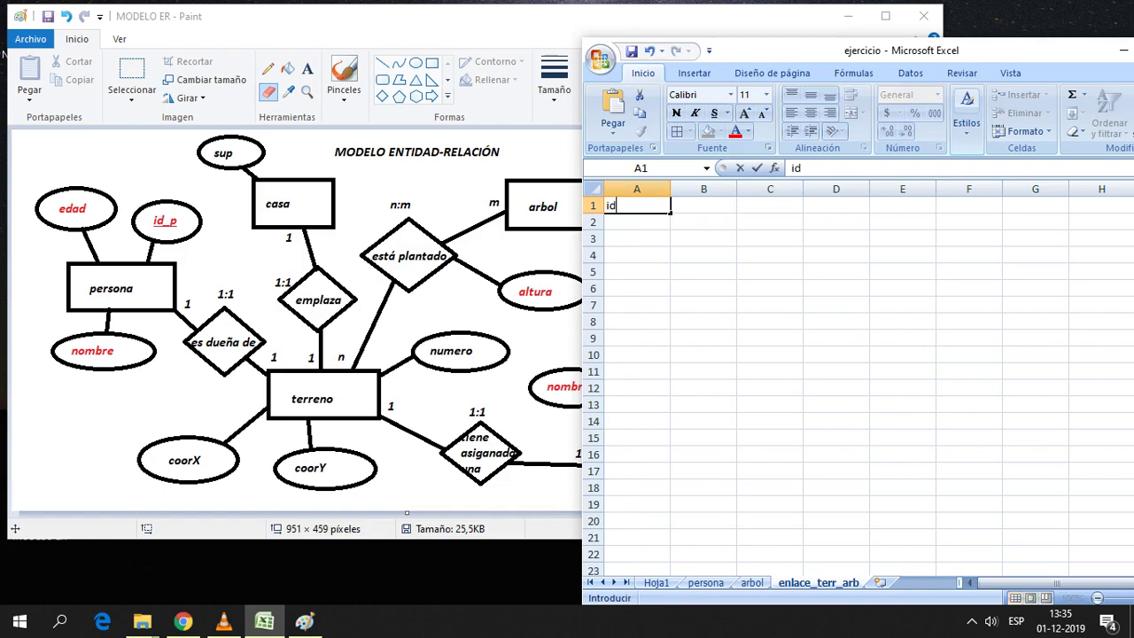
{"action": "type", "text": "_ar"}
{"action": "left_click", "coordinate": [770, 373]}
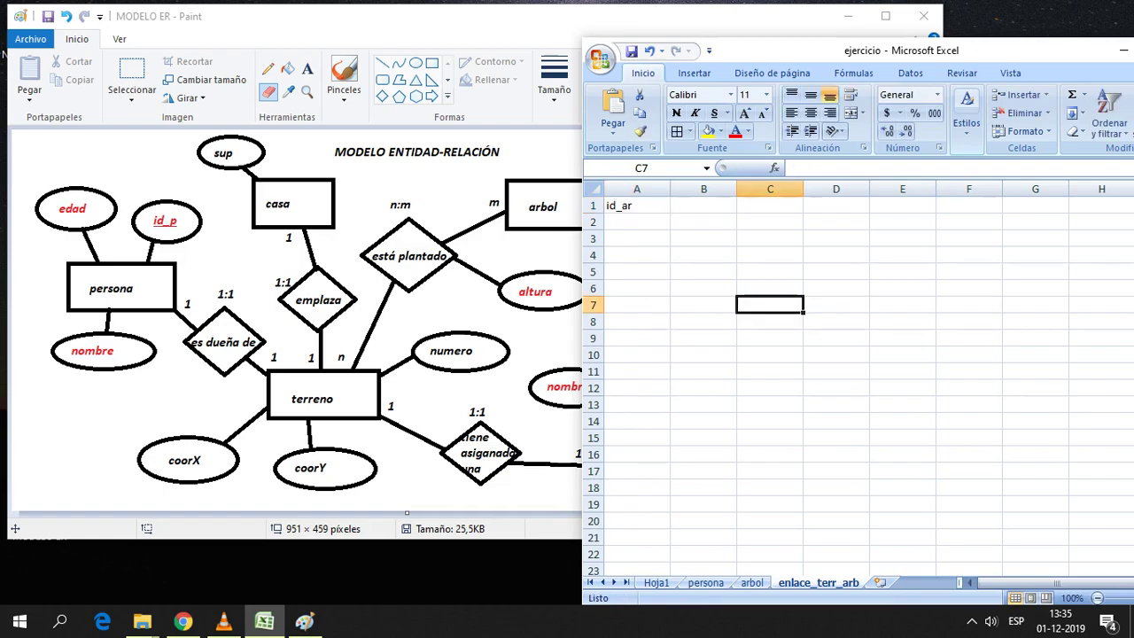
{"action": "key", "text": "ctrl+Page_Up"}
{"action": "left_click", "coordinate": [668, 211]}
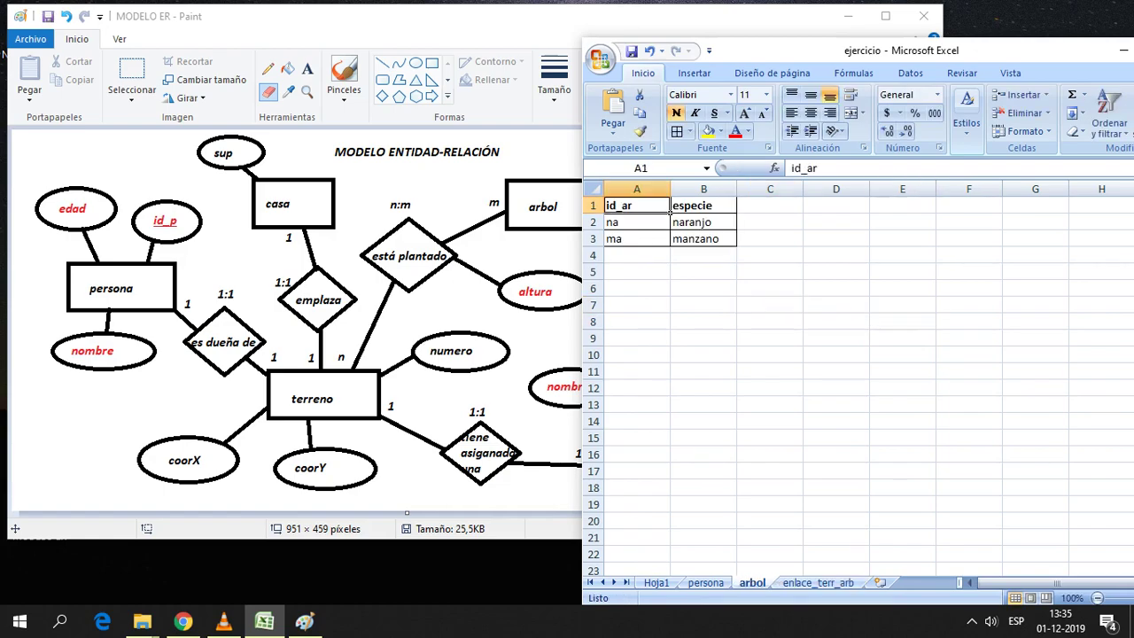
{"action": "key", "text": "ctrl+Page_Down"}
{"action": "left_click", "coordinate": [636, 206]}
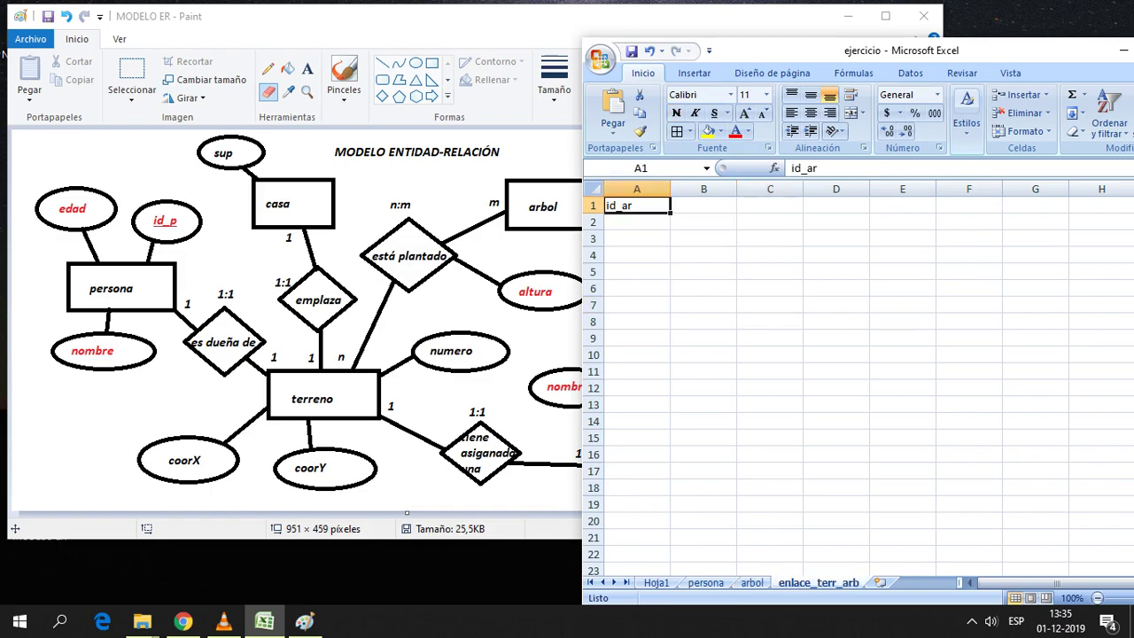
{"action": "left_click", "coordinate": [677, 113]}
Briefly change the A1 heading to id_arb, then revert it to id_ar
{"action": "key", "text": "F2"}
{"action": "type", "text": "b"}
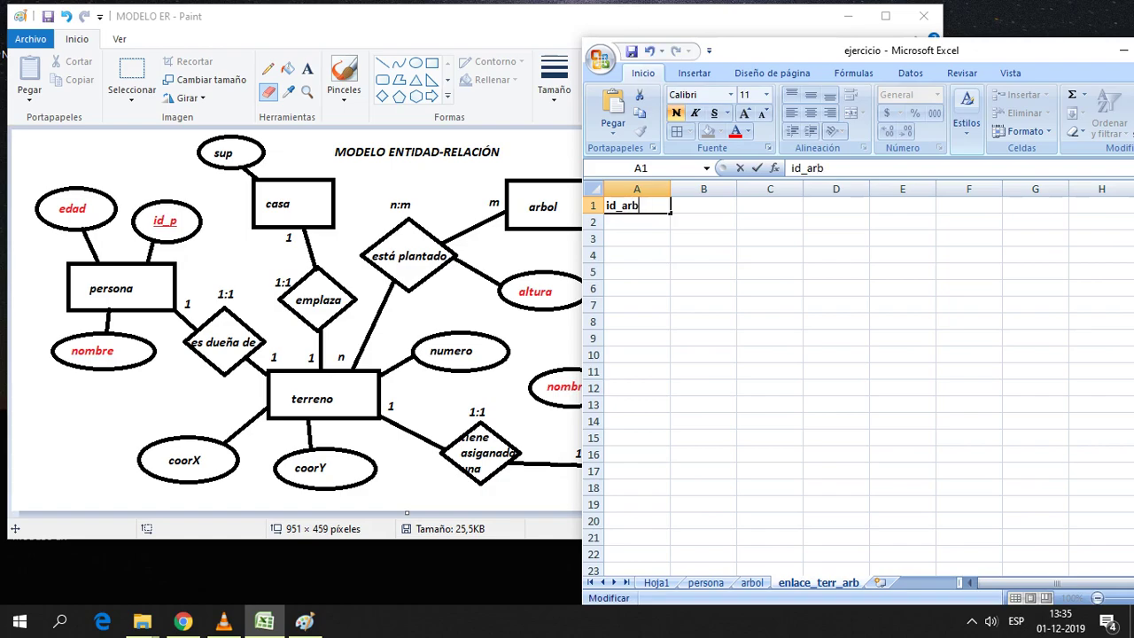
{"action": "left_click", "coordinate": [704, 288]}
{"action": "double_click", "coordinate": [637, 206]}
{"action": "key", "text": "BackSpace"}
{"action": "left_click", "coordinate": [770, 354]}
{"action": "left_click", "coordinate": [665, 205]}
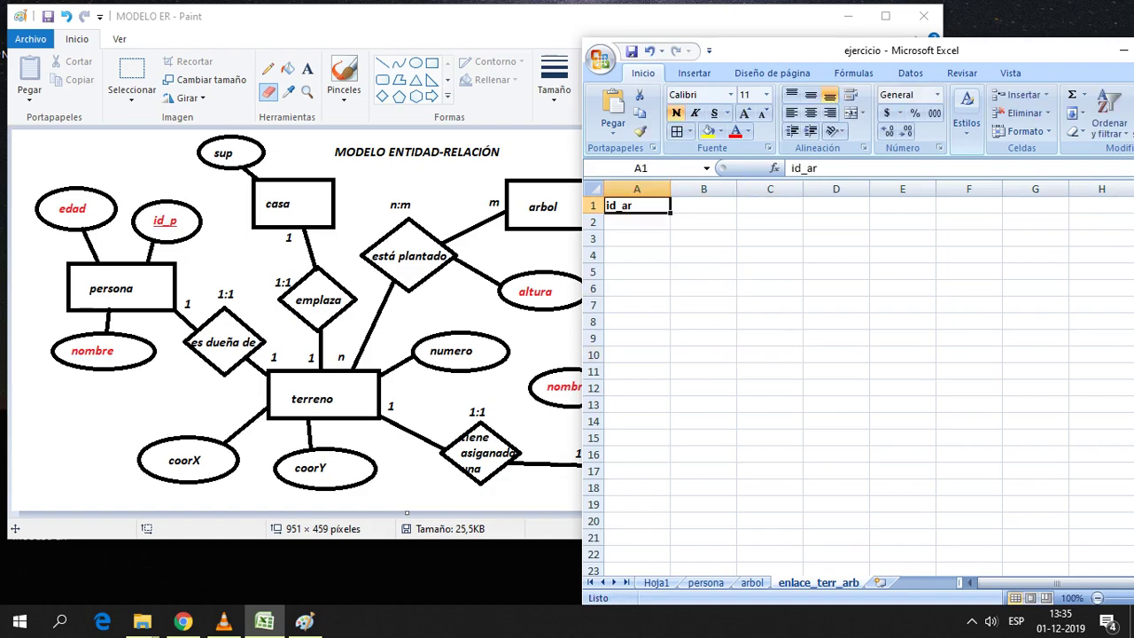
Compare with the arbol key column and enter nj in A2
{"action": "key", "text": "ctrl+Page_Up"}
{"action": "key", "text": "Down"}
{"action": "key", "text": "Down"}
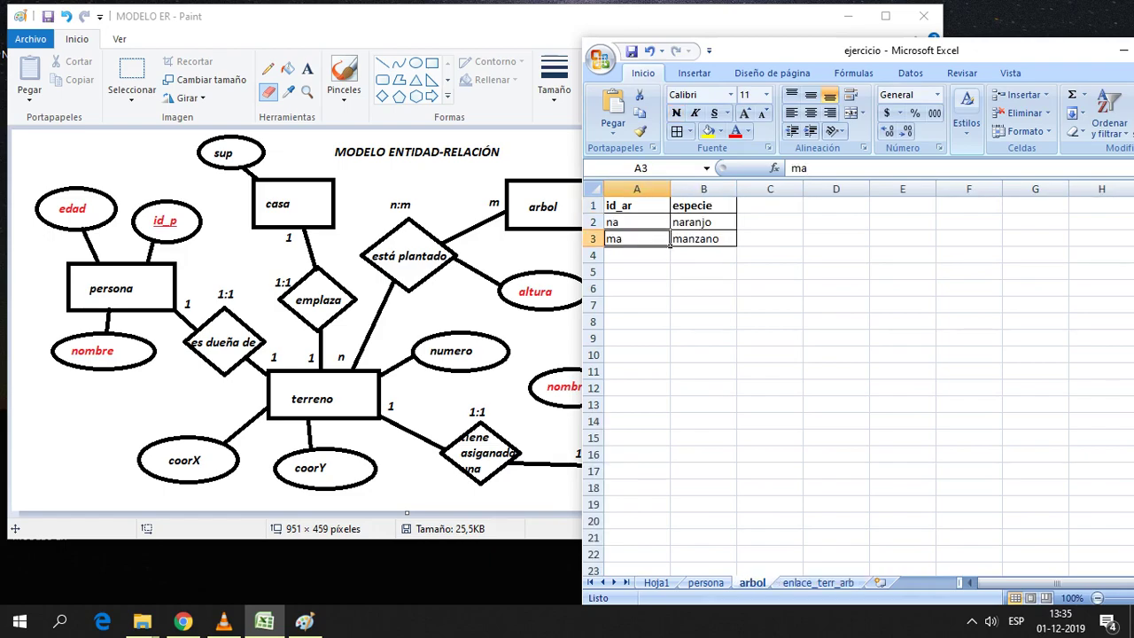
{"action": "key", "text": "Up"}
{"action": "key", "text": "Down"}
{"action": "key", "text": "ctrl+Page_Down"}
{"action": "key", "text": "Down"}
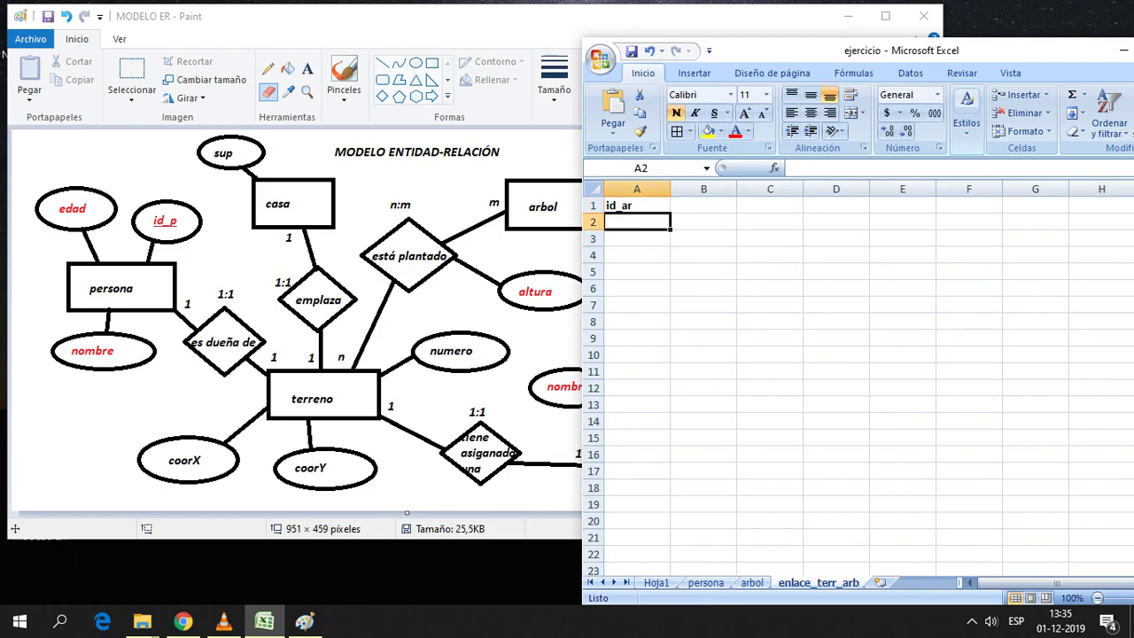
{"action": "key", "text": "Down"}
{"action": "key", "text": "Up"}
{"action": "type", "text": "n"}
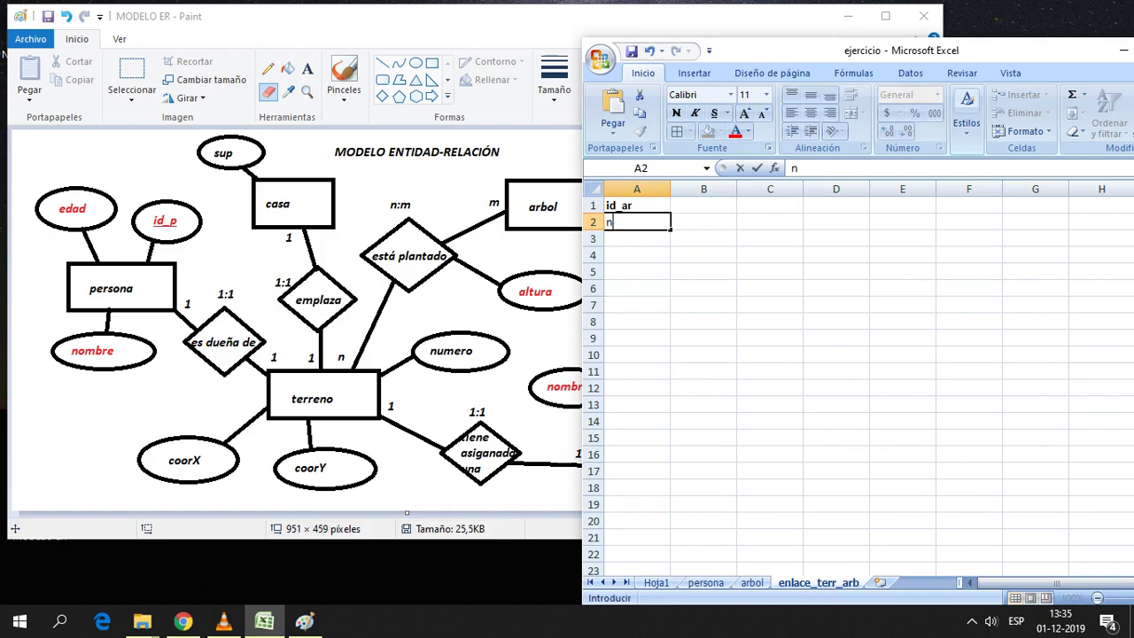
{"action": "type", "text": "j"}
{"action": "left_click", "coordinate": [703, 271]}
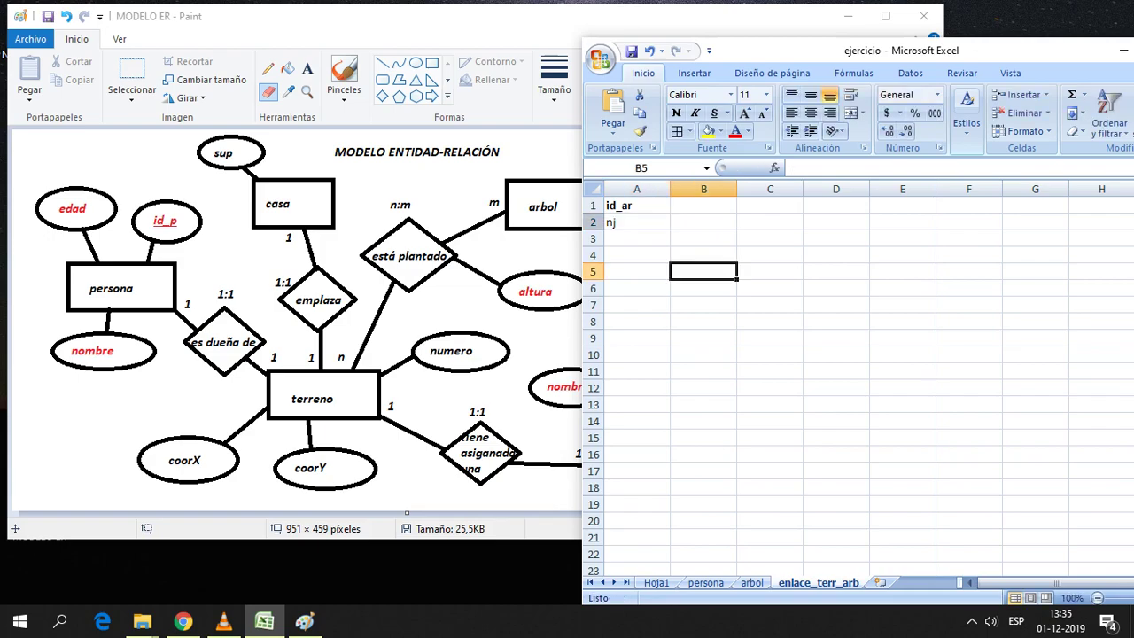
{"action": "left_click", "coordinate": [636, 222]}
Correct A2 to the tree code na after checking the arbol sheet
{"action": "left_click", "coordinate": [752, 582]}
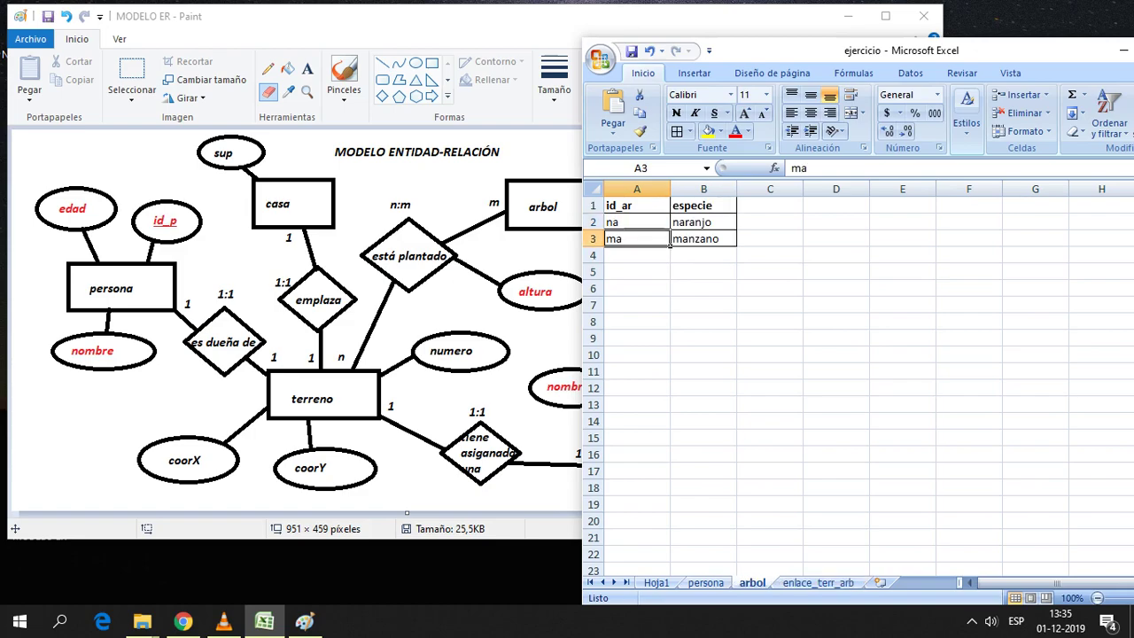
{"action": "left_click", "coordinate": [655, 224]}
{"action": "key", "text": "ctrl+Page_Down"}
{"action": "type", "text": "nj"}
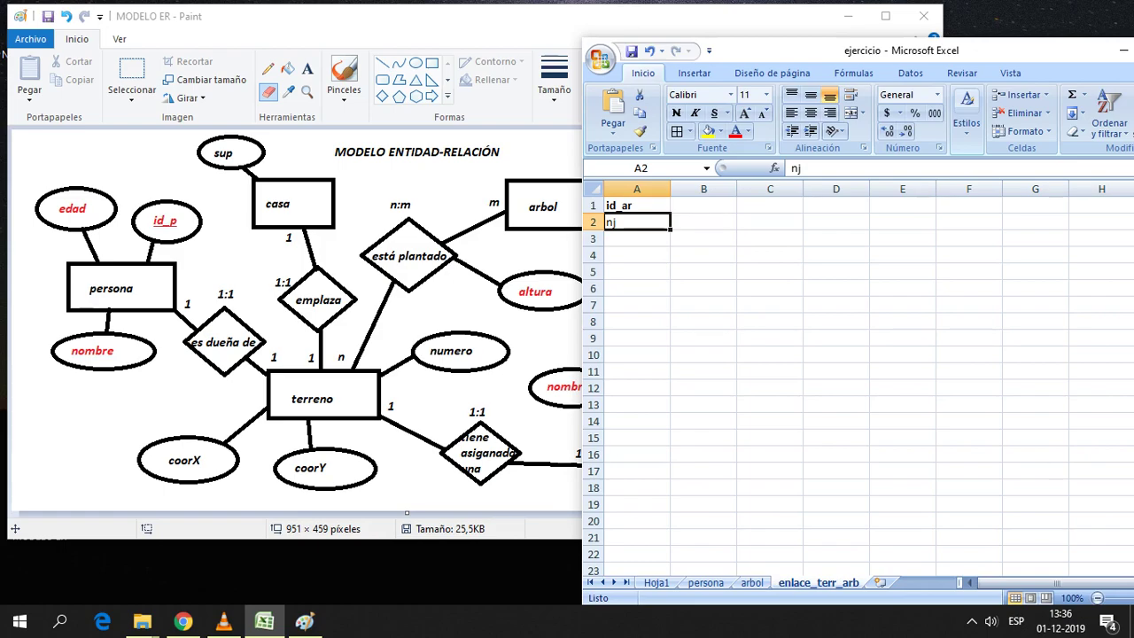
{"action": "type", "text": "na"}
{"action": "left_click", "coordinate": [704, 337]}
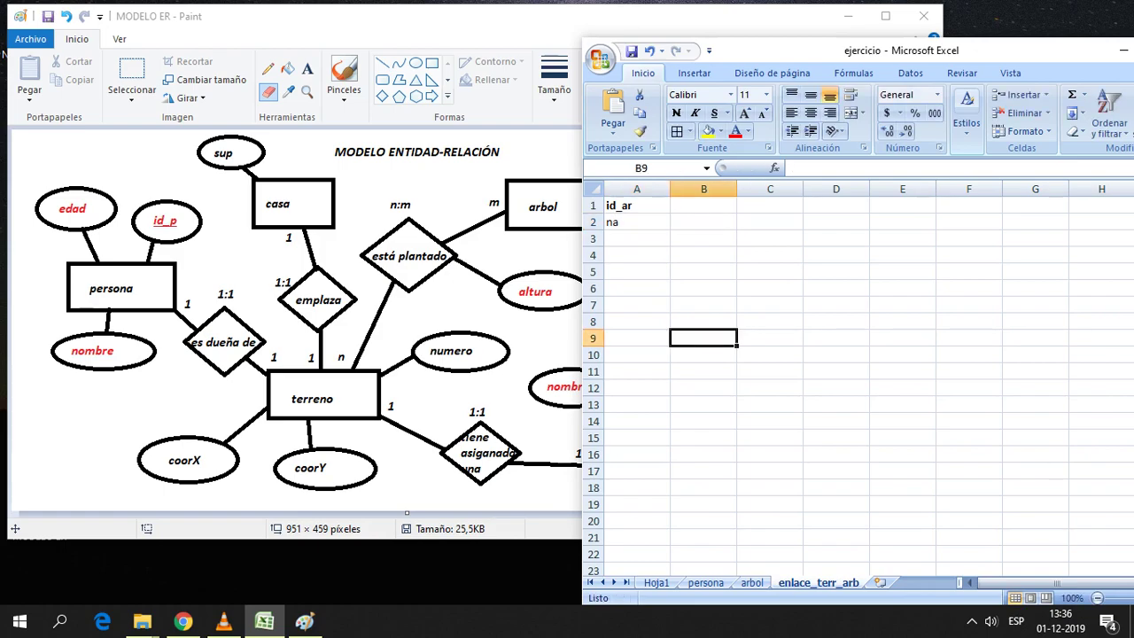
Fill A3 with na and A4 with ma
{"action": "left_click", "coordinate": [636, 205]}
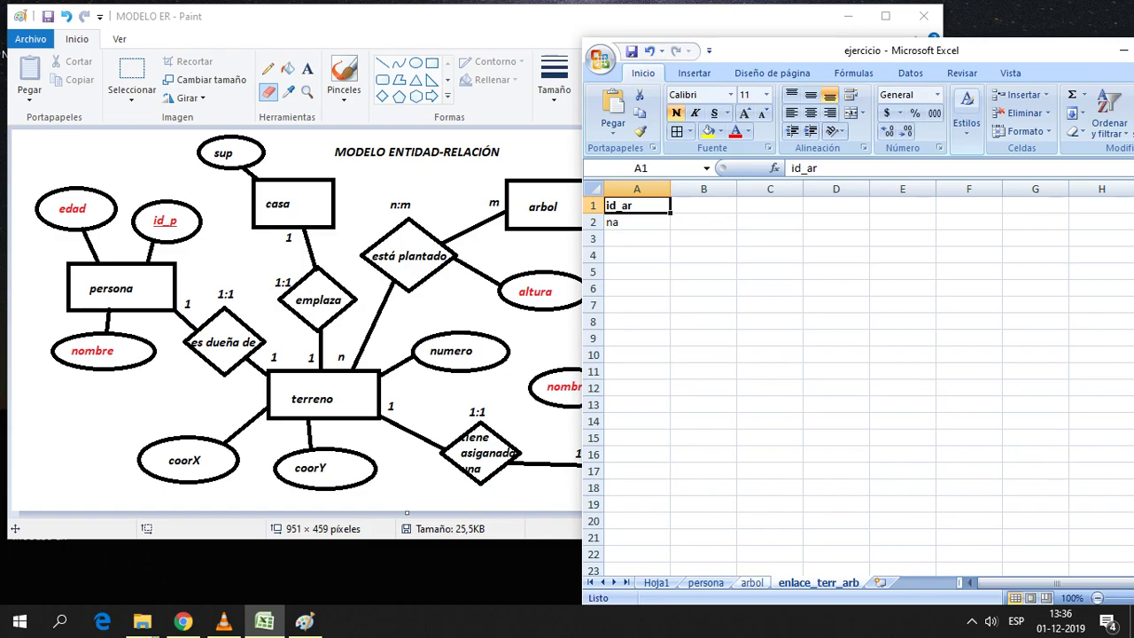
{"action": "key", "text": "ctrl+Page_Up"}
{"action": "left_click", "coordinate": [669, 209]}
{"action": "key", "text": "ctrl+Page_Down"}
{"action": "left_click", "coordinate": [636, 239]}
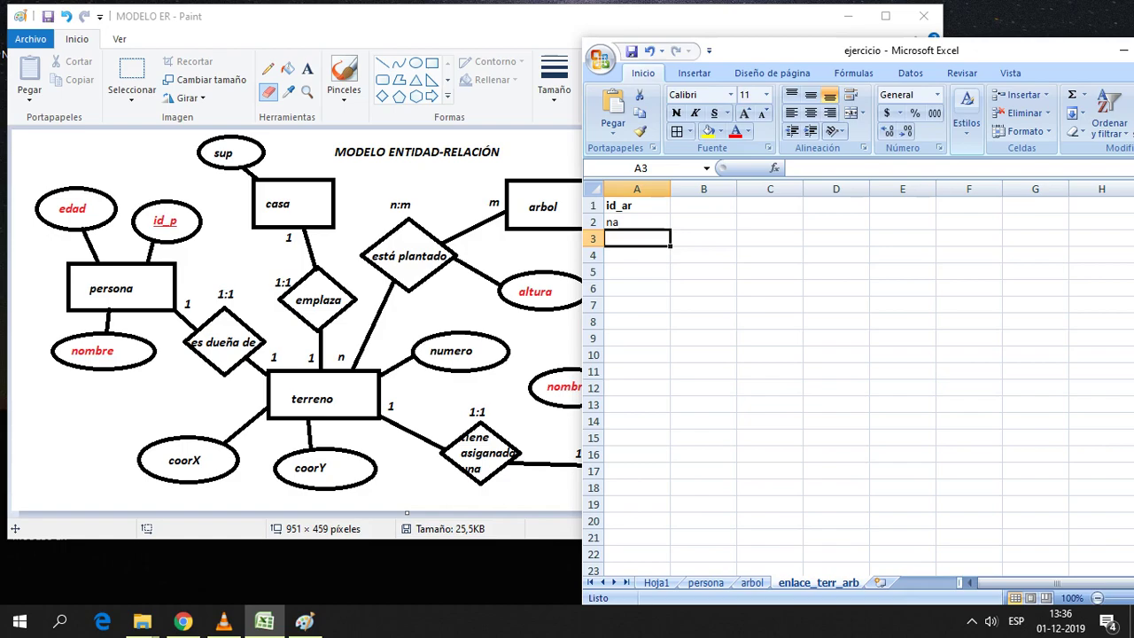
{"action": "type", "text": "n"}
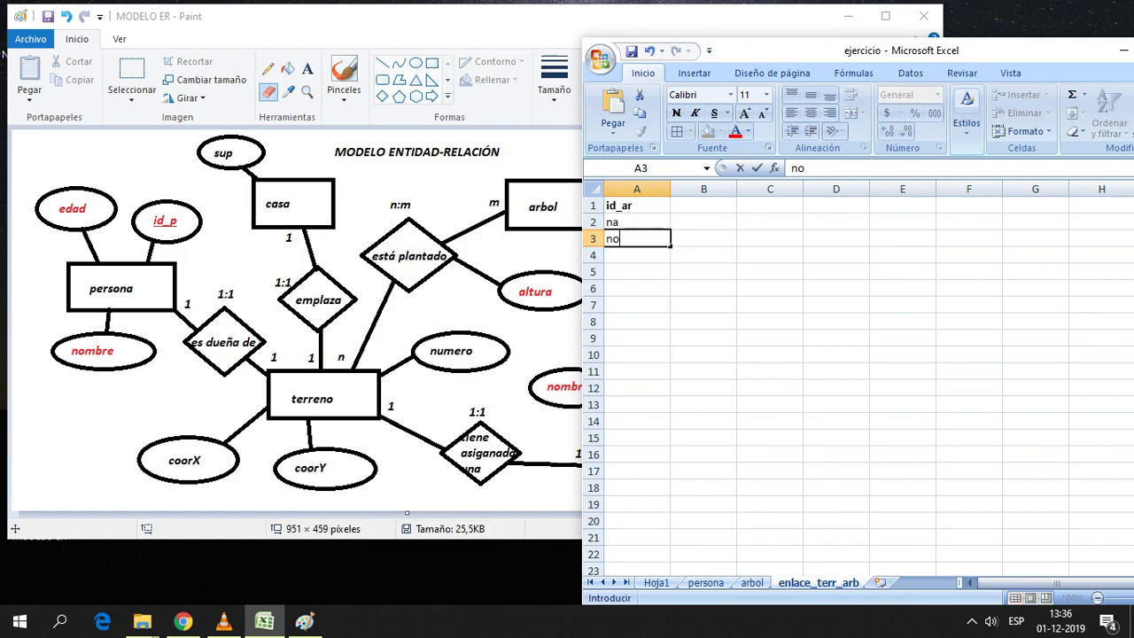
{"action": "type", "text": "a"}
{"action": "key", "text": "Return"}
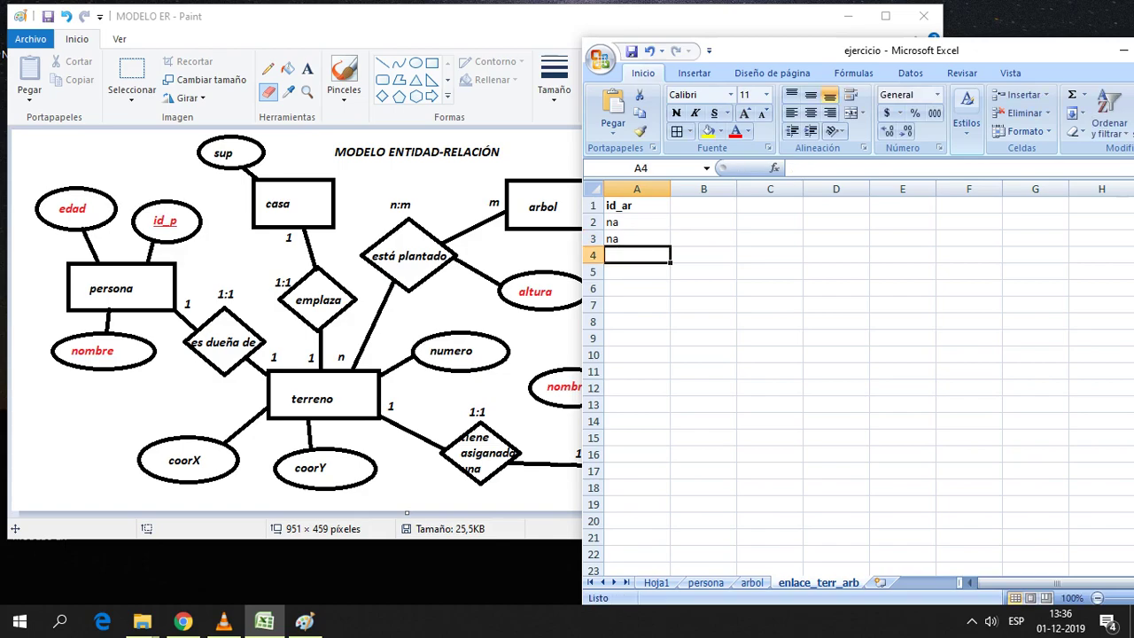
{"action": "type", "text": "ma"}
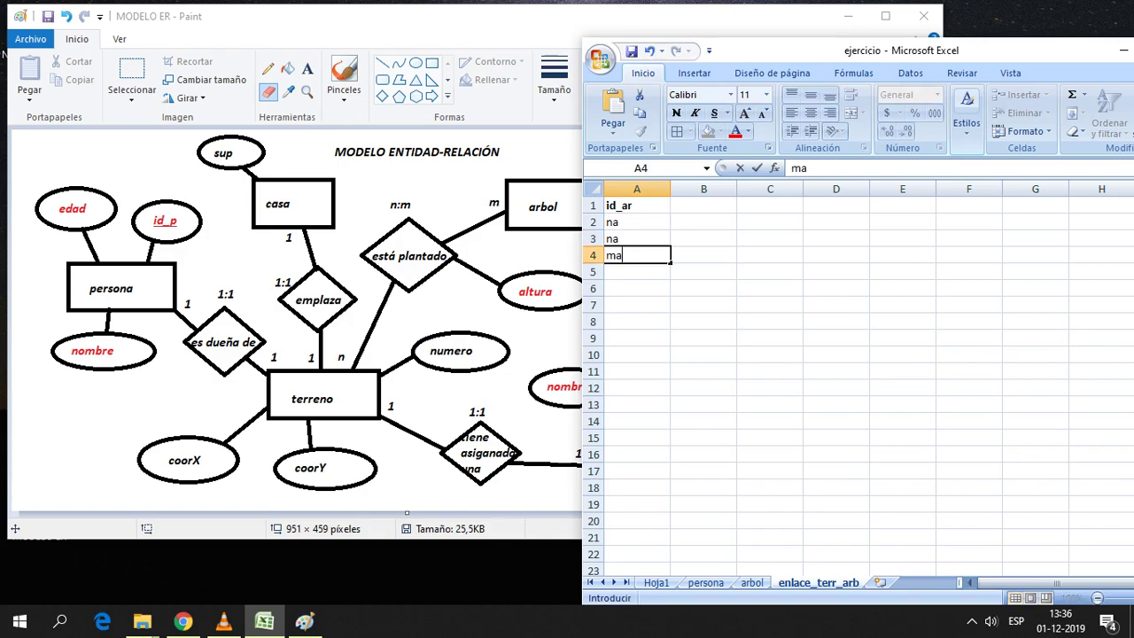
{"action": "left_click", "coordinate": [703, 320]}
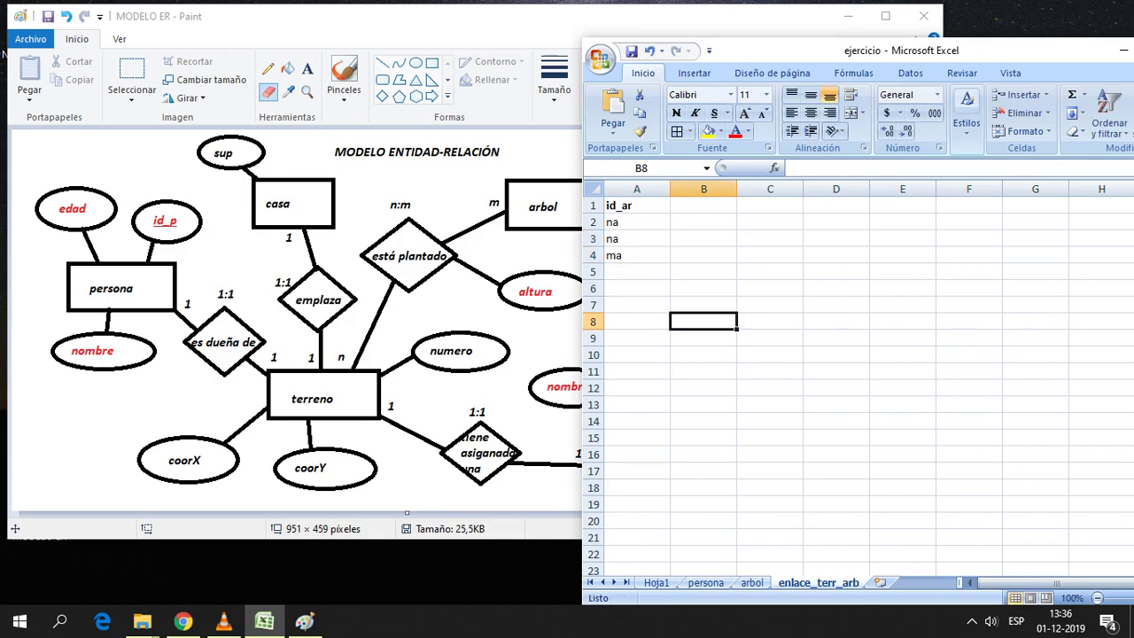
{"action": "left_click", "coordinate": [704, 204]}
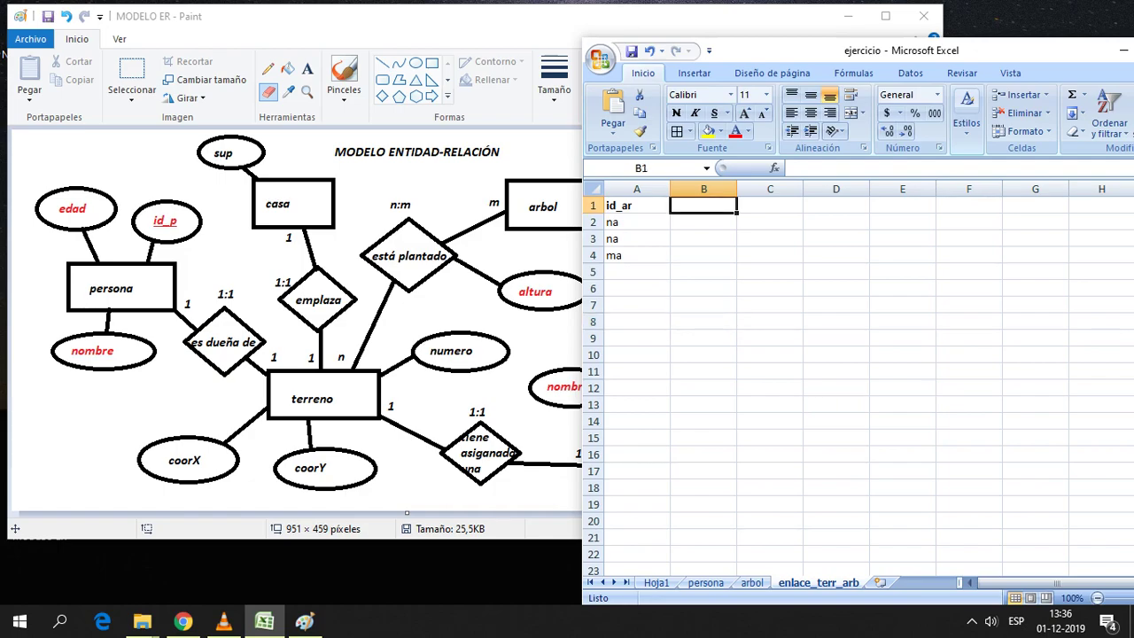
Type a bold id_te heading in B1, then open situacion_real.png from the desktop
{"action": "type", "text": "id"}
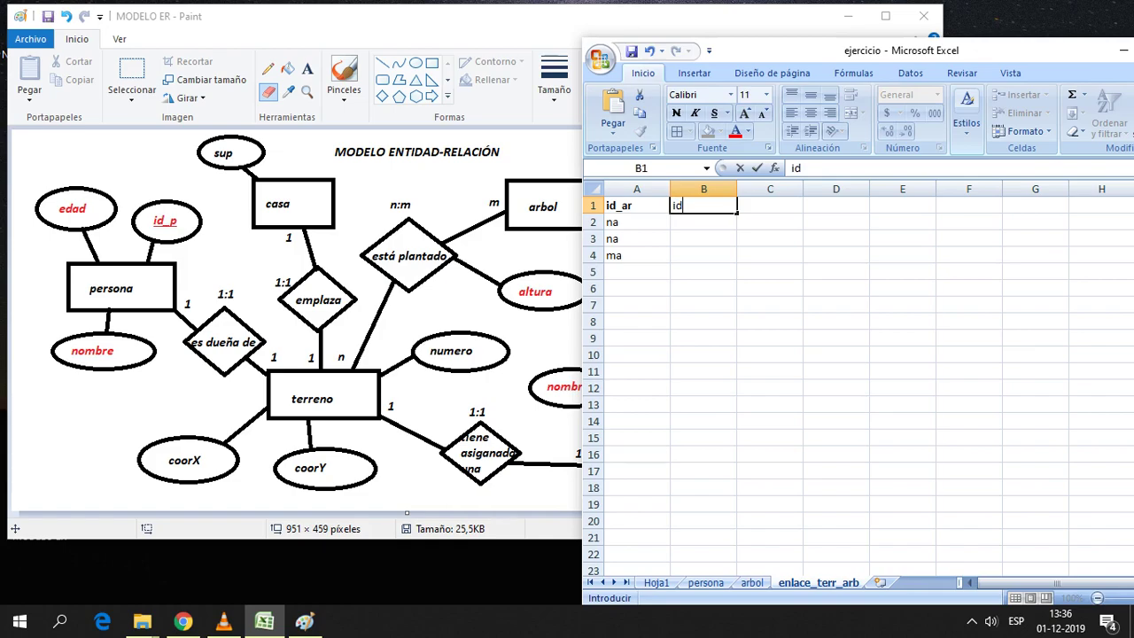
{"action": "type", "text": "_t"}
{"action": "type", "text": "e"}
{"action": "left_click", "coordinate": [770, 288]}
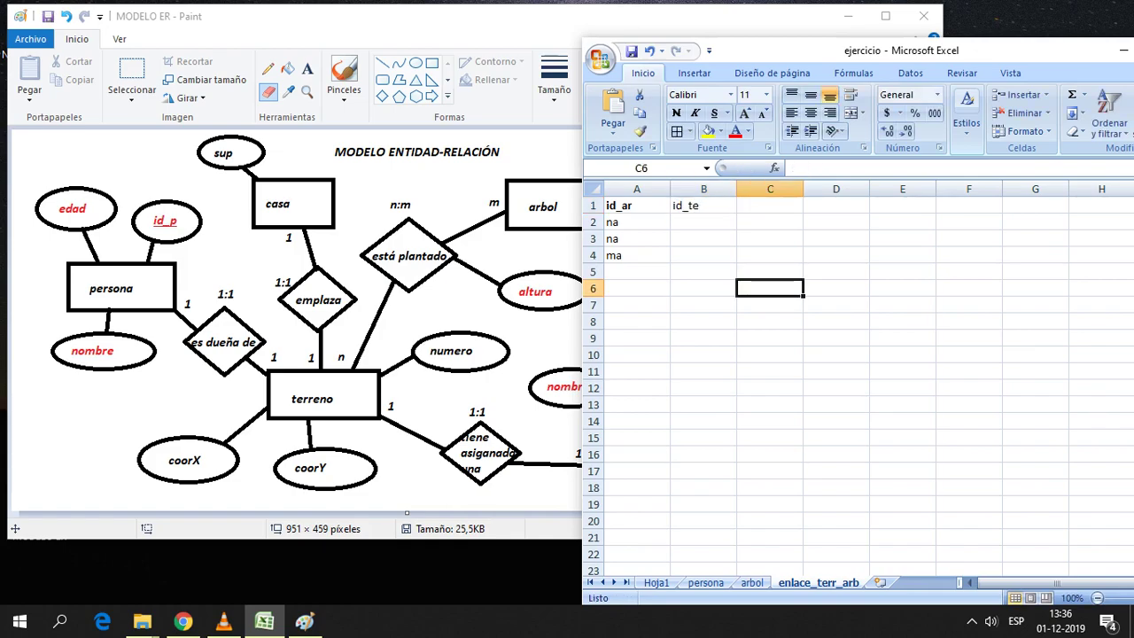
{"action": "left_click", "coordinate": [770, 404]}
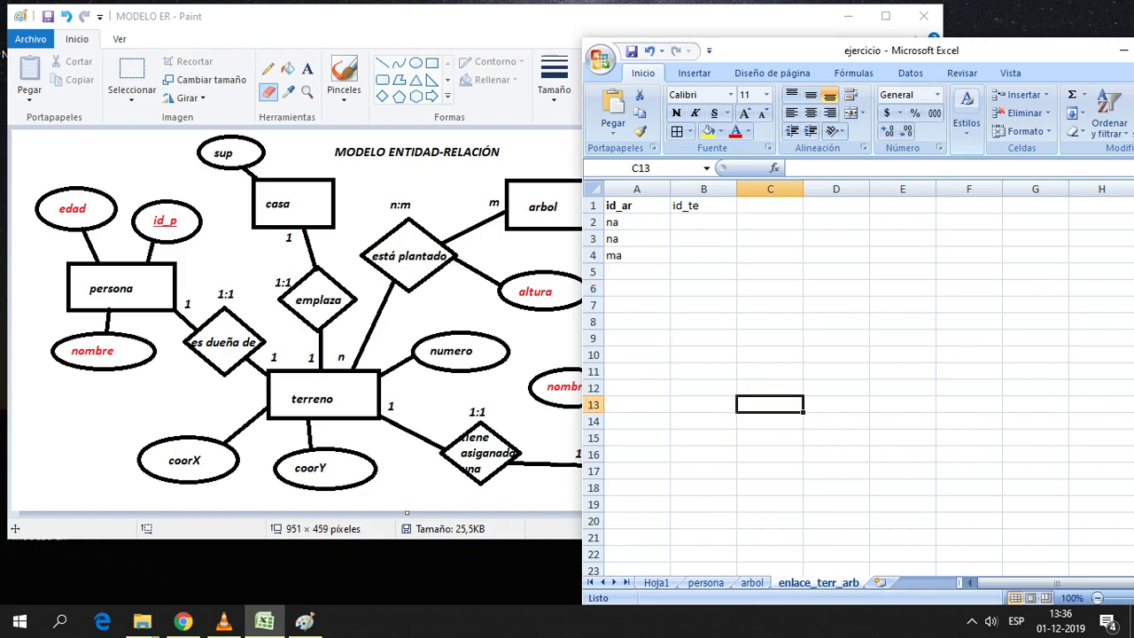
{"action": "left_click", "coordinate": [704, 204]}
{"action": "left_click", "coordinate": [676, 113]}
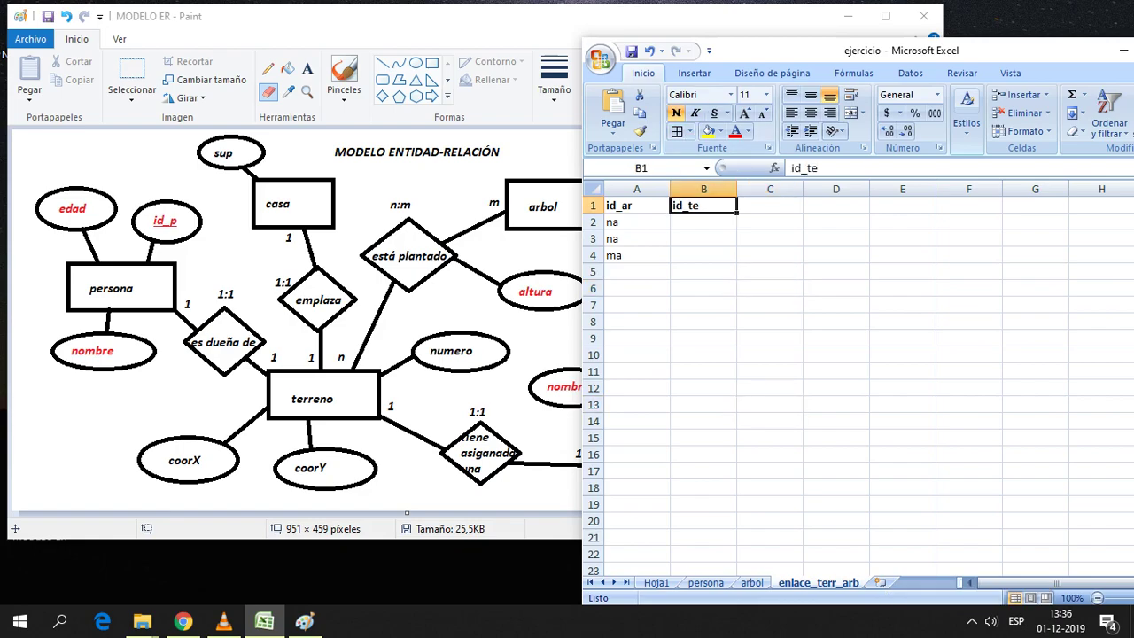
{"action": "left_click", "coordinate": [703, 288]}
{"action": "left_click", "coordinate": [704, 222]}
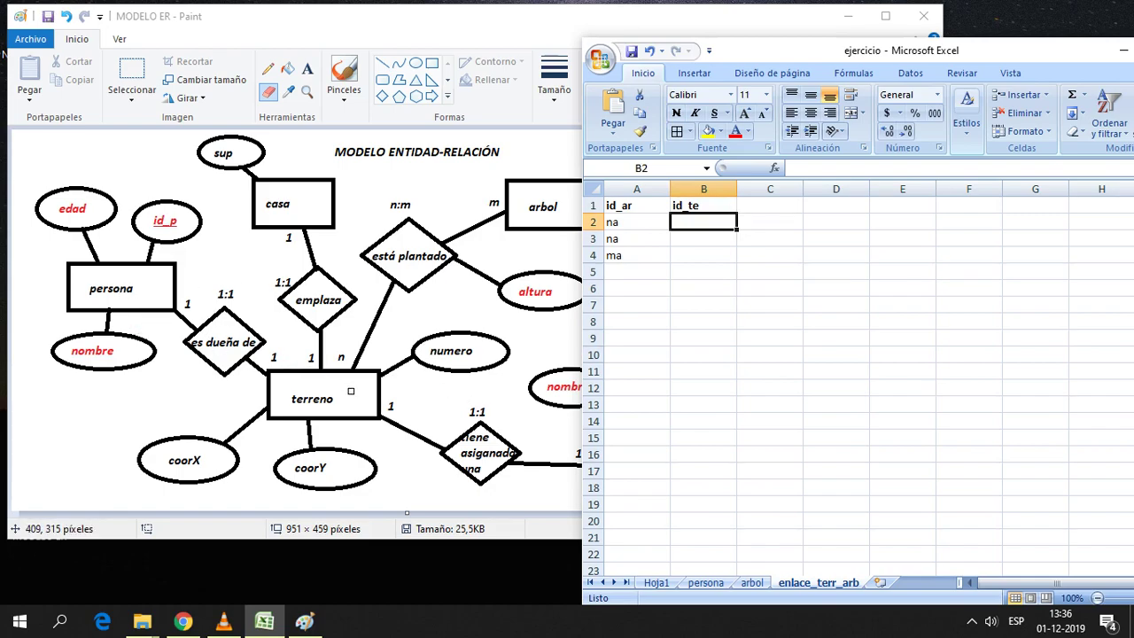
{"action": "left_click", "coordinate": [1131, 621]}
{"action": "double_click", "coordinate": [39, 424]}
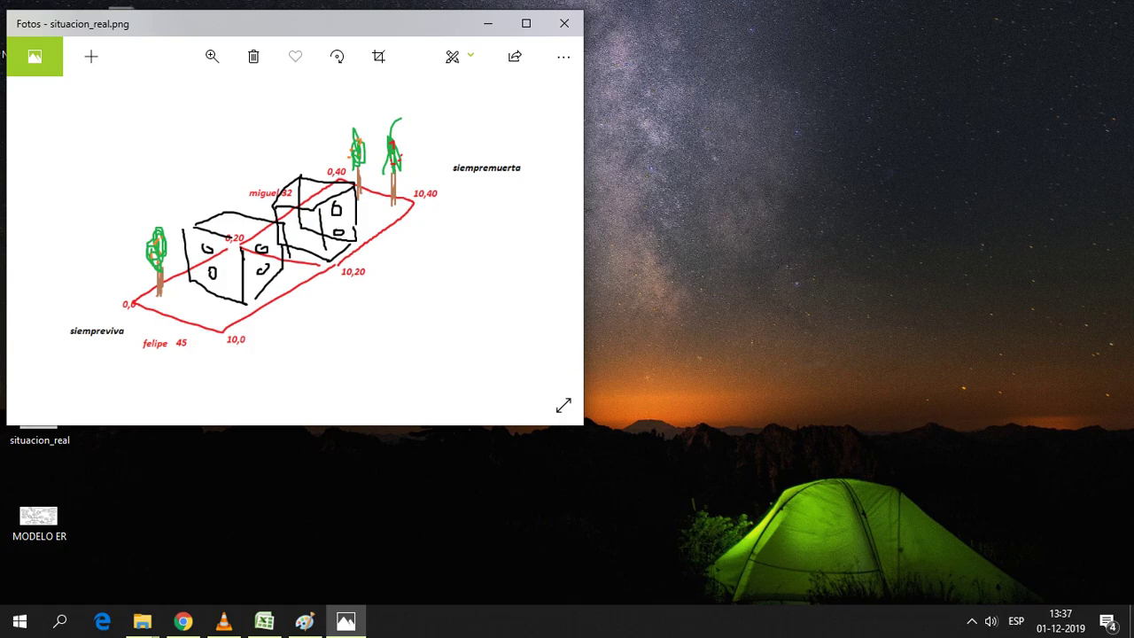
Switch to the workbook, glance at the ER diagram in Paint, and return to Excel
{"action": "mouse_move", "coordinate": [305, 621]}
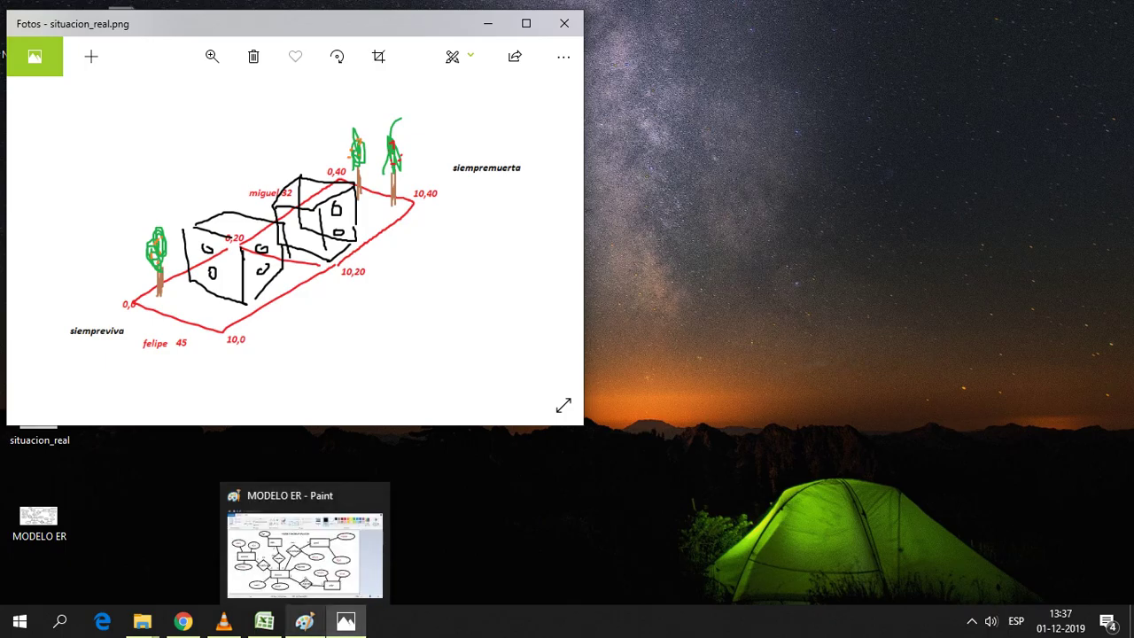
{"action": "left_click", "coordinate": [264, 620]}
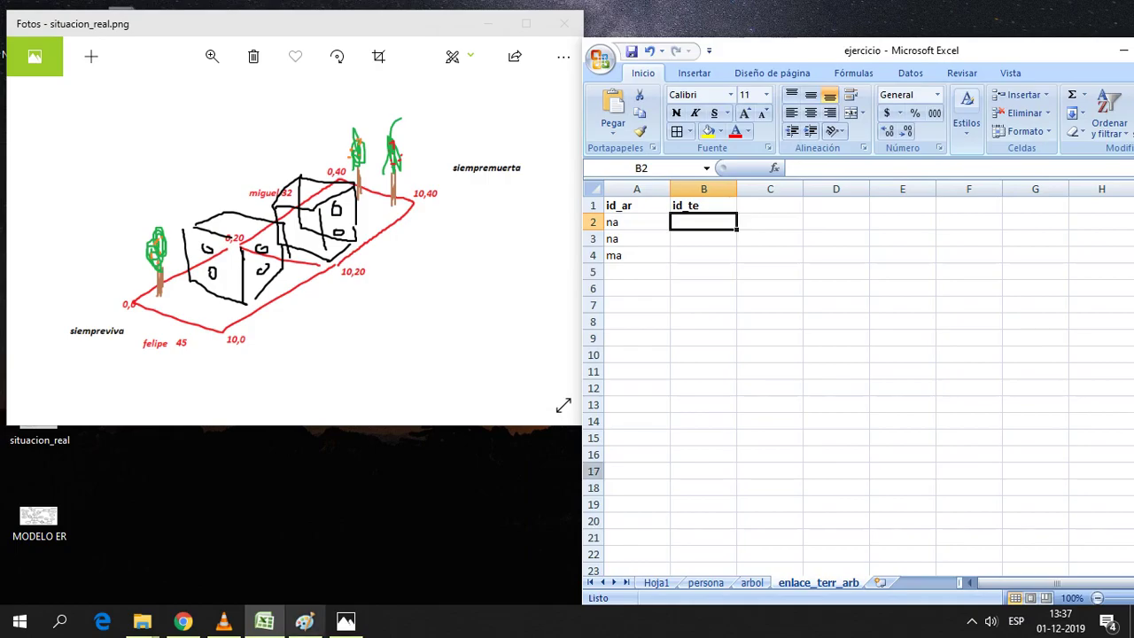
{"action": "left_click", "coordinate": [305, 620]}
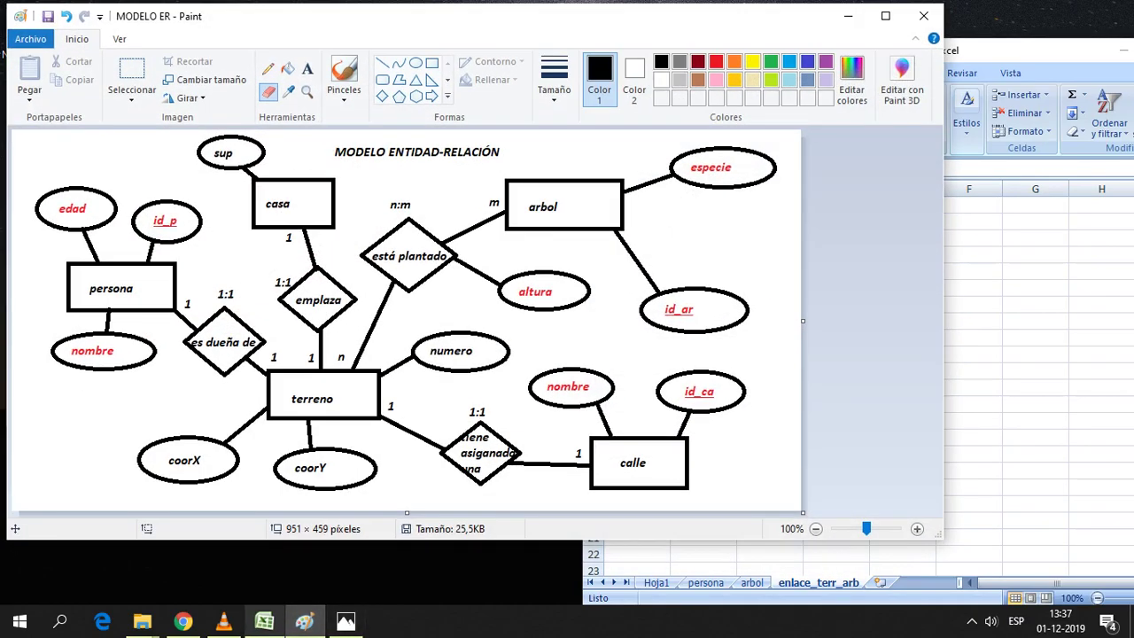
{"action": "left_click", "coordinate": [264, 622]}
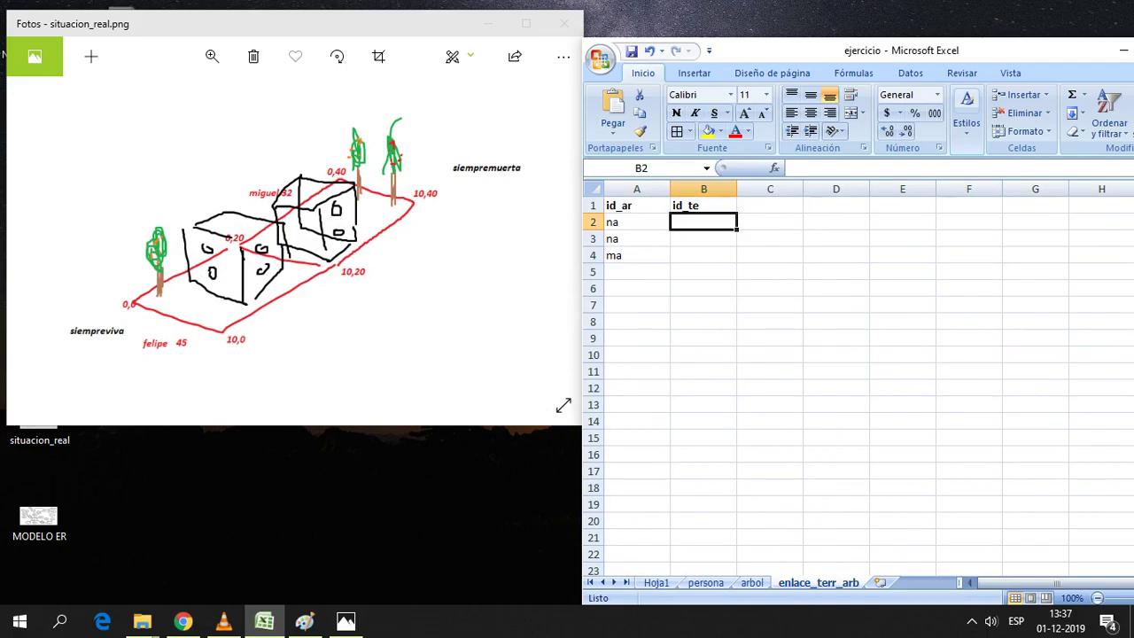
Enter the plot ids t1, t2, t2 in B2:B4
{"action": "type", "text": "t1"}
{"action": "left_click", "coordinate": [770, 254]}
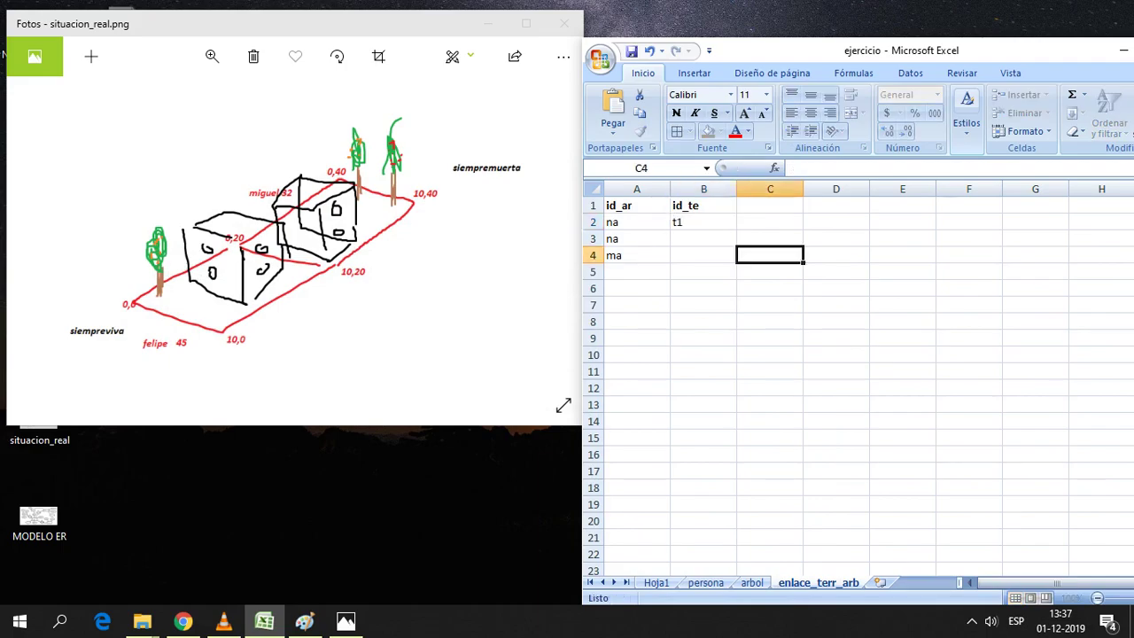
{"action": "left_click", "coordinate": [703, 238]}
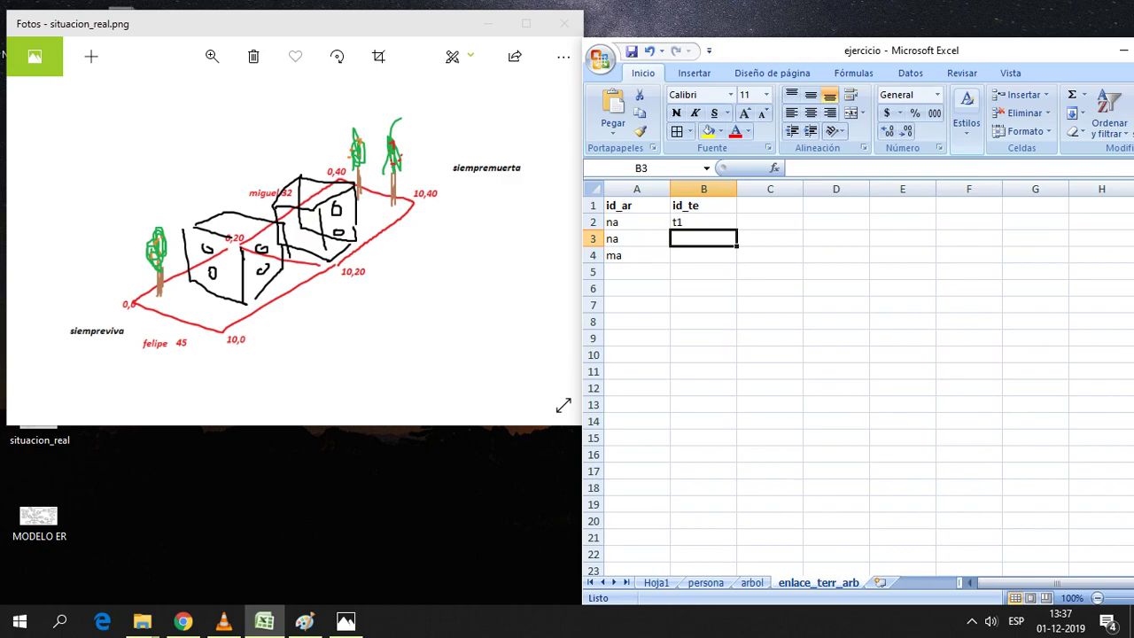
{"action": "type", "text": "t2"}
{"action": "key", "text": "Return"}
{"action": "type", "text": "t2"}
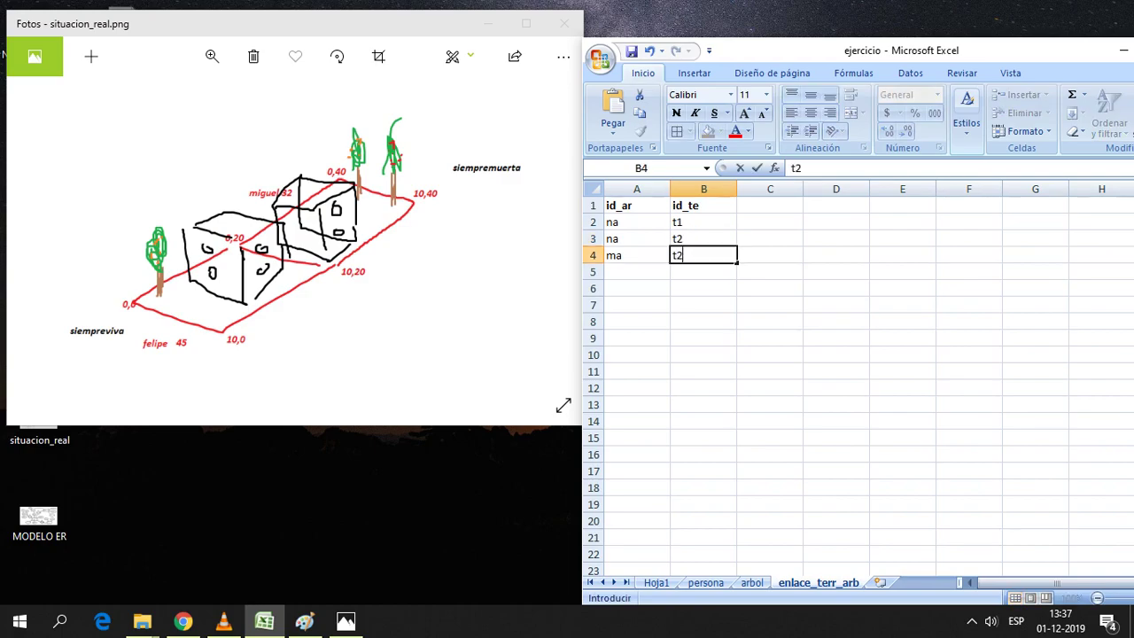
{"action": "left_click", "coordinate": [836, 371]}
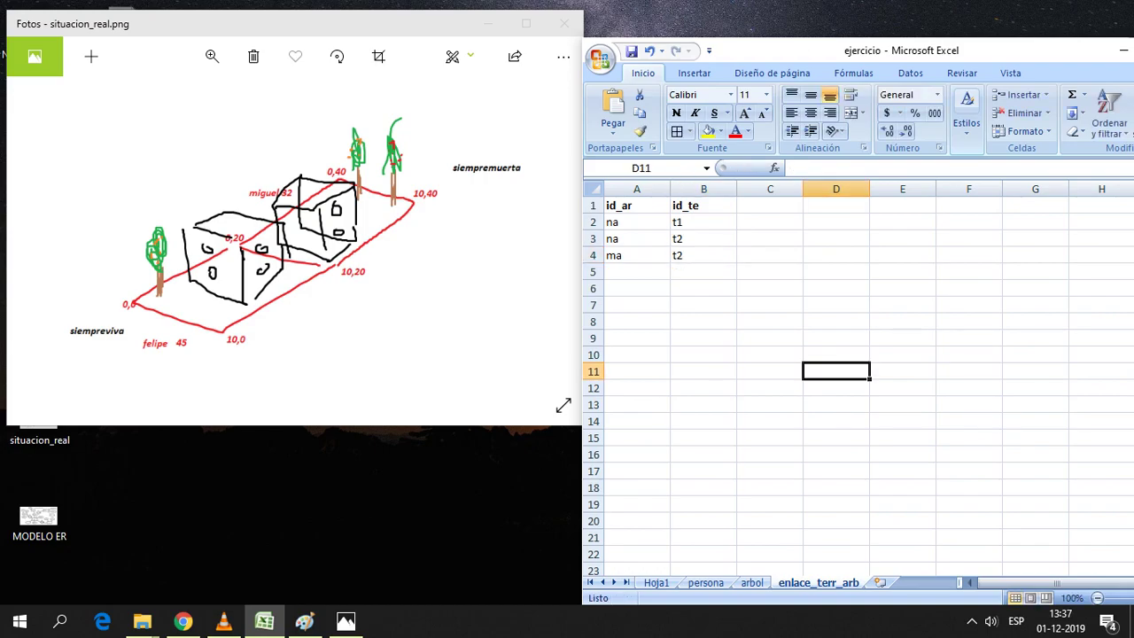
Review each tree id against its paired plot id in rows 2–4
{"action": "left_click", "coordinate": [703, 272]}
{"action": "left_click", "coordinate": [636, 222]}
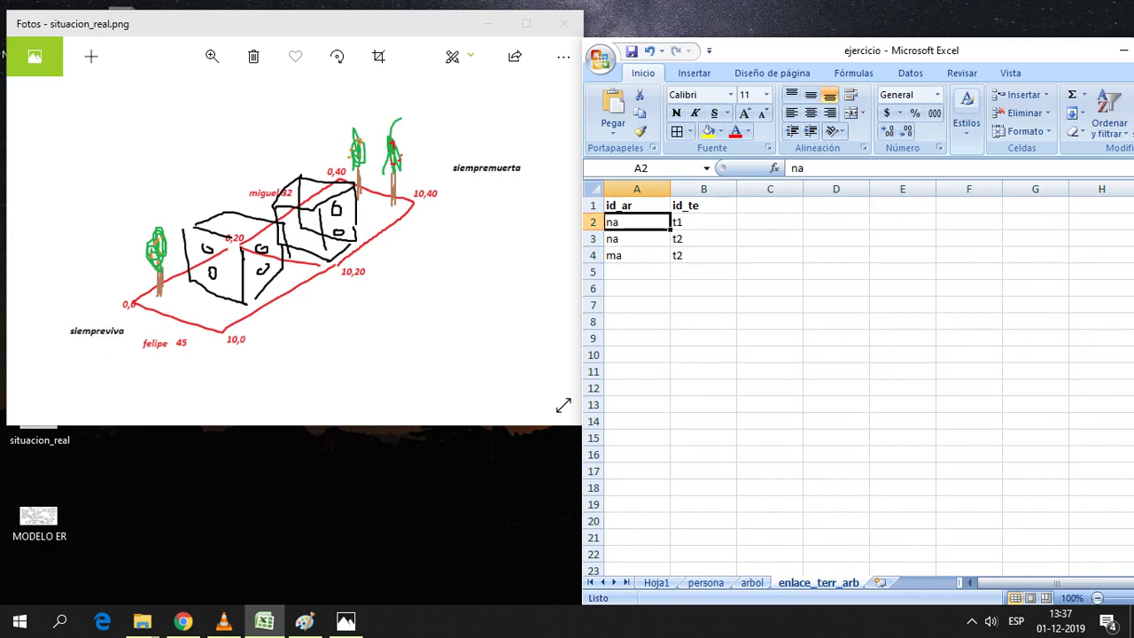
{"action": "left_click", "coordinate": [704, 222]}
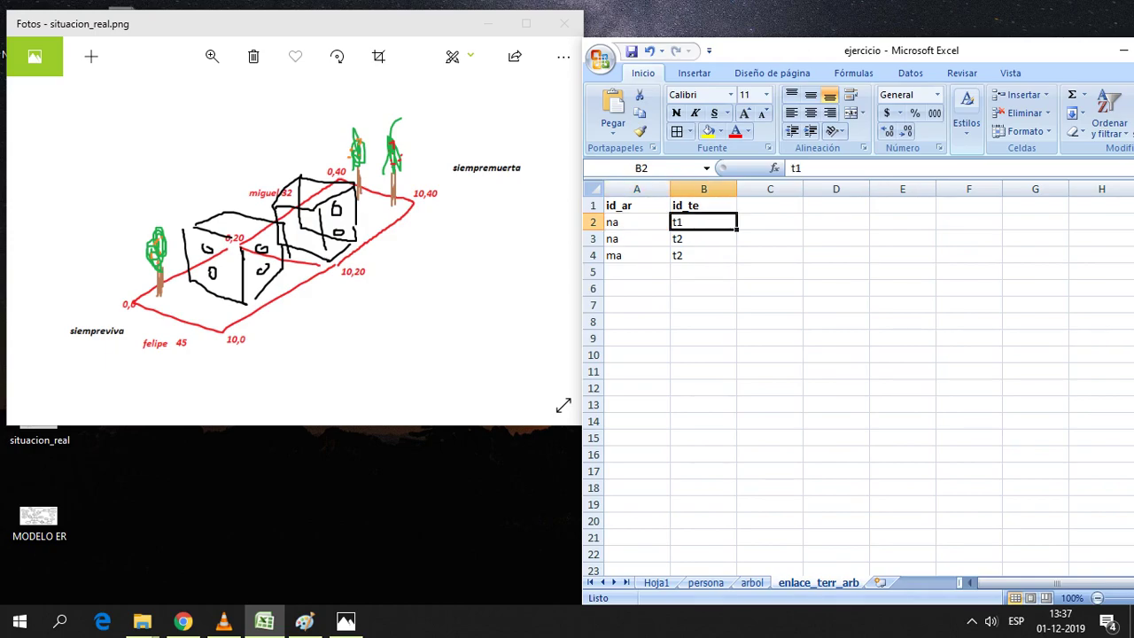
{"action": "left_click", "coordinate": [637, 238]}
{"action": "left_click", "coordinate": [704, 238]}
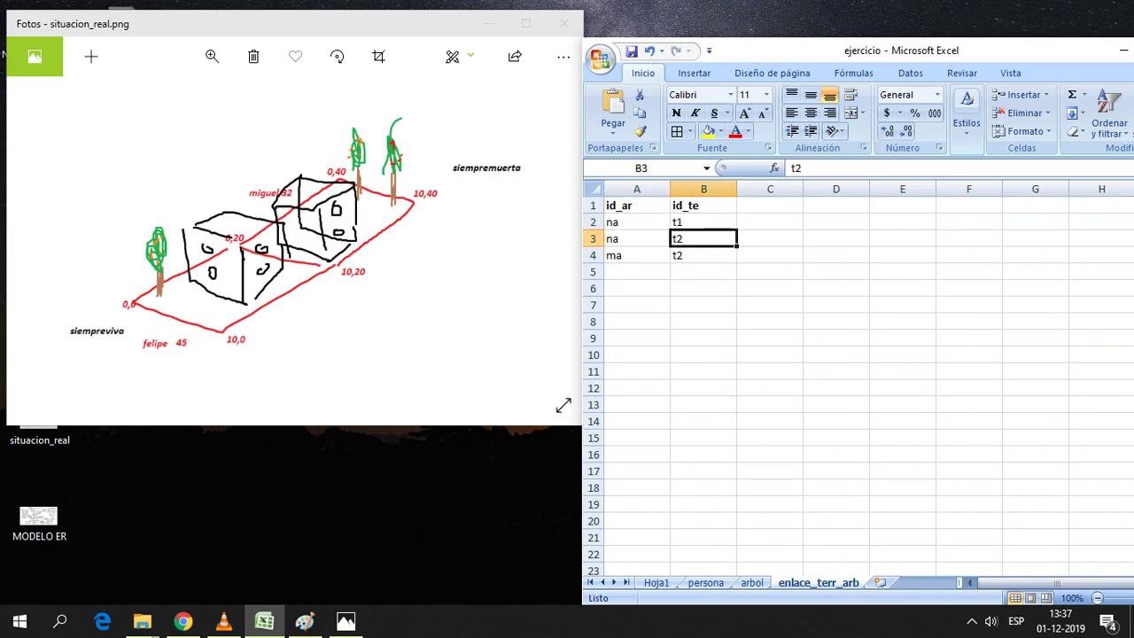
{"action": "left_click", "coordinate": [636, 255]}
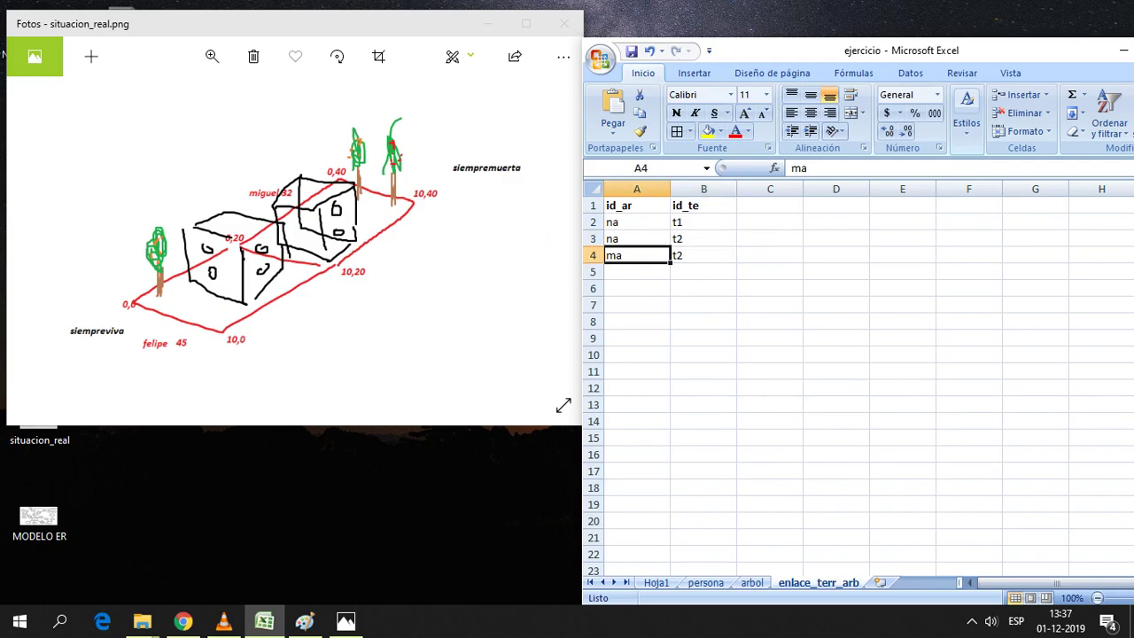
Add the header altura in C1
{"action": "left_click", "coordinate": [770, 204]}
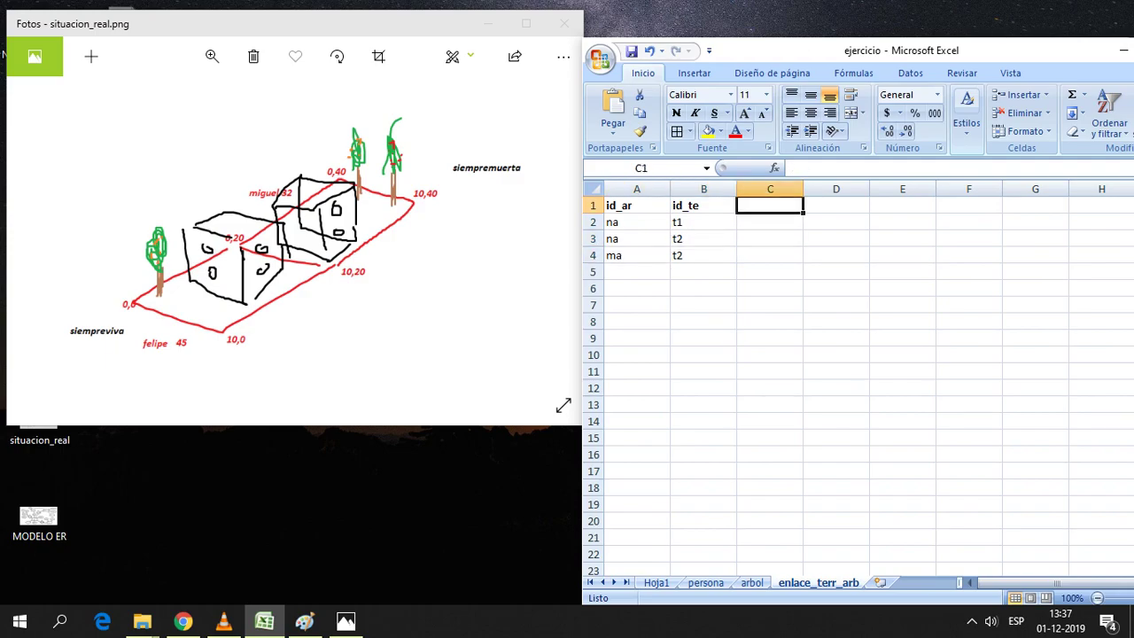
{"action": "type", "text": "al"}
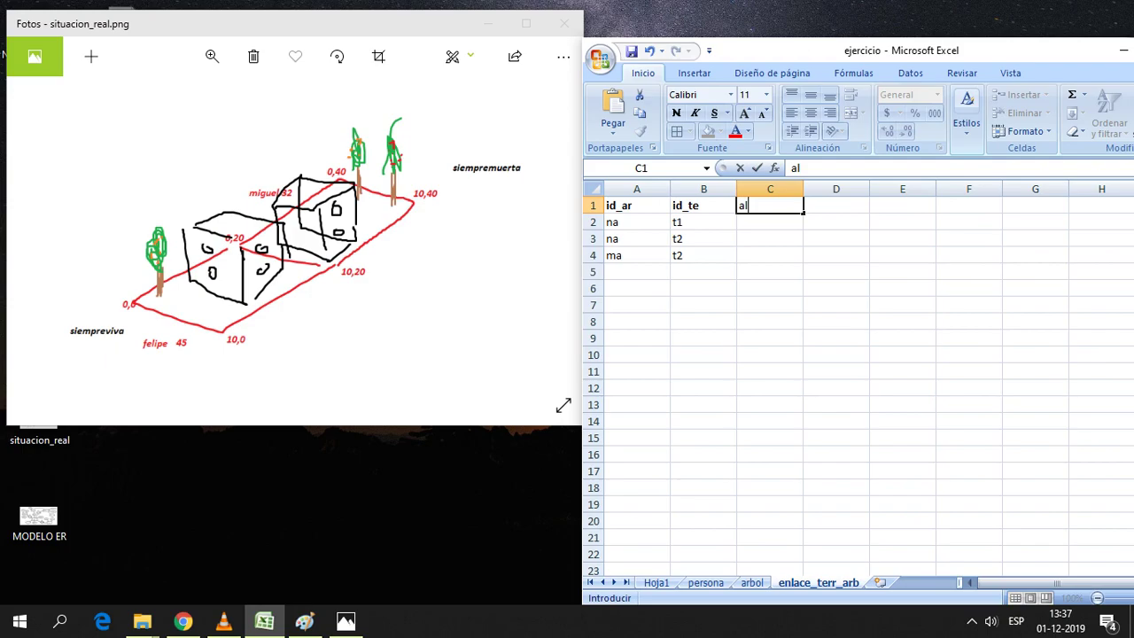
{"action": "key", "text": "BackSpace"}
{"action": "key", "text": "BackSpace"}
{"action": "type", "text": "altura"}
{"action": "left_click", "coordinate": [903, 322]}
{"action": "left_click", "coordinate": [770, 205]}
{"action": "left_click", "coordinate": [770, 256]}
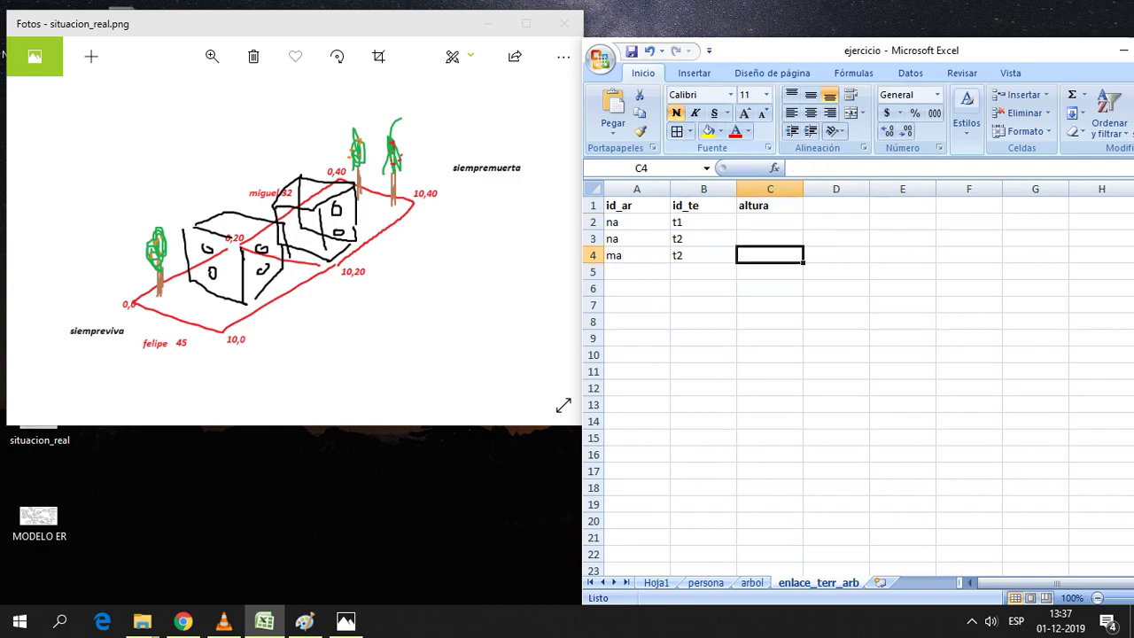
{"action": "left_click", "coordinate": [770, 221]}
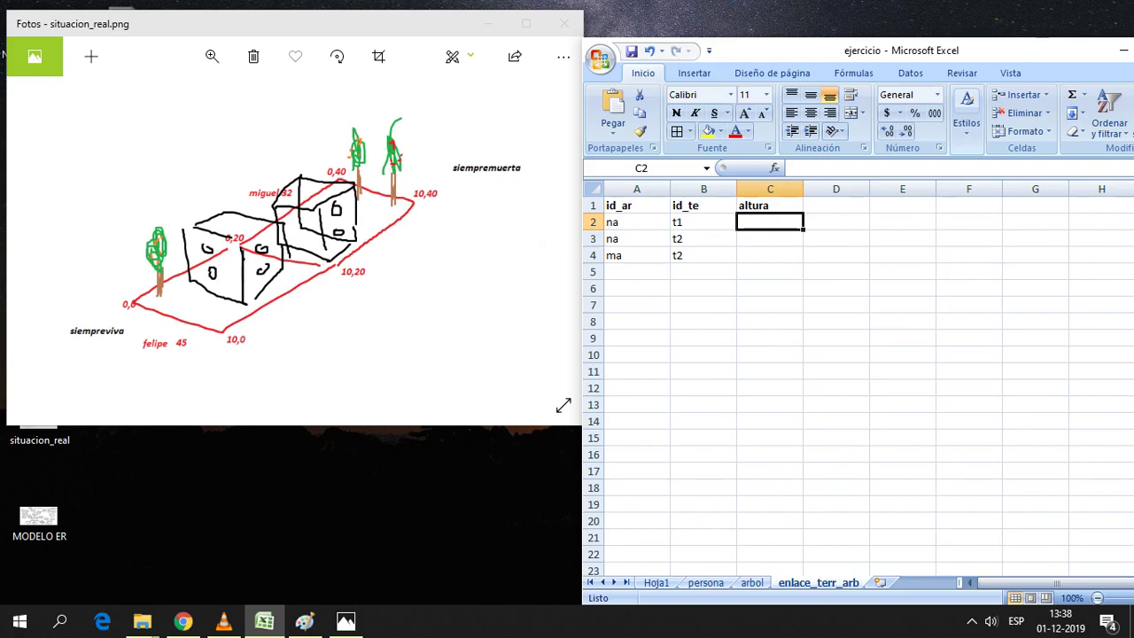
Look up the first person's tree height of 3 on sheet Hoja1
{"action": "left_click", "coordinate": [656, 582]}
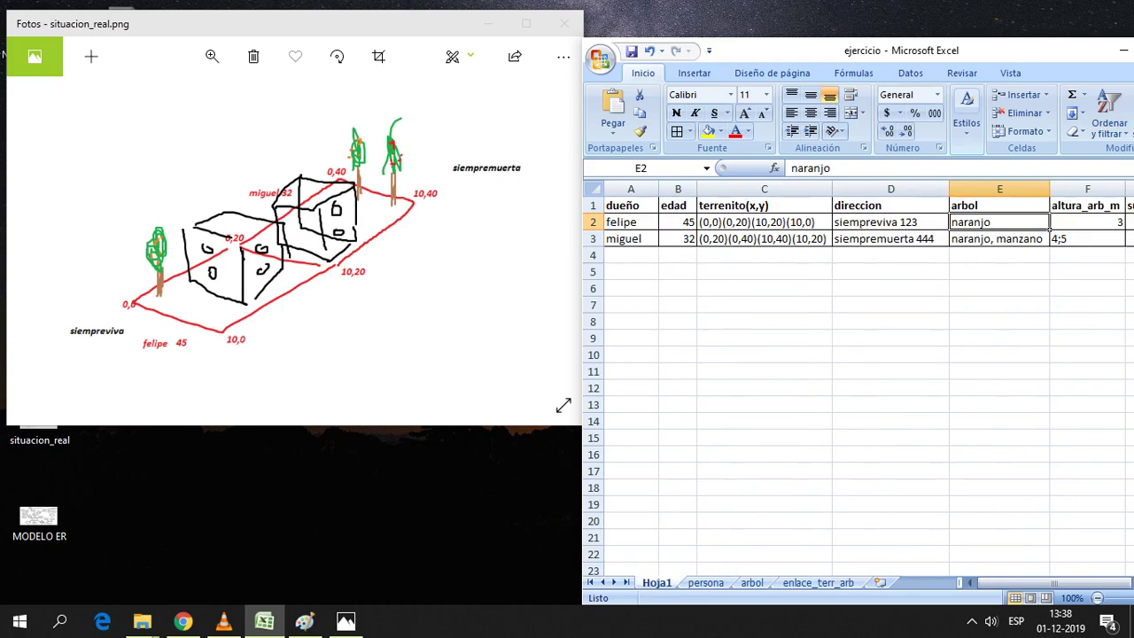
{"action": "left_click", "coordinate": [631, 221]}
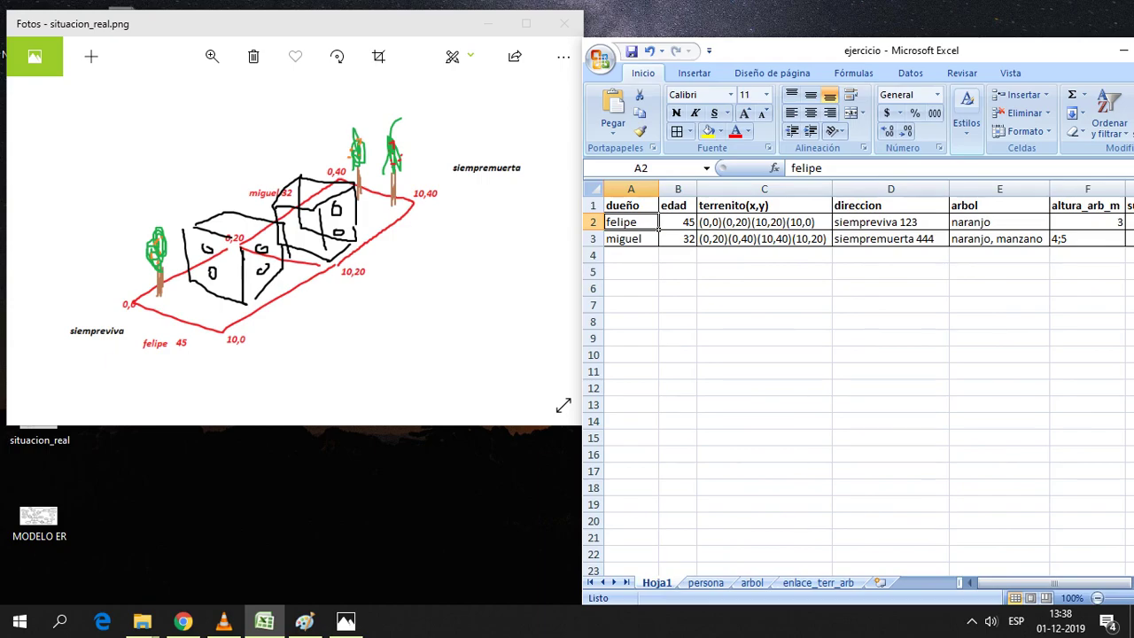
{"action": "left_click_drag", "start_coordinate": [798, 51], "coordinate": [686, 50]}
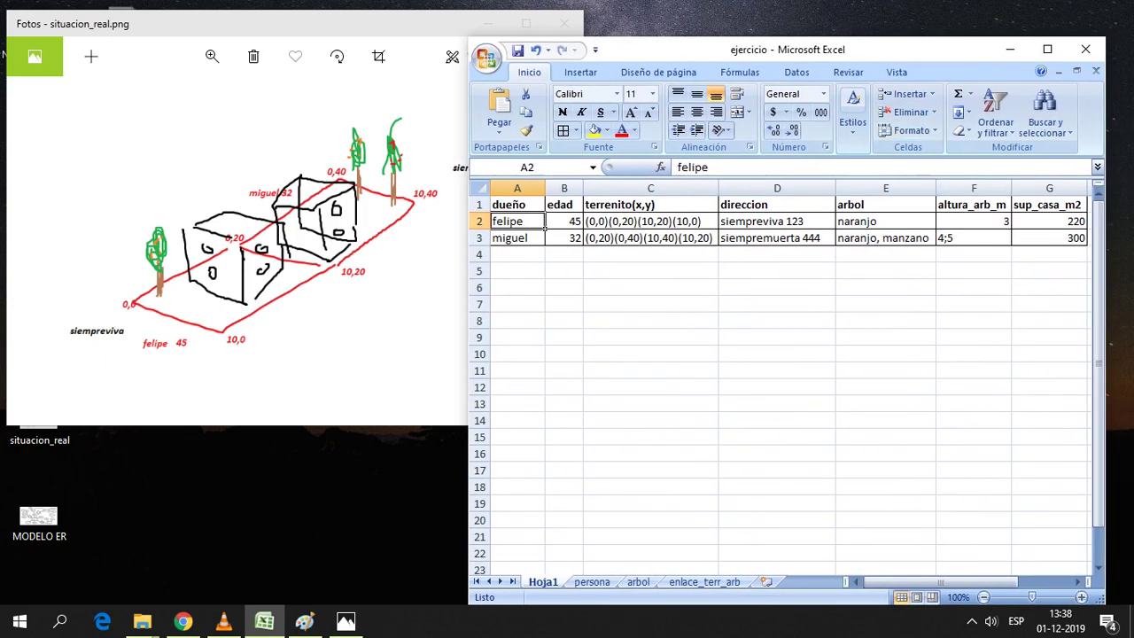
{"action": "left_click", "coordinate": [1011, 227]}
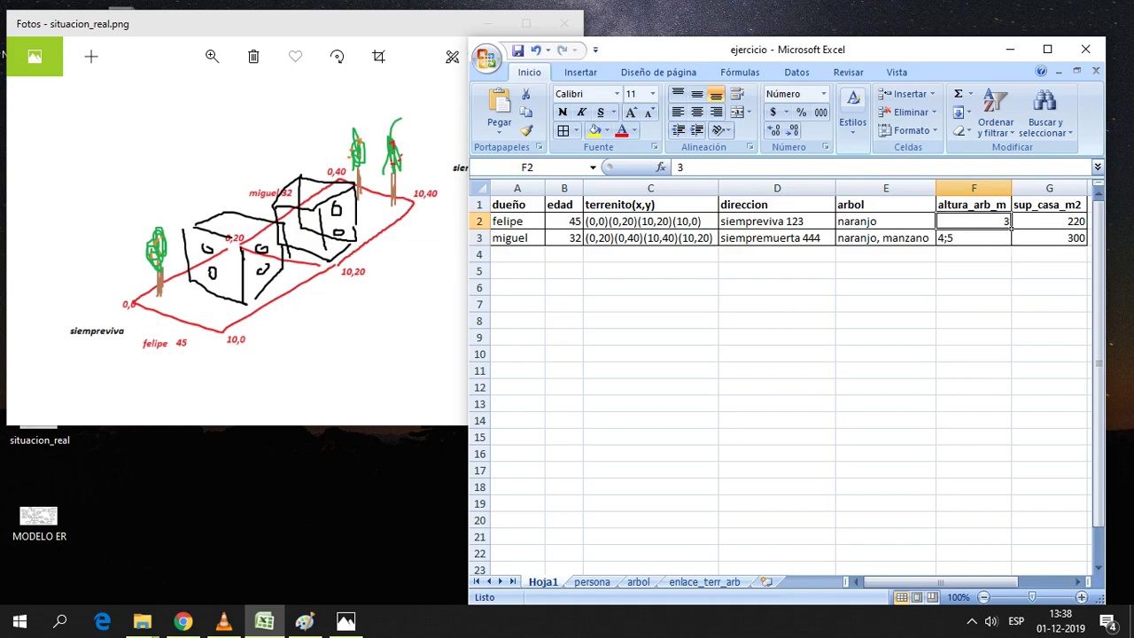
{"action": "left_click", "coordinate": [705, 581]}
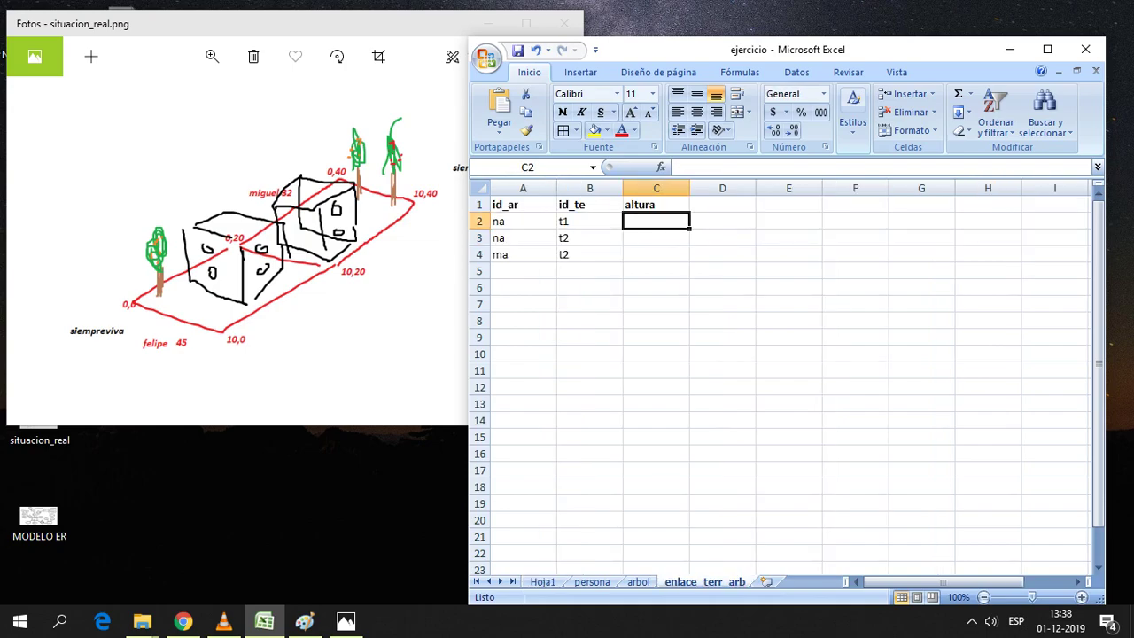
Enter the heights 3, 4 and 5 in C2:C4
{"action": "type", "text": "3"}
{"action": "left_click", "coordinate": [655, 304]}
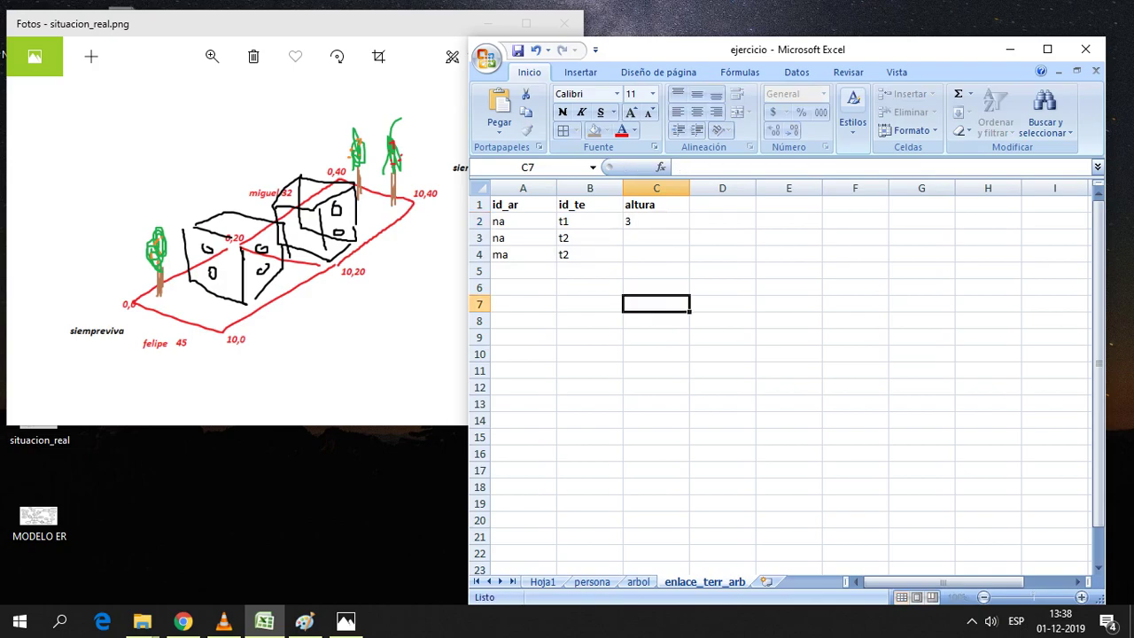
{"action": "left_click", "coordinate": [655, 237]}
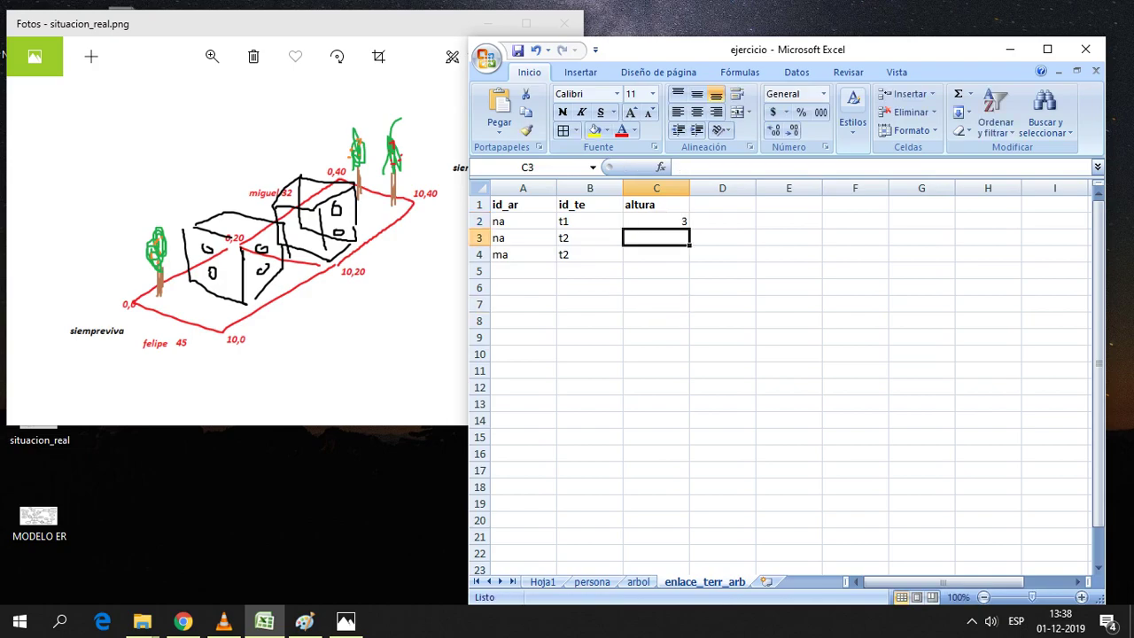
{"action": "type", "text": "4"}
{"action": "key", "text": "Return"}
{"action": "type", "text": "5"}
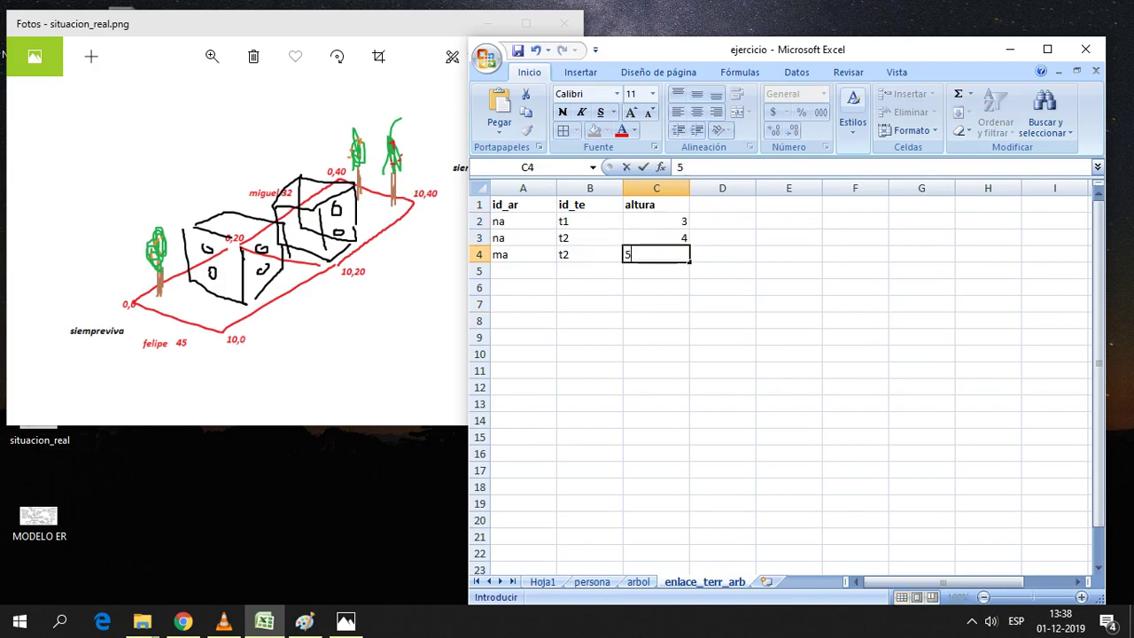
{"action": "left_click", "coordinate": [722, 304]}
Narrow columns A–C to fit the table and bring the ER diagram forward
{"action": "left_click_drag", "start_coordinate": [656, 254], "coordinate": [523, 205]}
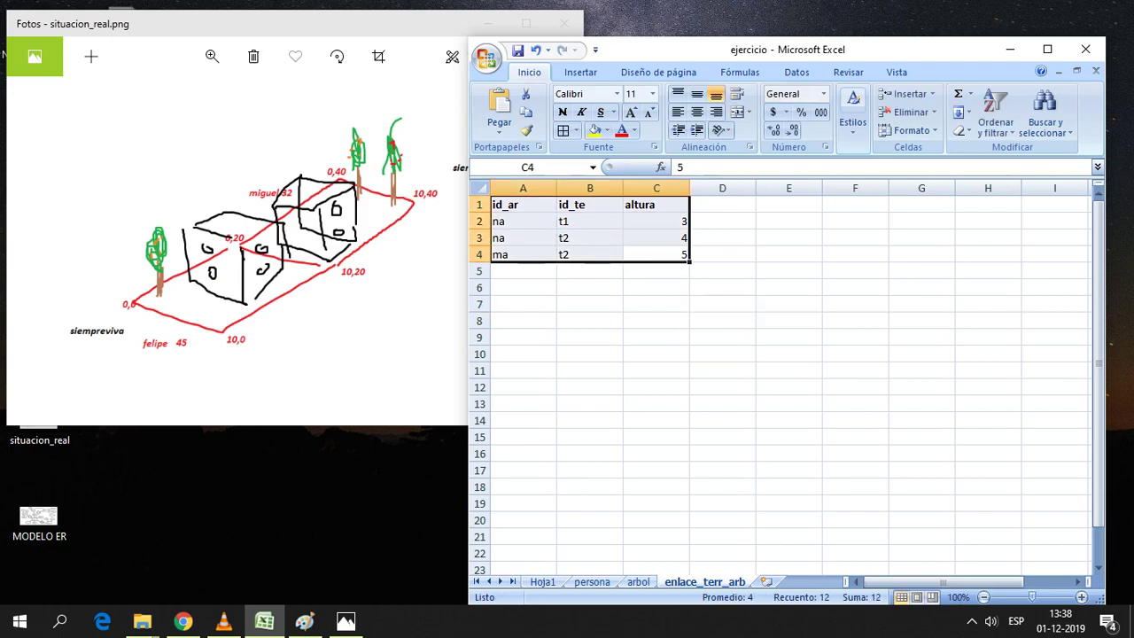
{"action": "left_click_drag", "start_coordinate": [689, 188], "coordinate": [529, 188]}
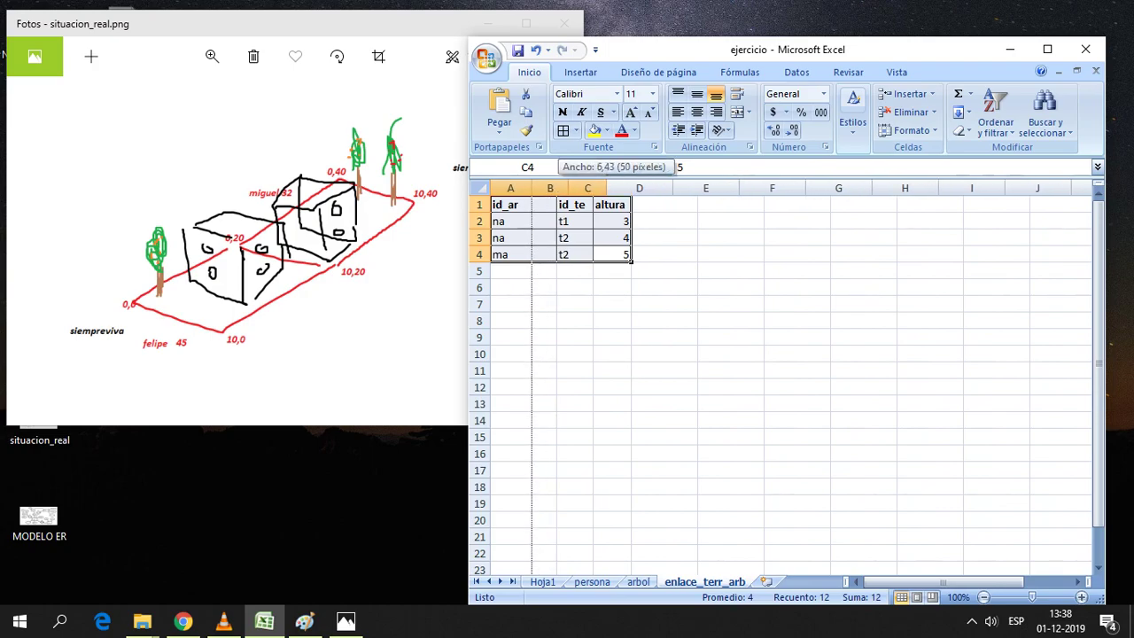
{"action": "left_click", "coordinate": [704, 420]}
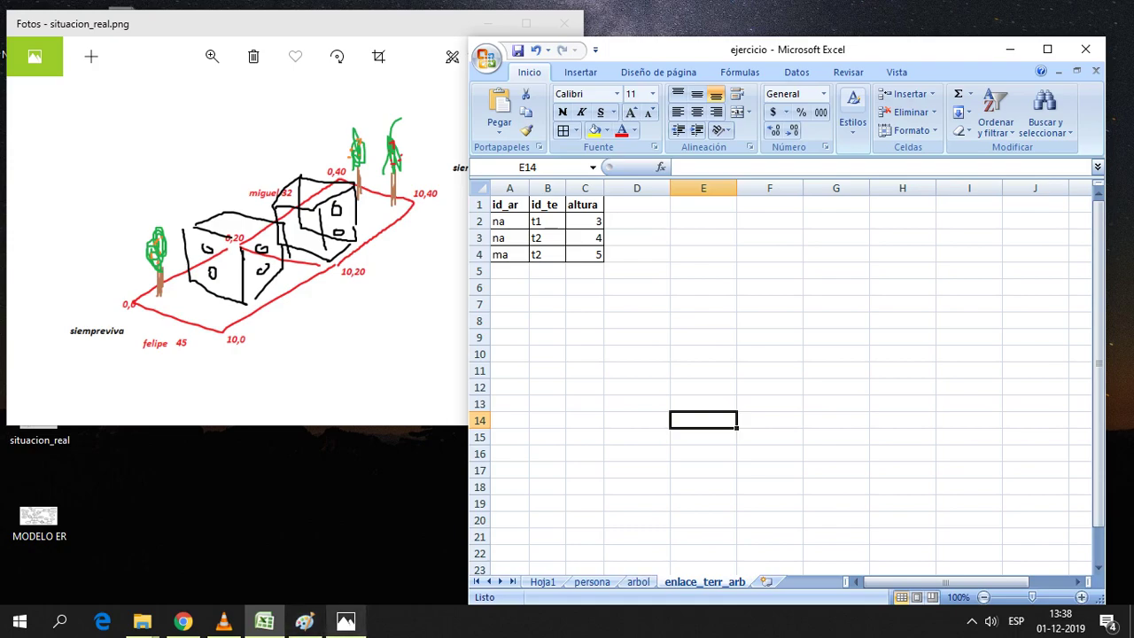
{"action": "left_click", "coordinate": [305, 621]}
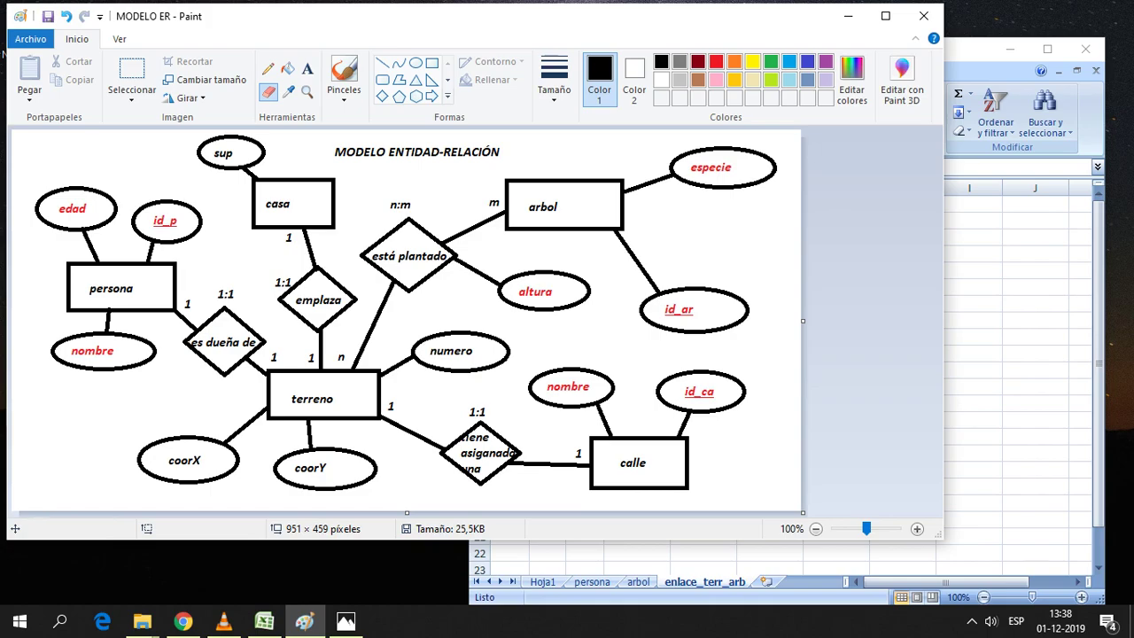
Compare the enlace_terr_arb id_ar and id_te headers against the ER diagram
{"action": "key", "text": "alt+Tab"}
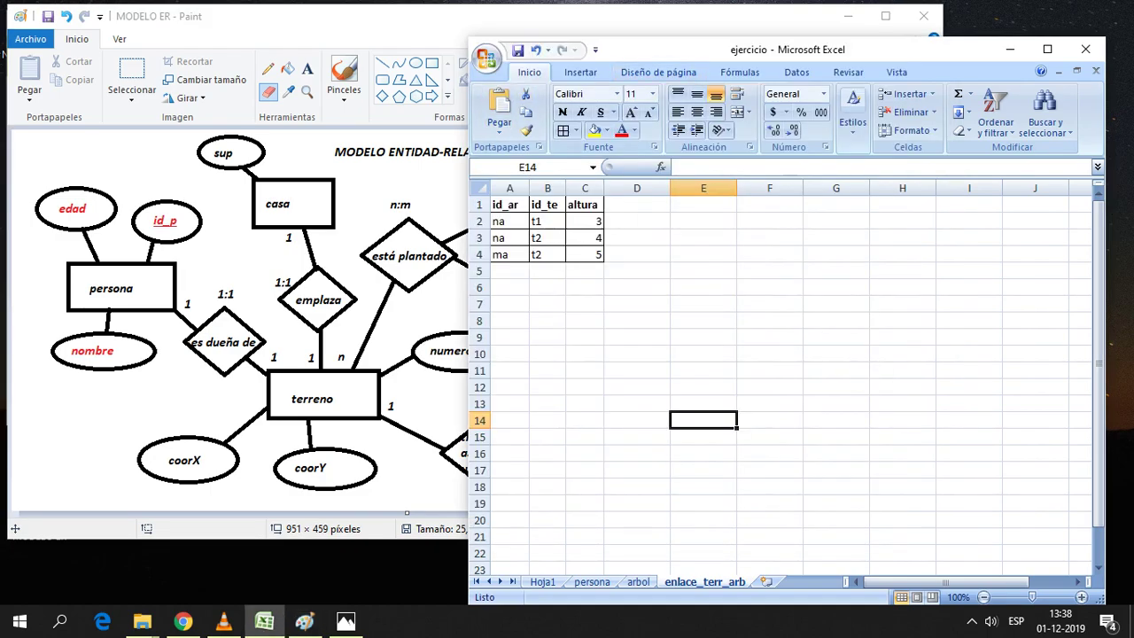
{"action": "key", "text": "alt+Tab"}
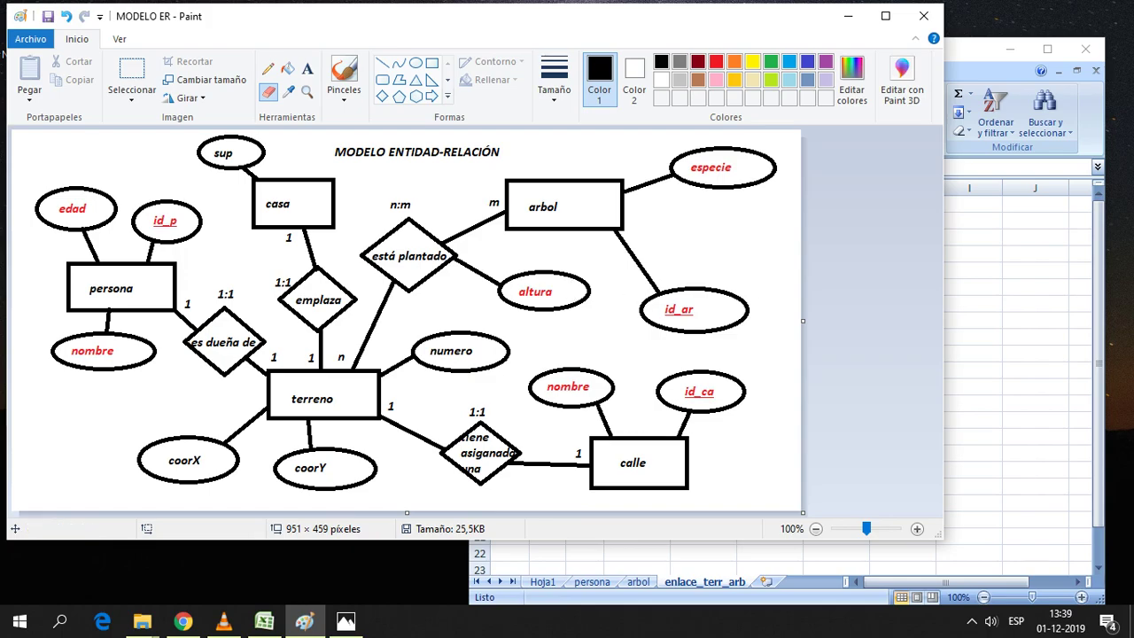
{"action": "left_click", "coordinate": [264, 620]}
{"action": "left_click", "coordinate": [510, 204]}
{"action": "left_click", "coordinate": [547, 204]}
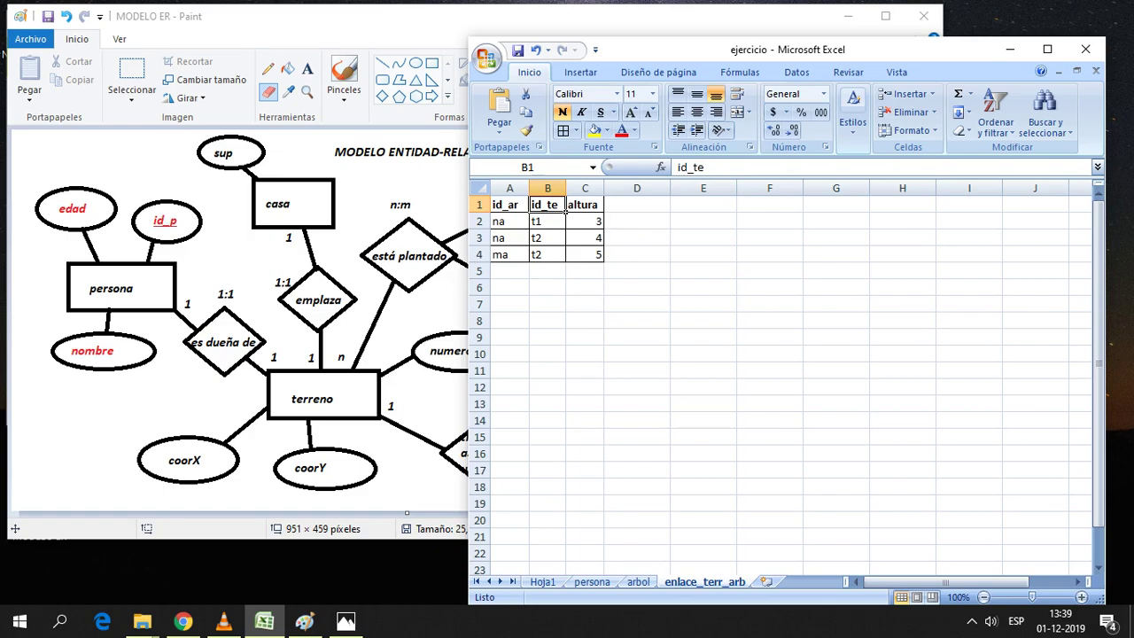
{"action": "left_click", "coordinate": [509, 205]}
{"action": "left_click", "coordinate": [509, 188]}
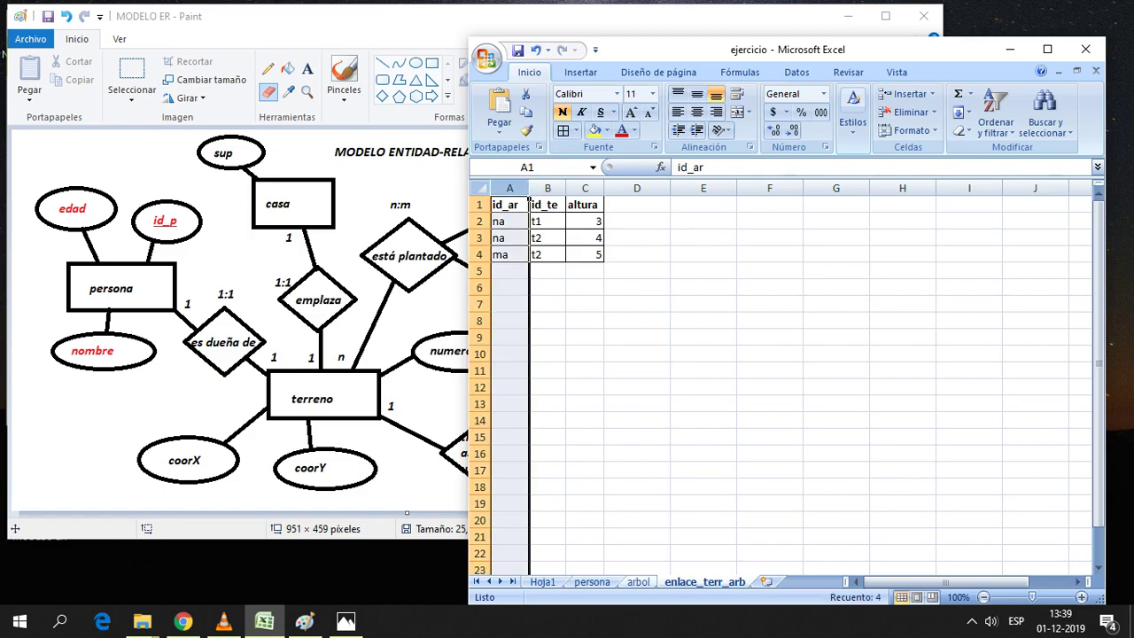
Cross-check arbol's id_ar column with enlace_terr_arb's id_ar, id_te and altura columns
{"action": "left_click", "coordinate": [638, 582]}
{"action": "left_click", "coordinate": [545, 188]}
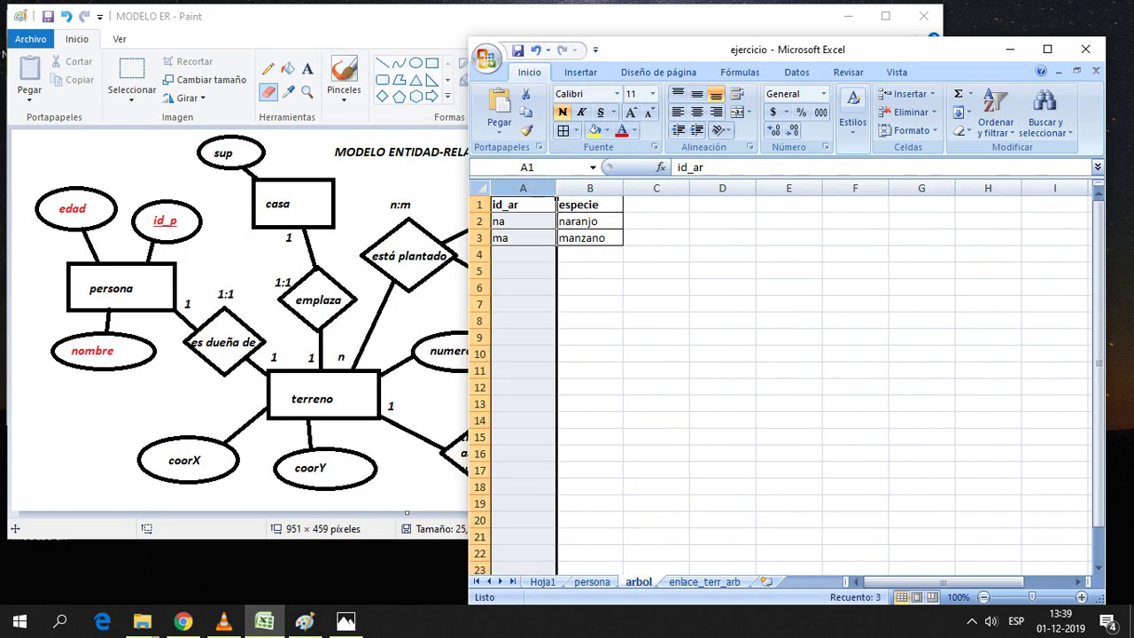
{"action": "left_click", "coordinate": [705, 581]}
{"action": "left_click", "coordinate": [548, 188]}
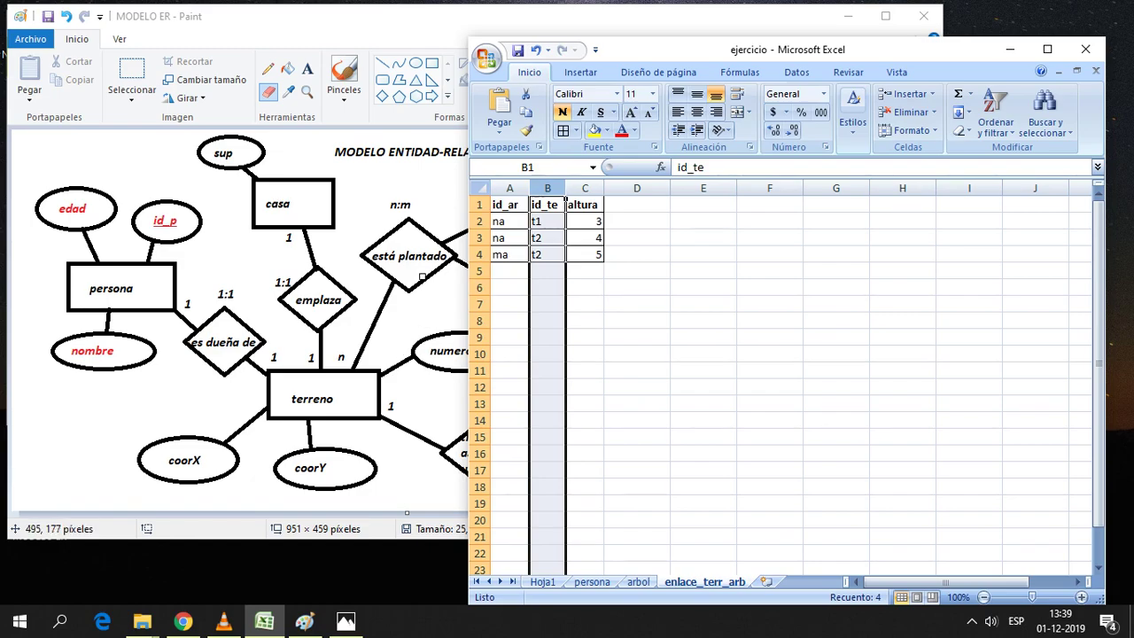
{"action": "left_click", "coordinate": [636, 387]}
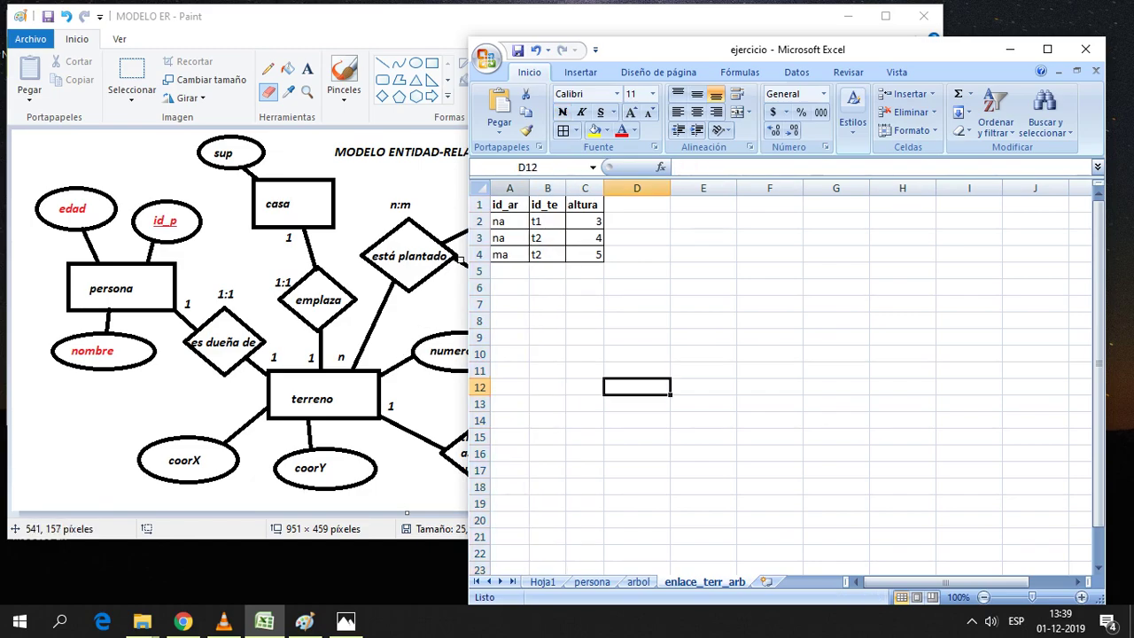
{"action": "left_click", "coordinate": [548, 188]}
{"action": "left_click", "coordinate": [510, 188]}
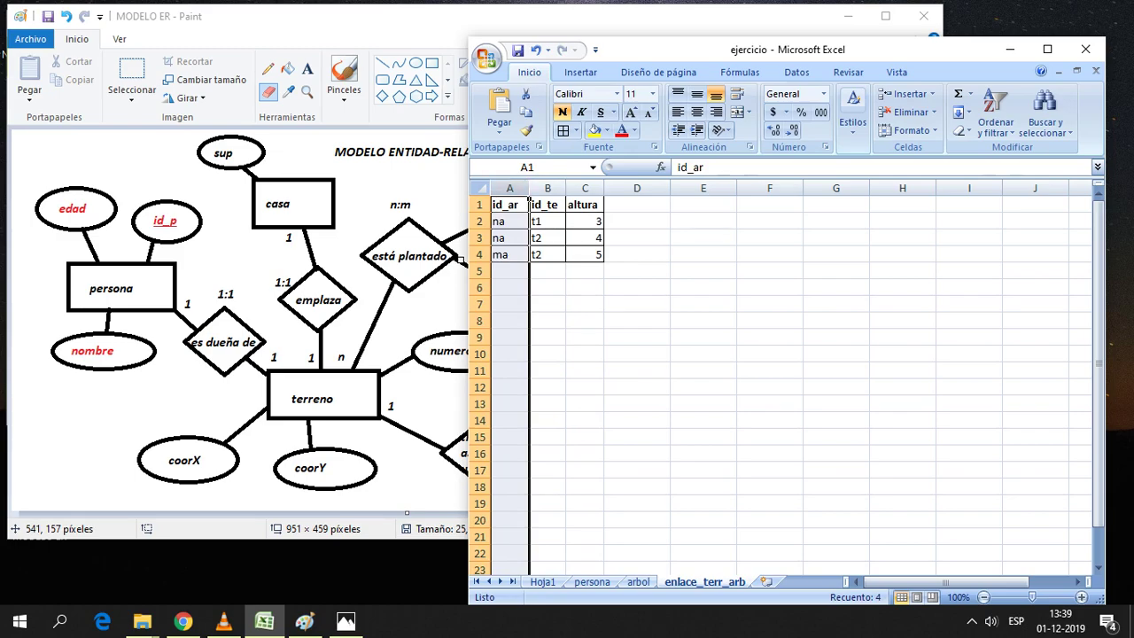
{"action": "left_click", "coordinate": [548, 188]}
{"action": "left_click", "coordinate": [637, 304]}
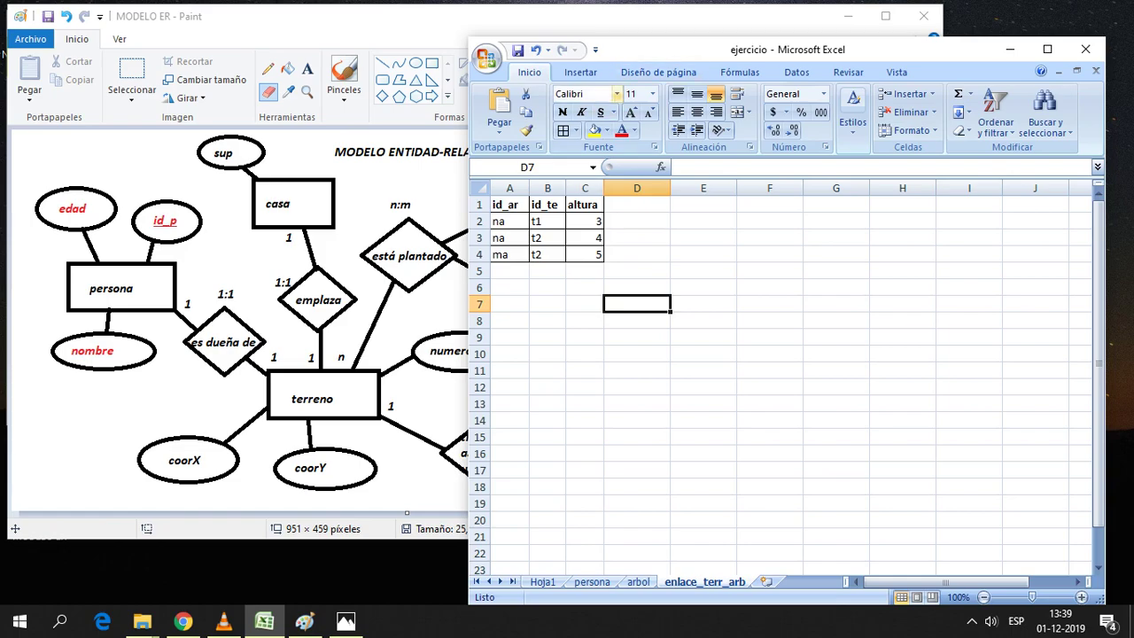
{"action": "left_click", "coordinate": [592, 188]}
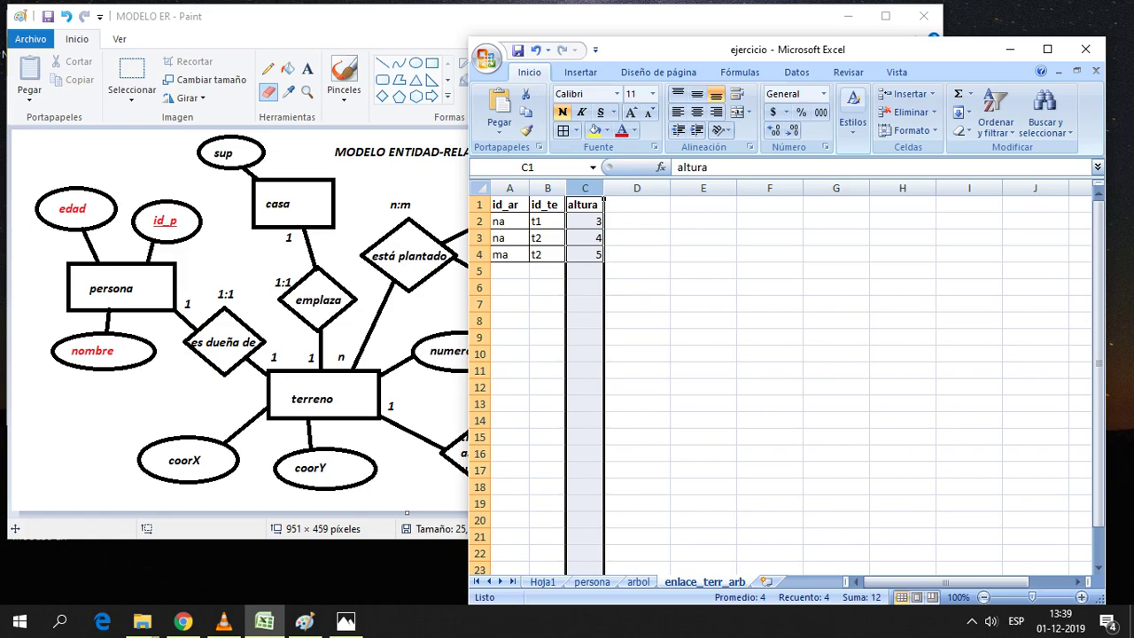
{"action": "left_click", "coordinate": [548, 188]}
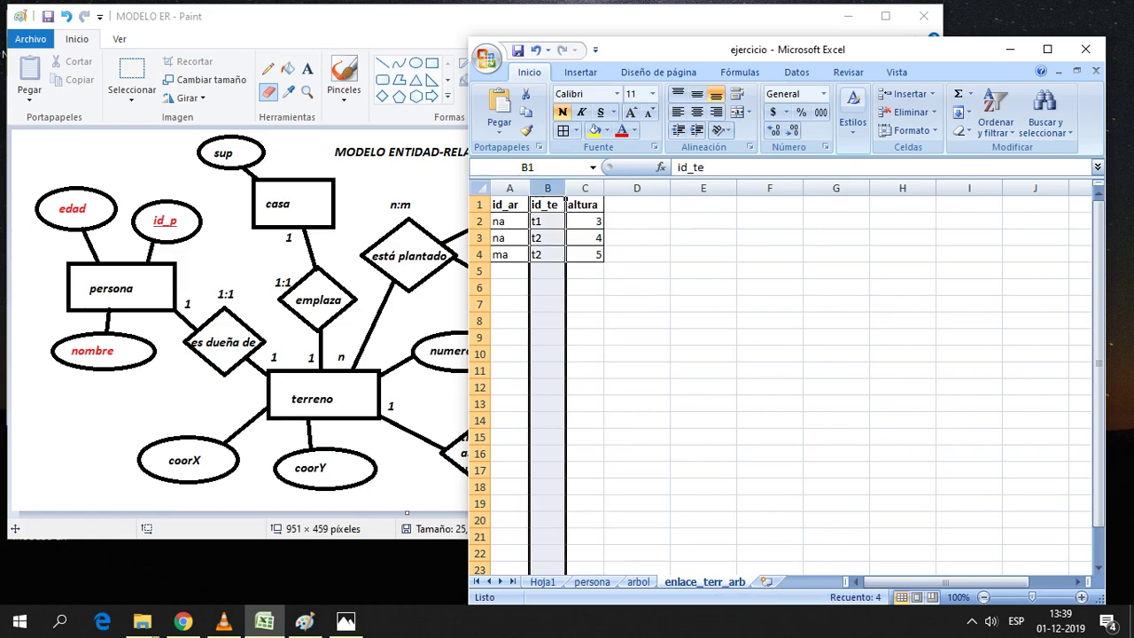
Clear the id_te column on enlace_terr_arb, then restore its values
{"action": "key", "text": "Delete"}
{"action": "left_click", "coordinate": [582, 354]}
{"action": "left_click", "coordinate": [527, 224]}
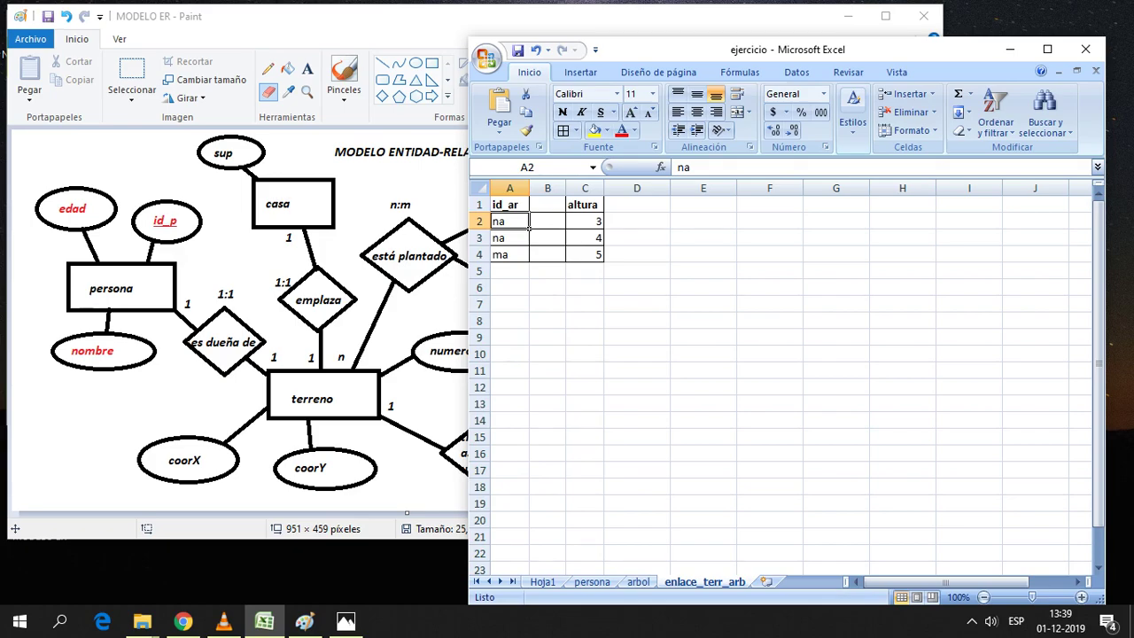
{"action": "left_click", "coordinate": [636, 387]}
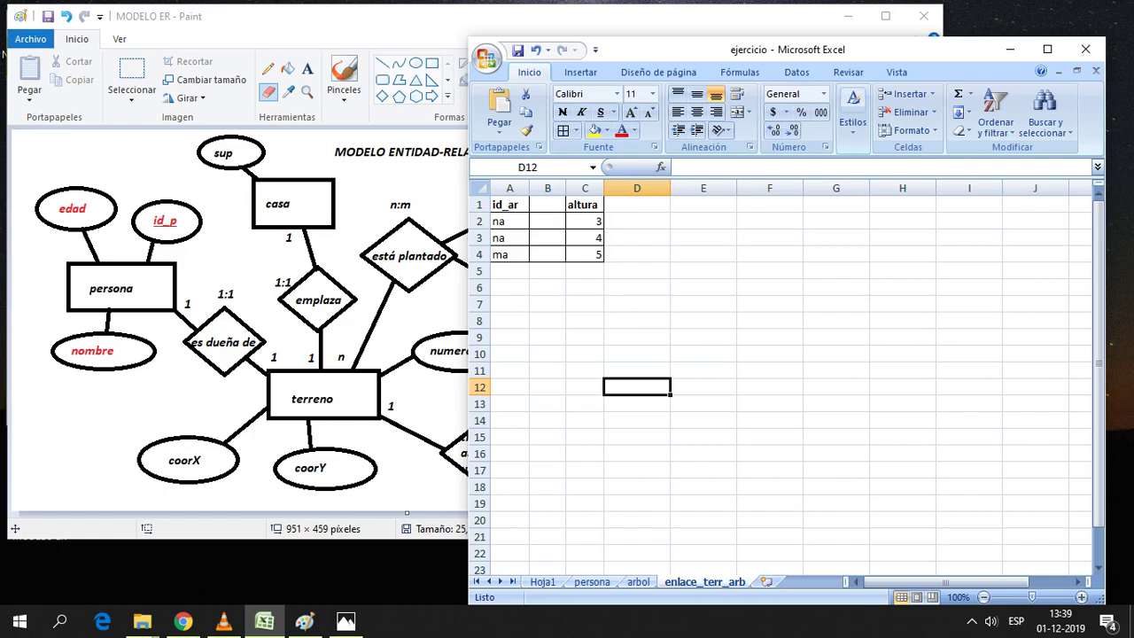
{"action": "left_click", "coordinate": [547, 188]}
{"action": "type", "text": "id_te t1 t2 t2"}
Glance at the arbol sheet and the diagram, then return to enlace_terr_arb
{"action": "left_click", "coordinate": [769, 287]}
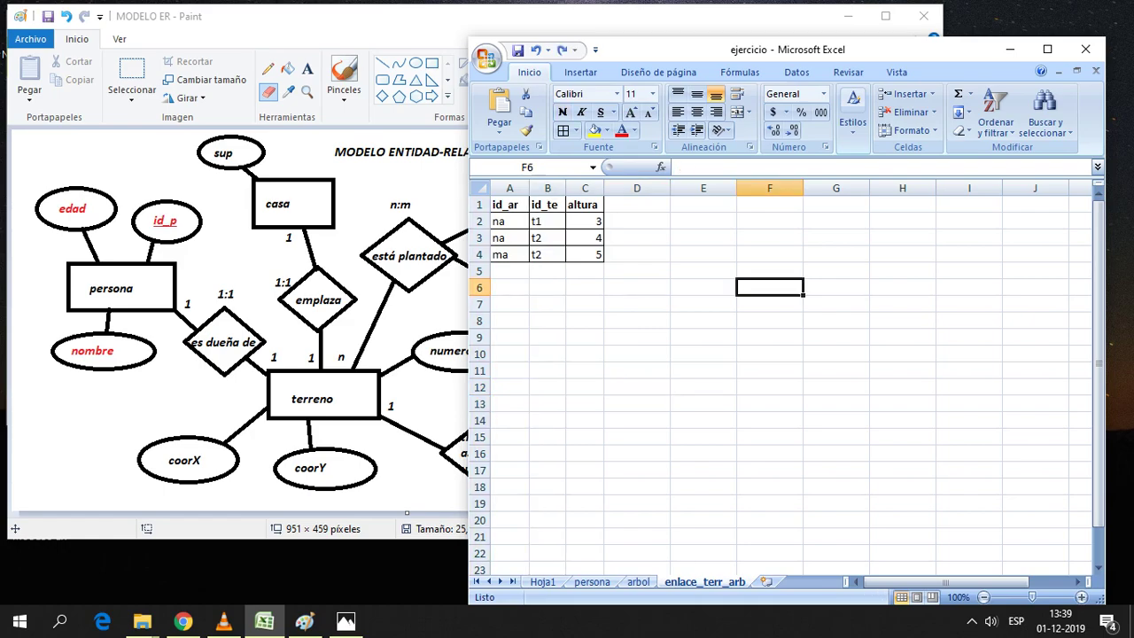
{"action": "left_click", "coordinate": [638, 582]}
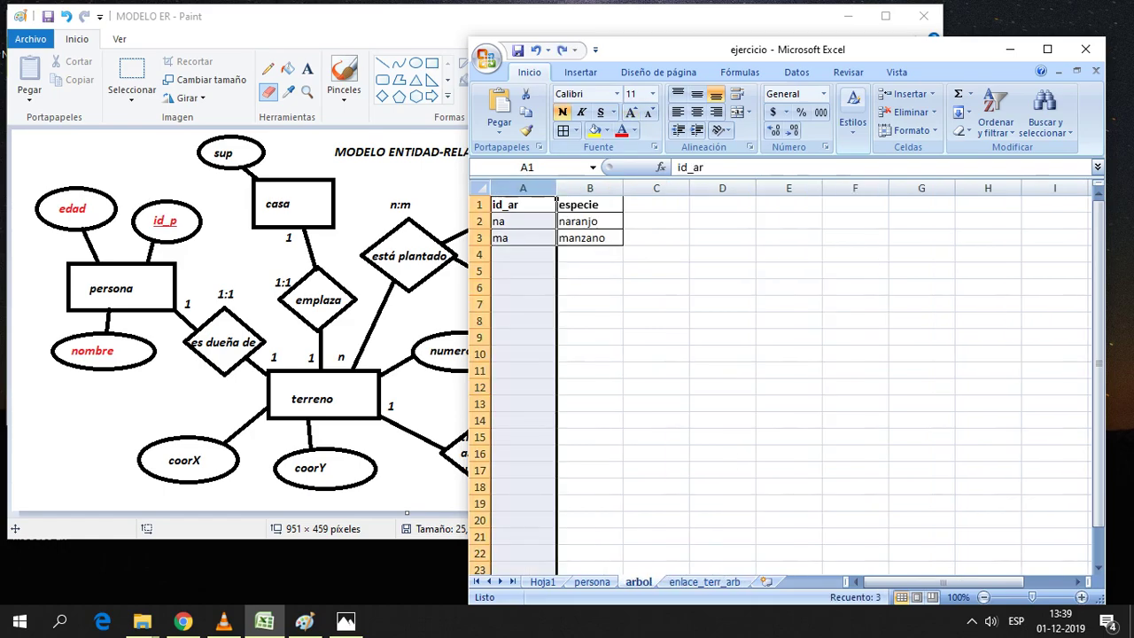
{"action": "left_click", "coordinate": [304, 621]}
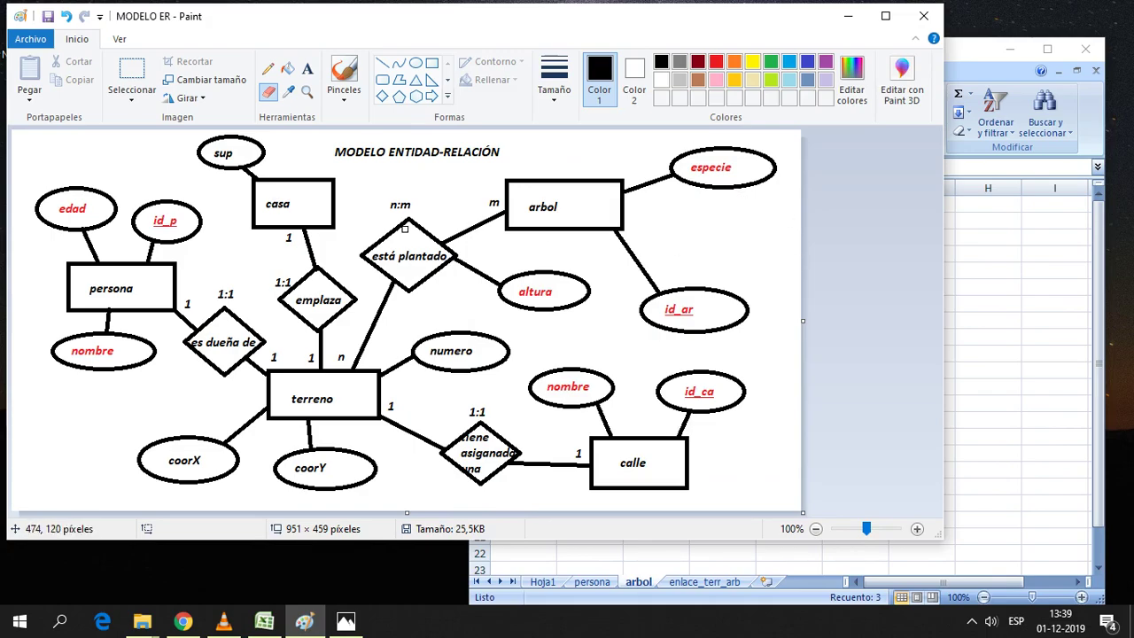
{"action": "key", "text": "alt+Tab"}
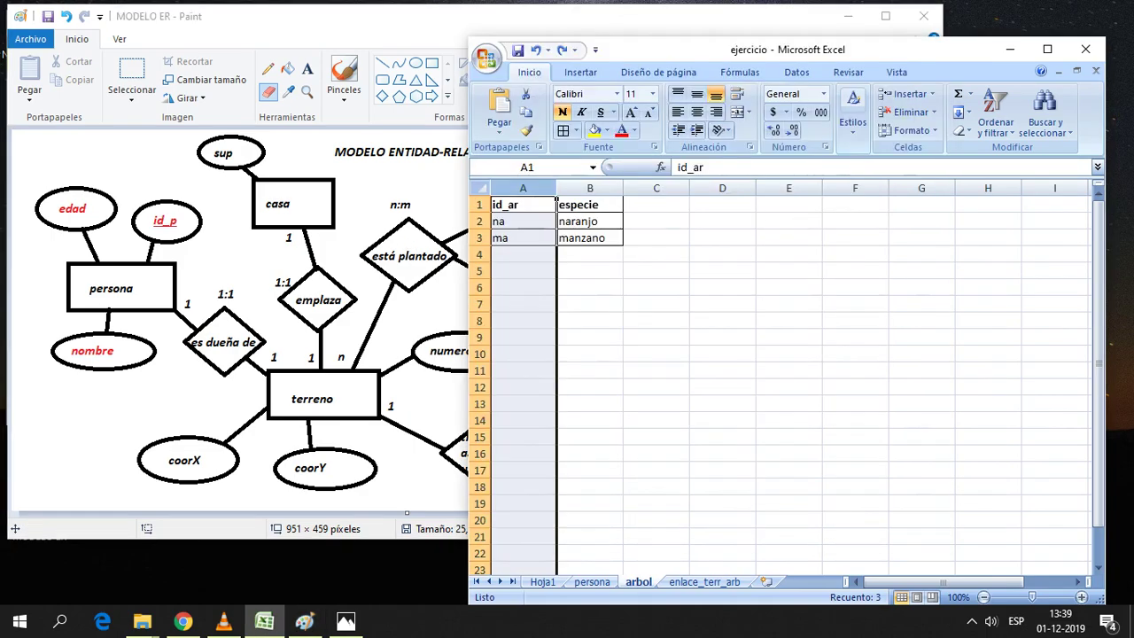
{"action": "key", "text": "ctrl+Page_Down"}
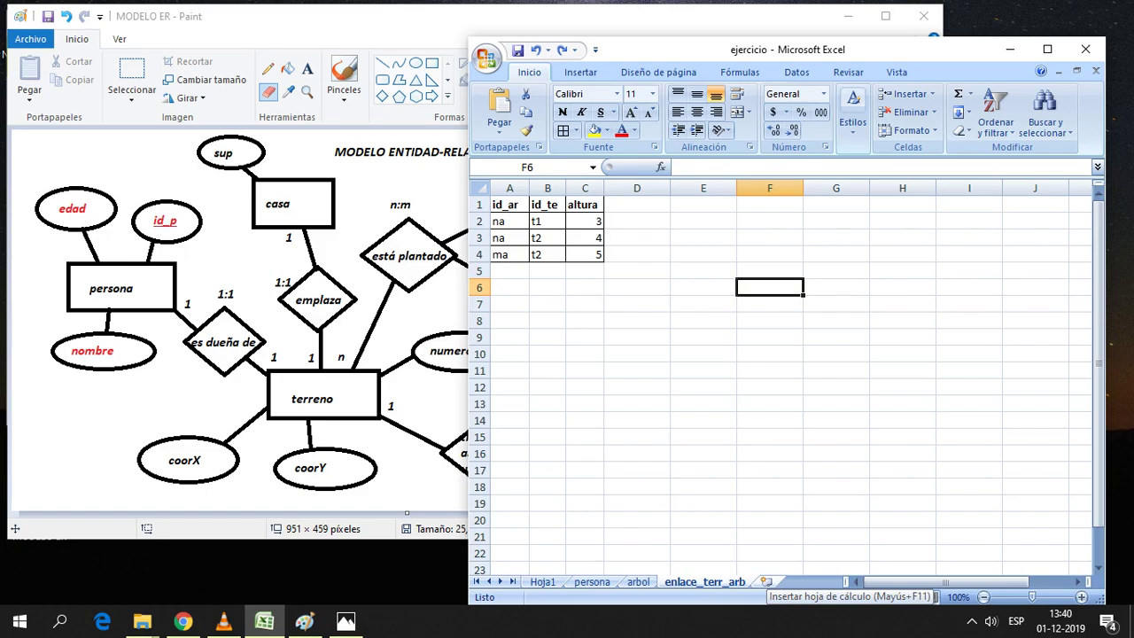
Insert a new sheet named terreno after enlace_terr_arb, then return to the arbol sheet
{"action": "left_click", "coordinate": [766, 582]}
{"action": "double_click", "coordinate": [773, 581]}
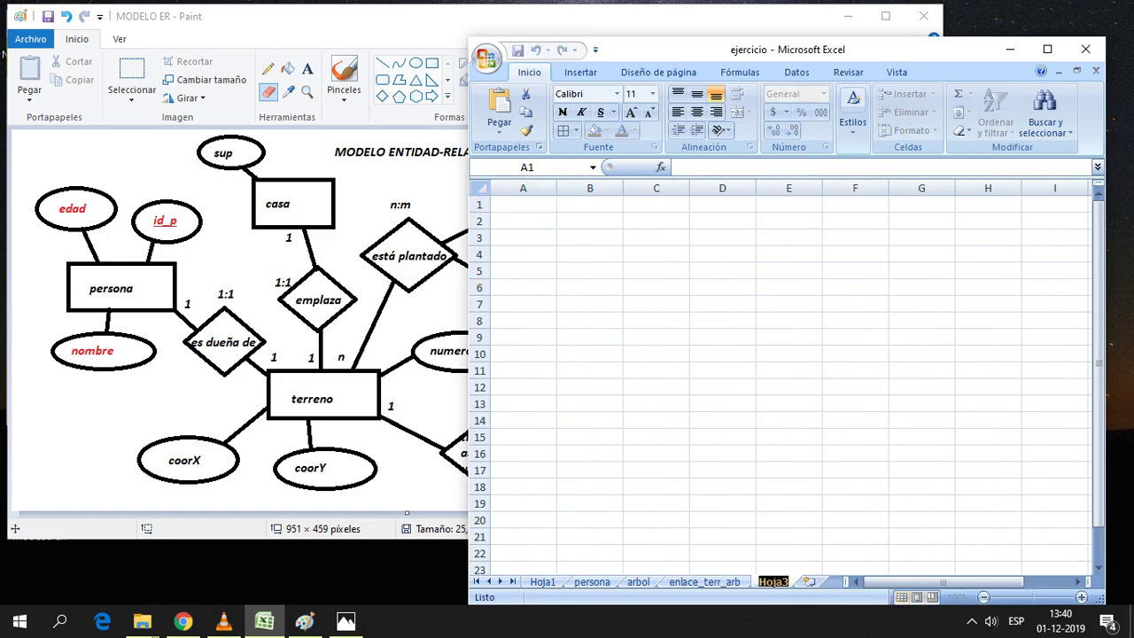
{"action": "type", "text": "terreno"}
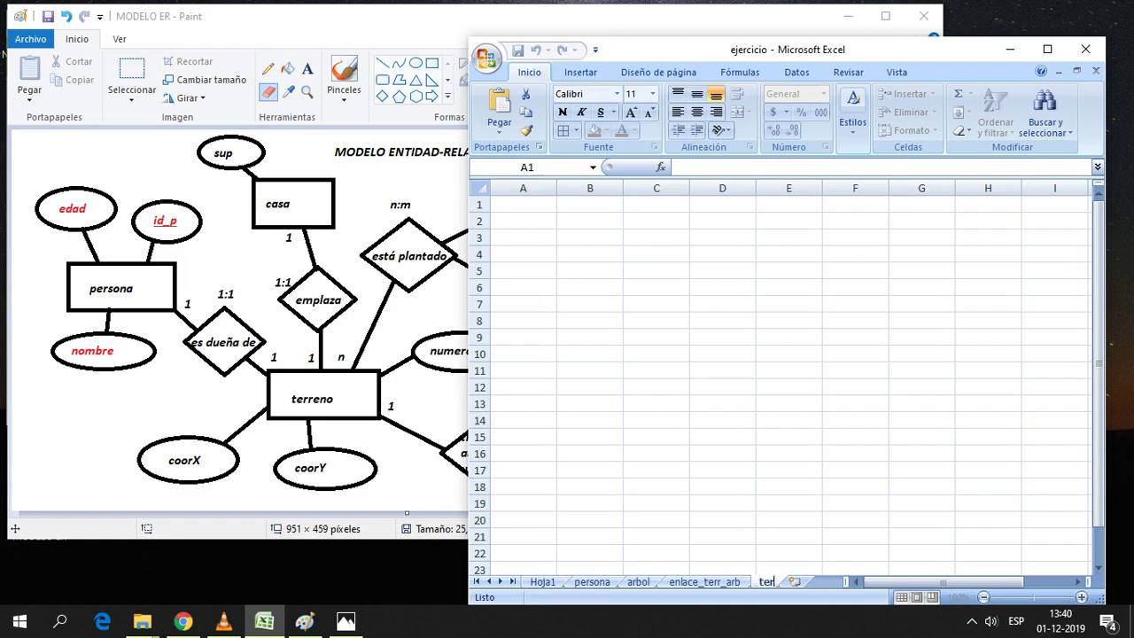
{"action": "left_click", "coordinate": [723, 403]}
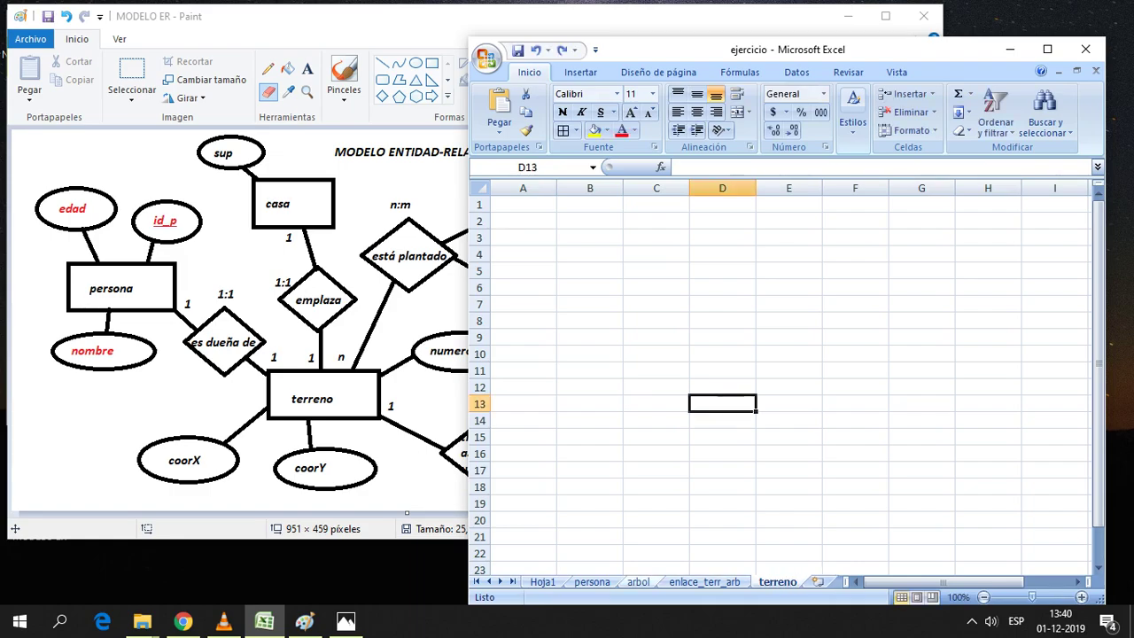
{"action": "left_click", "coordinate": [638, 581]}
{"action": "left_click_drag", "start_coordinate": [709, 49], "coordinate": [801, 34]}
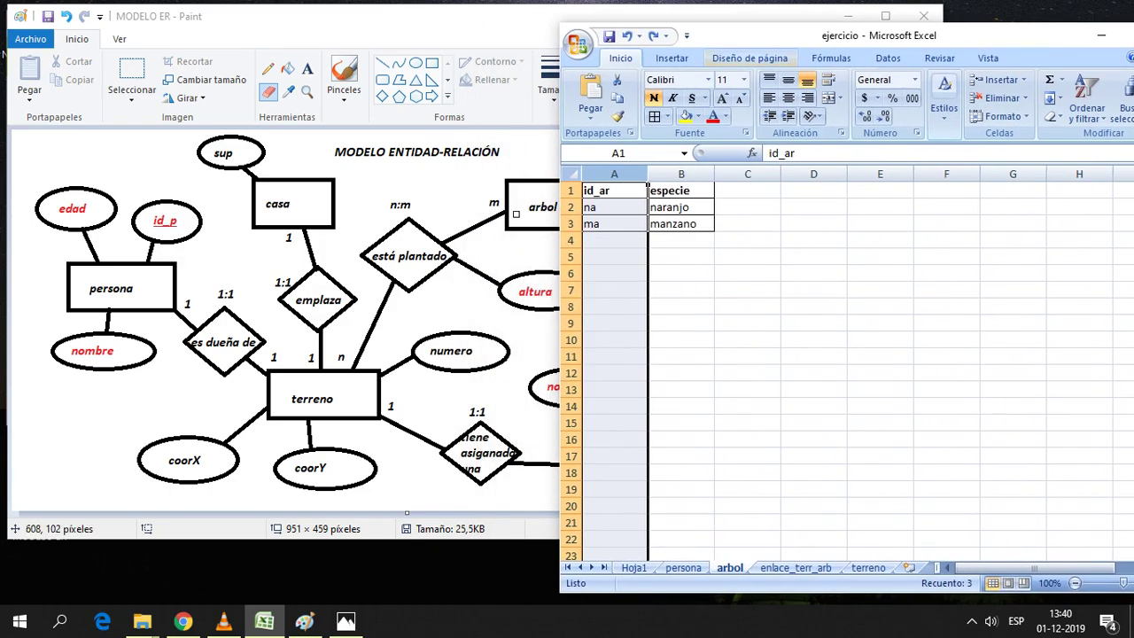
Draw green pencil check marks in the arbol box, beside n:m, and in the persona box
{"action": "left_click", "coordinate": [305, 623]}
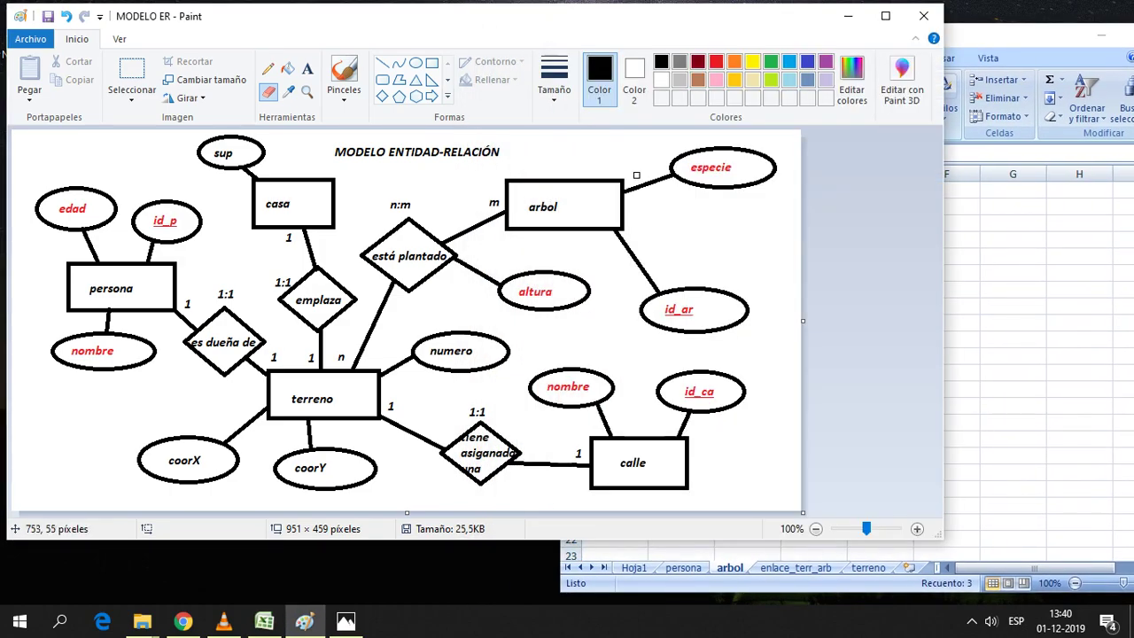
{"action": "left_click", "coordinate": [771, 61]}
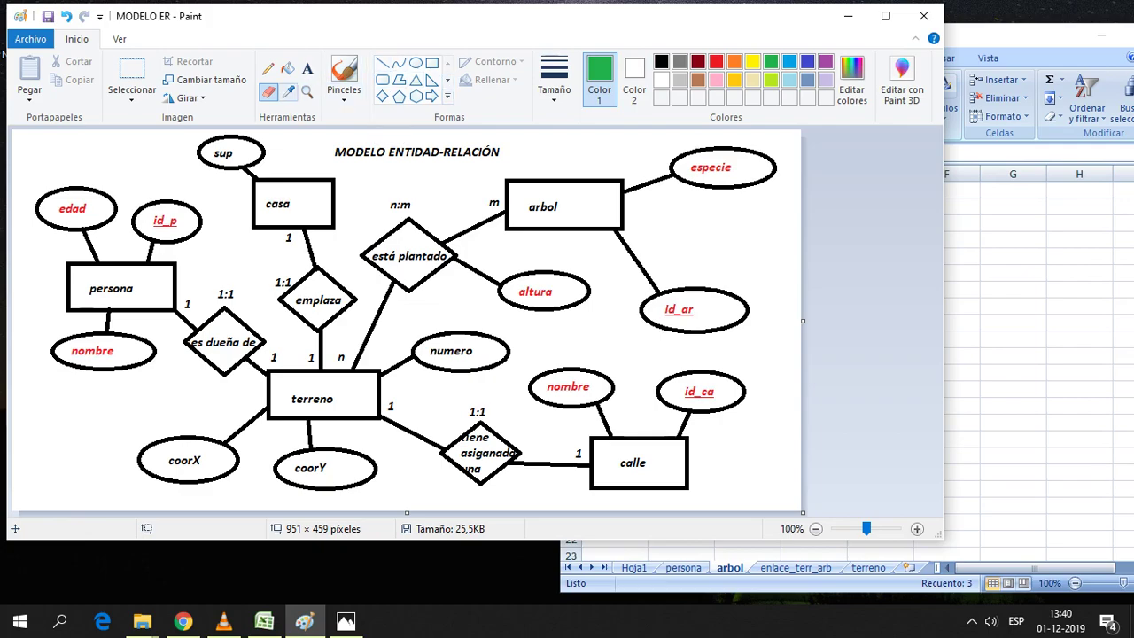
{"action": "left_click", "coordinate": [268, 68]}
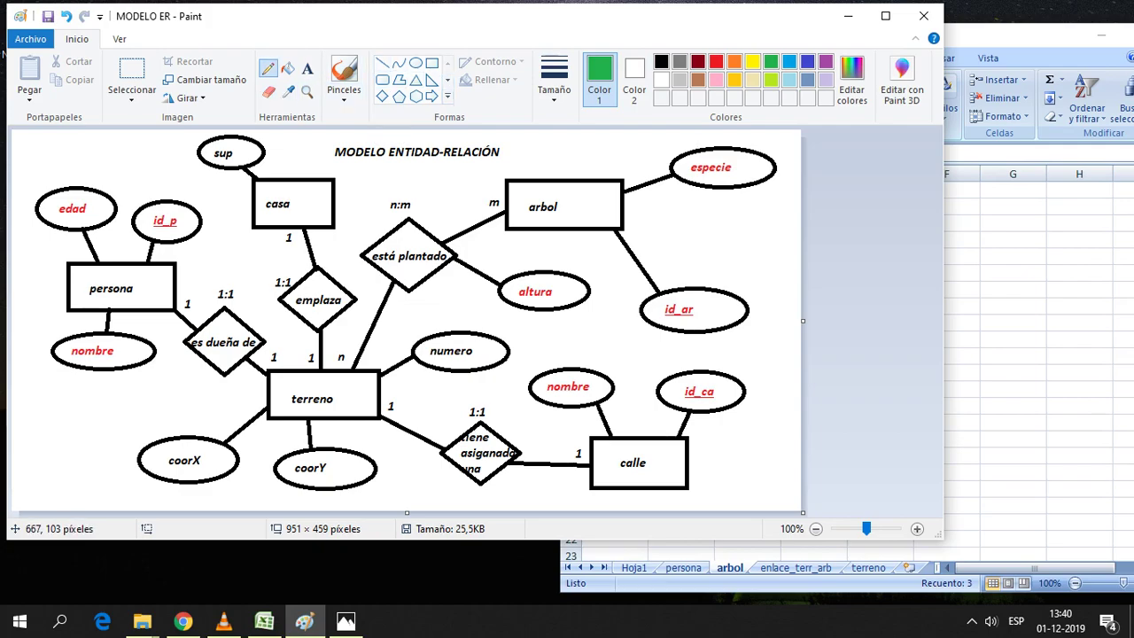
{"action": "left_click_drag", "start_coordinate": [576, 200], "coordinate": [594, 188]}
{"action": "left_click_drag", "start_coordinate": [407, 227], "coordinate": [437, 197]}
{"action": "left_click_drag", "start_coordinate": [150, 287], "coordinate": [170, 280]}
Enter a bold id_te header in A1 of the terreno sheet
{"action": "left_click", "coordinate": [264, 621]}
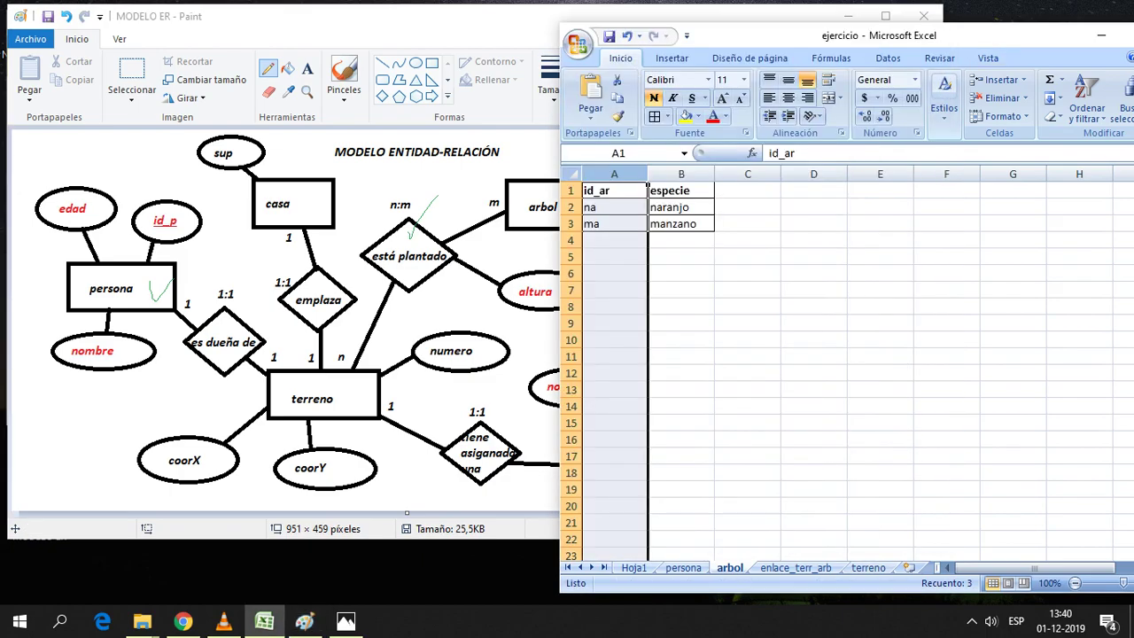
{"action": "left_click", "coordinate": [868, 567]}
{"action": "left_click", "coordinate": [615, 191]}
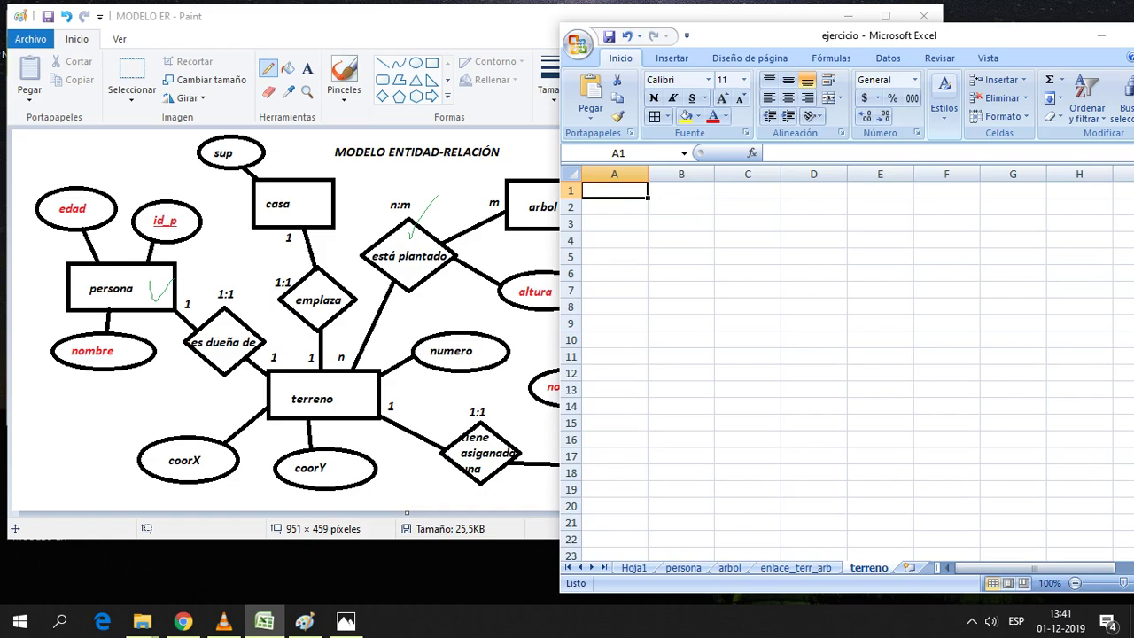
{"action": "type", "text": "id_"}
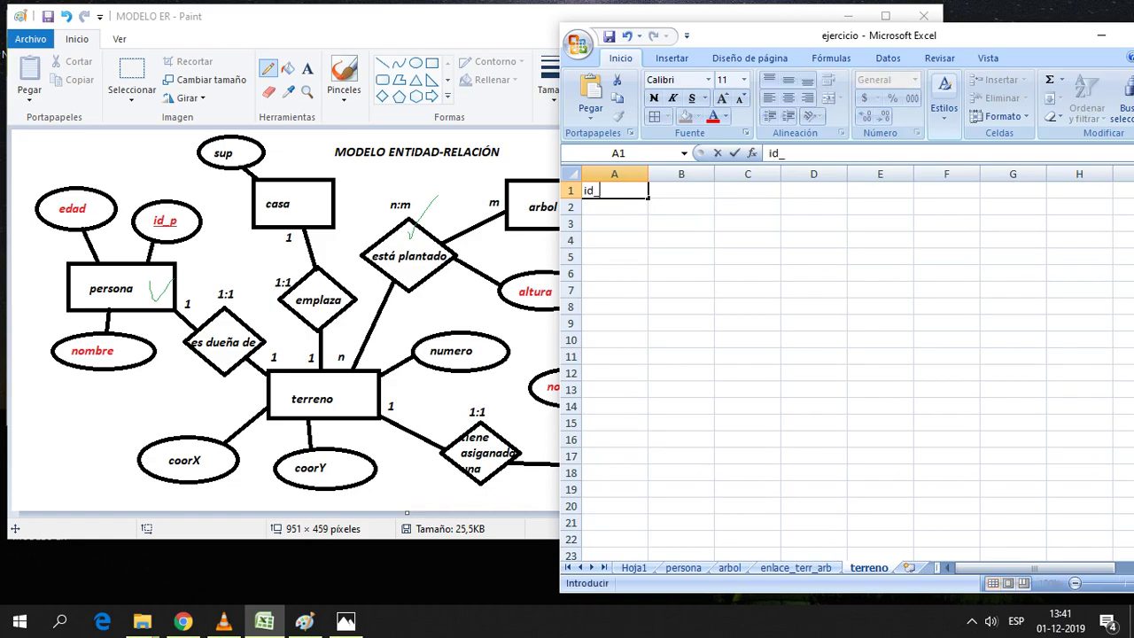
{"action": "type", "text": "t"}
{"action": "type", "text": "e"}
{"action": "left_click", "coordinate": [814, 389]}
{"action": "key", "text": "ctrl+Page_Up"}
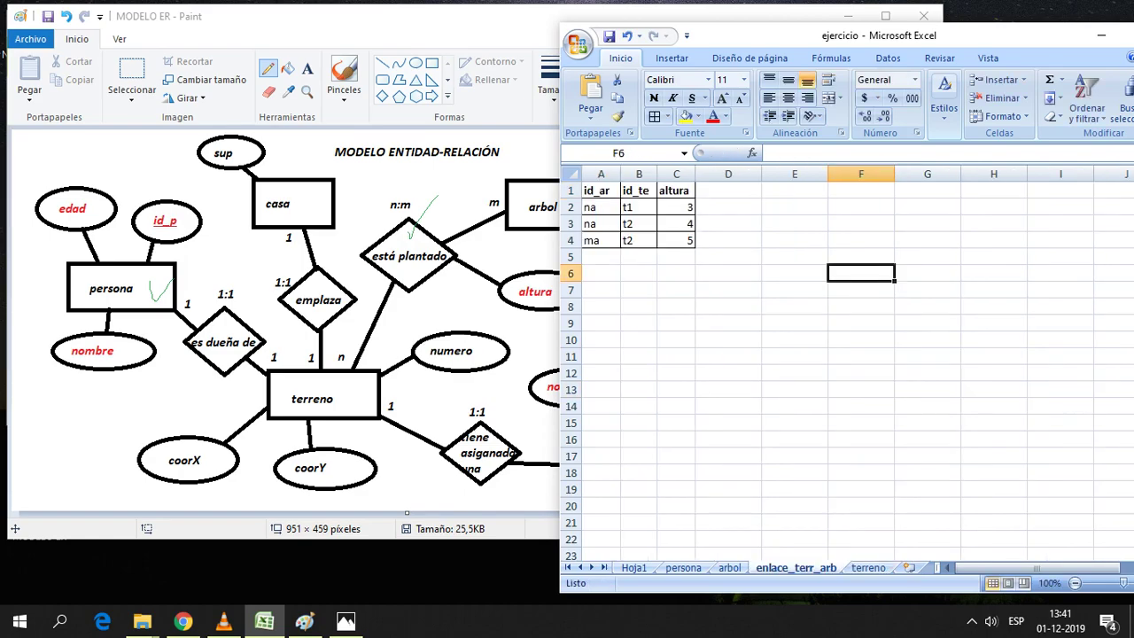
{"action": "key", "text": "ctrl+Page_Down"}
{"action": "left_click", "coordinate": [612, 190]}
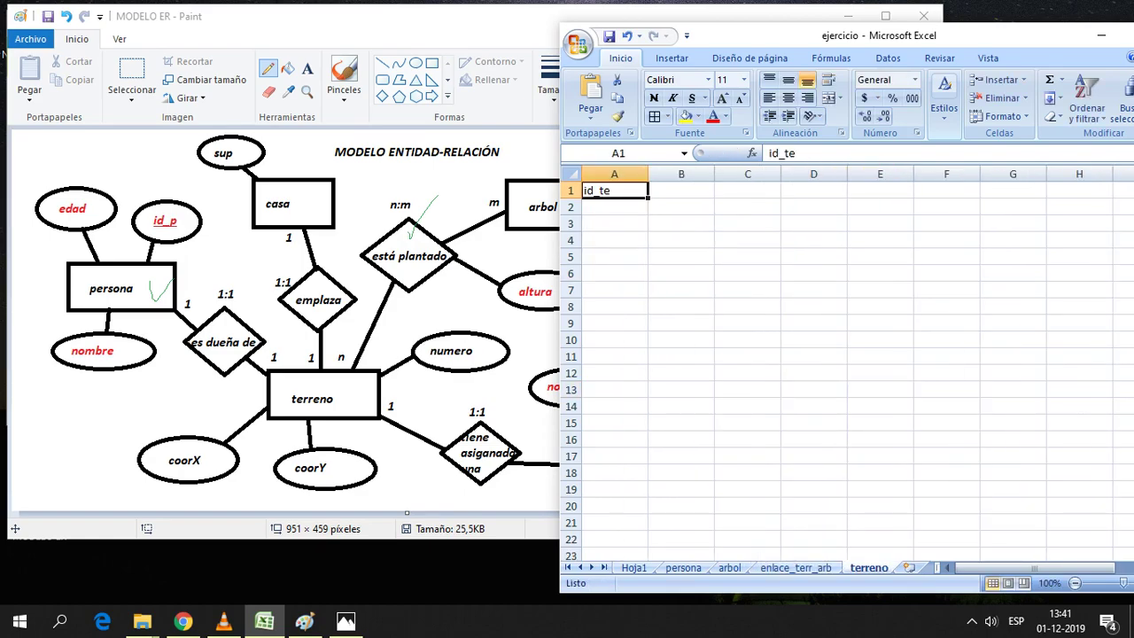
{"action": "key", "text": "ctrl+n"}
{"action": "left_click", "coordinate": [682, 307]}
List plot ids t1 and t2 under id_te in A2 and A3
{"action": "left_click", "coordinate": [614, 207]}
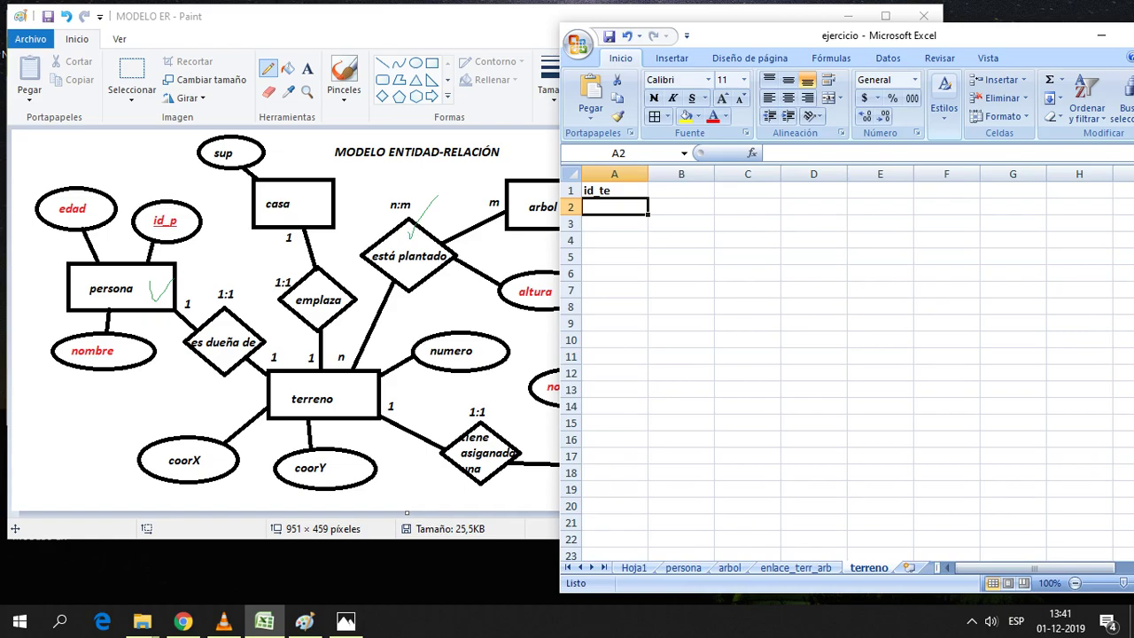
{"action": "type", "text": "t1"}
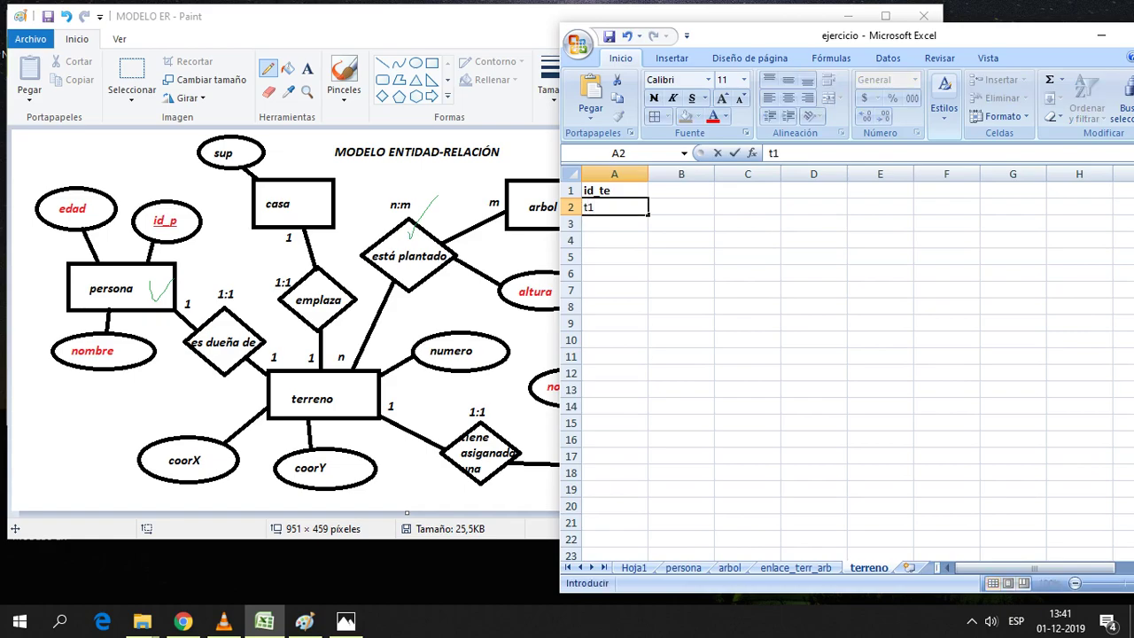
{"action": "left_click", "coordinate": [681, 257]}
{"action": "left_click", "coordinate": [614, 223]}
{"action": "type", "text": "t"}
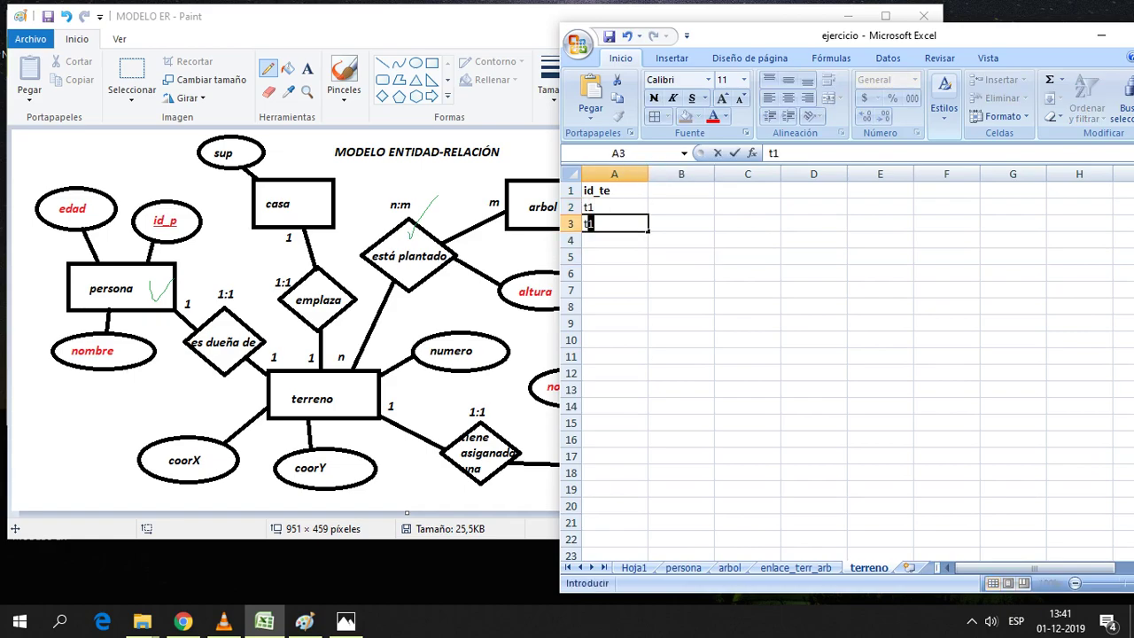
{"action": "type", "text": "2"}
{"action": "left_click", "coordinate": [682, 290]}
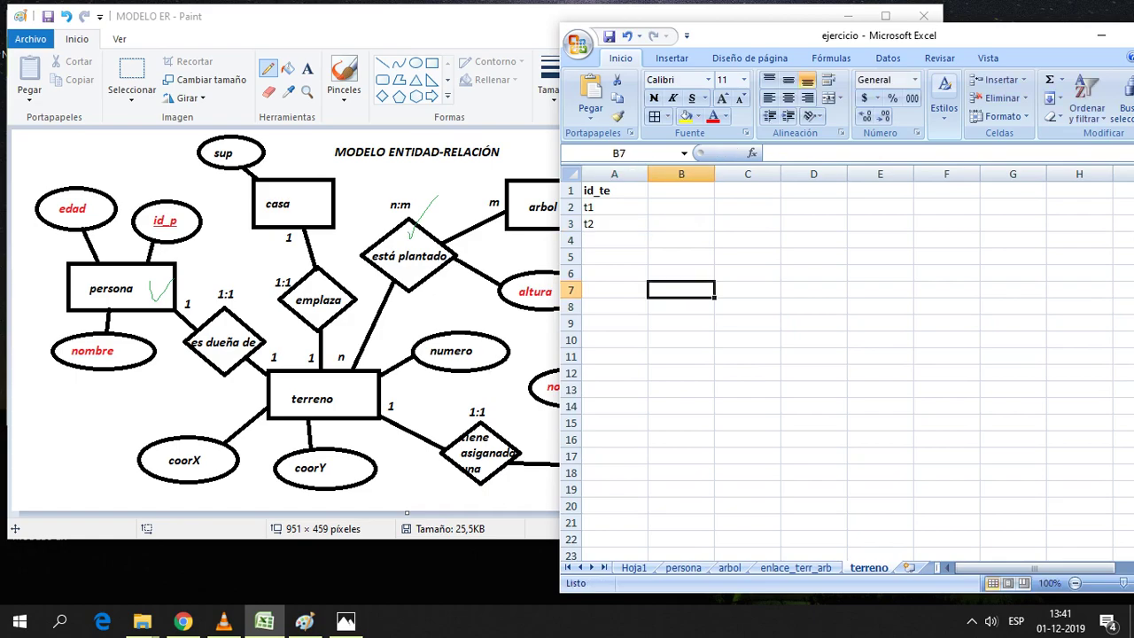
{"action": "left_click_drag", "start_coordinate": [614, 223], "coordinate": [614, 190]}
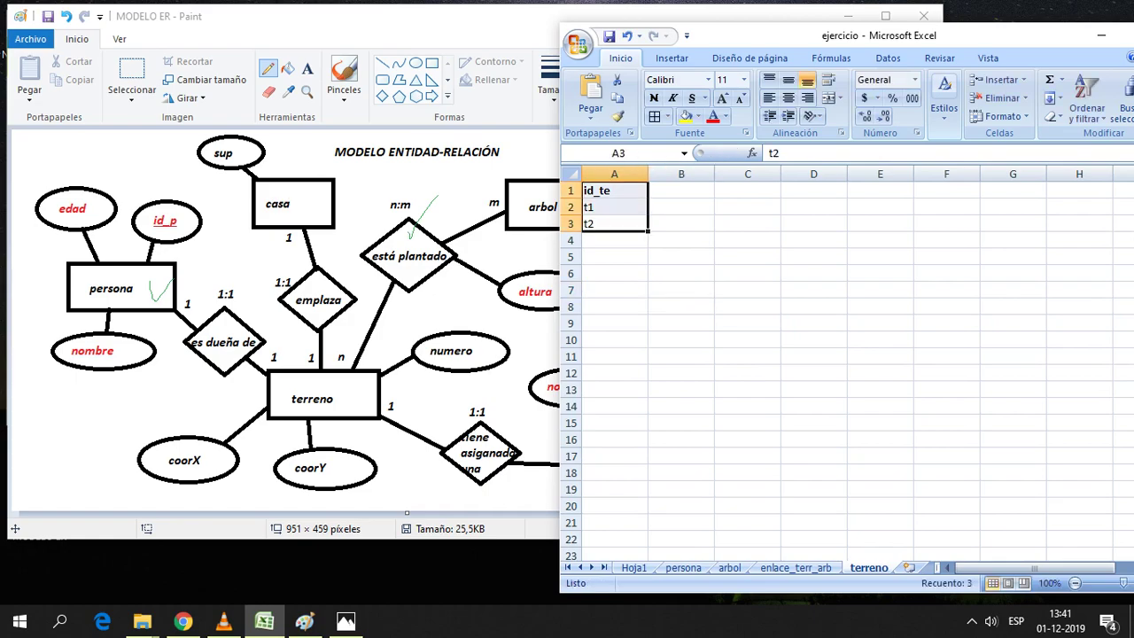
{"action": "left_click", "coordinate": [748, 289]}
{"action": "left_click", "coordinate": [614, 224]}
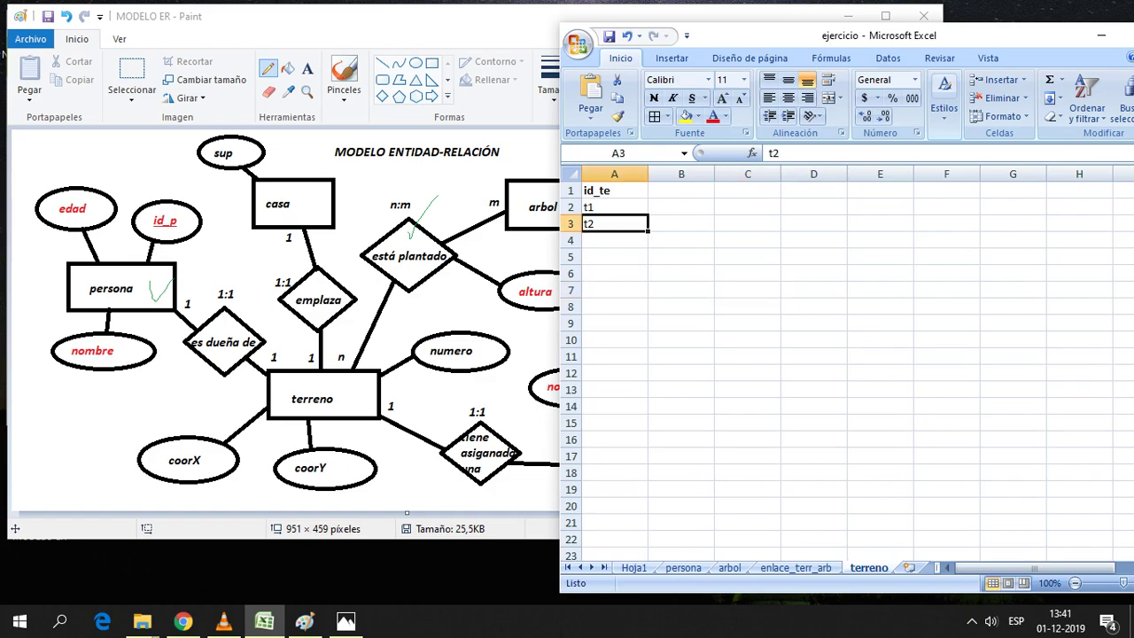
{"action": "left_click_drag", "start_coordinate": [614, 223], "coordinate": [614, 190]}
Add a numero heading in B1 beside id_te
{"action": "left_click", "coordinate": [681, 189]}
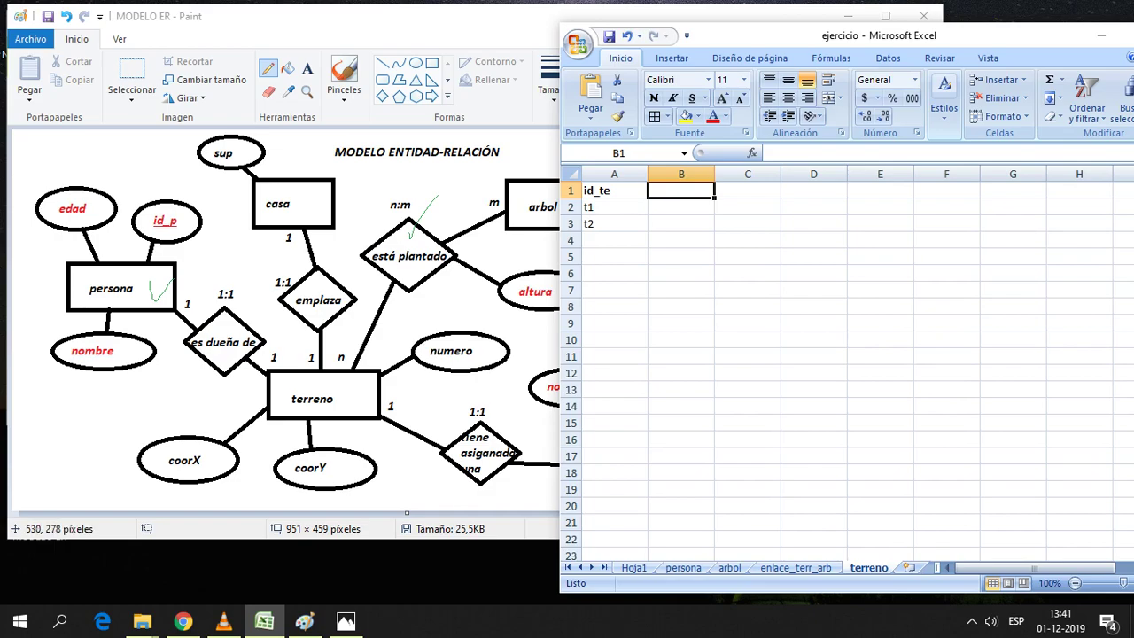
{"action": "type", "text": "numero"}
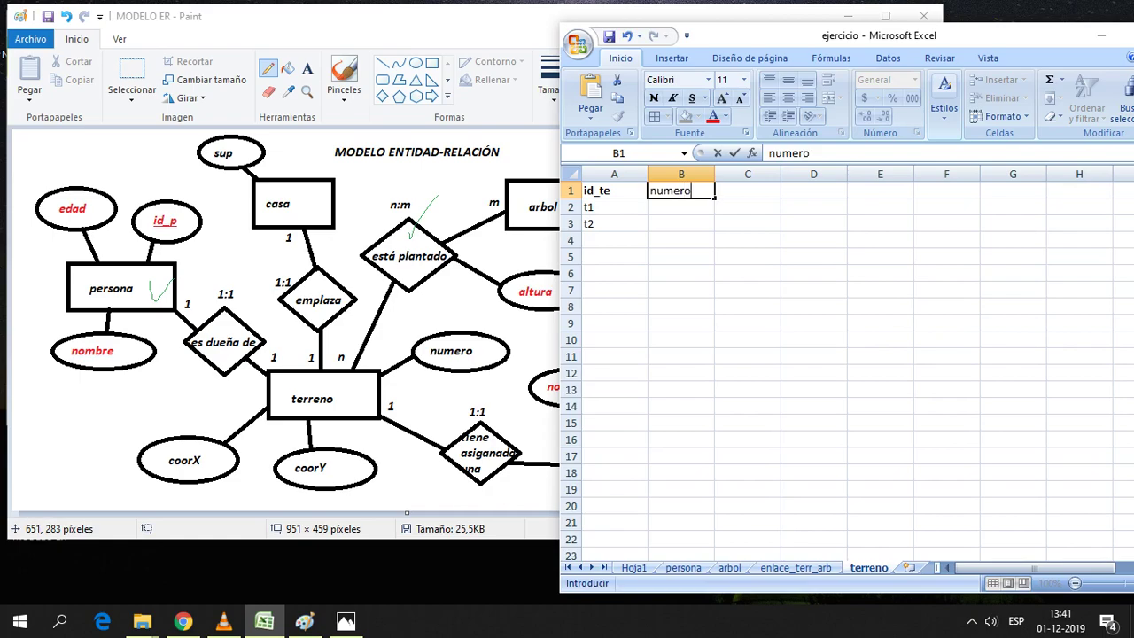
{"action": "left_click", "coordinate": [614, 407]}
{"action": "left_click", "coordinate": [748, 307]}
{"action": "left_click", "coordinate": [681, 206]}
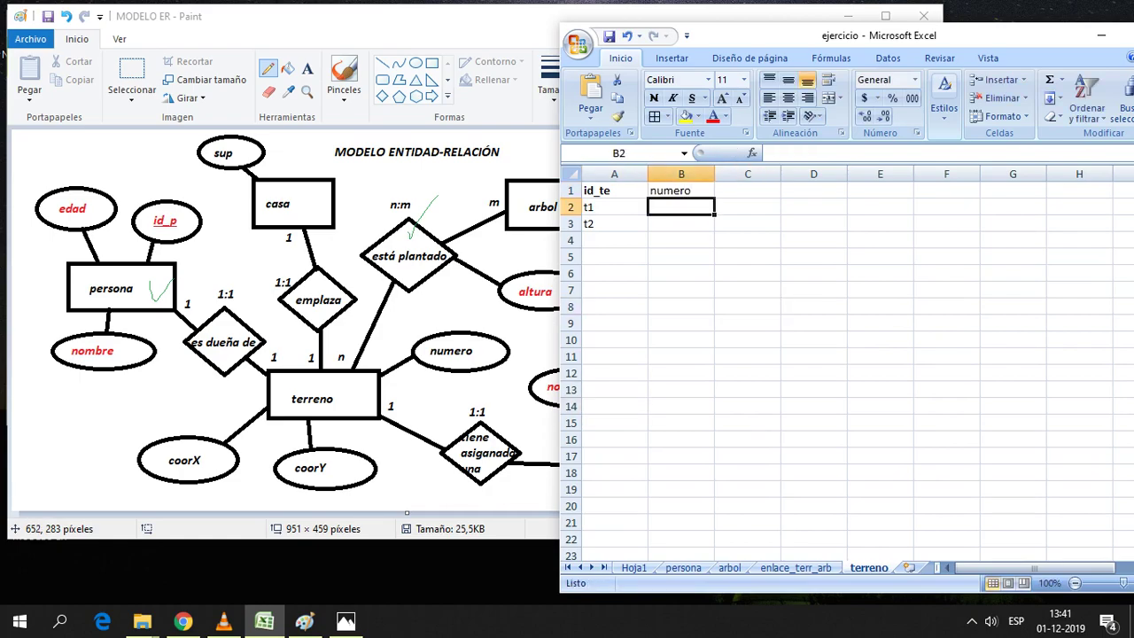
{"action": "left_click", "coordinate": [305, 621]}
Open the t2.xlsx attachment preview in the assignment e-mail, then go to Hoja1
{"action": "left_click", "coordinate": [848, 15]}
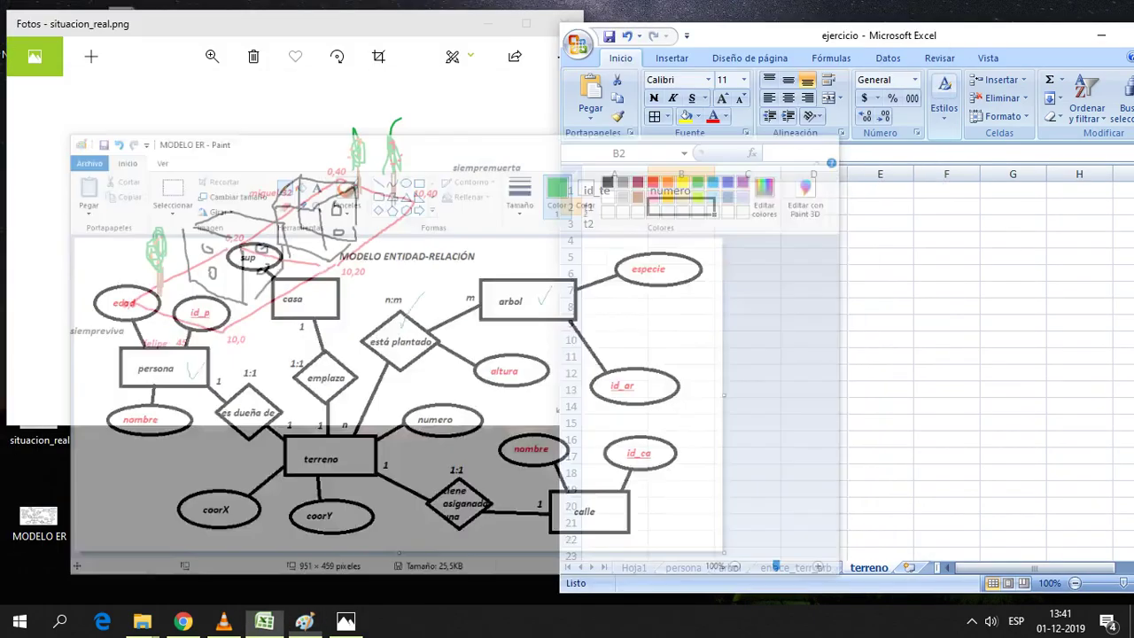
{"action": "left_click", "coordinate": [182, 621]}
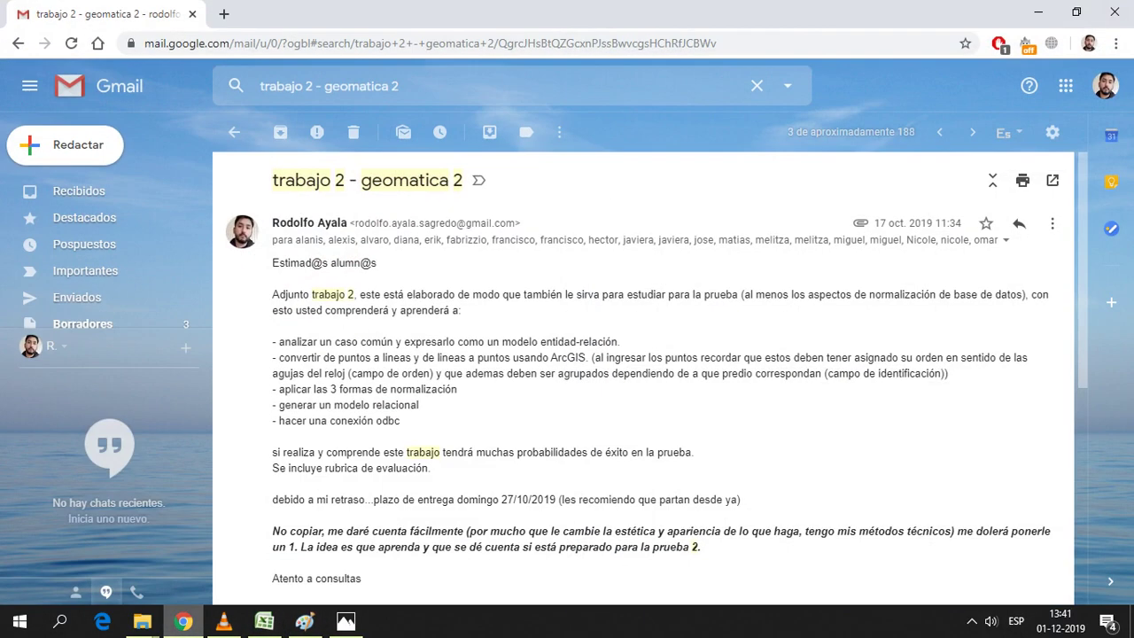
{"action": "scroll", "coordinate": [347, 381], "scroll_direction": "down", "scroll_amount": 4}
{"action": "left_click", "coordinate": [348, 381]}
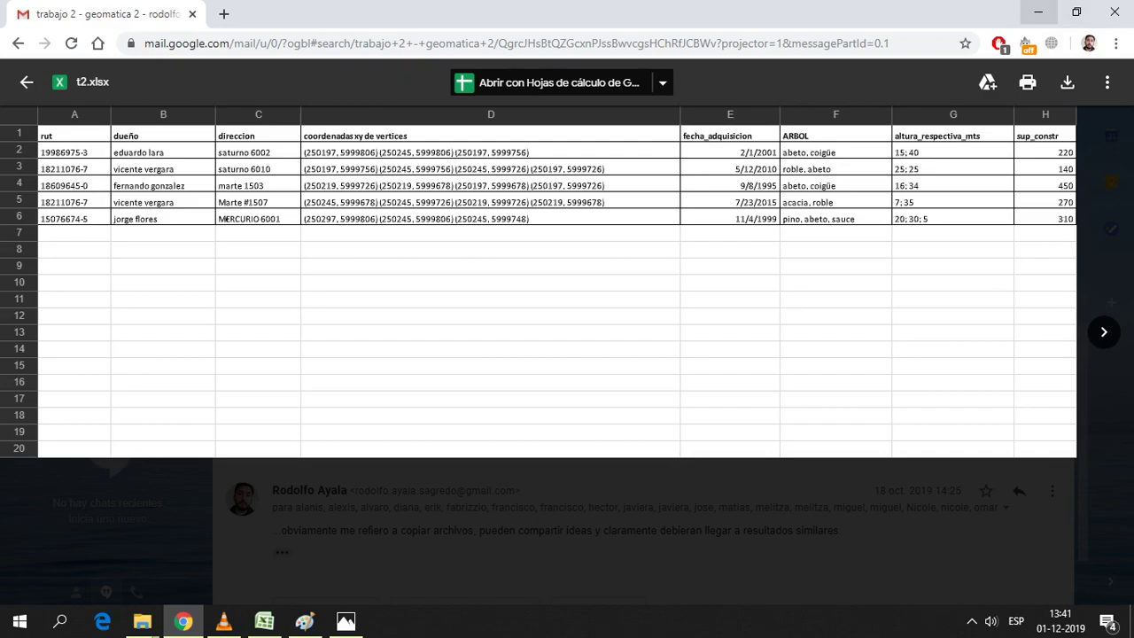
{"action": "left_click", "coordinate": [1038, 12]}
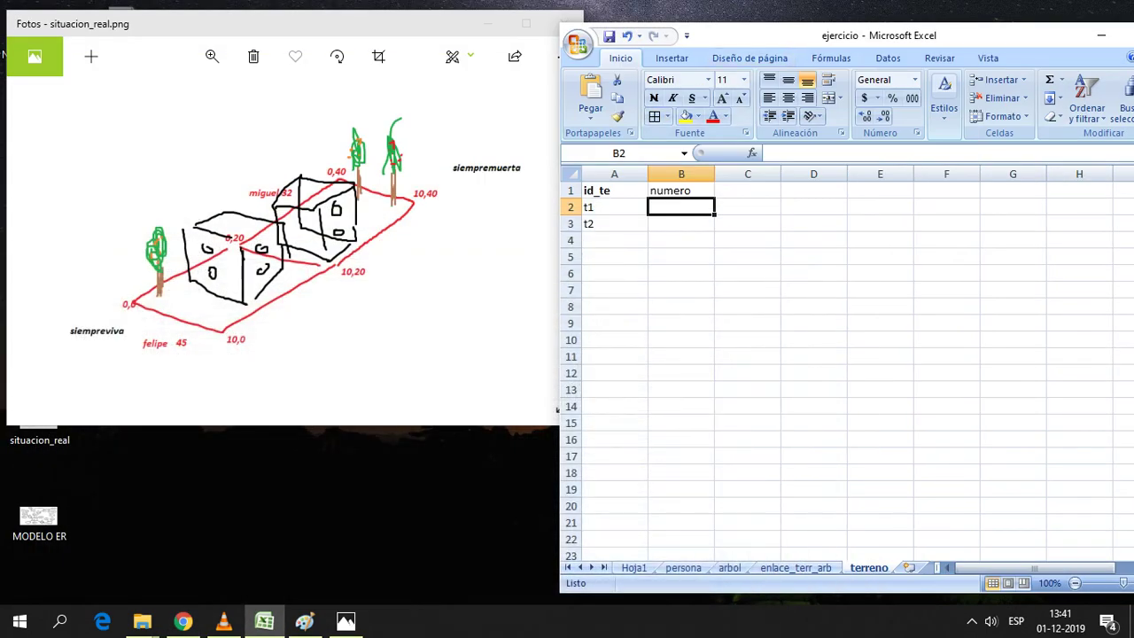
{"action": "left_click", "coordinate": [633, 567]}
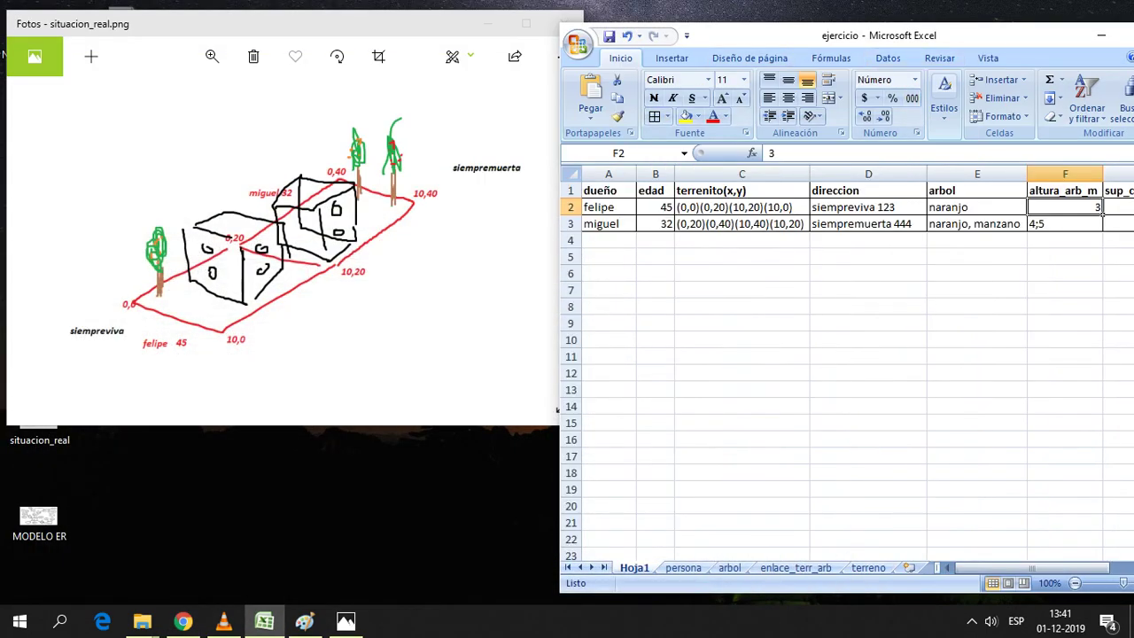
Insert a blank column A before dueño on Hoja1 headed id_te
{"action": "left_click", "coordinate": [609, 206]}
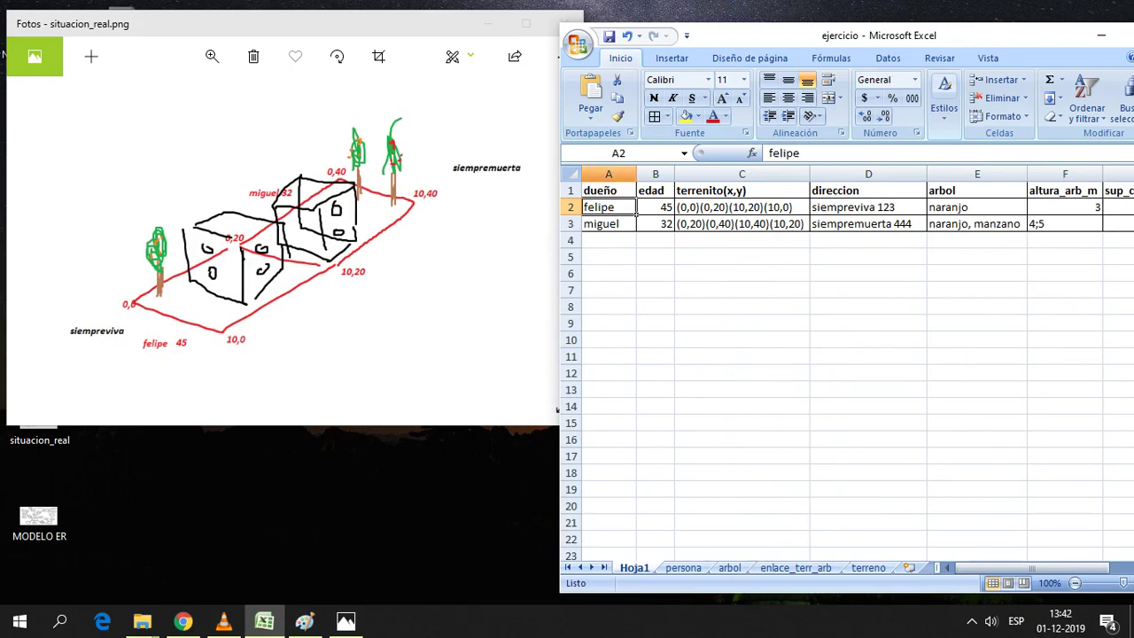
{"action": "right_click", "coordinate": [613, 174]}
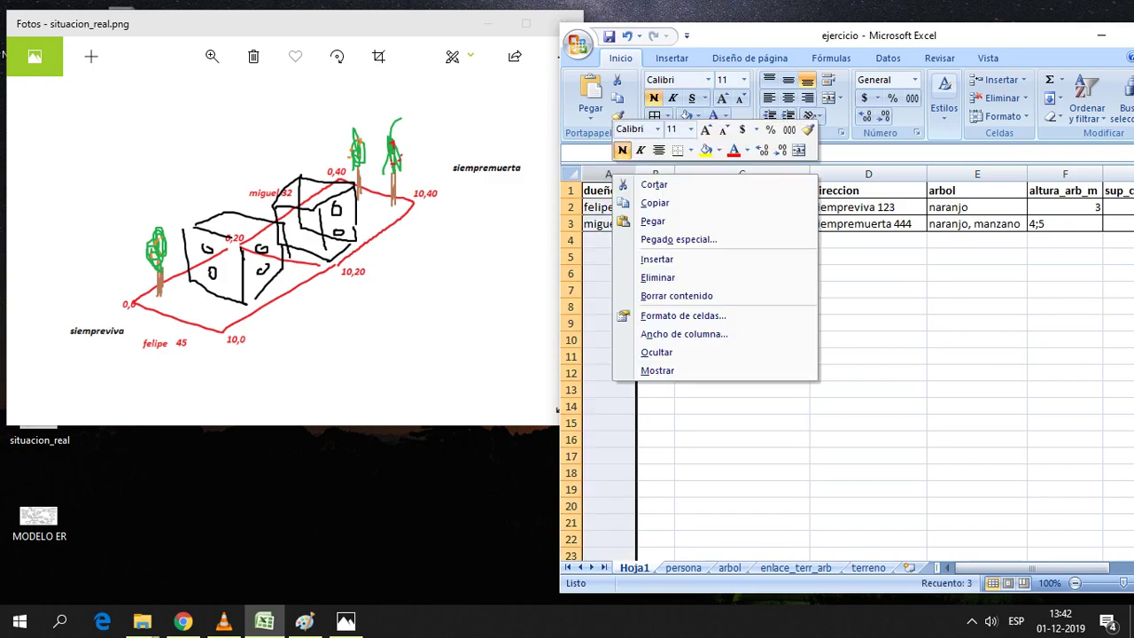
{"action": "left_click", "coordinate": [638, 256]}
{"action": "left_click", "coordinate": [614, 273]}
{"action": "left_click", "coordinate": [645, 194]}
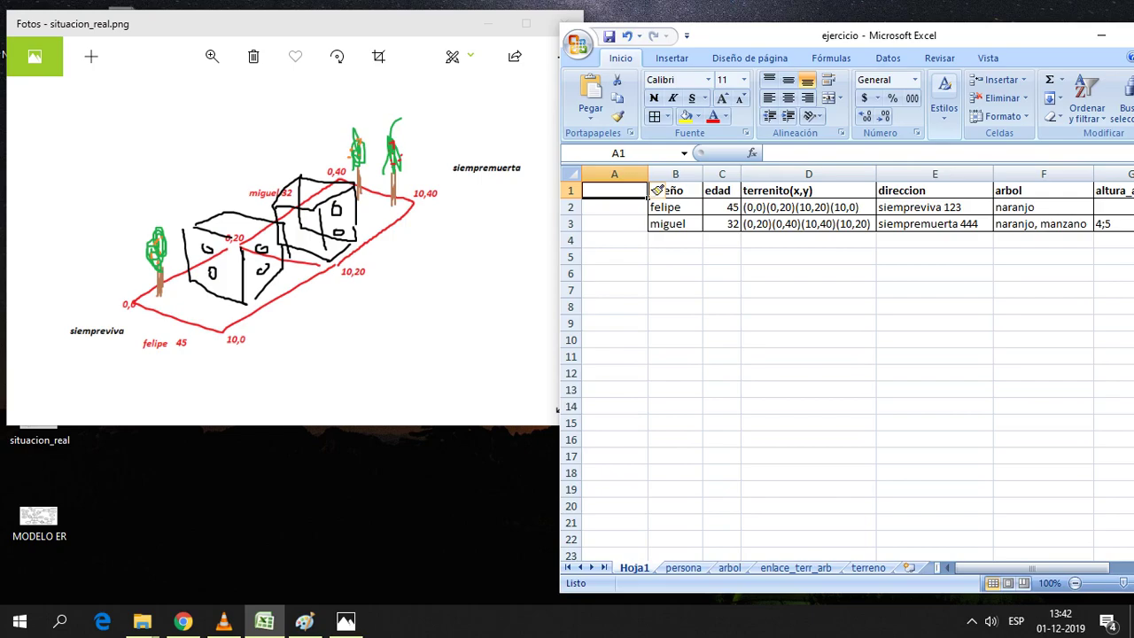
{"action": "type", "text": "tid"}
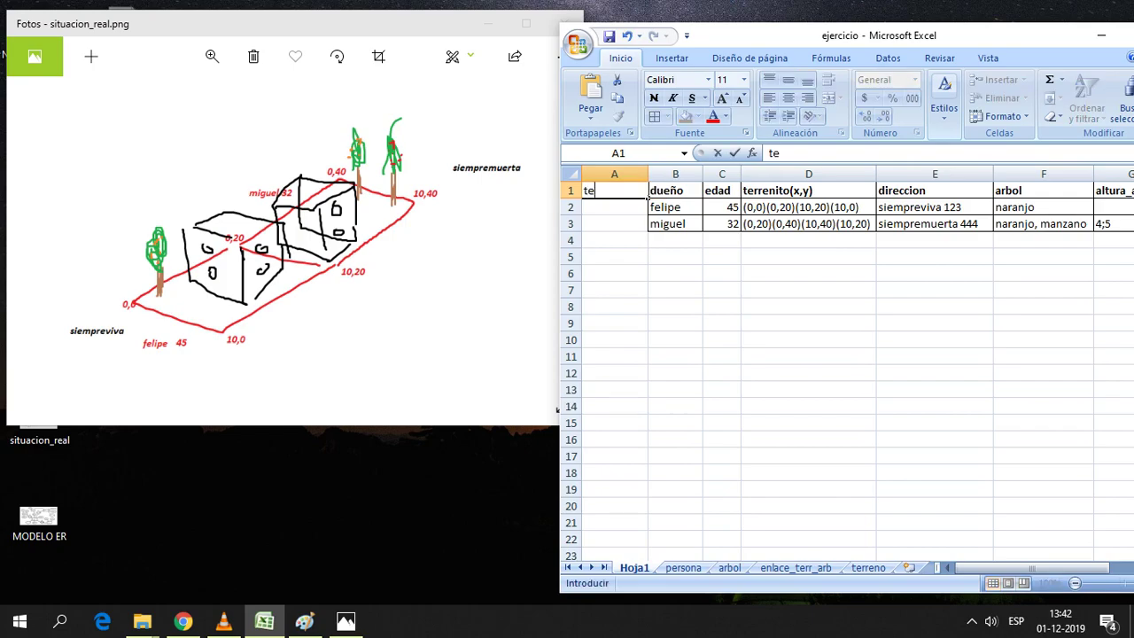
{"action": "key", "text": "BackSpace"}
{"action": "key", "text": "BackSpace"}
{"action": "type", "text": "id_"}
{"action": "type", "text": "te"}
{"action": "left_click", "coordinate": [614, 307]}
Enter t1 for felipe and t2 for miguel, then narrow the id_te column
{"action": "left_click", "coordinate": [621, 207]}
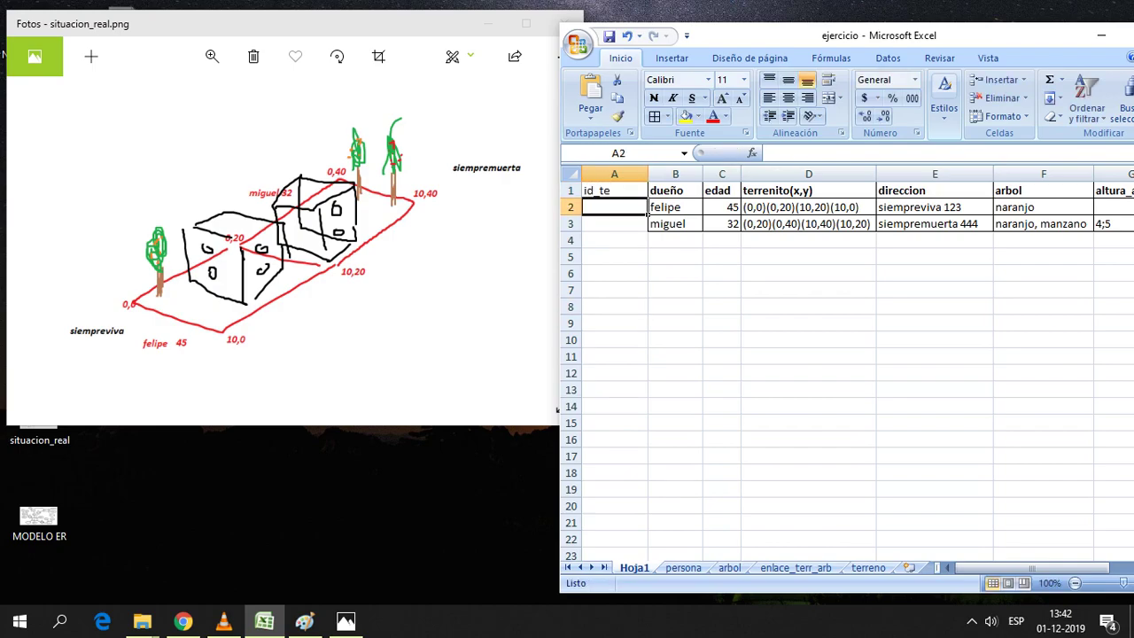
{"action": "type", "text": "t1"}
{"action": "key", "text": "Return"}
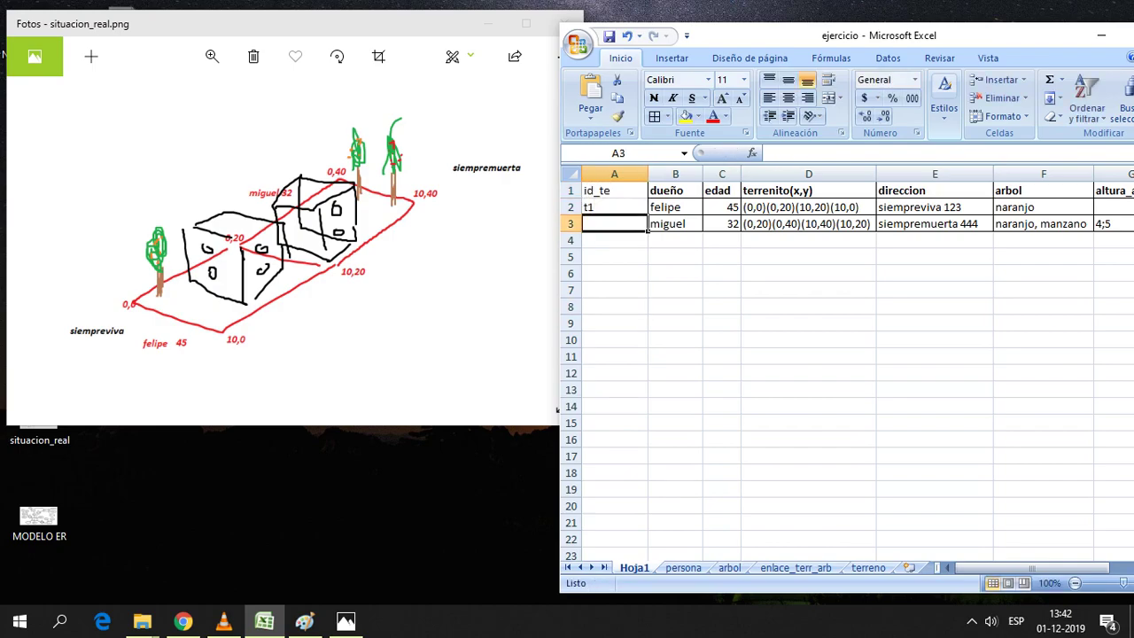
{"action": "type", "text": "t2"}
{"action": "left_click", "coordinate": [675, 307]}
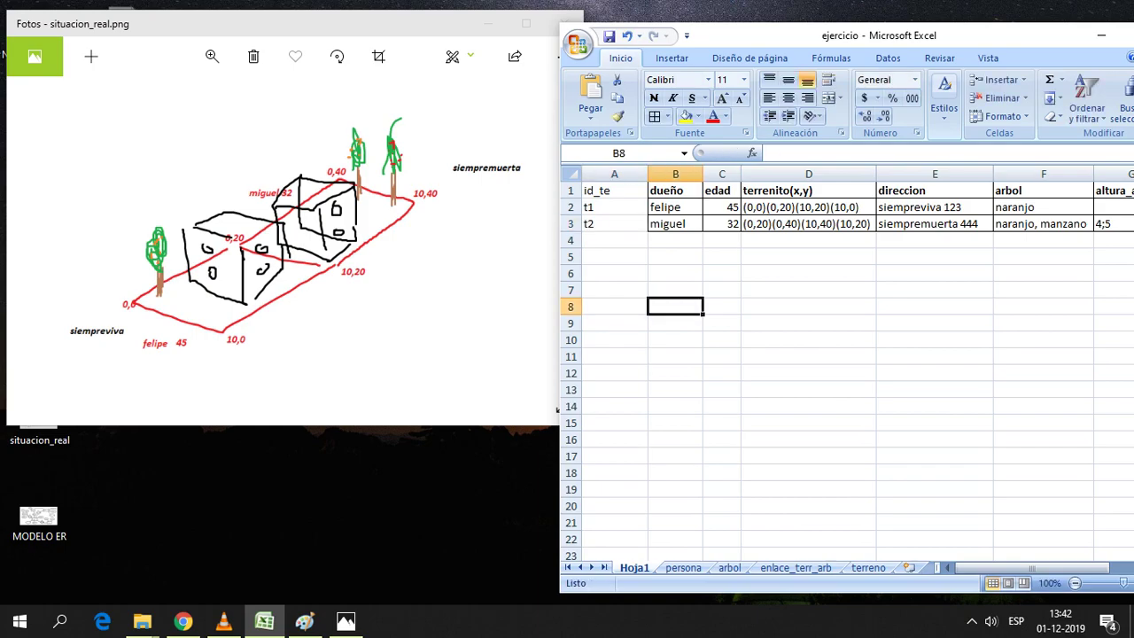
{"action": "left_click_drag", "start_coordinate": [615, 190], "coordinate": [615, 224]}
{"action": "left_click_drag", "start_coordinate": [648, 173], "coordinate": [620, 174]}
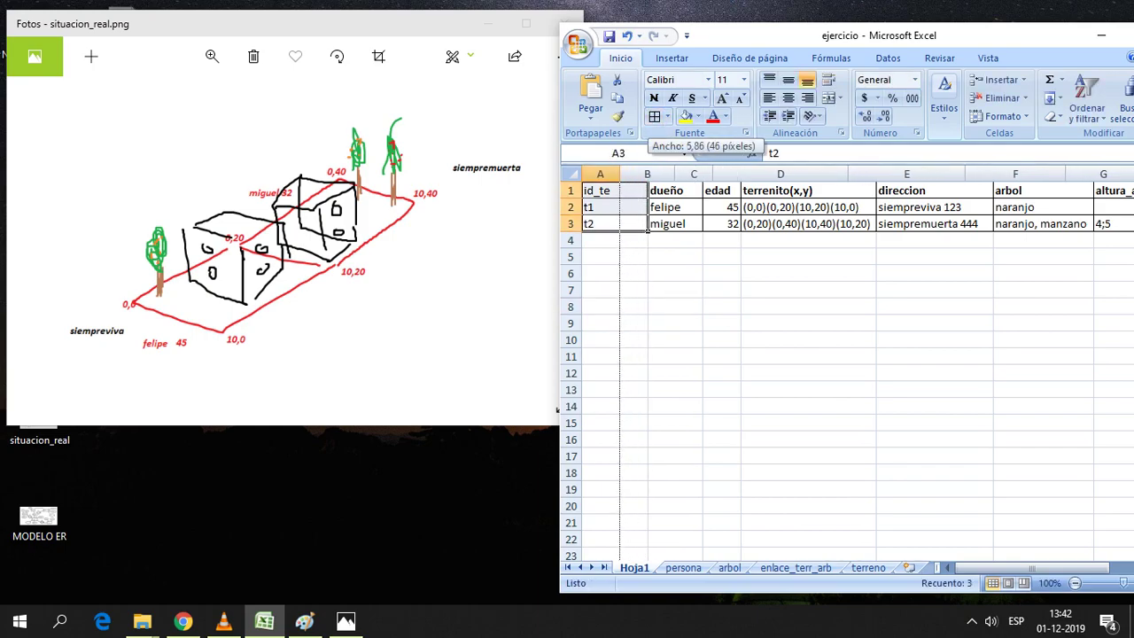
{"action": "left_click", "coordinate": [780, 273]}
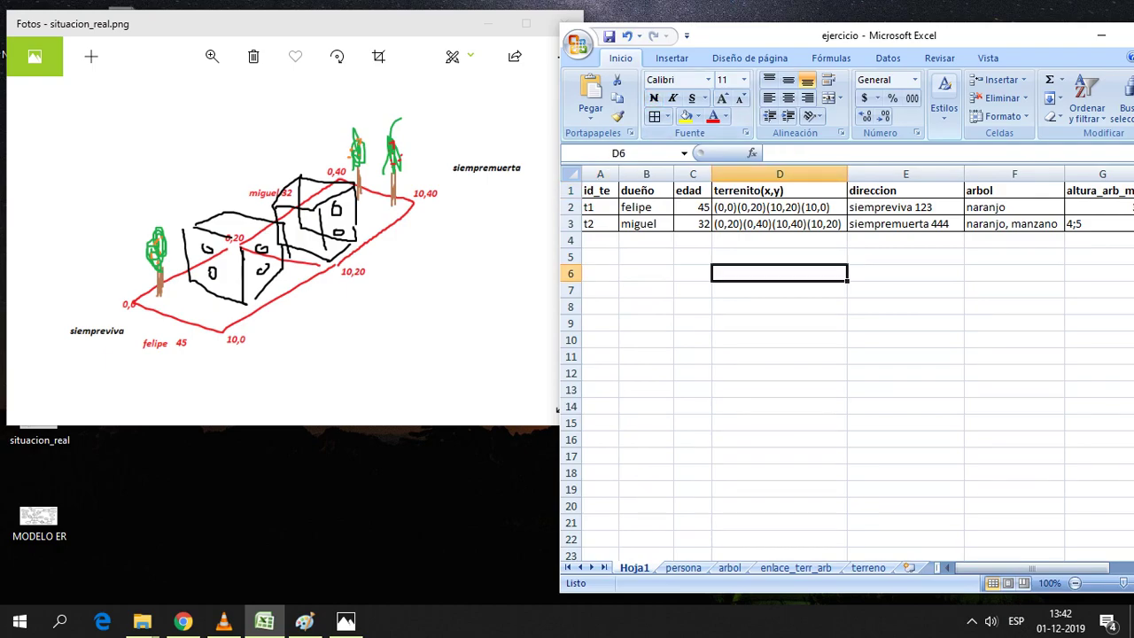
{"action": "left_click", "coordinate": [611, 211]}
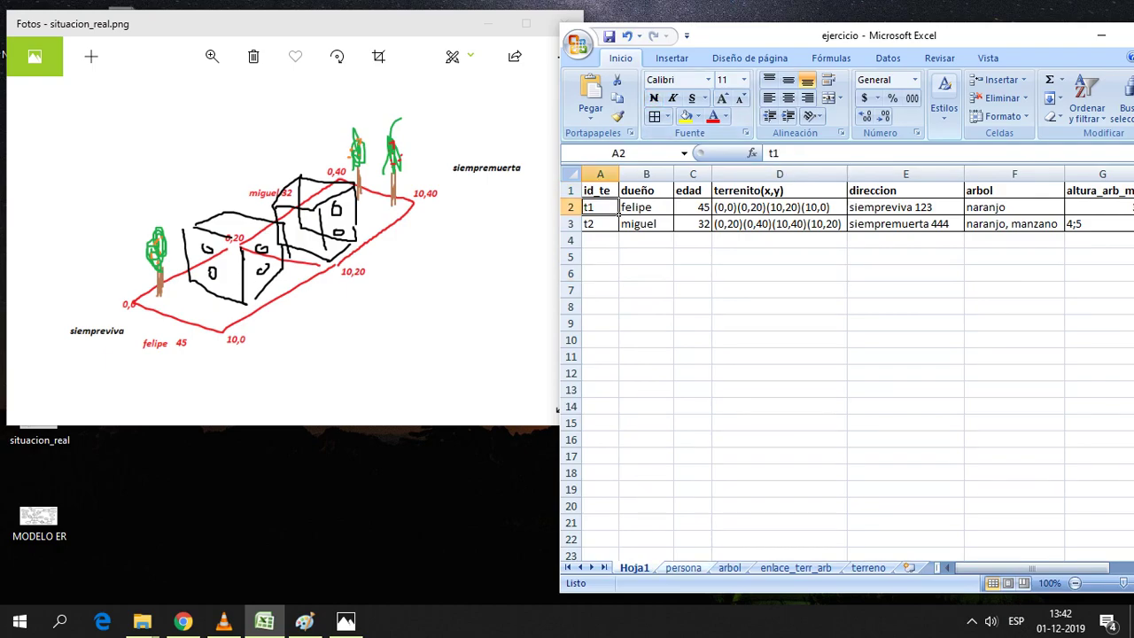
Enter numero 123 for t1 and 444 for t2 on the terreno sheet
{"action": "left_click", "coordinate": [869, 568]}
{"action": "type", "text": "123"}
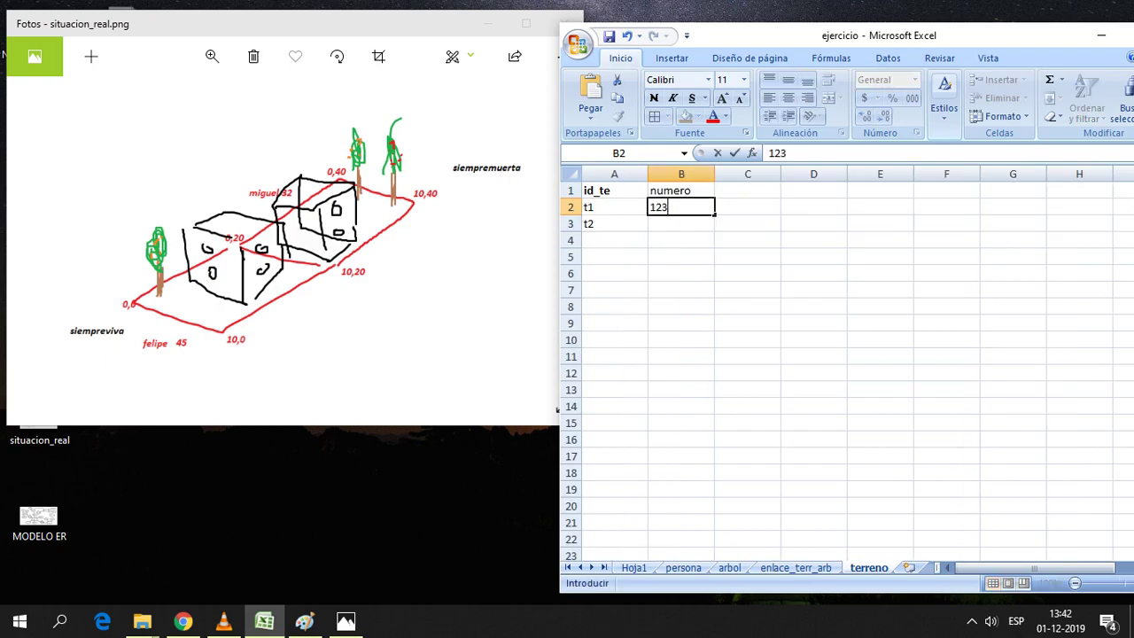
{"action": "left_click", "coordinate": [635, 568]}
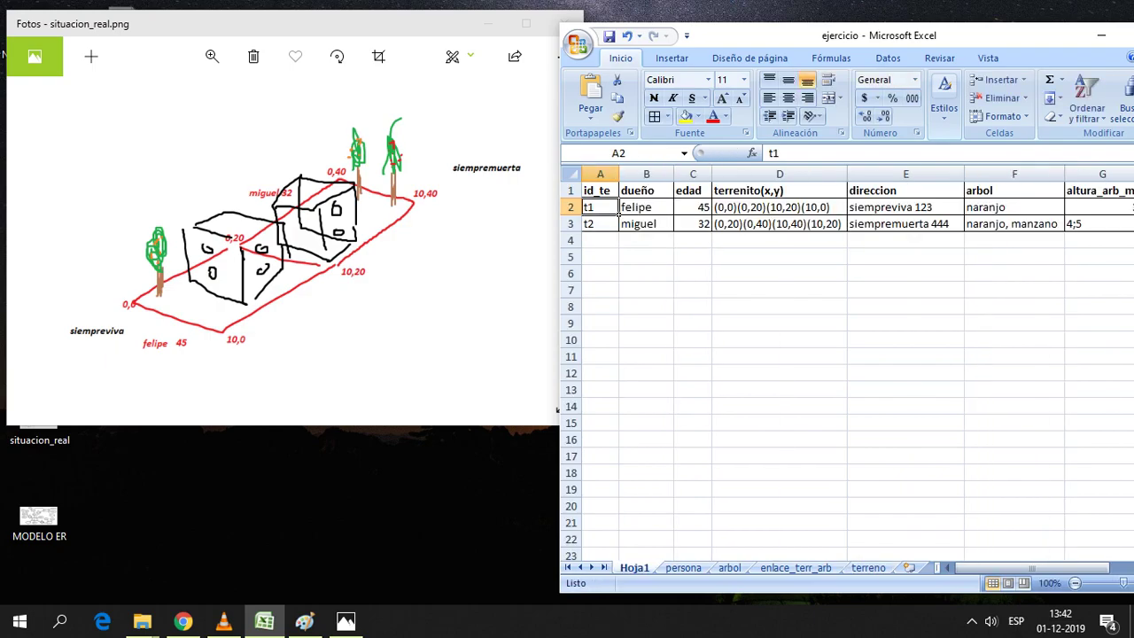
{"action": "left_click", "coordinate": [869, 568]}
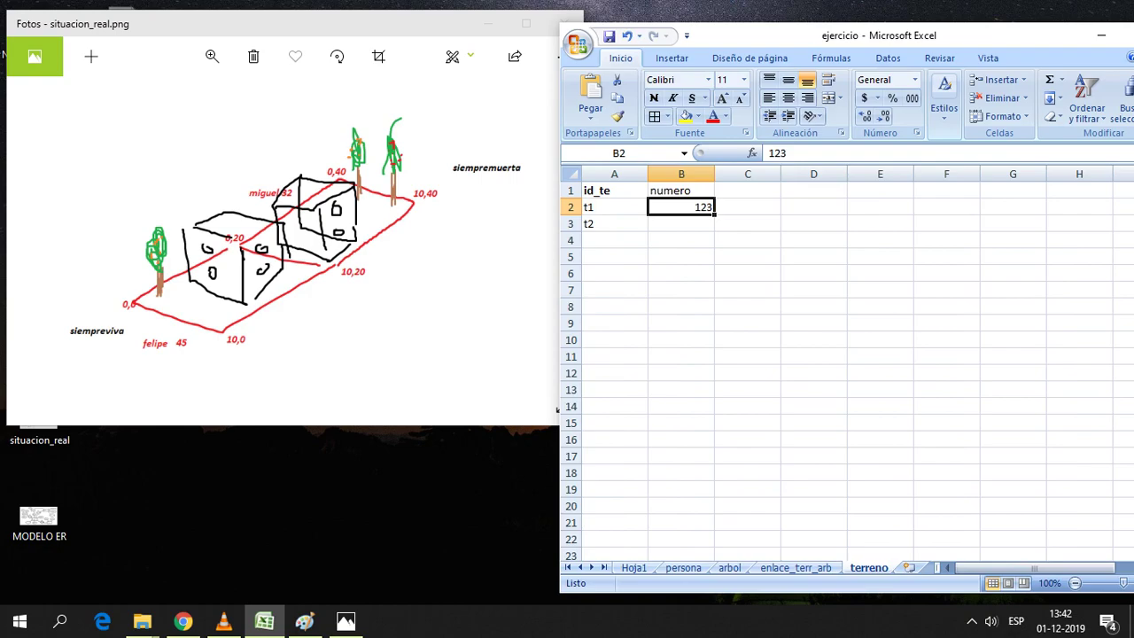
{"action": "left_click", "coordinate": [680, 223]}
{"action": "type", "text": "444"}
{"action": "left_click", "coordinate": [681, 273]}
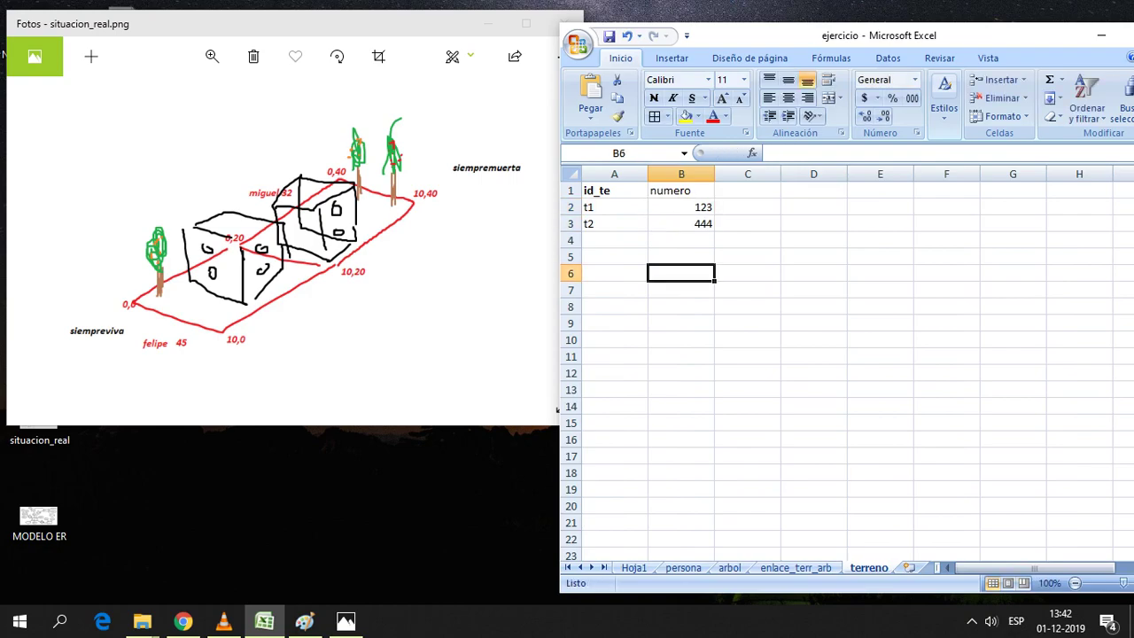
Narrow column A, add All Borders to A1:B3 and bold the numero heading
{"action": "mouse_move", "coordinate": [647, 173]}
{"action": "left_mouse_down"}
{"action": "mouse_move", "coordinate": [624, 174]}
{"action": "mouse_move", "coordinate": [674, 173]}
{"action": "left_mouse_up"}
{"action": "left_click_drag", "start_coordinate": [648, 224], "coordinate": [603, 190]}
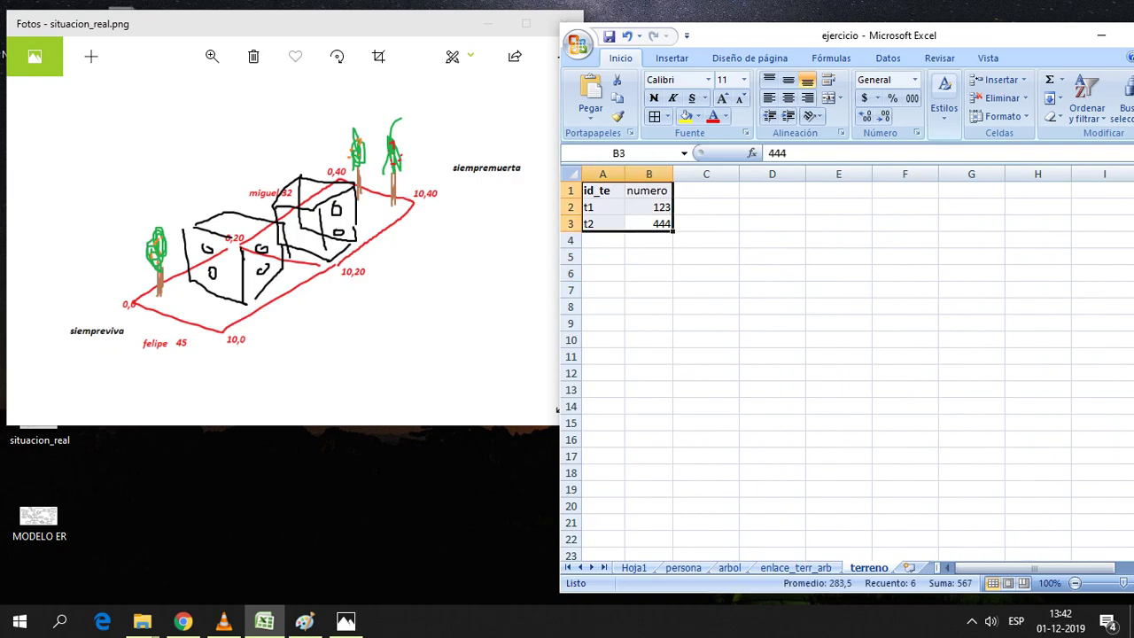
{"action": "left_click", "coordinate": [656, 116]}
{"action": "left_click", "coordinate": [649, 273]}
{"action": "left_click", "coordinate": [649, 190]}
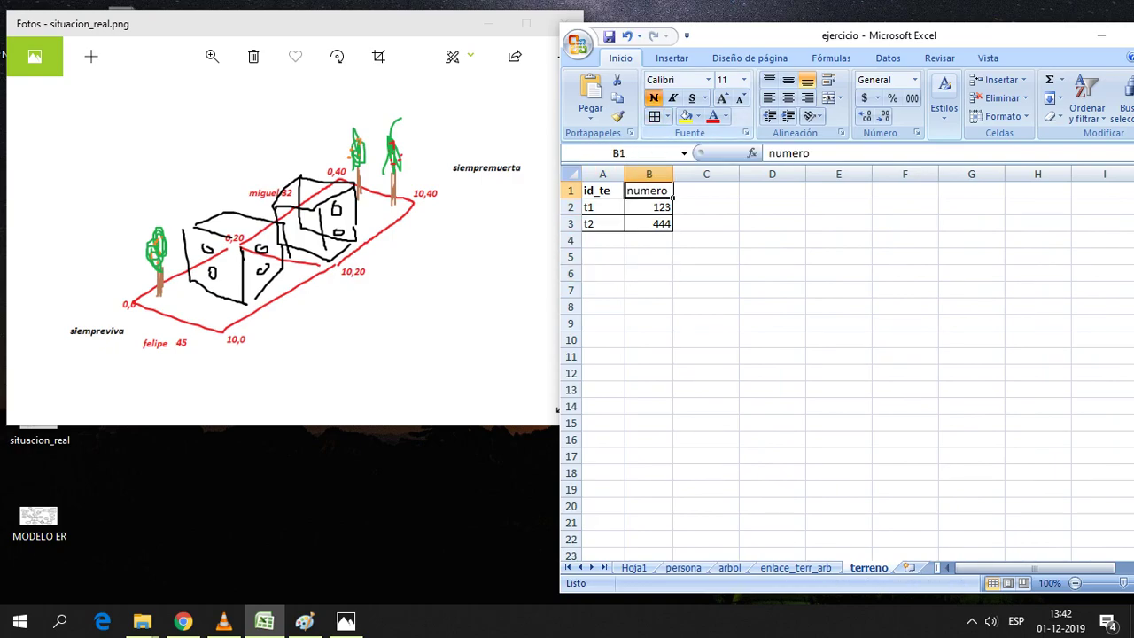
{"action": "left_click", "coordinate": [653, 98]}
{"action": "left_click", "coordinate": [649, 273]}
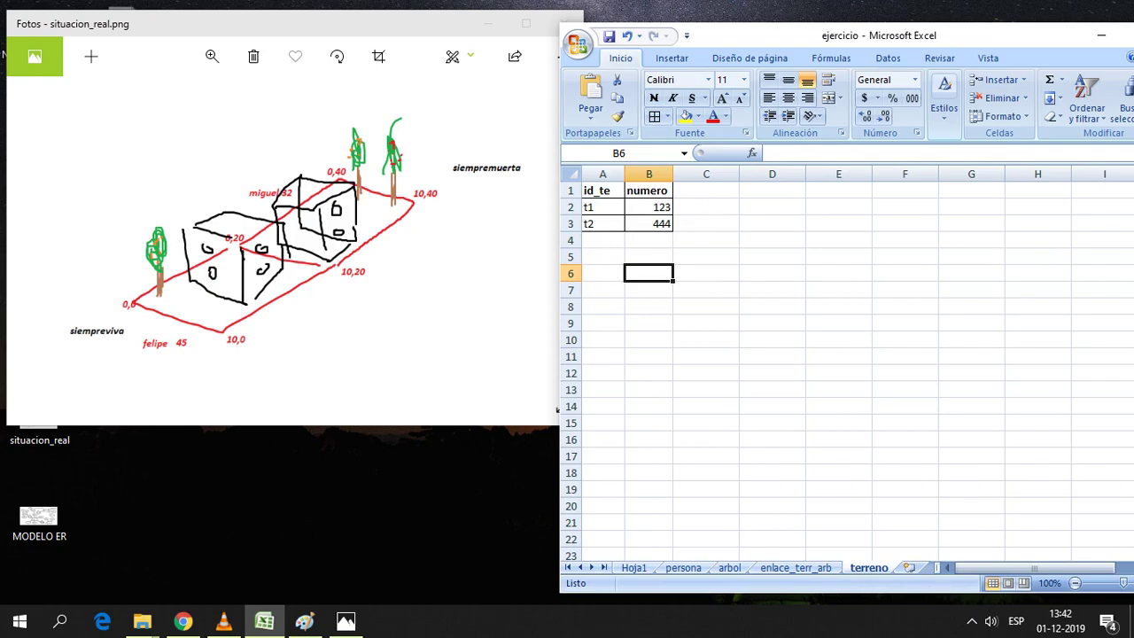
{"action": "left_click", "coordinate": [706, 305]}
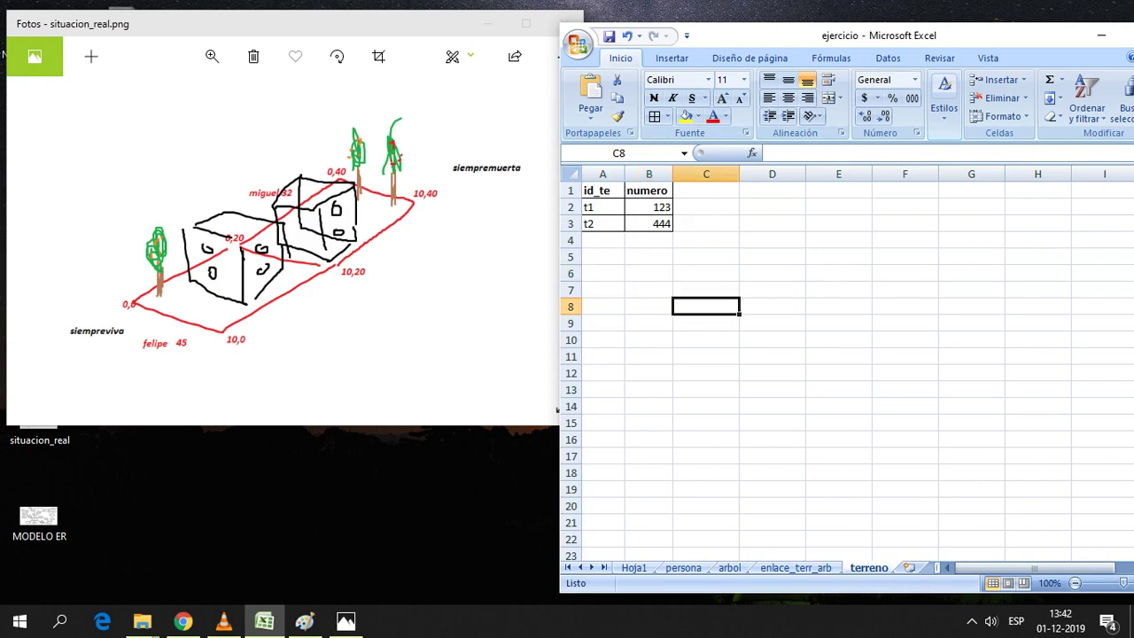
{"action": "left_click", "coordinate": [557, 409]}
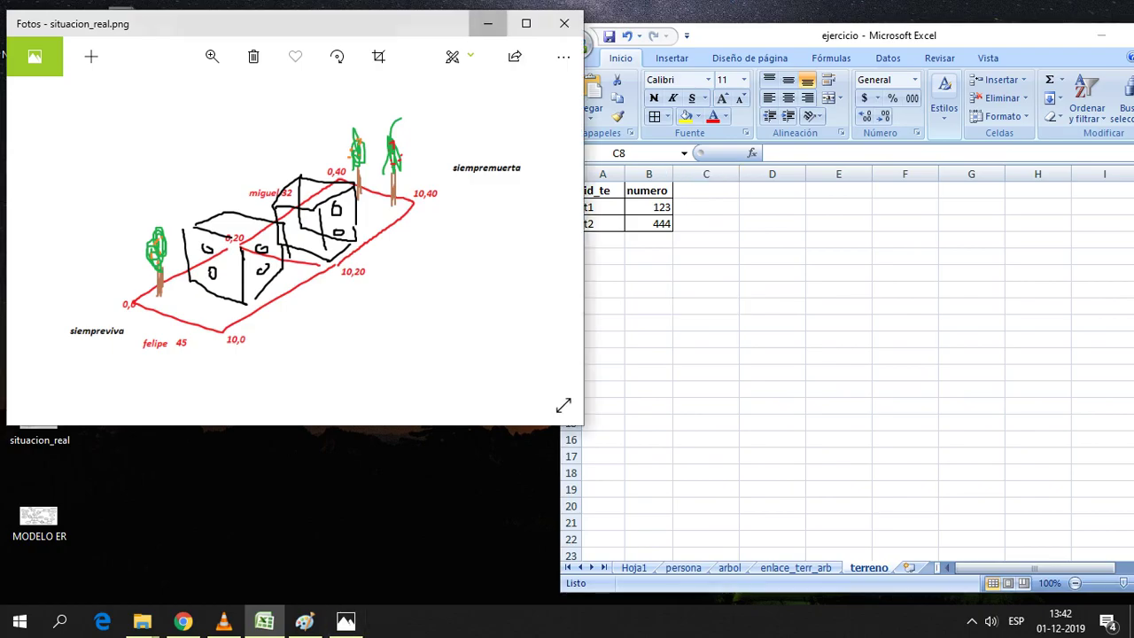
Close the situacion_real picture, show the MODELO ER diagram, and select C1 on terreno
{"action": "key", "text": "alt+F4"}
{"action": "left_click", "coordinate": [345, 620]}
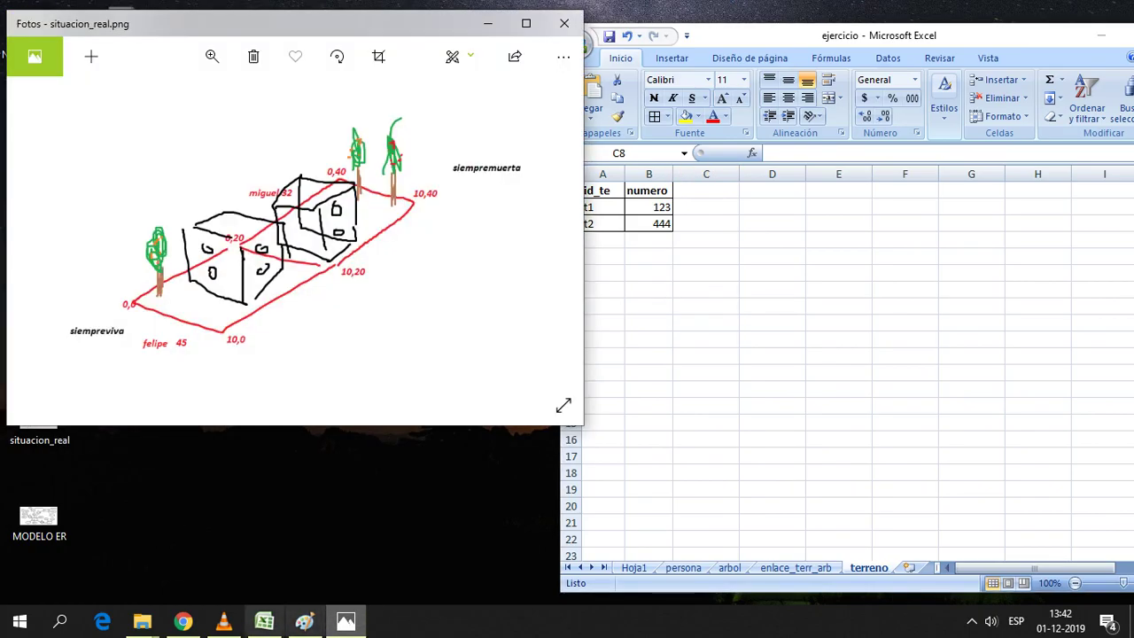
{"action": "left_click", "coordinate": [304, 620]}
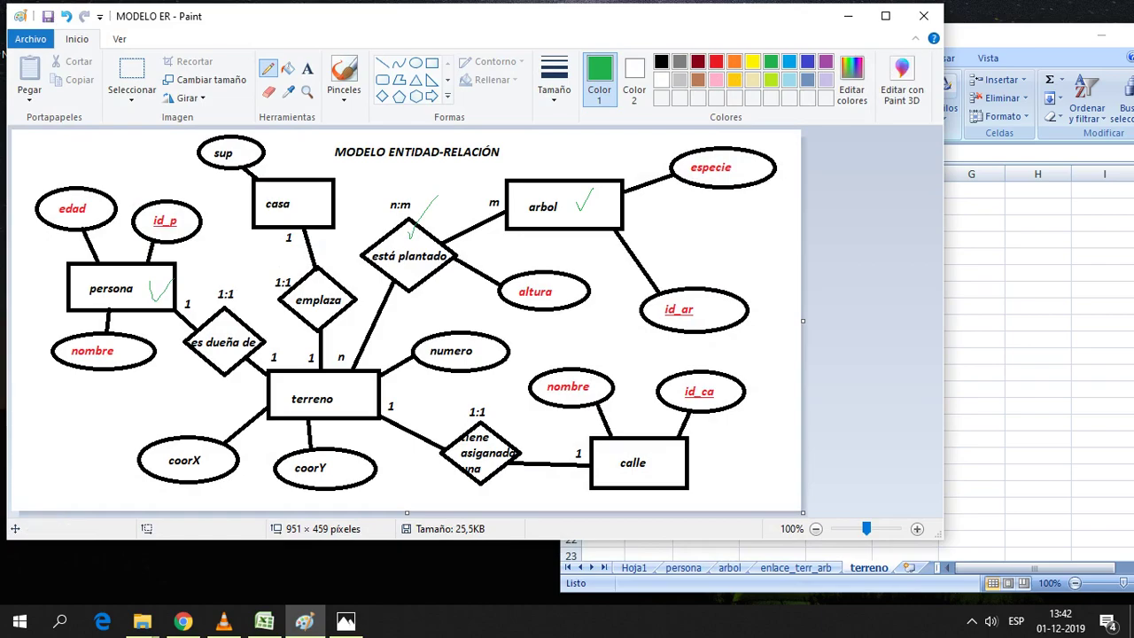
{"action": "left_click", "coordinate": [1019, 337]}
{"action": "left_click", "coordinate": [707, 190]}
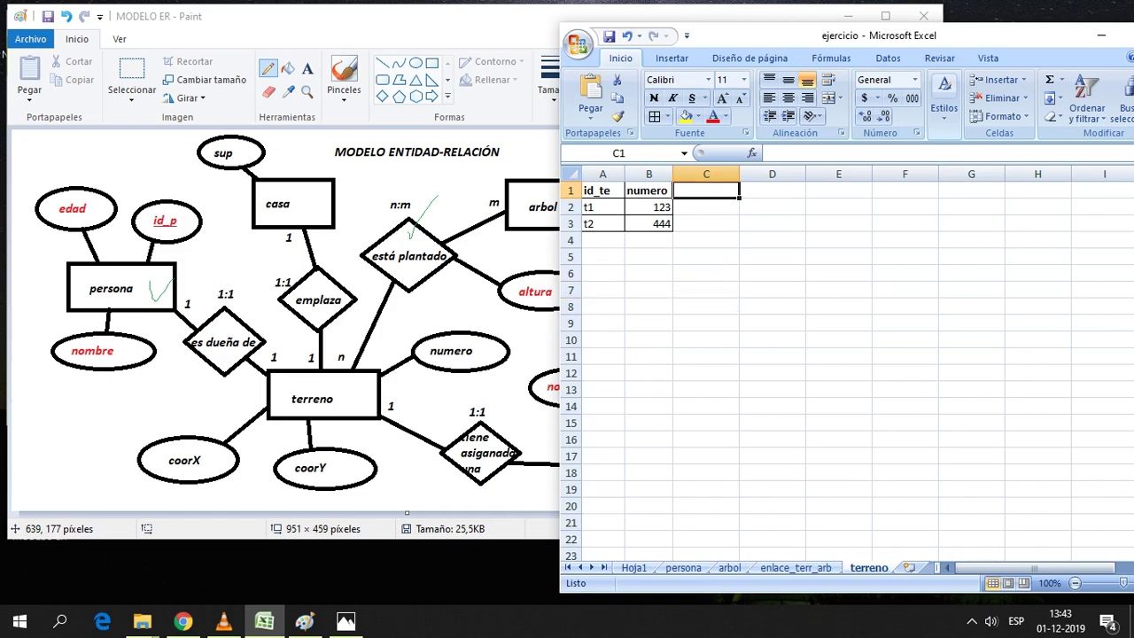
Type cooX and cooY headings in C1 and D1 of the terreno table
{"action": "type", "text": "cooX"}
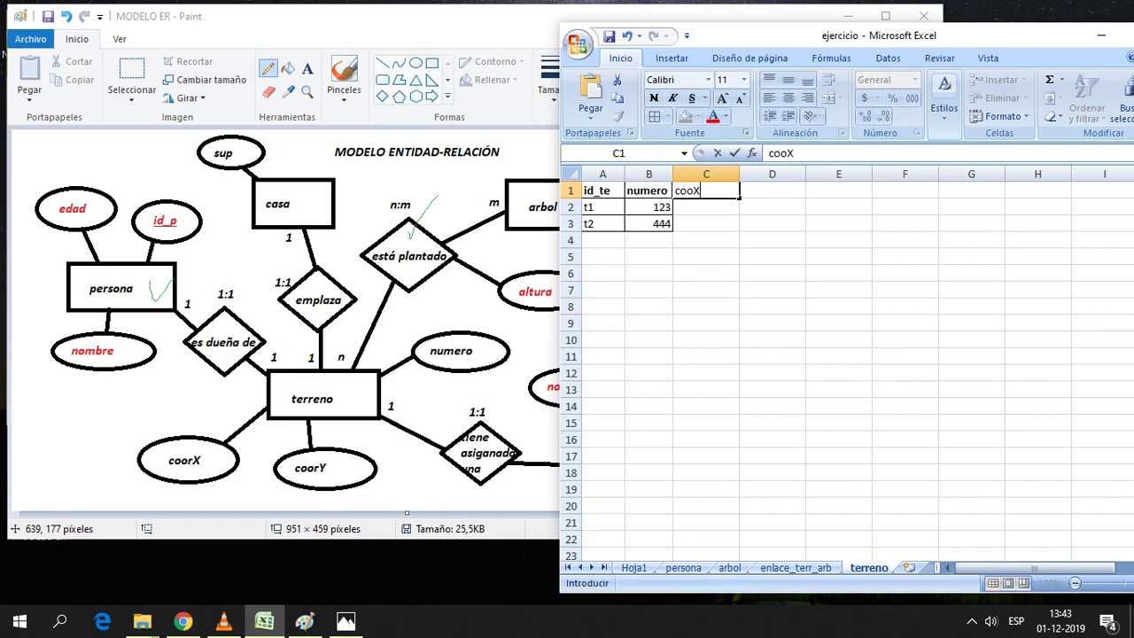
{"action": "key", "text": "Tab"}
{"action": "type", "text": "coo"}
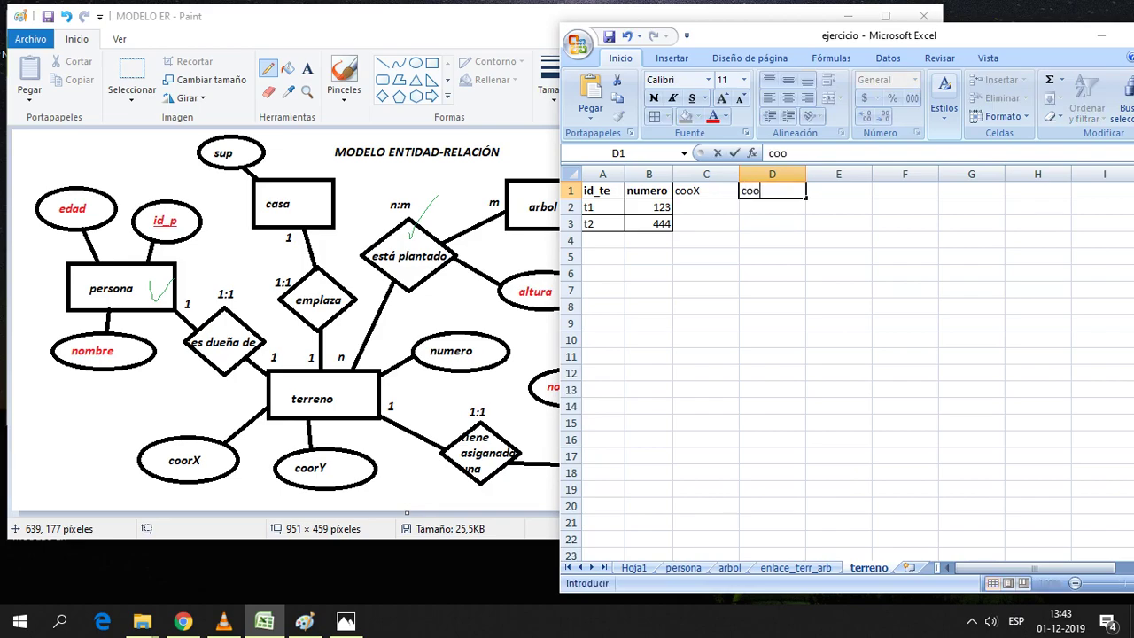
{"action": "type", "text": "Y"}
{"action": "left_click", "coordinate": [838, 306]}
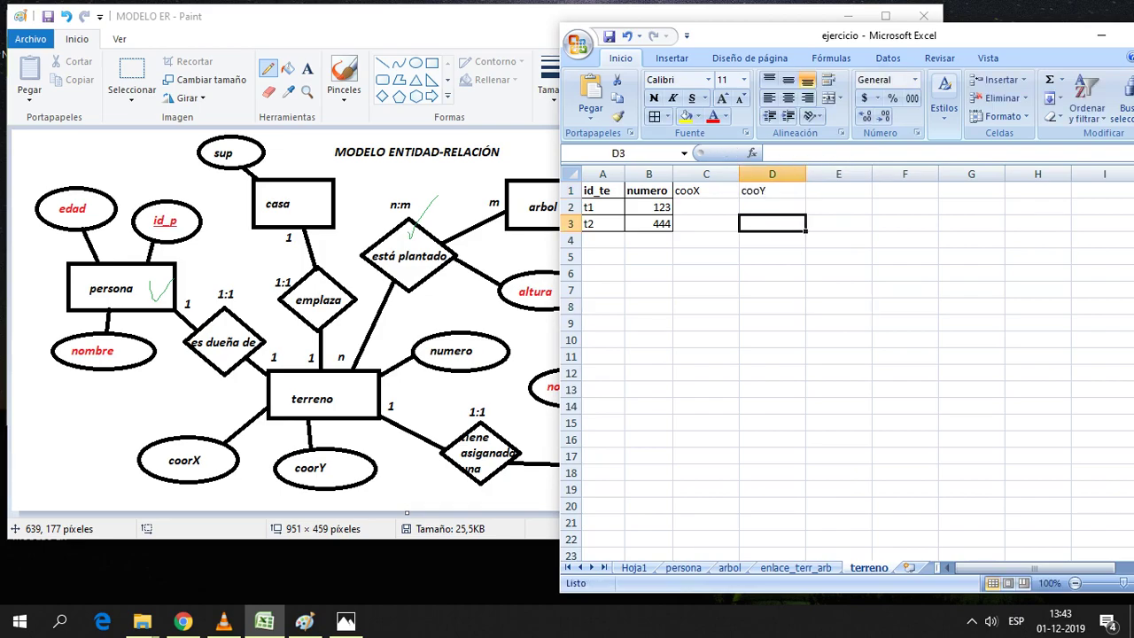
Add All Borders to C1:D3, bold the cooX and cooY headings, then view Hoja1
{"action": "left_click_drag", "start_coordinate": [771, 224], "coordinate": [705, 190]}
{"action": "left_click", "coordinate": [654, 116]}
{"action": "left_click", "coordinate": [705, 306]}
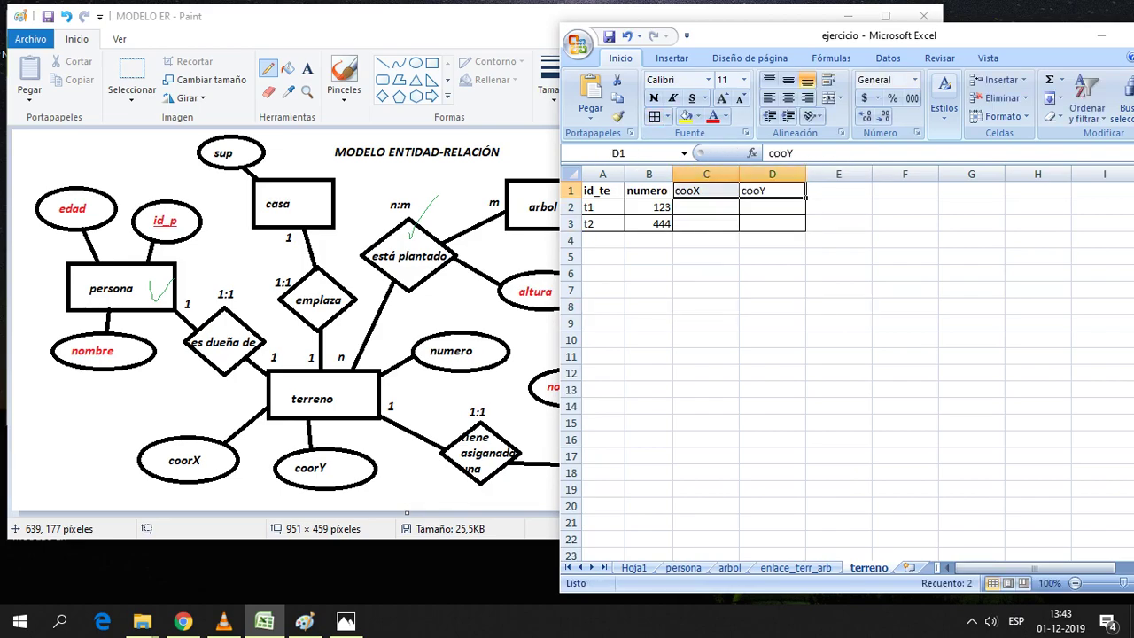
{"action": "left_click", "coordinate": [654, 97]}
{"action": "left_click", "coordinate": [772, 306]}
{"action": "left_click", "coordinate": [705, 206]}
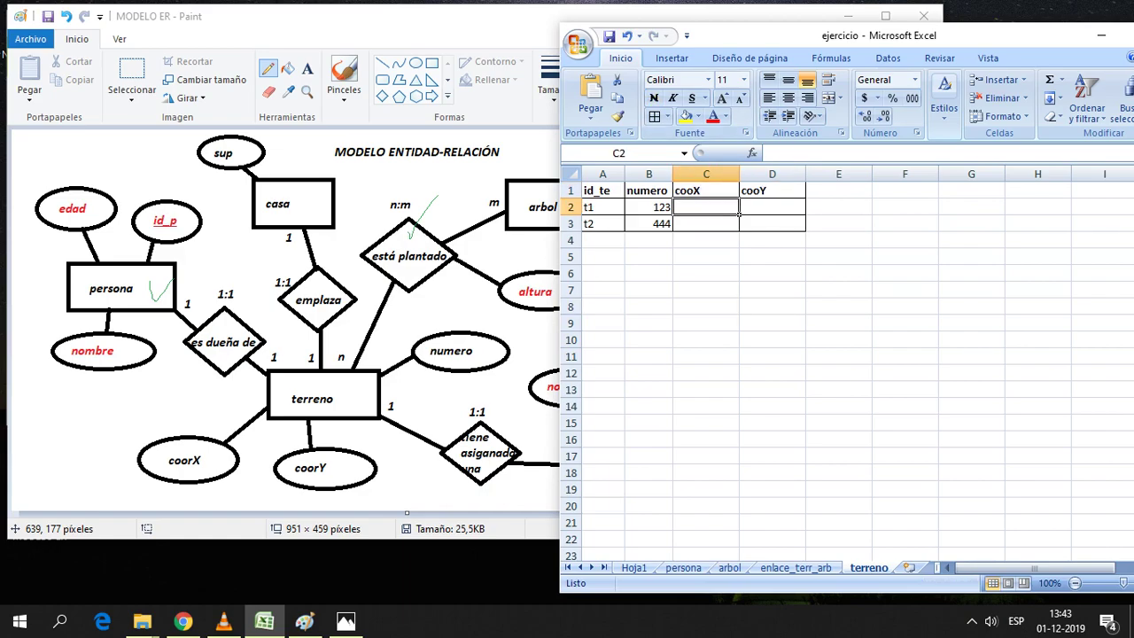
{"action": "left_click", "coordinate": [635, 567]}
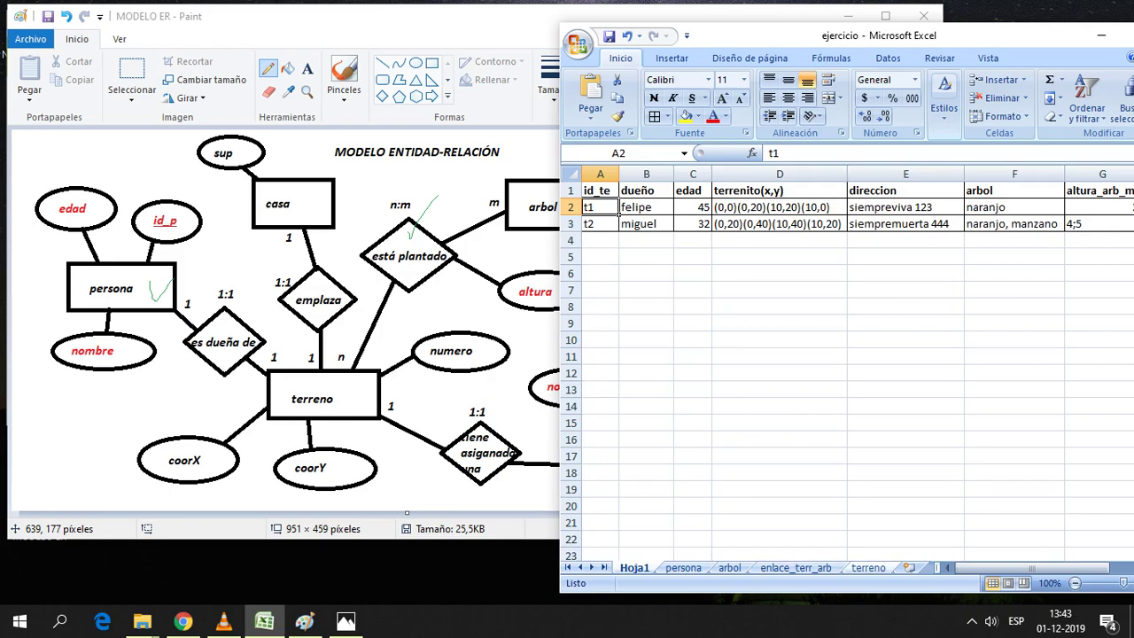
On the terreno sheet, enter 0 as t1's cooX and cooY in C2 and D2
{"action": "left_click", "coordinate": [868, 567]}
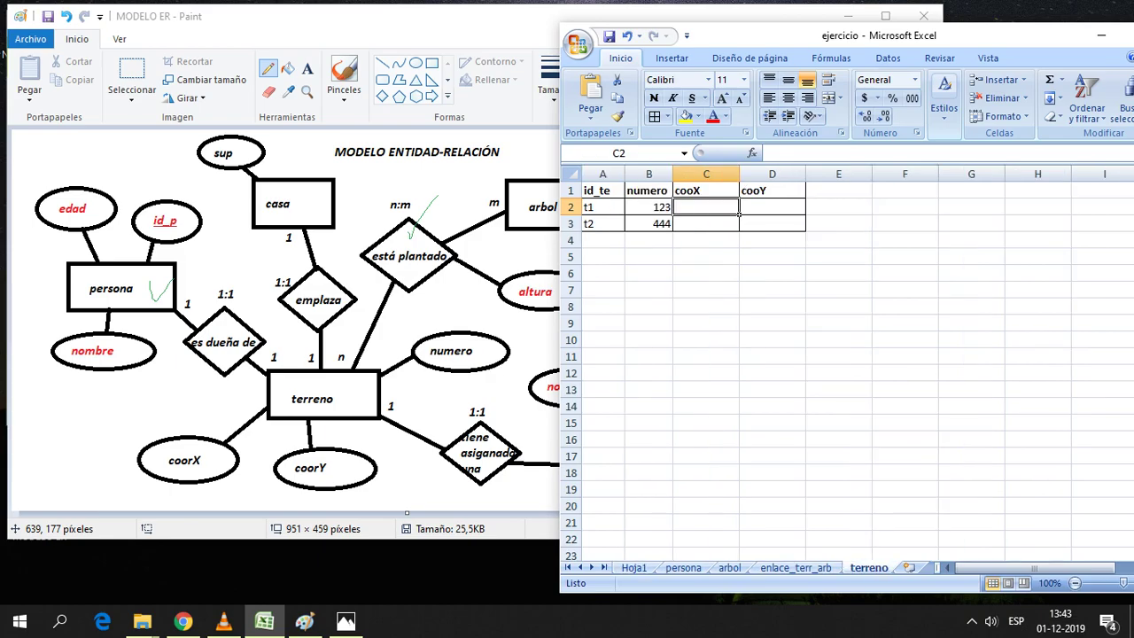
{"action": "type", "text": "1"}
{"action": "key", "text": "BackSpace"}
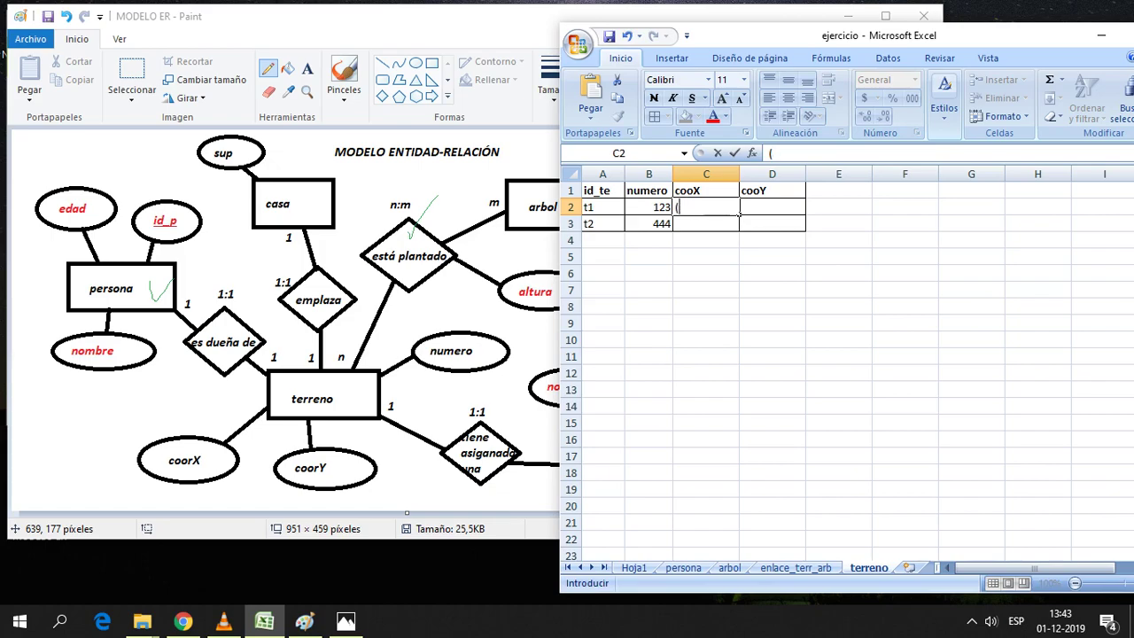
{"action": "type", "text": "0"}
{"action": "left_click", "coordinate": [772, 273]}
{"action": "left_click", "coordinate": [773, 209]}
{"action": "type", "text": "0"}
{"action": "left_click", "coordinate": [772, 307]}
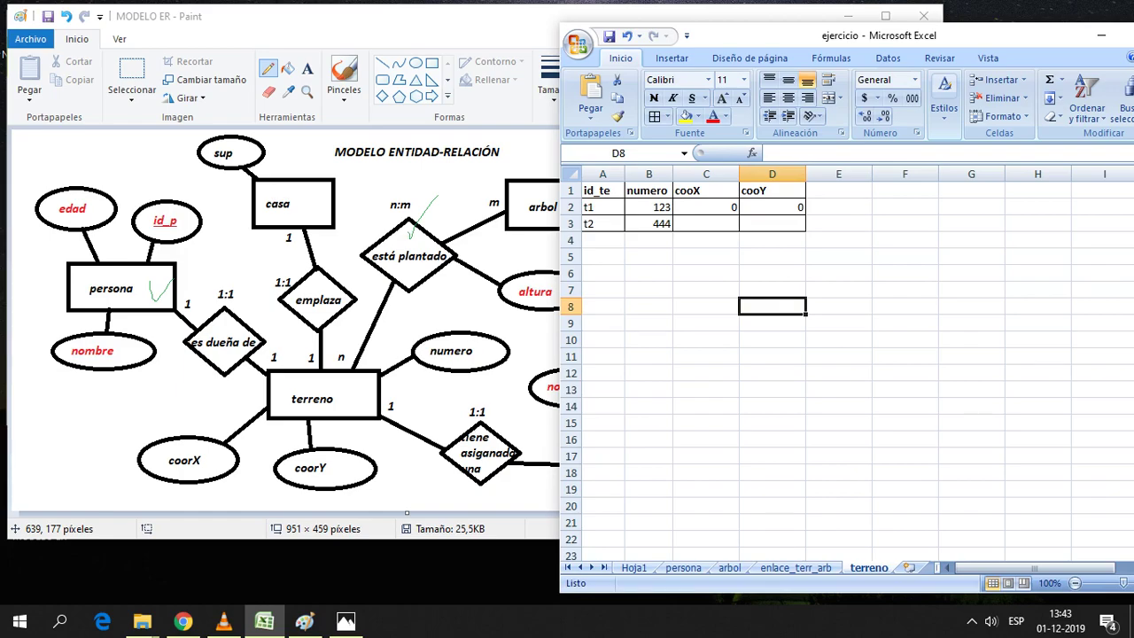
Insert three blank rows at row 3, above t2
{"action": "right_click", "coordinate": [572, 224]}
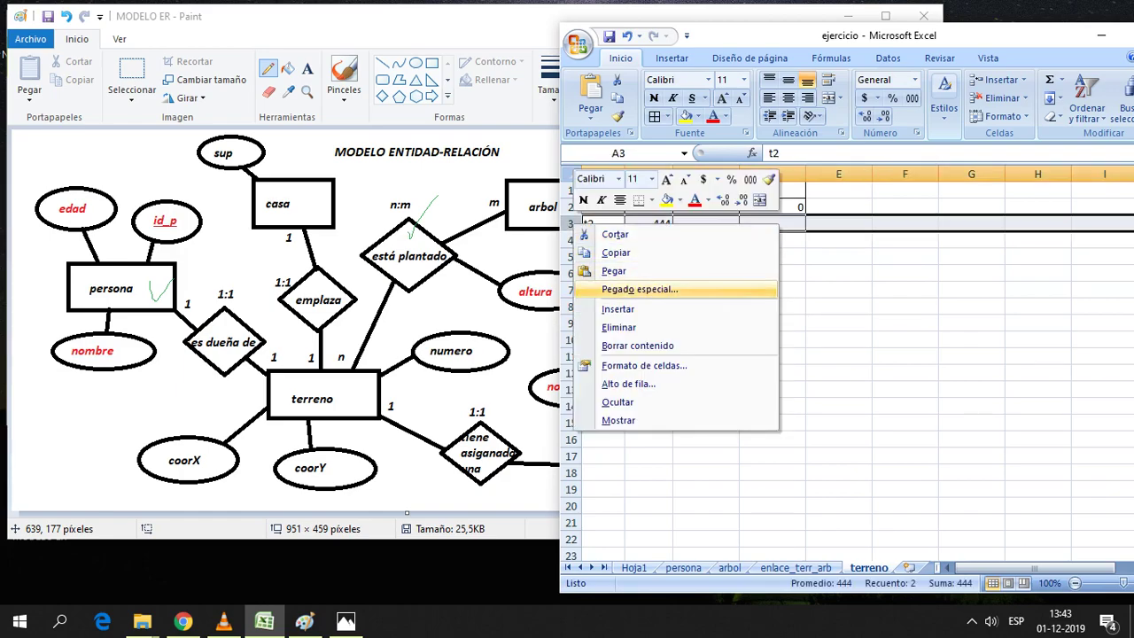
{"action": "left_click", "coordinate": [623, 309]}
{"action": "right_click", "coordinate": [572, 223]}
{"action": "left_click", "coordinate": [623, 309]}
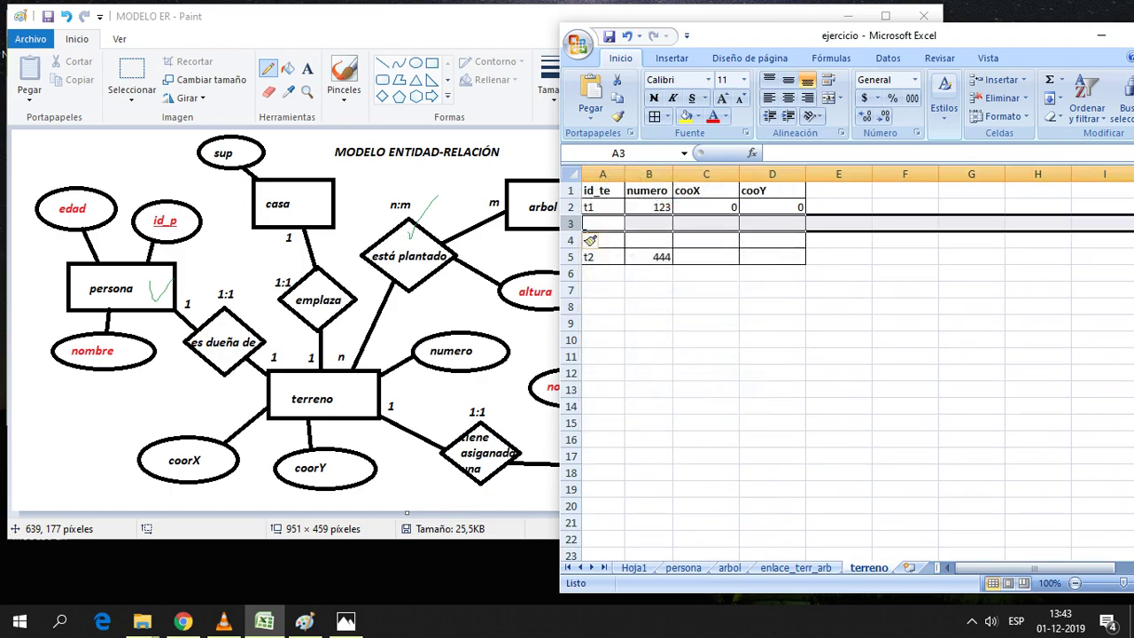
{"action": "right_click", "coordinate": [575, 223]}
{"action": "left_click", "coordinate": [623, 309]}
Enter t1's second coordinate pair, 0 and 20, in C3:D3, checking Hoja1's originals
{"action": "left_click", "coordinate": [706, 223]}
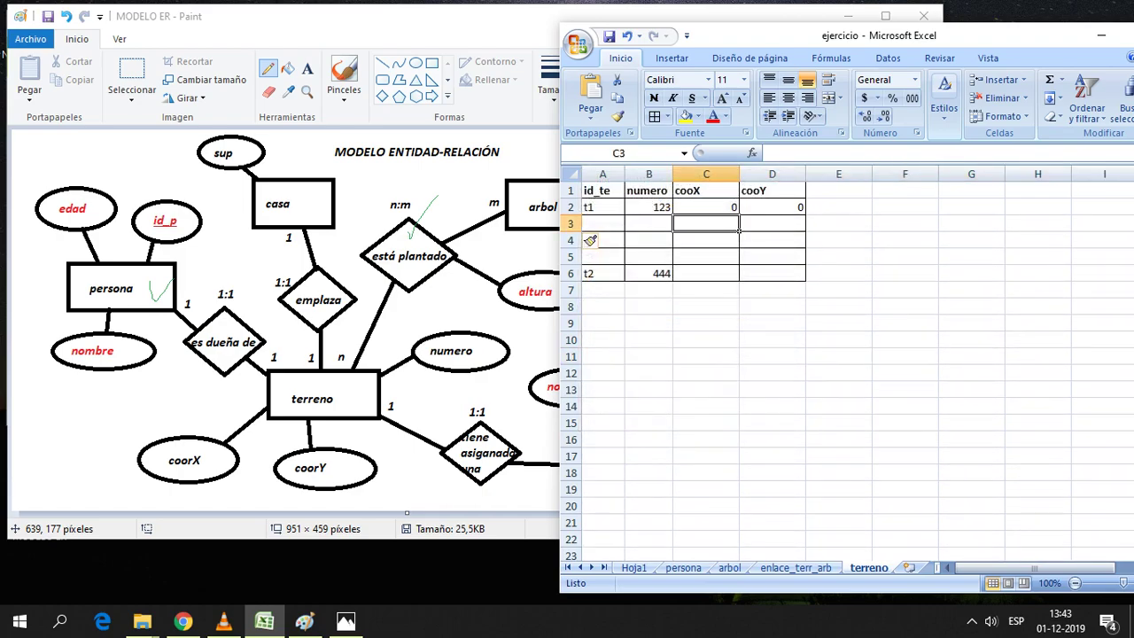
{"action": "left_click", "coordinate": [634, 567]}
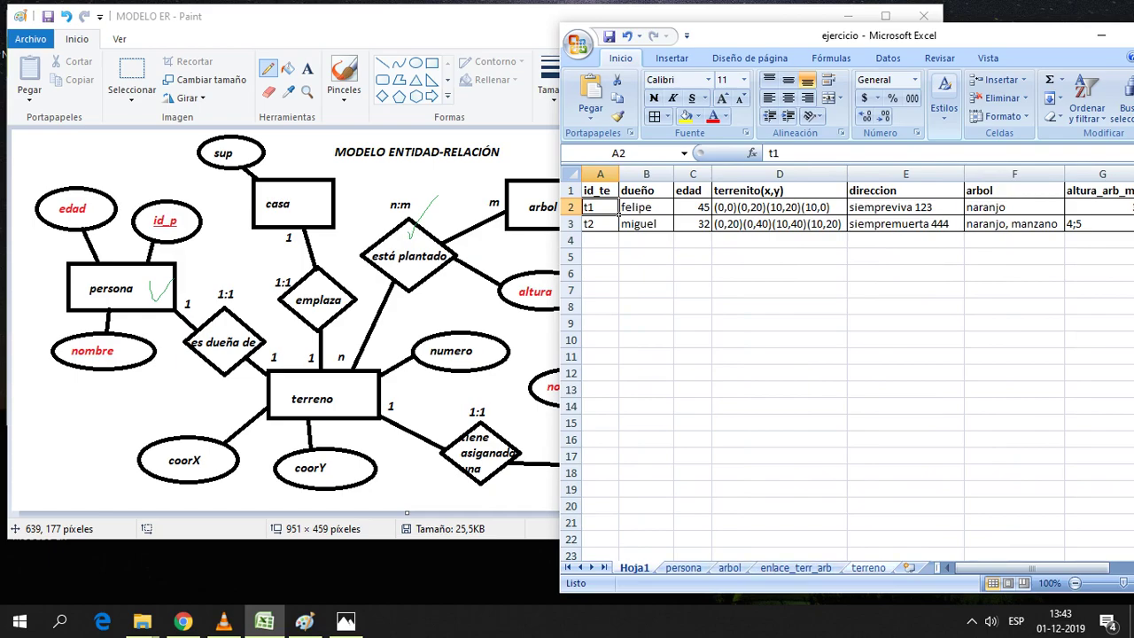
{"action": "left_click", "coordinate": [868, 568]}
{"action": "type", "text": "0"}
{"action": "key", "text": "Tab"}
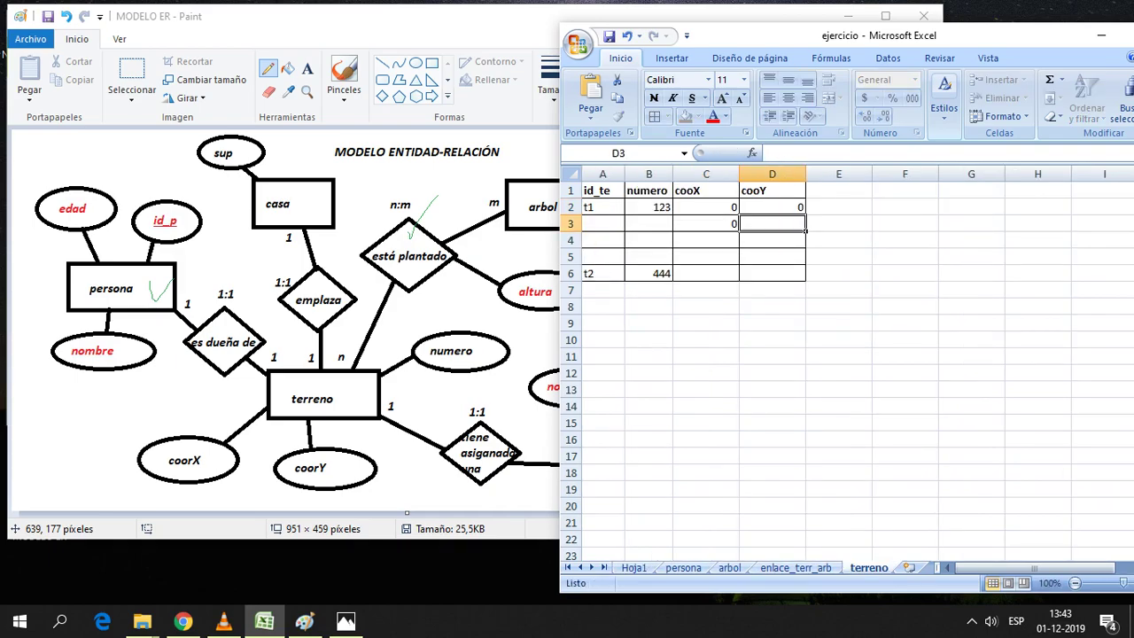
{"action": "type", "text": "20"}
{"action": "key", "text": "Return"}
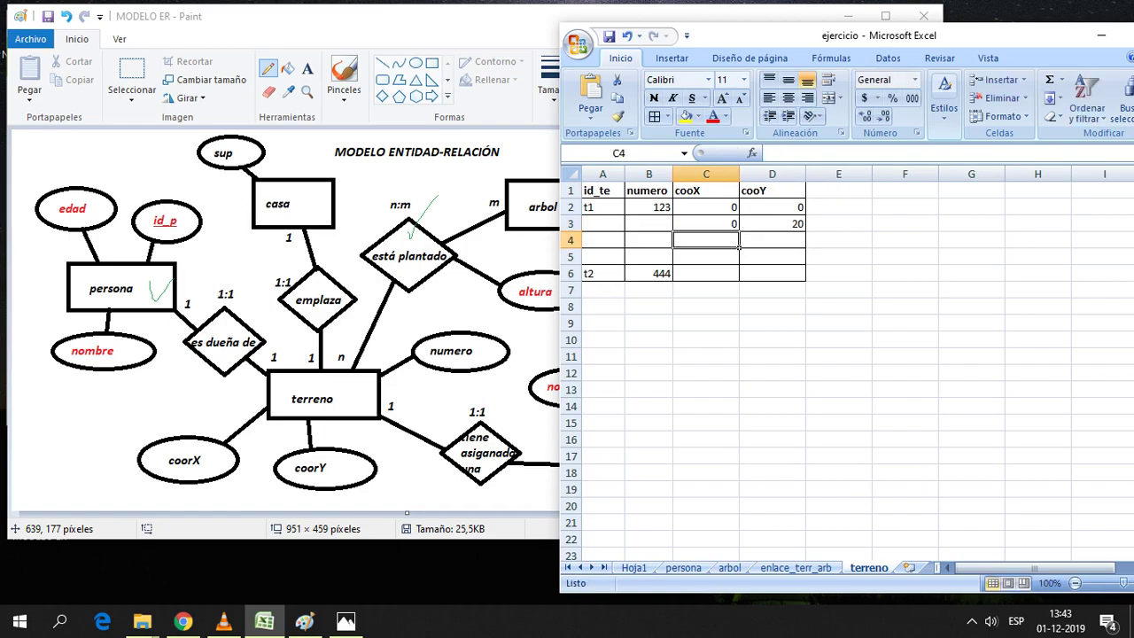
Copy t1 and 123 from A2:B2 into rows 3, 4 and 5
{"action": "left_click_drag", "start_coordinate": [603, 207], "coordinate": [672, 209]}
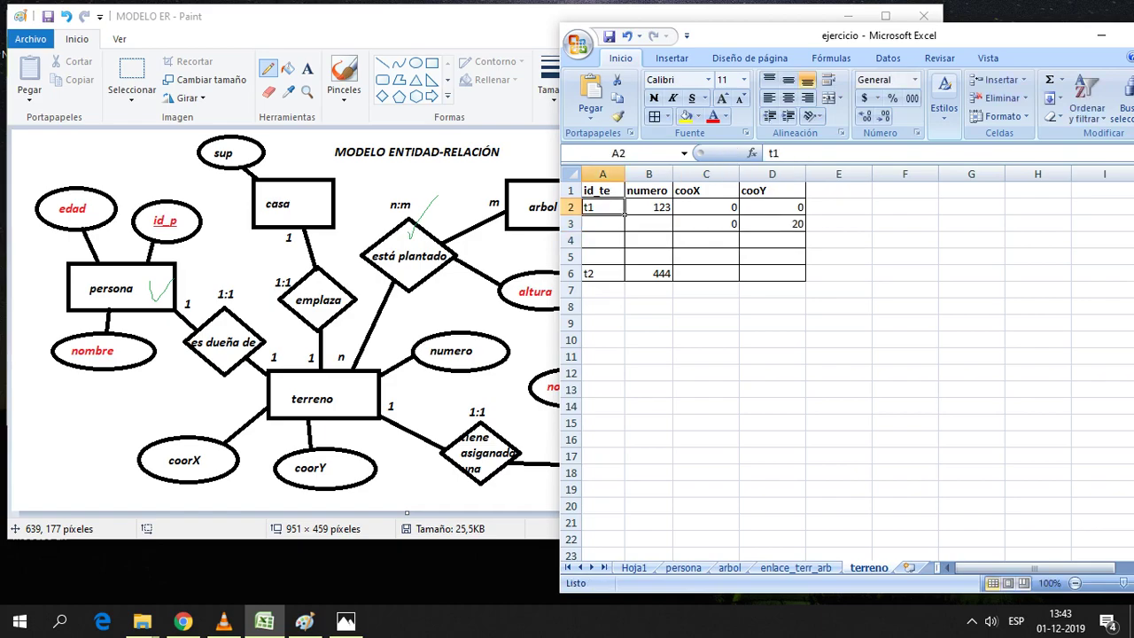
{"action": "key", "text": "ctrl+c"}
{"action": "key", "text": "Down"}
{"action": "key", "text": "ctrl+v"}
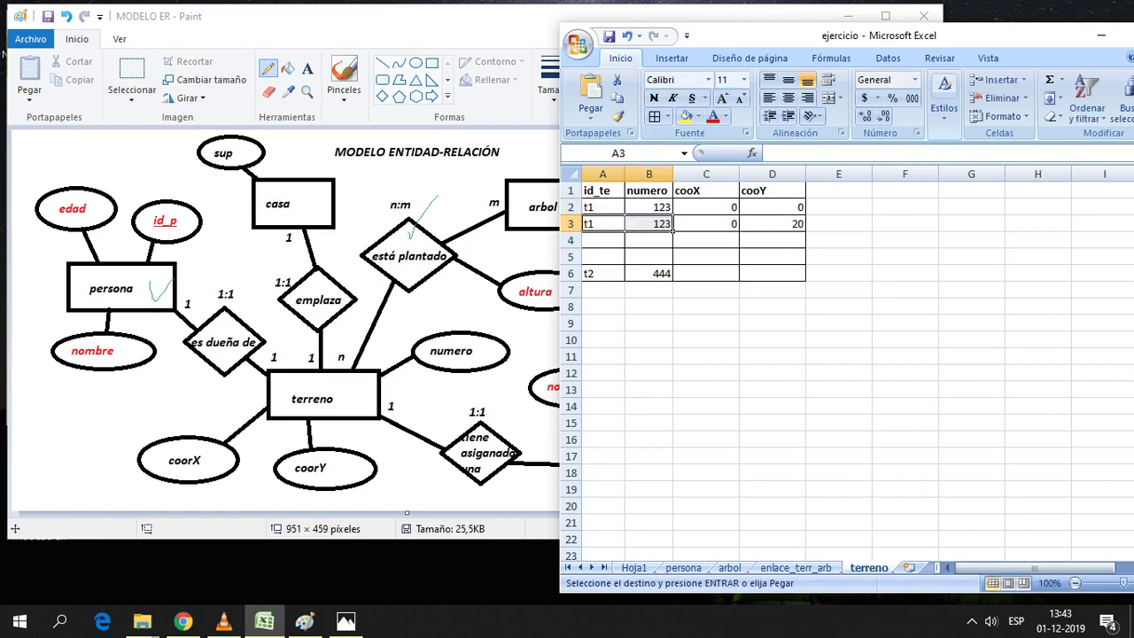
{"action": "key", "text": "Down"}
{"action": "key", "text": "ctrl+v"}
{"action": "key", "text": "Down"}
{"action": "key", "text": "ctrl+v"}
{"action": "left_click", "coordinate": [706, 389]}
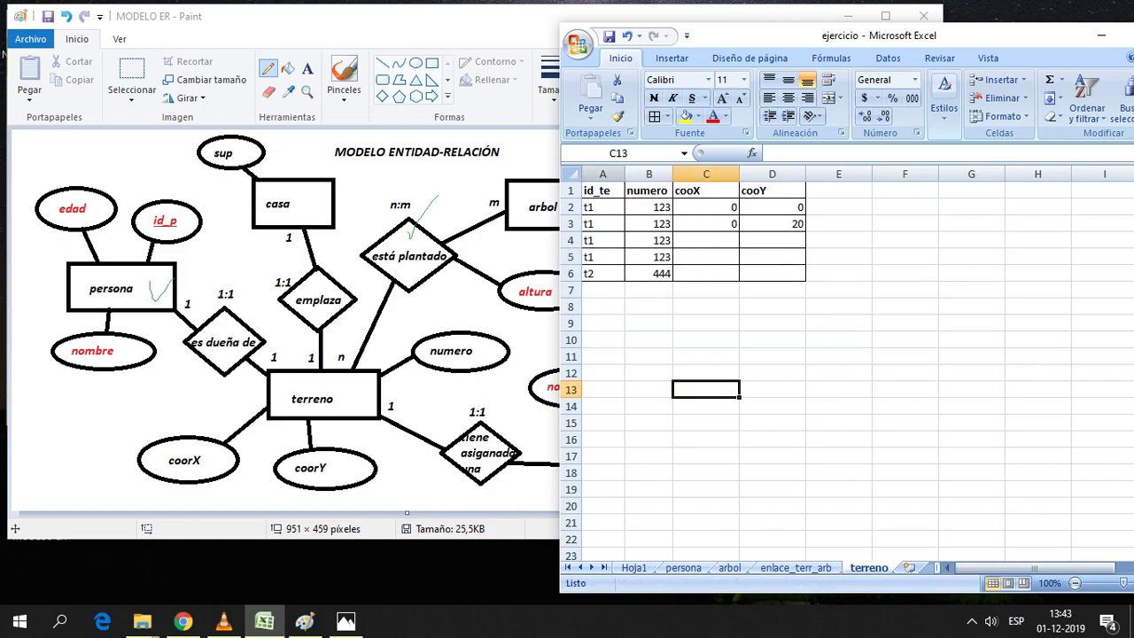
{"action": "left_click", "coordinate": [603, 174]}
{"action": "left_click_drag", "start_coordinate": [602, 257], "coordinate": [603, 223]}
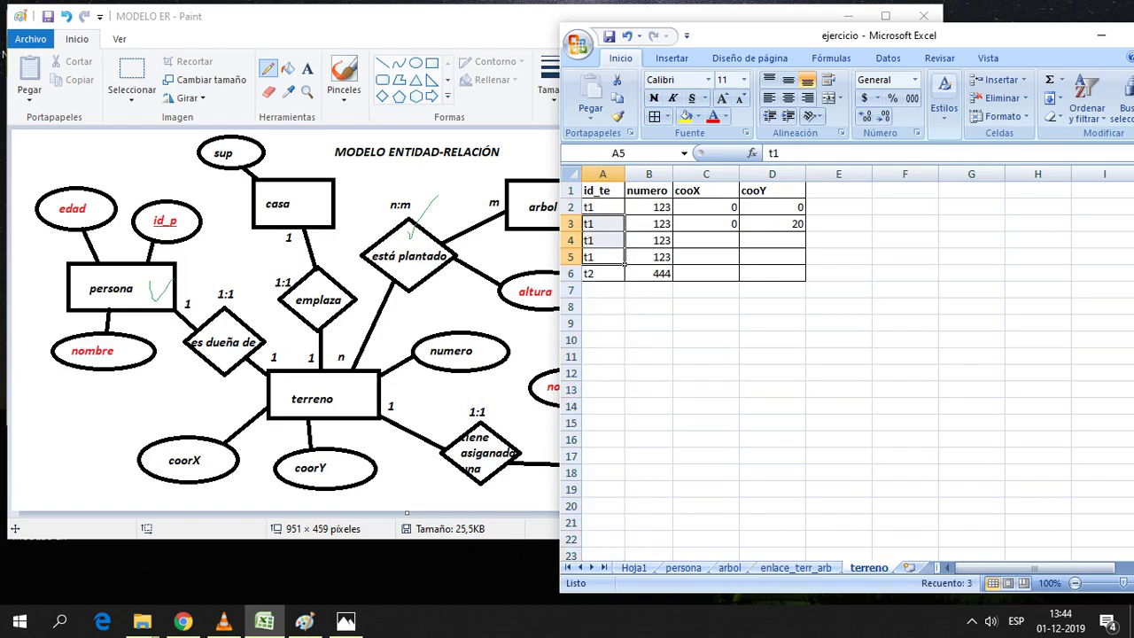
{"action": "left_click", "coordinate": [772, 339]}
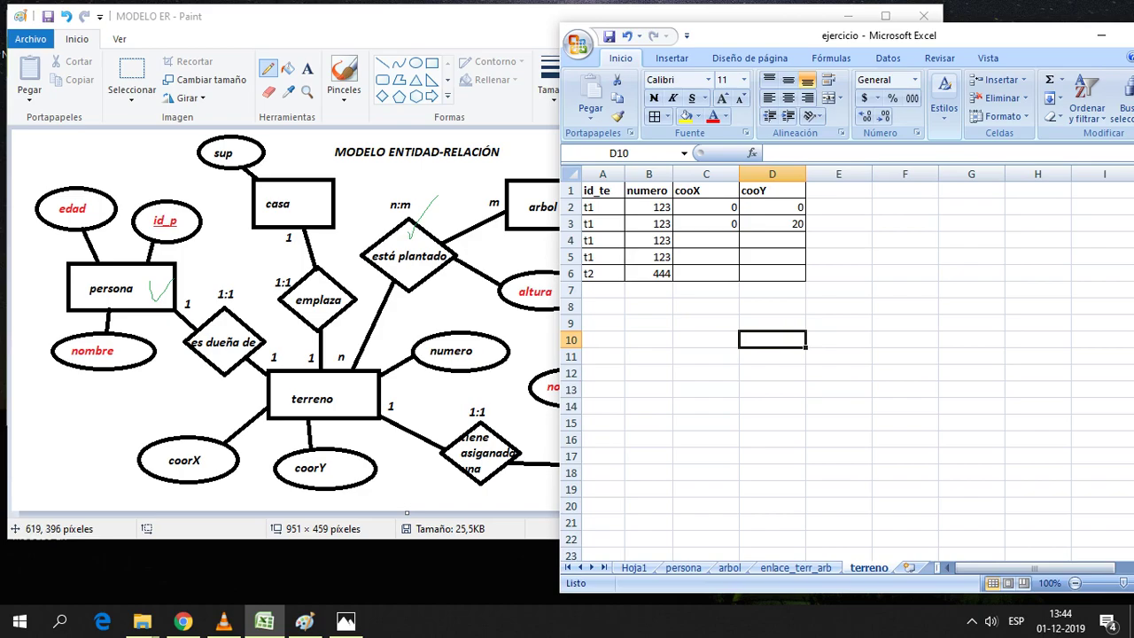
{"action": "left_click", "coordinate": [838, 372]}
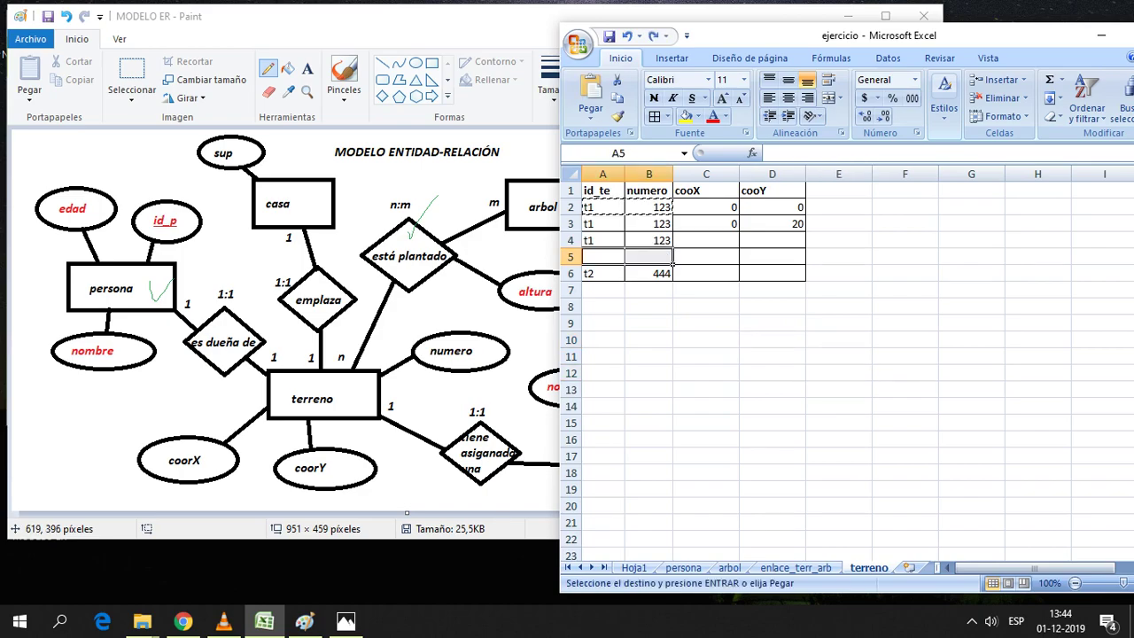
Delete the extra t1 rows 3–5 from the terreno table
{"action": "left_click_drag", "start_coordinate": [674, 266], "coordinate": [674, 229]}
{"action": "key", "text": "shift+space"}
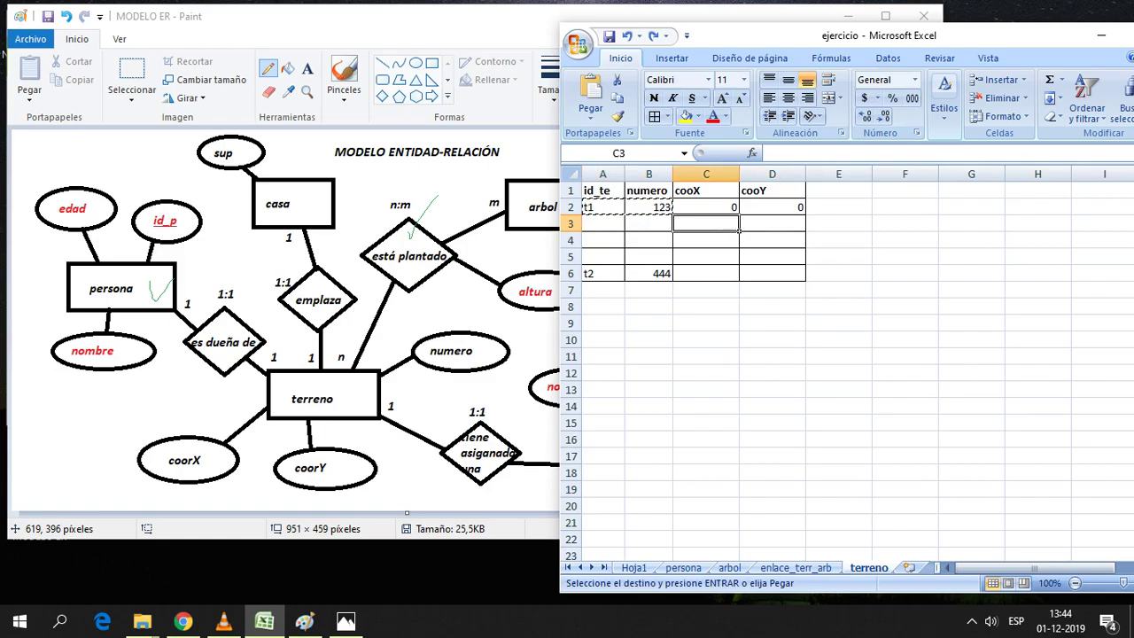
{"action": "key", "text": "ctrl+minus"}
{"action": "key", "text": "ctrl+minus"}
{"action": "key", "text": "ctrl+minus"}
{"action": "left_click", "coordinate": [839, 358]}
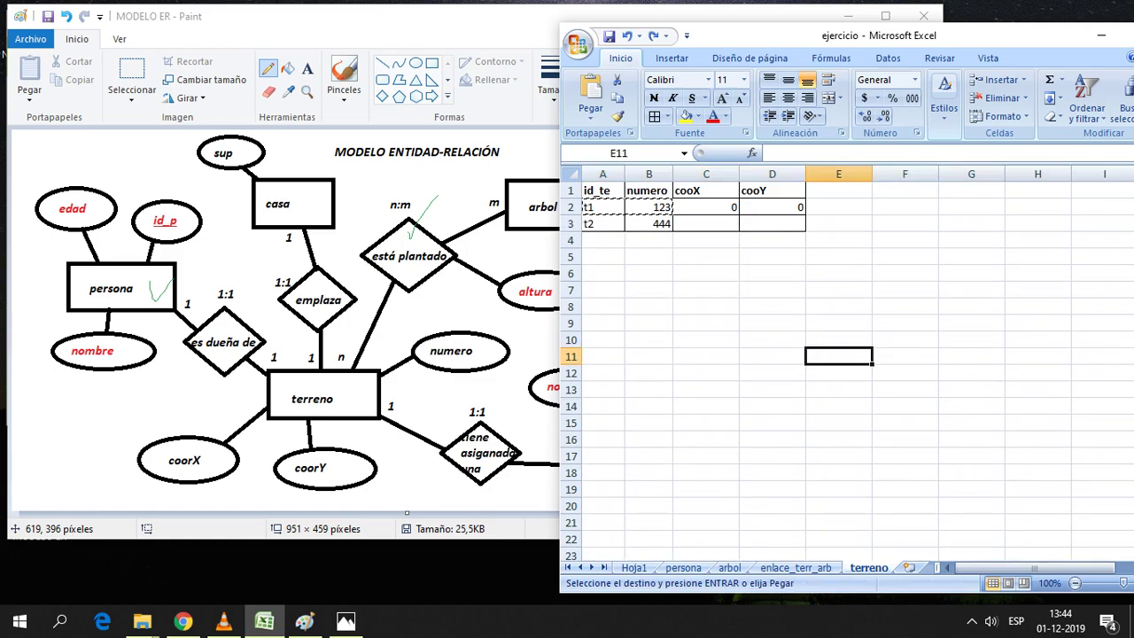
Delete the cooX and cooY columns C:D, leaving only id_te and numero
{"action": "left_click", "coordinate": [706, 174]}
{"action": "right_click", "coordinate": [712, 175]}
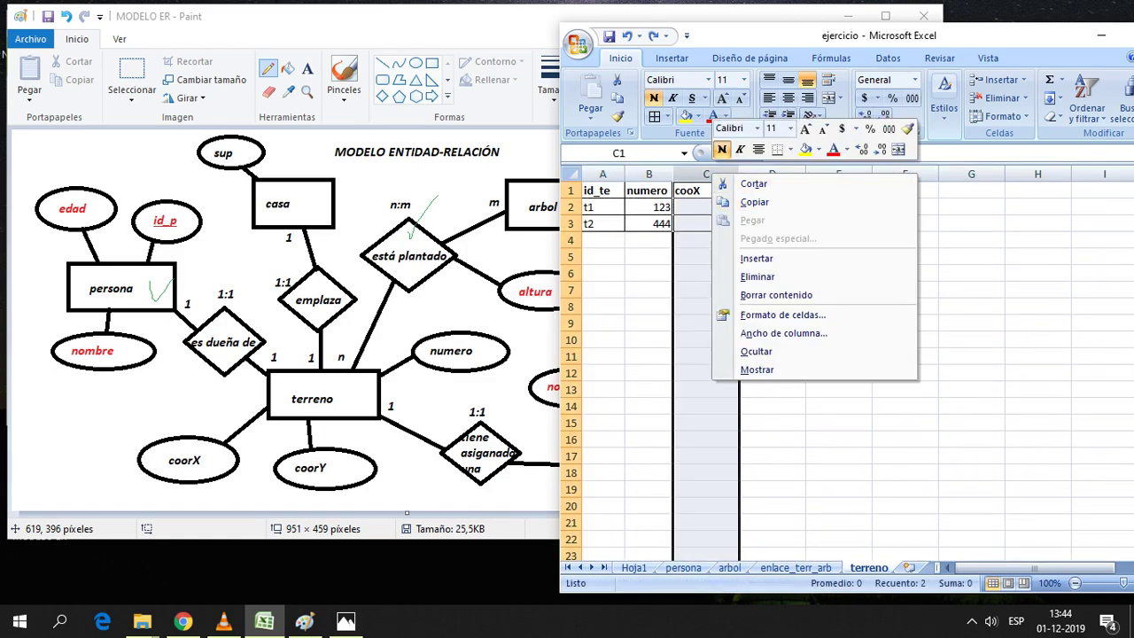
{"action": "key", "text": "Escape"}
{"action": "left_click", "coordinate": [772, 174]}
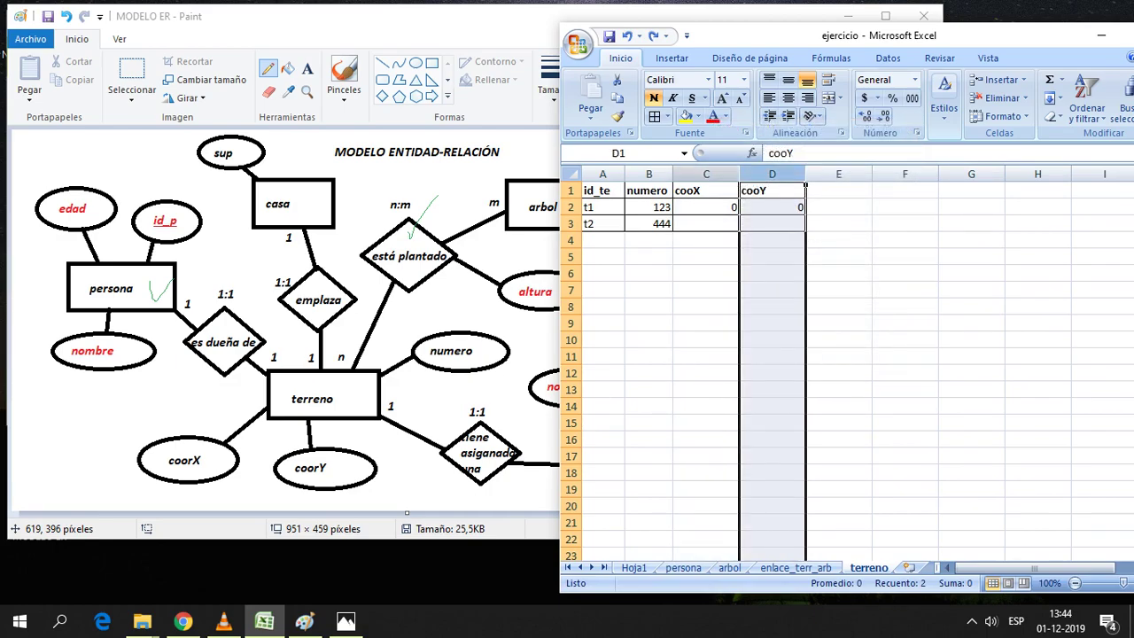
{"action": "left_click", "coordinate": [706, 174], "text": "shift"}
{"action": "right_click", "coordinate": [716, 176]}
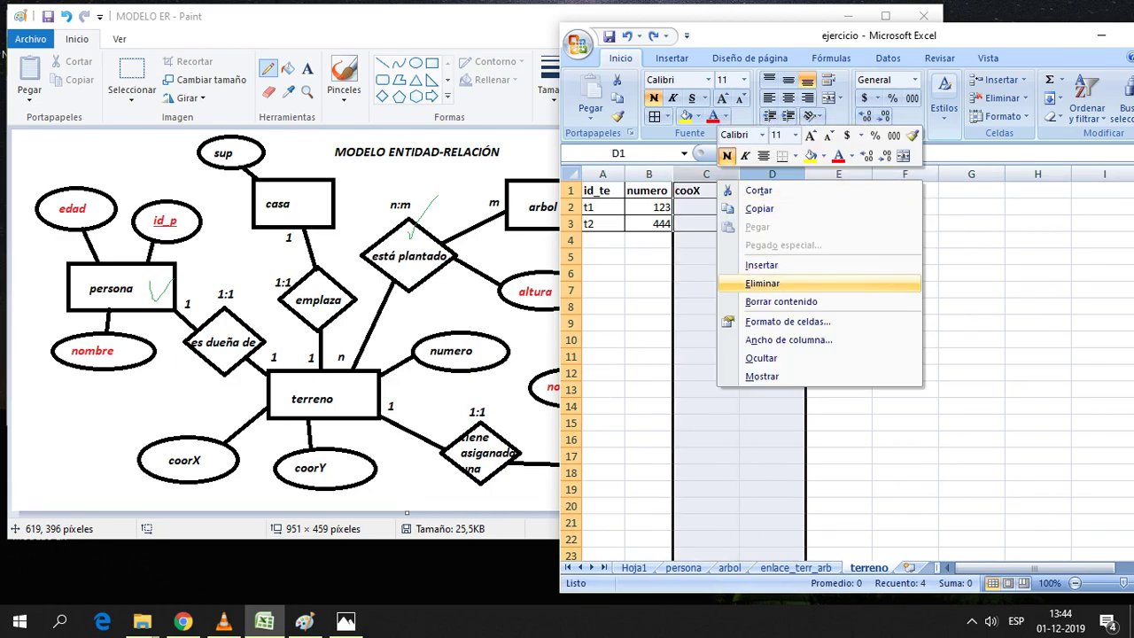
{"action": "left_click", "coordinate": [763, 284]}
{"action": "left_click", "coordinate": [838, 322]}
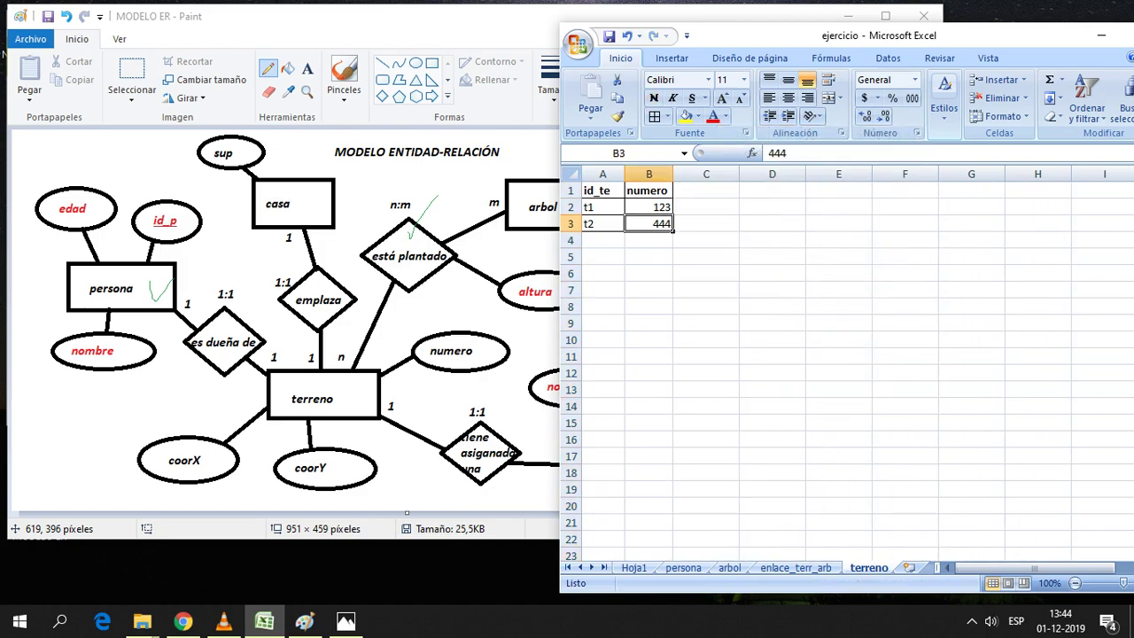
{"action": "left_click", "coordinate": [706, 323]}
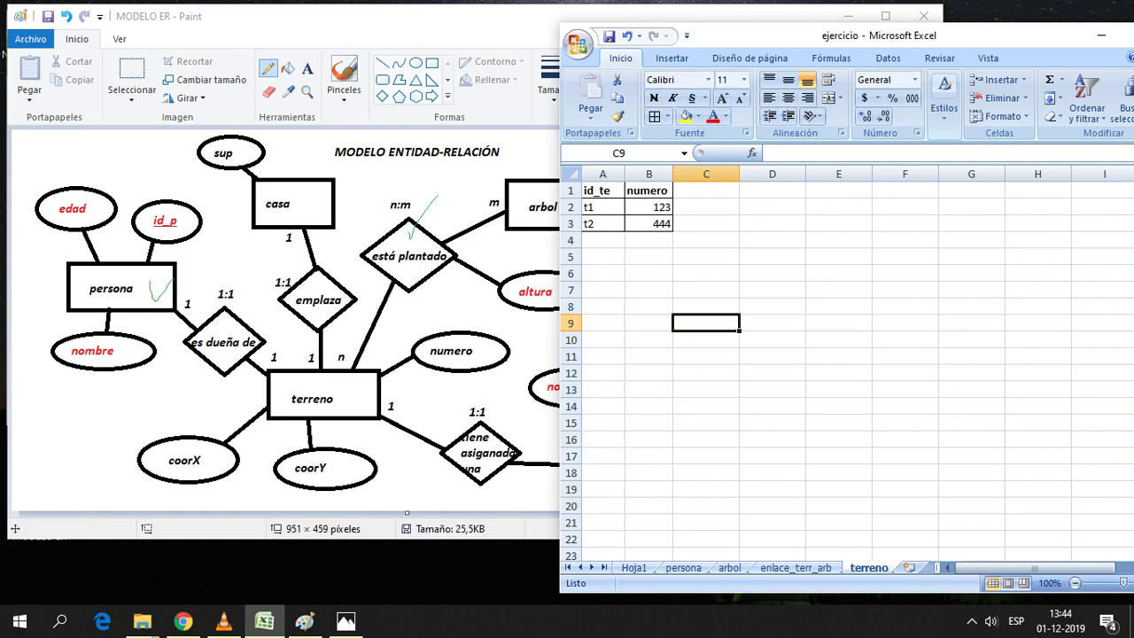
{"action": "left_click", "coordinate": [305, 620]}
Try erasing the coorX link and ellipse with the Eraser, then undo it
{"action": "left_click", "coordinate": [269, 91]}
{"action": "left_click_drag", "start_coordinate": [235, 474], "coordinate": [262, 408]}
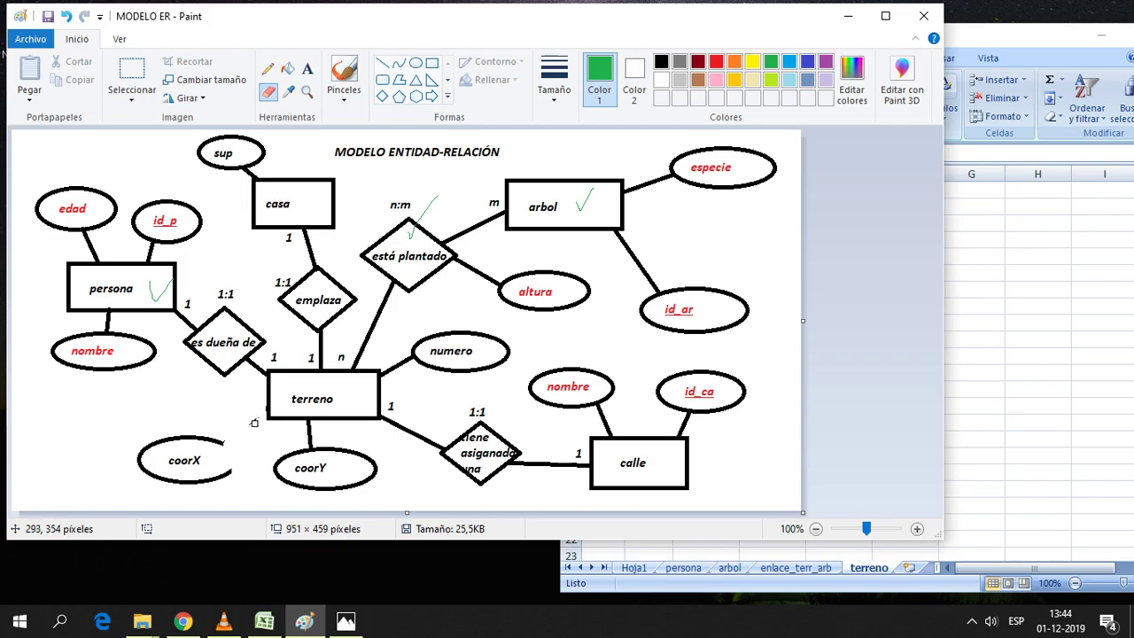
{"action": "mouse_move", "coordinate": [163, 443]}
{"action": "left_mouse_down"}
{"action": "mouse_move", "coordinate": [213, 439]}
{"action": "mouse_move", "coordinate": [353, 483]}
{"action": "mouse_move", "coordinate": [371, 456]}
{"action": "mouse_move", "coordinate": [278, 468]}
{"action": "mouse_move", "coordinate": [359, 450]}
{"action": "mouse_move", "coordinate": [309, 420]}
{"action": "left_mouse_up"}
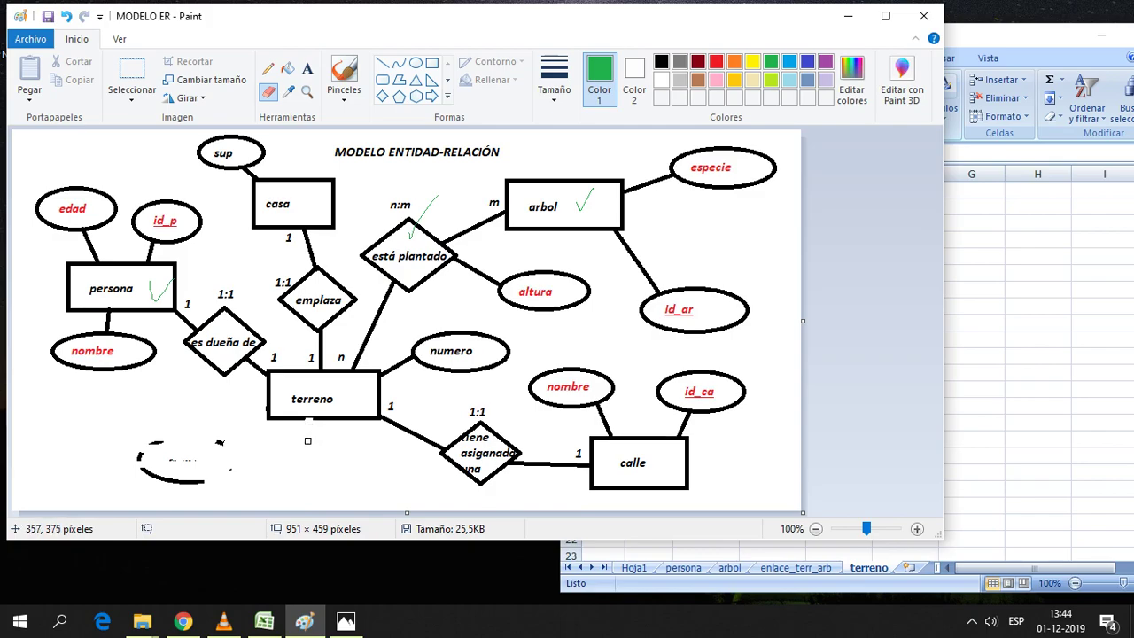
{"action": "key", "text": "ctrl+z"}
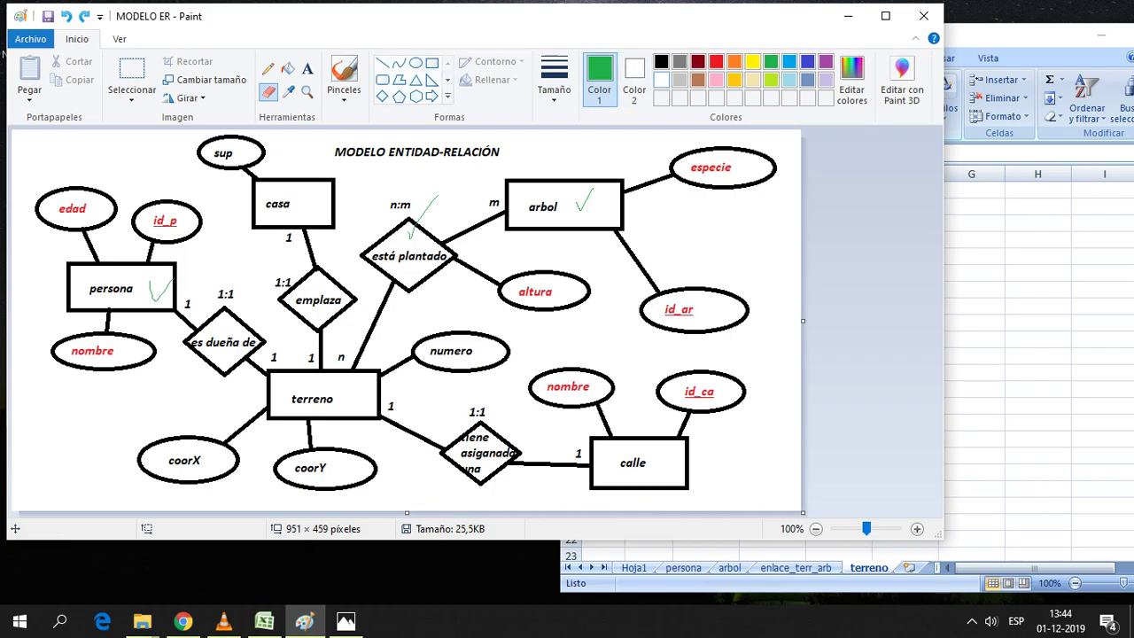
Cover the coorX and coorY ellipses with a solid white rectangle and erase the leftover line stub
{"action": "left_click", "coordinate": [661, 80]}
{"action": "left_click", "coordinate": [554, 89]}
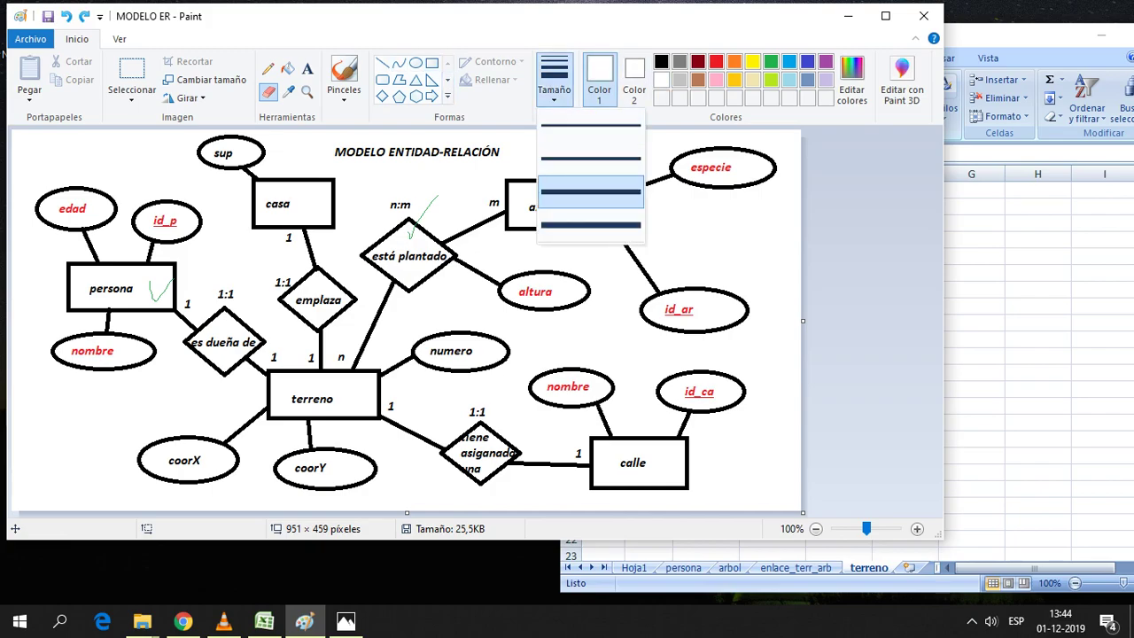
{"action": "left_click", "coordinate": [591, 191]}
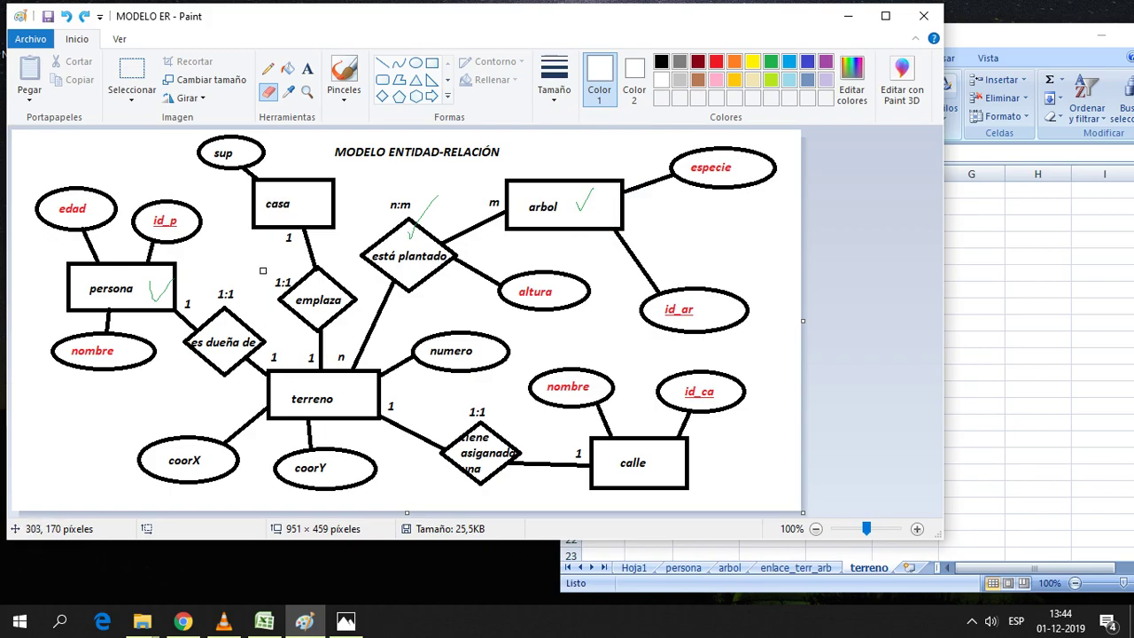
{"action": "left_click", "coordinate": [431, 63]}
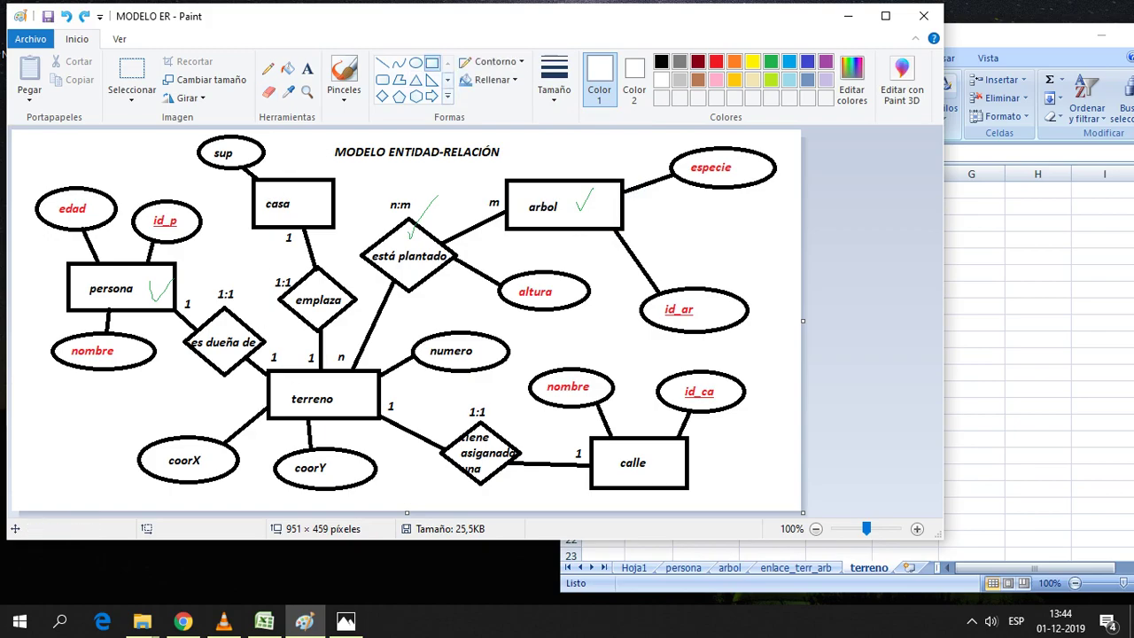
{"action": "left_click", "coordinate": [494, 62]}
{"action": "left_click", "coordinate": [513, 102]}
{"action": "left_click_drag", "start_coordinate": [133, 438], "coordinate": [387, 491]}
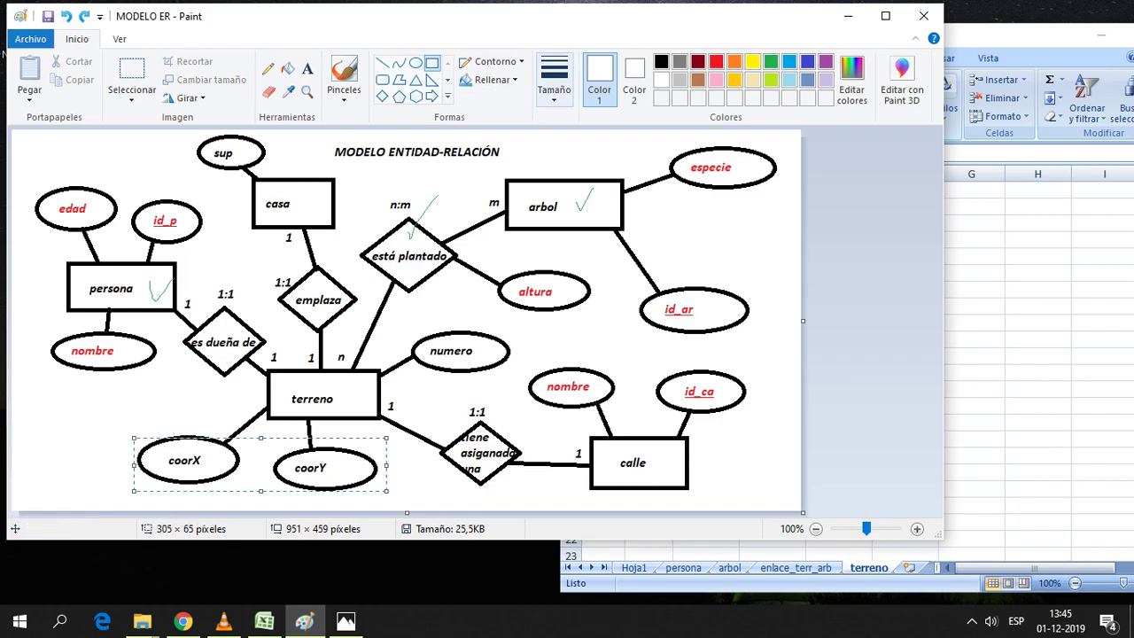
{"action": "left_click", "coordinate": [492, 79]}
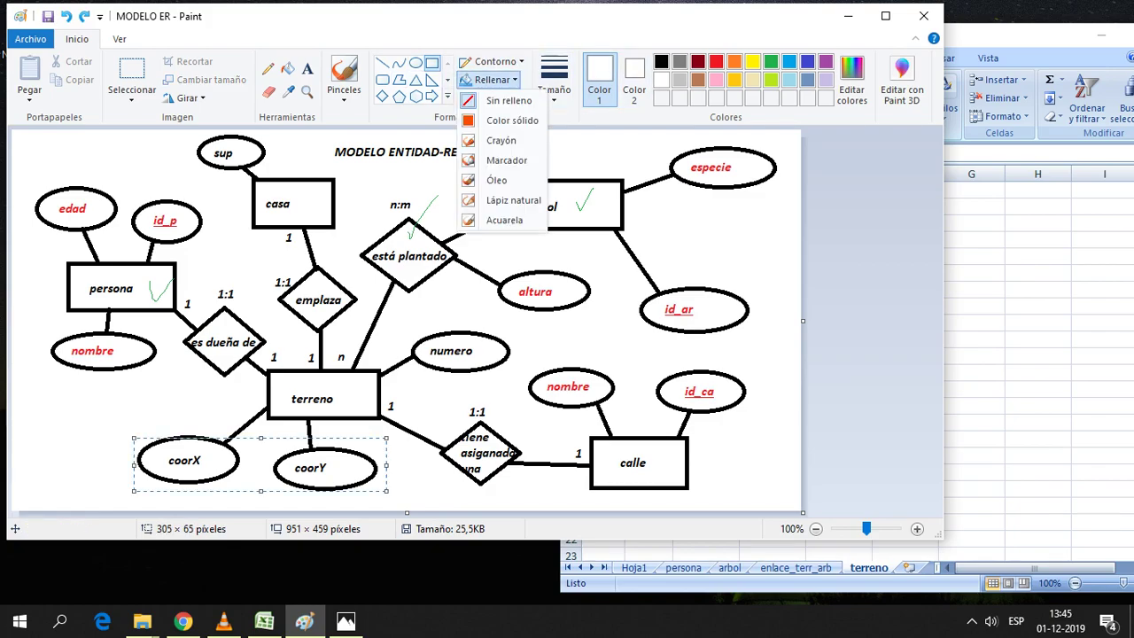
{"action": "left_click", "coordinate": [513, 120]}
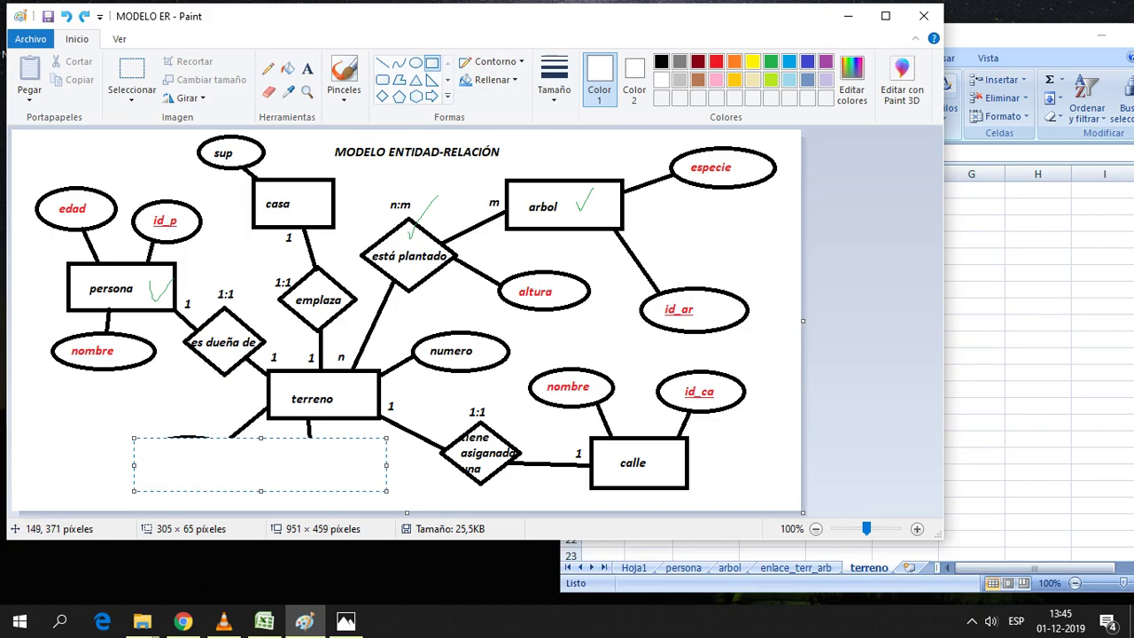
{"action": "left_click_drag", "start_coordinate": [134, 438], "coordinate": [122, 428]}
{"action": "left_click", "coordinate": [313, 319]}
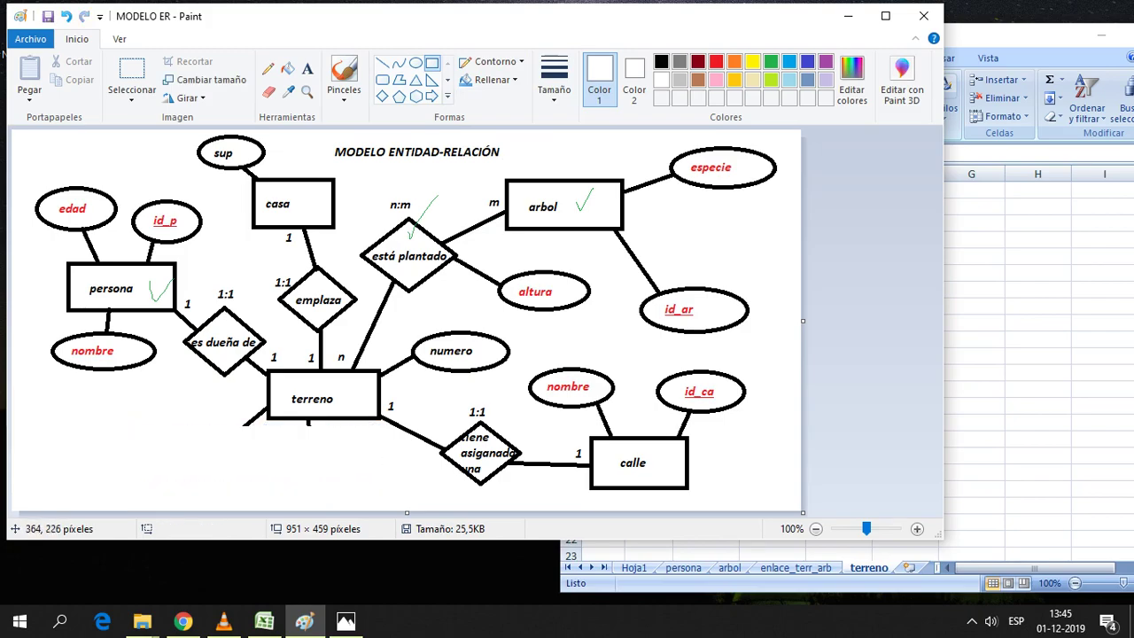
{"action": "left_click", "coordinate": [269, 91]}
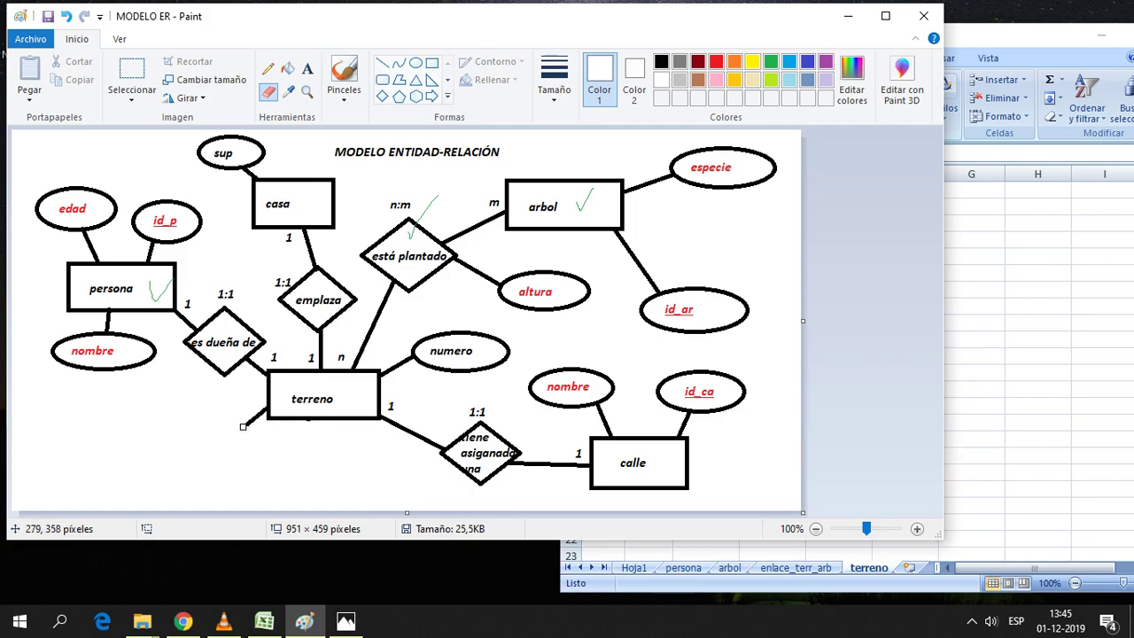
{"action": "left_click_drag", "start_coordinate": [240, 428], "coordinate": [264, 409]}
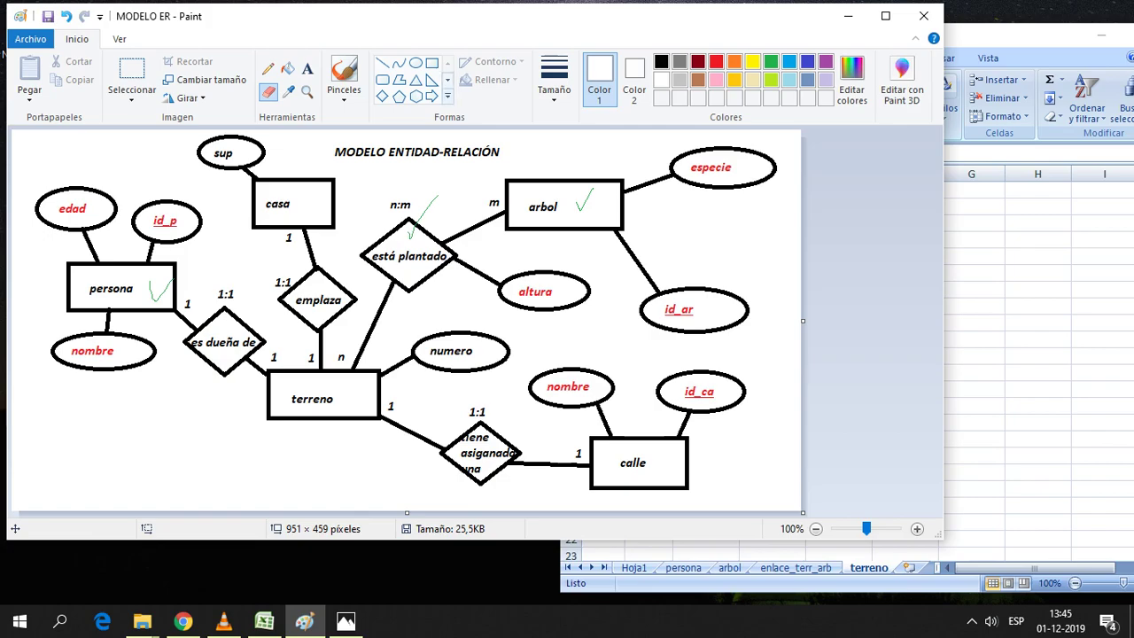
Draw a thick, solid black attribute ellipse below terreno
{"action": "left_click", "coordinate": [416, 63]}
{"action": "left_click", "coordinate": [661, 61]}
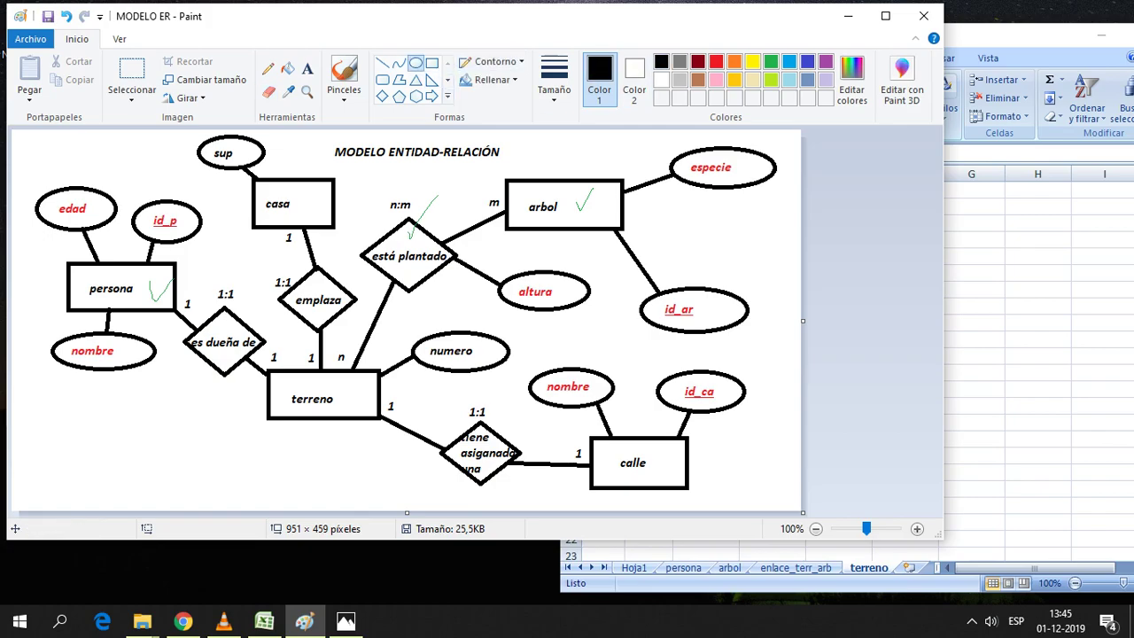
{"action": "left_click_drag", "start_coordinate": [275, 446], "coordinate": [373, 471]}
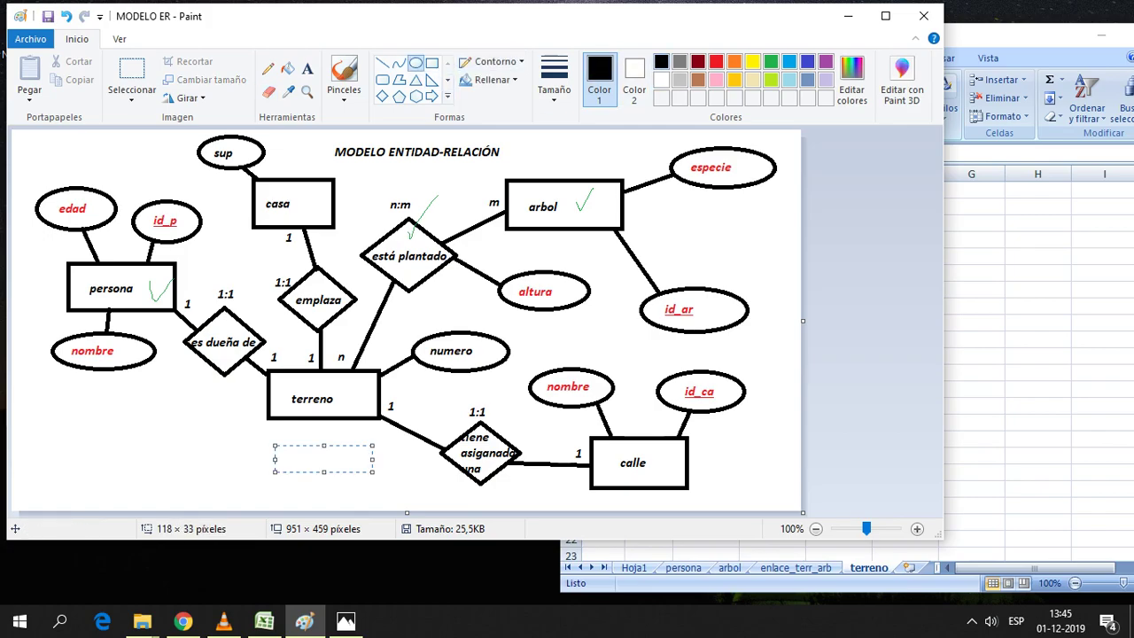
{"action": "key", "text": "ctrl+z"}
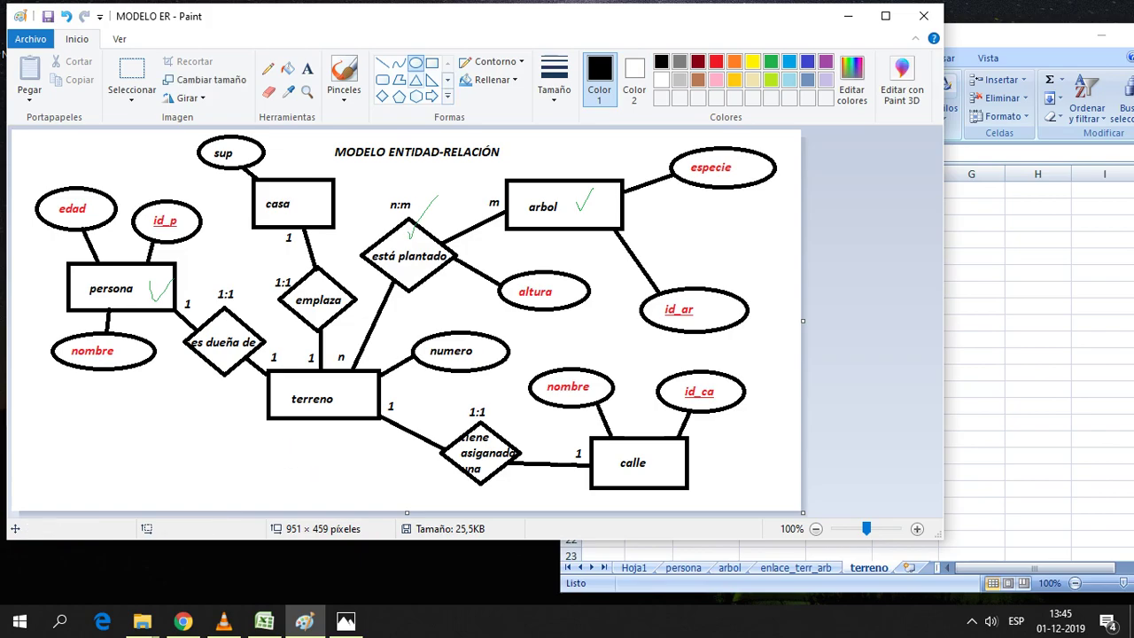
{"action": "left_click_drag", "start_coordinate": [268, 448], "coordinate": [356, 479]}
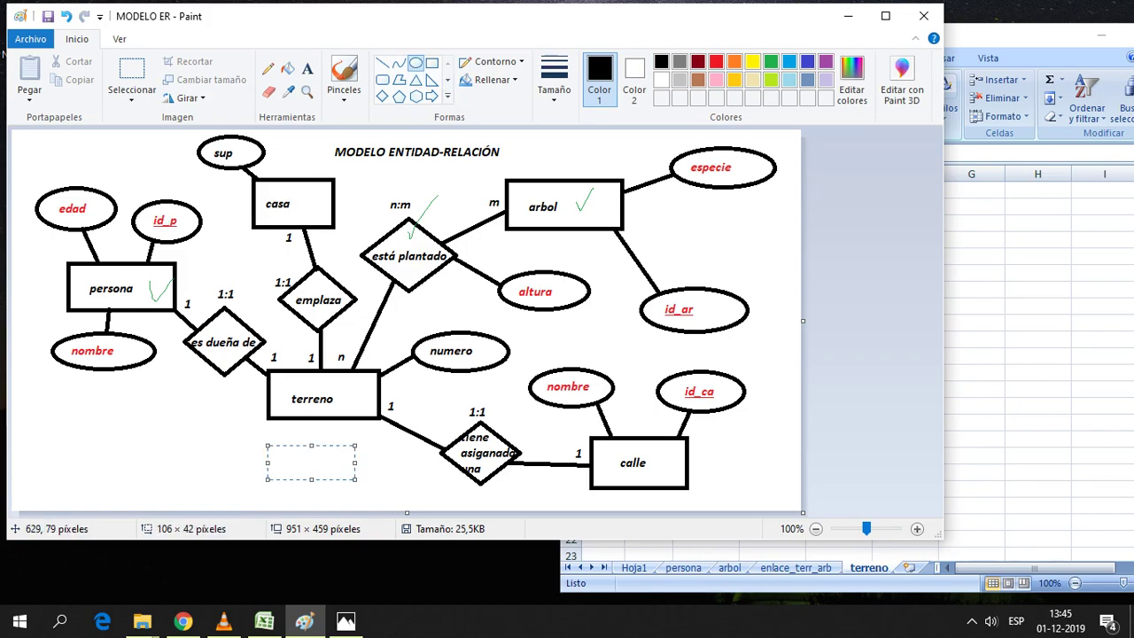
{"action": "left_click", "coordinate": [554, 80]}
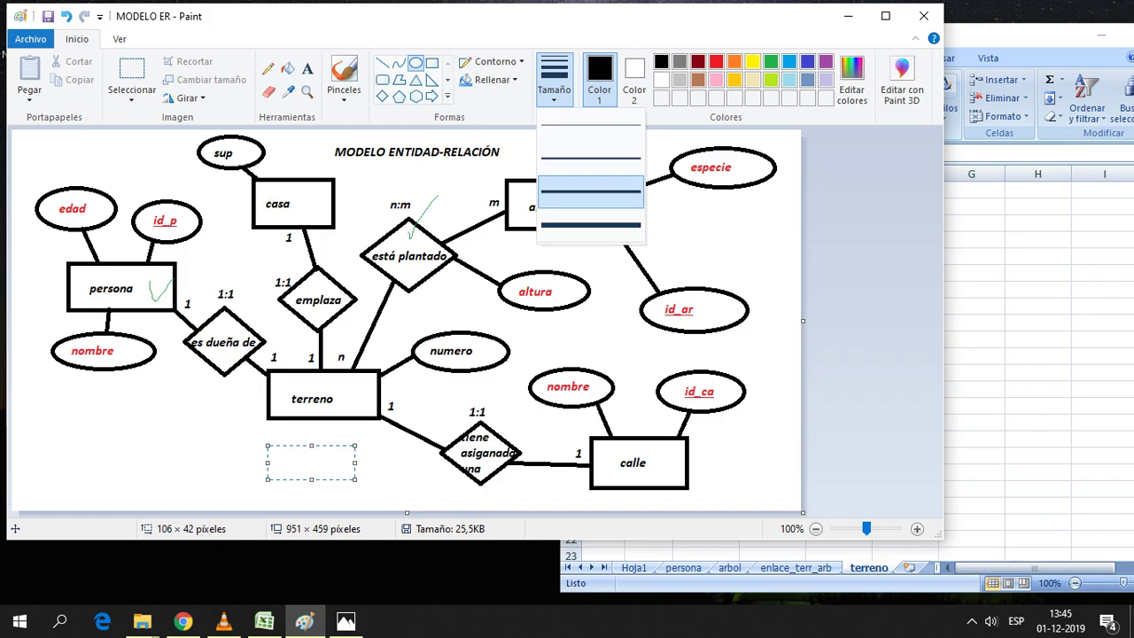
{"action": "left_click", "coordinate": [591, 191]}
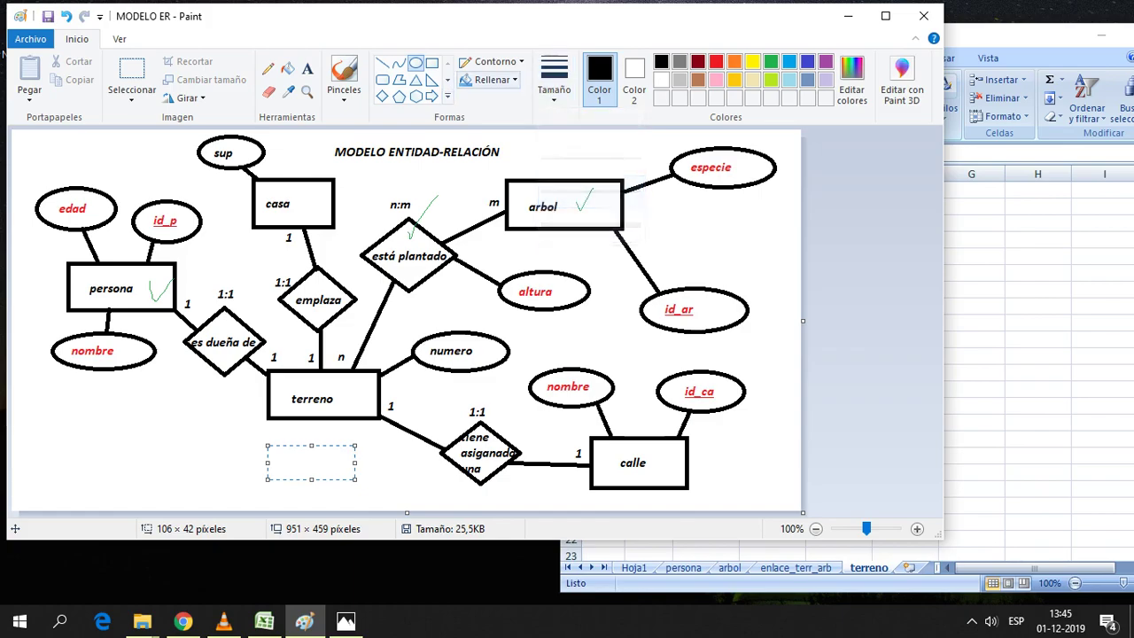
{"action": "left_click", "coordinate": [496, 61]}
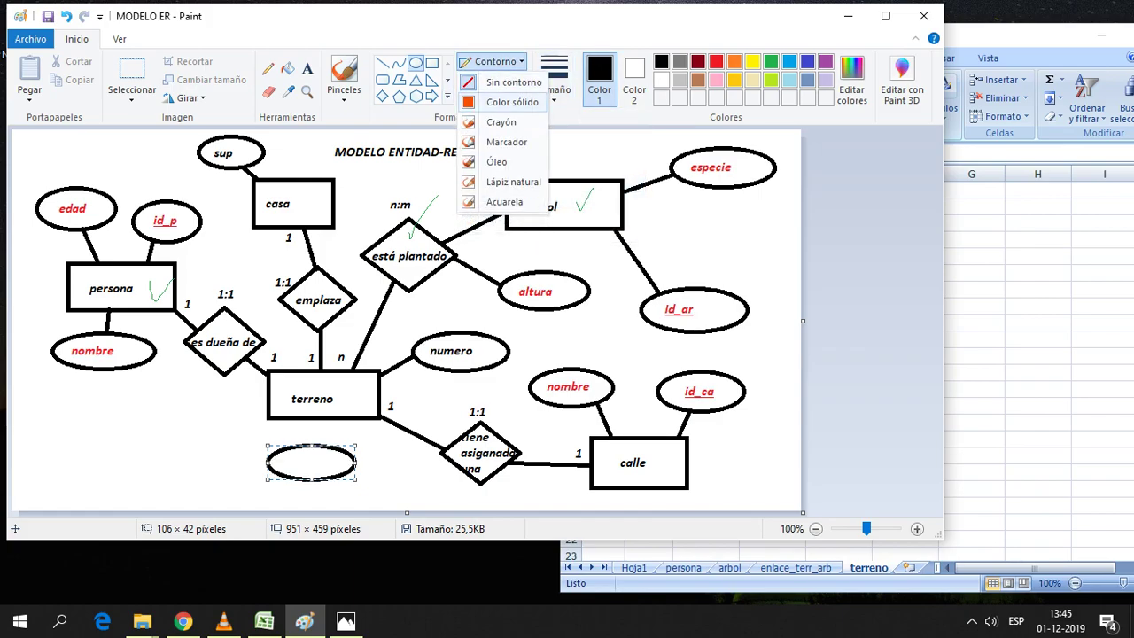
{"action": "left_click", "coordinate": [512, 102]}
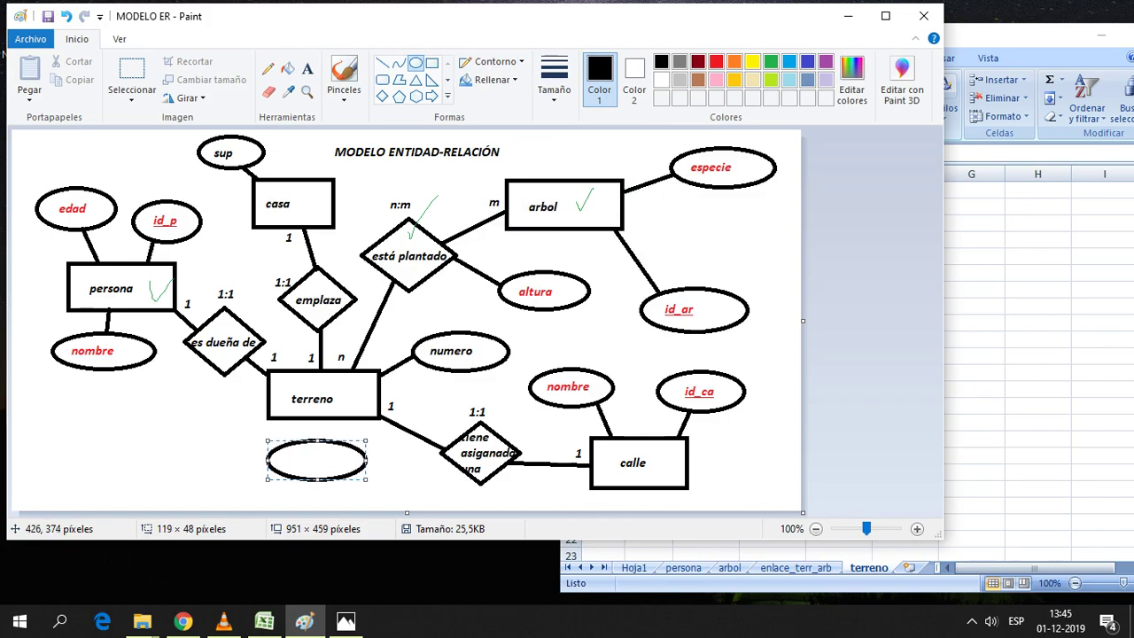
{"action": "left_click_drag", "start_coordinate": [357, 481], "coordinate": [373, 487]}
{"action": "left_click", "coordinate": [352, 482]}
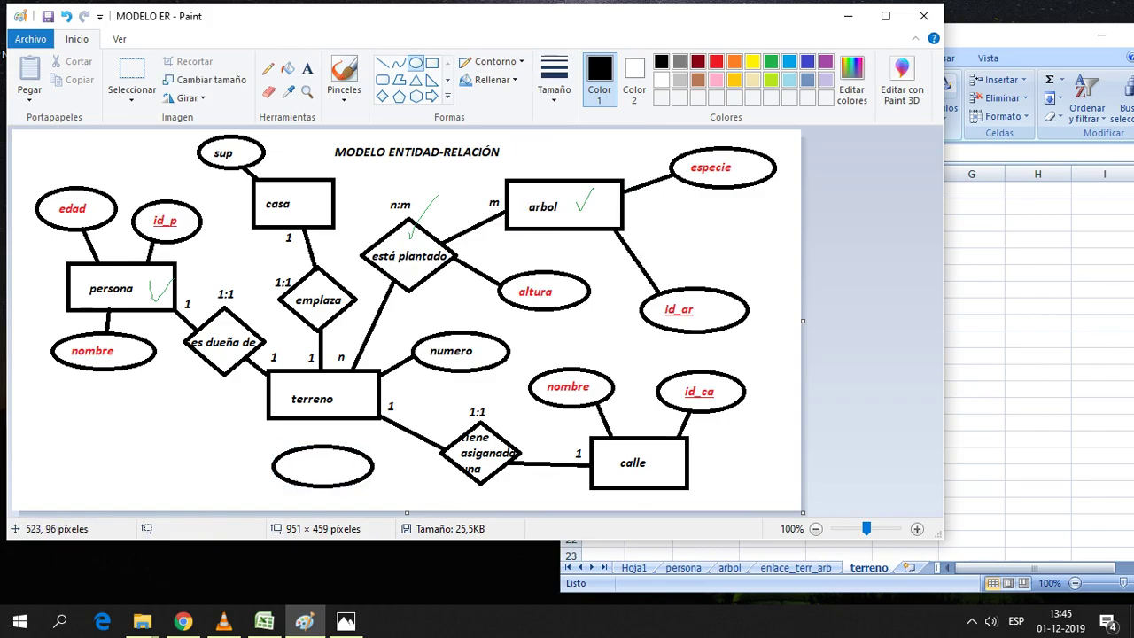
Add a red, underlined id_te label centred inside the new ellipse
{"action": "left_click", "coordinate": [716, 62]}
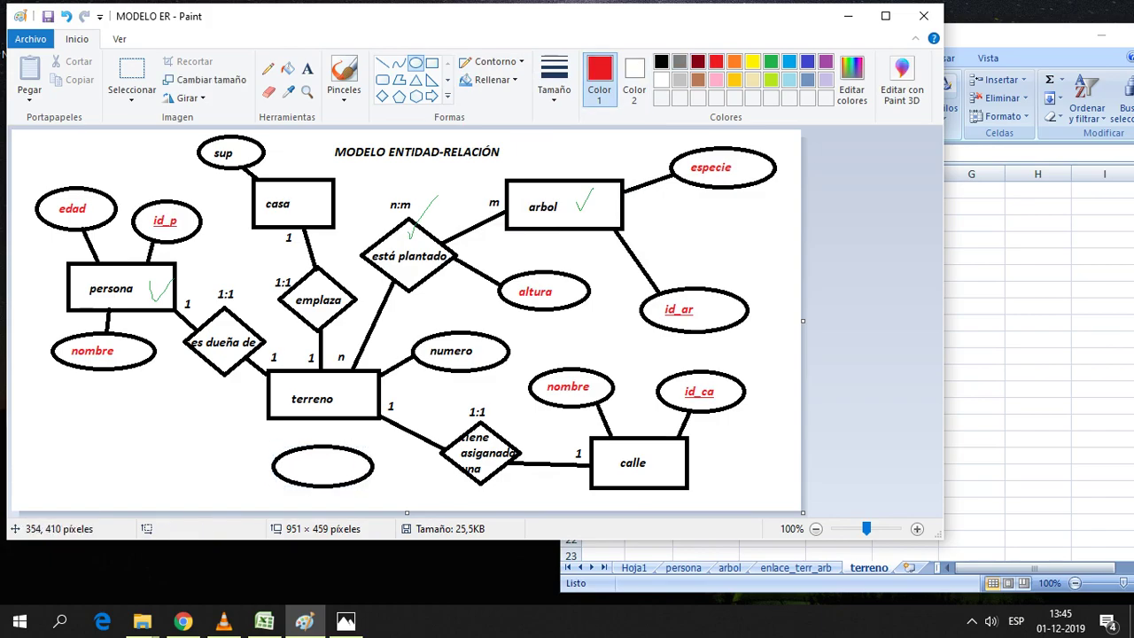
{"action": "left_click", "coordinate": [307, 68]}
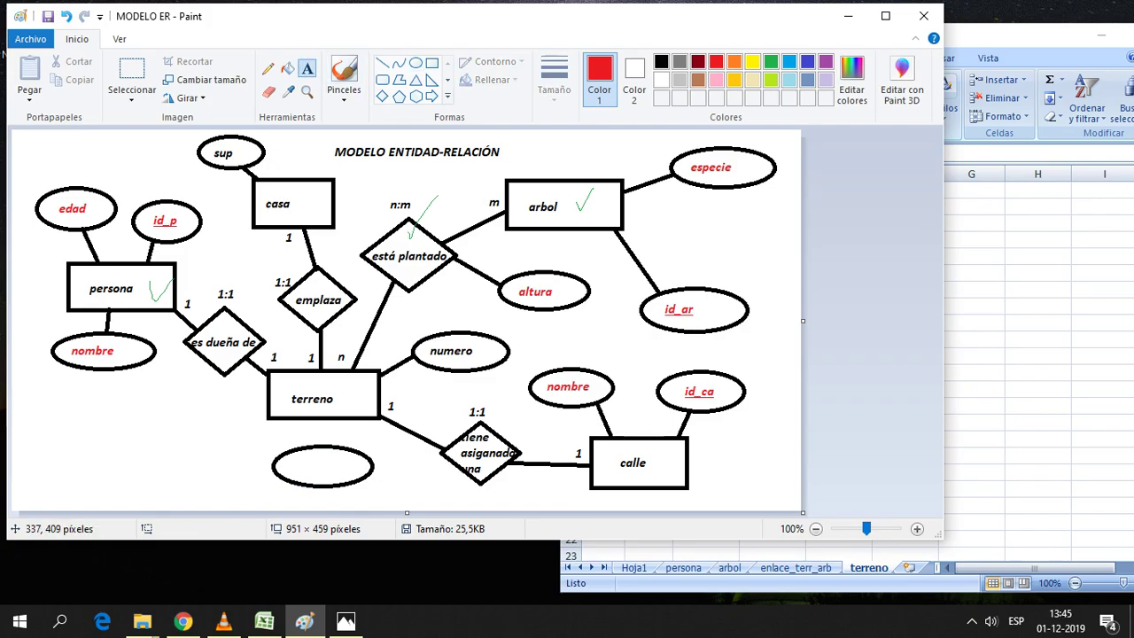
{"action": "left_click", "coordinate": [290, 457]}
{"action": "type", "text": "id"}
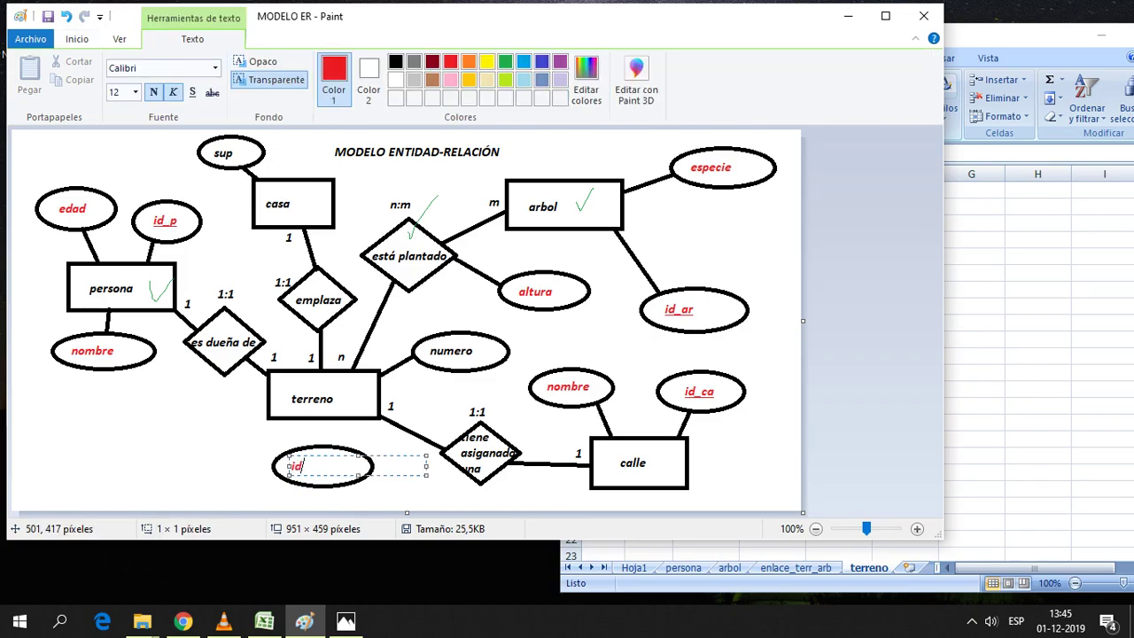
{"action": "type", "text": "_te"}
{"action": "key", "text": "ctrl+a"}
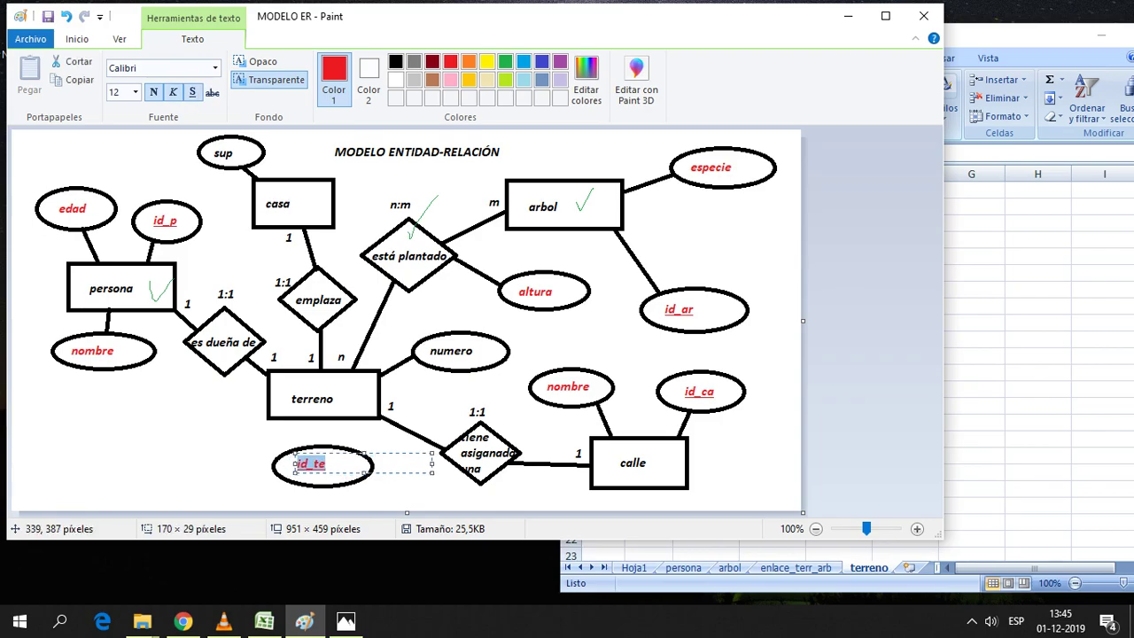
{"action": "left_click_drag", "start_coordinate": [301, 476], "coordinate": [317, 470]}
{"action": "left_click", "coordinate": [262, 465]}
Link the id_te ellipse to terreno with a black line, then return to Excel
{"action": "left_click", "coordinate": [661, 61]}
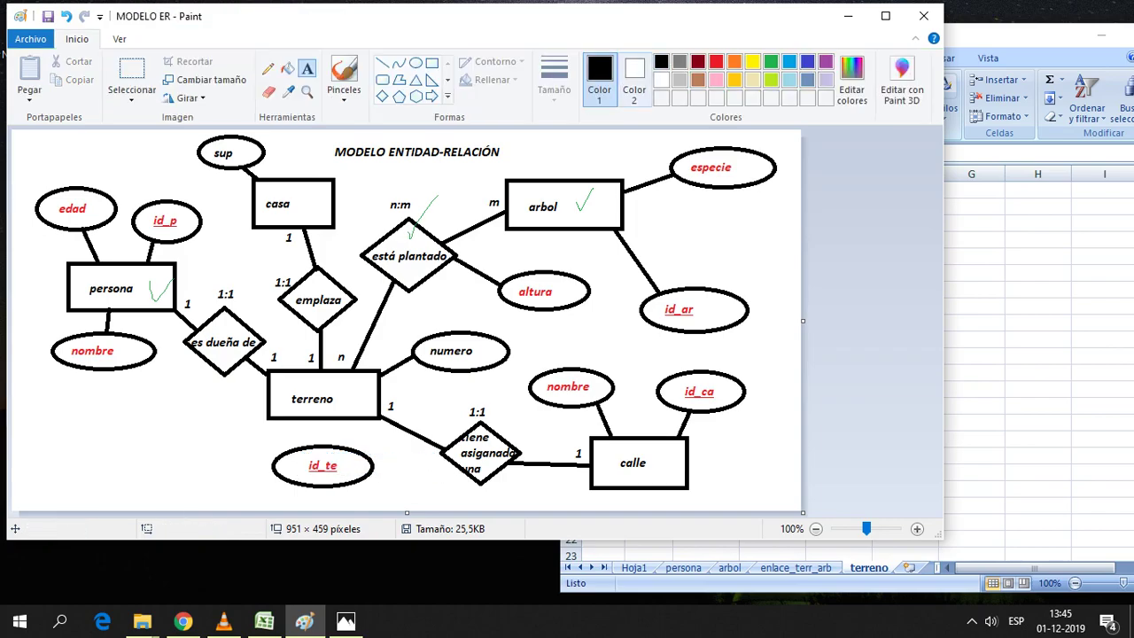
{"action": "left_click", "coordinate": [382, 63]}
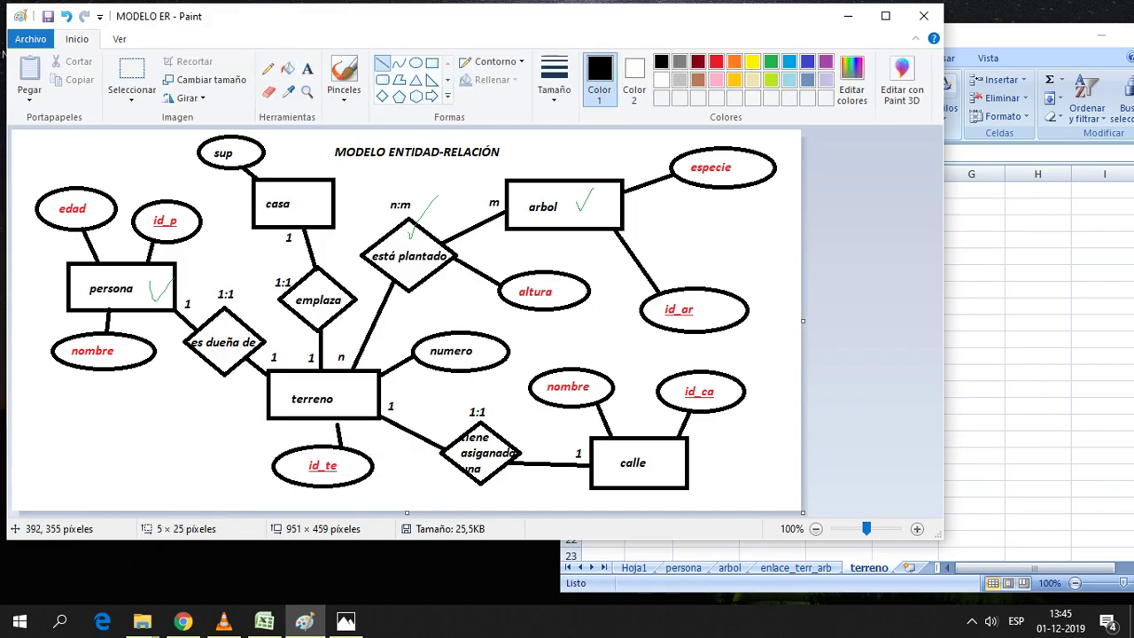
{"action": "left_click_drag", "start_coordinate": [339, 446], "coordinate": [336, 420]}
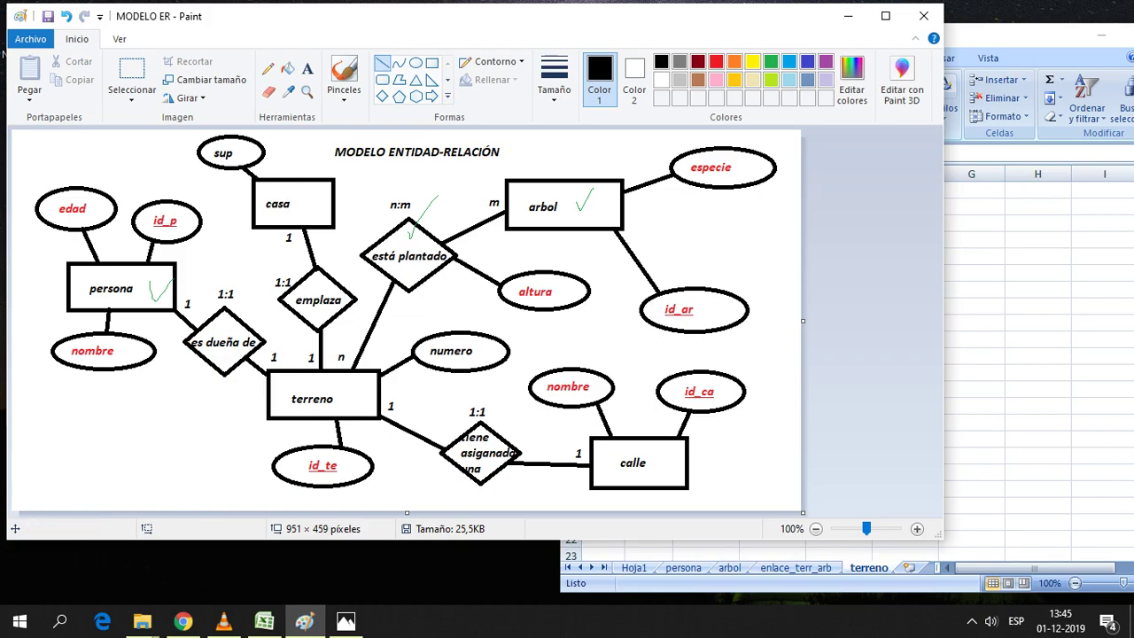
{"action": "left_click", "coordinate": [264, 620]}
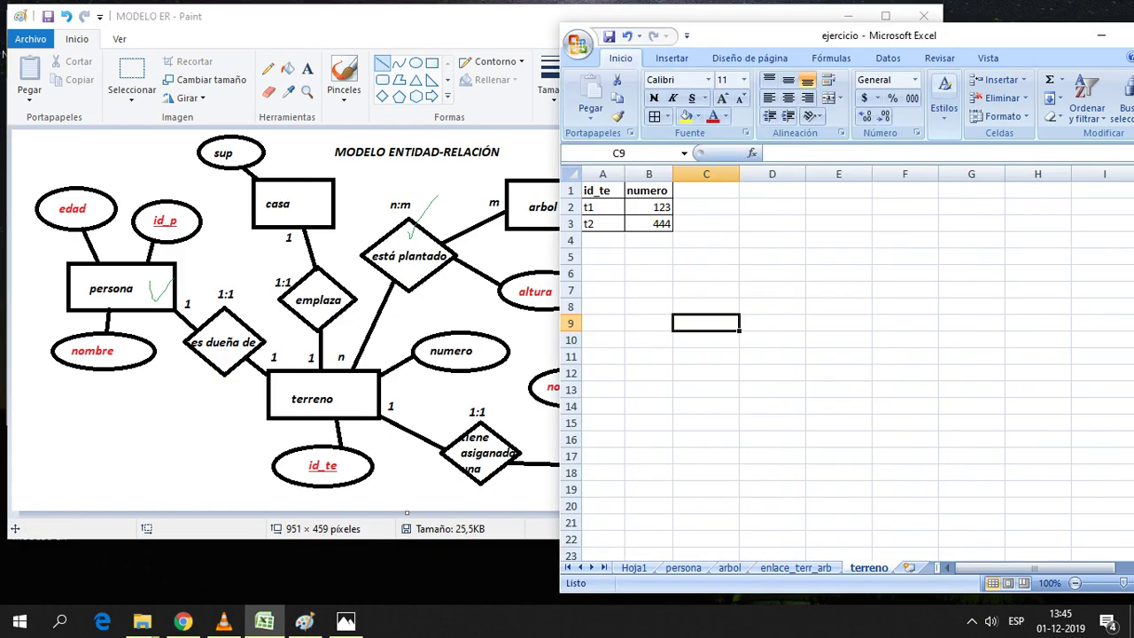
{"action": "left_click", "coordinate": [838, 339]}
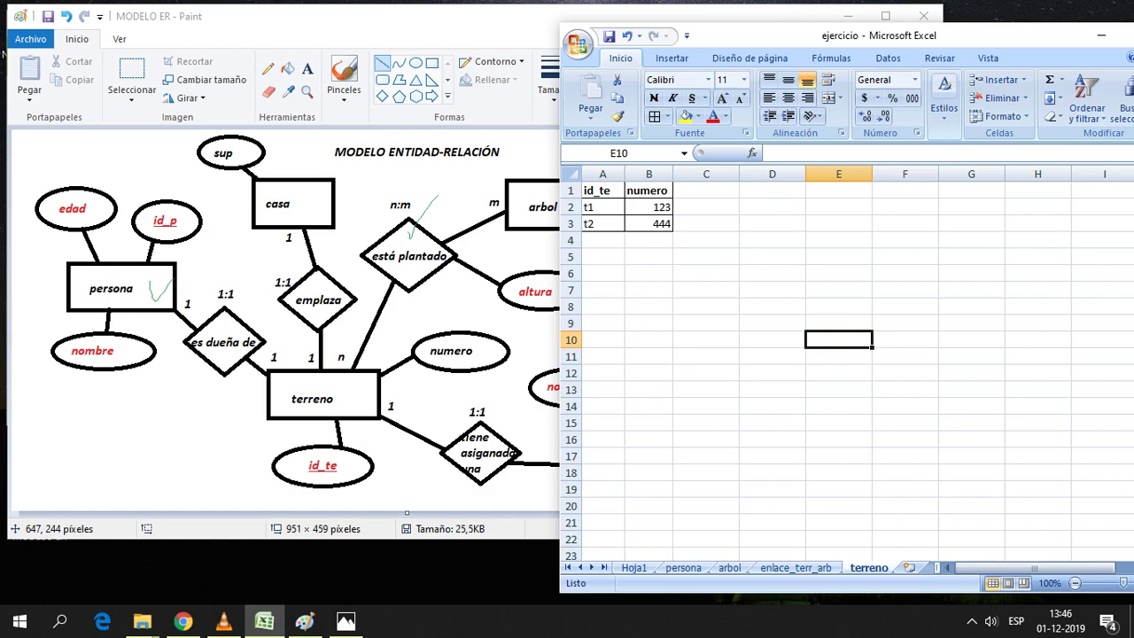
Compare the persona sheet's id_p values with the terreno sheet
{"action": "left_click", "coordinate": [683, 567]}
{"action": "left_click", "coordinate": [868, 568]}
{"action": "left_click", "coordinate": [683, 567]}
{"action": "left_click", "coordinate": [868, 567]}
{"action": "left_click", "coordinate": [683, 567]}
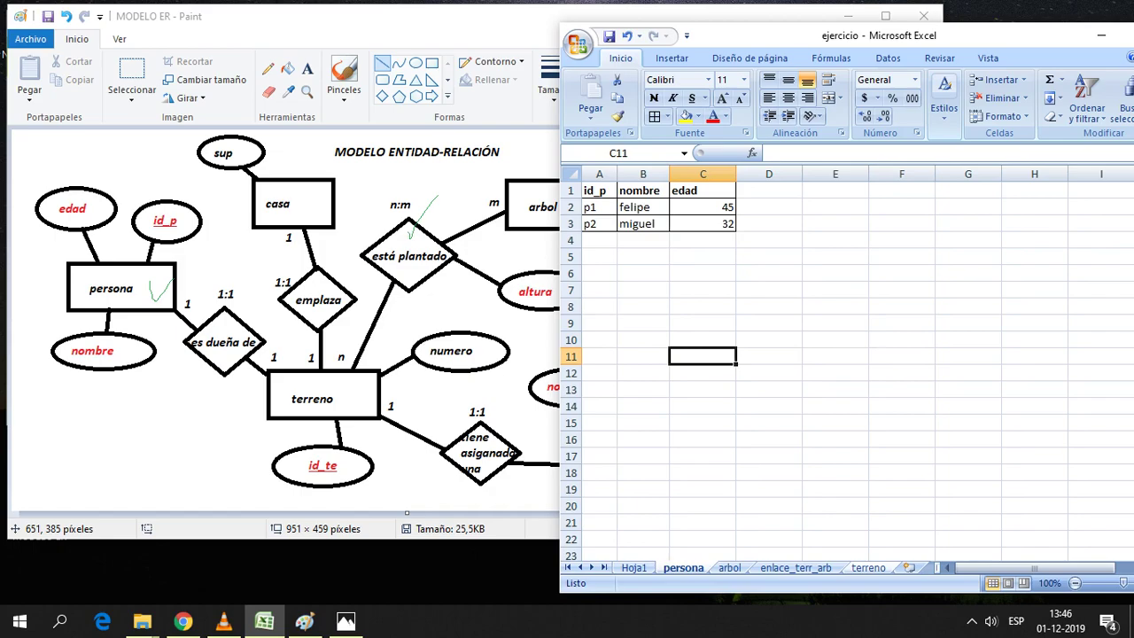
{"action": "left_click", "coordinate": [868, 567]}
{"action": "left_click", "coordinate": [683, 567]}
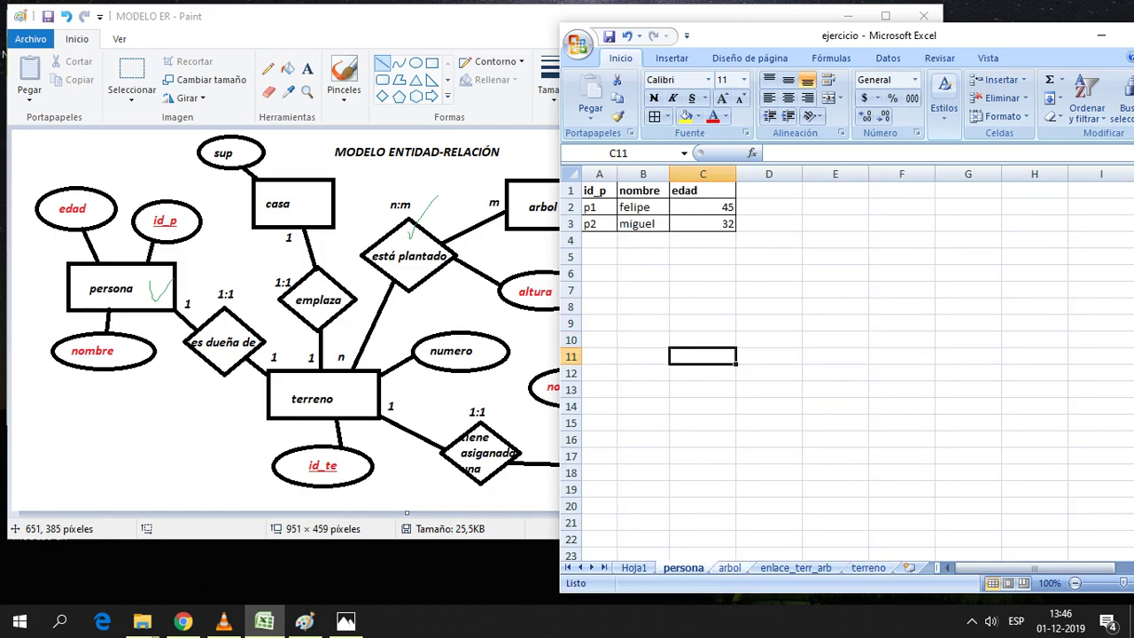
{"action": "left_click", "coordinate": [868, 567]}
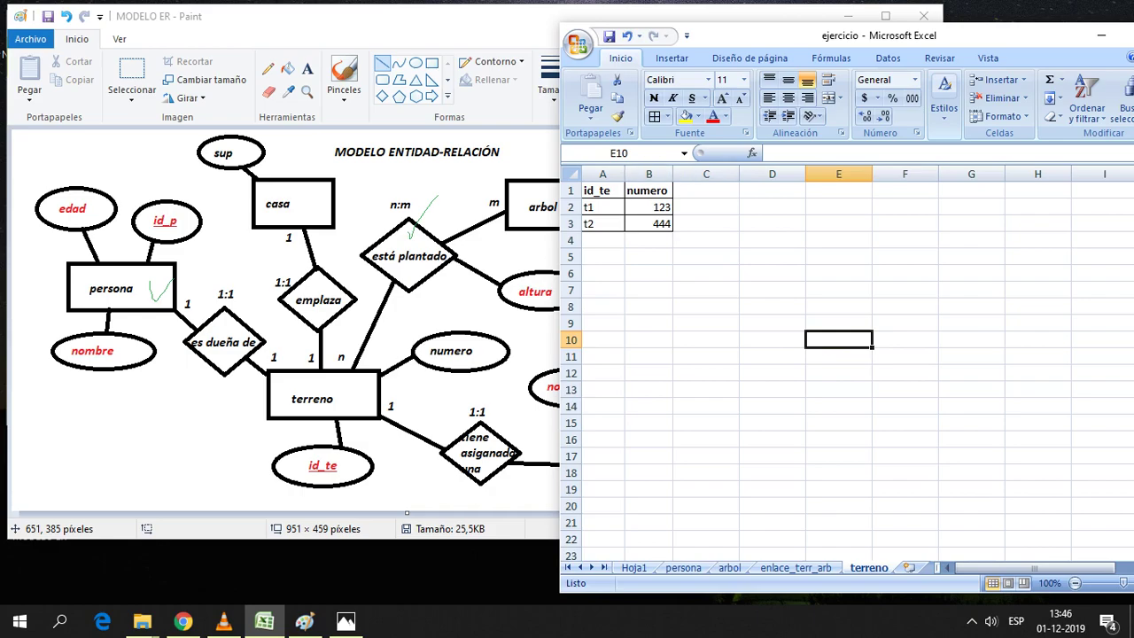
Enter the header id_p in C1 of the terreno sheet and make it bold
{"action": "left_click", "coordinate": [707, 190]}
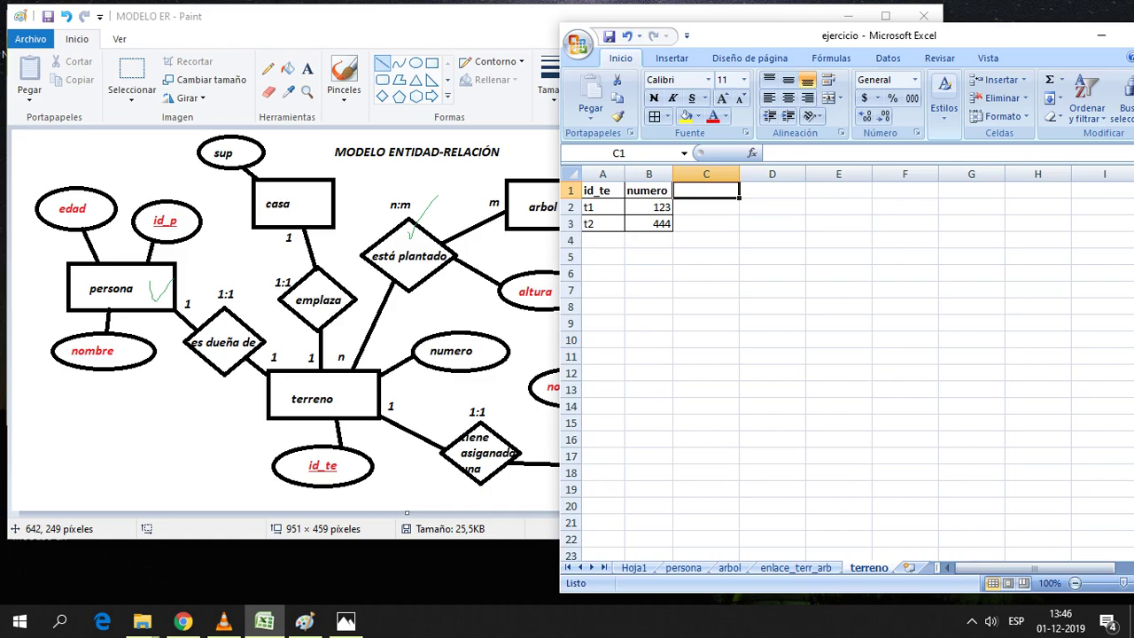
{"action": "left_click", "coordinate": [706, 307]}
{"action": "left_click", "coordinate": [706, 189]}
{"action": "type", "text": "id"}
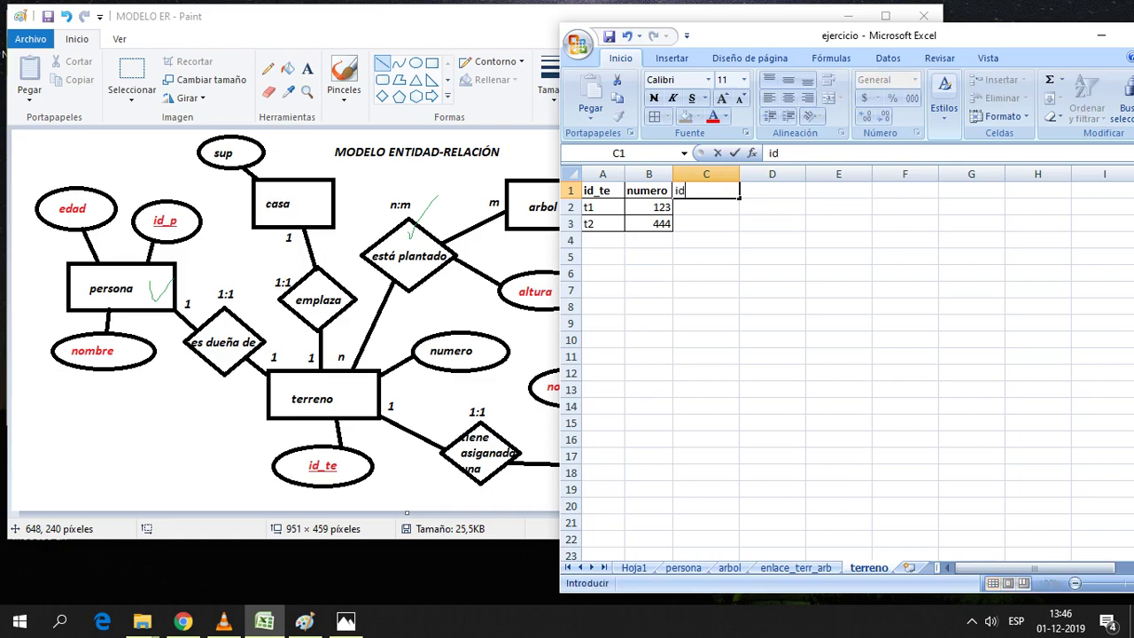
{"action": "type", "text": "_"}
{"action": "type", "text": "p"}
{"action": "left_click", "coordinate": [772, 274]}
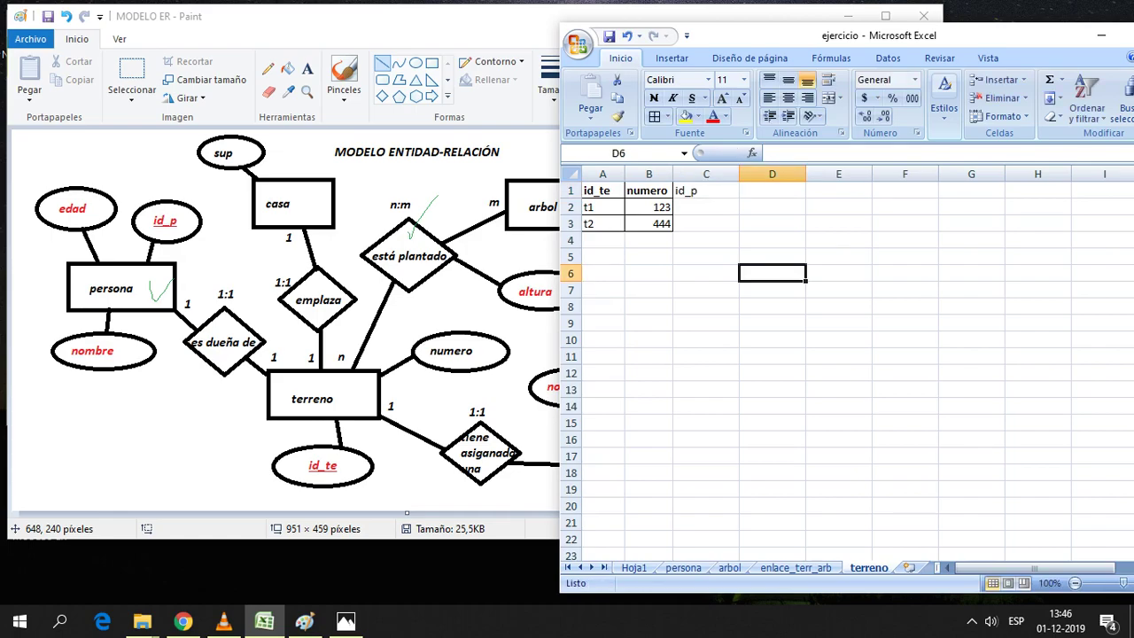
{"action": "left_click", "coordinate": [706, 191]}
{"action": "left_click", "coordinate": [653, 98]}
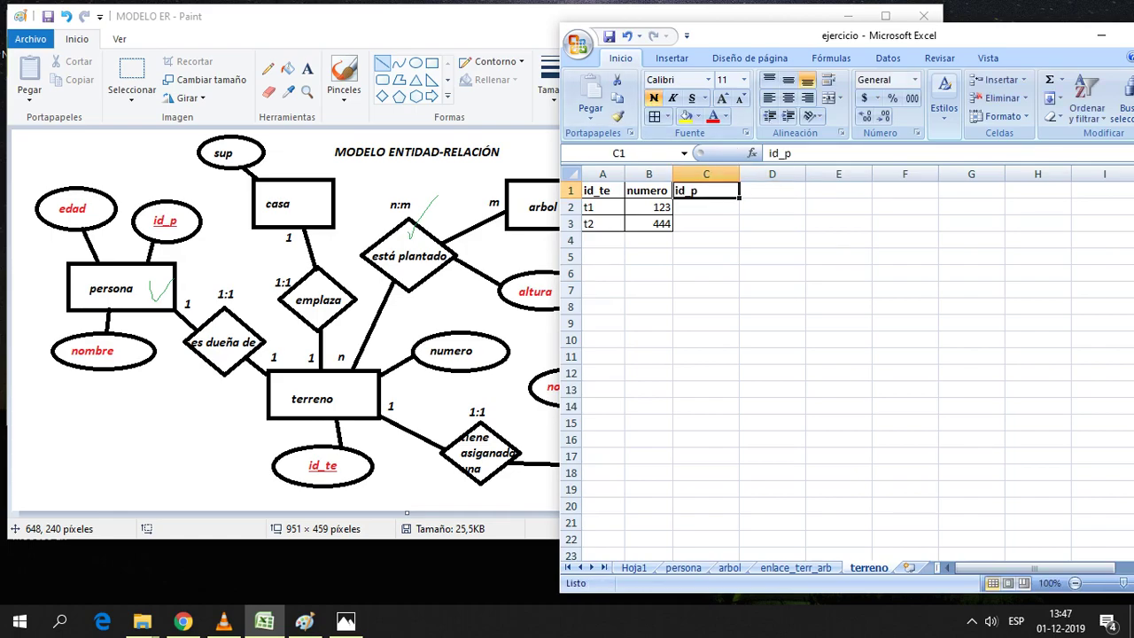
Fill C2 and C3 with the owner ids p1 and p2
{"action": "left_click", "coordinate": [706, 207]}
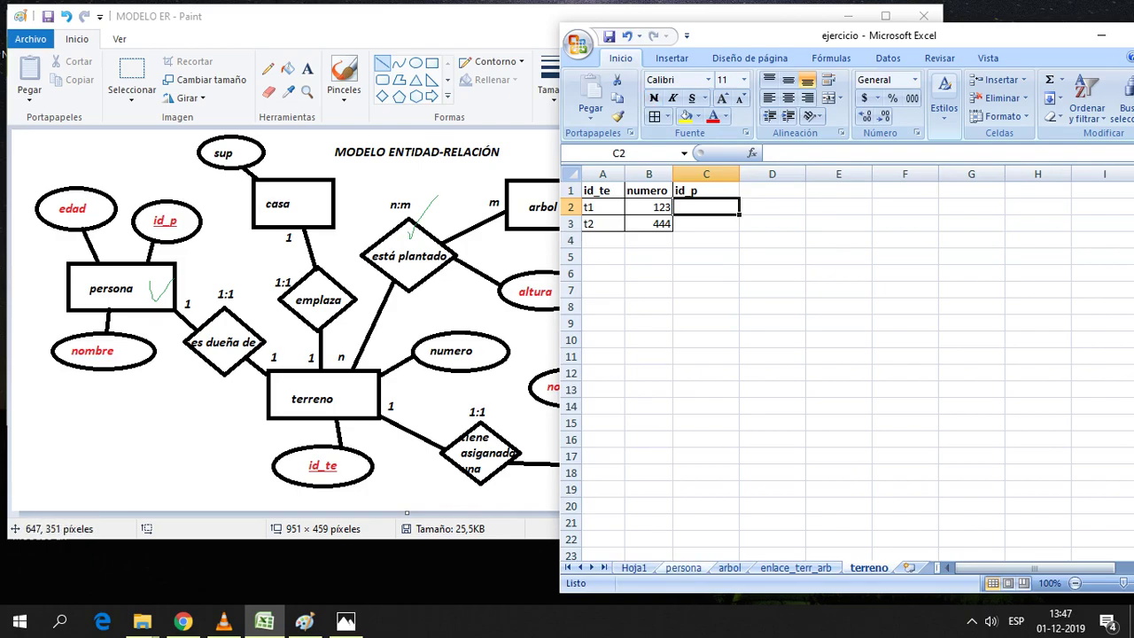
{"action": "left_click", "coordinate": [683, 567]}
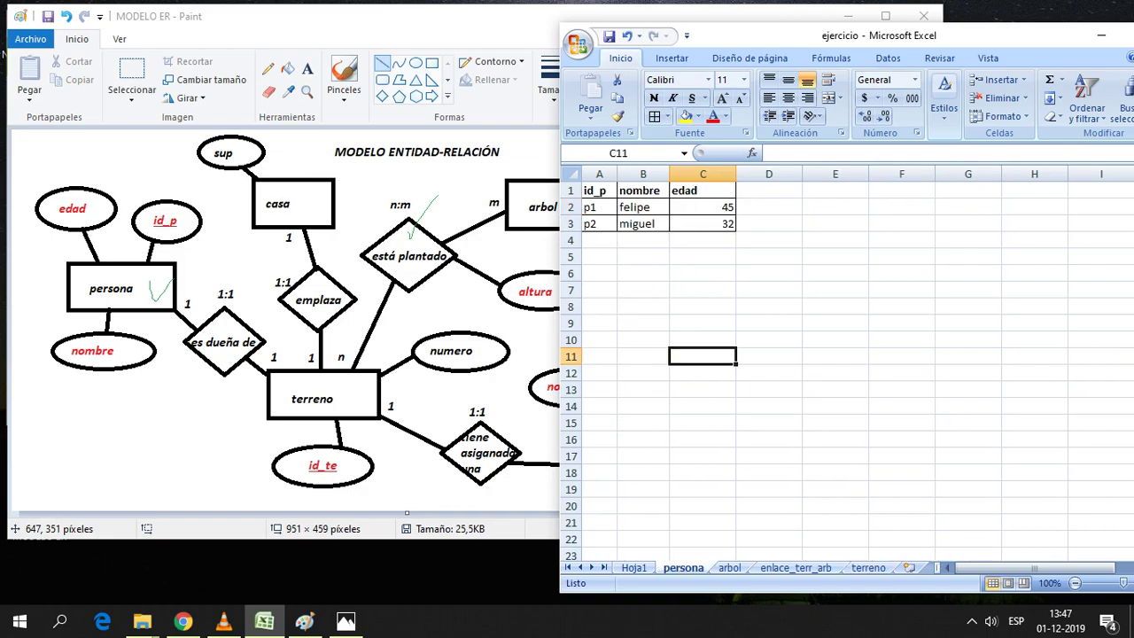
{"action": "left_click", "coordinate": [868, 567]}
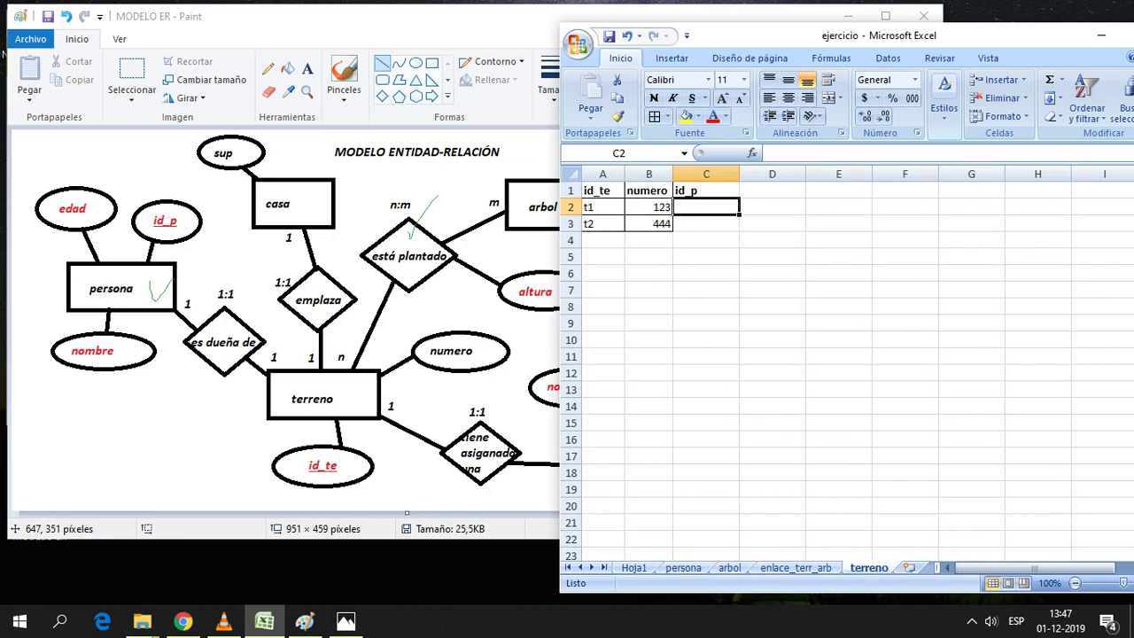
{"action": "type", "text": "p1"}
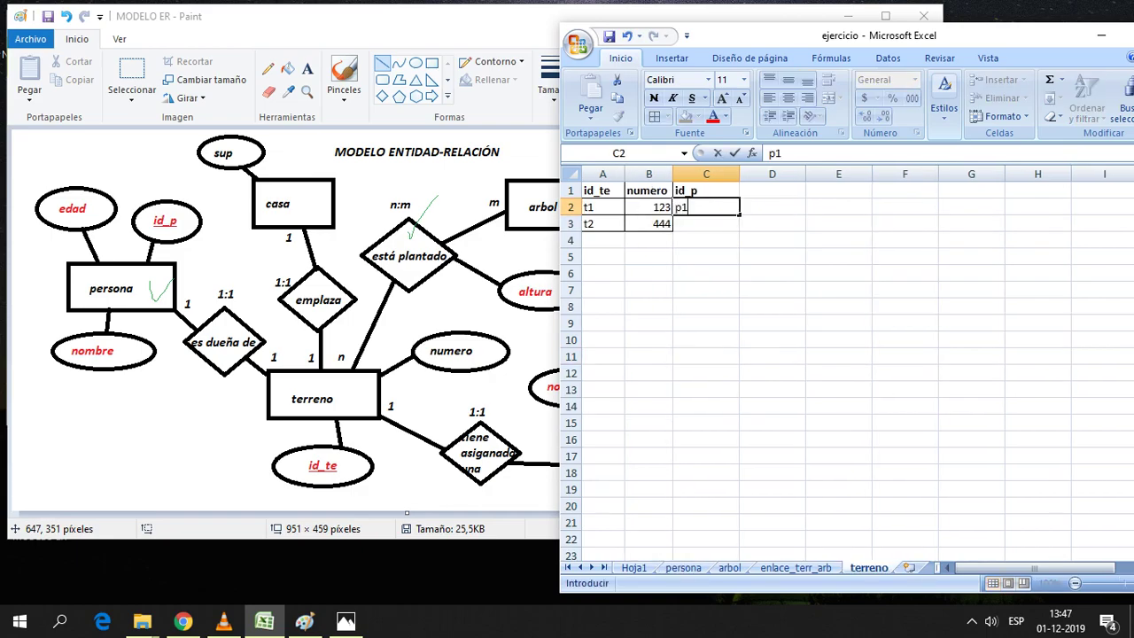
{"action": "key", "text": "Return"}
{"action": "type", "text": "p2"}
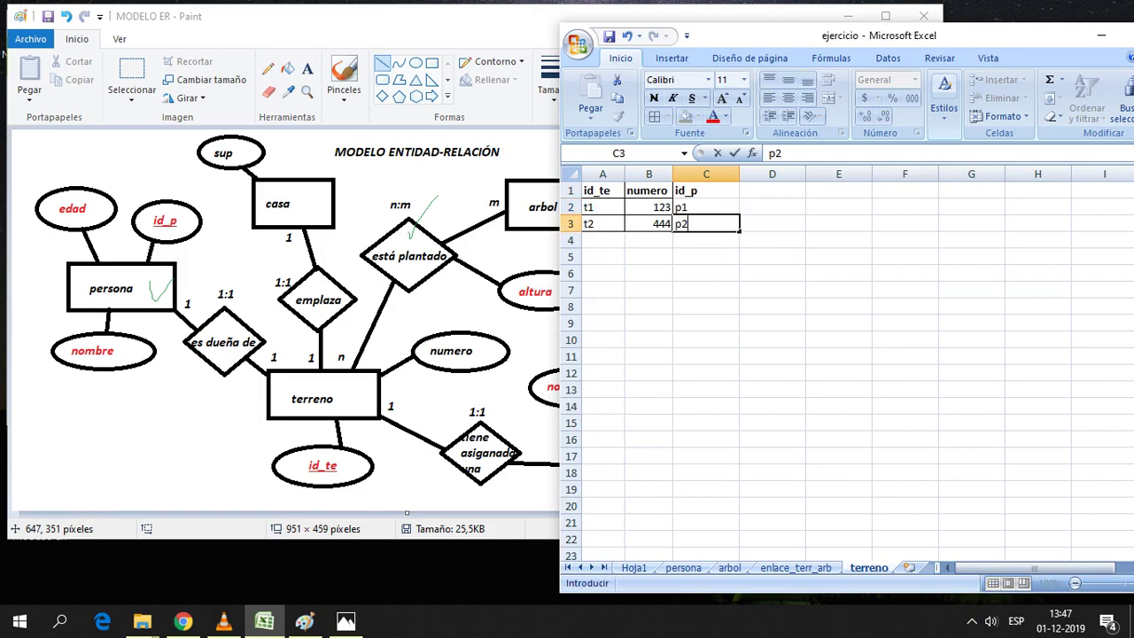
{"action": "left_click", "coordinate": [706, 291]}
Apply All Borders to the terreno table A1:C3 and check the p1 and p2 values
{"action": "left_click_drag", "start_coordinate": [706, 224], "coordinate": [707, 190]}
{"action": "left_click", "coordinate": [654, 117]}
{"action": "left_click", "coordinate": [706, 274]}
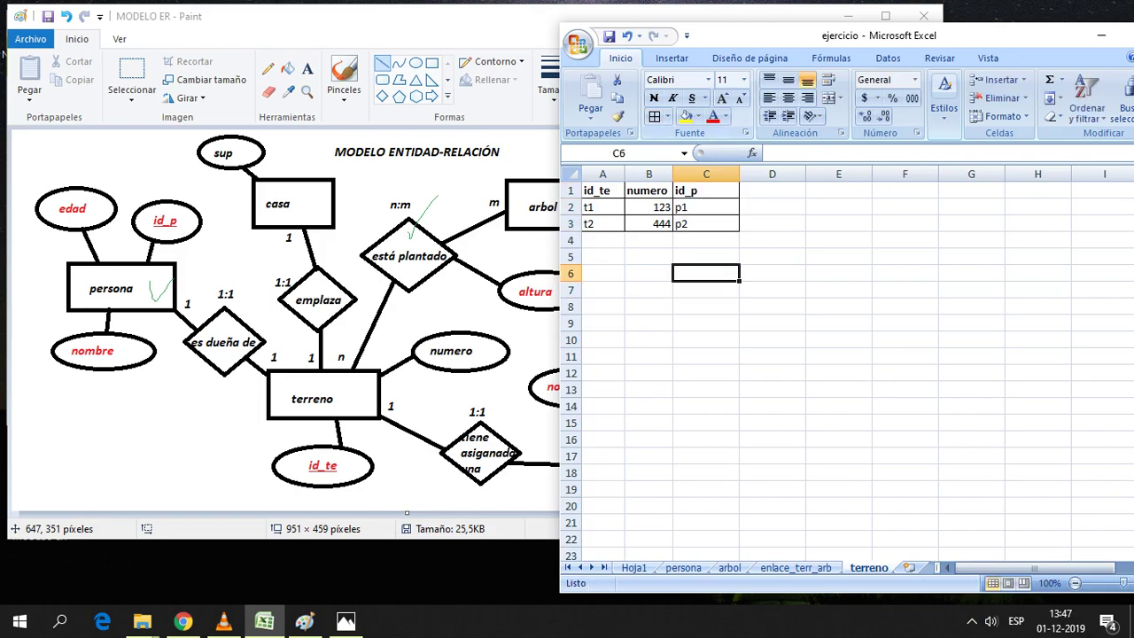
{"action": "left_click", "coordinate": [603, 207]}
{"action": "left_click", "coordinate": [706, 207]}
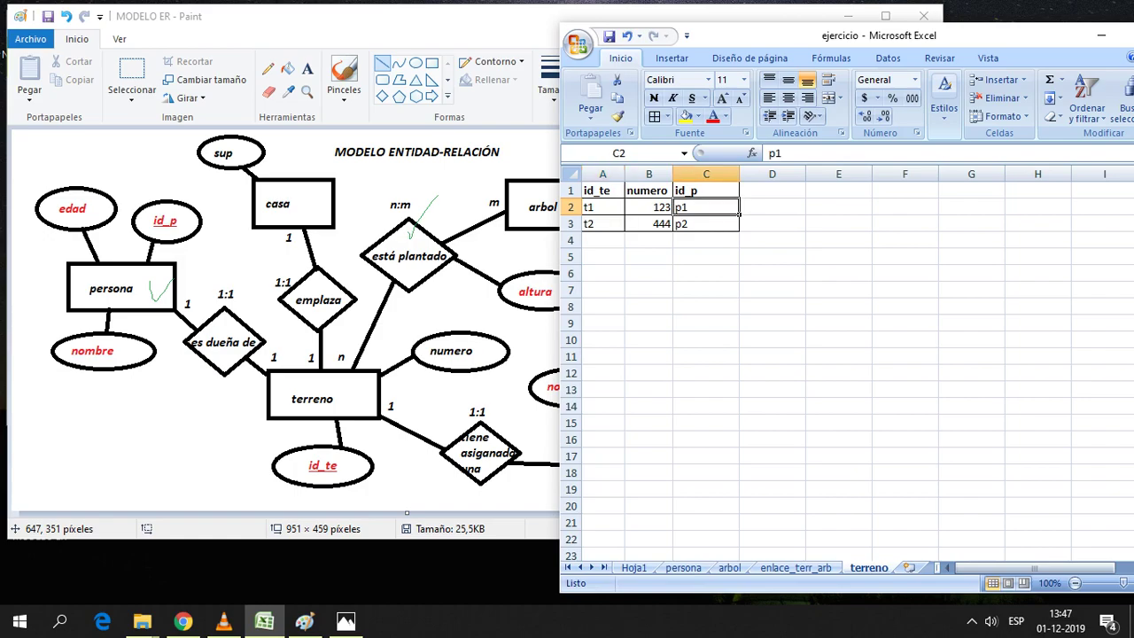
{"action": "left_click", "coordinate": [602, 223]}
{"action": "left_click", "coordinate": [706, 223]}
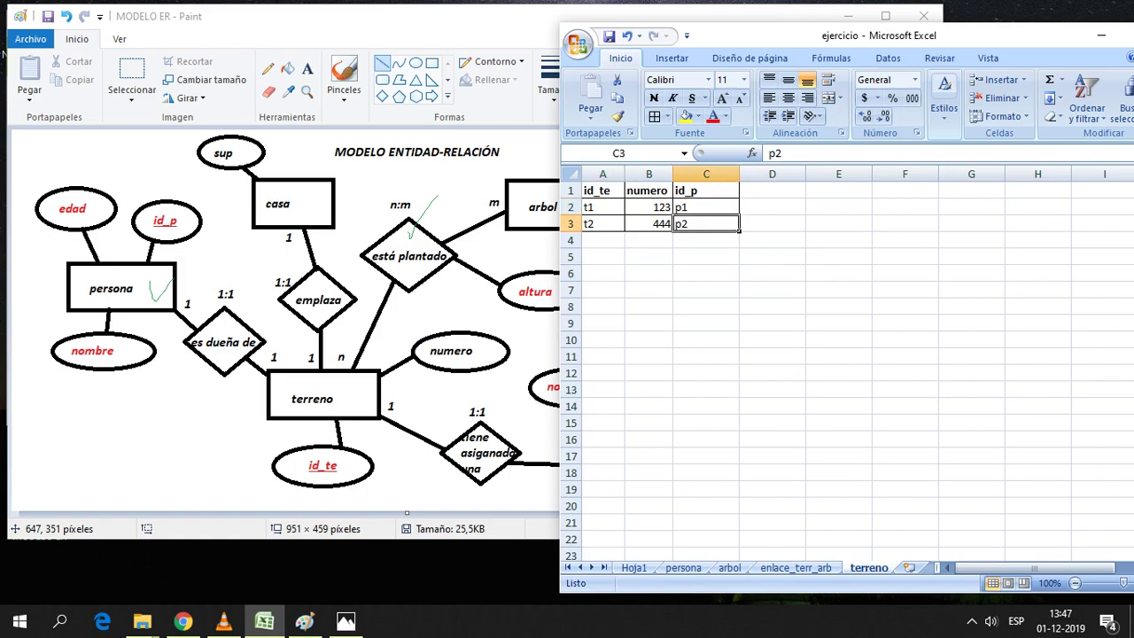
Glance at the Hoja1 table, then review the bordered terreno table A1:C3
{"action": "key", "text": "ctrl+Page_Up"}
{"action": "key", "text": "ctrl+Page_Up"}
{"action": "key", "text": "ctrl+Page_Up"}
{"action": "key", "text": "ctrl+Page_Up"}
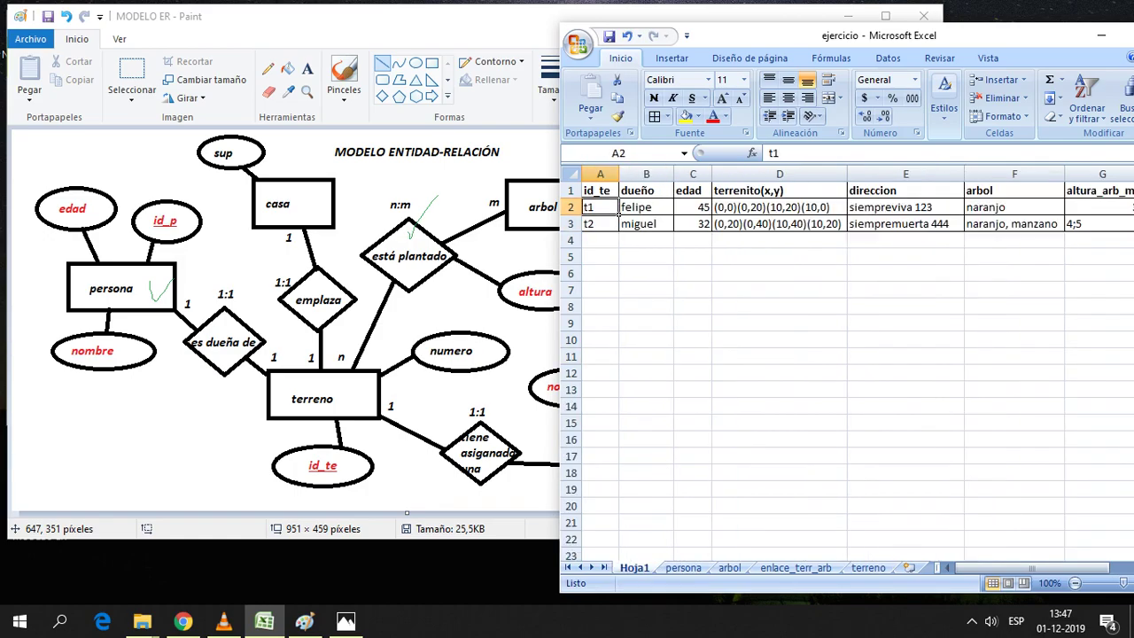
{"action": "key", "text": "ctrl+Page_Down"}
{"action": "key", "text": "ctrl+Page_Down"}
{"action": "key", "text": "ctrl+Page_Down"}
{"action": "left_click", "coordinate": [706, 356]}
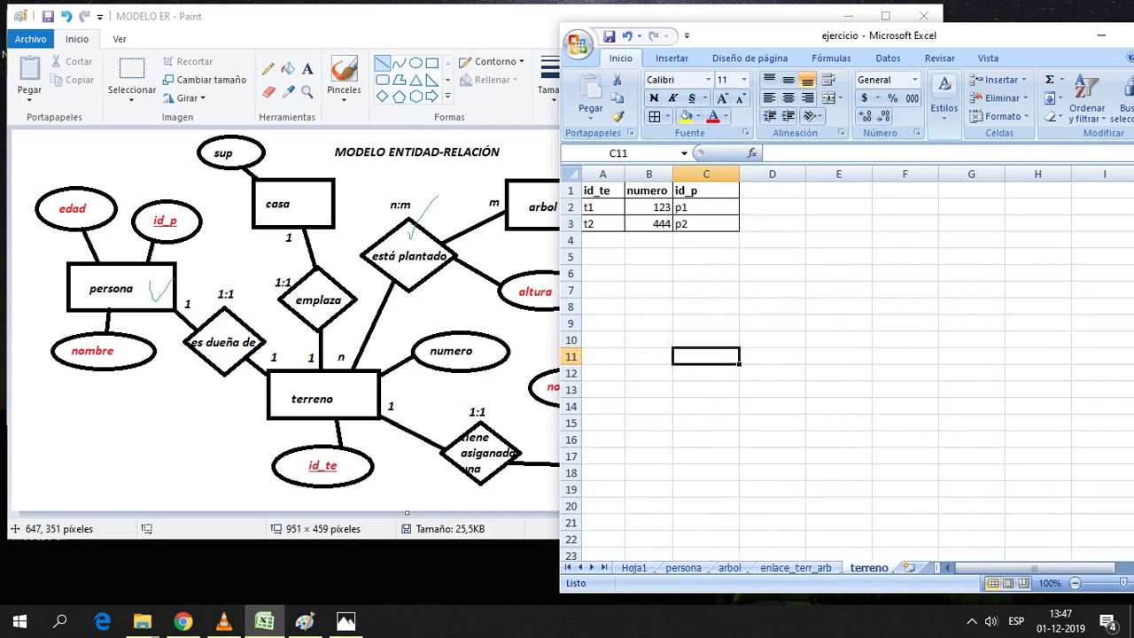
{"action": "left_click_drag", "start_coordinate": [706, 223], "coordinate": [603, 190]}
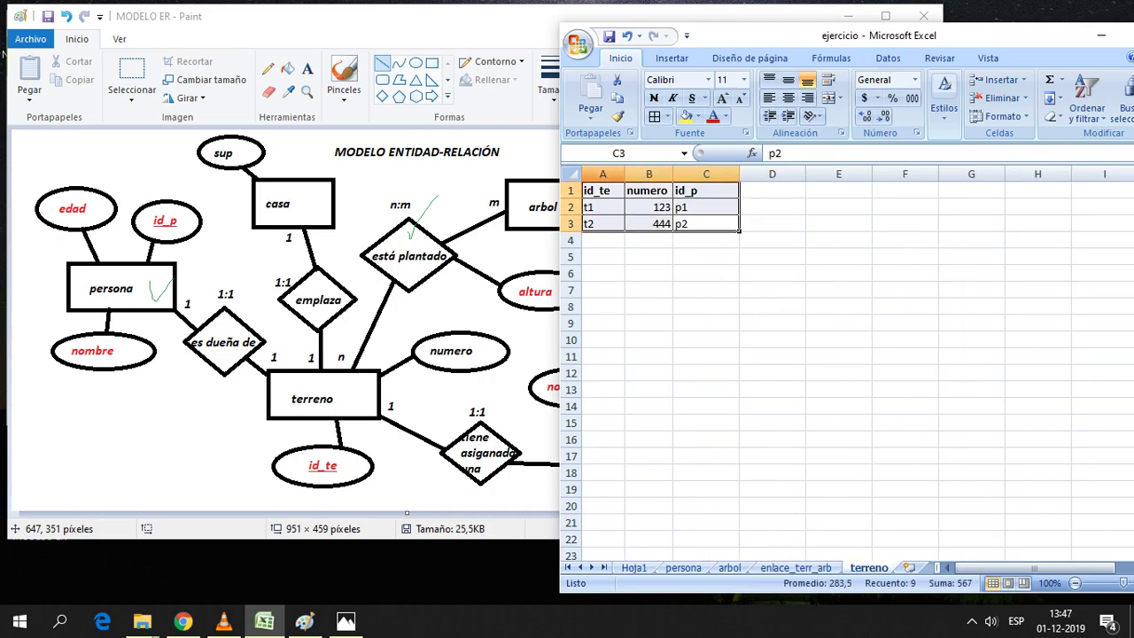
{"action": "left_click", "coordinate": [839, 307]}
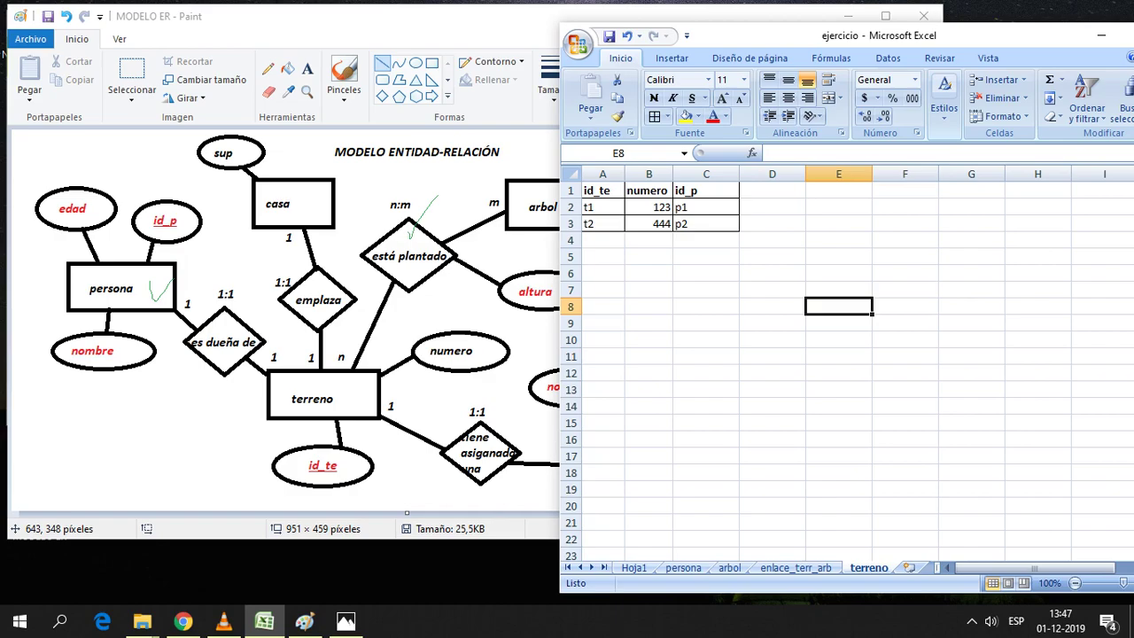
In Paint, draw a rectangle at the ER diagram's lower left
{"action": "key", "text": "alt+Tab"}
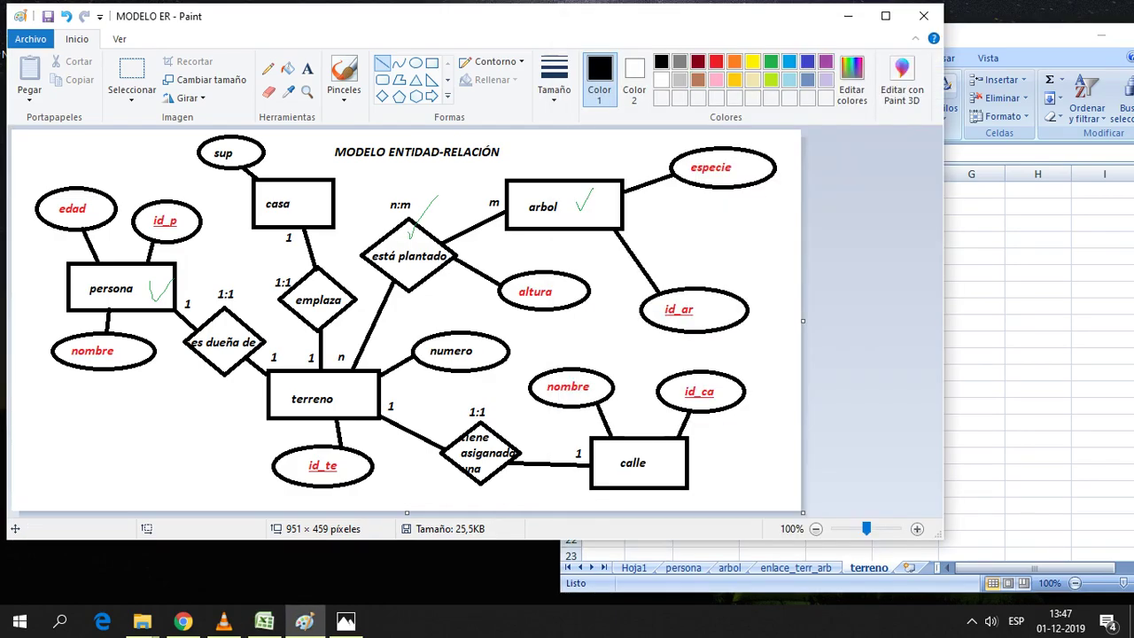
{"action": "key", "text": "alt+Tab"}
{"action": "key", "text": "alt+Tab"}
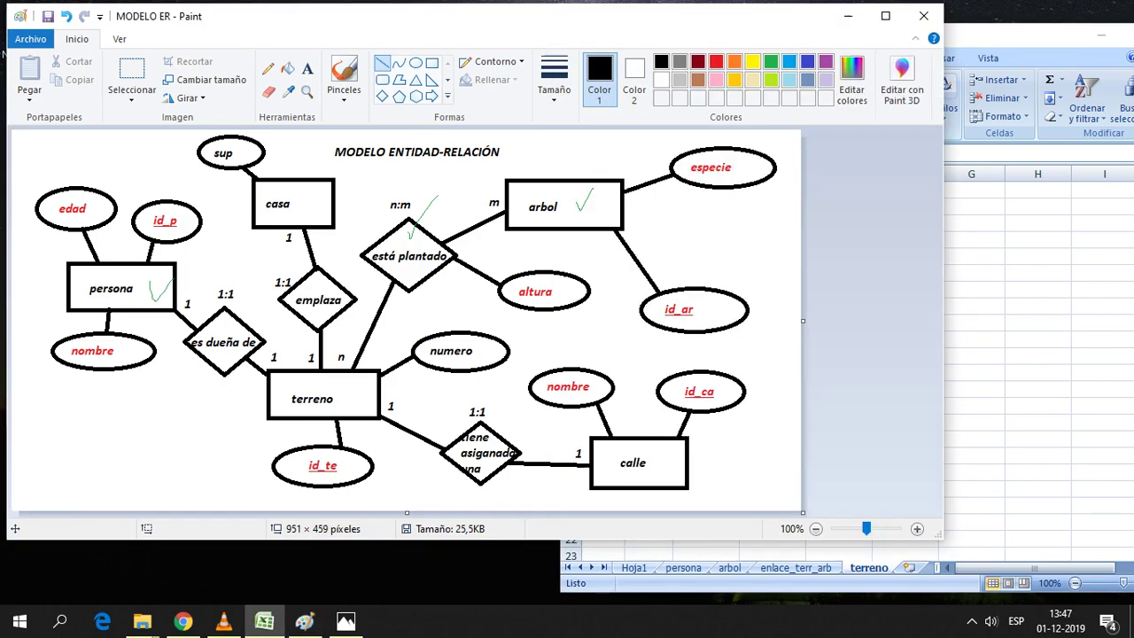
{"action": "left_click", "coordinate": [431, 62]}
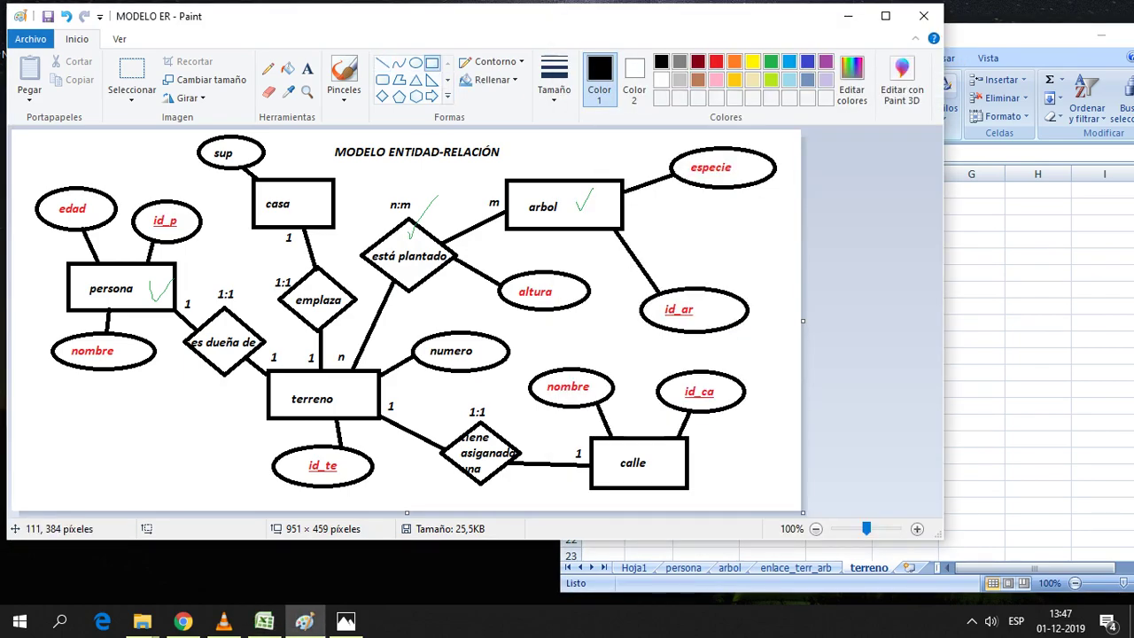
{"action": "left_click_drag", "start_coordinate": [62, 442], "coordinate": [158, 488]}
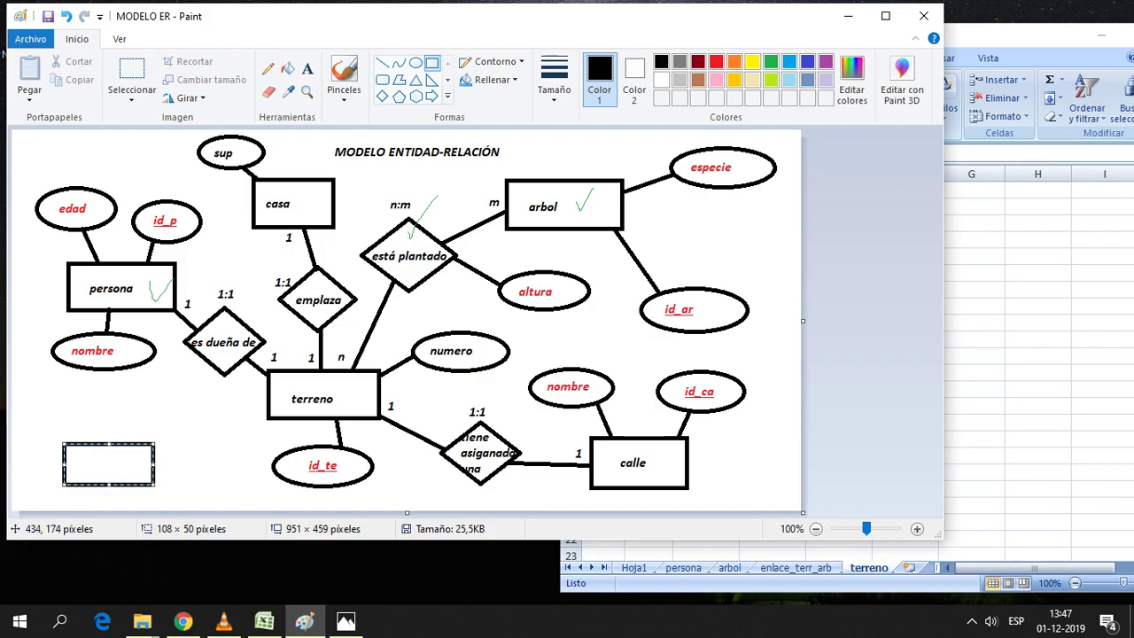
Label the new rectangle 'coordenadas'
{"action": "left_click", "coordinate": [307, 69]}
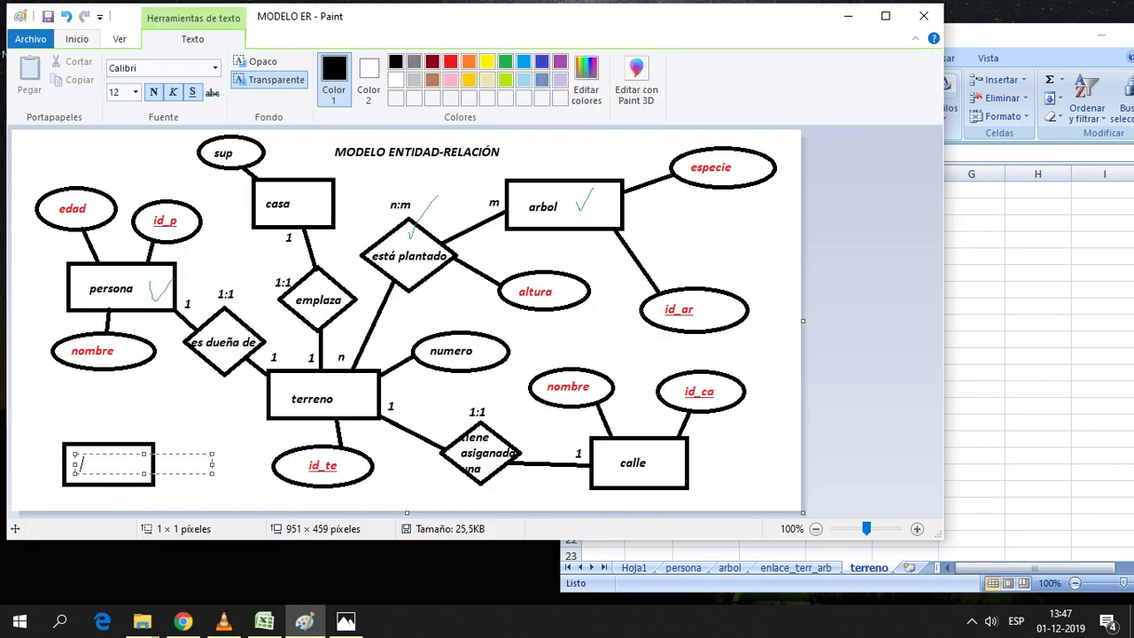
{"action": "left_click", "coordinate": [74, 454]}
{"action": "type", "text": "coo"}
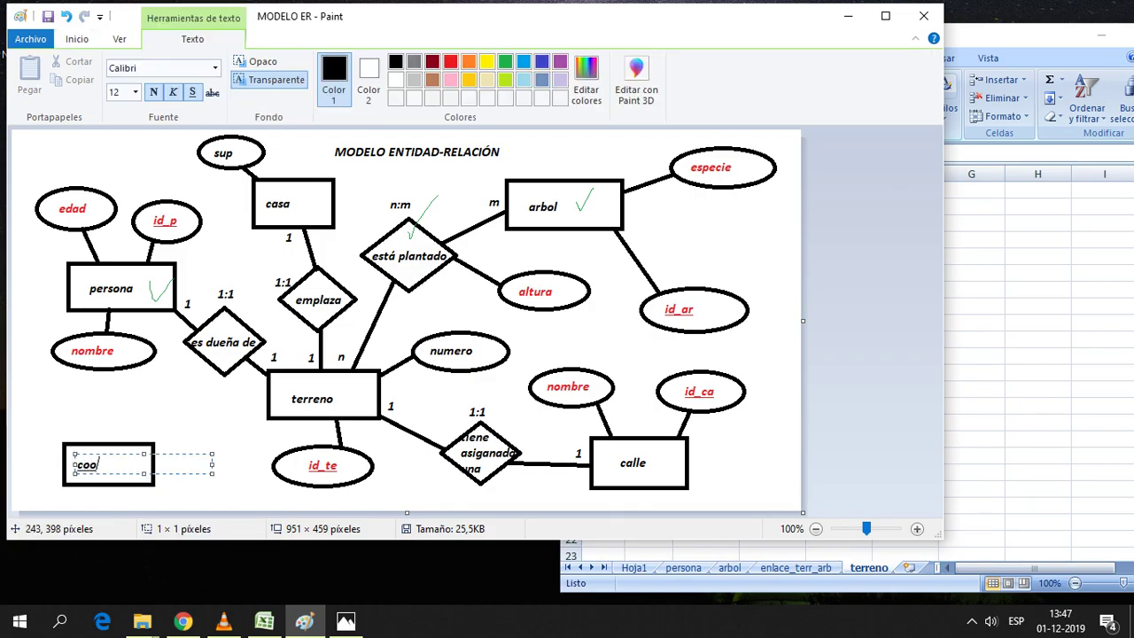
{"action": "type", "text": "rdenadas"}
{"action": "left_click_drag", "start_coordinate": [78, 474], "coordinate": [76, 473]}
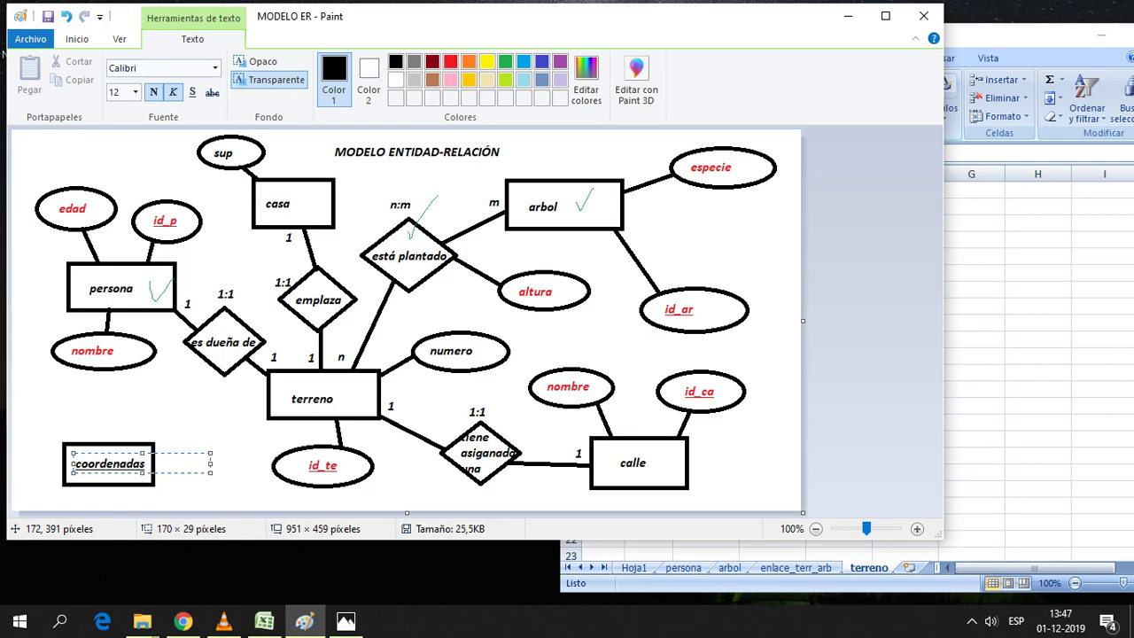
{"action": "key", "text": "ctrl+a"}
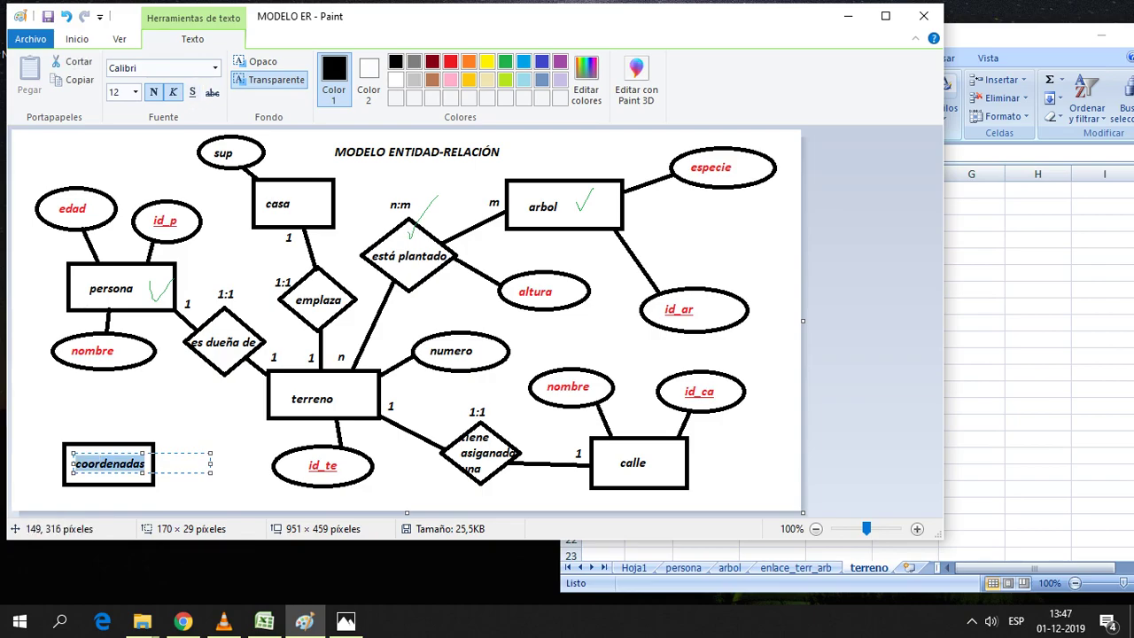
{"action": "left_click", "coordinate": [244, 427]}
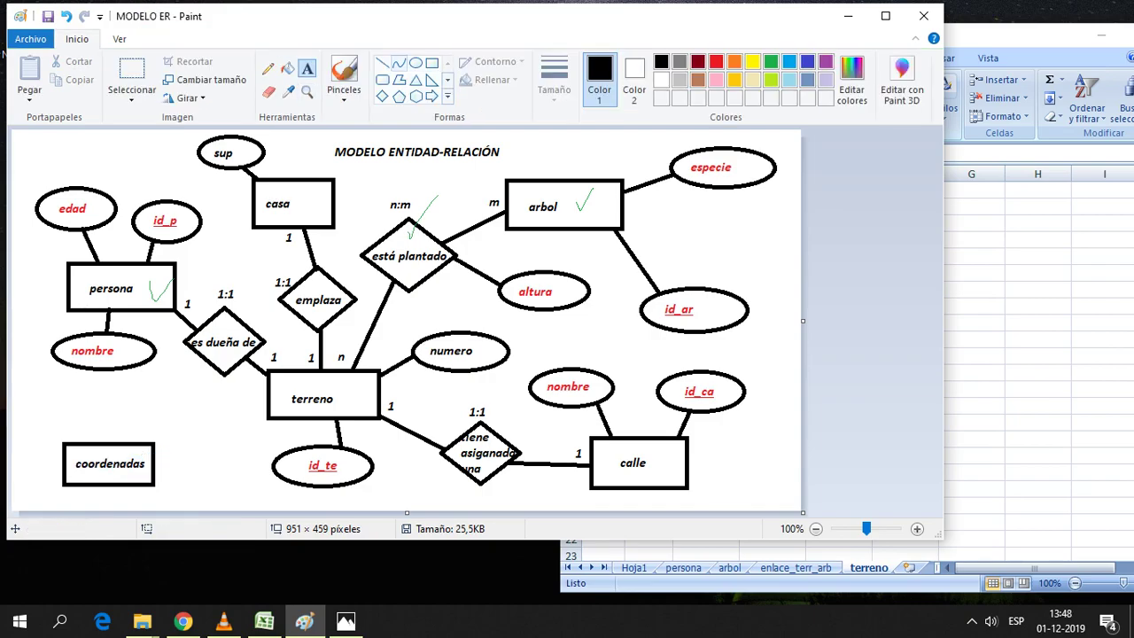
Draw an ellipse above coordenadas and label it coorX in red
{"action": "left_click", "coordinate": [416, 63]}
{"action": "left_click_drag", "start_coordinate": [33, 389], "coordinate": [101, 425]}
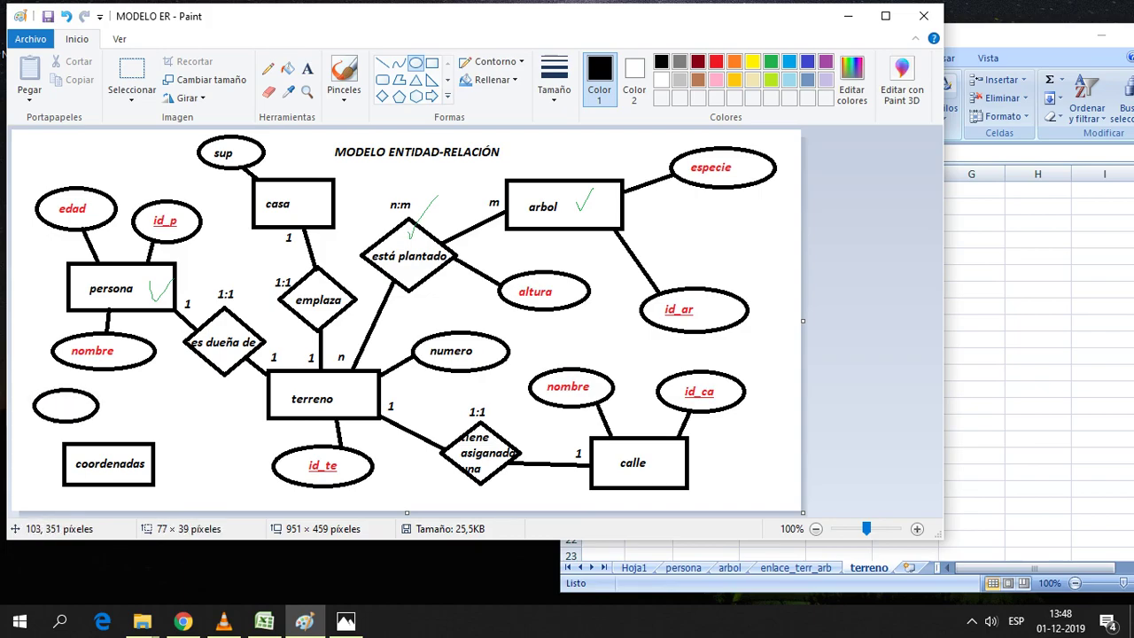
{"action": "left_click", "coordinate": [307, 69]}
{"action": "left_click", "coordinate": [44, 396]}
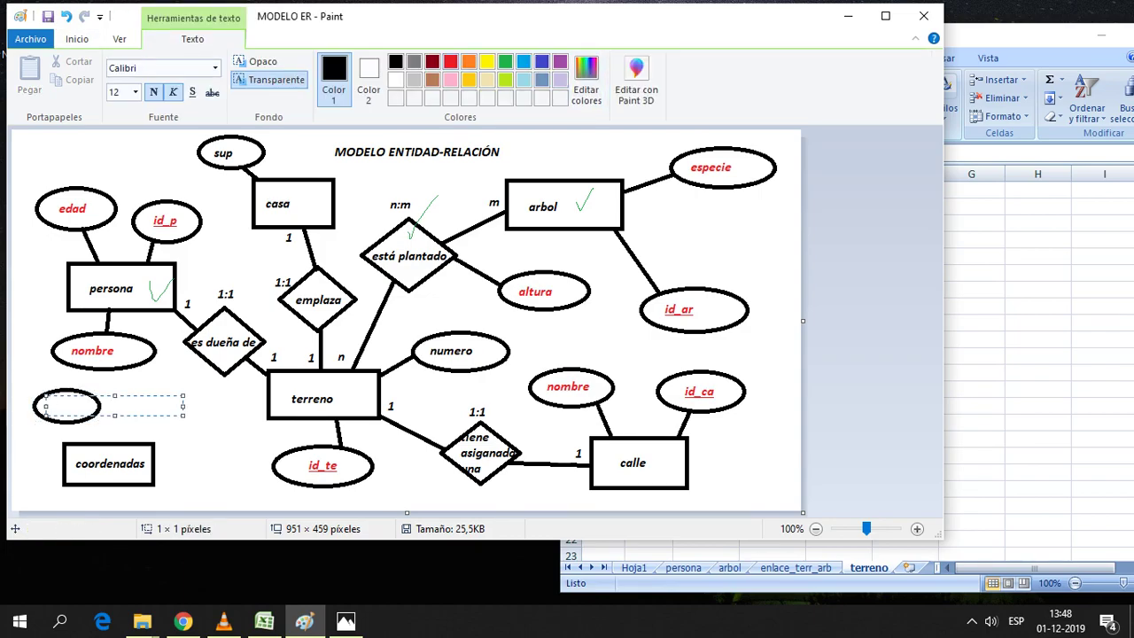
{"action": "left_click", "coordinate": [450, 61]}
{"action": "type", "text": "c"}
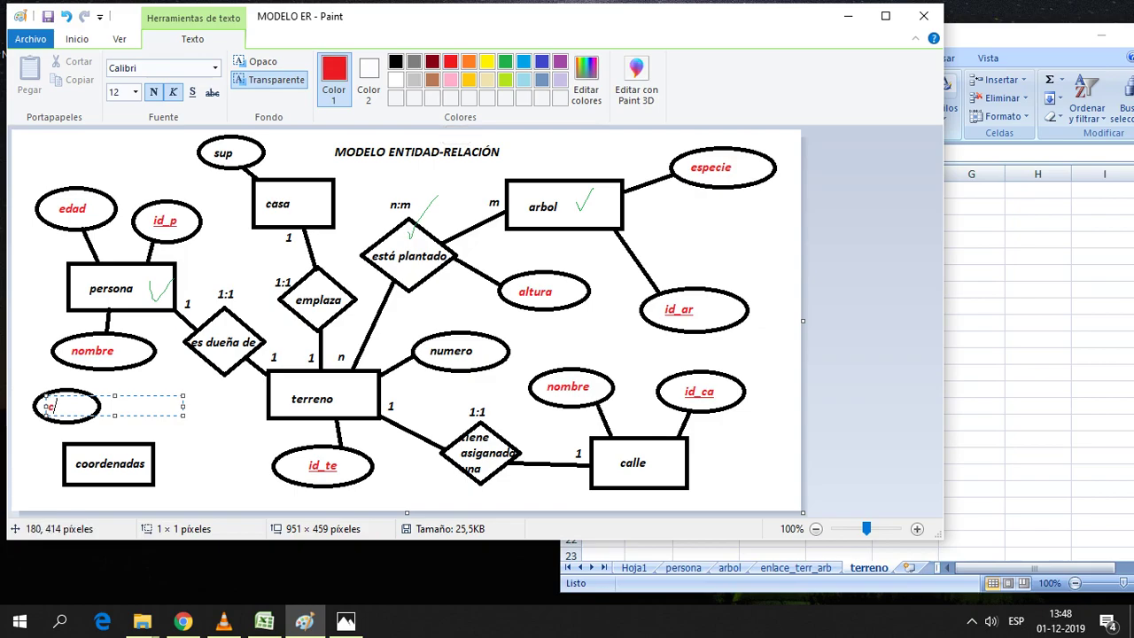
{"action": "type", "text": "oorX"}
{"action": "left_click", "coordinate": [224, 508]}
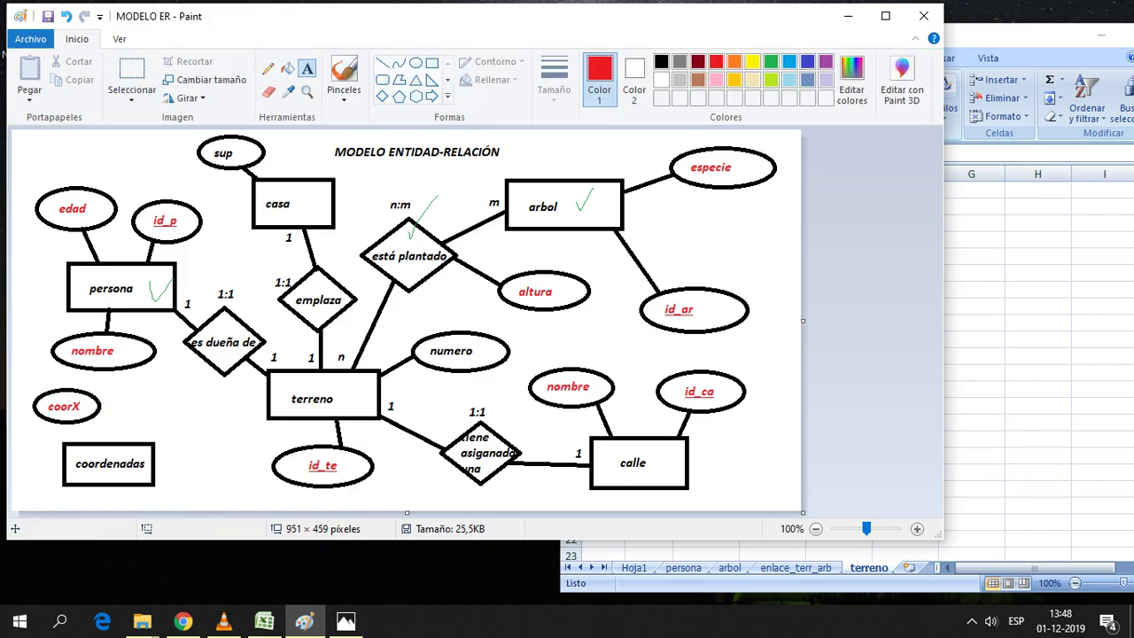
Extend the canvas down to 512 pixels and draw a black ellipse below coordenadas
{"action": "left_click_drag", "start_coordinate": [425, 539], "coordinate": [425, 589]}
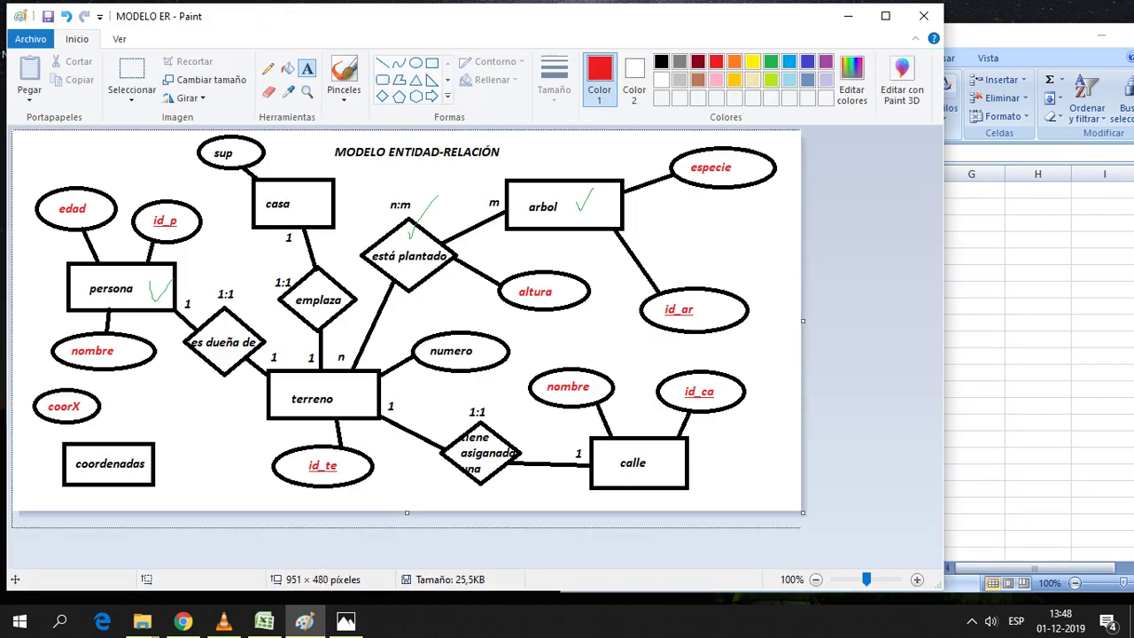
{"action": "left_click_drag", "start_coordinate": [407, 512], "coordinate": [431, 559]}
{"action": "left_click", "coordinate": [415, 63]}
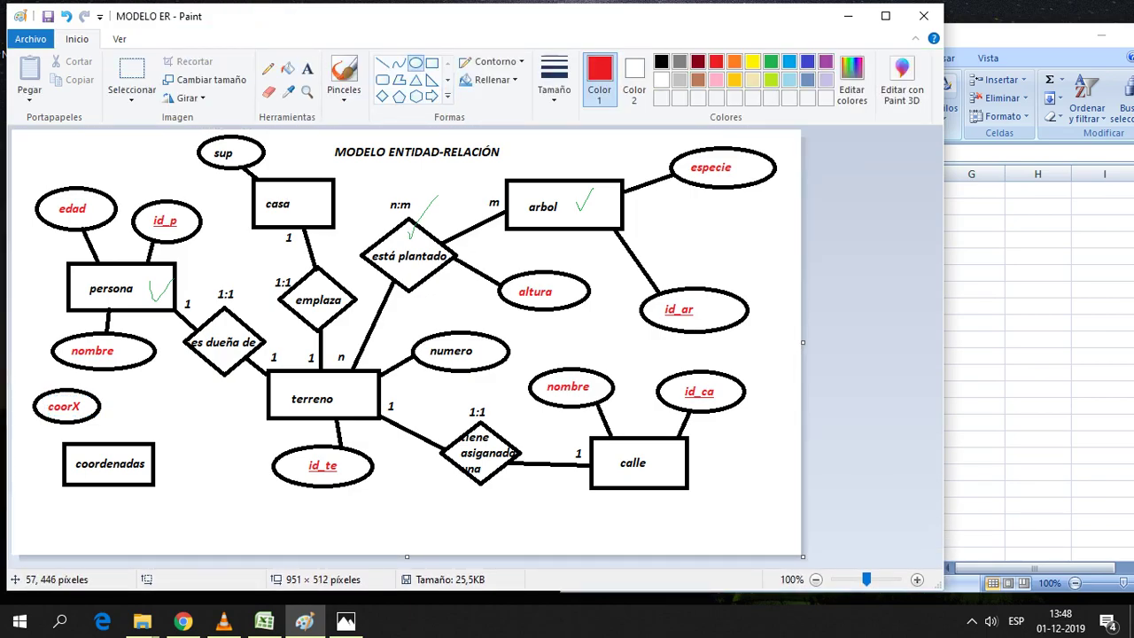
{"action": "mouse_move", "coordinate": [36, 512]}
{"action": "left_mouse_down"}
{"action": "mouse_move", "coordinate": [125, 539]}
{"action": "mouse_move", "coordinate": [118, 548]}
{"action": "left_mouse_up"}
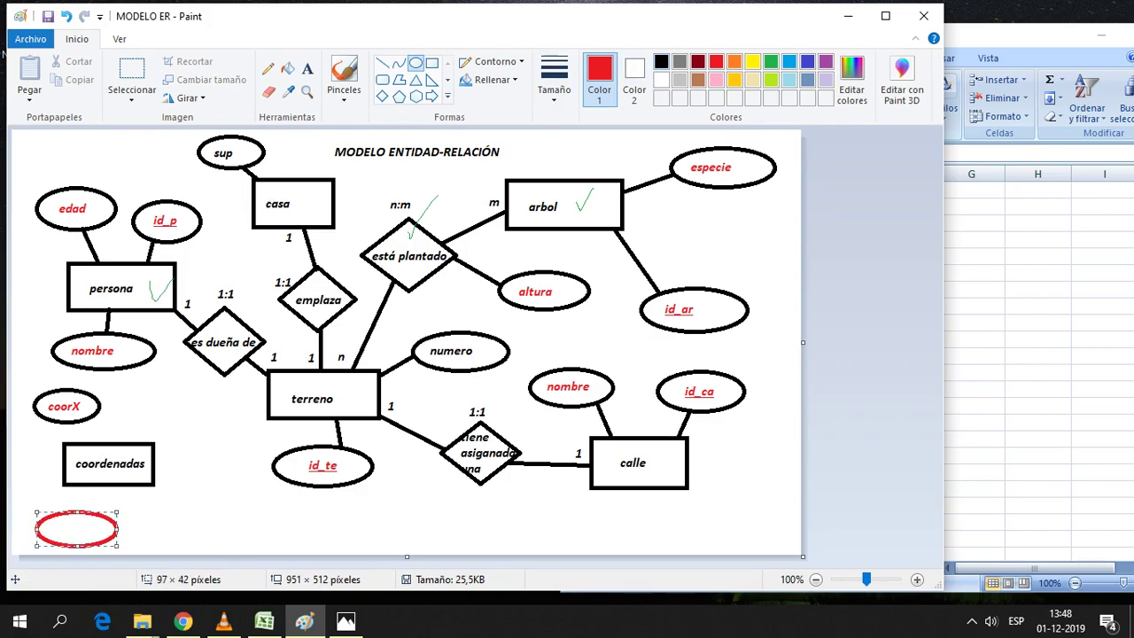
{"action": "left_click", "coordinate": [661, 61]}
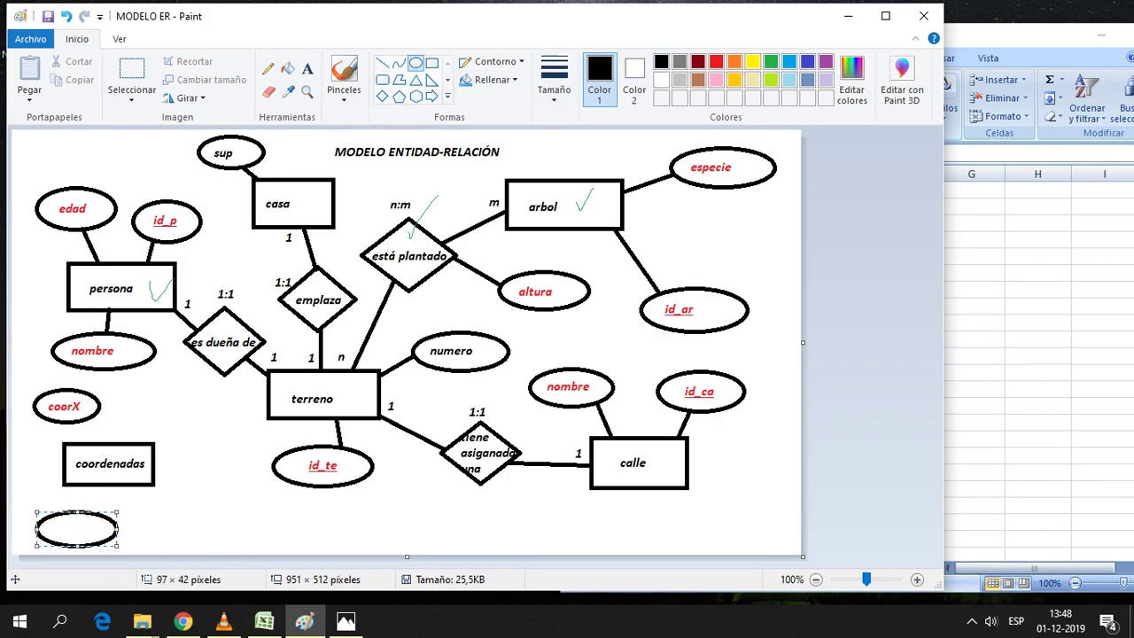
Label the lower ellipse coorY in red, then reset the colour to black
{"action": "left_click", "coordinate": [306, 68]}
{"action": "left_click", "coordinate": [49, 519]}
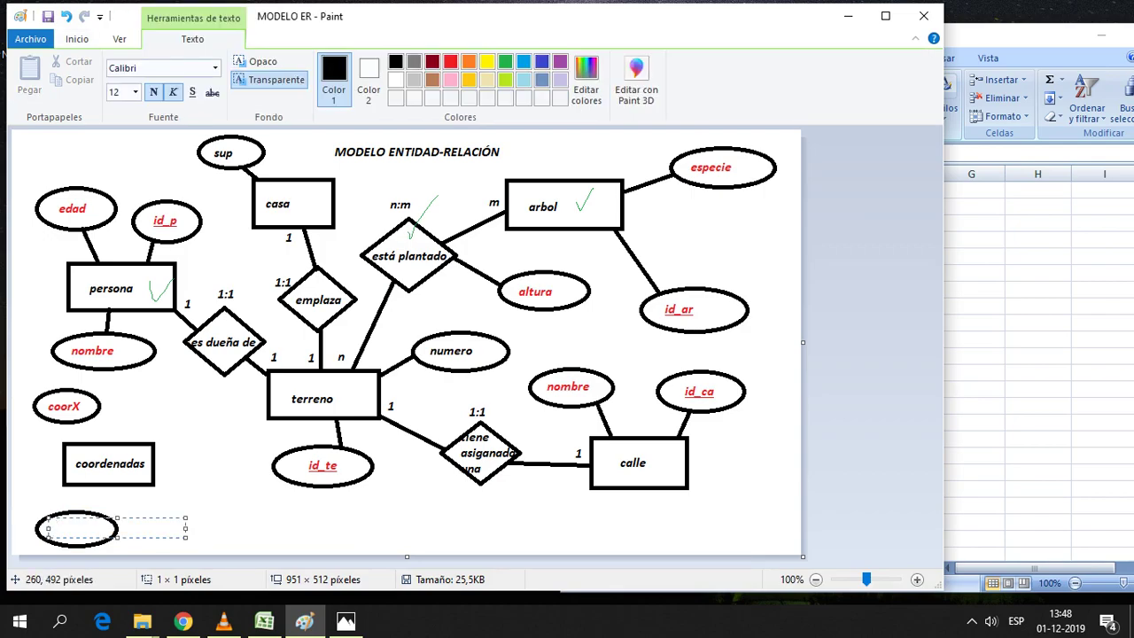
{"action": "left_click", "coordinate": [451, 61]}
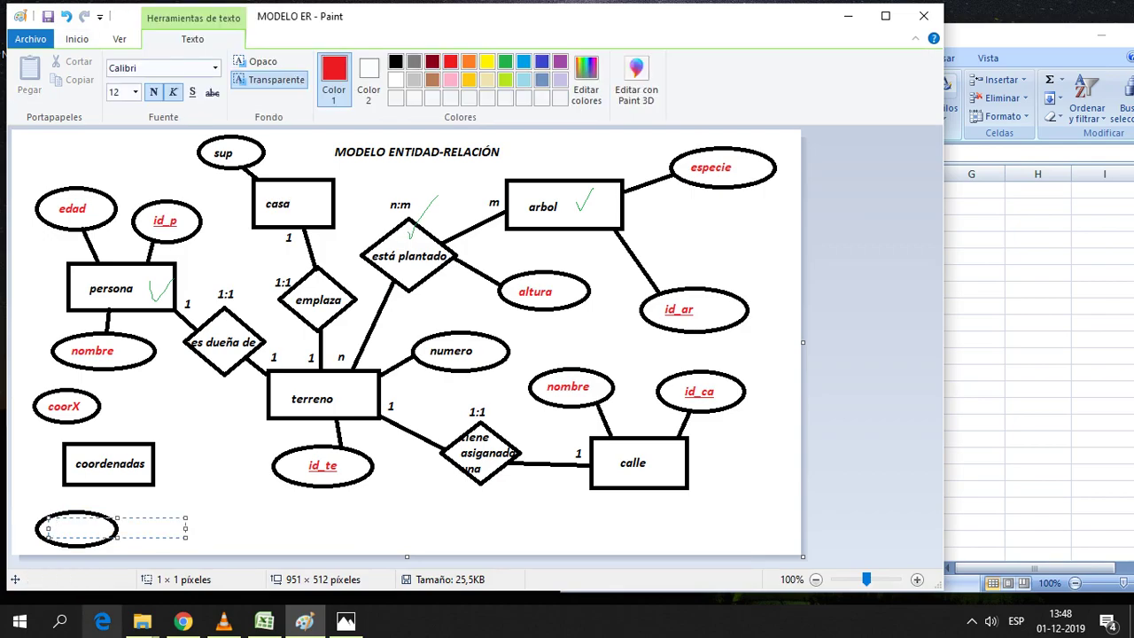
{"action": "type", "text": "coorY"}
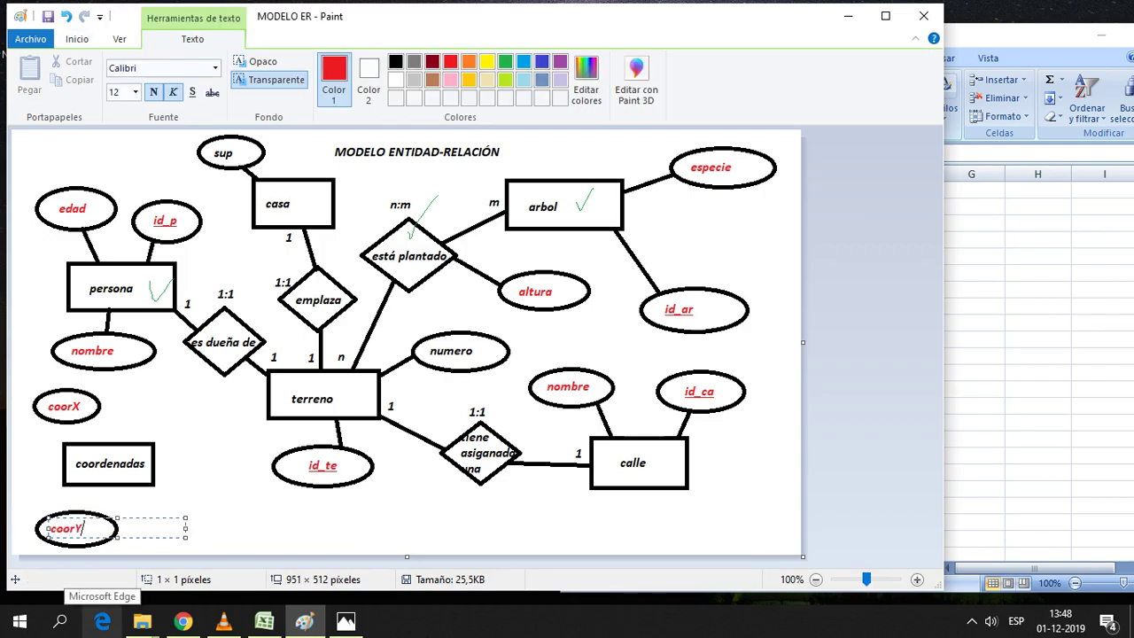
{"action": "left_click", "coordinate": [340, 165]}
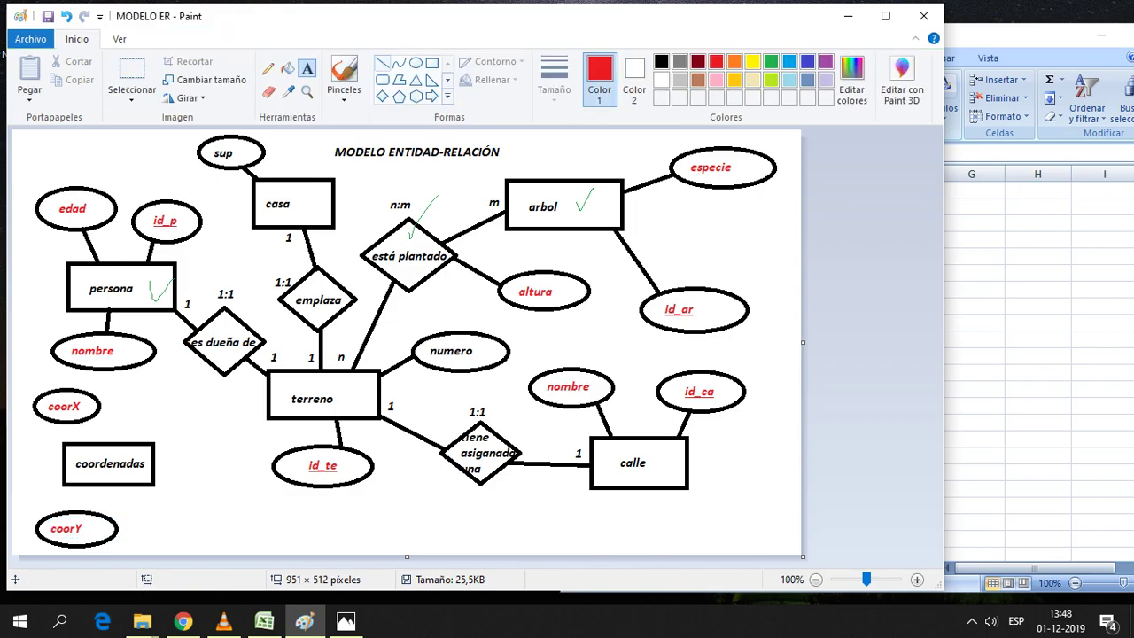
{"action": "left_click", "coordinate": [661, 61]}
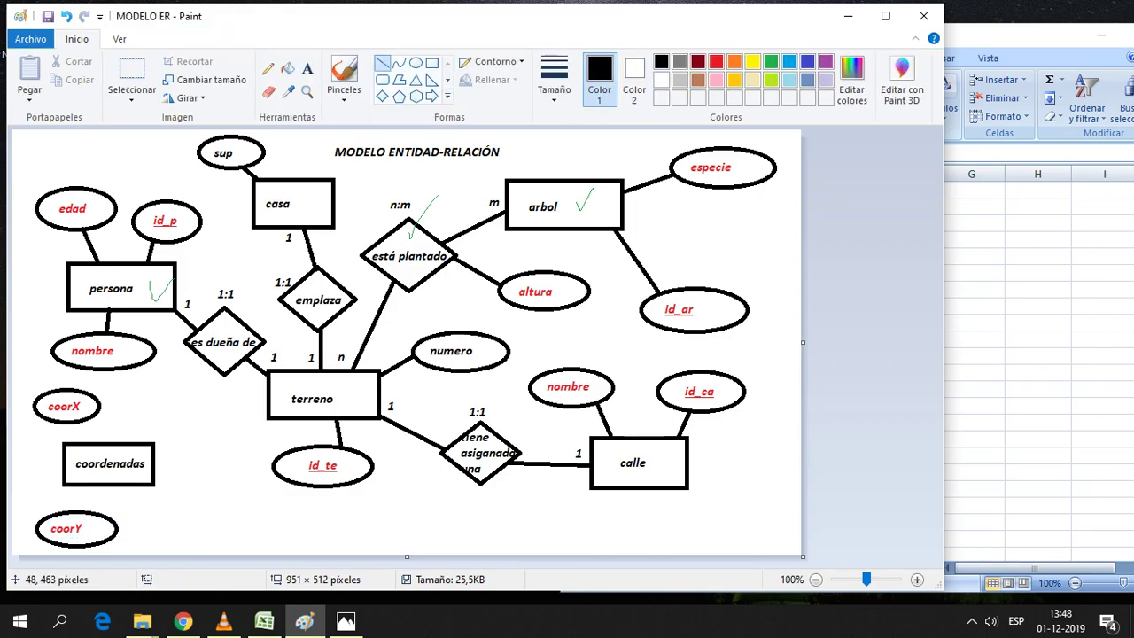
Draw lines linking coorY and coorX to coordenadas, then bring the ejercicio workbook forward
{"action": "left_click_drag", "start_coordinate": [64, 512], "coordinate": [72, 485]}
{"action": "left_click_drag", "start_coordinate": [71, 423], "coordinate": [76, 443]}
{"action": "left_click", "coordinate": [269, 91]}
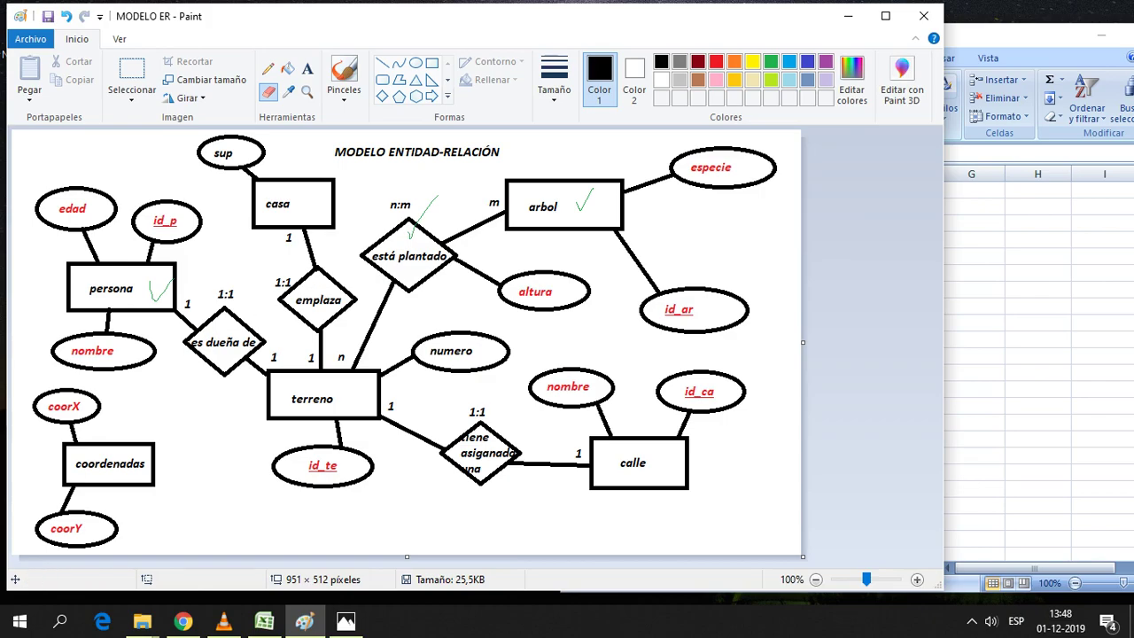
{"action": "left_click", "coordinate": [264, 621]}
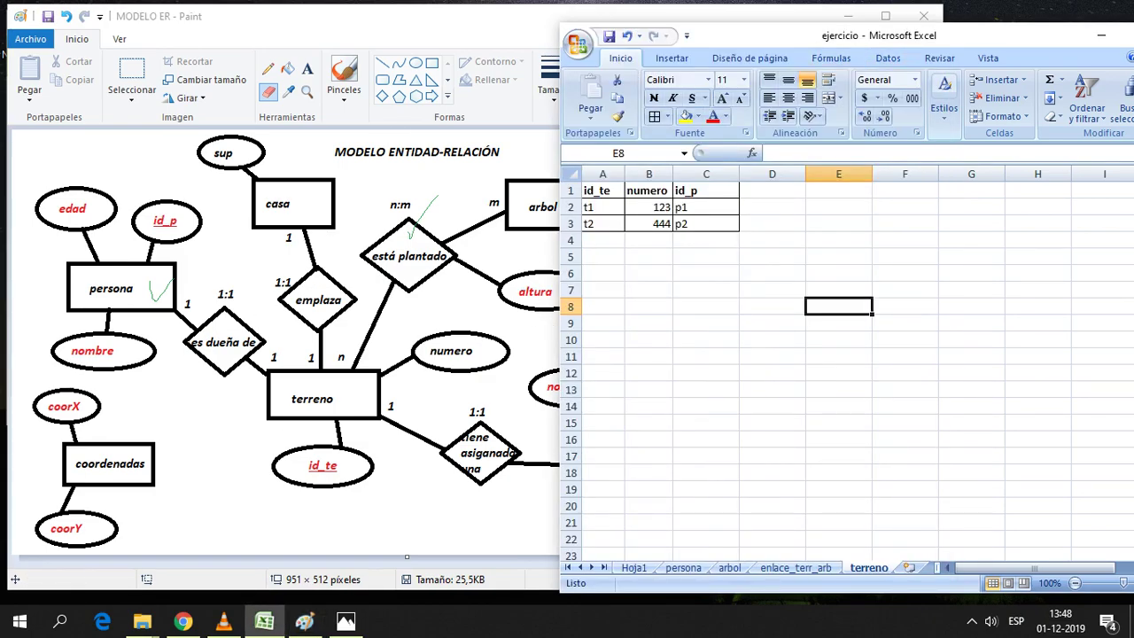
Draw a diamond between coordenadas and terreno and label it tiene
{"action": "left_click", "coordinate": [448, 89]}
{"action": "left_click", "coordinate": [382, 96]}
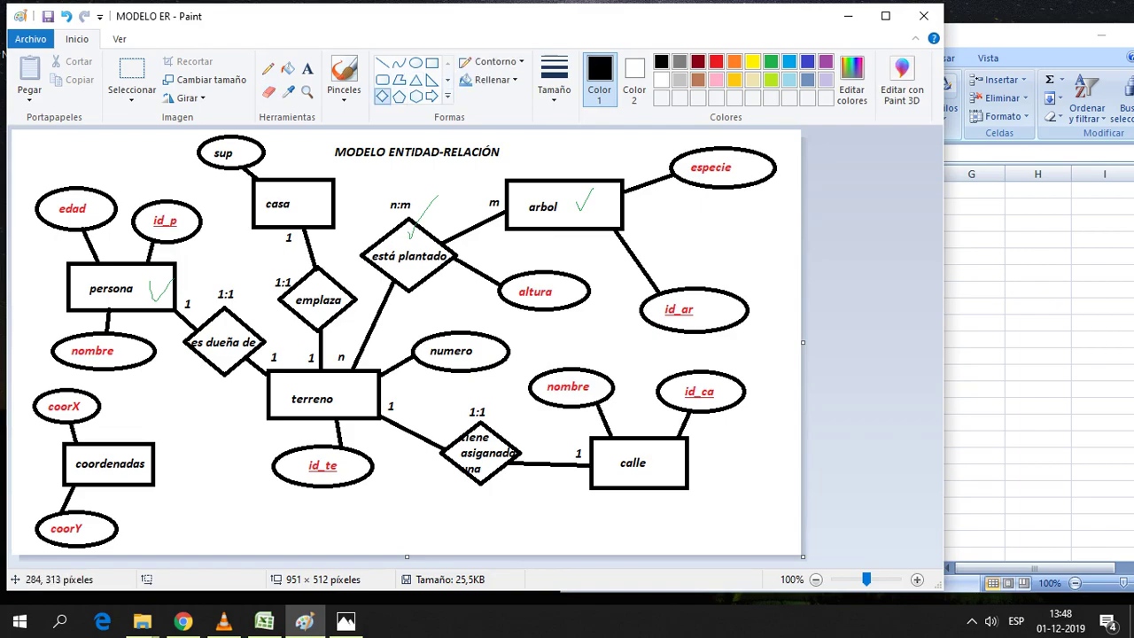
{"action": "left_click_drag", "start_coordinate": [181, 414], "coordinate": [254, 471]}
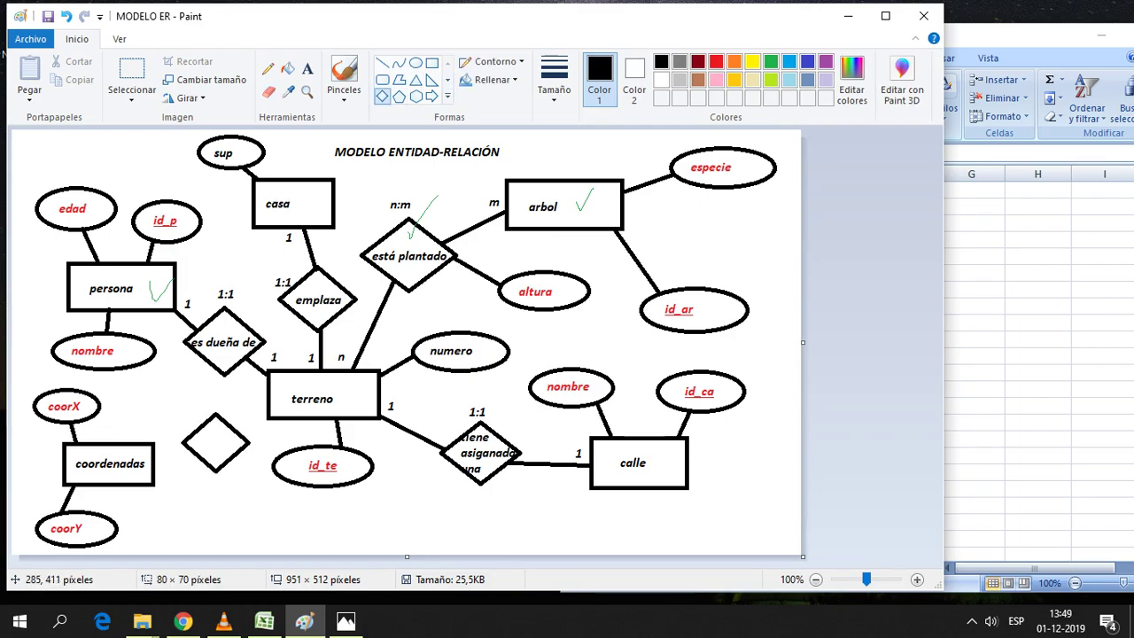
{"action": "left_click", "coordinate": [307, 68]}
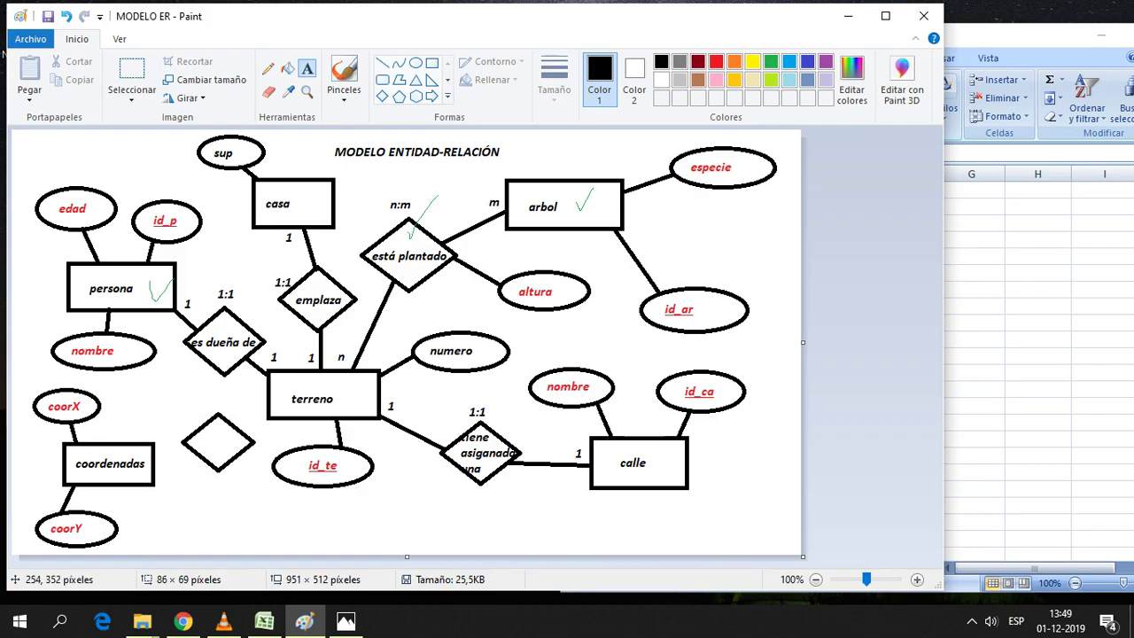
{"action": "left_click", "coordinate": [200, 432]}
{"action": "type", "text": "ti"}
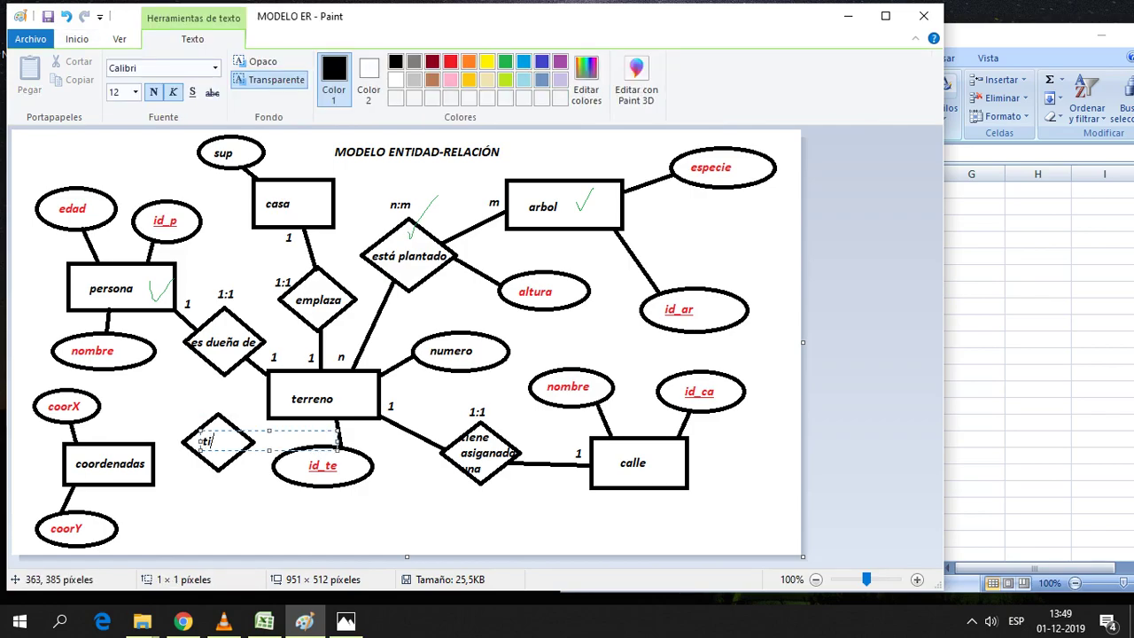
{"action": "type", "text": "ene"}
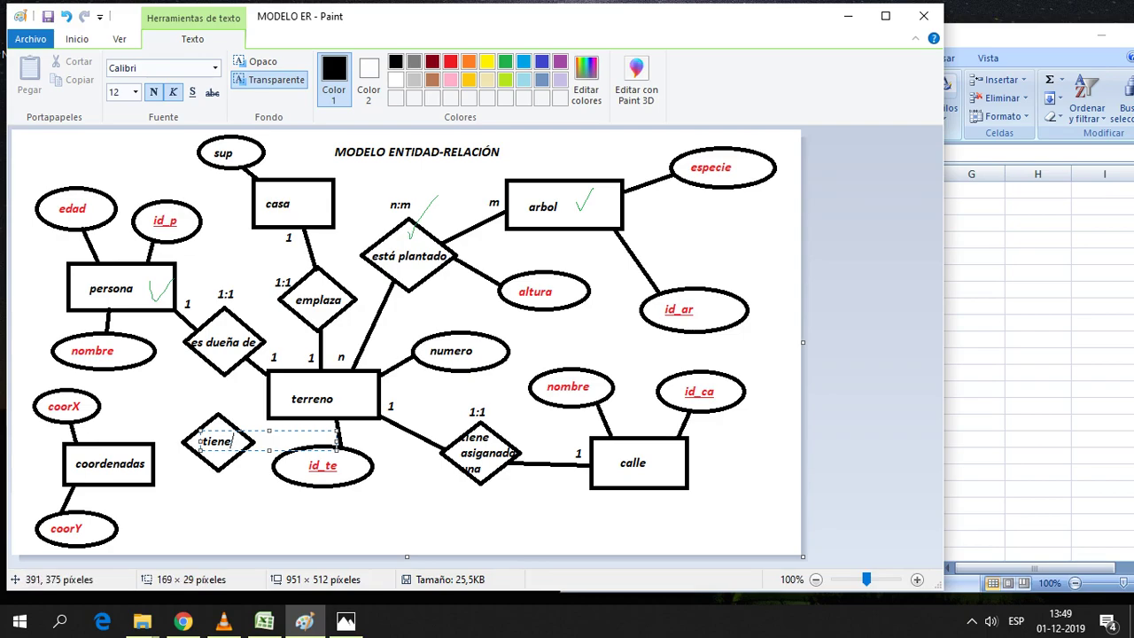
{"action": "left_click", "coordinate": [277, 526]}
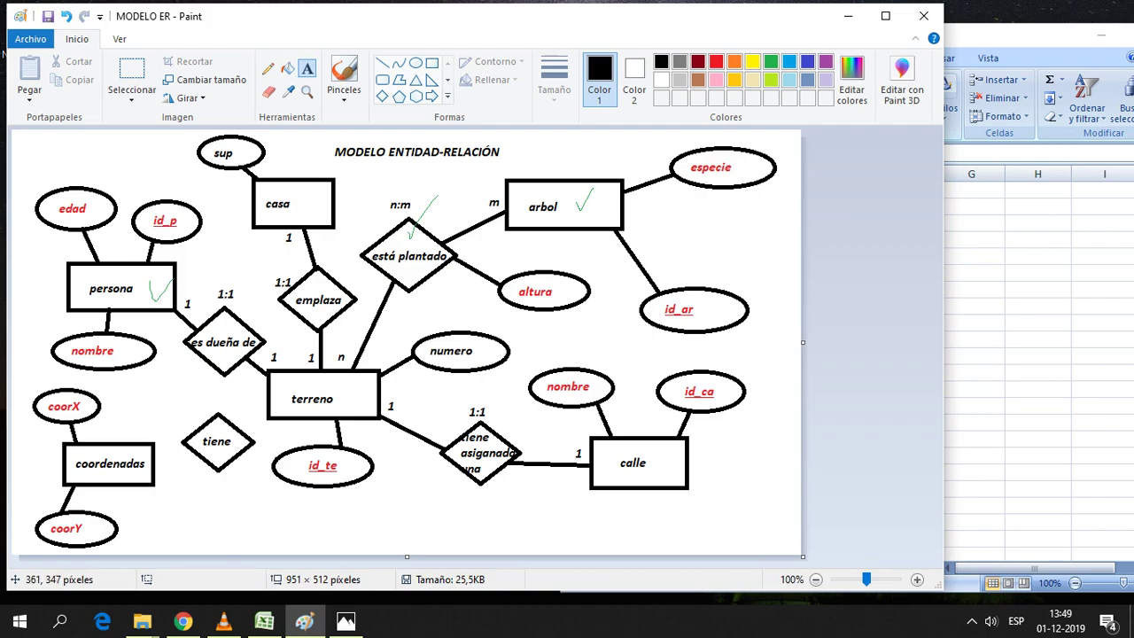
Draw a line connecting coordenadas to the tiene diamond
{"action": "left_click", "coordinate": [382, 63]}
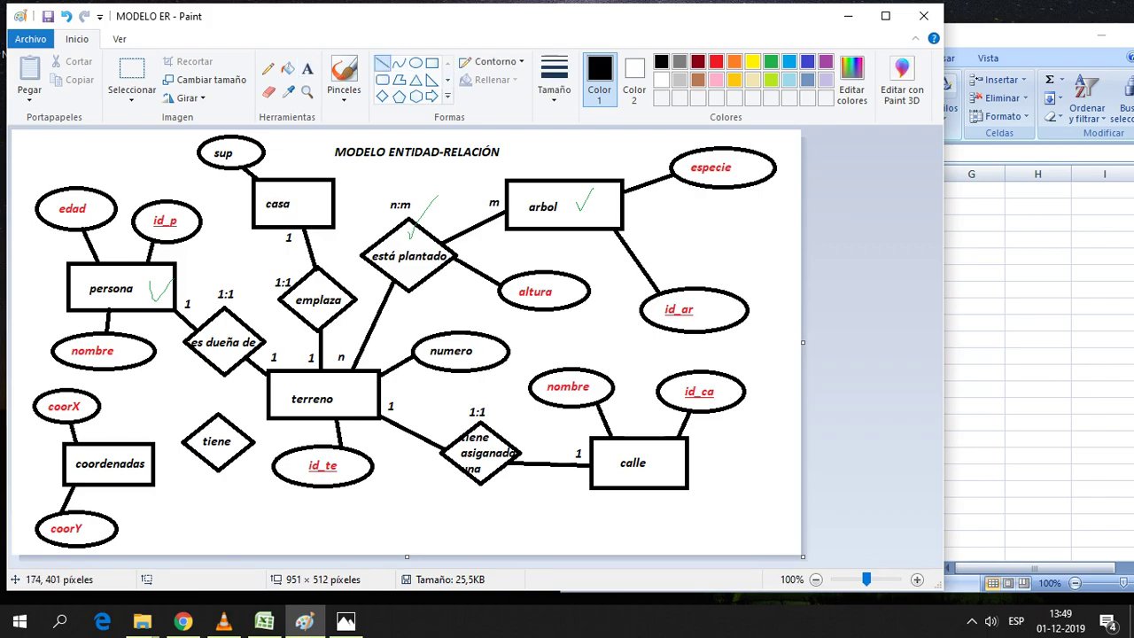
{"action": "left_click_drag", "start_coordinate": [152, 464], "coordinate": [266, 416]}
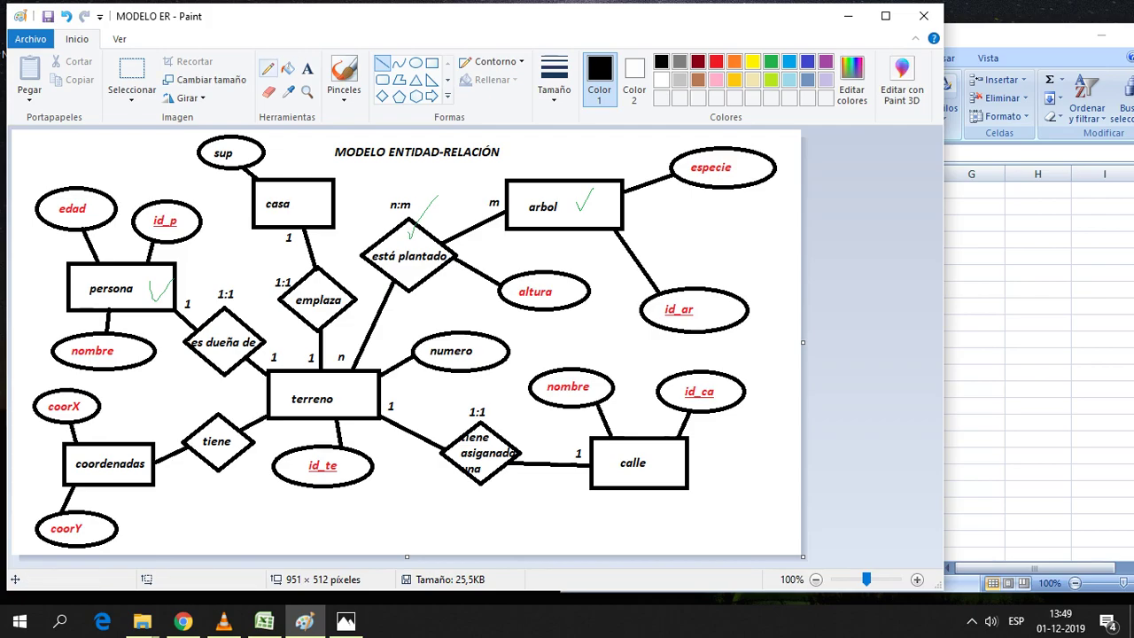
{"action": "left_click", "coordinate": [131, 71]}
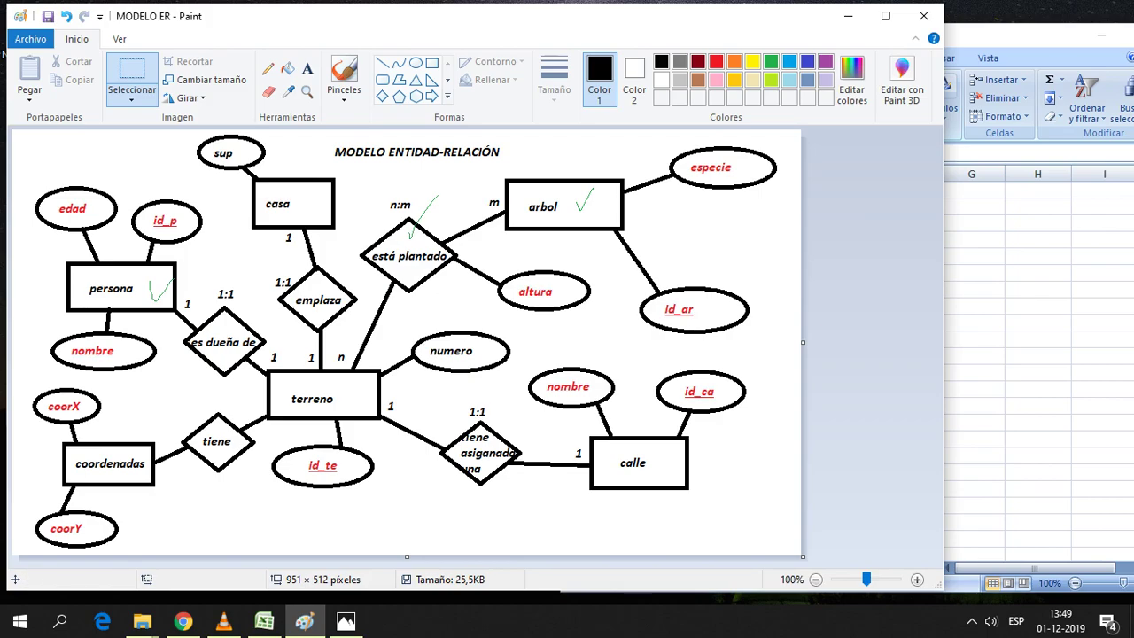
Check terreno t1's coordinate list in Hoja1 cell D2, then return to Paint
{"action": "left_click", "coordinate": [265, 621]}
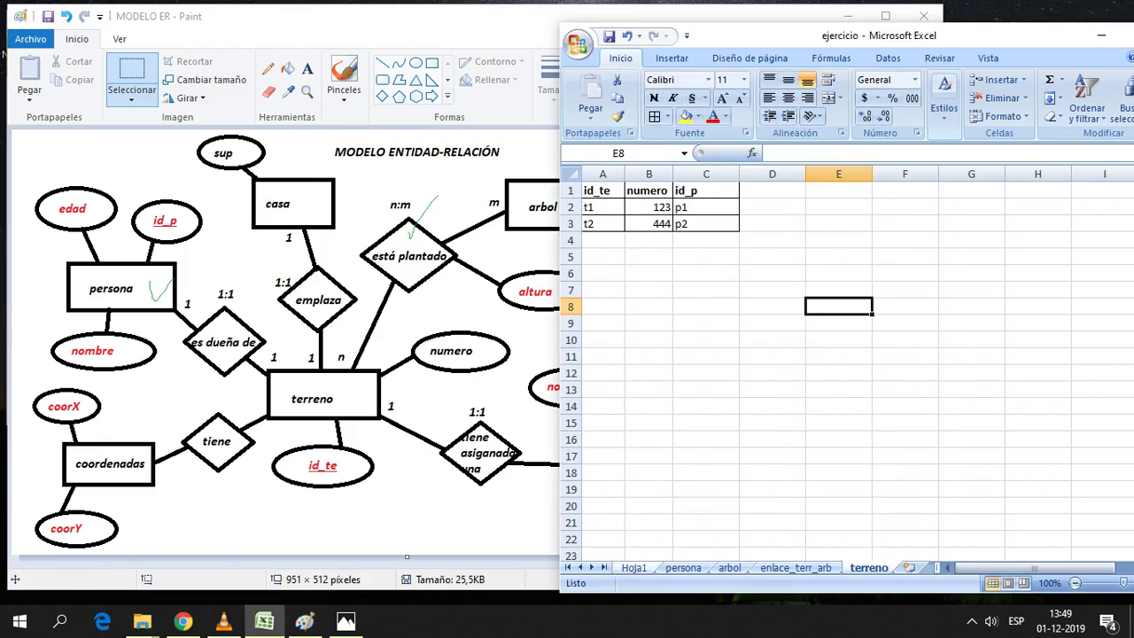
{"action": "left_click", "coordinate": [635, 567]}
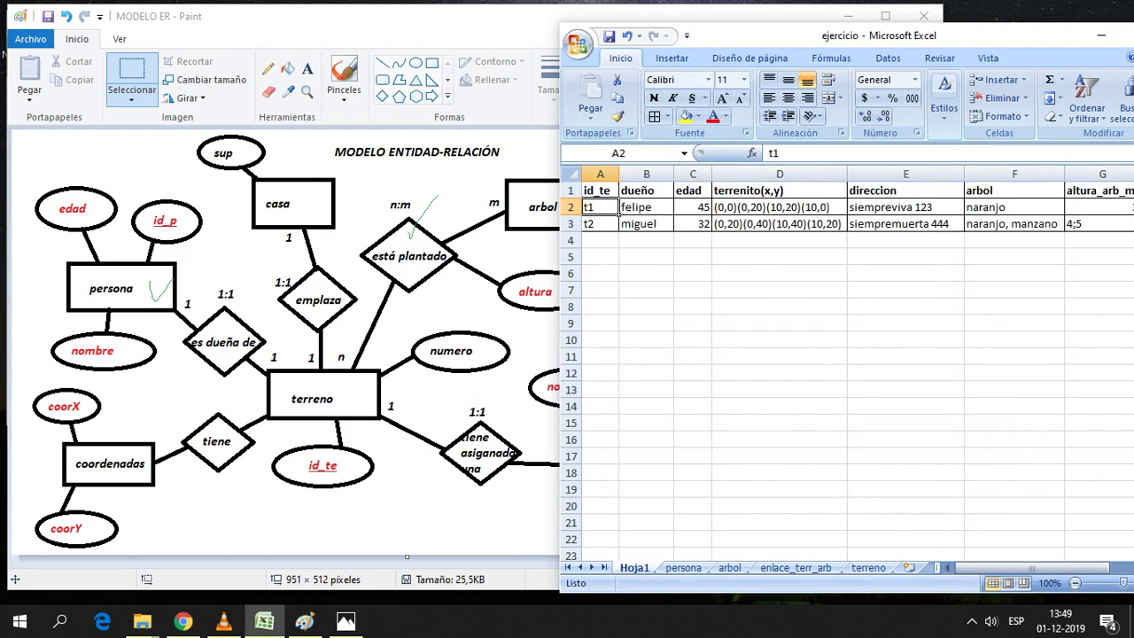
{"action": "left_click", "coordinate": [843, 211]}
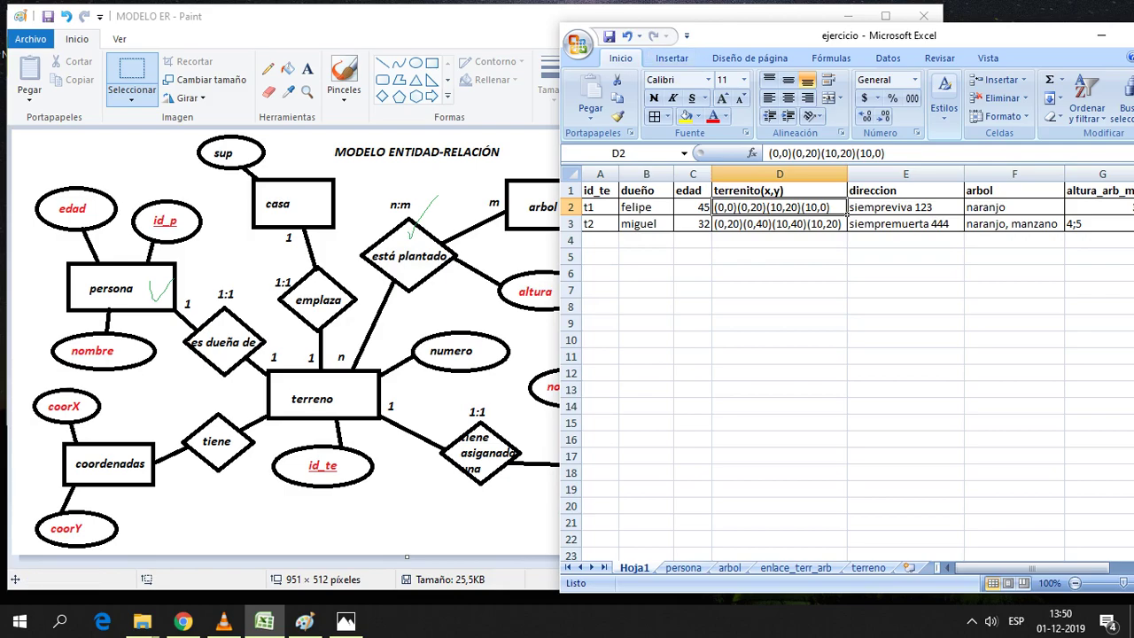
{"action": "left_click", "coordinate": [304, 621]}
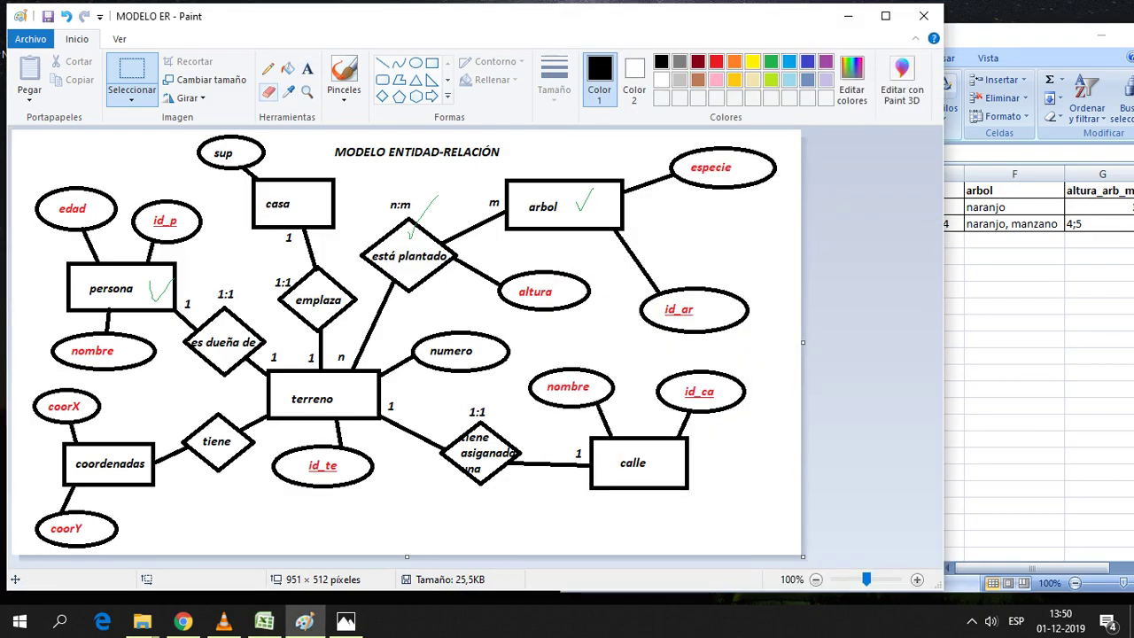
Write m:1 above the tiene diamond, 1 beside terreno and m beside coordenadas
{"action": "left_click", "coordinate": [307, 68]}
{"action": "left_click", "coordinate": [197, 397]}
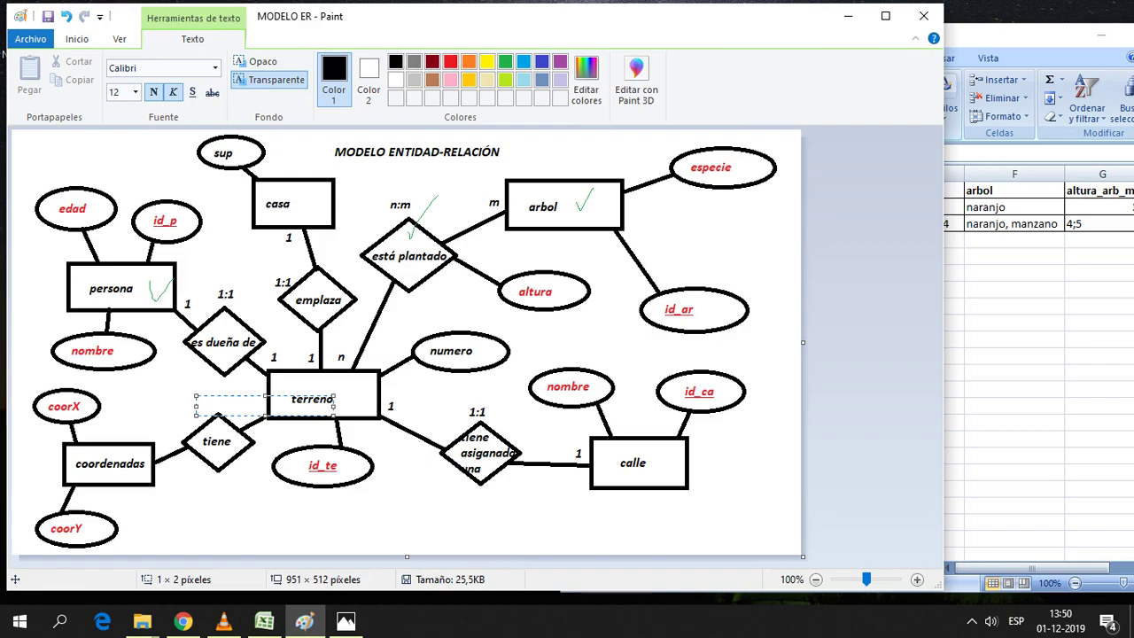
{"action": "type", "text": "m"}
{"action": "type", "text": ":1"}
{"action": "left_click_drag", "start_coordinate": [214, 415], "coordinate": [218, 409]}
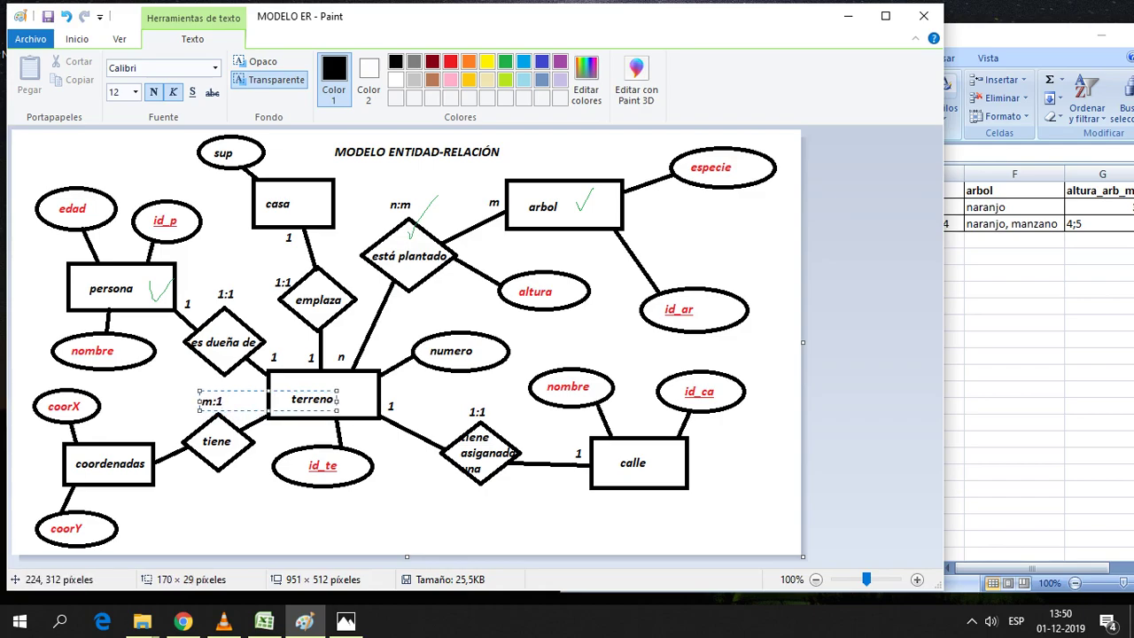
{"action": "left_click", "coordinate": [279, 438]}
{"action": "left_click", "coordinate": [249, 398]}
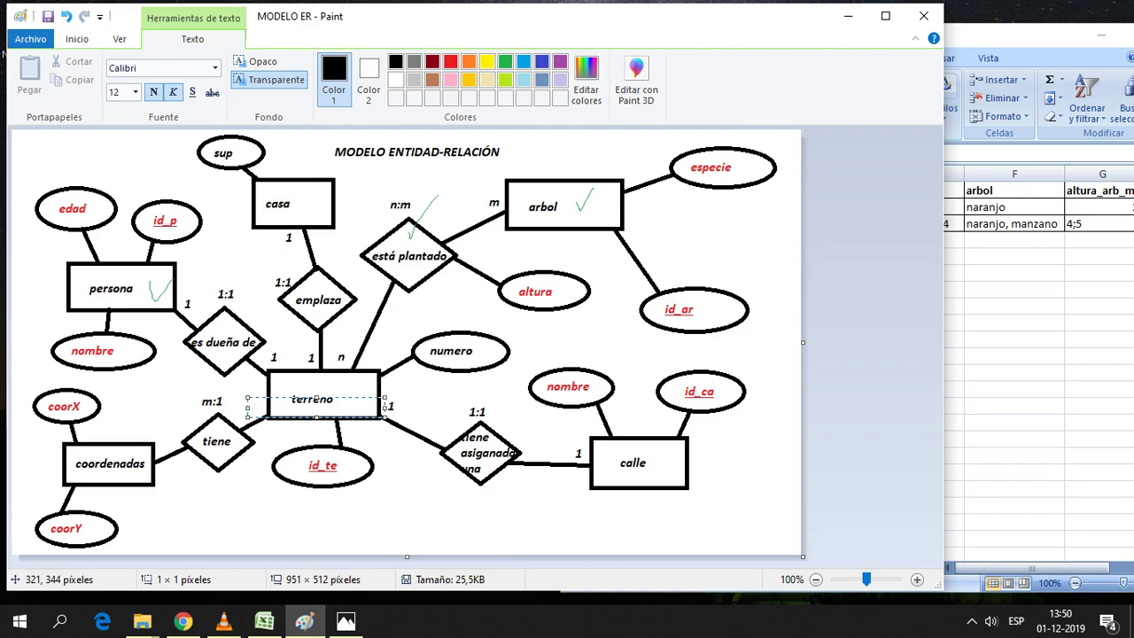
{"action": "type", "text": "1"}
{"action": "left_click", "coordinate": [185, 469]}
{"action": "left_click", "coordinate": [146, 423]}
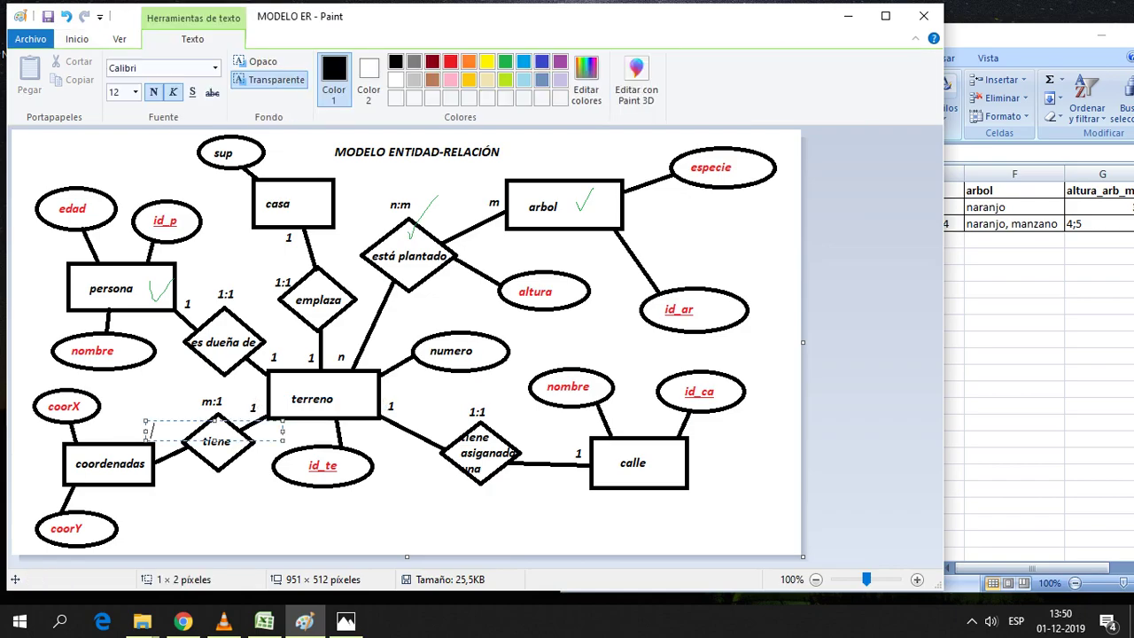
{"action": "type", "text": "m"}
{"action": "left_click", "coordinate": [192, 511]}
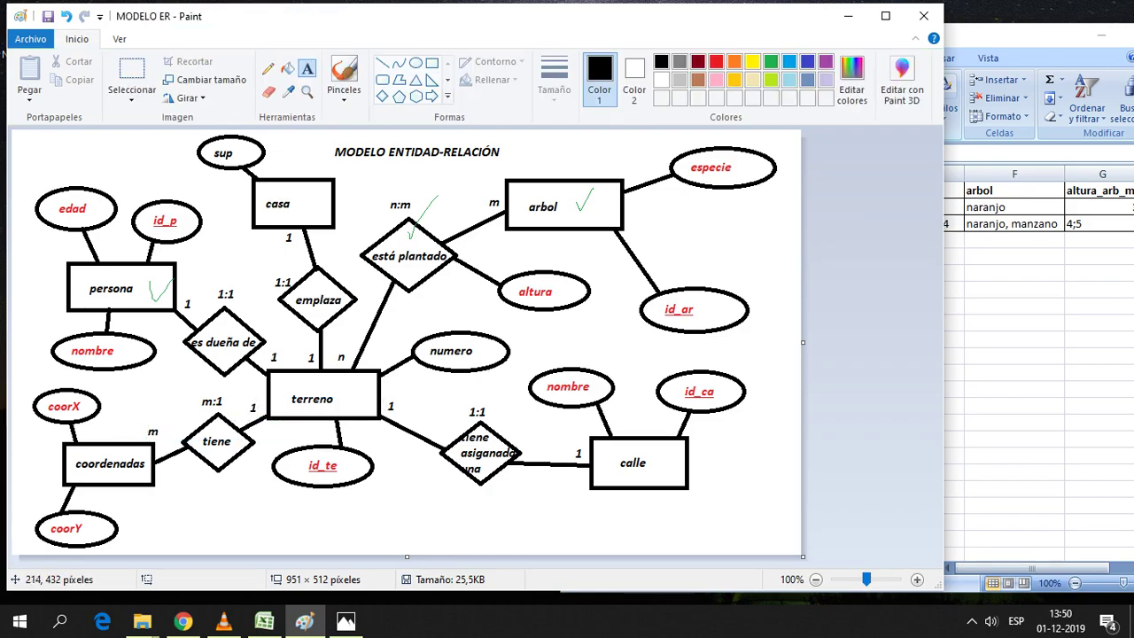
{"action": "left_click", "coordinate": [416, 63]}
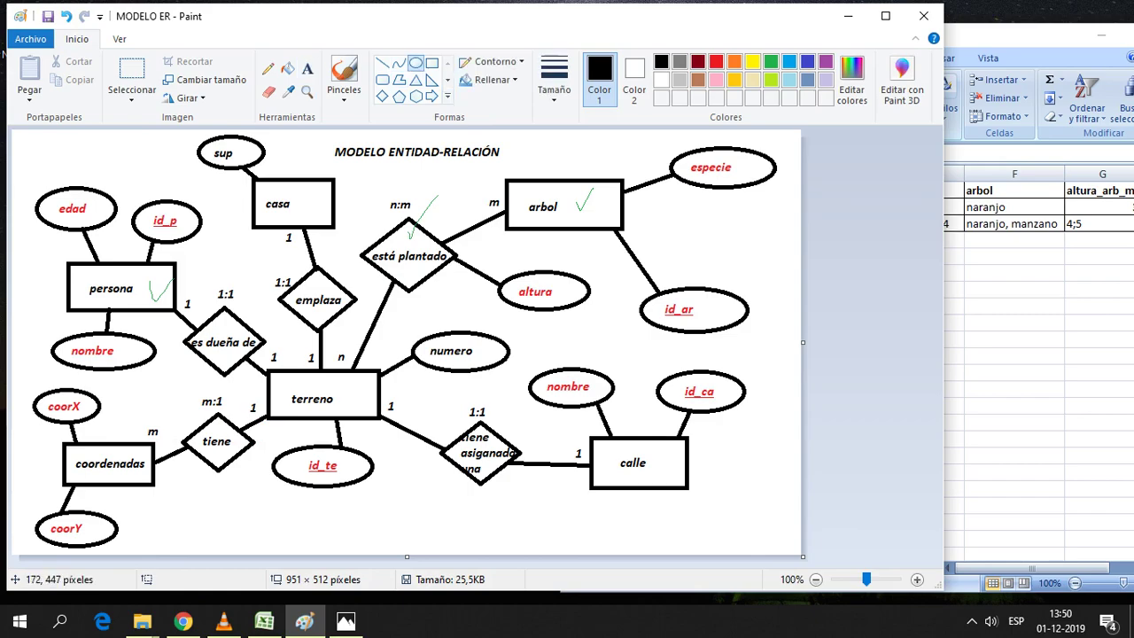
Draw an ellipse below coordenadas labelled id_te in blue
{"action": "mouse_move", "coordinate": [153, 497]}
{"action": "left_mouse_down"}
{"action": "mouse_move", "coordinate": [230, 536]}
{"action": "mouse_move", "coordinate": [205, 533]}
{"action": "left_mouse_up"}
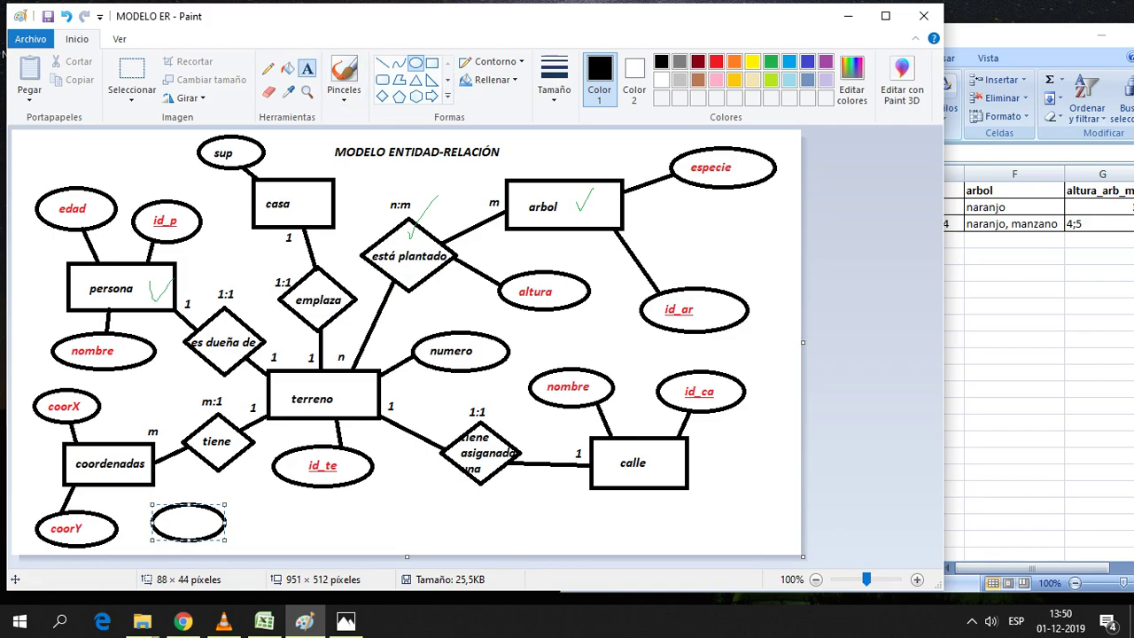
{"action": "left_click", "coordinate": [307, 68]}
{"action": "left_click", "coordinate": [167, 514]}
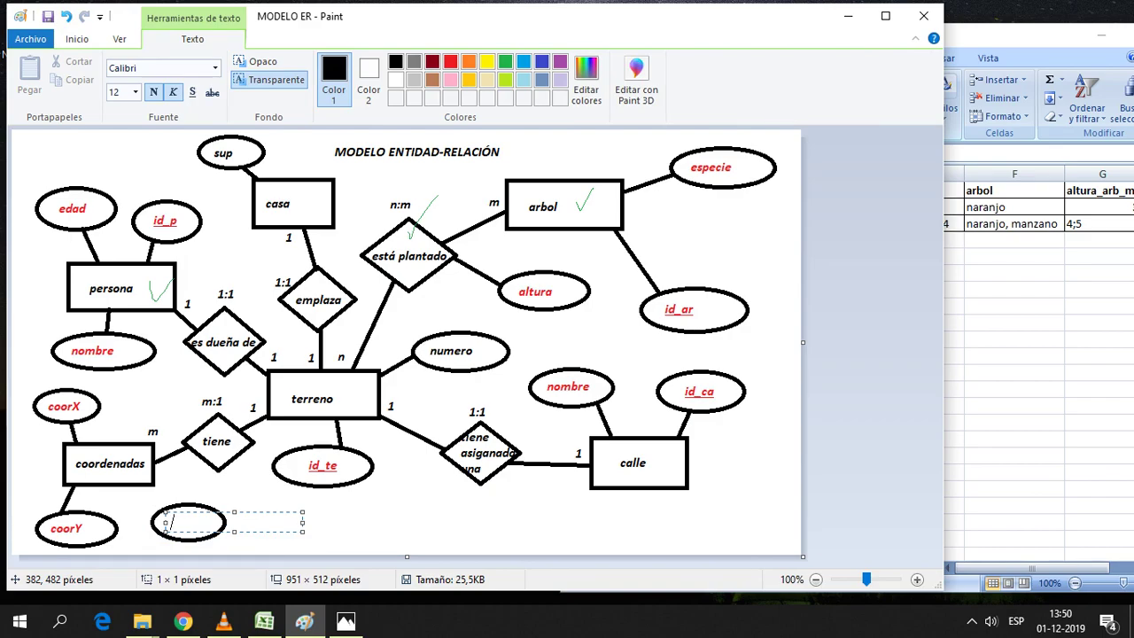
{"action": "type", "text": "d_te"}
{"action": "key", "text": "shift+Left"}
{"action": "key", "text": "shift+Left"}
{"action": "key", "text": "shift+Left"}
{"action": "key", "text": "shift+Left"}
{"action": "key", "text": "shift+Left"}
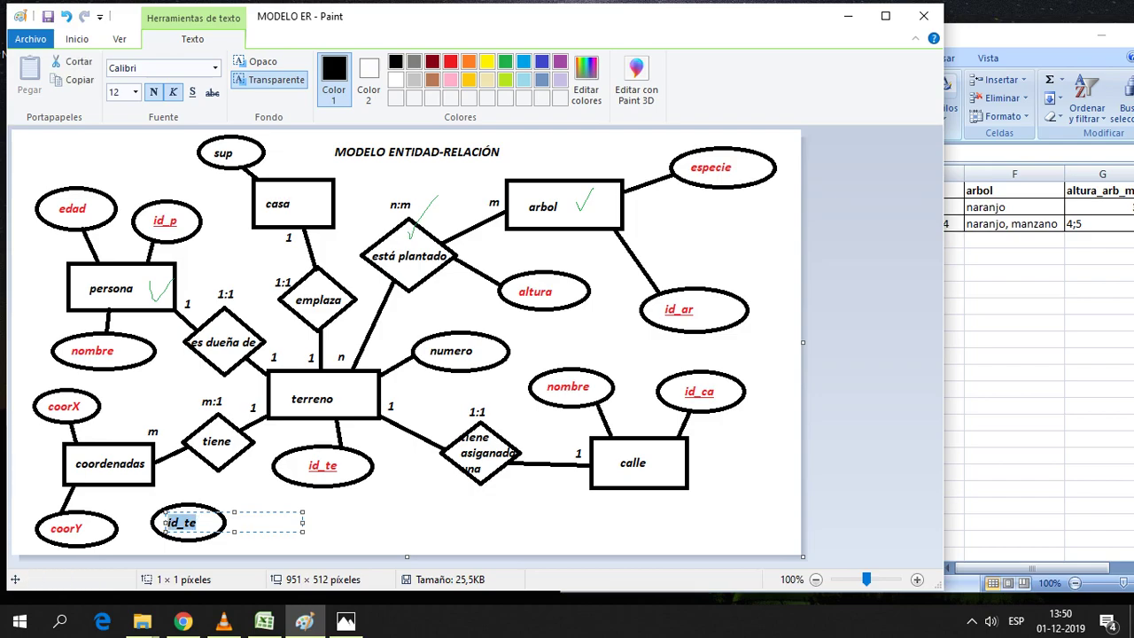
{"action": "left_click", "coordinate": [542, 61]}
{"action": "left_click", "coordinate": [266, 508]}
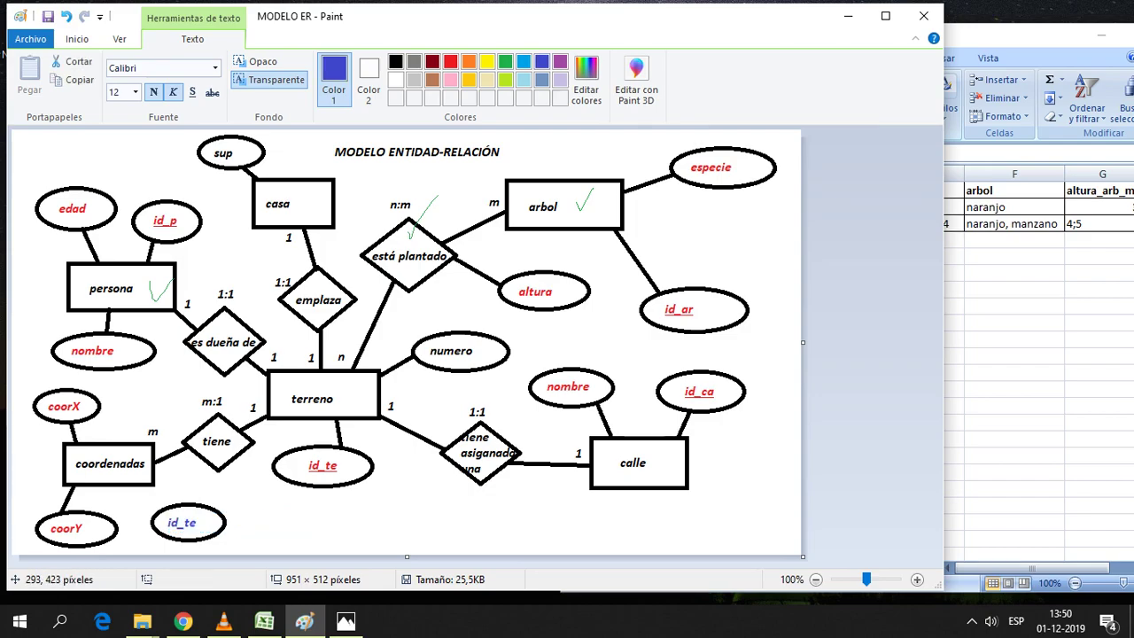
Connect the coordenadas box to the id_te ellipse with a black line
{"action": "left_click", "coordinate": [382, 63]}
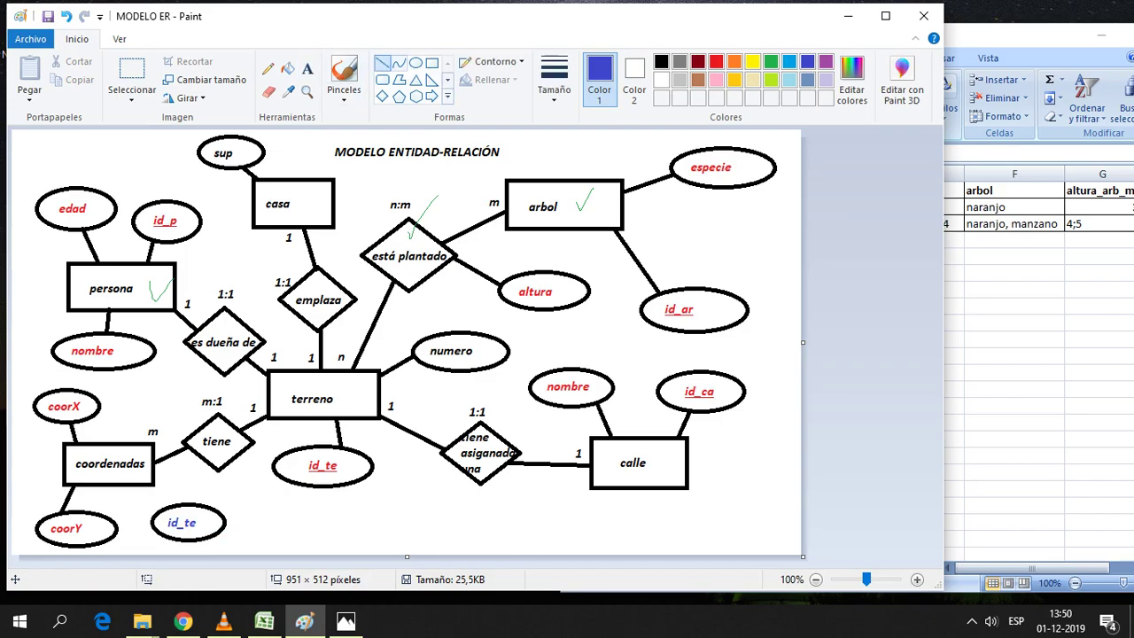
{"action": "left_click", "coordinate": [661, 61]}
{"action": "left_click_drag", "start_coordinate": [142, 484], "coordinate": [160, 509]}
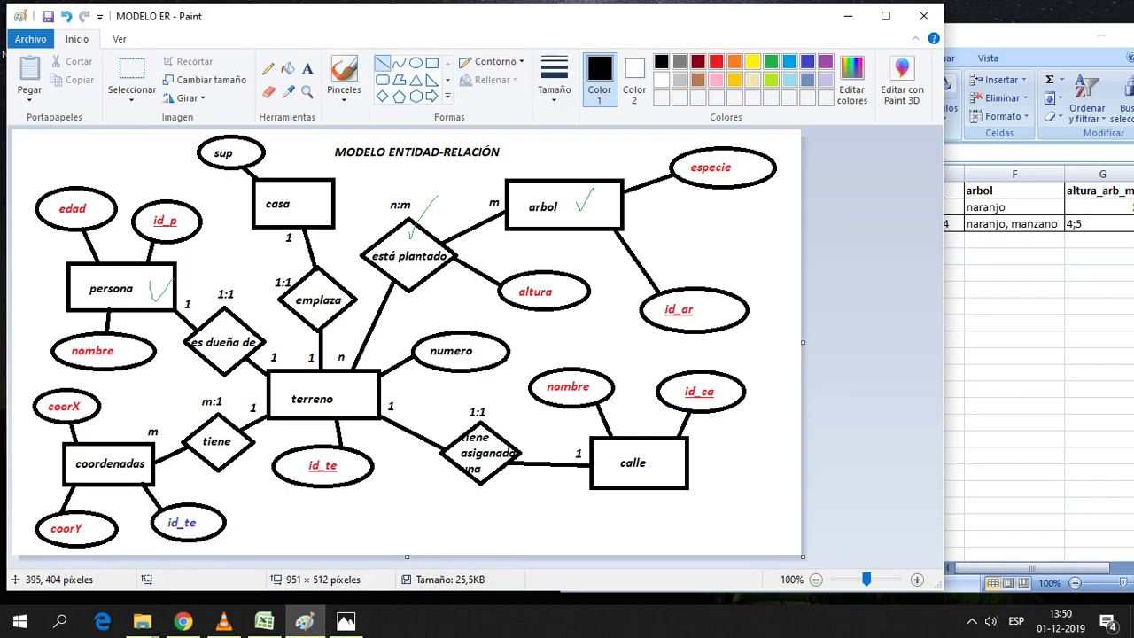
Draw an ellipse below the tiene asignada una diamond and link it to terreno
{"action": "left_click", "coordinate": [416, 63]}
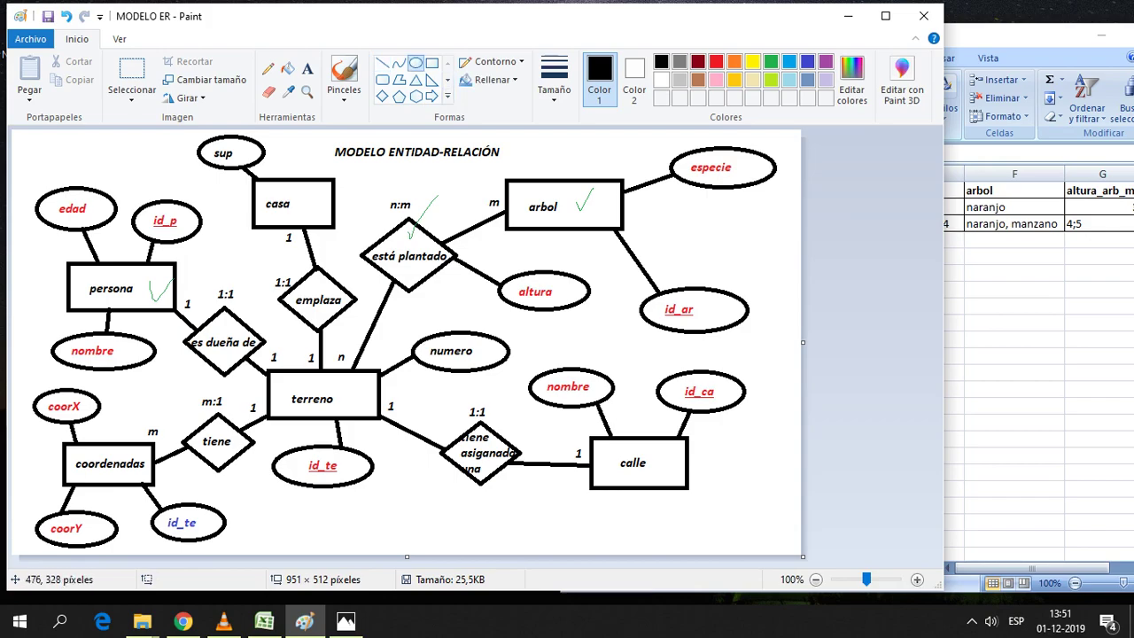
{"action": "left_click_drag", "start_coordinate": [398, 490], "coordinate": [483, 536]}
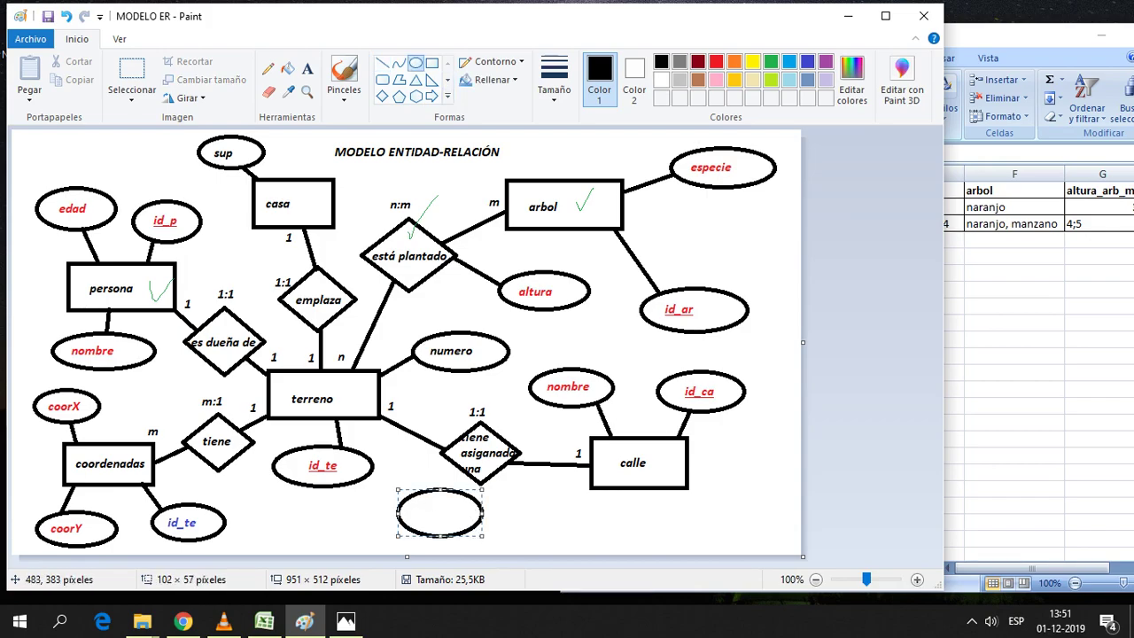
{"action": "left_click", "coordinate": [382, 63]}
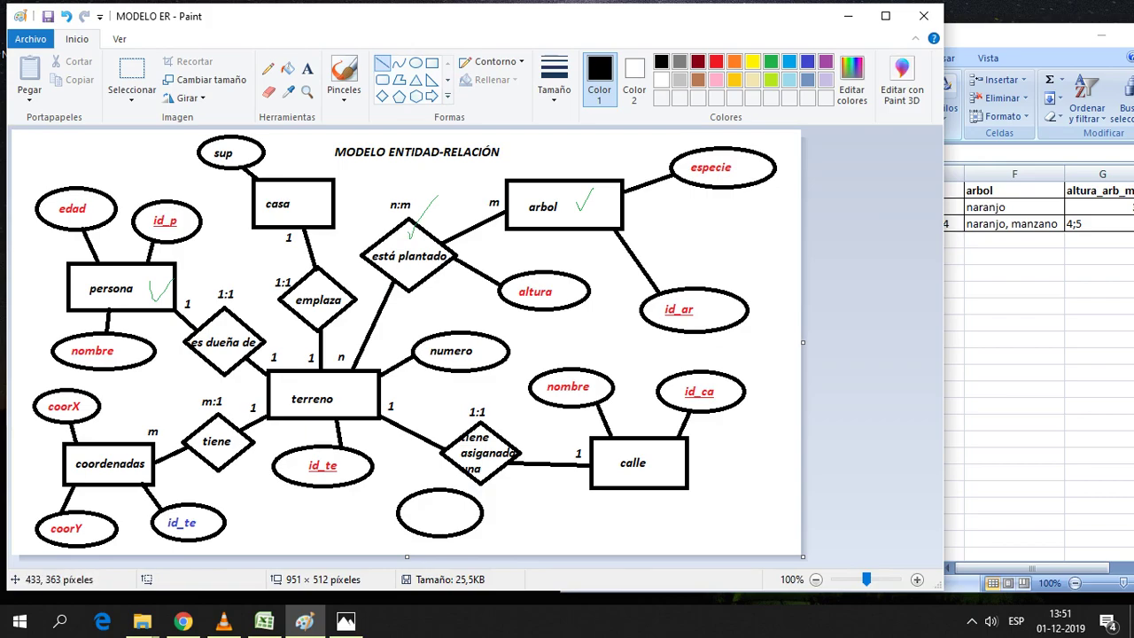
{"action": "left_click_drag", "start_coordinate": [372, 421], "coordinate": [409, 494]}
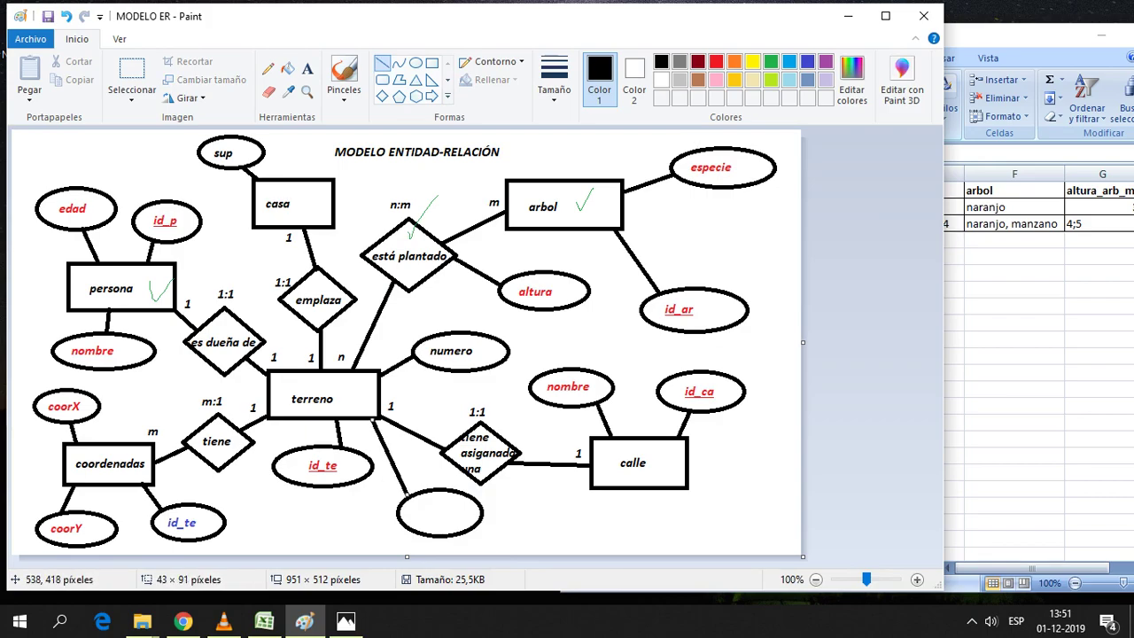
Label the new ellipse id_p in blue, resizing the text box to fit
{"action": "left_click", "coordinate": [307, 68]}
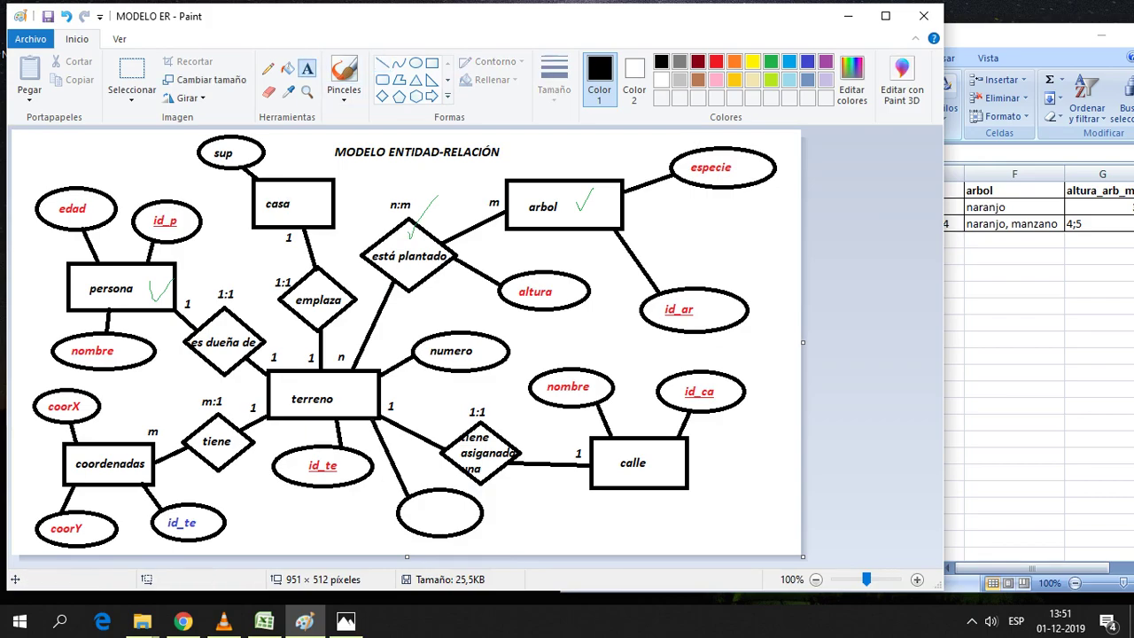
{"action": "left_click", "coordinate": [410, 503]}
{"action": "type", "text": "i"}
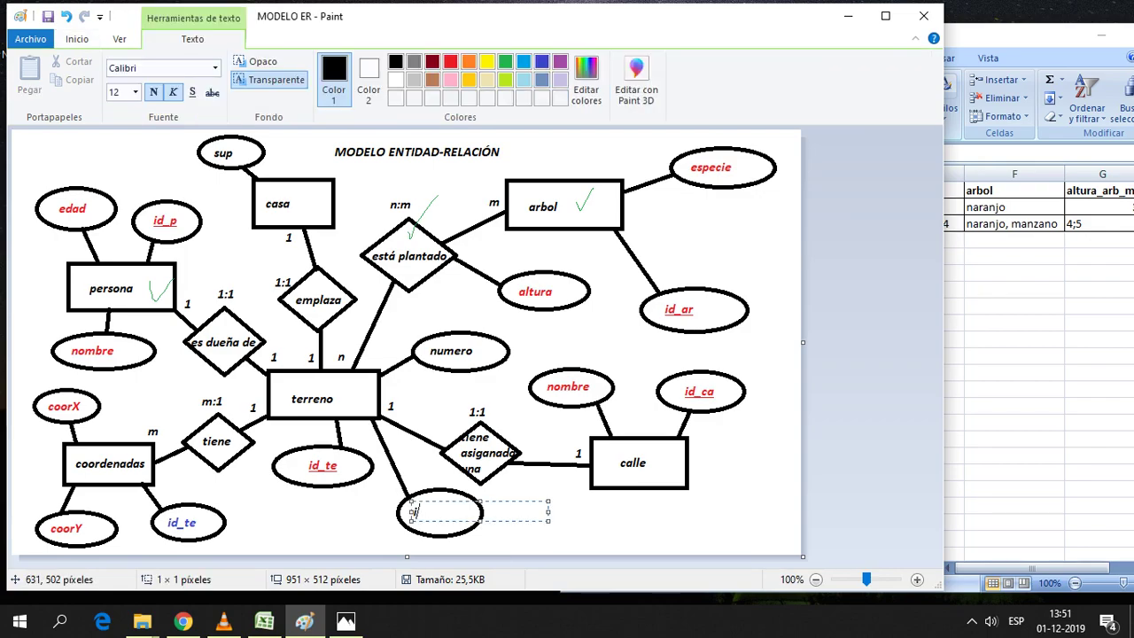
{"action": "type", "text": "d_"}
{"action": "type", "text": "p"}
{"action": "left_click_drag", "start_coordinate": [440, 512], "coordinate": [413, 512]}
{"action": "left_click", "coordinate": [541, 61]}
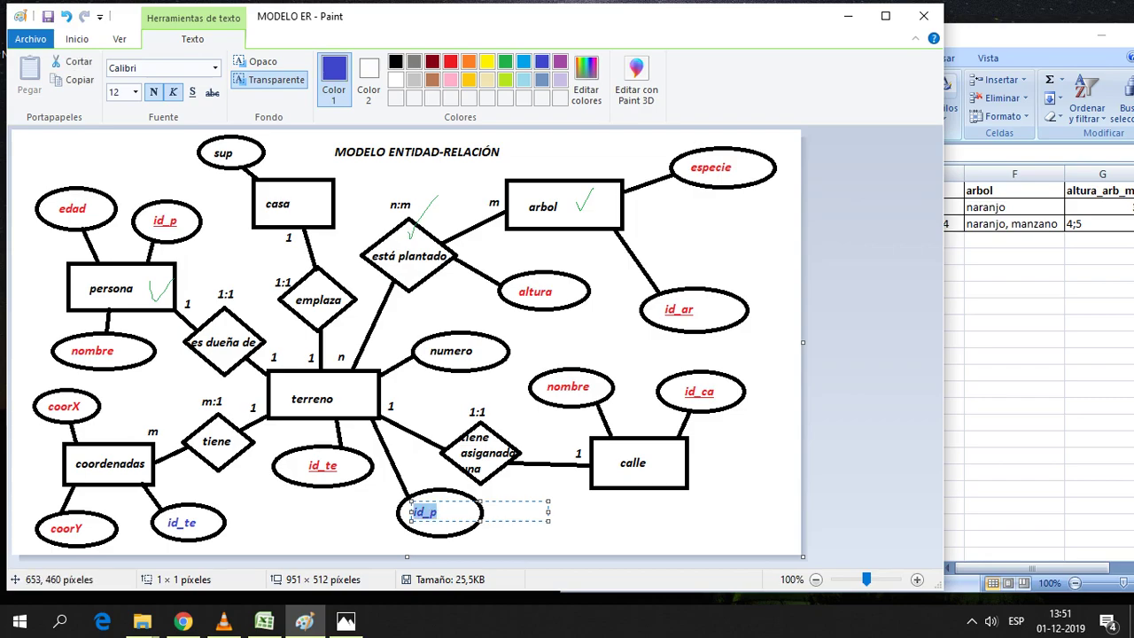
{"action": "left_click_drag", "start_coordinate": [548, 520], "coordinate": [463, 523]}
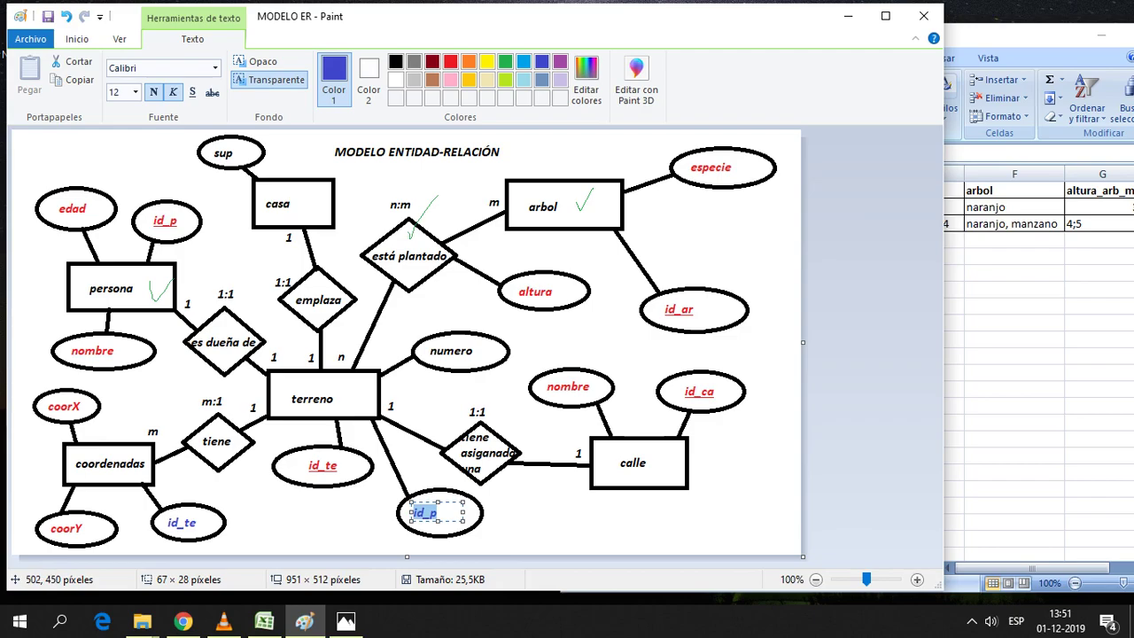
{"action": "left_click_drag", "start_coordinate": [463, 522], "coordinate": [463, 524]}
{"action": "left_click", "coordinate": [470, 548]}
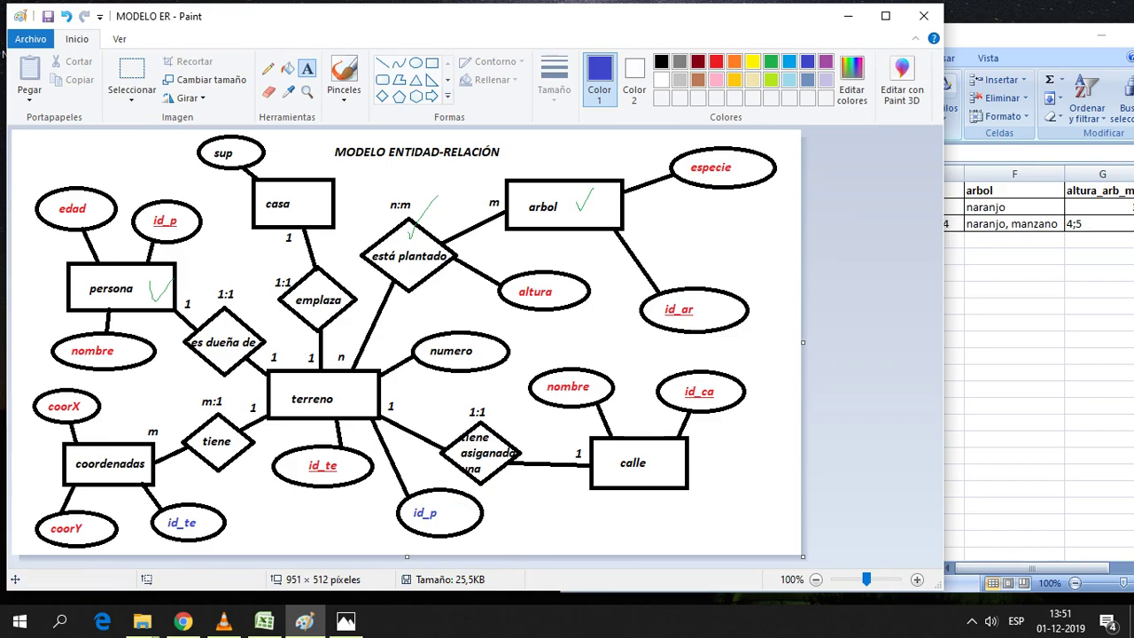
Add a new sheet to the ejercicio workbook and name it coordenadas
{"action": "key", "text": "alt+Tab"}
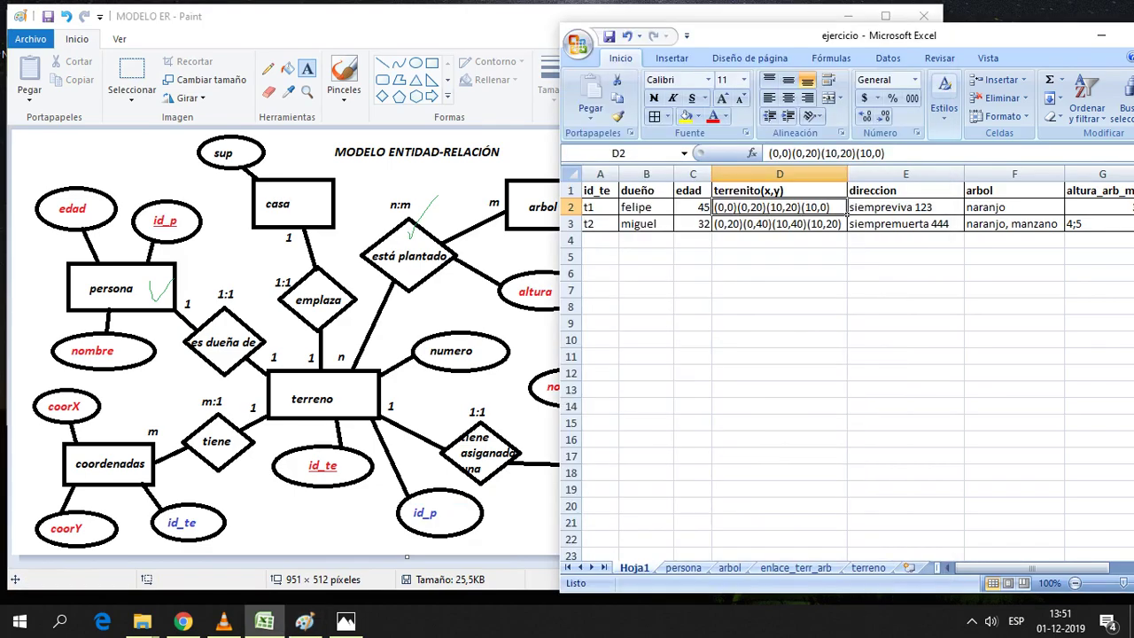
{"action": "left_click", "coordinate": [869, 567]}
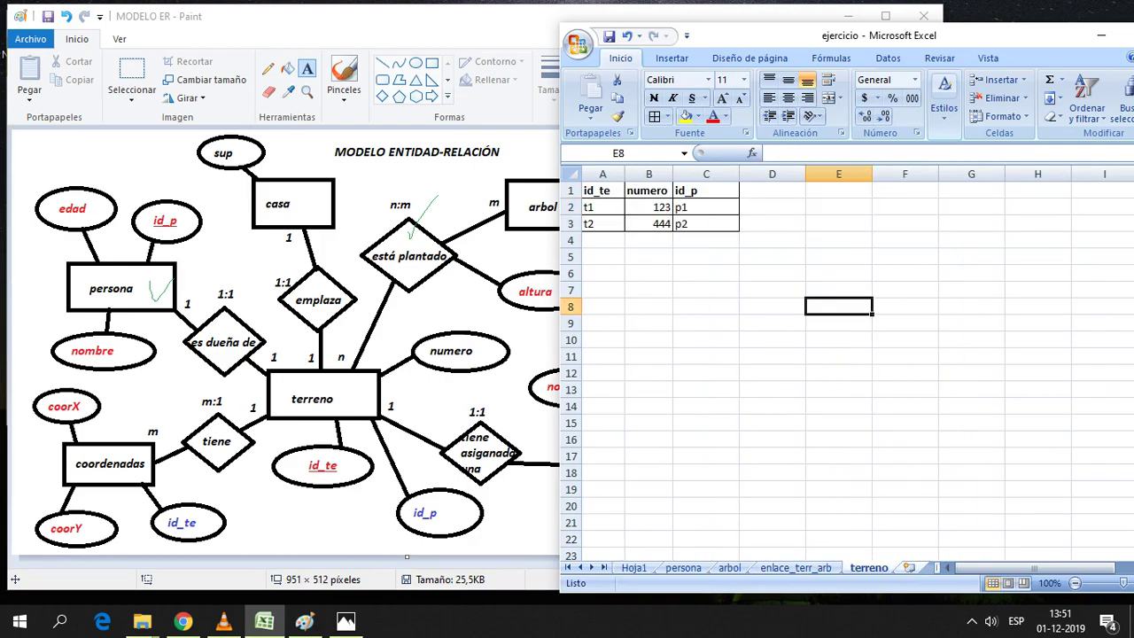
{"action": "left_click", "coordinate": [906, 567]}
{"action": "double_click", "coordinate": [882, 567]}
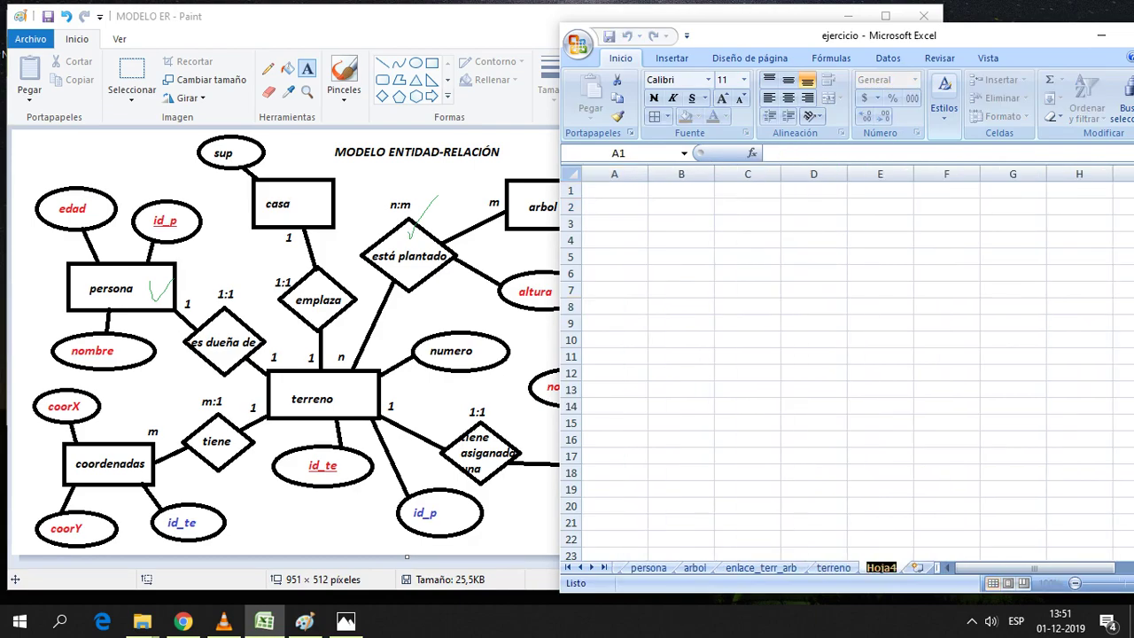
{"action": "type", "text": "coorde"}
{"action": "type", "text": "nadas"}
{"action": "left_click", "coordinate": [947, 422]}
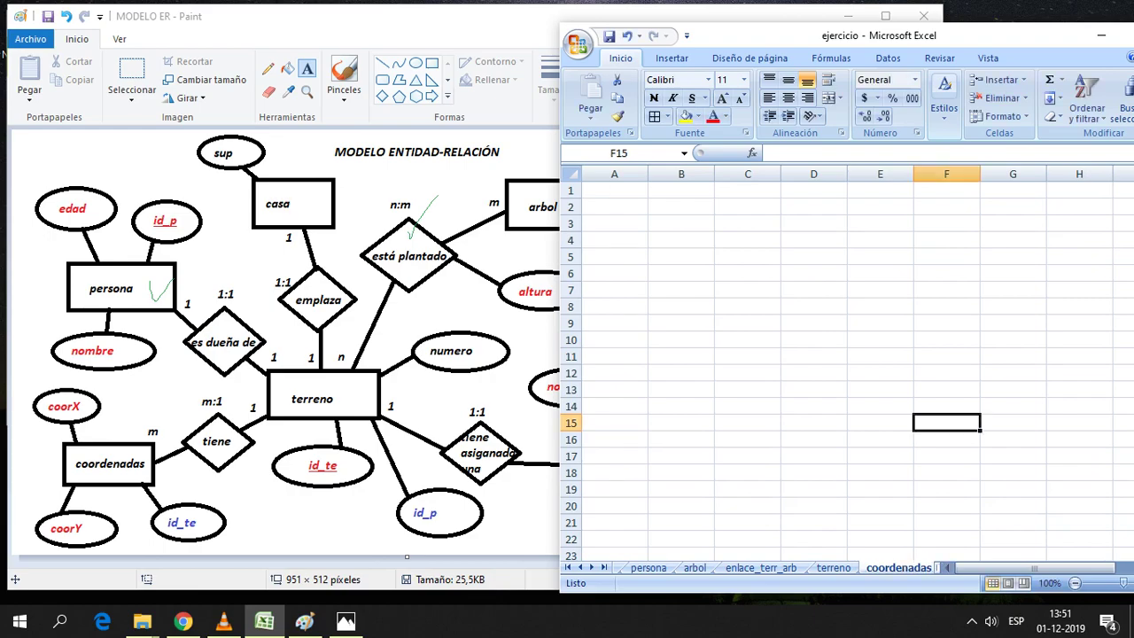
Enter the headers coorX, coorY and id_te in A1:C1
{"action": "left_click", "coordinate": [614, 189]}
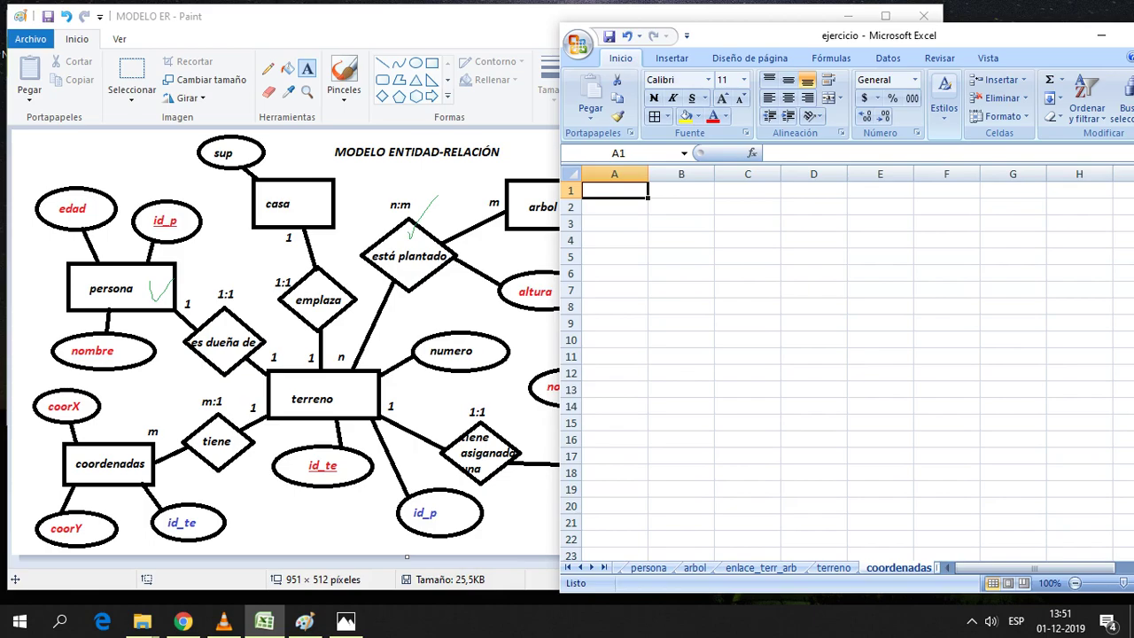
{"action": "type", "text": "Coor"}
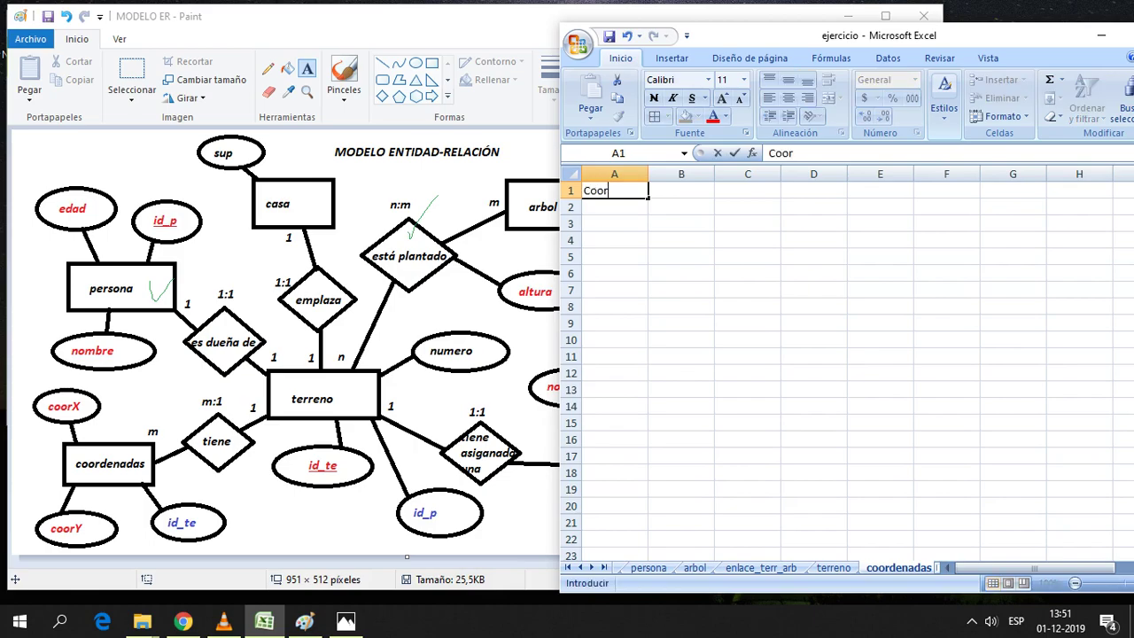
{"action": "key", "text": "BackSpace"}
{"action": "key", "text": "BackSpace"}
{"action": "key", "text": "BackSpace"}
{"action": "key", "text": "BackSpace"}
{"action": "type", "text": "coo"}
{"action": "type", "text": "rX"}
{"action": "key", "text": "Tab"}
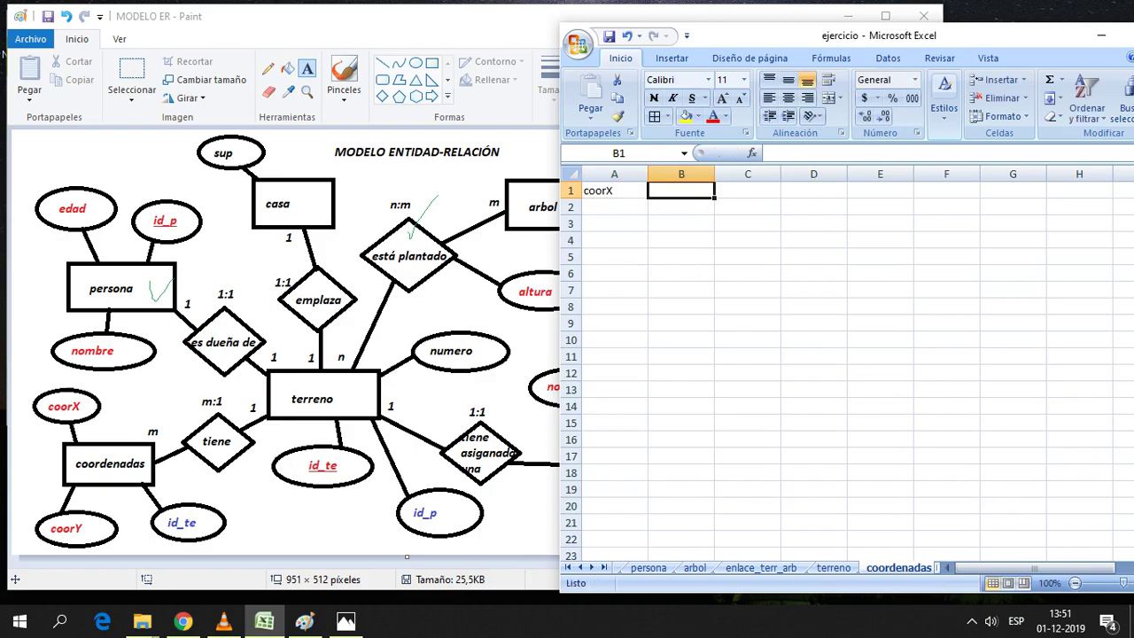
{"action": "type", "text": "coorY"}
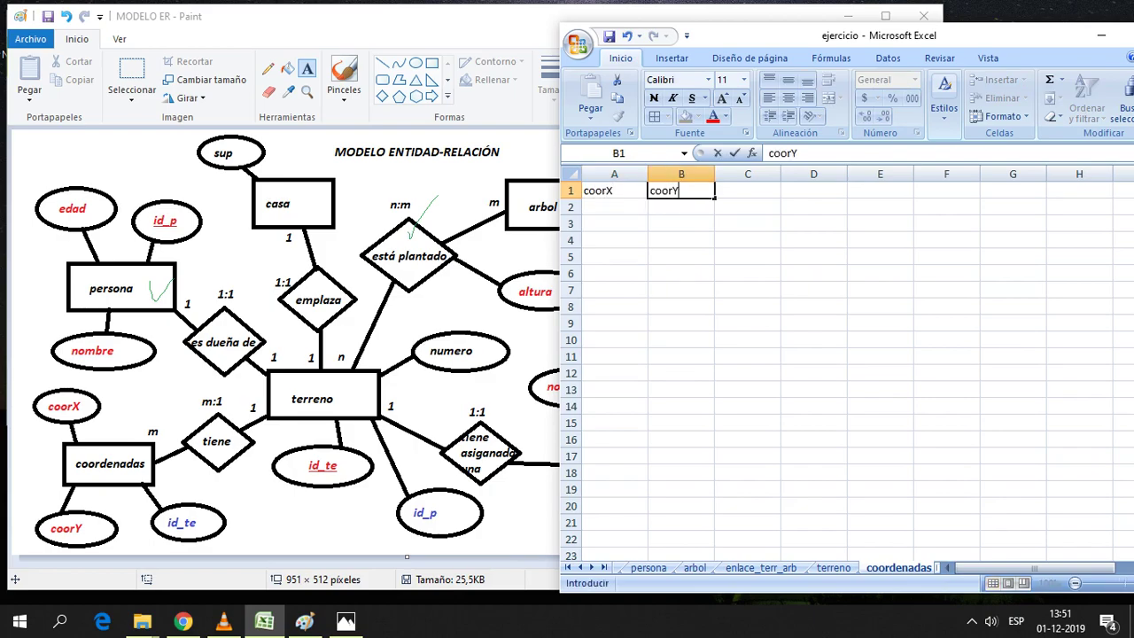
{"action": "key", "text": "Tab"}
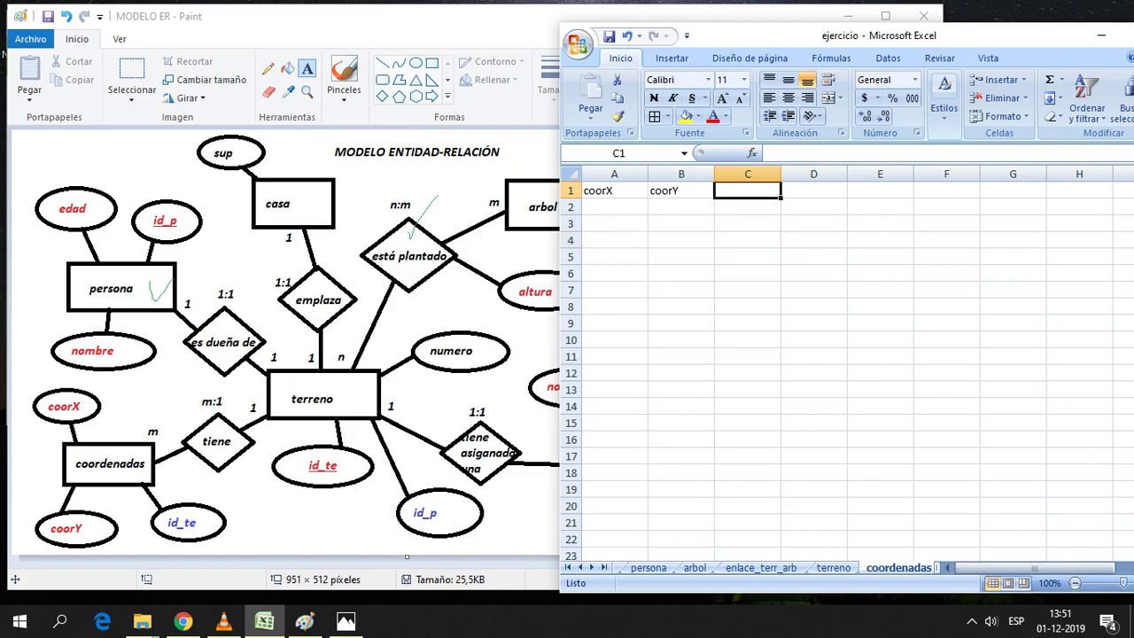
{"action": "type", "text": "id"}
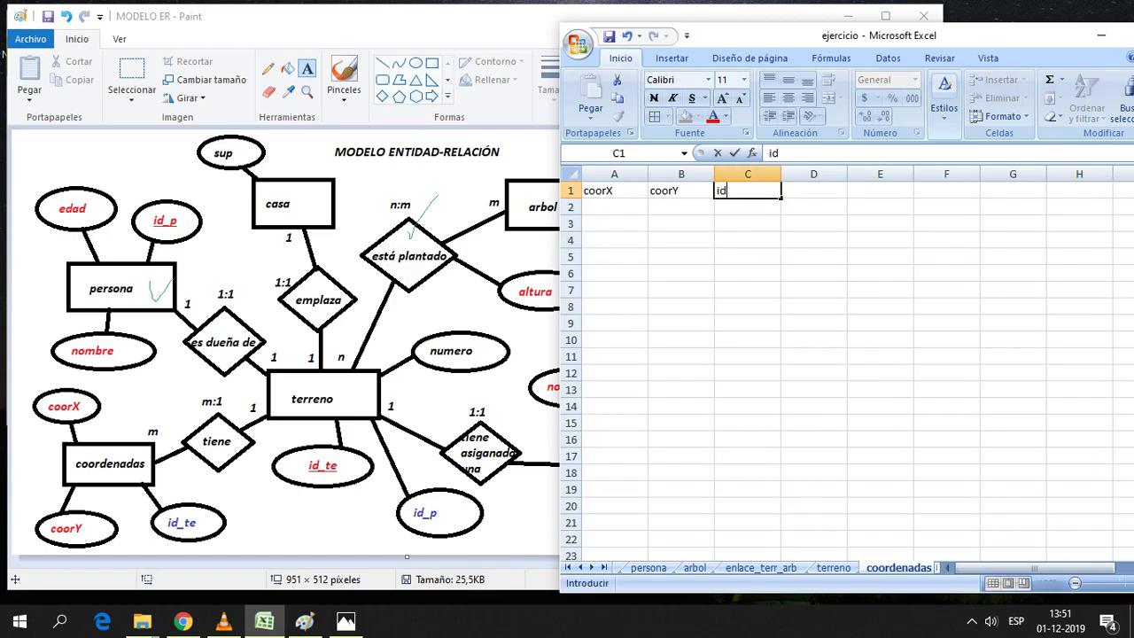
{"action": "type", "text": "_te"}
{"action": "left_click", "coordinate": [747, 240]}
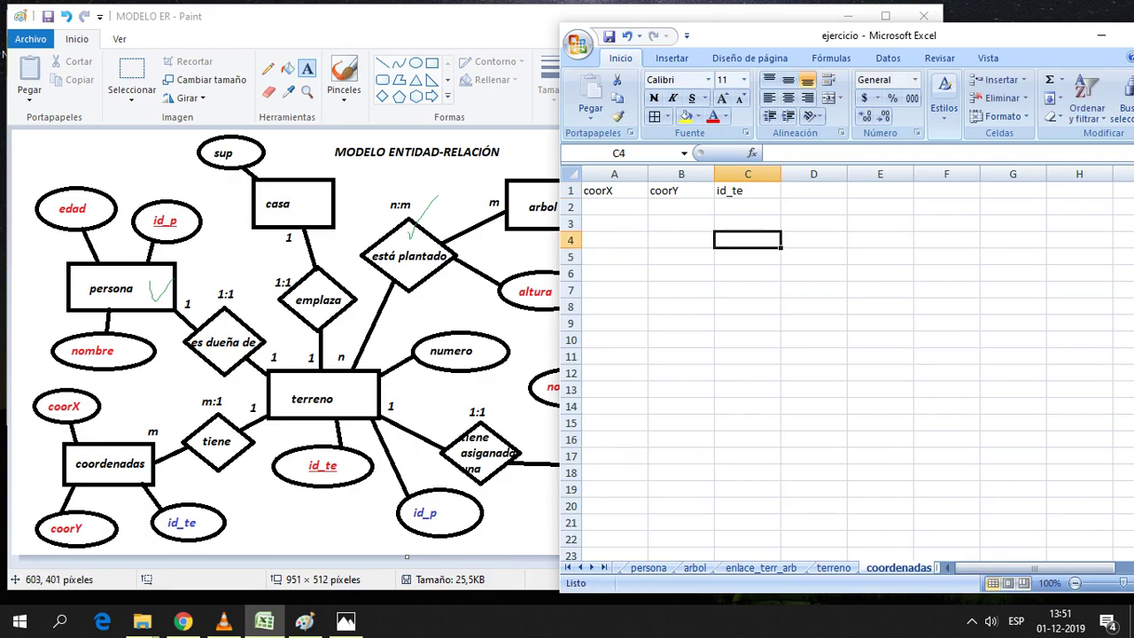
Move the id_te column to column A, in front of coorX
{"action": "left_click", "coordinate": [747, 174]}
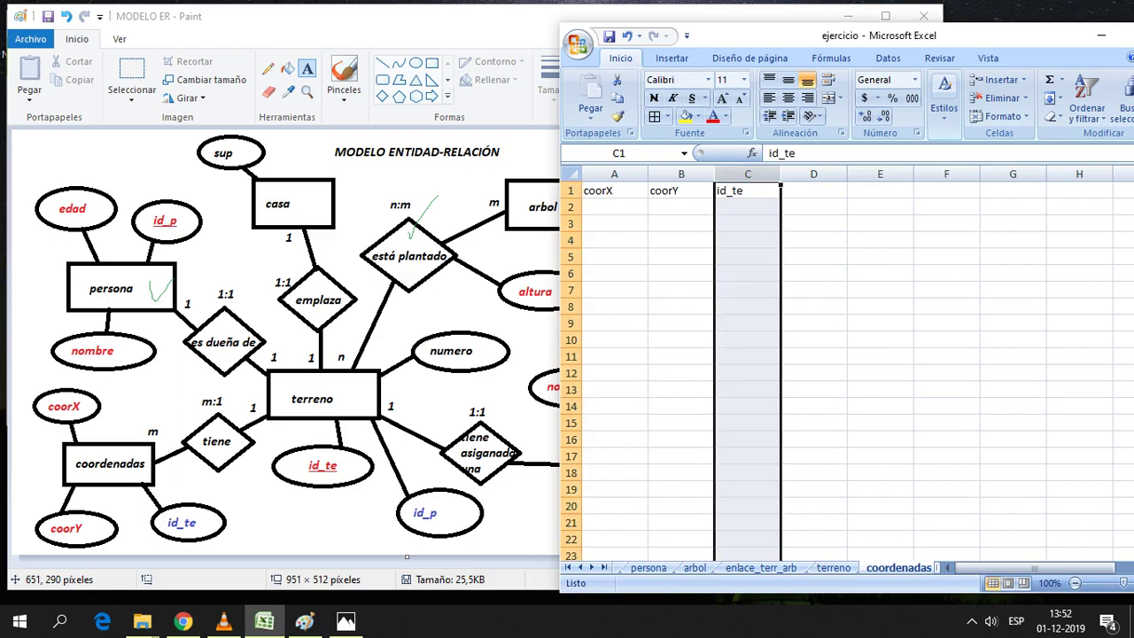
{"action": "right_click", "coordinate": [742, 176]}
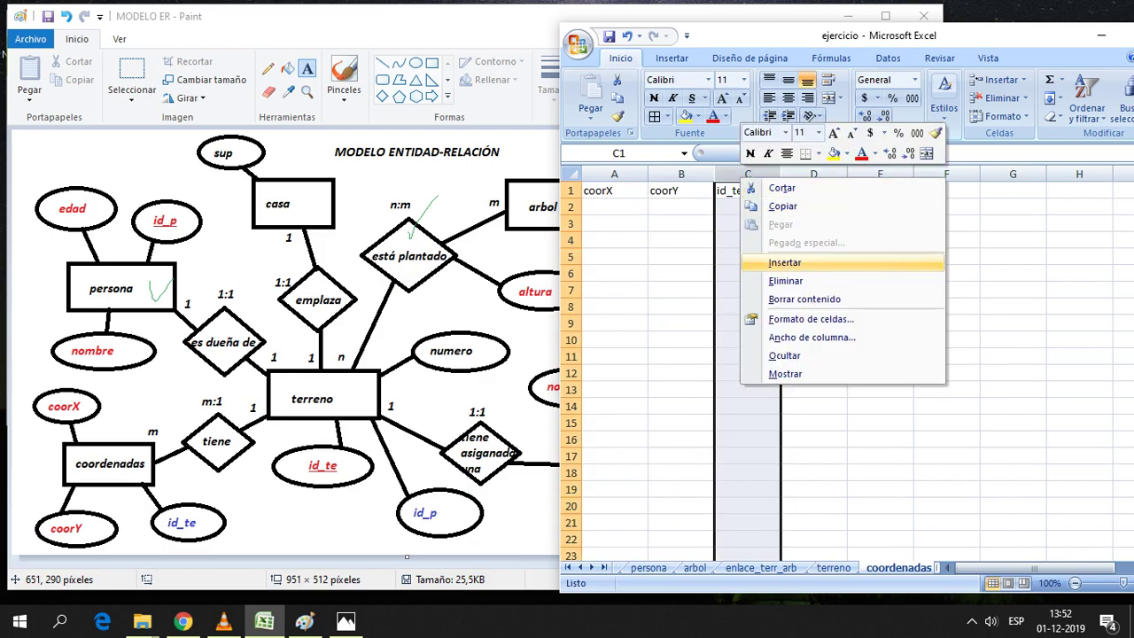
{"action": "left_click", "coordinate": [781, 188]}
{"action": "left_click", "coordinate": [614, 174]}
{"action": "right_click", "coordinate": [601, 175]}
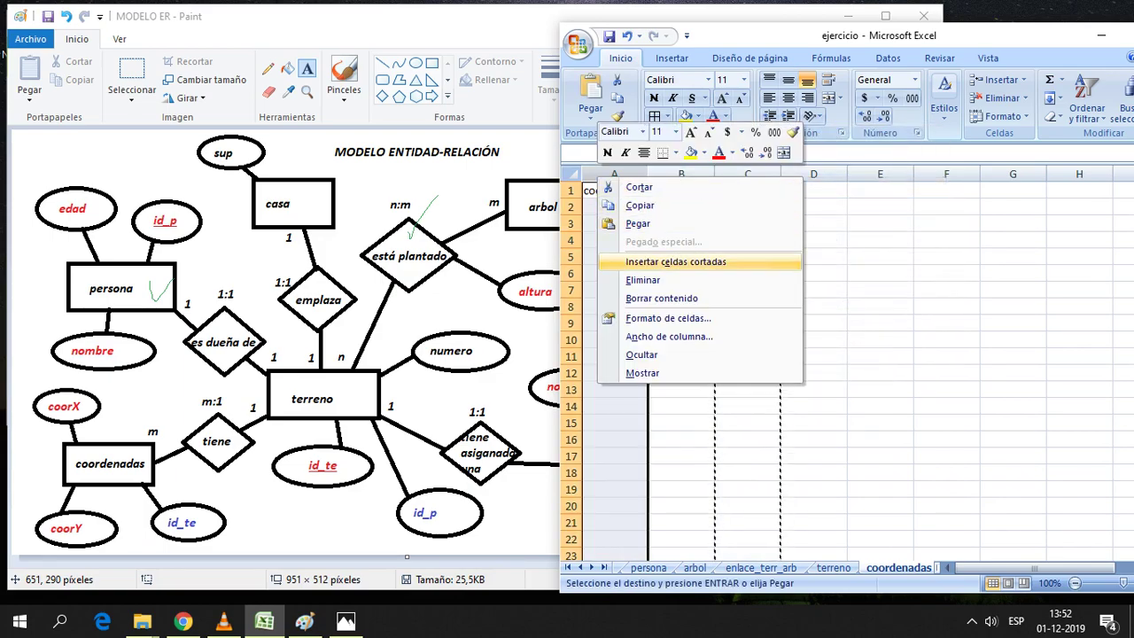
{"action": "left_click", "coordinate": [675, 262]}
{"action": "left_click", "coordinate": [880, 305]}
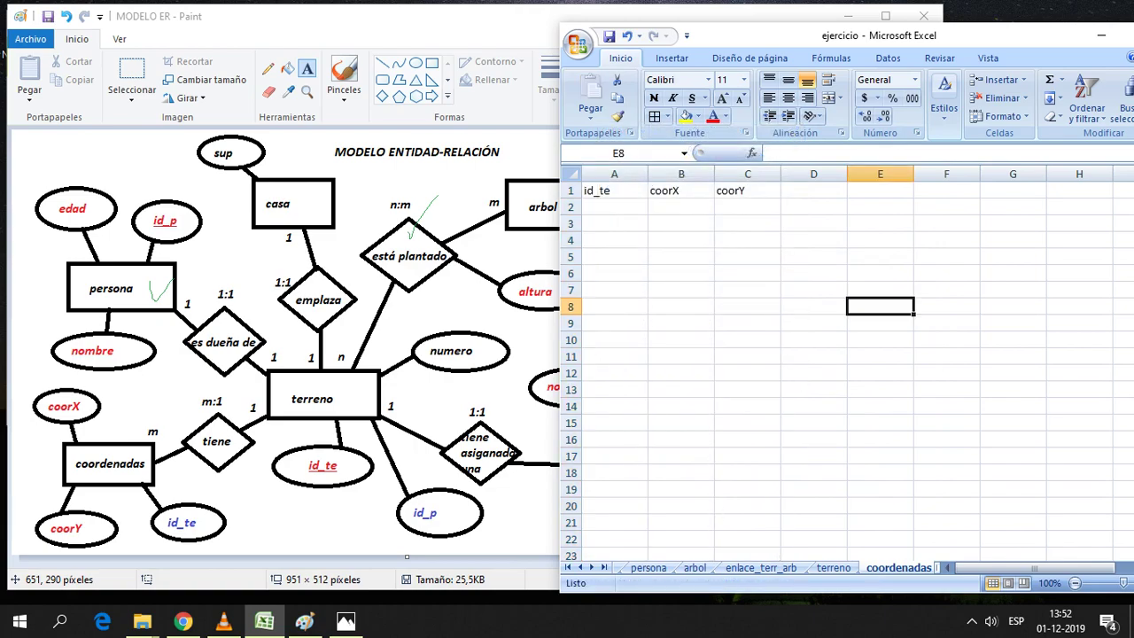
{"action": "left_click", "coordinate": [615, 173]}
Enter t1 in cell A2 under id_te, checking the real-situation drawing for reference
{"action": "left_click", "coordinate": [614, 190]}
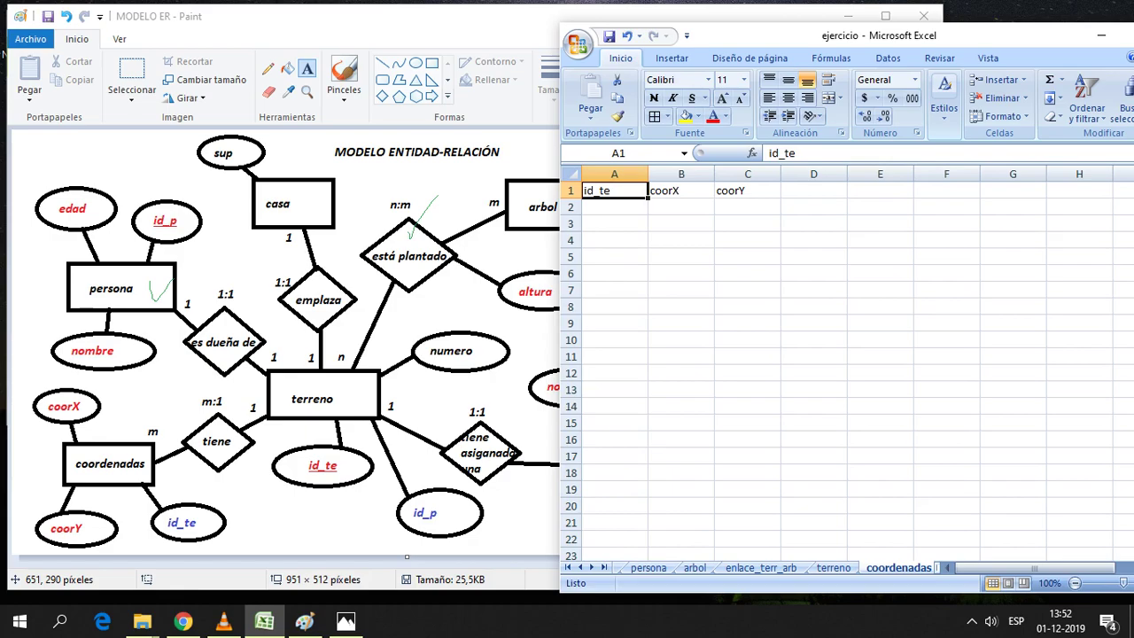
{"action": "left_click", "coordinate": [614, 206]}
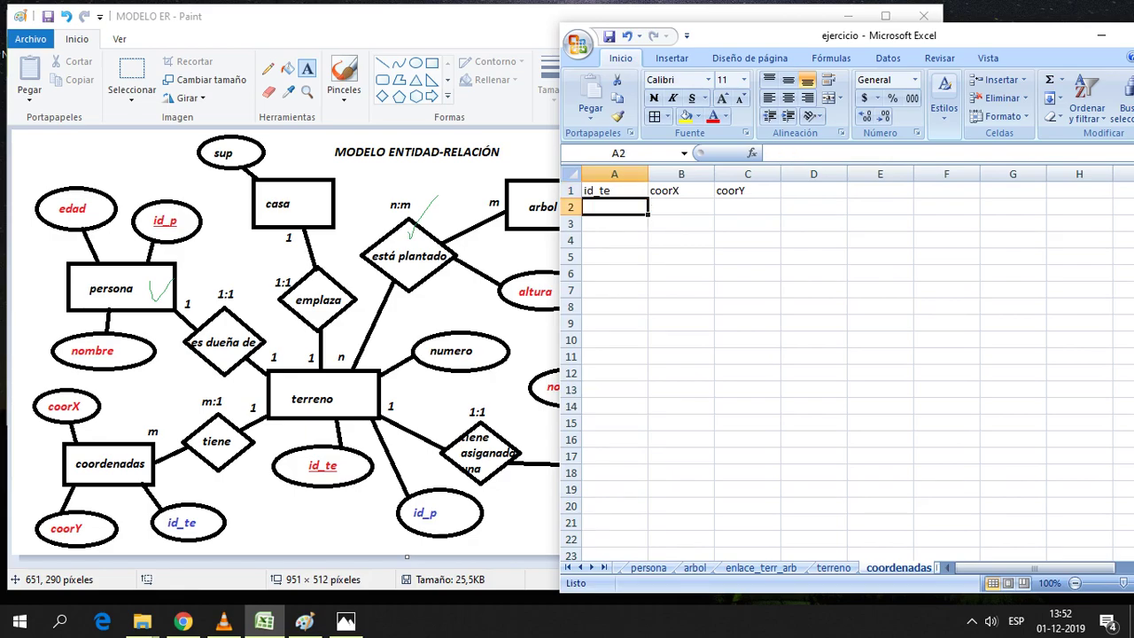
{"action": "left_click", "coordinate": [747, 356]}
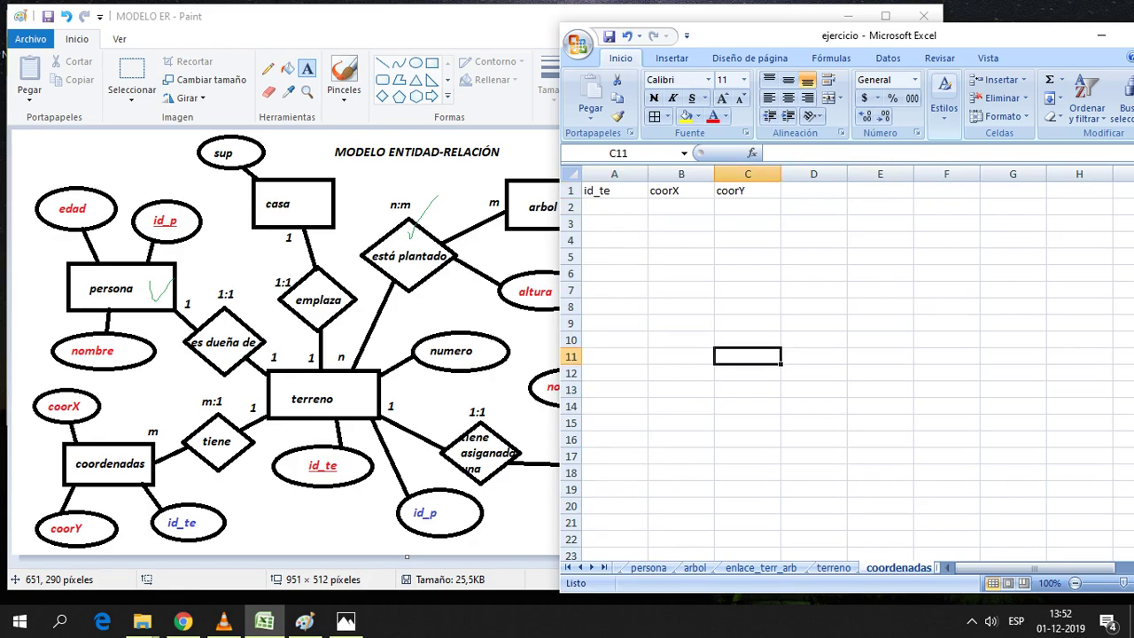
{"action": "left_click", "coordinate": [681, 207]}
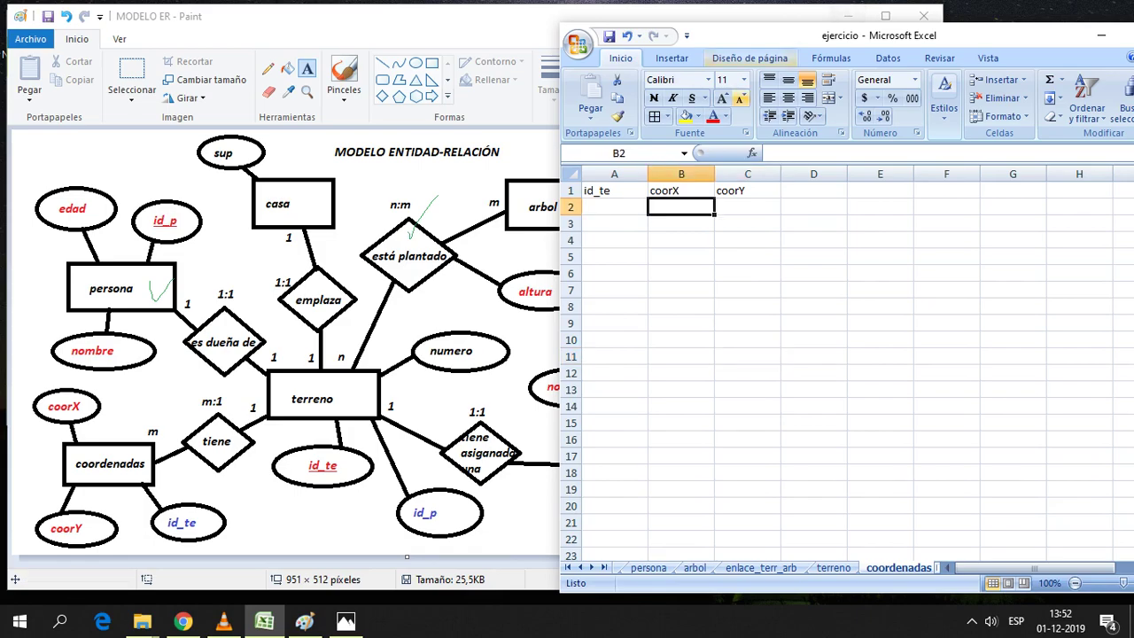
{"action": "key", "text": "Left"}
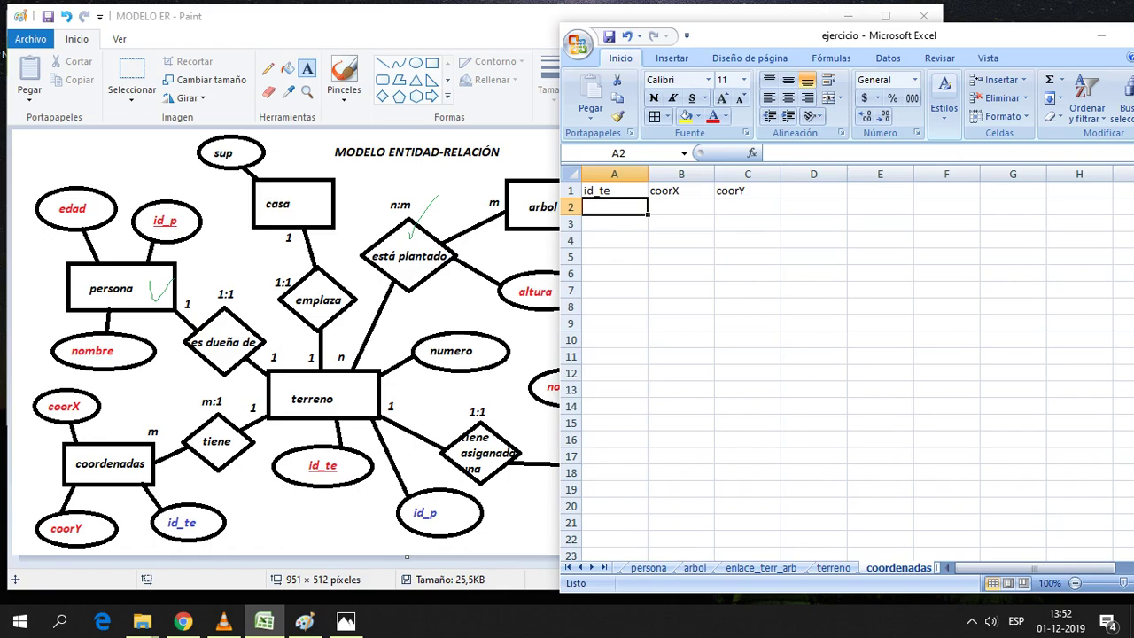
{"action": "type", "text": "t1"}
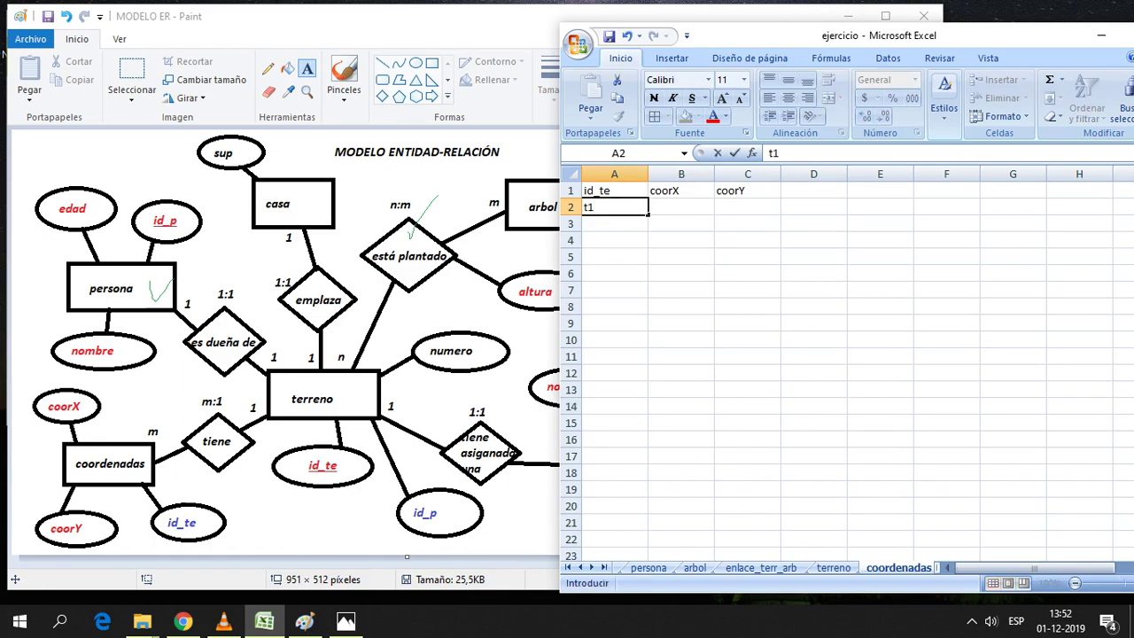
{"action": "key", "text": "alt+Tab"}
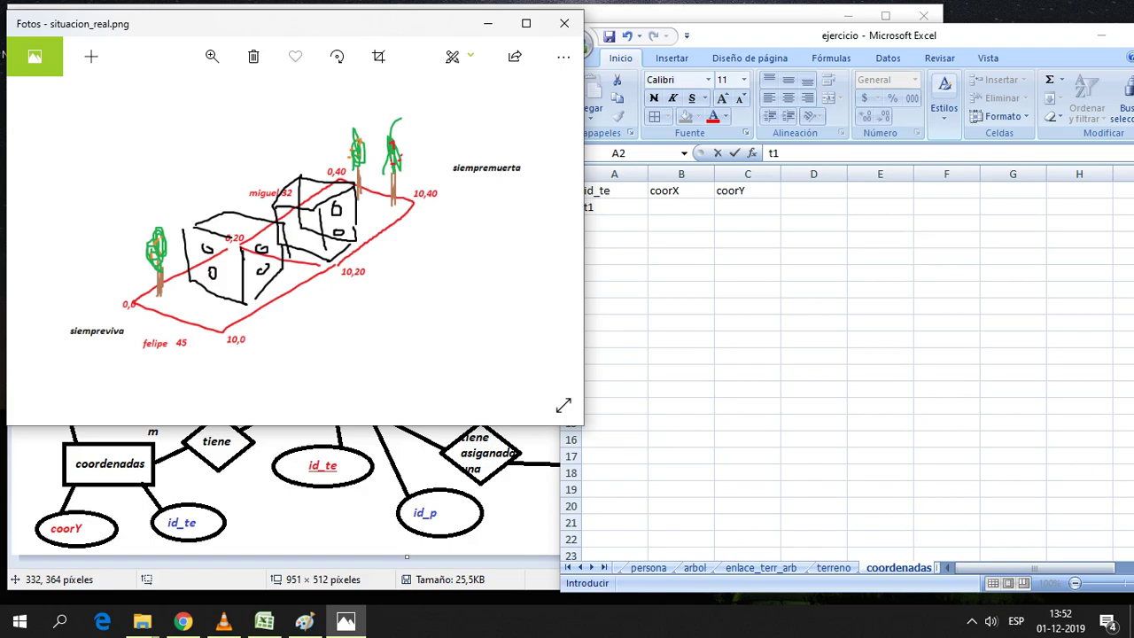
{"action": "key", "text": "alt+Tab"}
{"action": "key", "text": "Return"}
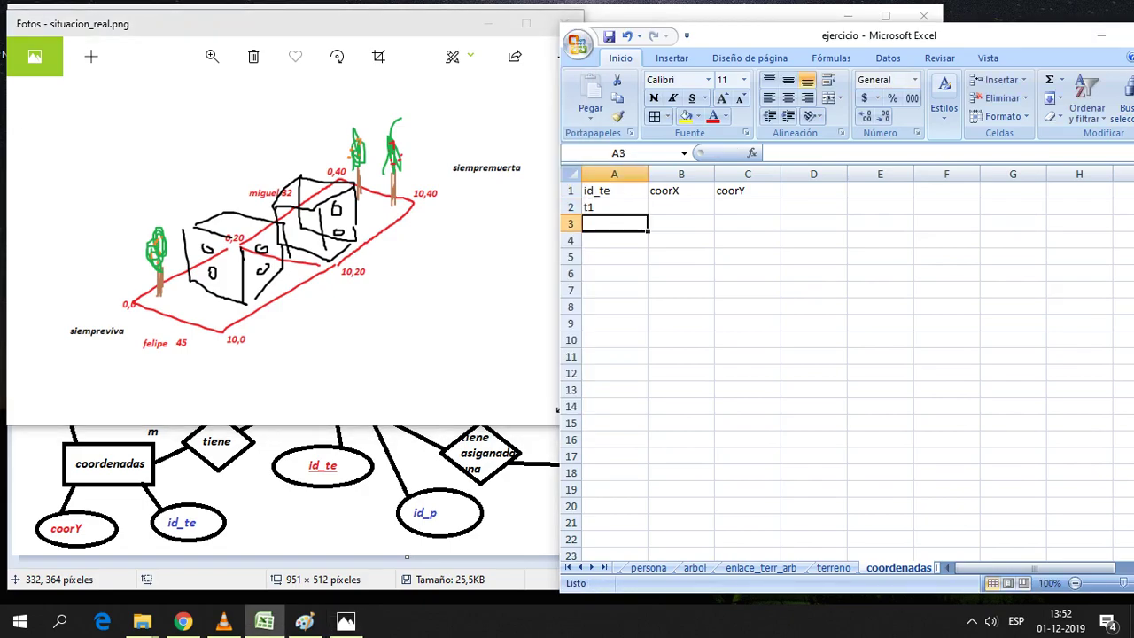
Enter t1 in A3, A4 and A5, then select the four t1 cells to check them
{"action": "type", "text": "t1"}
{"action": "key", "text": "Return"}
{"action": "type", "text": "t1"}
{"action": "key", "text": "Return"}
{"action": "type", "text": "t1"}
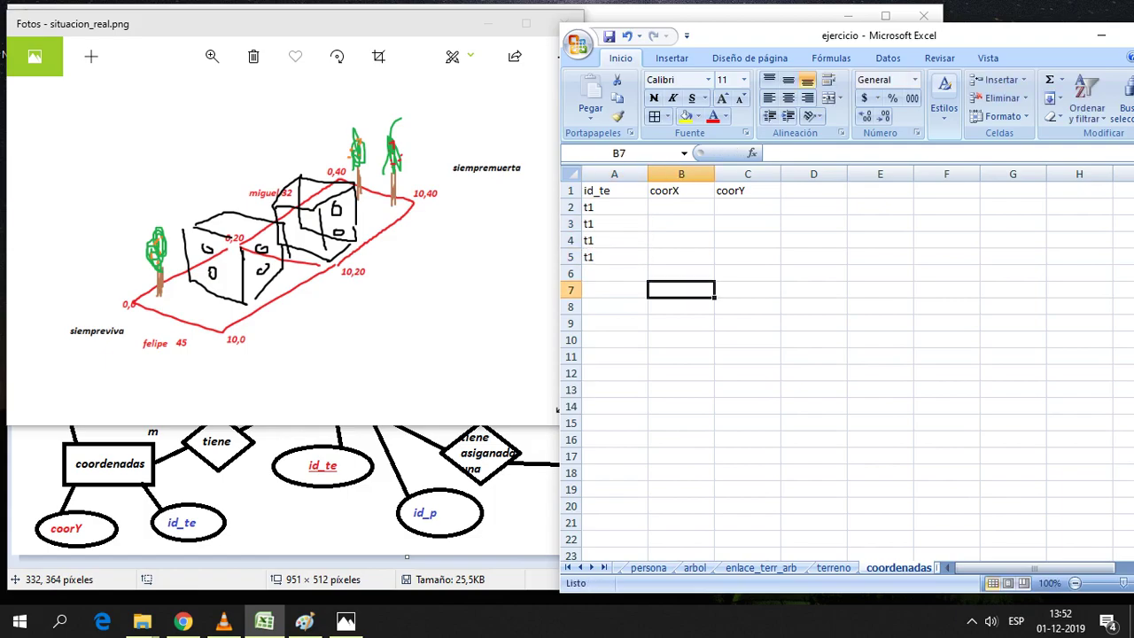
{"action": "mouse_move", "coordinate": [614, 240]}
{"action": "left_mouse_down"}
{"action": "mouse_move", "coordinate": [615, 273]}
{"action": "mouse_move", "coordinate": [614, 207]}
{"action": "left_mouse_up"}
{"action": "left_click", "coordinate": [681, 290]}
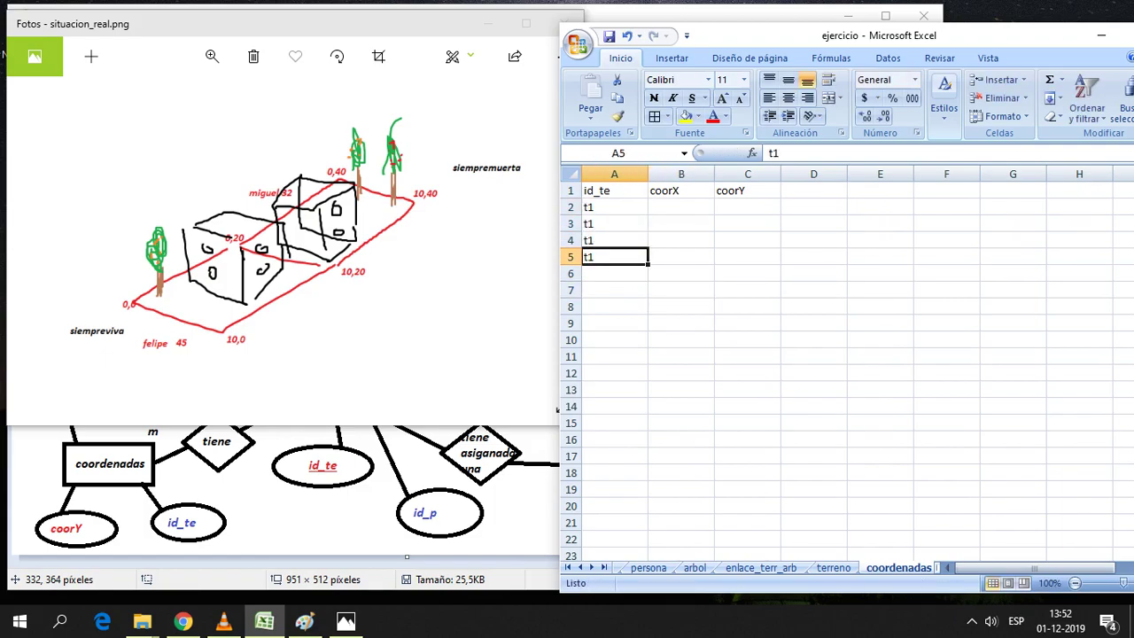
{"action": "left_click_drag", "start_coordinate": [614, 257], "coordinate": [614, 206]}
{"action": "left_click", "coordinate": [680, 273]}
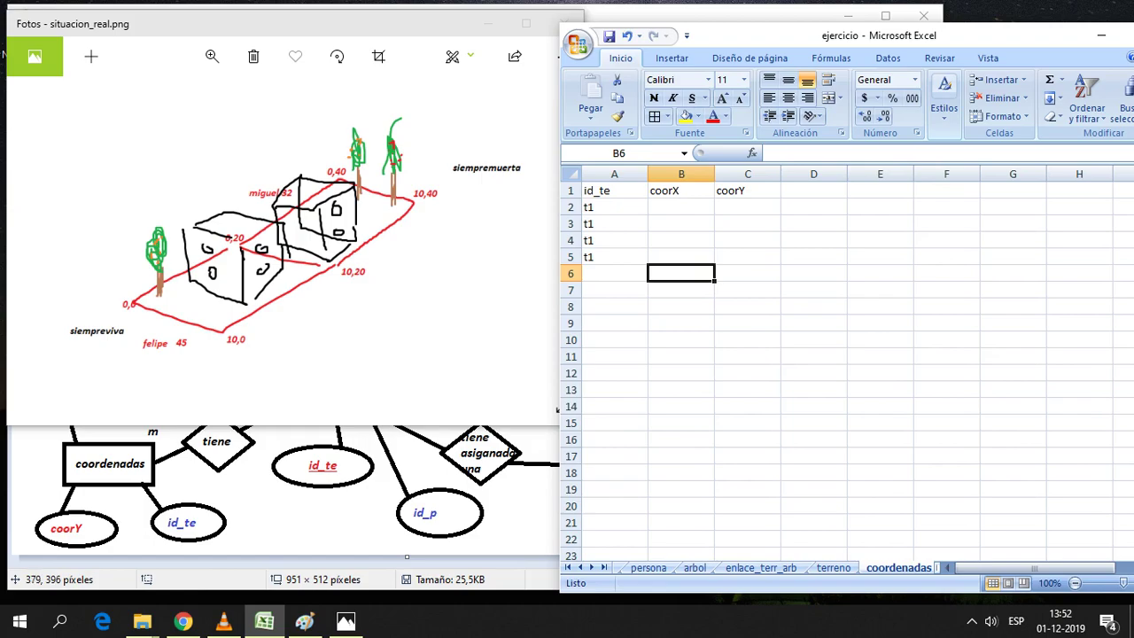
Glance at the ER diagram, then return to the workbook's first coorX cell, B2
{"action": "left_click", "coordinate": [338, 496]}
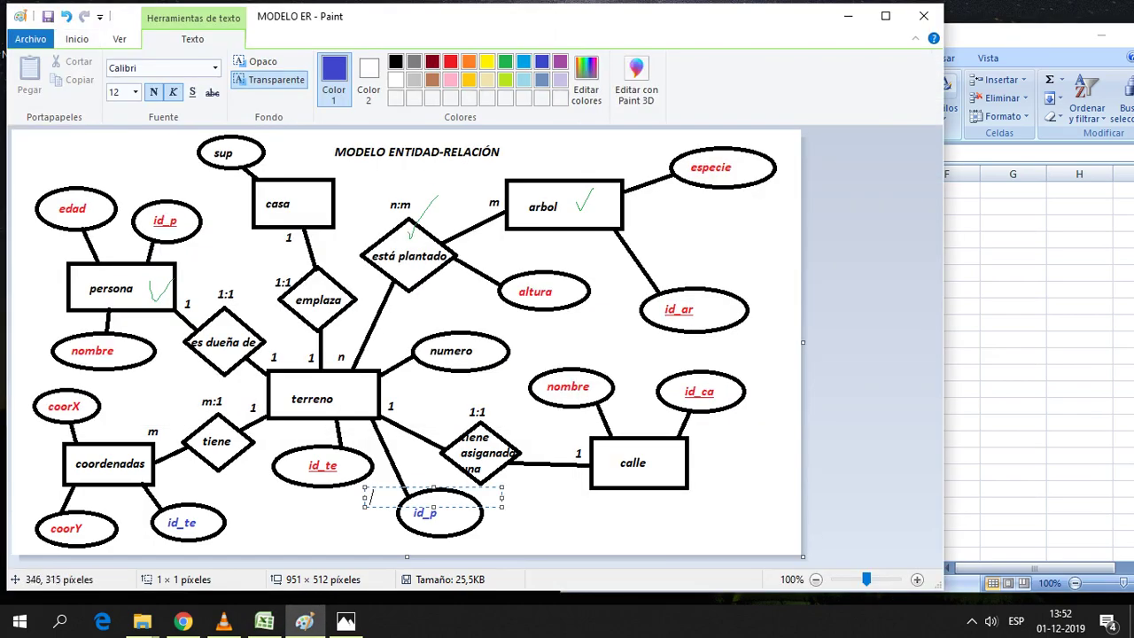
{"action": "left_click", "coordinate": [264, 621]}
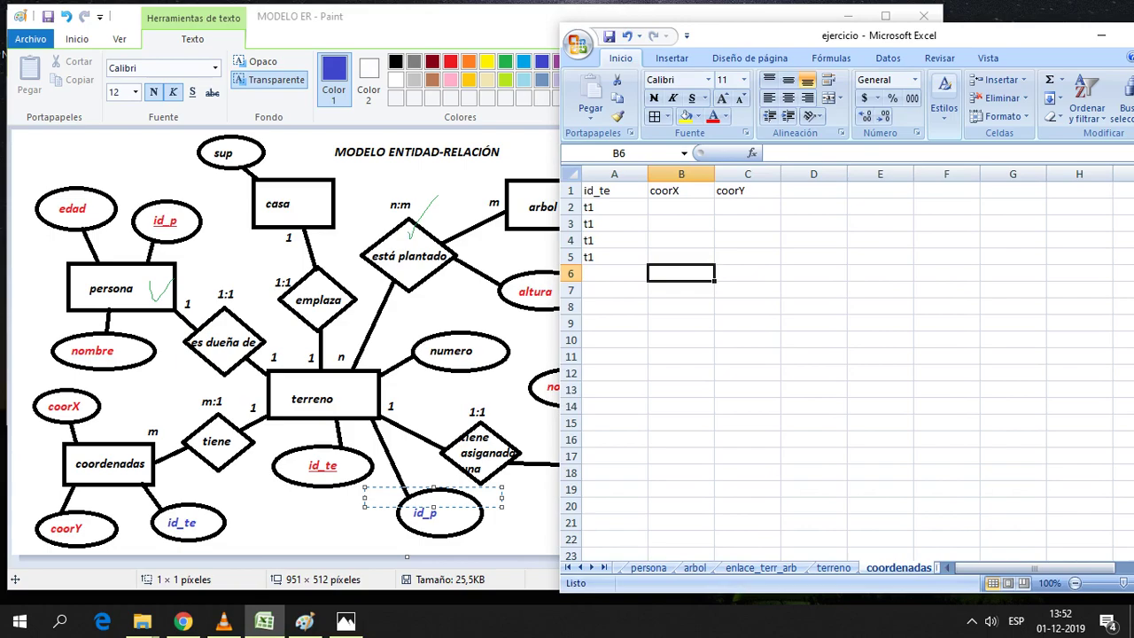
{"action": "left_click", "coordinate": [681, 356]}
{"action": "left_click", "coordinate": [681, 206]}
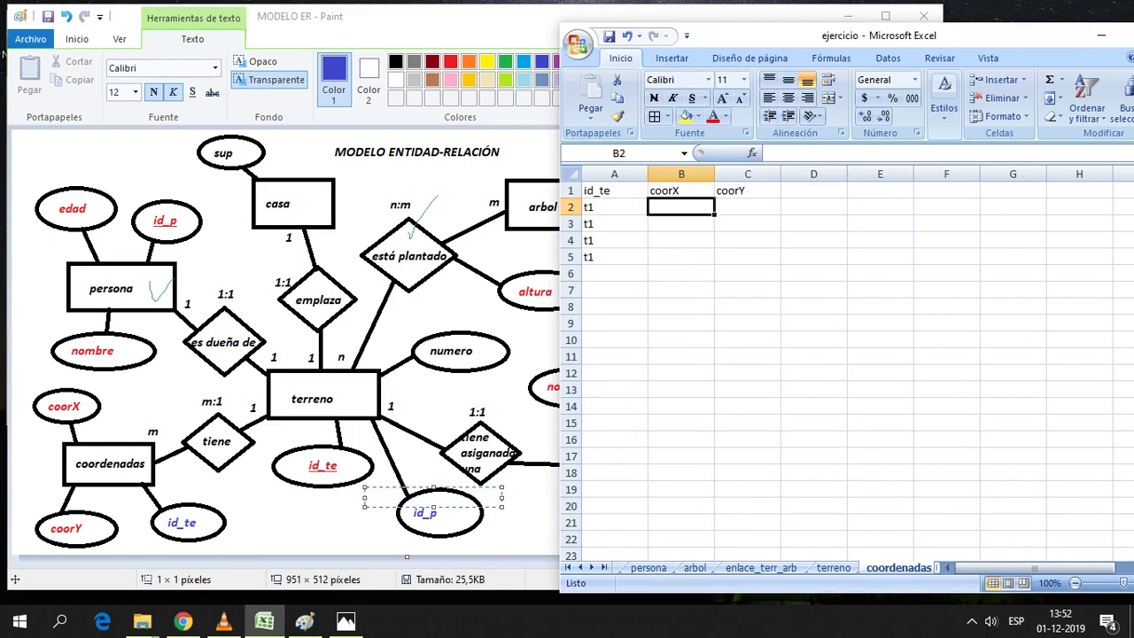
Read t1's terrenito corner coordinates in D2 on Hoja1, then go back to coordenadas B2
{"action": "left_click", "coordinate": [571, 567]}
{"action": "left_click", "coordinate": [634, 567]}
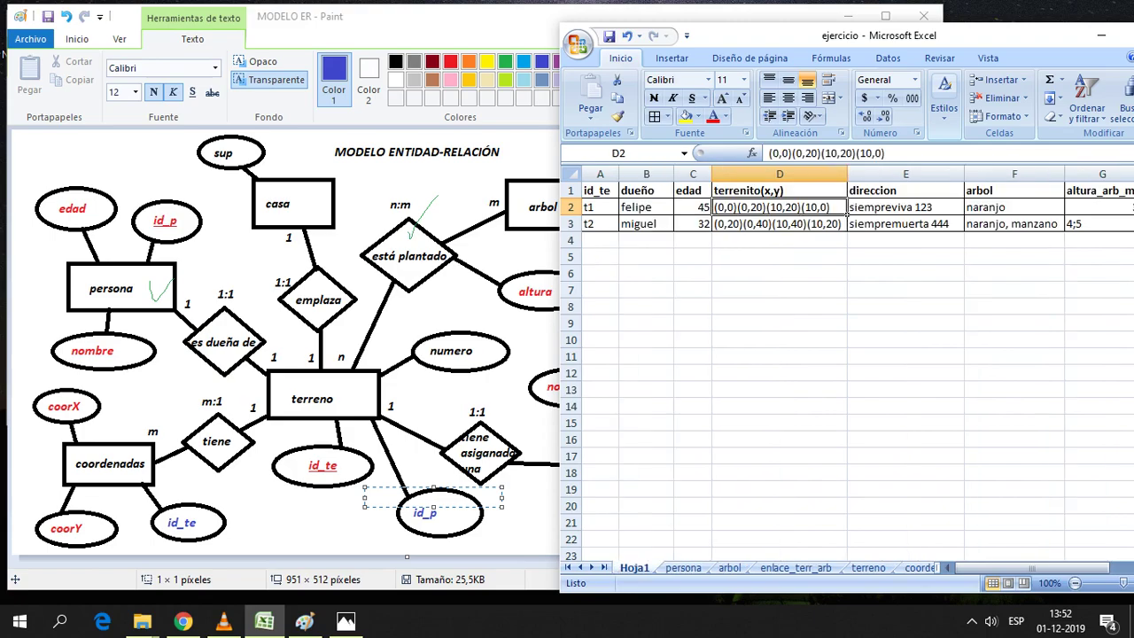
{"action": "left_click", "coordinate": [647, 323]}
{"action": "left_click", "coordinate": [846, 207]}
{"action": "left_click", "coordinate": [919, 567]}
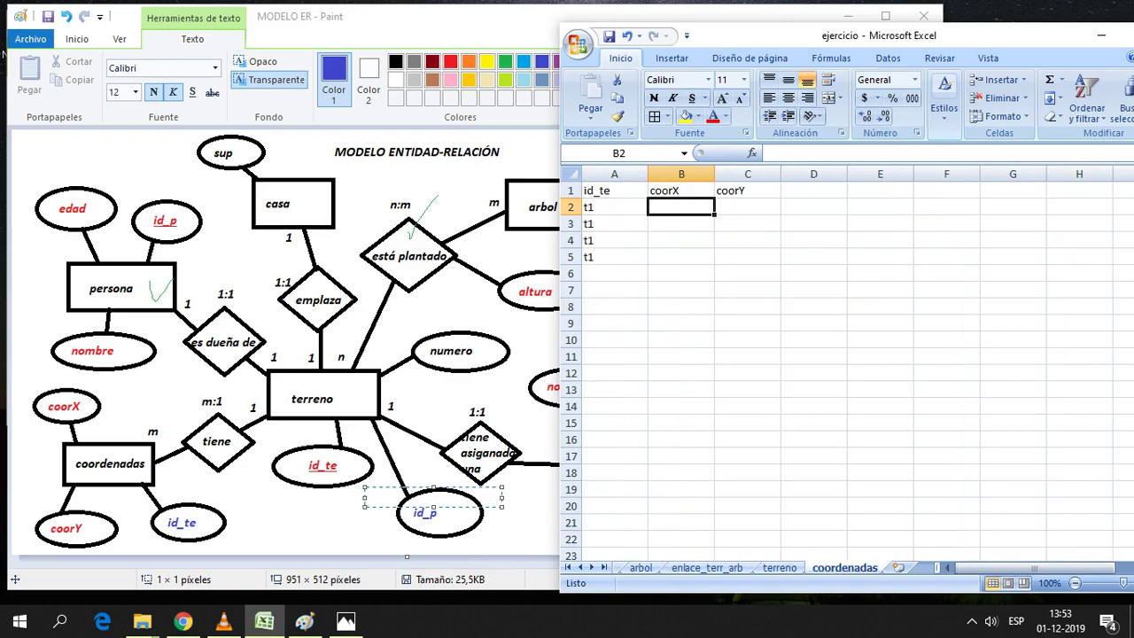
{"action": "left_click", "coordinate": [681, 207]}
Enter t1's first corner (0,0) in B2:C2, correcting C2 from 20 to 0
{"action": "type", "text": "0"}
{"action": "key", "text": "Tab"}
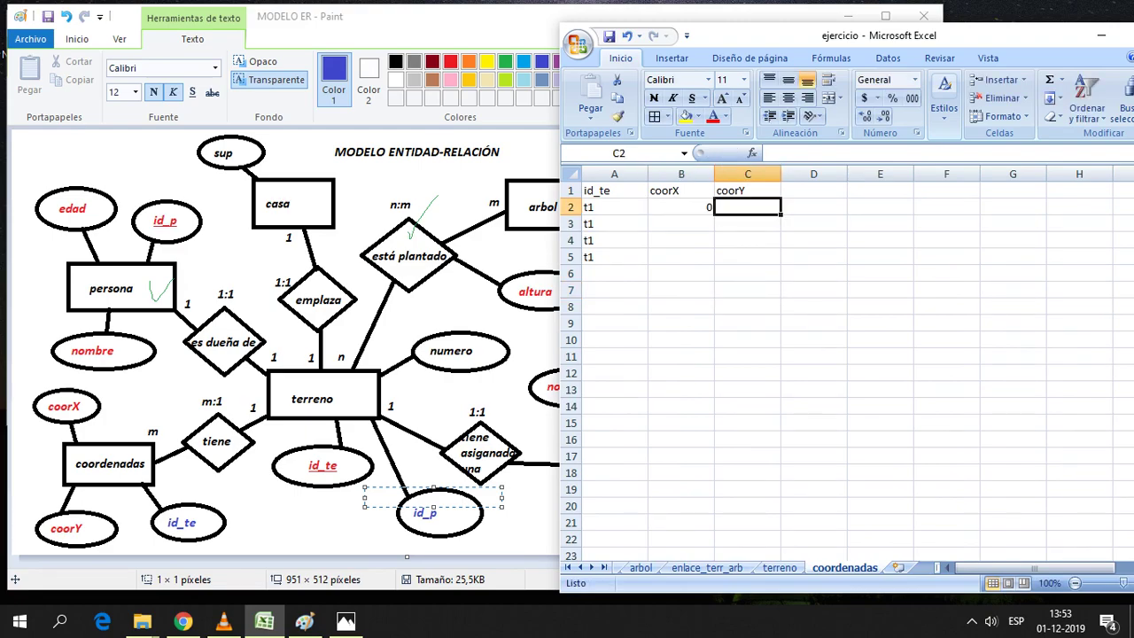
{"action": "type", "text": "20"}
{"action": "key", "text": "Tab"}
{"action": "key", "text": "Return"}
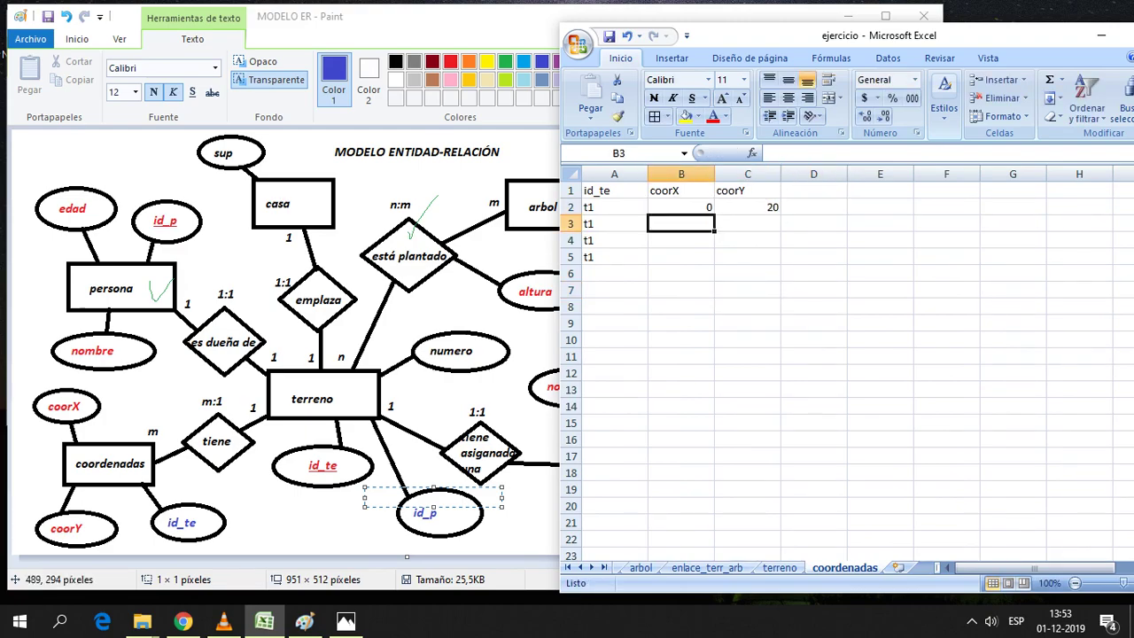
{"action": "key", "text": "alt+Tab"}
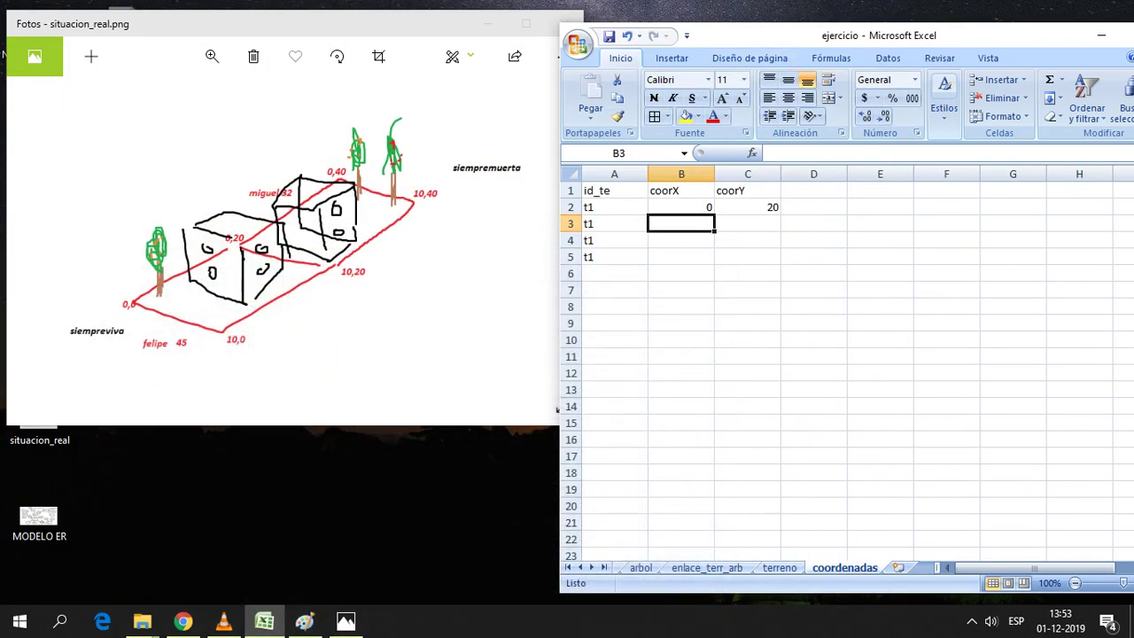
{"action": "left_click", "coordinate": [748, 207]}
{"action": "type", "text": "0"}
{"action": "left_click", "coordinate": [747, 290]}
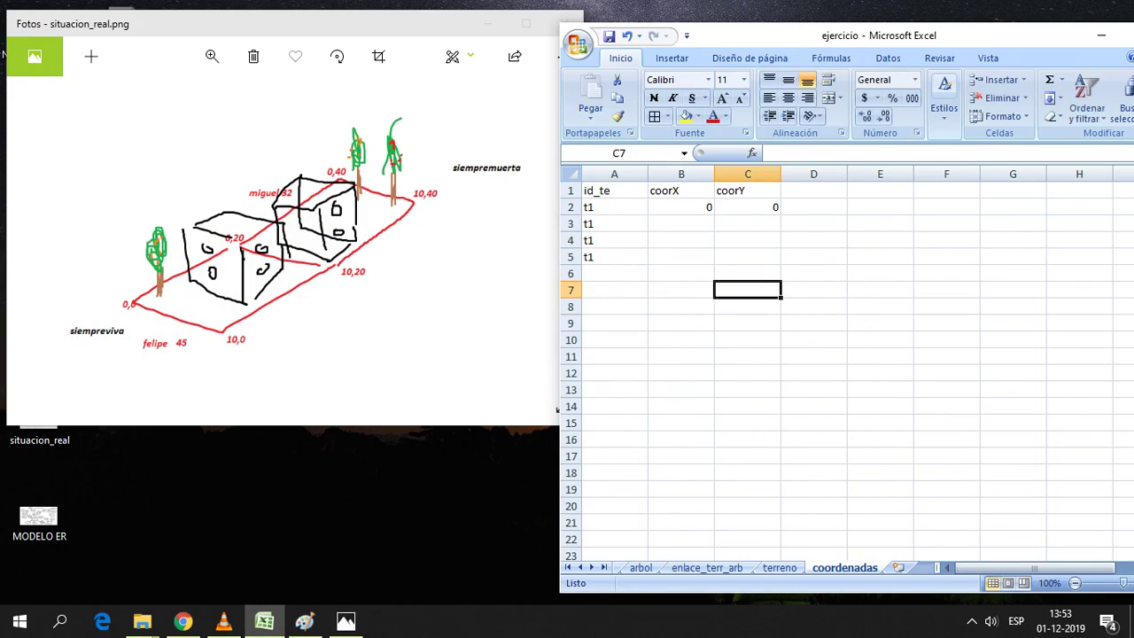
Enter the second and third corners, (0,20) in row 3 and (10,20) in row 4
{"action": "left_click", "coordinate": [680, 223]}
{"action": "type", "text": "0"}
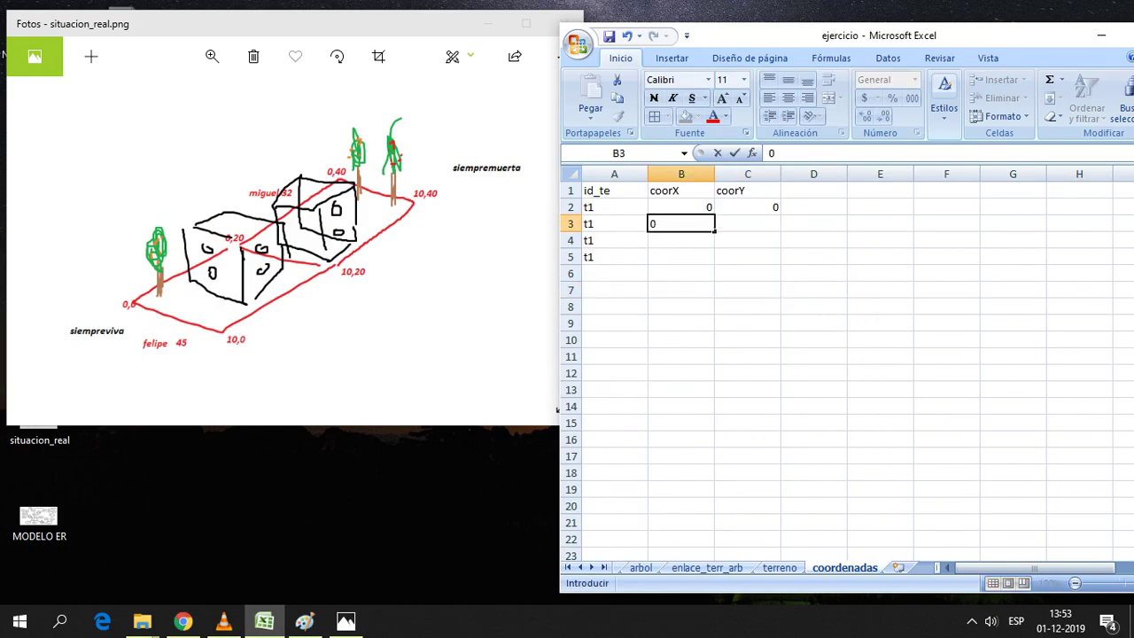
{"action": "type", "text": ",10"}
{"action": "key", "text": "BackSpace"}
{"action": "key", "text": "BackSpace"}
{"action": "key", "text": "BackSpace"}
{"action": "left_click", "coordinate": [747, 224]}
{"action": "type", "text": "20"}
{"action": "left_click", "coordinate": [680, 257]}
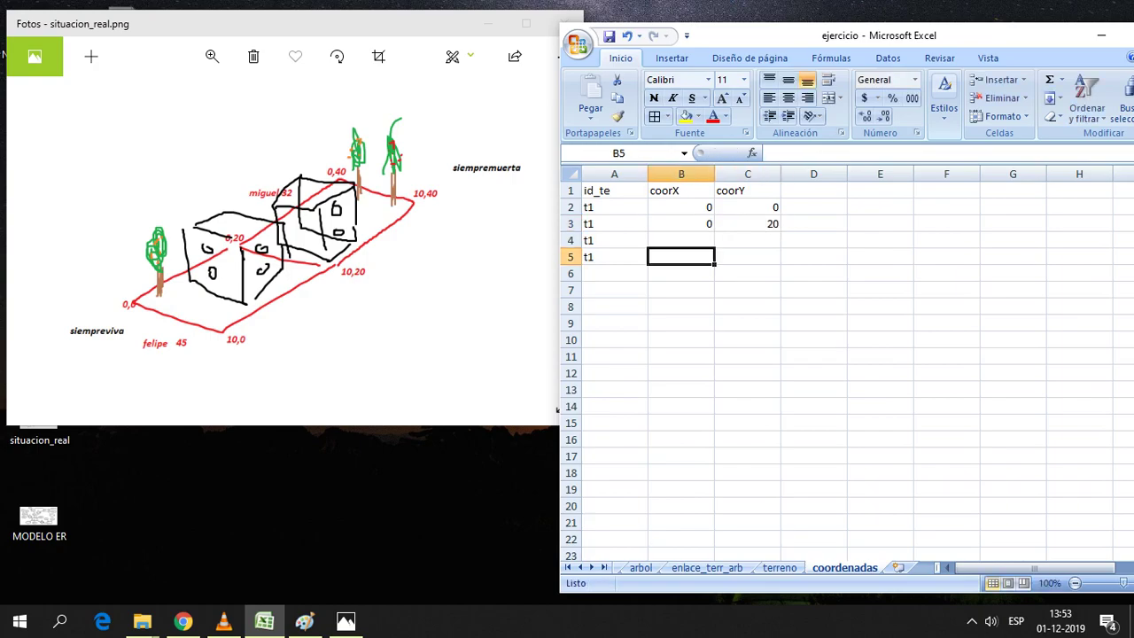
{"action": "left_click", "coordinate": [681, 241]}
{"action": "type", "text": "10,"}
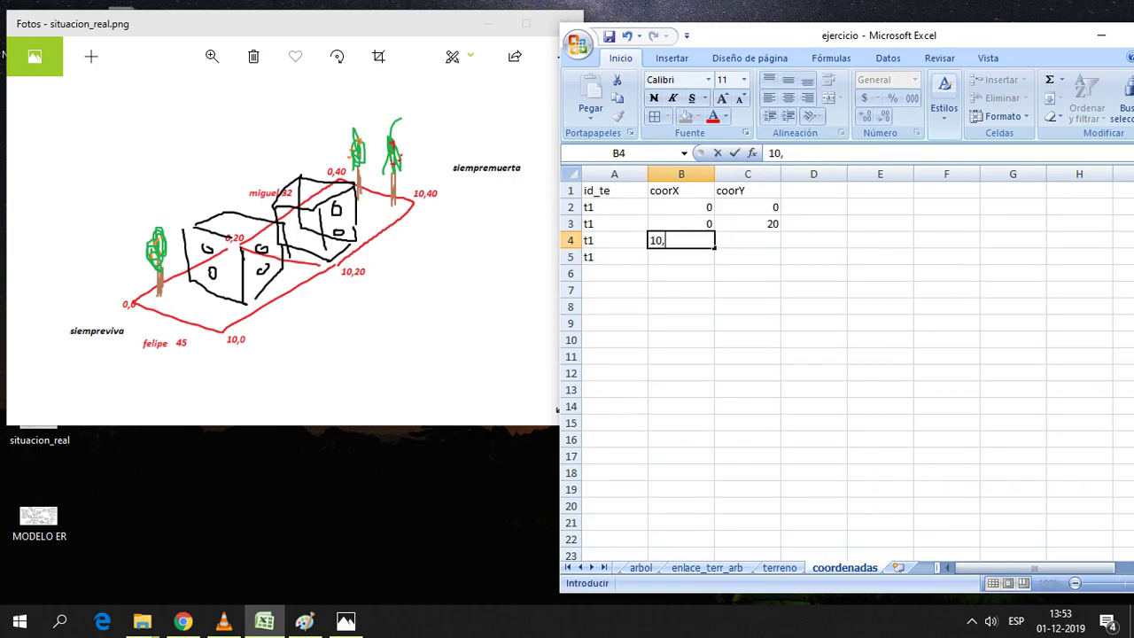
{"action": "key", "text": "BackSpace"}
{"action": "left_click", "coordinate": [747, 240]}
{"action": "type", "text": "20"}
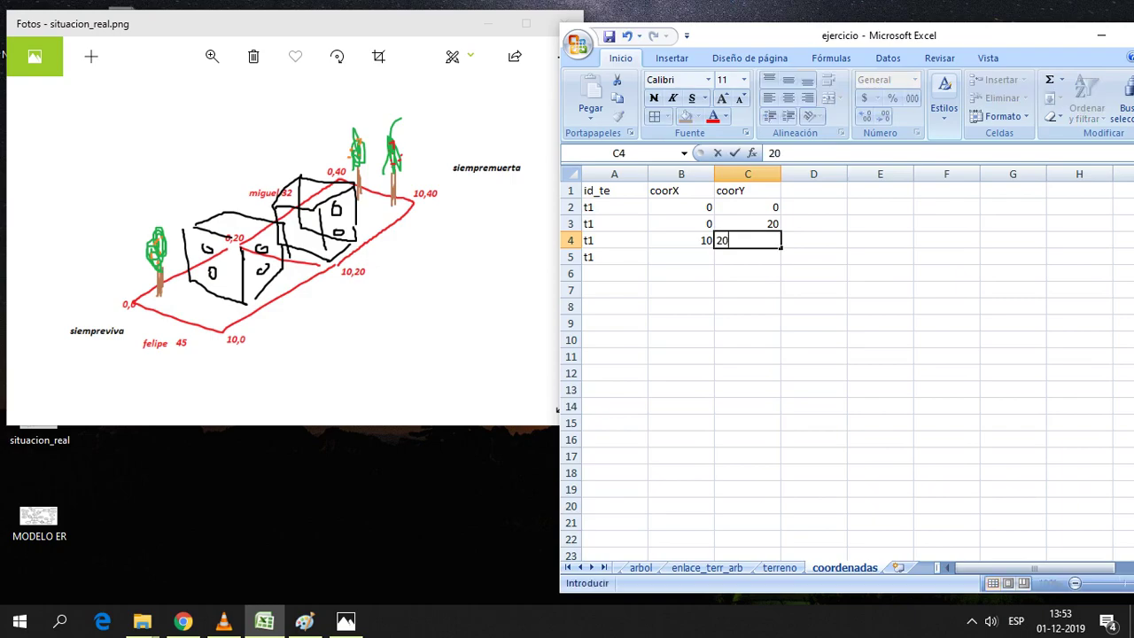
{"action": "left_click", "coordinate": [681, 306]}
Enter the fourth corner (10,0) in B5:C5
{"action": "left_click", "coordinate": [680, 257]}
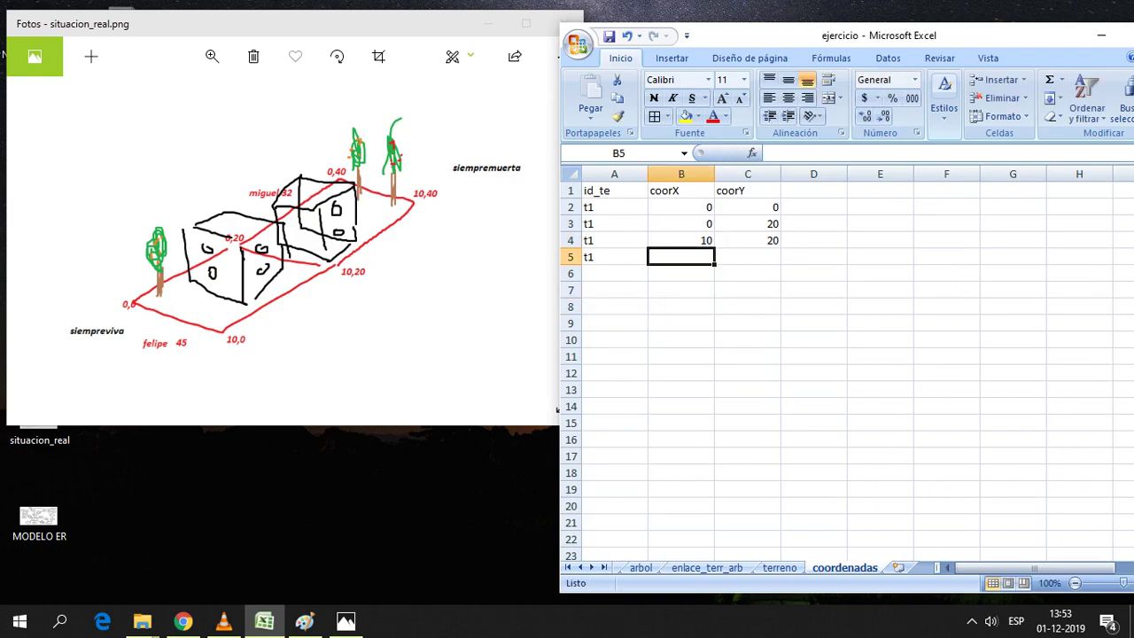
{"action": "type", "text": "10"}
{"action": "left_click", "coordinate": [747, 257]}
{"action": "type", "text": "0"}
{"action": "left_click", "coordinate": [747, 324]}
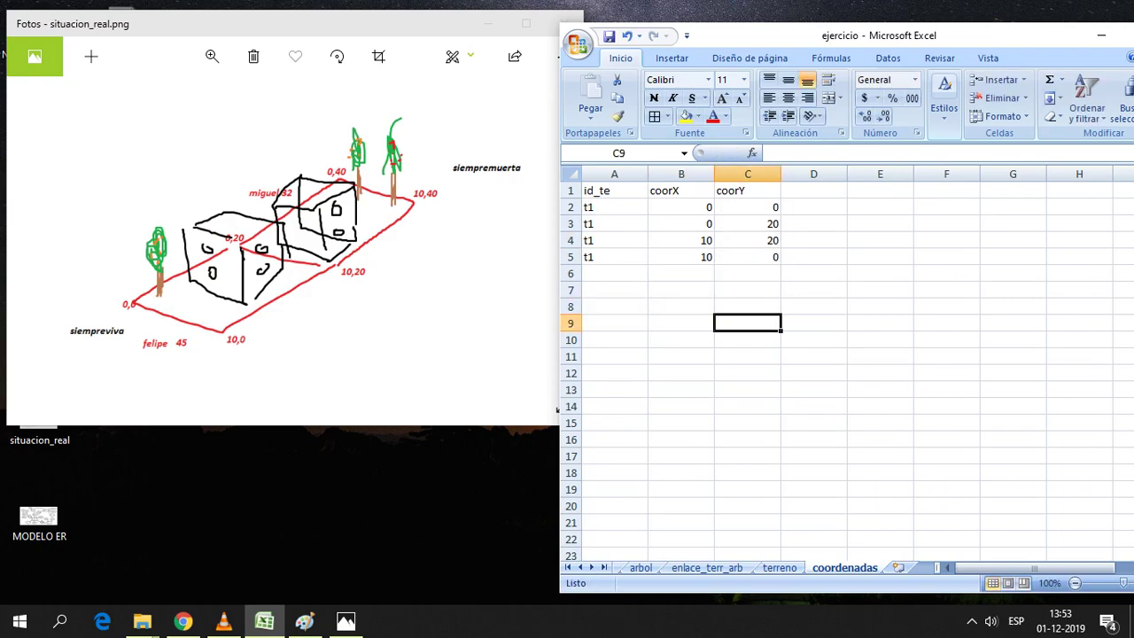
Adjust column A's width to fit id_te and review the coordinate pairs in the table
{"action": "left_click_drag", "start_coordinate": [747, 257], "coordinate": [614, 190]}
{"action": "left_click", "coordinate": [614, 306]}
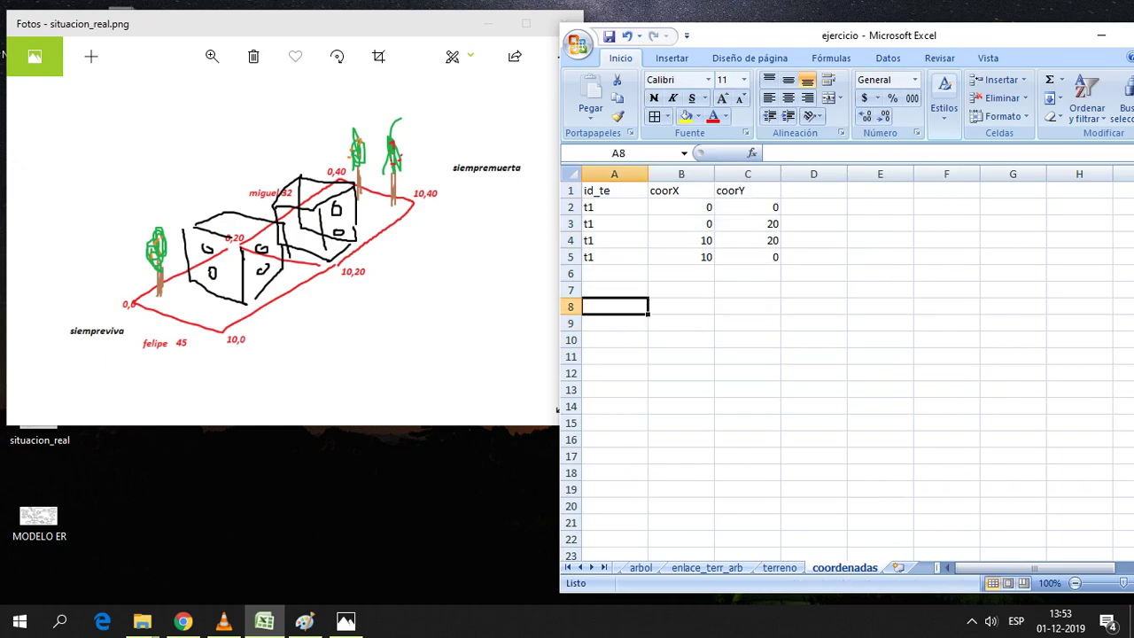
{"action": "left_click_drag", "start_coordinate": [614, 257], "coordinate": [747, 191]}
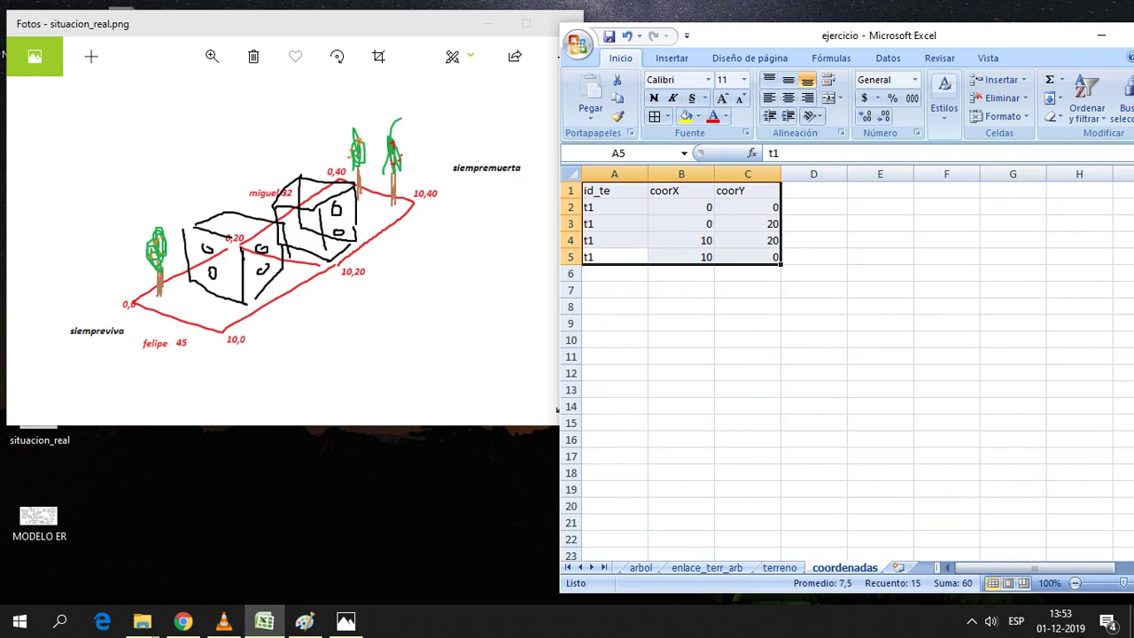
{"action": "mouse_move", "coordinate": [648, 174]}
{"action": "left_mouse_down"}
{"action": "mouse_move", "coordinate": [621, 174]}
{"action": "mouse_move", "coordinate": [707, 173]}
{"action": "left_mouse_up"}
{"action": "left_click", "coordinate": [739, 322]}
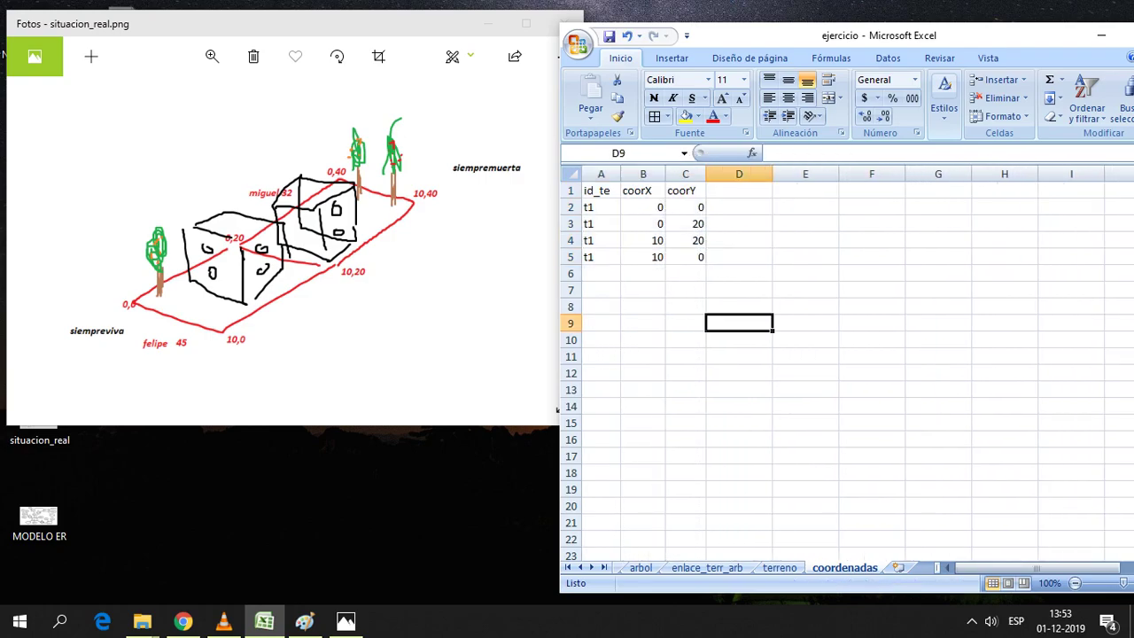
{"action": "mouse_move", "coordinate": [643, 206]}
{"action": "left_mouse_down"}
{"action": "mouse_move", "coordinate": [686, 206]}
{"action": "mouse_move", "coordinate": [686, 257]}
{"action": "left_mouse_up"}
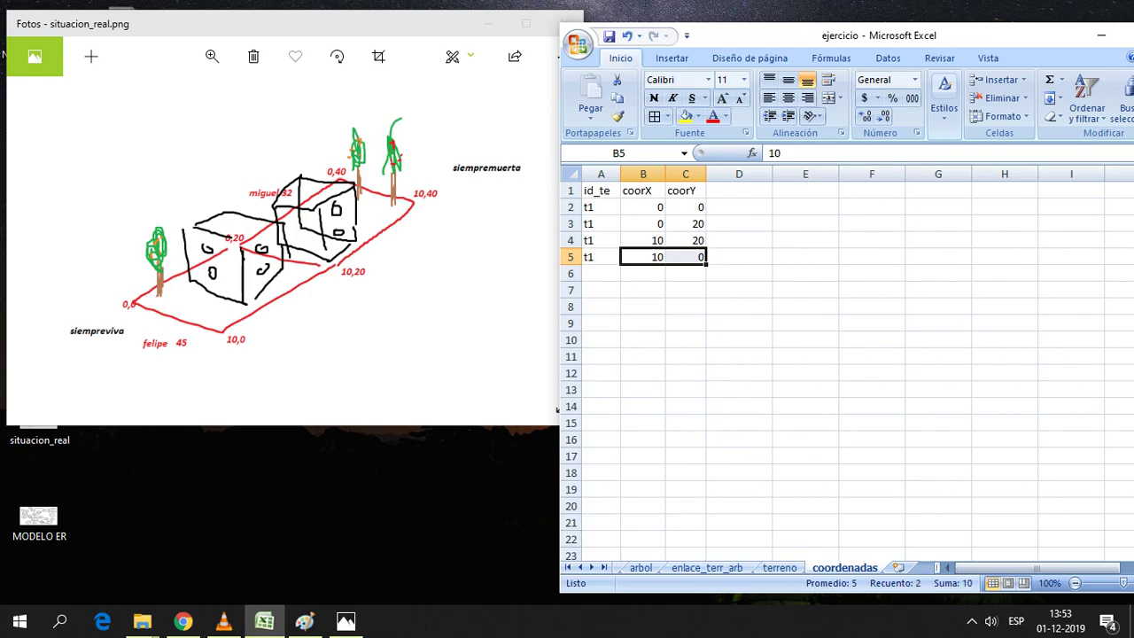
{"action": "left_click", "coordinate": [644, 323]}
Label rows 6 to 9 of id_te as t2, replacing the filled-down series
{"action": "left_click", "coordinate": [600, 273]}
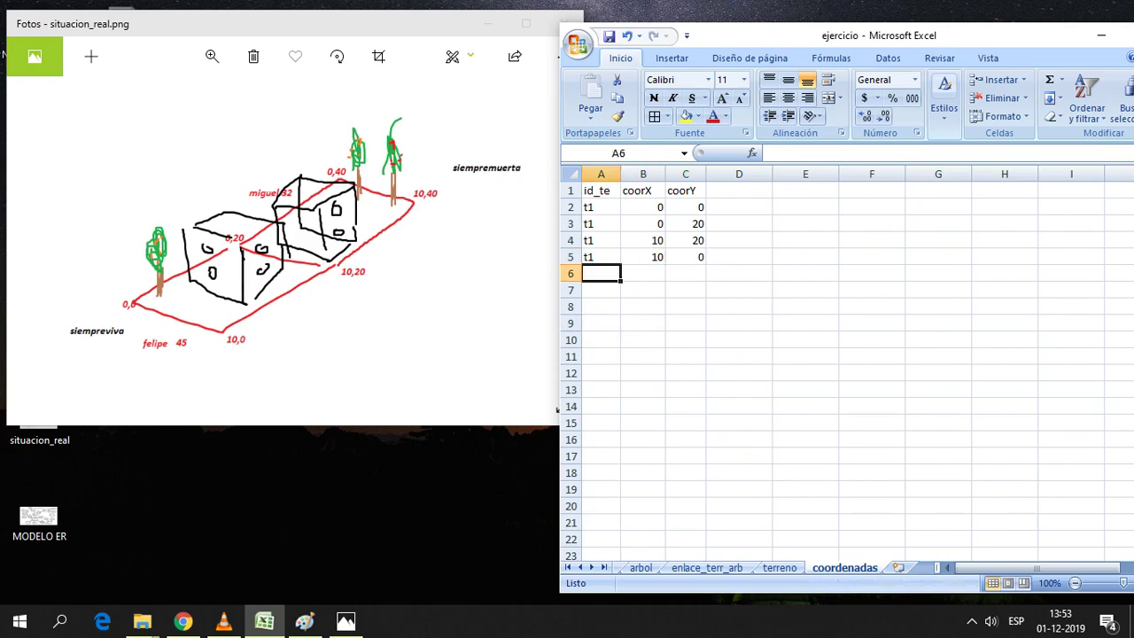
{"action": "type", "text": "t2"}
{"action": "key", "text": "Return"}
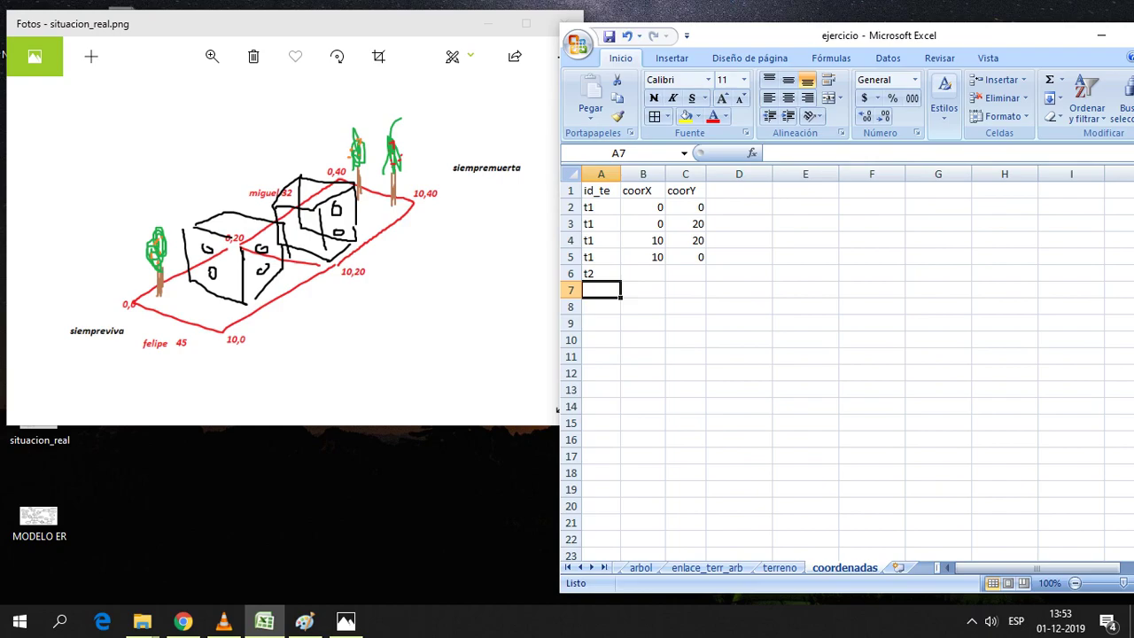
{"action": "left_click", "coordinate": [601, 273]}
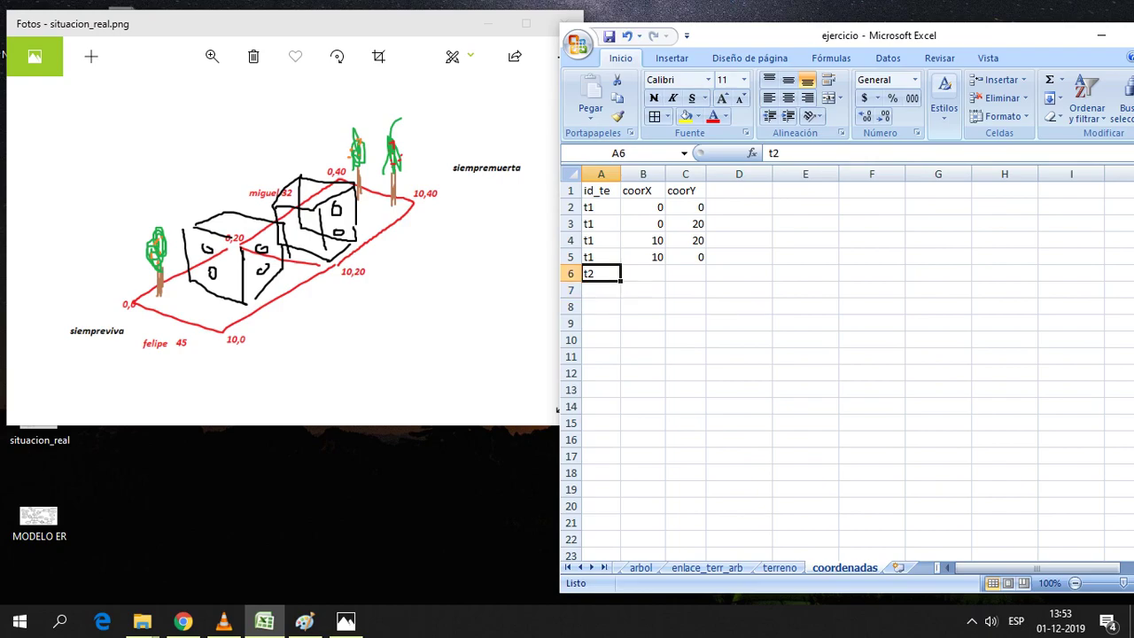
{"action": "left_click_drag", "start_coordinate": [621, 281], "coordinate": [623, 329]}
{"action": "left_click", "coordinate": [686, 339]}
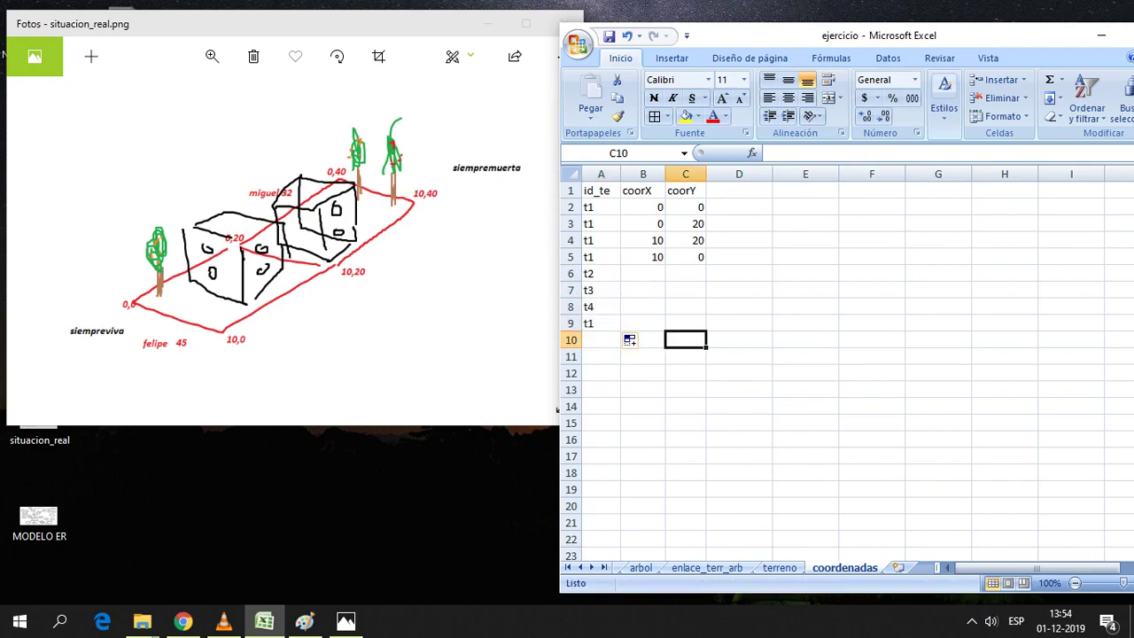
{"action": "left_click", "coordinate": [601, 290]}
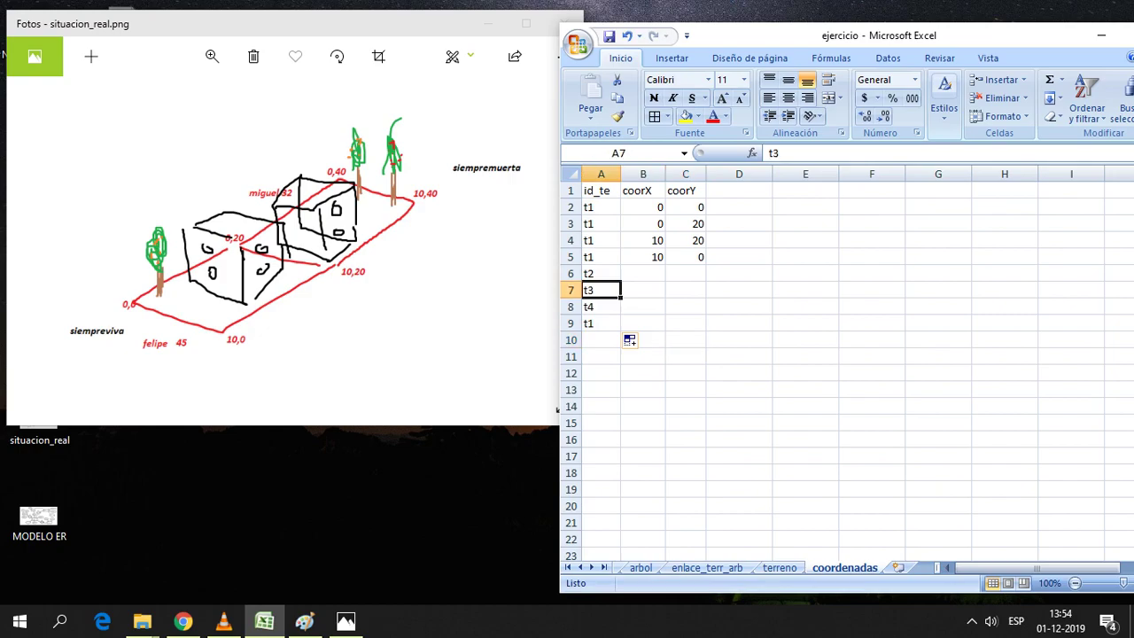
{"action": "type", "text": "t2 t2 t2"}
{"action": "left_click", "coordinate": [643, 357]}
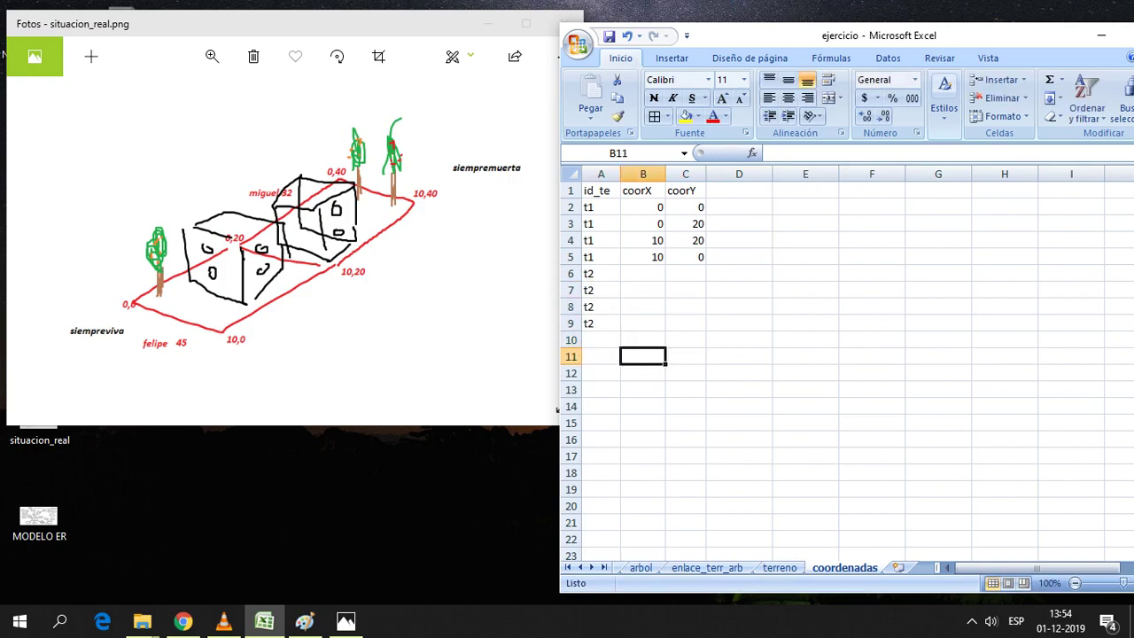
{"action": "left_click_drag", "start_coordinate": [601, 323], "coordinate": [601, 273]}
Enter the first t2 corner in row 6: 0 under coorX and 20 under coorY
{"action": "left_click", "coordinate": [642, 273]}
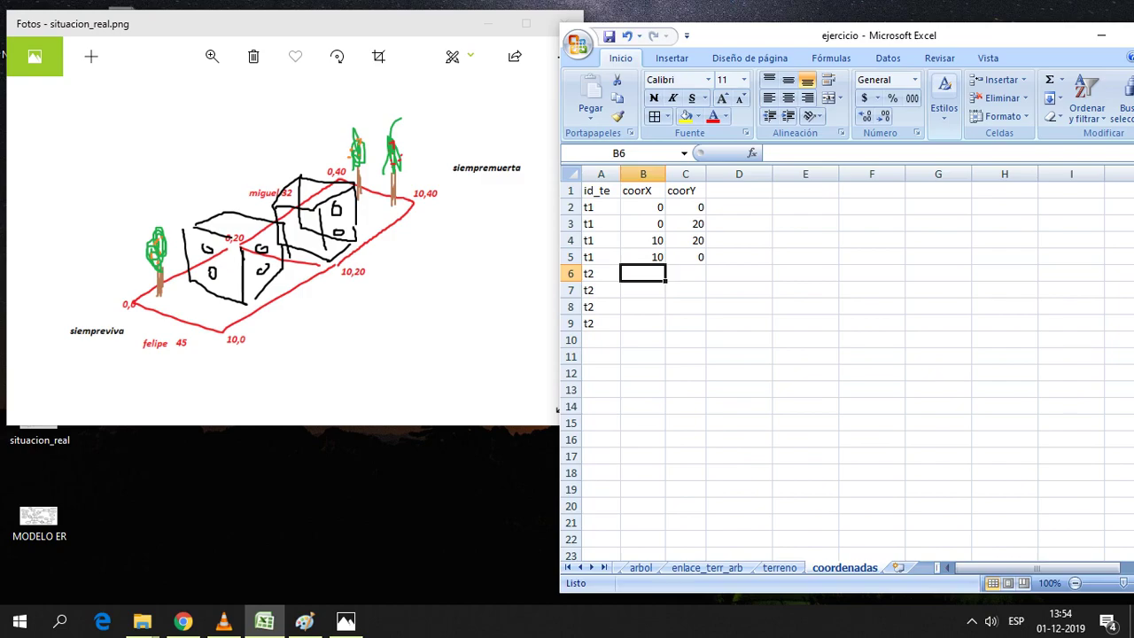
{"action": "type", "text": "0"}
{"action": "key", "text": "Tab"}
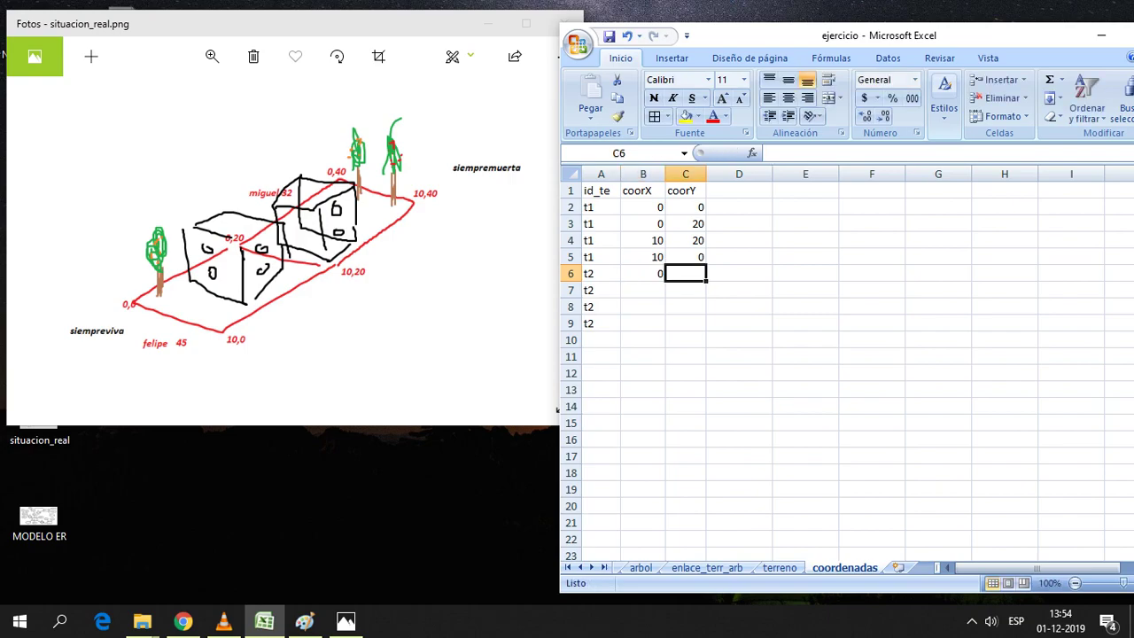
{"action": "type", "text": "20"}
{"action": "key", "text": "Tab"}
{"action": "left_click", "coordinate": [685, 356]}
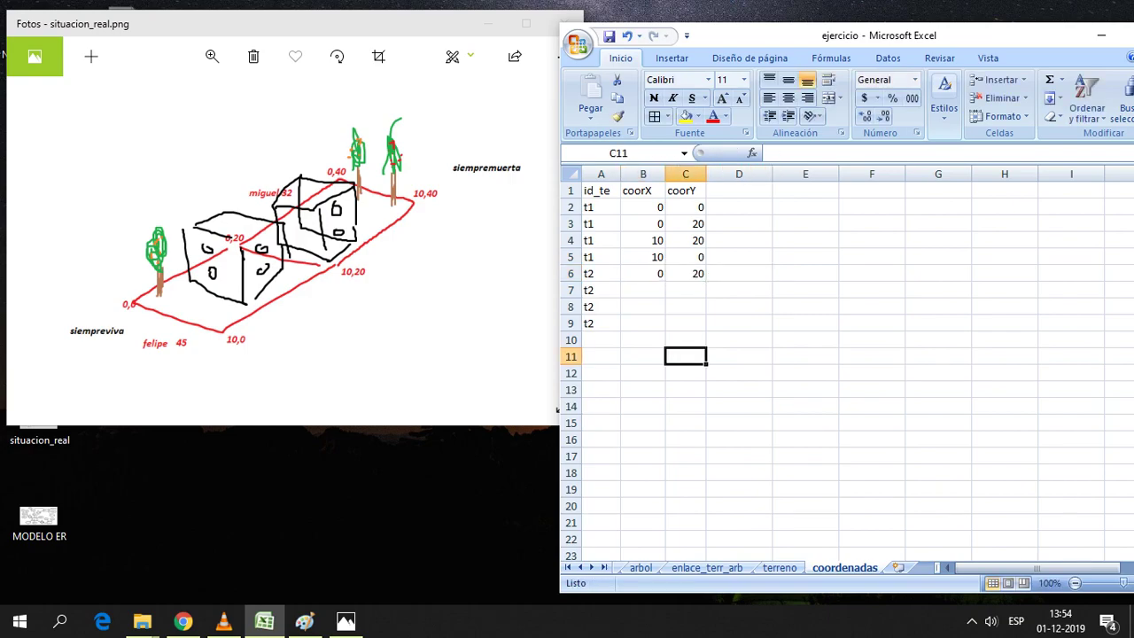
{"action": "left_click_drag", "start_coordinate": [685, 273], "coordinate": [642, 273]}
{"action": "left_click_drag", "start_coordinate": [685, 223], "coordinate": [642, 223]}
{"action": "left_click", "coordinate": [685, 323]}
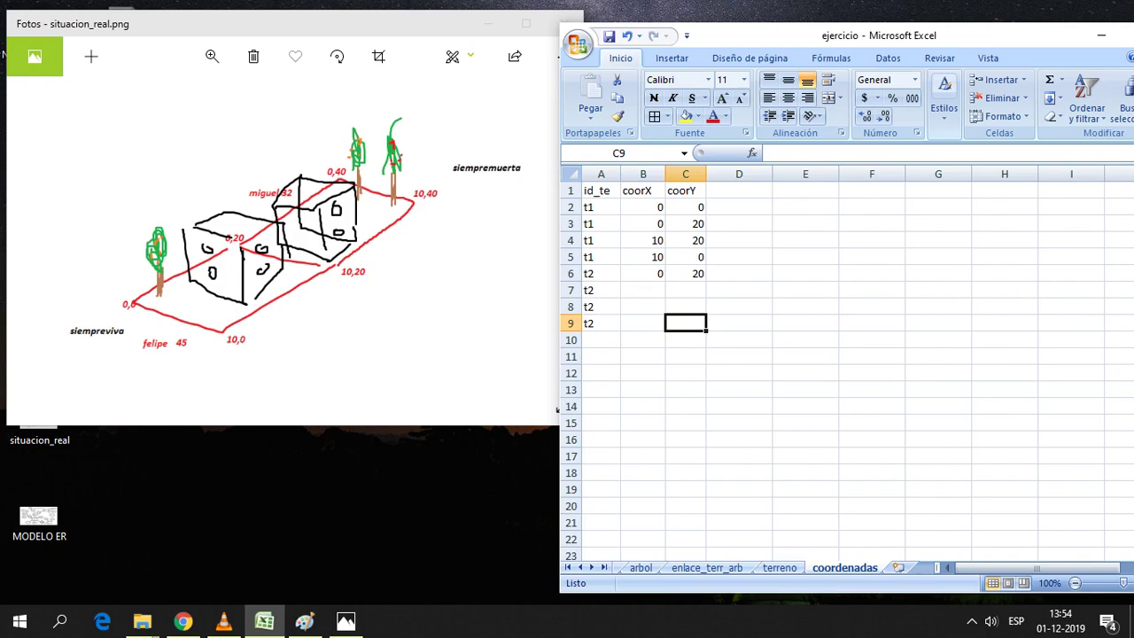
{"action": "left_click_drag", "start_coordinate": [601, 273], "coordinate": [685, 273]}
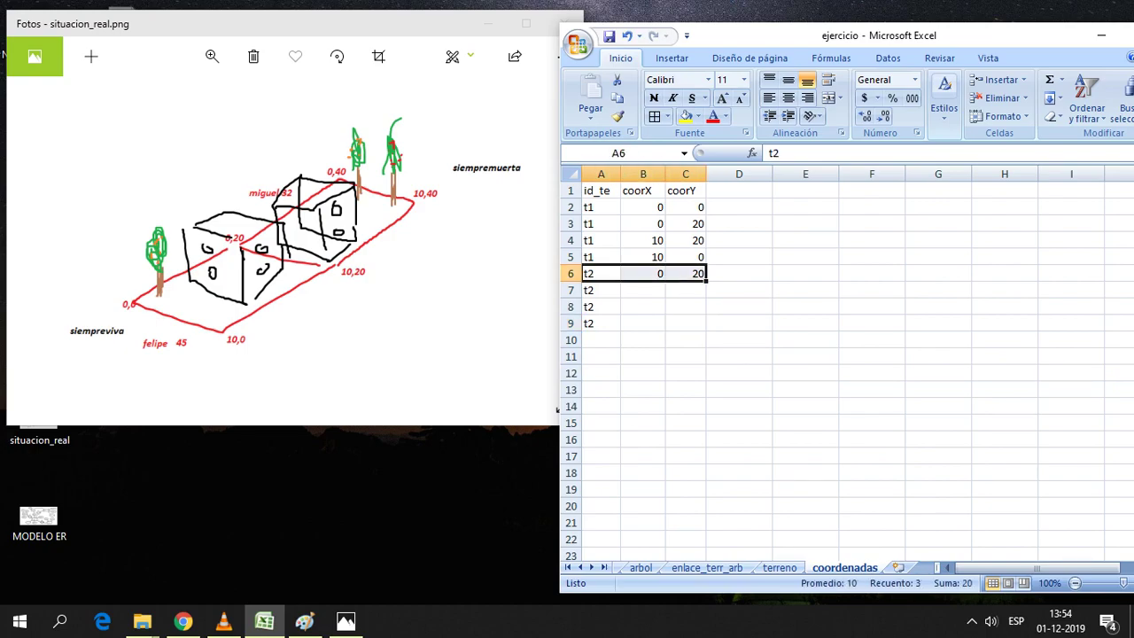
{"action": "left_click", "coordinate": [601, 273]}
{"action": "left_click", "coordinate": [601, 224]}
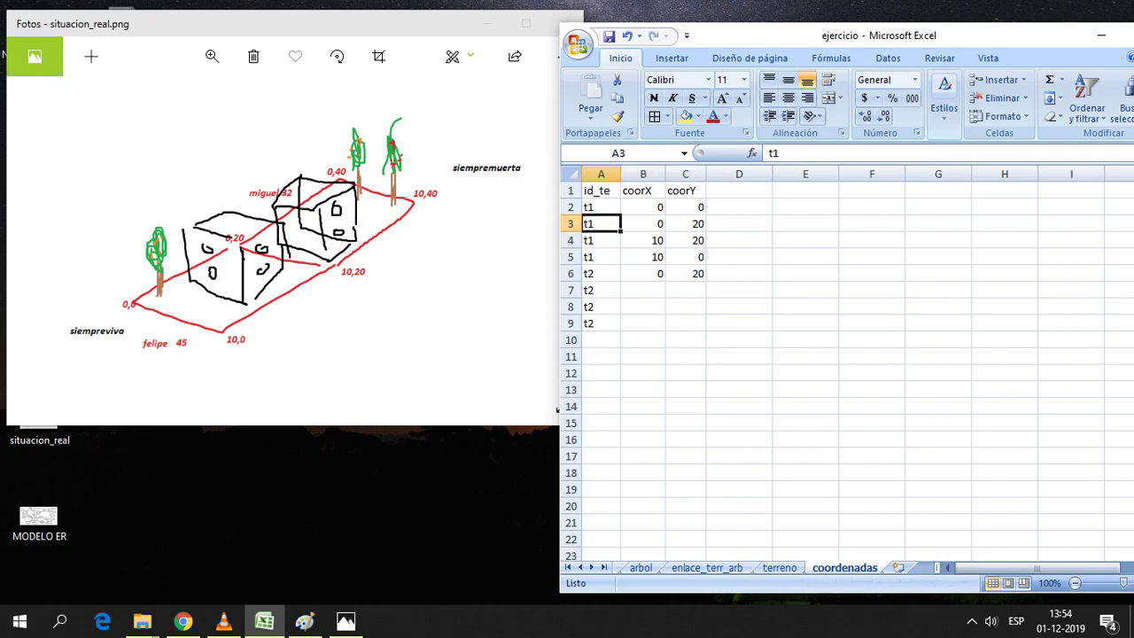
{"action": "left_click", "coordinate": [642, 307]}
{"action": "left_click", "coordinate": [642, 289]}
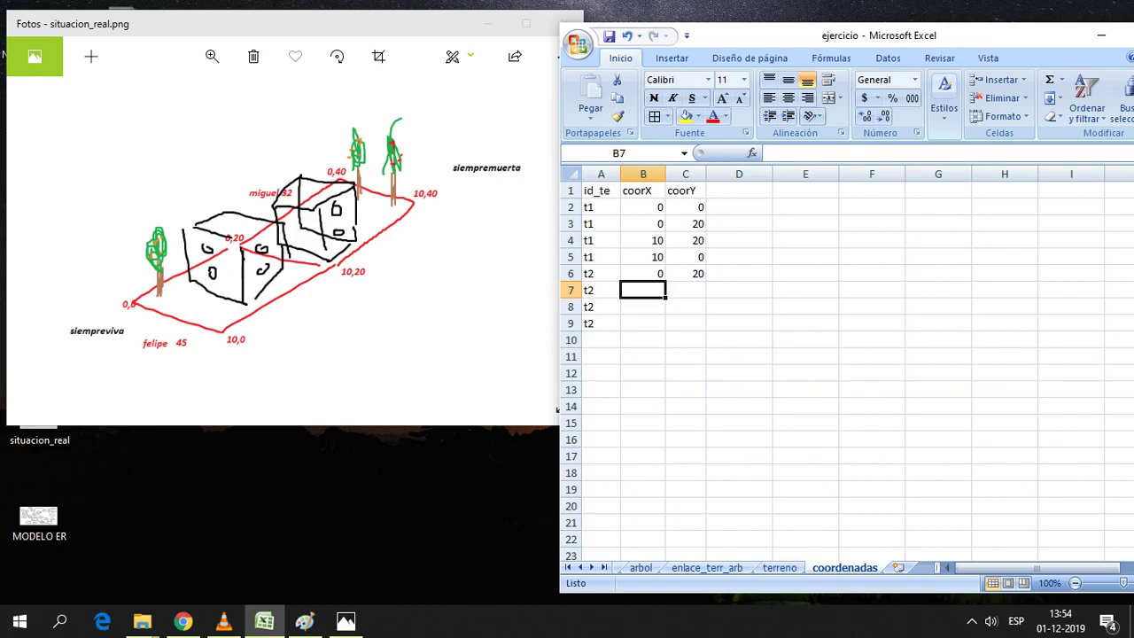
{"action": "left_click", "coordinate": [739, 373]}
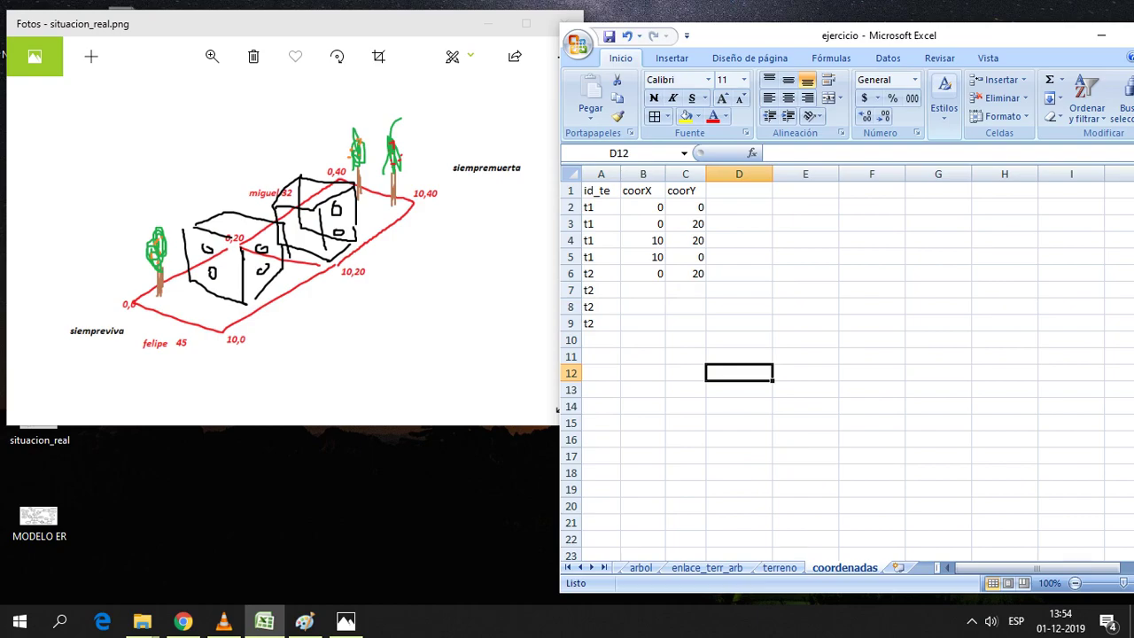
{"action": "left_click_drag", "start_coordinate": [643, 273], "coordinate": [685, 223]}
{"action": "left_click", "coordinate": [806, 340]}
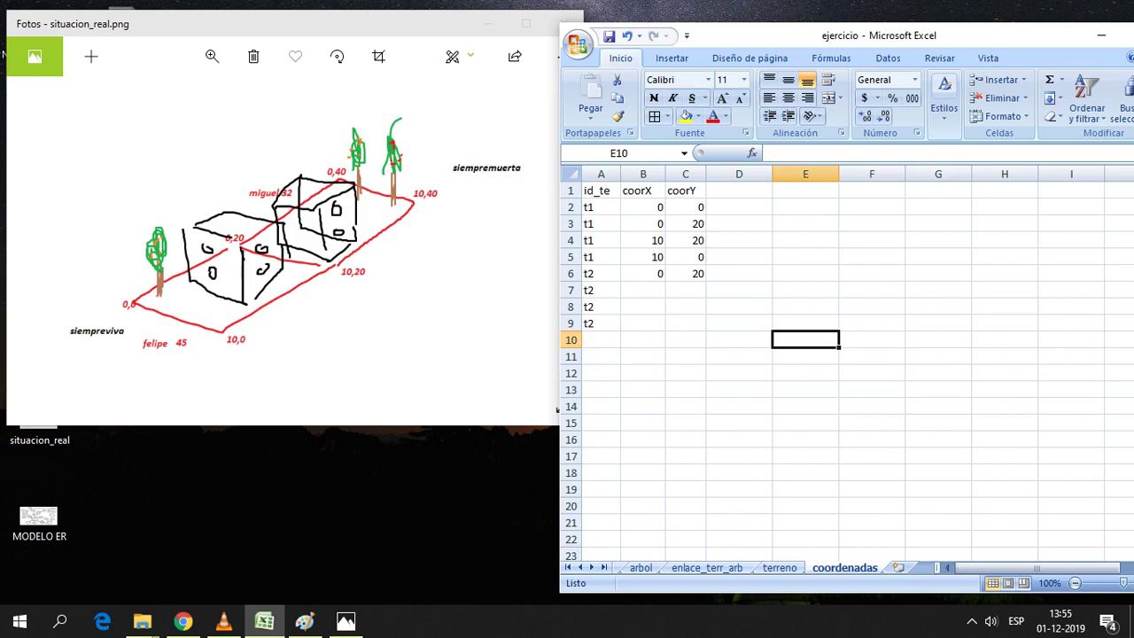
{"action": "left_click_drag", "start_coordinate": [686, 323], "coordinate": [601, 207]}
{"action": "left_click", "coordinate": [686, 373]}
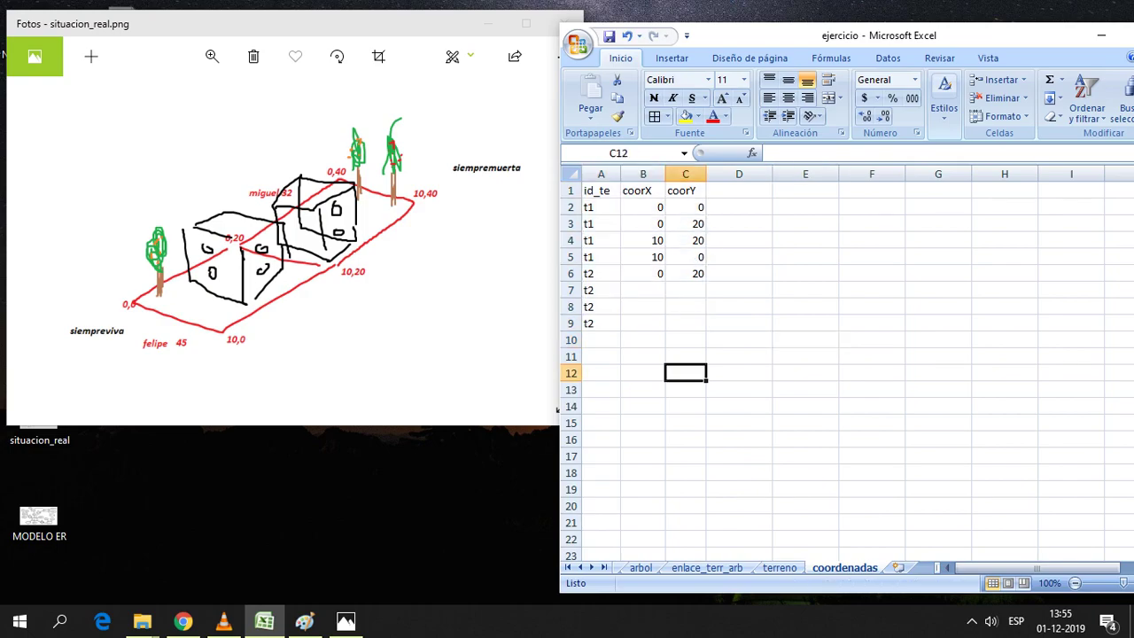
{"action": "left_click_drag", "start_coordinate": [686, 356], "coordinate": [601, 191]}
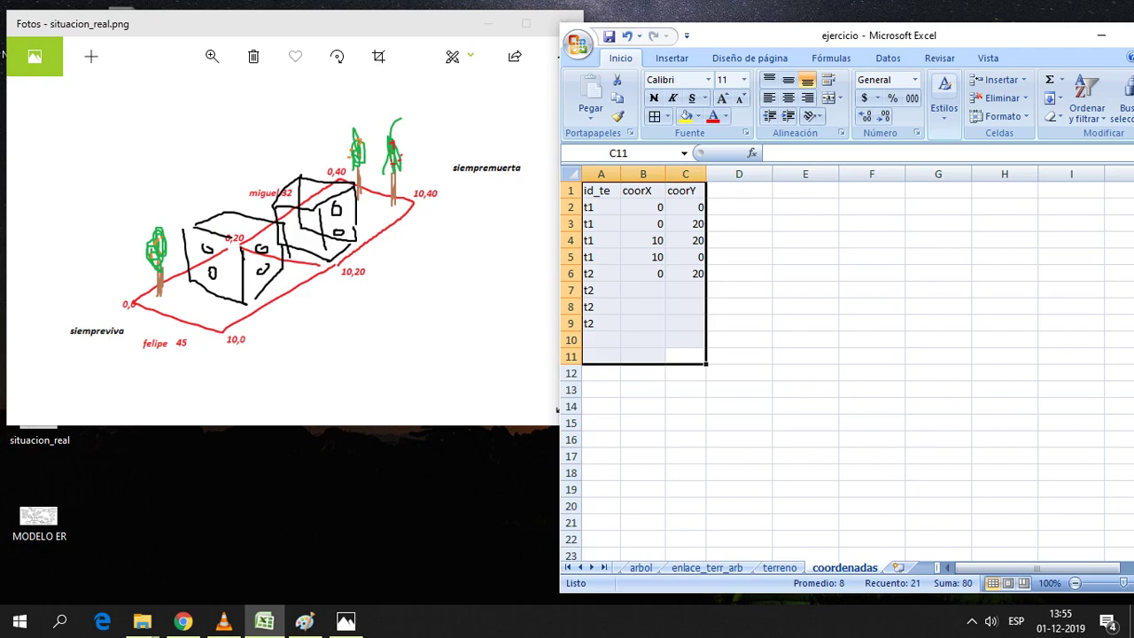
Select the entered coordinates B2:C6, then launch Paint from the Start menu
{"action": "left_click", "coordinate": [739, 290]}
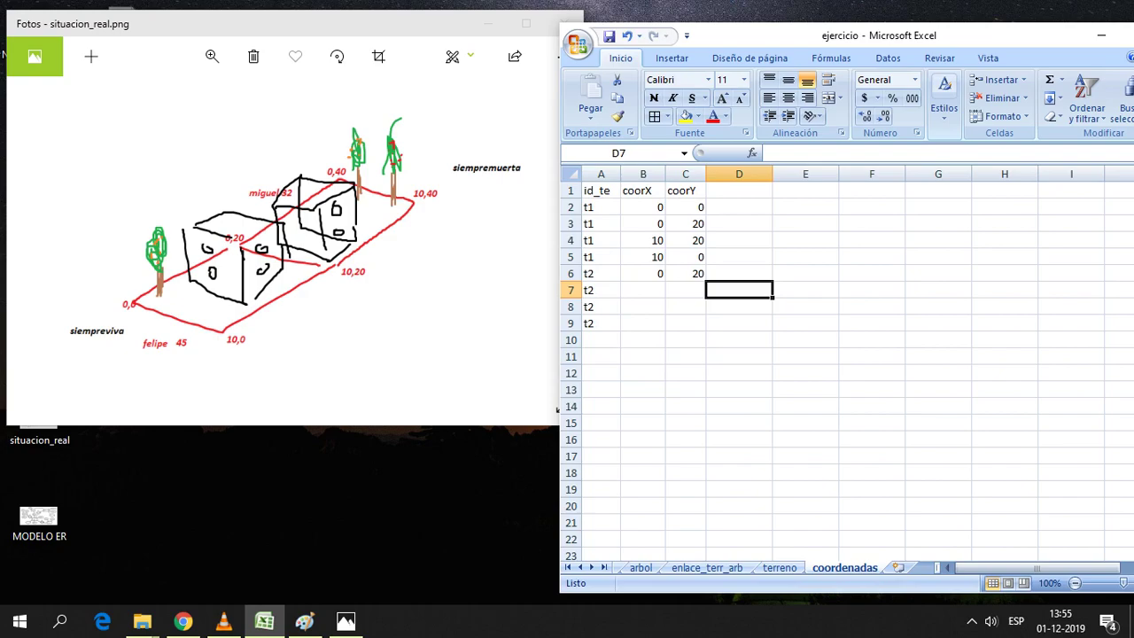
{"action": "mouse_move", "coordinate": [644, 206]}
{"action": "left_mouse_down"}
{"action": "mouse_move", "coordinate": [685, 273]}
{"action": "mouse_move", "coordinate": [685, 207]}
{"action": "left_mouse_up"}
{"action": "left_click", "coordinate": [739, 307]}
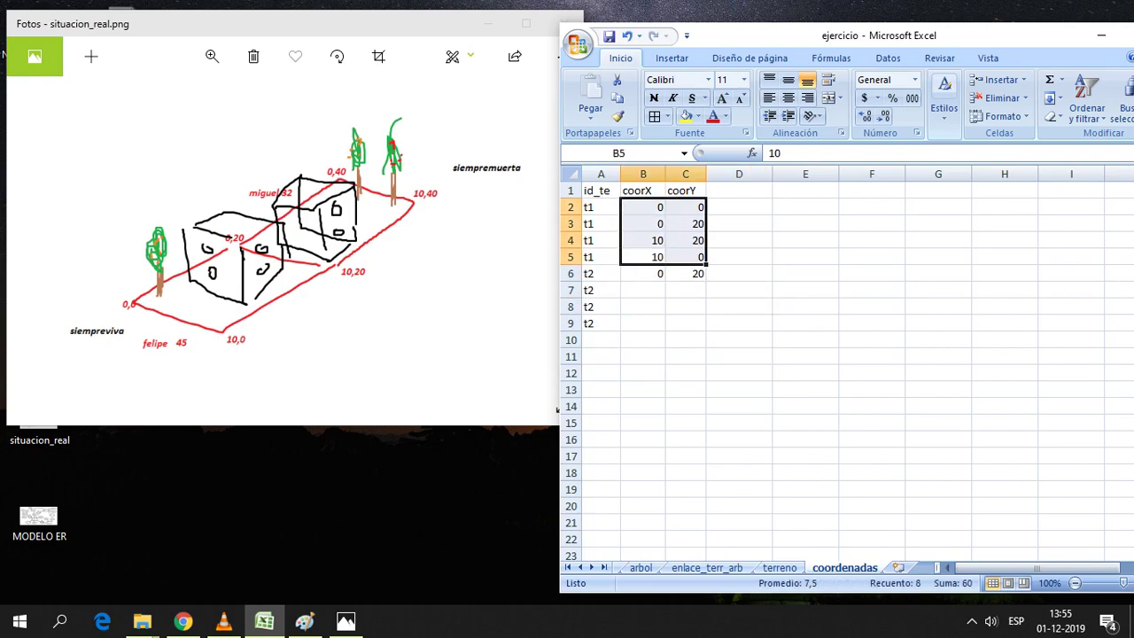
{"action": "left_click", "coordinate": [686, 373]}
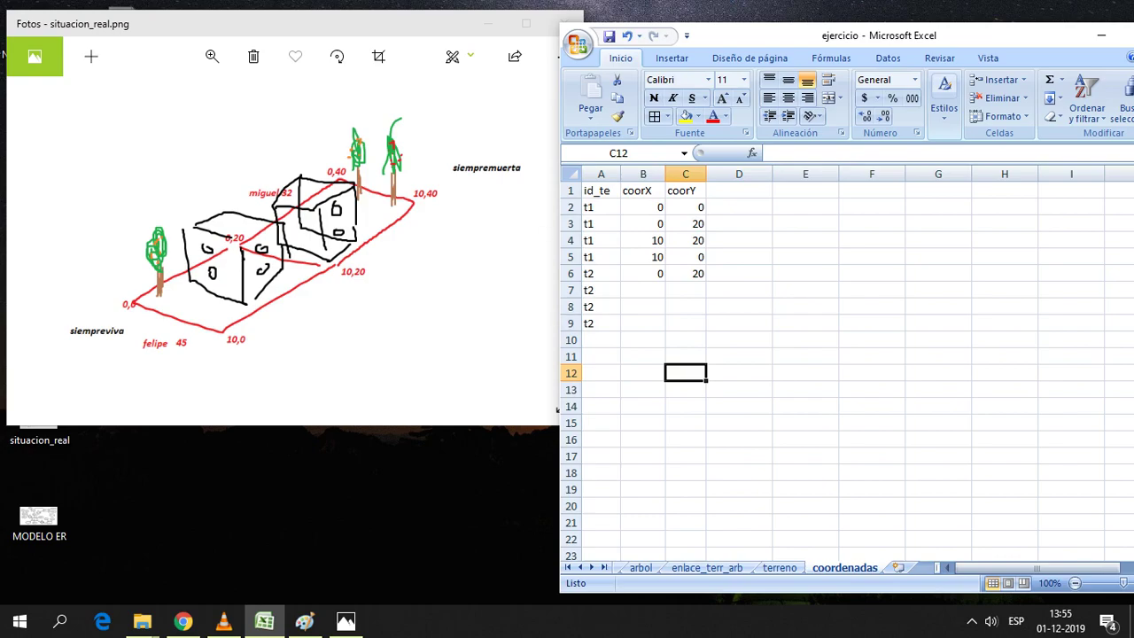
{"action": "left_click_drag", "start_coordinate": [644, 207], "coordinate": [685, 273]}
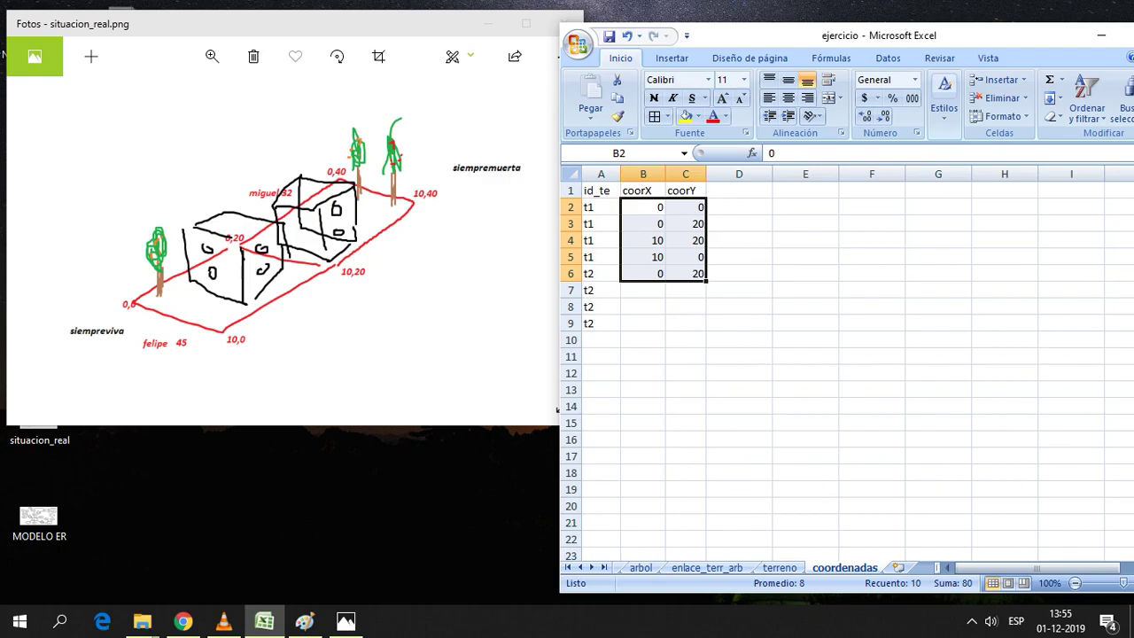
{"action": "key", "text": "super"}
{"action": "key", "text": "super"}
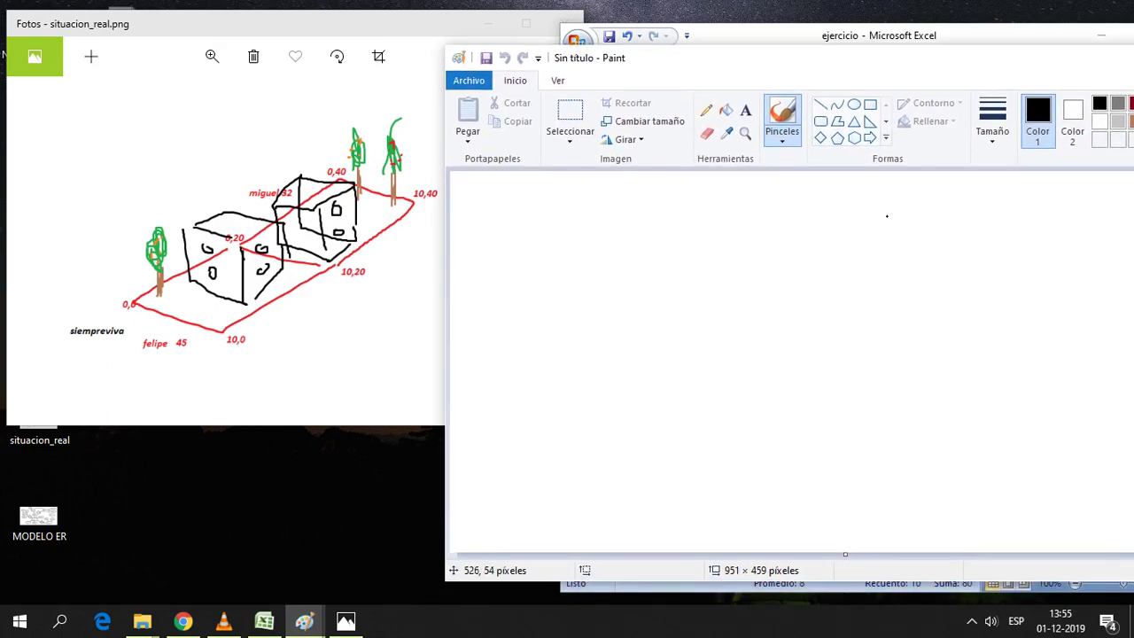
Draw two stacked rectangles in the middle of the Paint canvas
{"action": "left_click", "coordinate": [871, 104]}
{"action": "left_click_drag", "start_coordinate": [711, 483], "coordinate": [803, 359]}
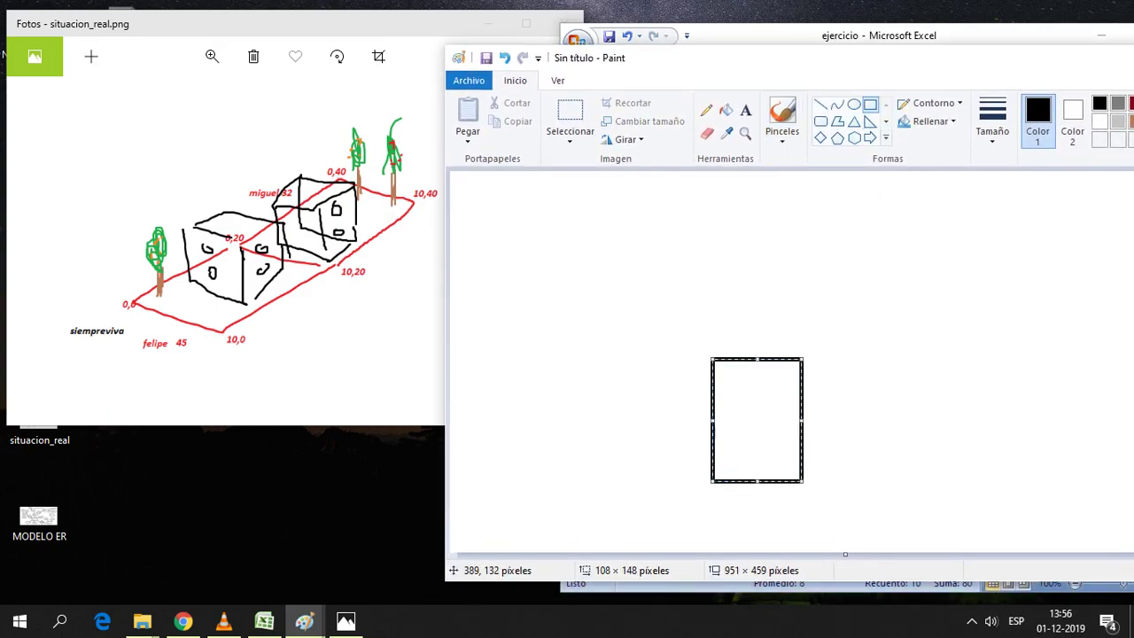
{"action": "left_click", "coordinate": [774, 284]}
{"action": "left_click_drag", "start_coordinate": [713, 360], "coordinate": [801, 239]}
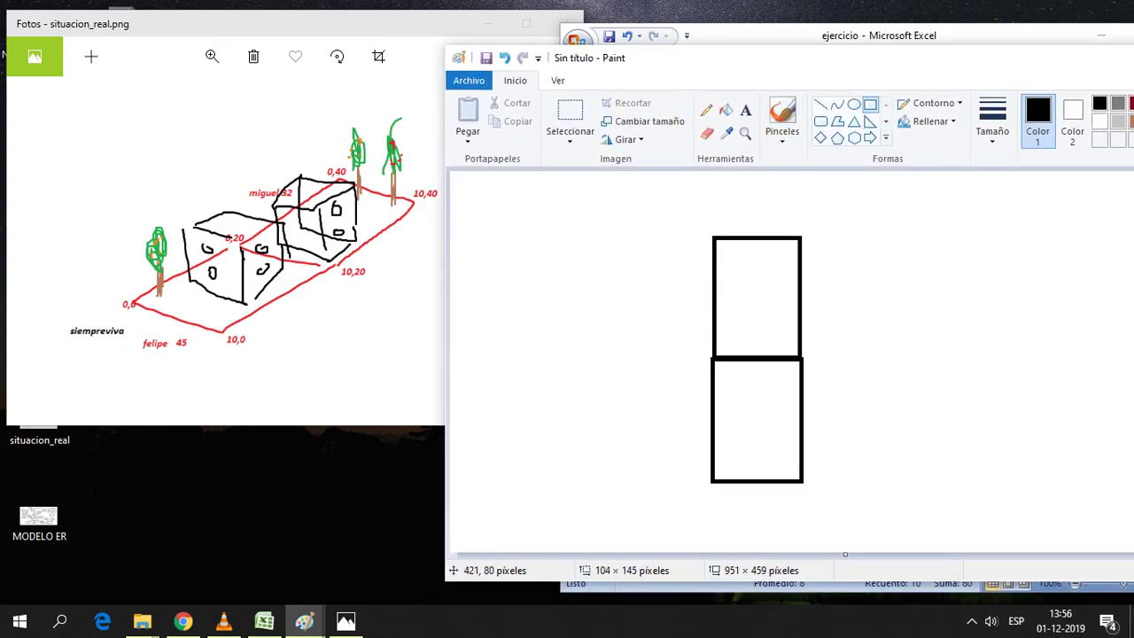
{"action": "left_click", "coordinate": [756, 353]}
Label the left-side corners 0,0, 0,20 and 0,40 with text
{"action": "left_click", "coordinate": [745, 110]}
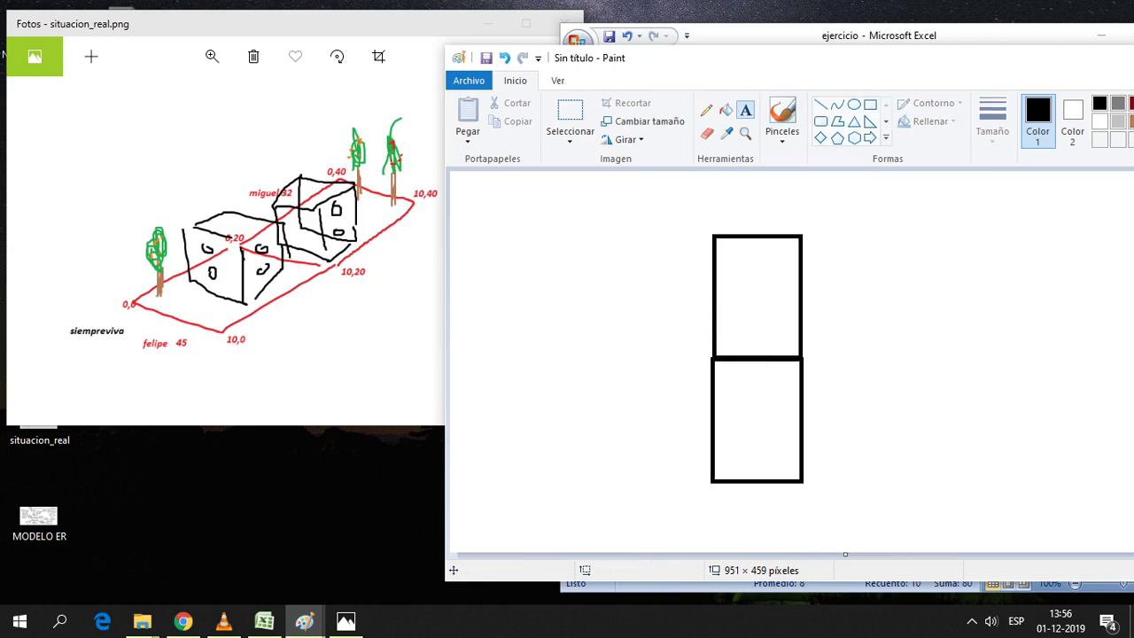
{"action": "left_click", "coordinate": [701, 494]}
{"action": "type", "text": "0"}
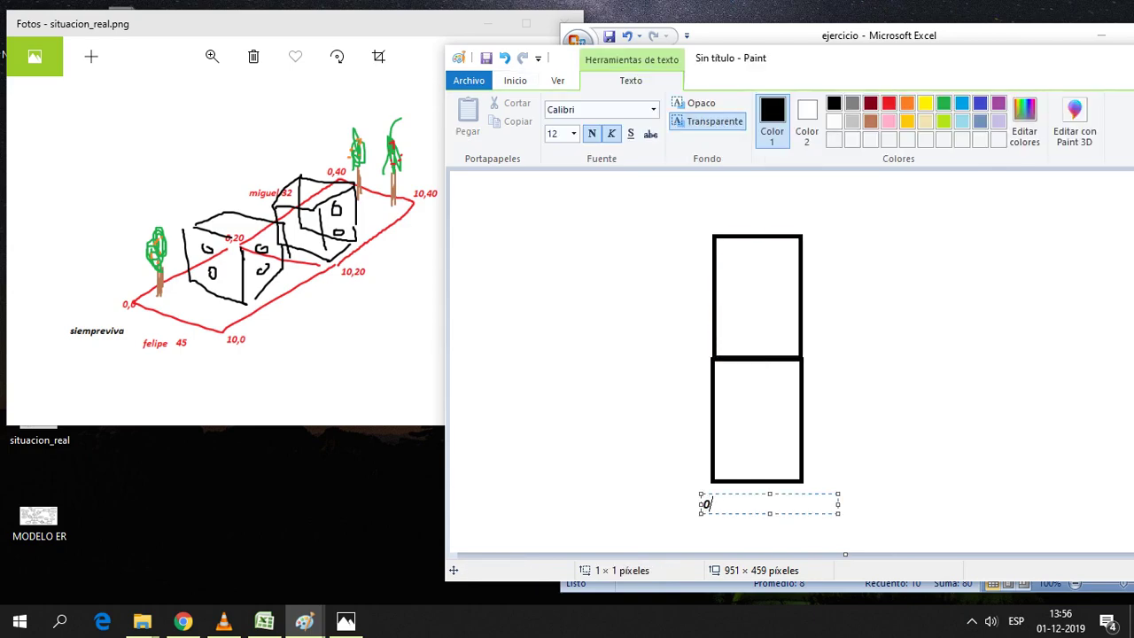
{"action": "type", "text": ",0"}
{"action": "left_click", "coordinate": [709, 356]}
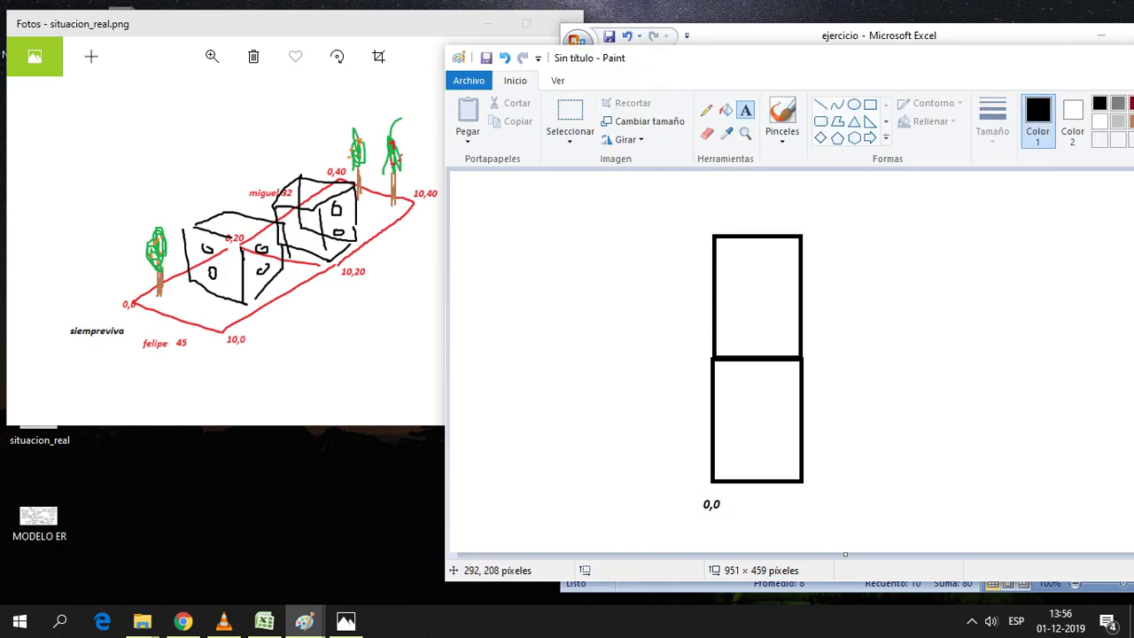
{"action": "left_click", "coordinate": [682, 349]}
{"action": "type", "text": "0,20"}
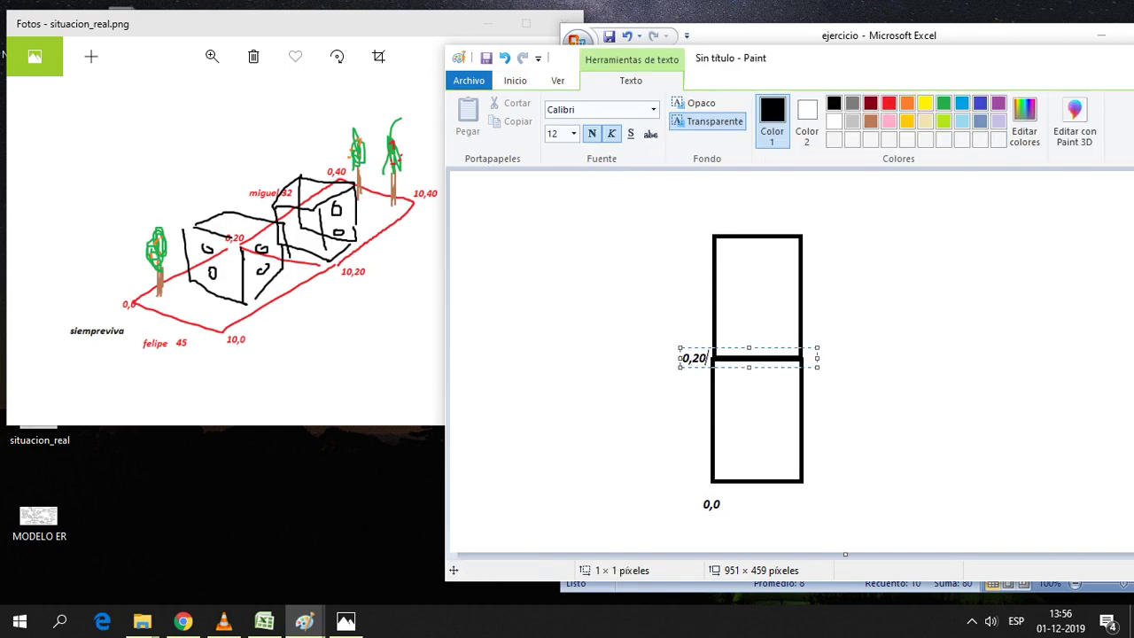
{"action": "left_click", "coordinate": [695, 220]}
{"action": "left_click", "coordinate": [671, 213]}
{"action": "type", "text": "0"}
{"action": "type", "text": ",40"}
{"action": "left_click", "coordinate": [943, 205]}
Label the right-side corners 10,40, 10,20 and 10,0, then shift the Paint window left
{"action": "left_click", "coordinate": [800, 209]}
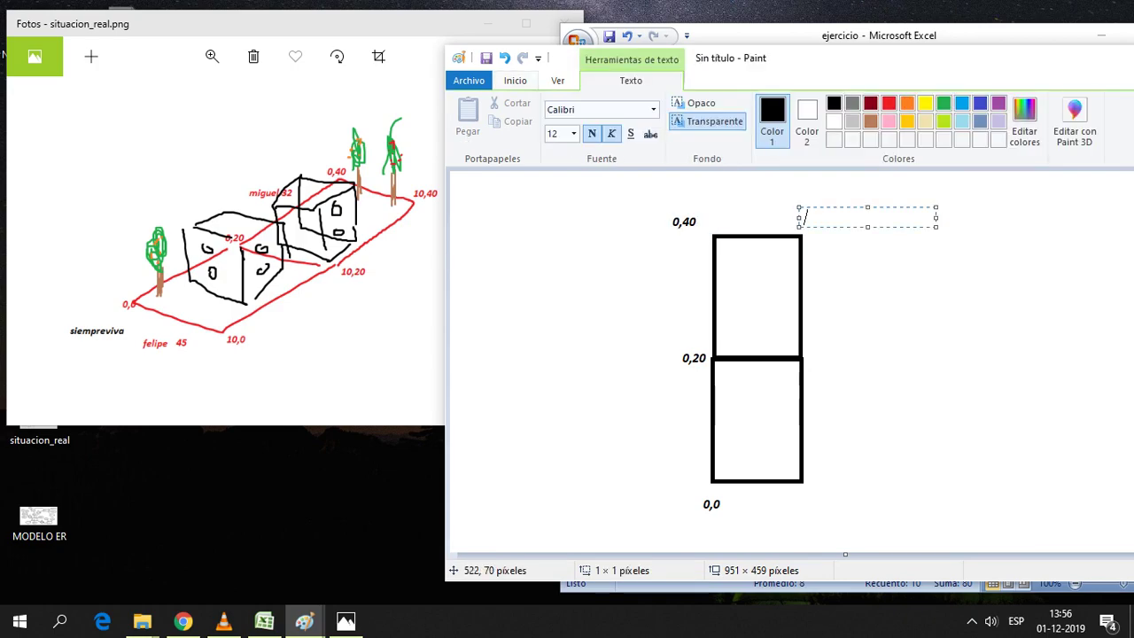
{"action": "type", "text": "10,40"}
{"action": "left_click", "coordinate": [842, 368]}
{"action": "left_click", "coordinate": [811, 349]}
{"action": "type", "text": "10,"}
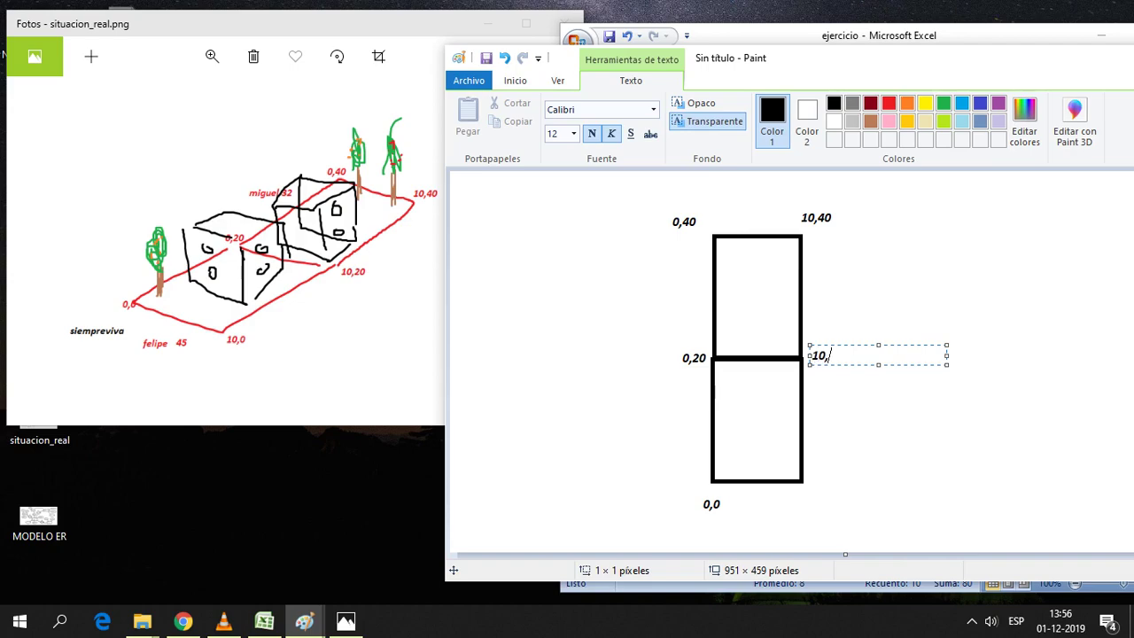
{"action": "type", "text": "20"}
{"action": "left_click", "coordinate": [841, 488]}
{"action": "left_click", "coordinate": [811, 486]}
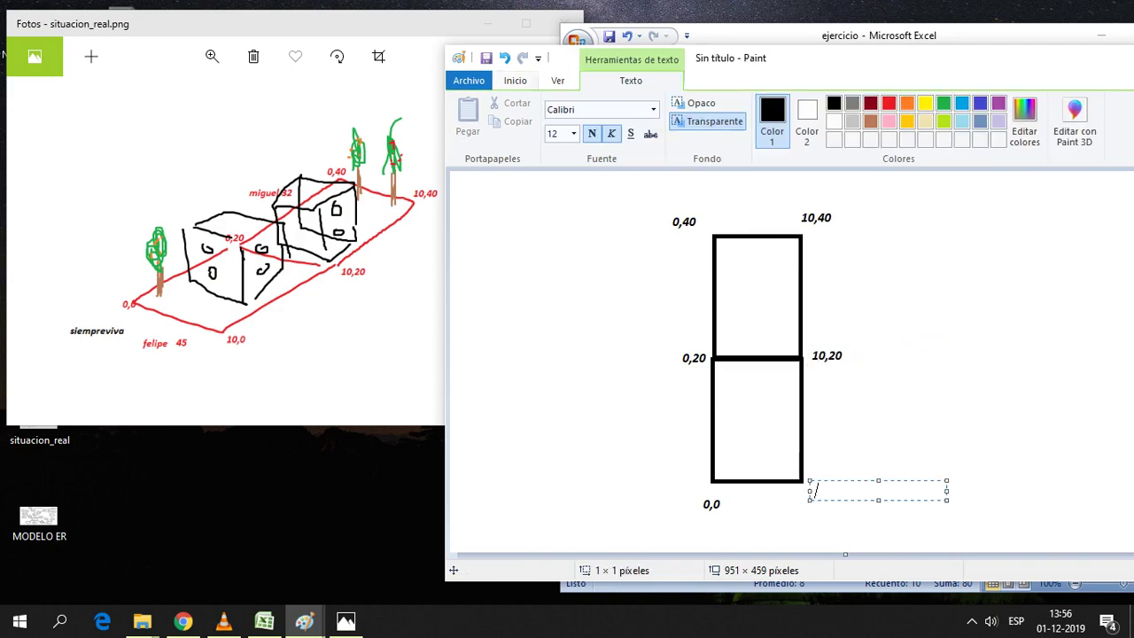
{"action": "type", "text": "10,0"}
{"action": "left_click", "coordinate": [938, 364]}
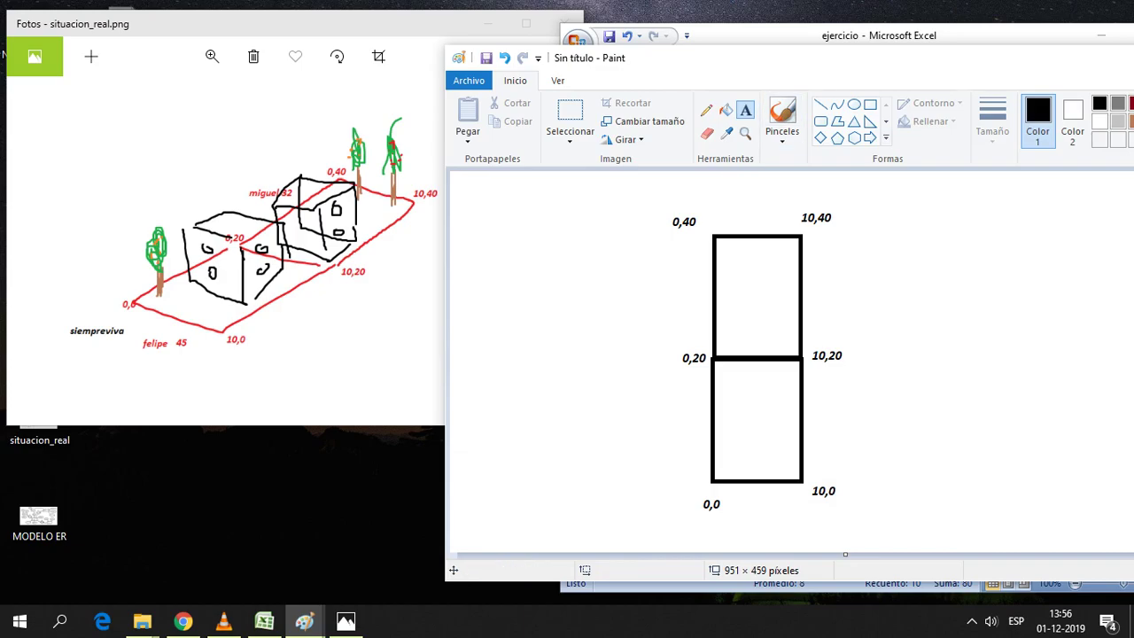
{"action": "mouse_move", "coordinate": [709, 58]}
{"action": "left_mouse_down"}
{"action": "mouse_move", "coordinate": [217, 153]}
{"action": "mouse_move", "coordinate": [309, 108]}
{"action": "left_mouse_up"}
Resize and reposition the Paint window, then maximize it to full screen
{"action": "left_click_drag", "start_coordinate": [982, 354], "coordinate": [574, 354]}
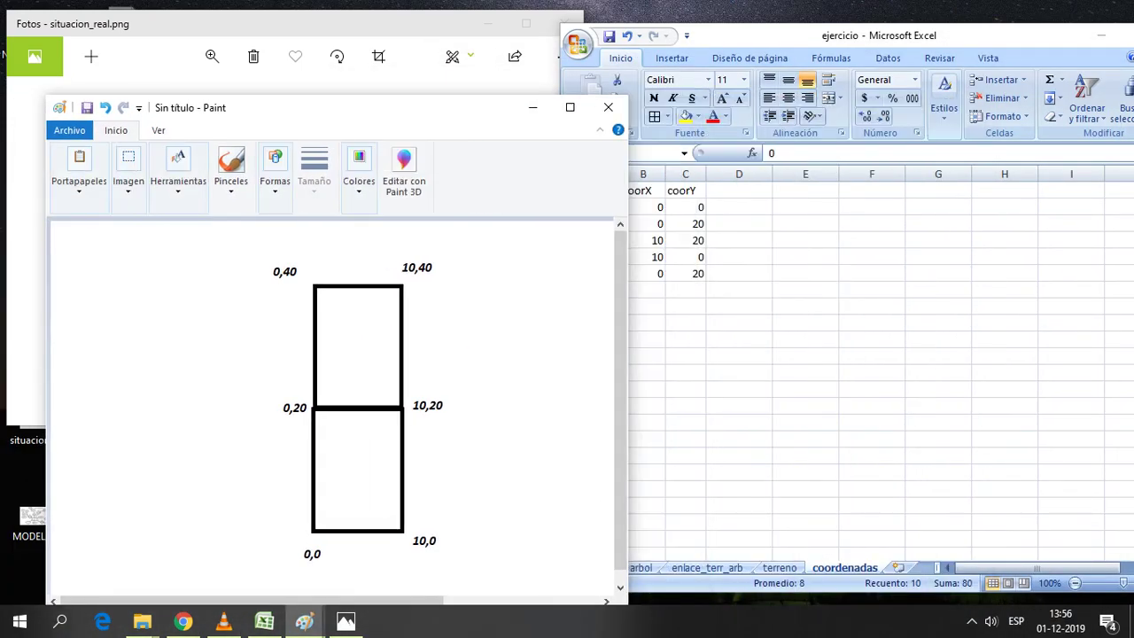
{"action": "left_click_drag", "start_coordinate": [310, 107], "coordinate": [286, 57]}
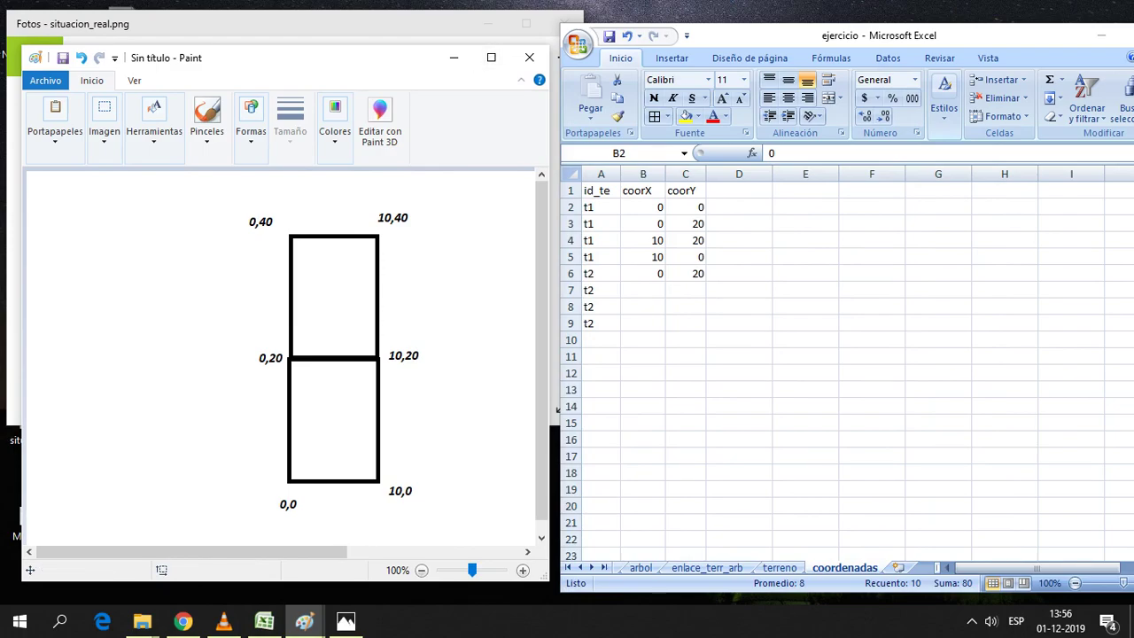
{"action": "key", "text": "super+Up"}
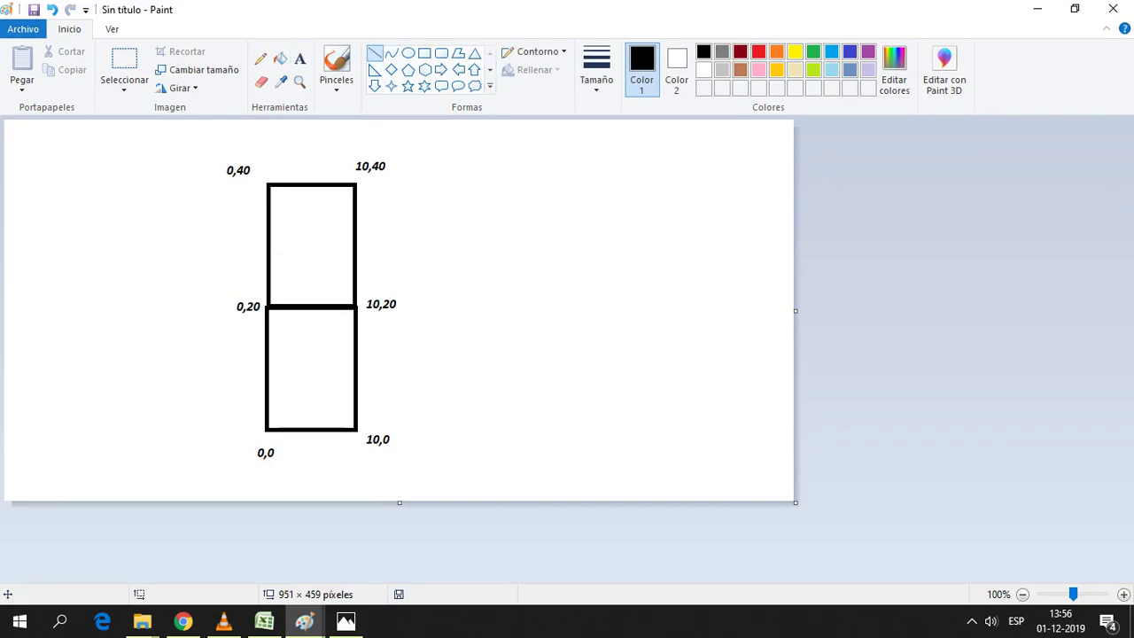
Draw a red brush mark inside the lower rectangle, then shrink Paint beside the Excel sheet
{"action": "left_click", "coordinate": [337, 62]}
{"action": "left_click", "coordinate": [758, 50]}
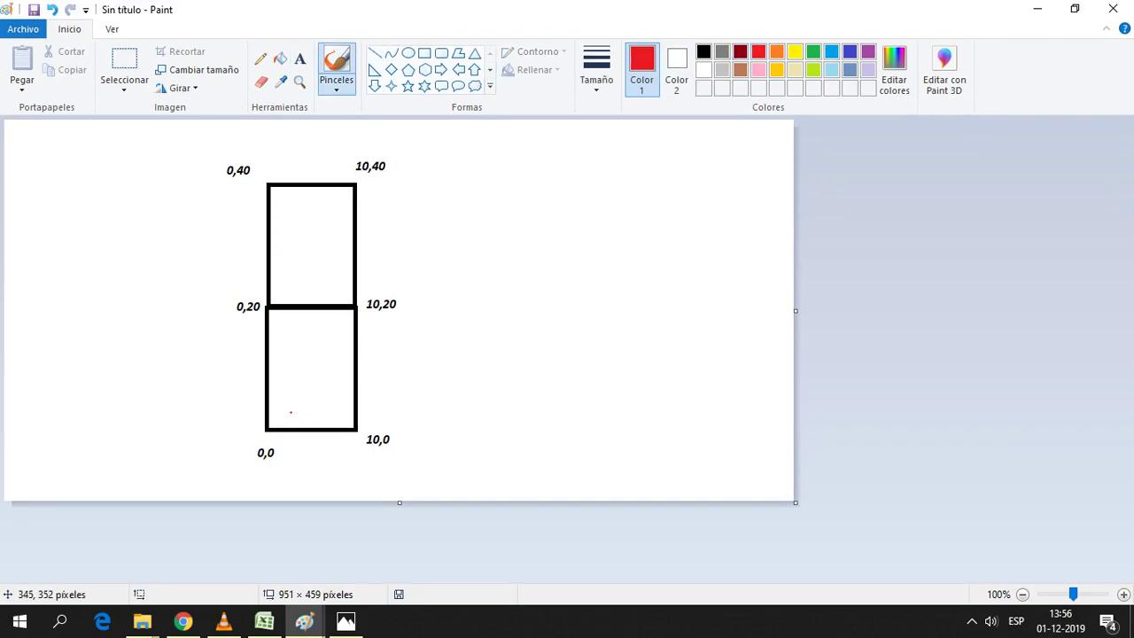
{"action": "mouse_move", "coordinate": [293, 414]}
{"action": "left_mouse_down"}
{"action": "mouse_move", "coordinate": [334, 366]}
{"action": "mouse_move", "coordinate": [316, 400]}
{"action": "left_mouse_up"}
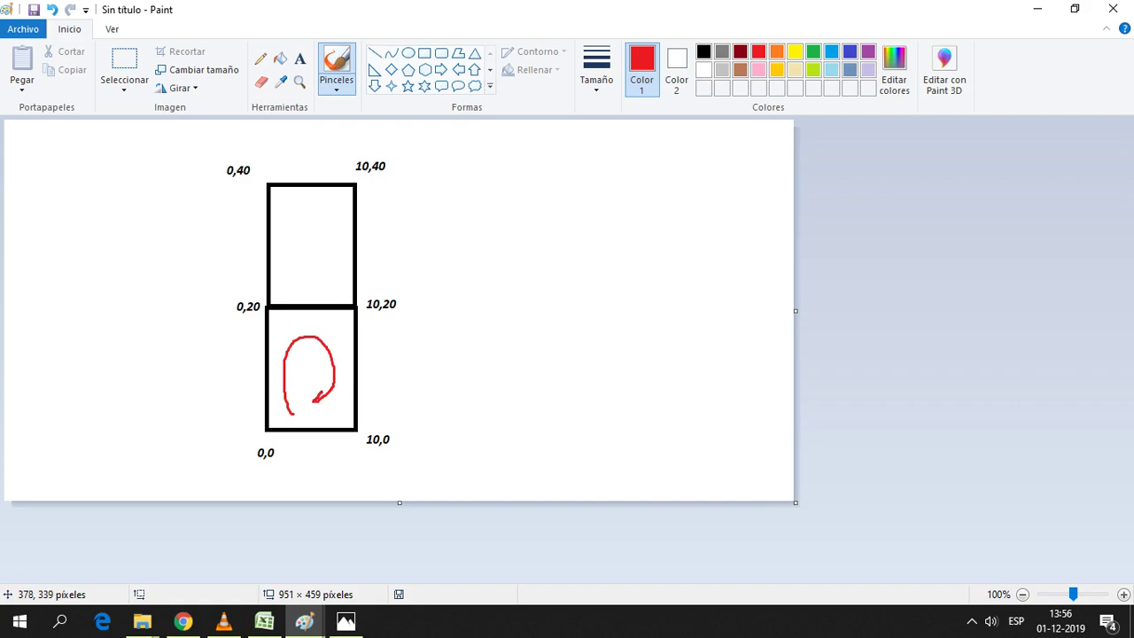
{"action": "left_click_drag", "start_coordinate": [654, 10], "coordinate": [355, 46]}
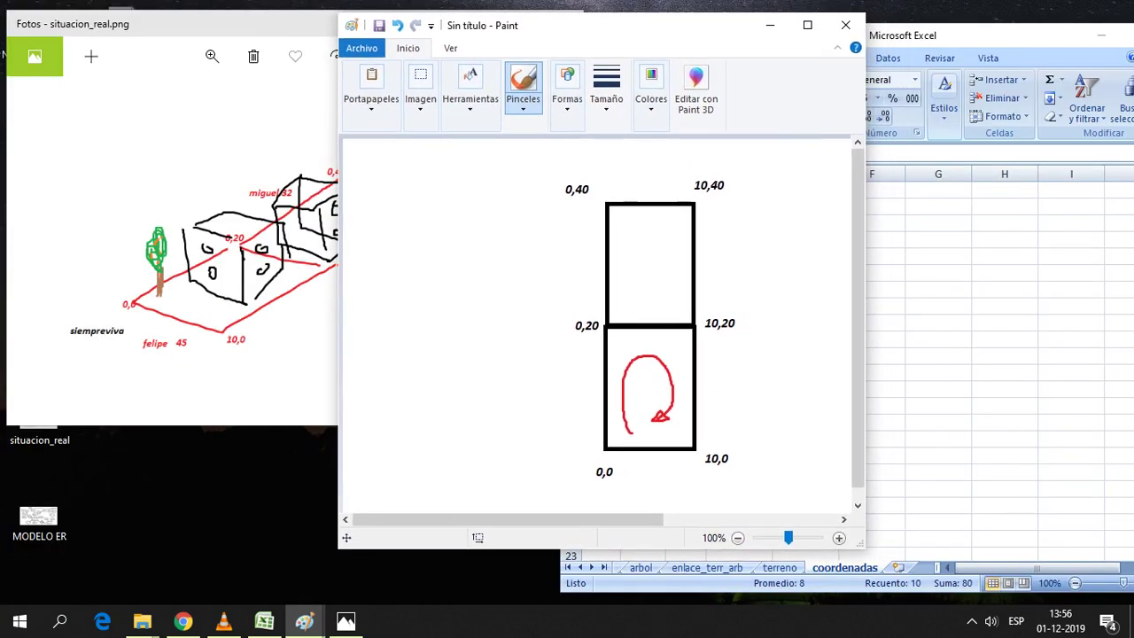
{"action": "left_click_drag", "start_coordinate": [797, 35], "coordinate": [833, 44]}
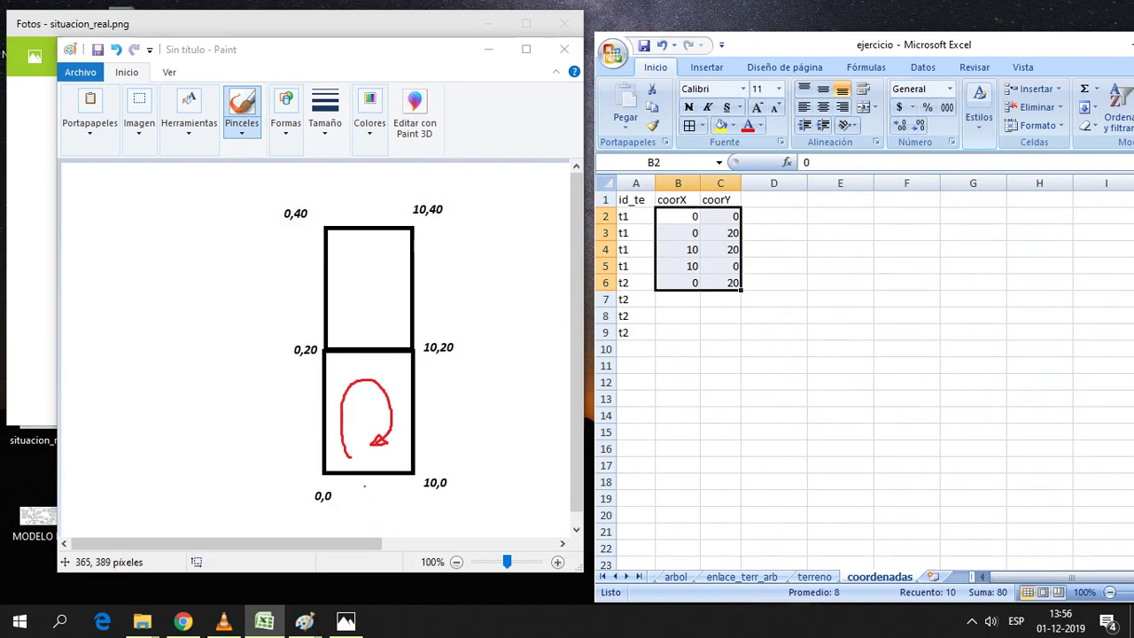
{"action": "left_click", "coordinate": [342, 370]}
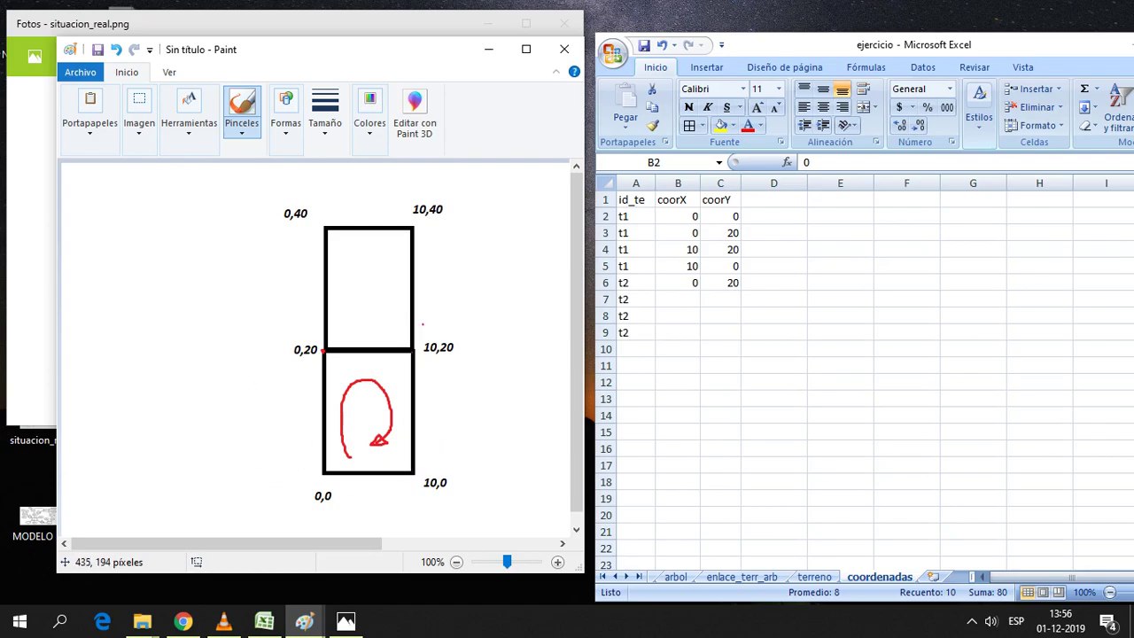
{"action": "left_click", "coordinate": [265, 621]}
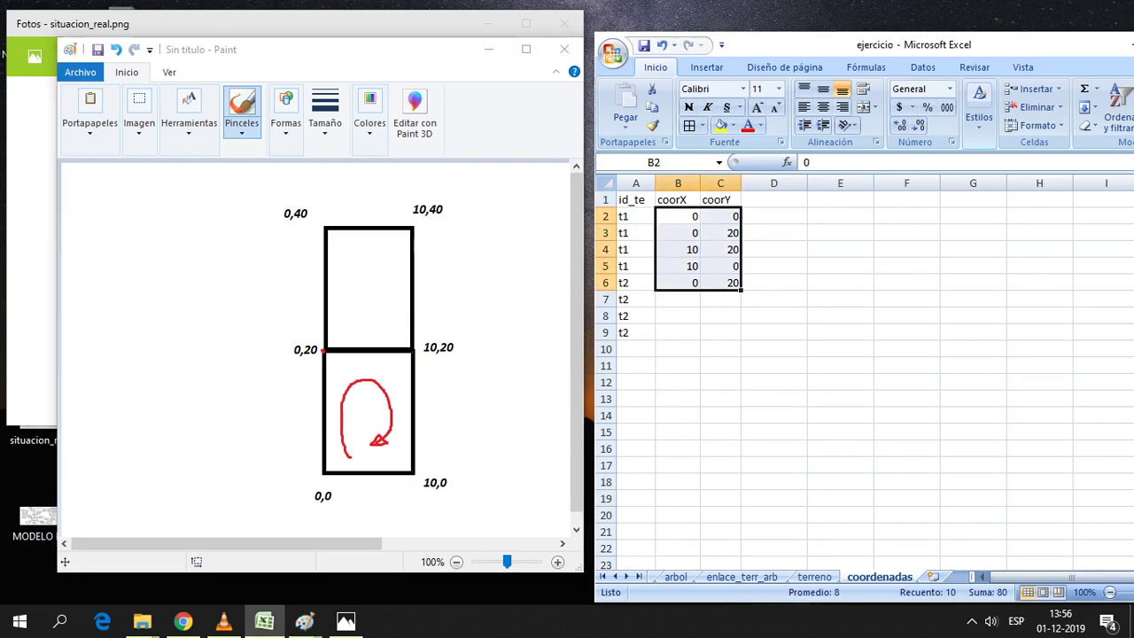
{"action": "left_click", "coordinate": [678, 350]}
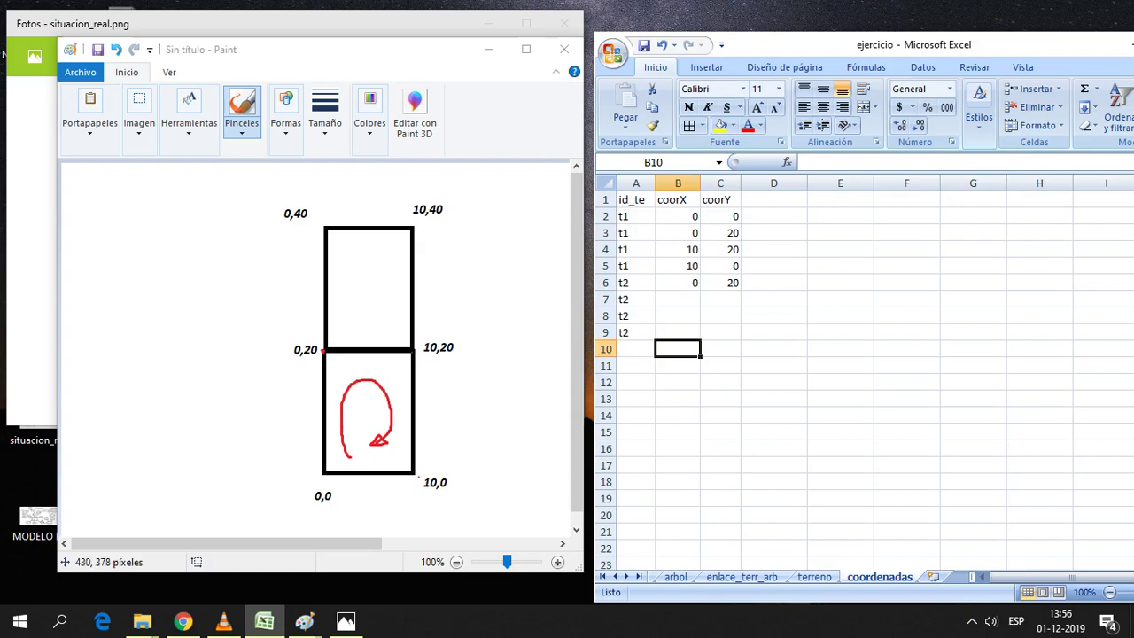
{"action": "mouse_move", "coordinate": [678, 216]}
{"action": "left_mouse_down"}
{"action": "mouse_move", "coordinate": [720, 216]}
{"action": "mouse_move", "coordinate": [720, 266]}
{"action": "left_mouse_up"}
{"action": "left_click", "coordinate": [773, 333]}
{"action": "left_click_drag", "start_coordinate": [678, 217], "coordinate": [720, 266]}
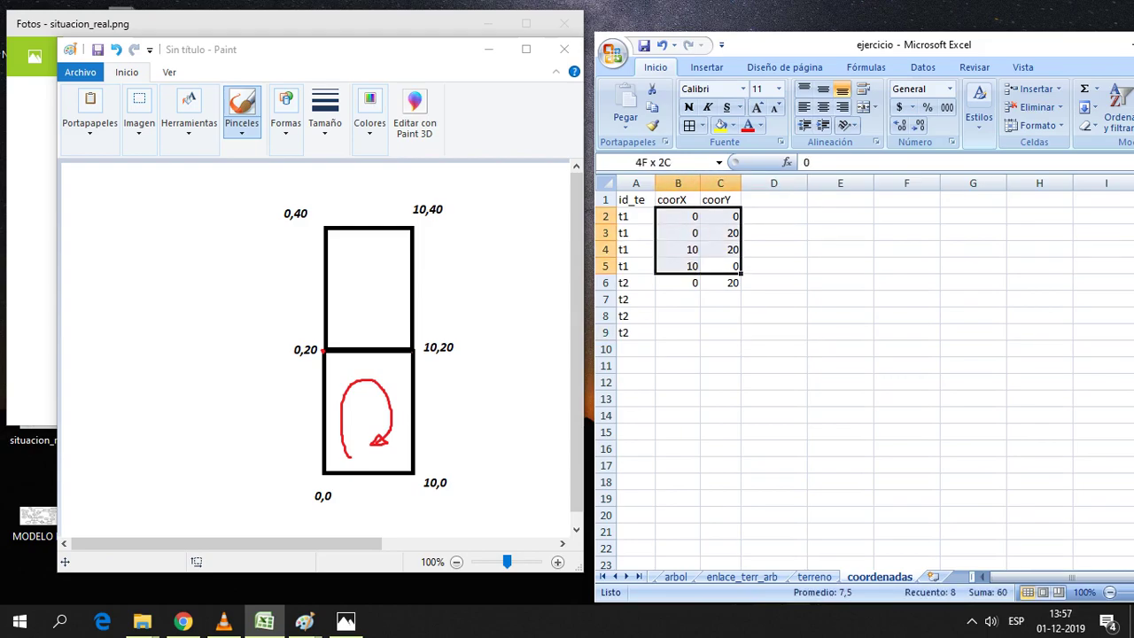
{"action": "left_click", "coordinate": [720, 350]}
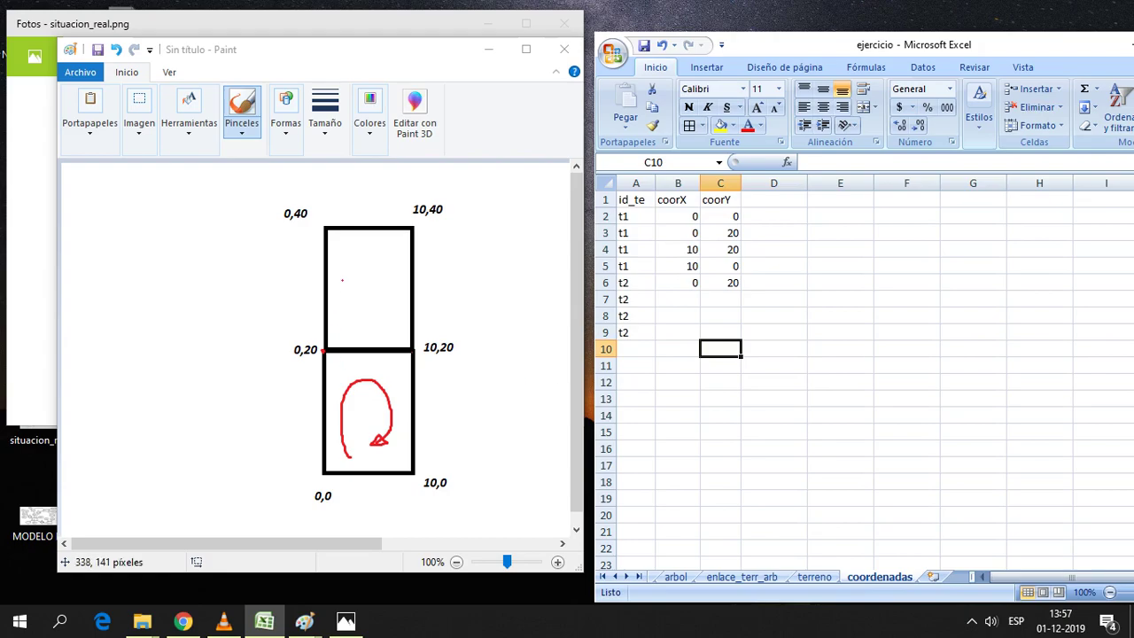
Enter t2's remaining corner coordinates (0,40), (10,40) and (10,20) in rows 7–9
{"action": "left_click", "coordinate": [678, 300]}
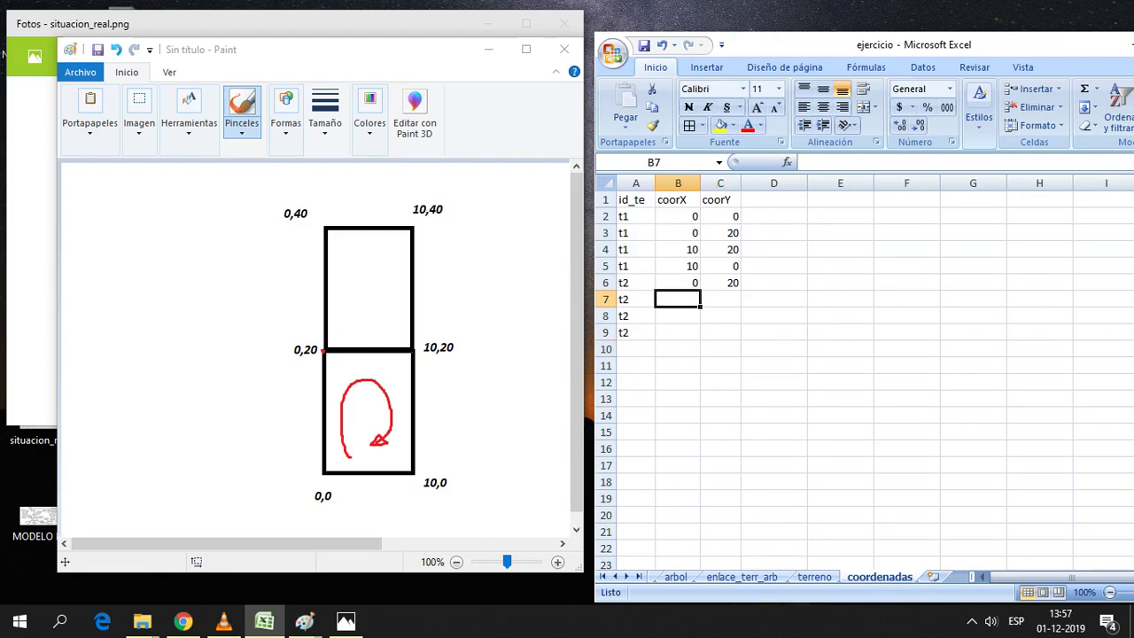
{"action": "type", "text": "0"}
{"action": "key", "text": "Tab"}
{"action": "type", "text": "40"}
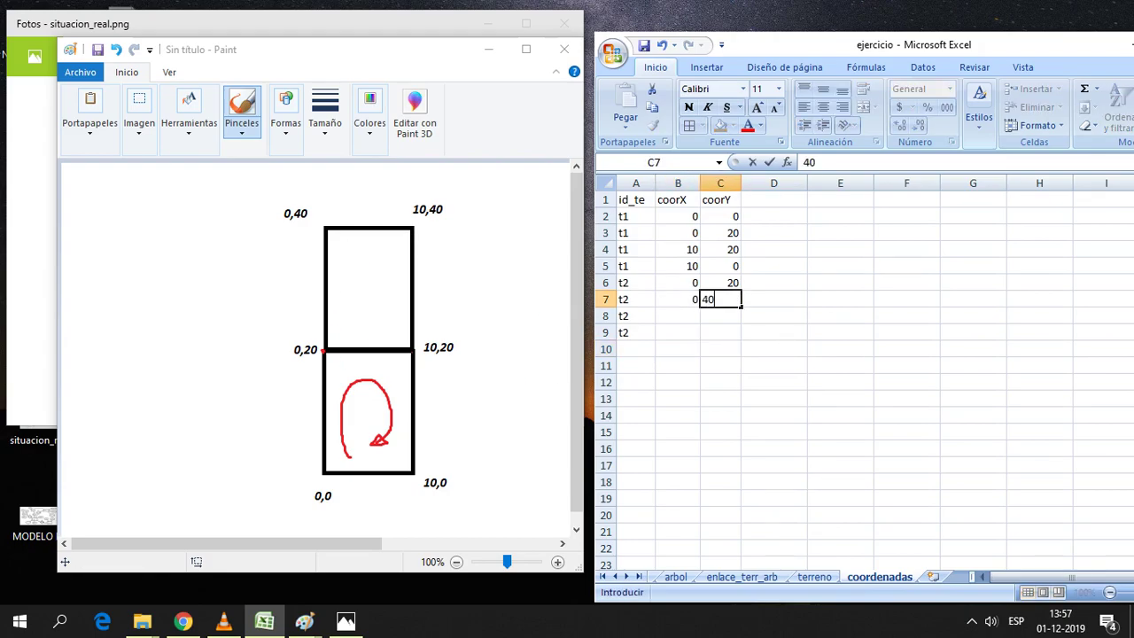
{"action": "left_click", "coordinate": [720, 382]}
{"action": "type", "text": "10"}
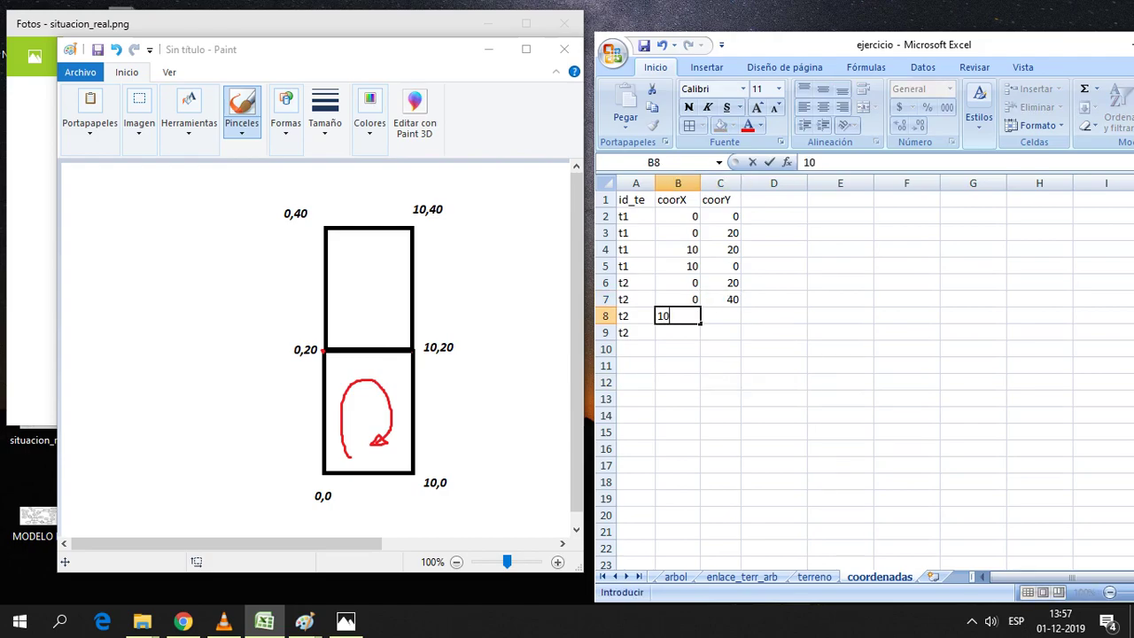
{"action": "key", "text": "Tab"}
{"action": "type", "text": "40"}
{"action": "key", "text": "Down"}
{"action": "key", "text": "Down"}
{"action": "key", "text": "Down"}
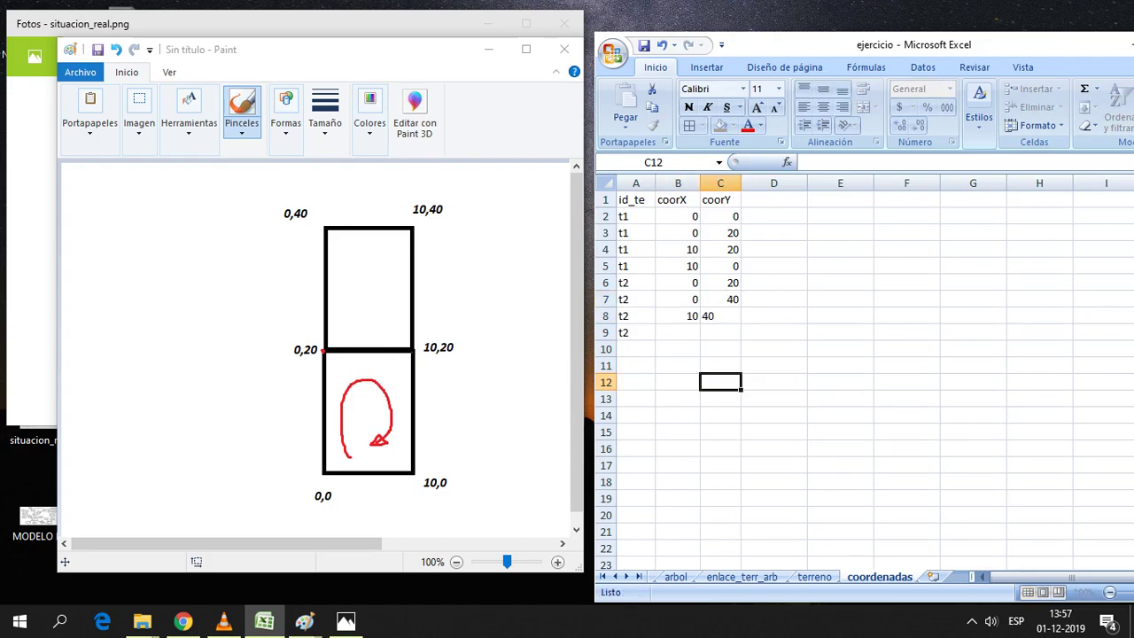
{"action": "left_click", "coordinate": [678, 333]}
{"action": "type", "text": "10"}
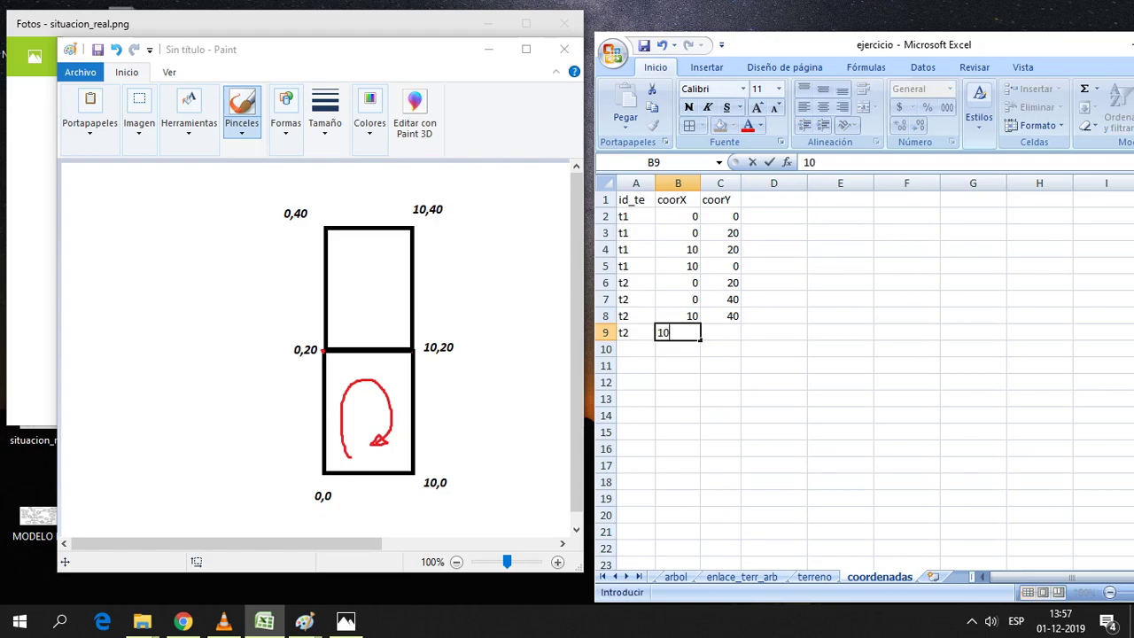
{"action": "left_click", "coordinate": [721, 349]}
{"action": "left_click", "coordinate": [721, 332]}
{"action": "type", "text": "20"}
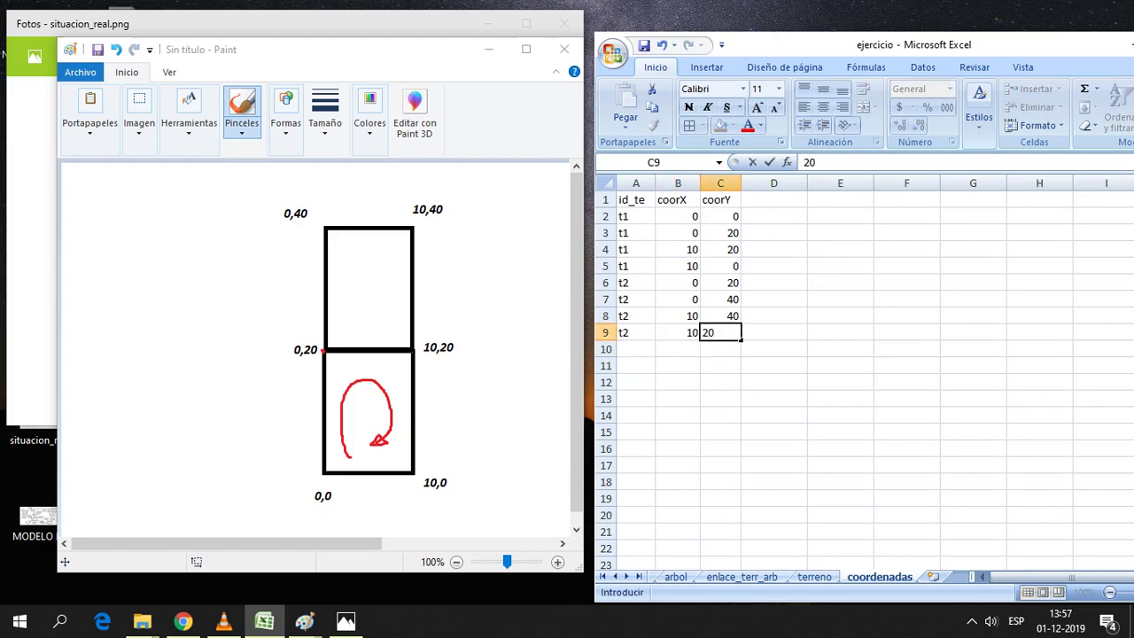
{"action": "left_click", "coordinate": [774, 365]}
Apply All Borders to A1:C9, bold the header row, and close the Paint sketch
{"action": "left_click", "coordinate": [721, 332]}
{"action": "mouse_move", "coordinate": [721, 332]}
{"action": "left_mouse_down"}
{"action": "mouse_move", "coordinate": [636, 199]}
{"action": "mouse_move", "coordinate": [721, 199]}
{"action": "left_mouse_up"}
{"action": "left_click", "coordinate": [690, 125]}
{"action": "left_click", "coordinate": [840, 432]}
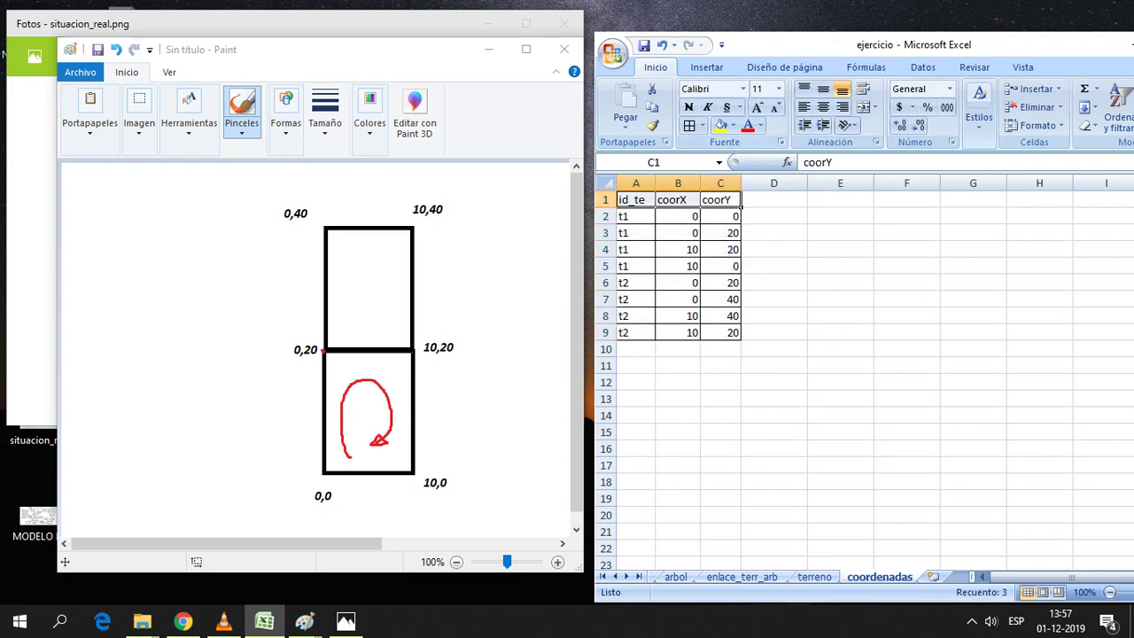
{"action": "left_click", "coordinate": [689, 107]}
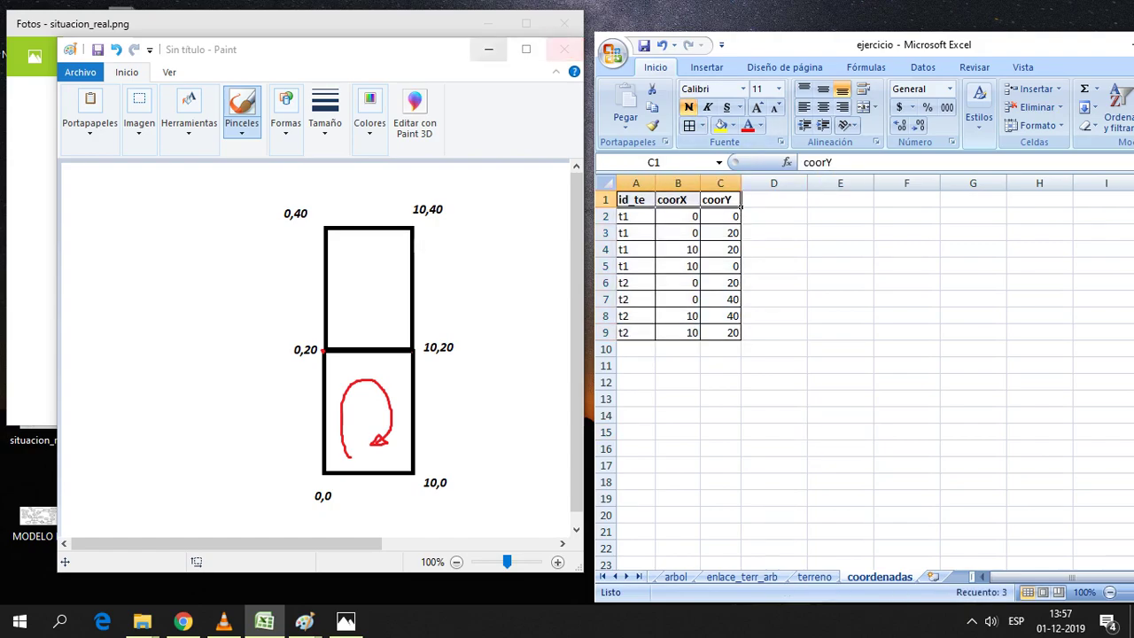
{"action": "left_click", "coordinate": [565, 49]}
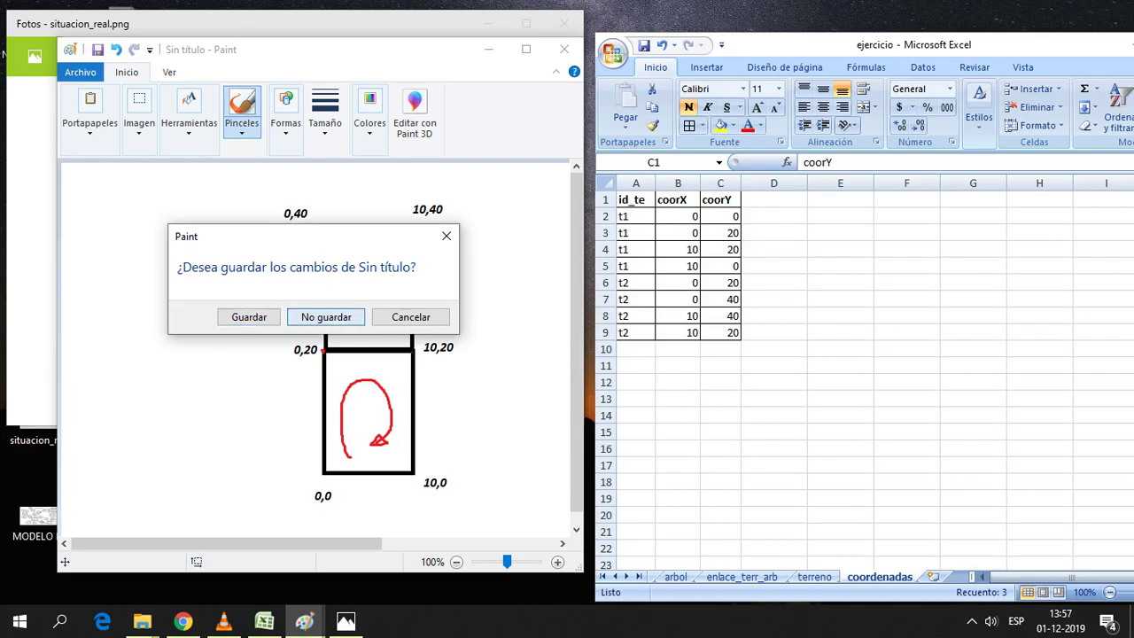
Close Paint without saving, then select around the bordered table, ending on cell E9
{"action": "left_click", "coordinate": [326, 317]}
{"action": "left_click", "coordinate": [840, 432]}
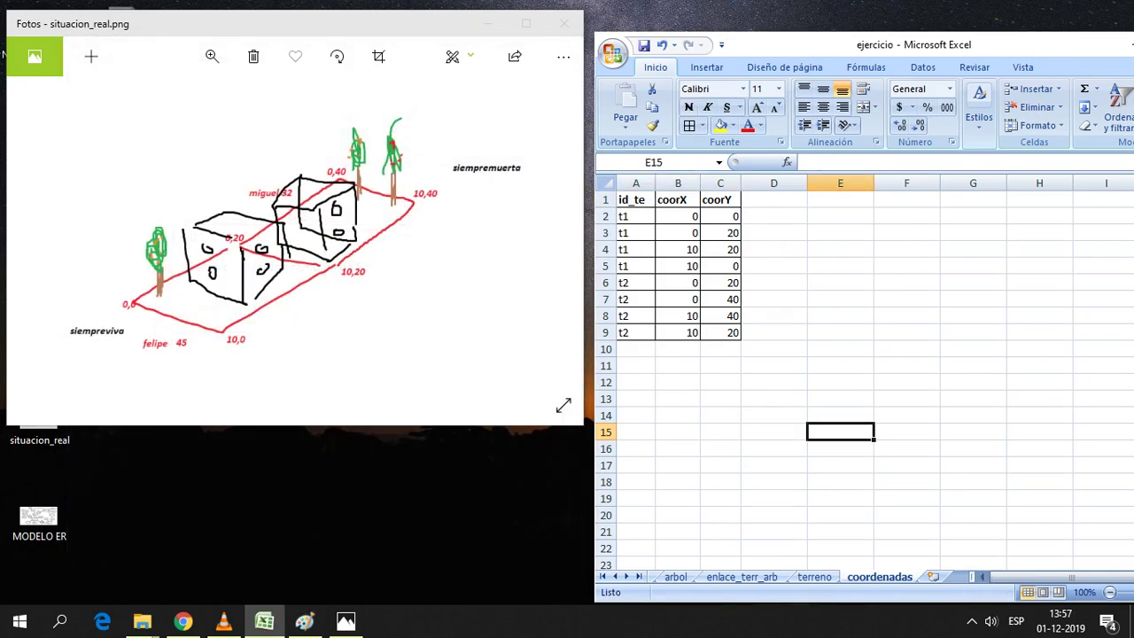
{"action": "left_click", "coordinate": [773, 448]}
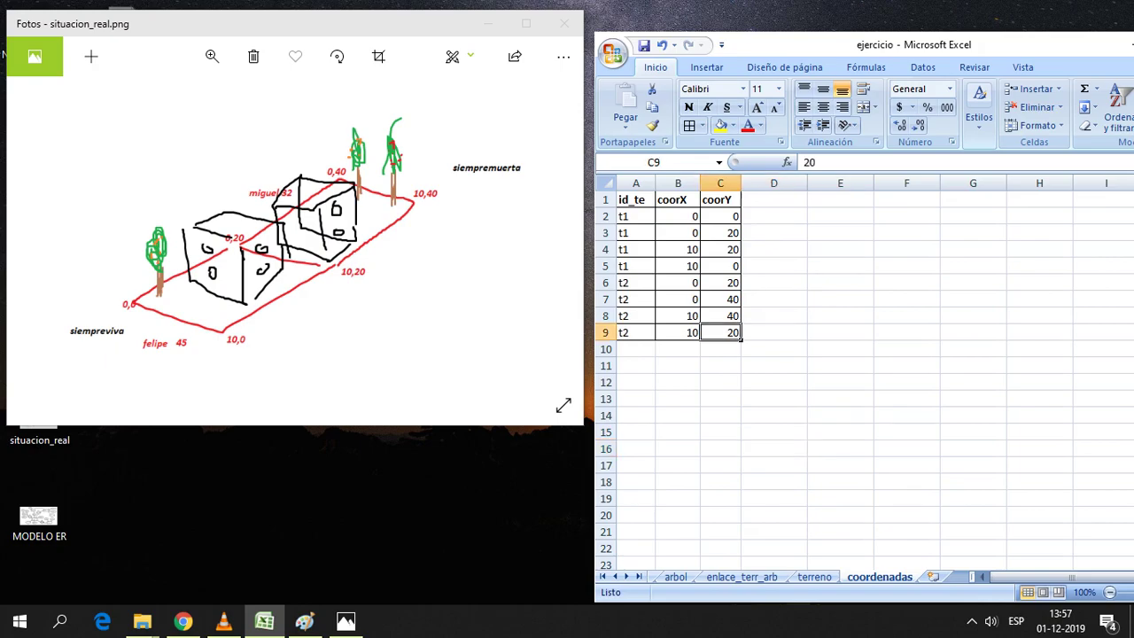
{"action": "left_click_drag", "start_coordinate": [733, 332], "coordinate": [635, 200]}
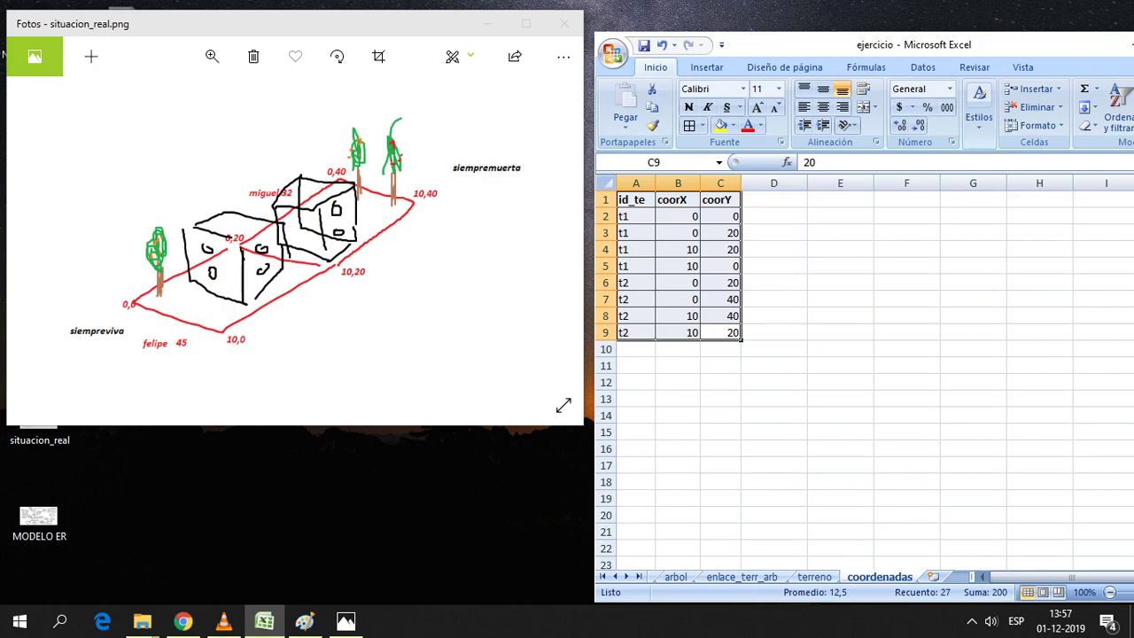
{"action": "left_click", "coordinate": [773, 399]}
{"action": "left_click_drag", "start_coordinate": [733, 332], "coordinate": [636, 200]}
{"action": "left_click", "coordinate": [840, 298]}
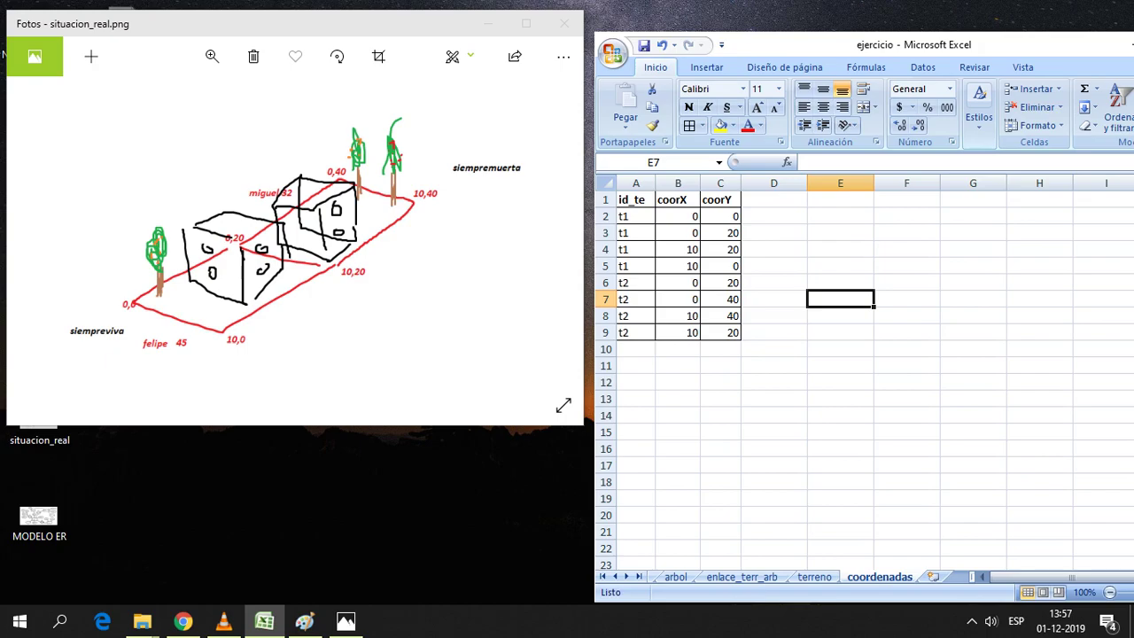
{"action": "left_click", "coordinate": [907, 348]}
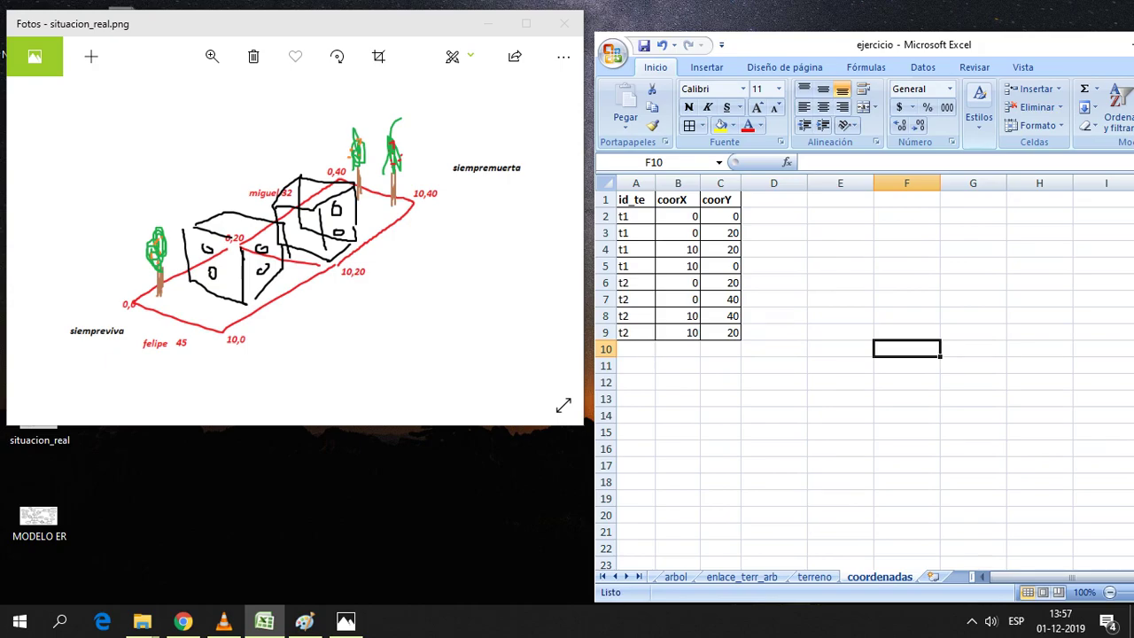
{"action": "left_click", "coordinate": [840, 332]}
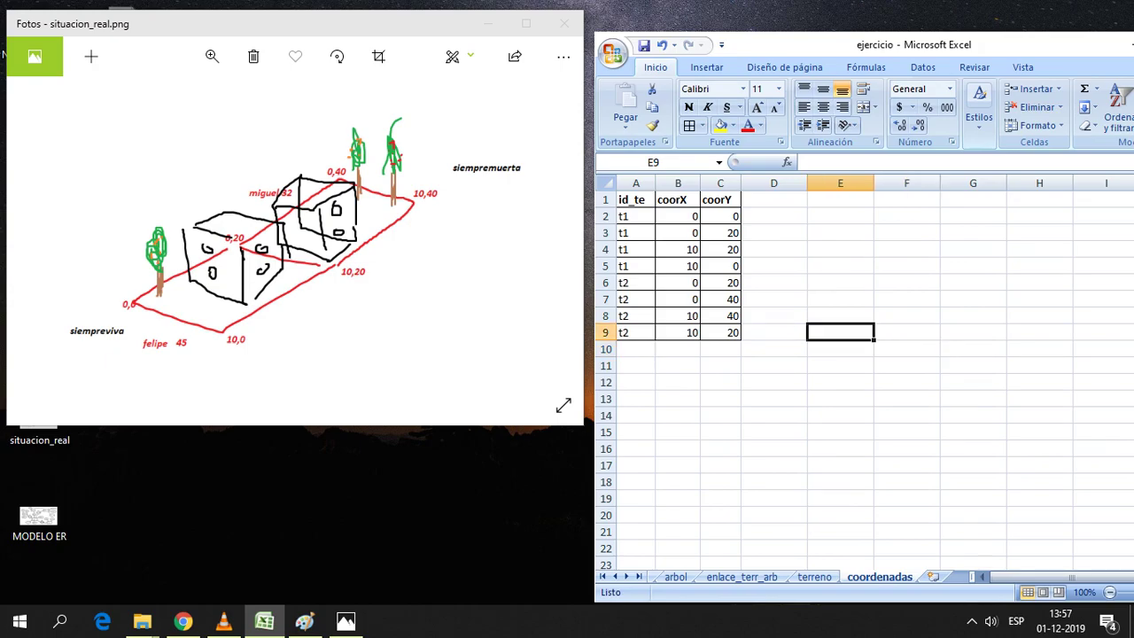
Type a 'sort' note in E9, then delete it again
{"action": "type", "text": "sort"}
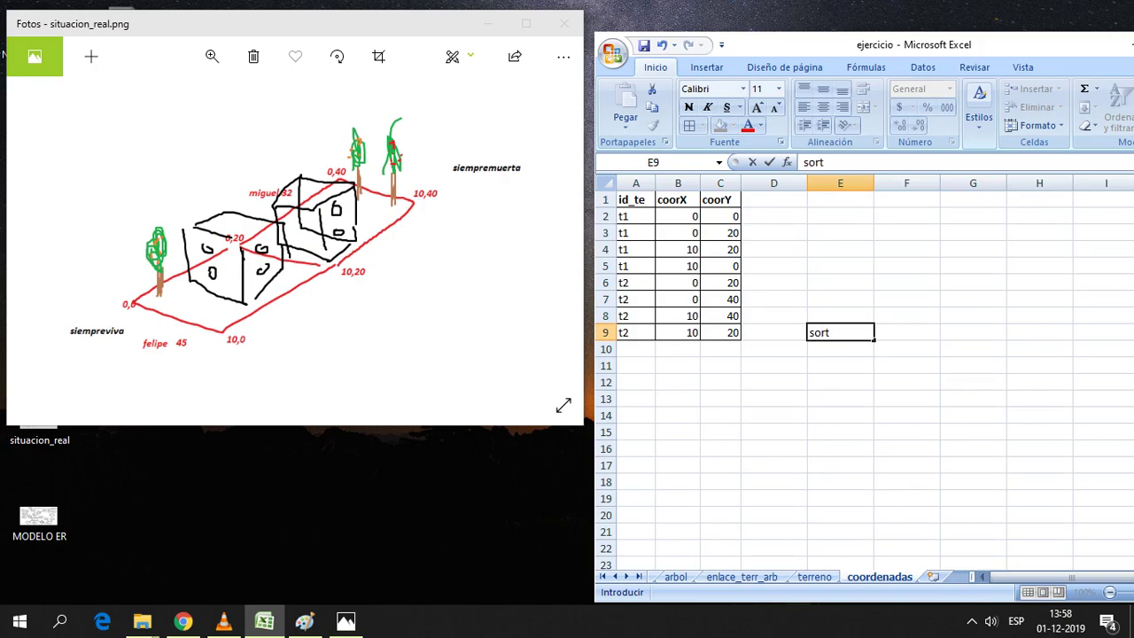
{"action": "left_click", "coordinate": [907, 365]}
{"action": "left_click", "coordinate": [840, 332]}
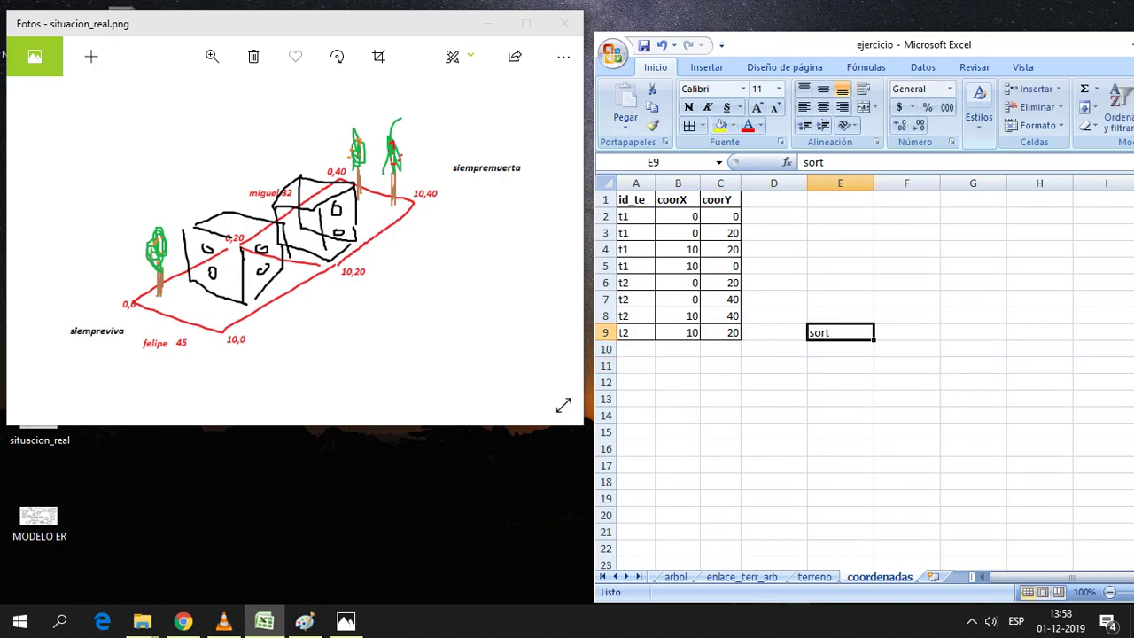
{"action": "key", "text": "Delete"}
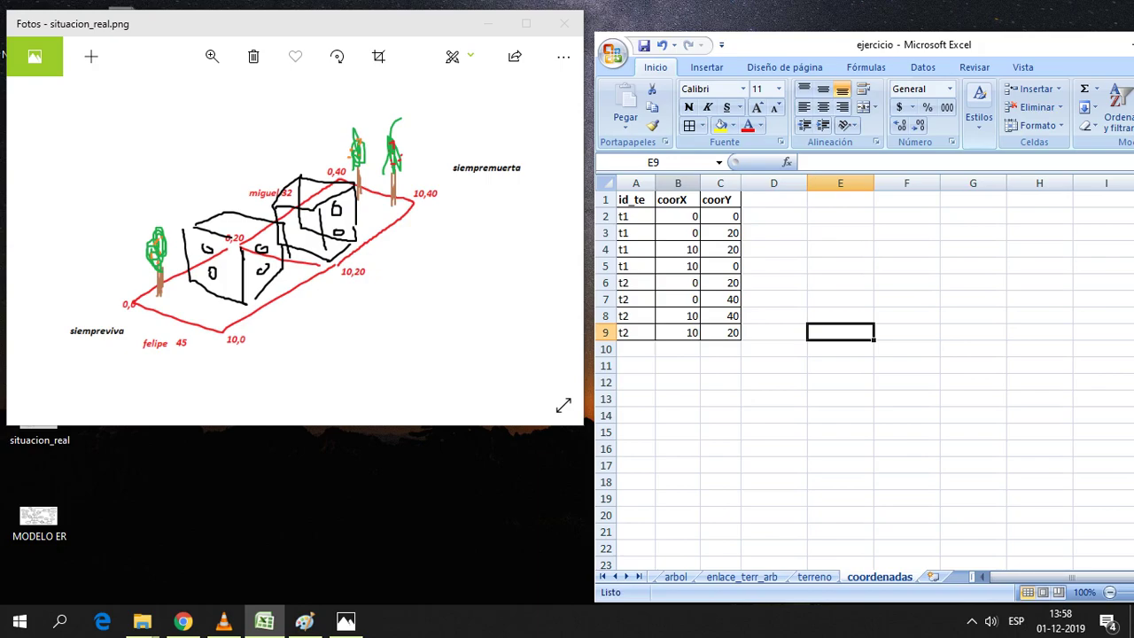
Insert a new column B before coorX with the header 'orden'
{"action": "left_click", "coordinate": [678, 498]}
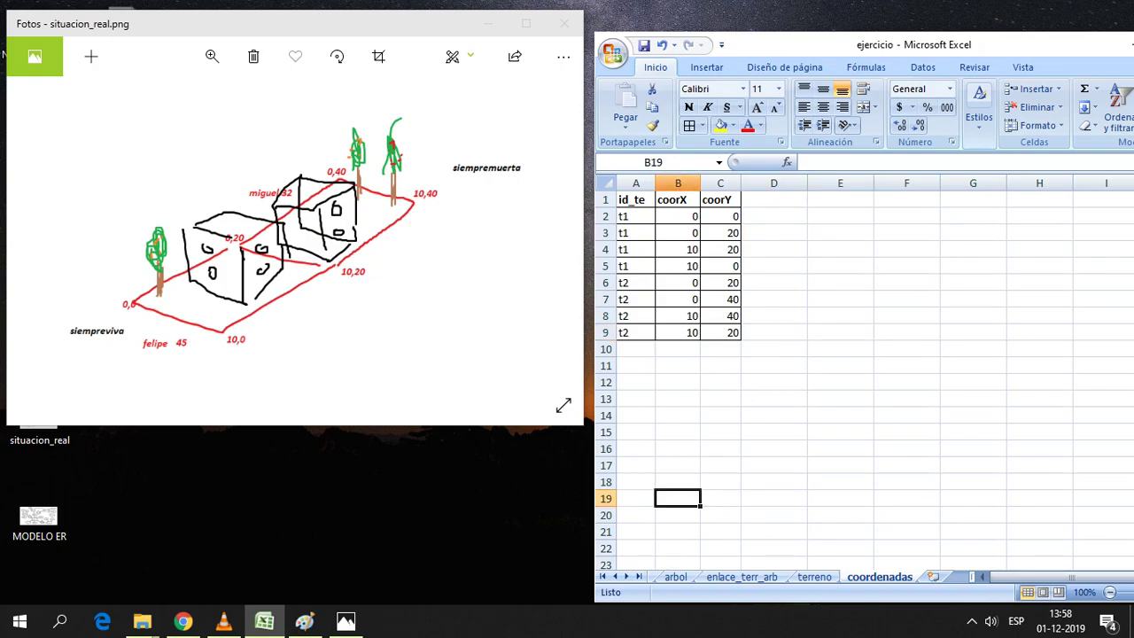
{"action": "right_click", "coordinate": [678, 183]}
{"action": "left_click", "coordinate": [709, 263]}
{"action": "left_click", "coordinate": [946, 348]}
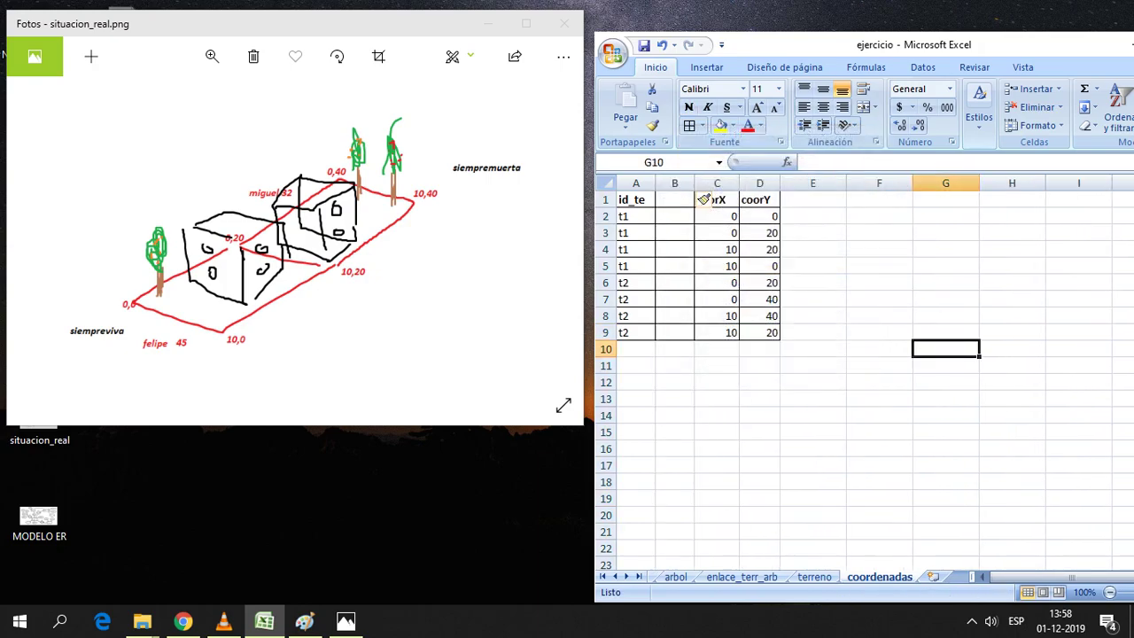
{"action": "left_click", "coordinate": [693, 200]}
{"action": "type", "text": "orden"}
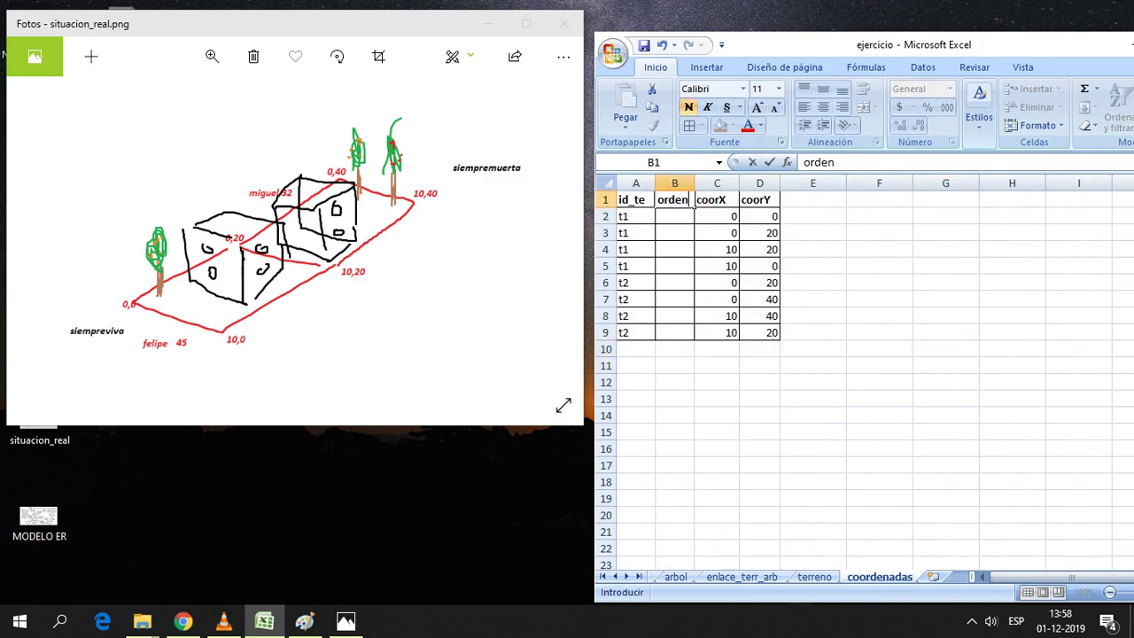
{"action": "left_click", "coordinate": [879, 273]}
Number the orden column 1 through 8 using a +1 formula filled down to row 9
{"action": "left_click", "coordinate": [693, 220]}
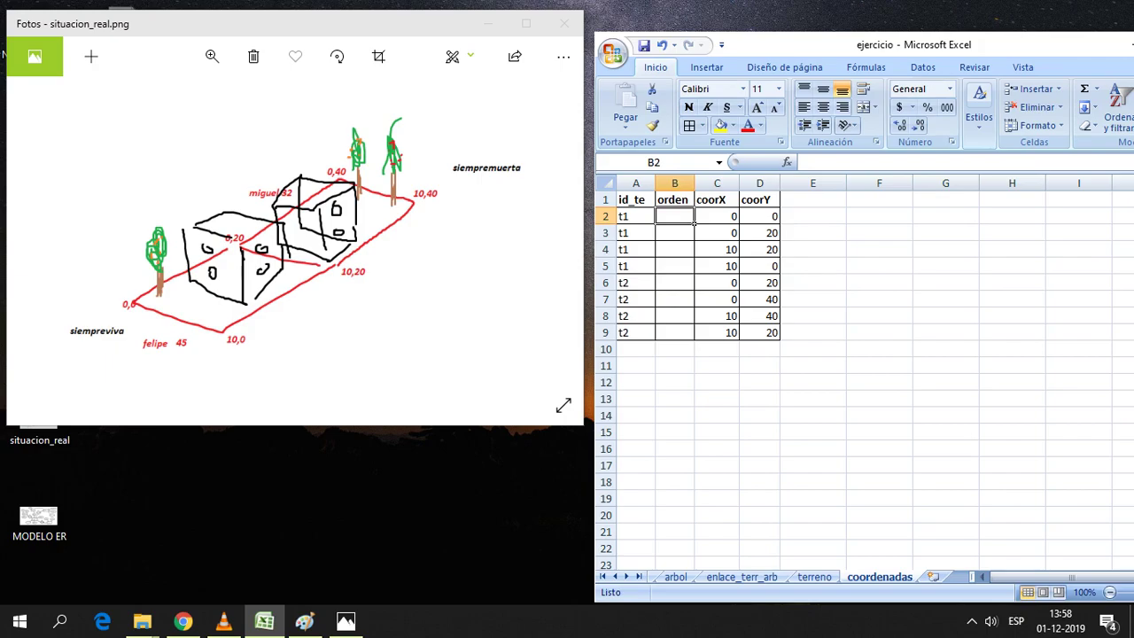
{"action": "left_click", "coordinate": [759, 399]}
{"action": "left_click", "coordinate": [694, 224]}
{"action": "type", "text": "1"}
{"action": "key", "text": "Return"}
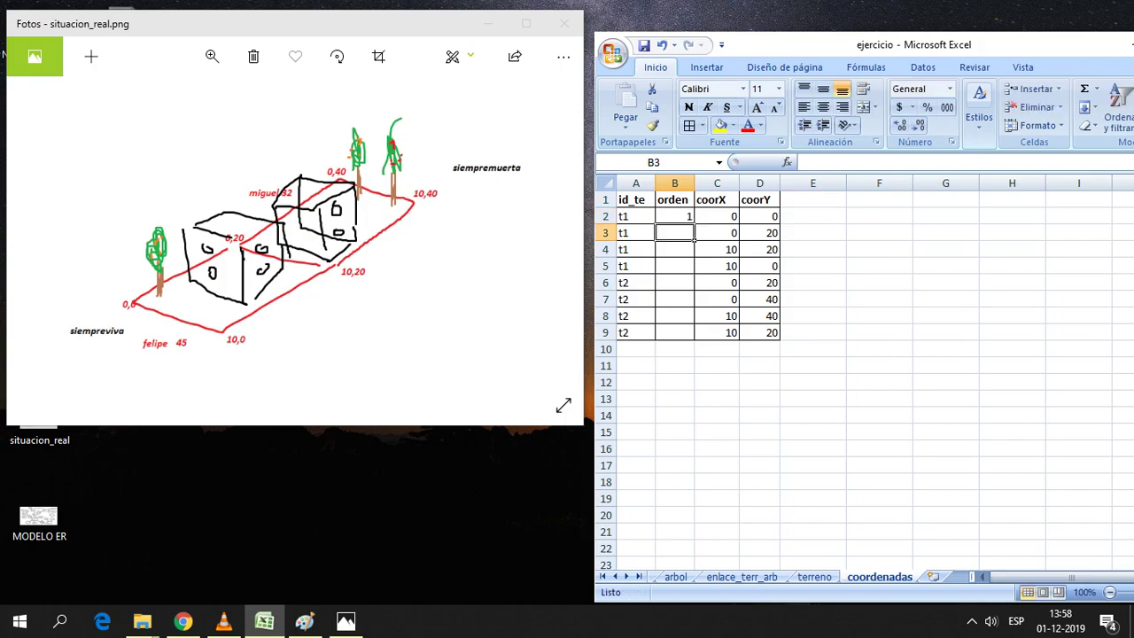
{"action": "type", "text": "+1"}
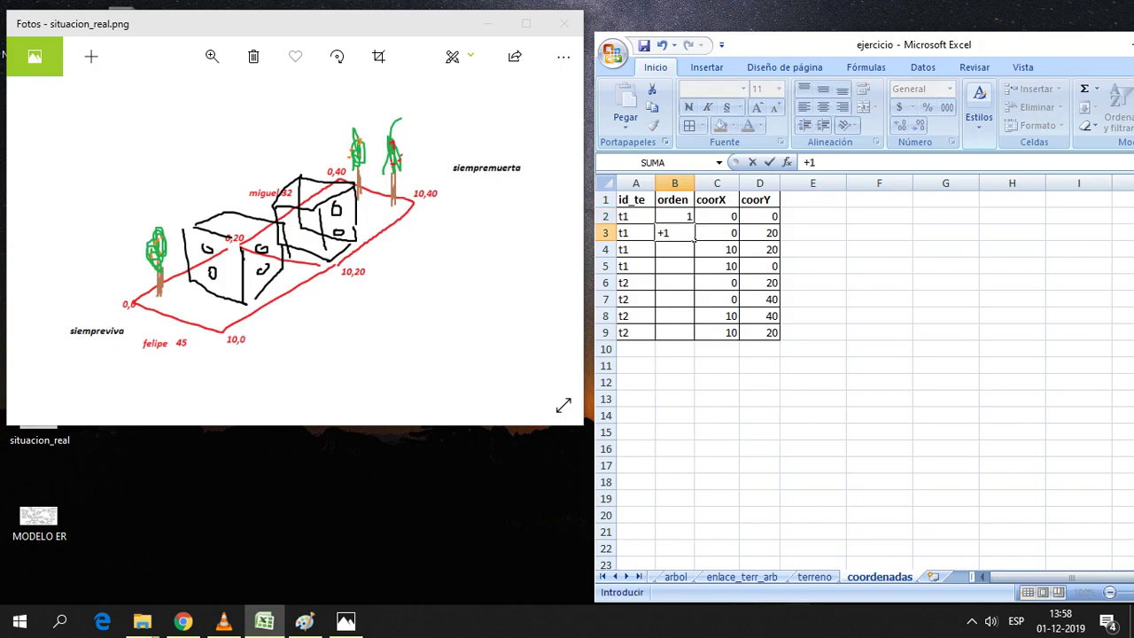
{"action": "type", "text": "+"}
{"action": "key", "text": "Up"}
{"action": "key", "text": "Return"}
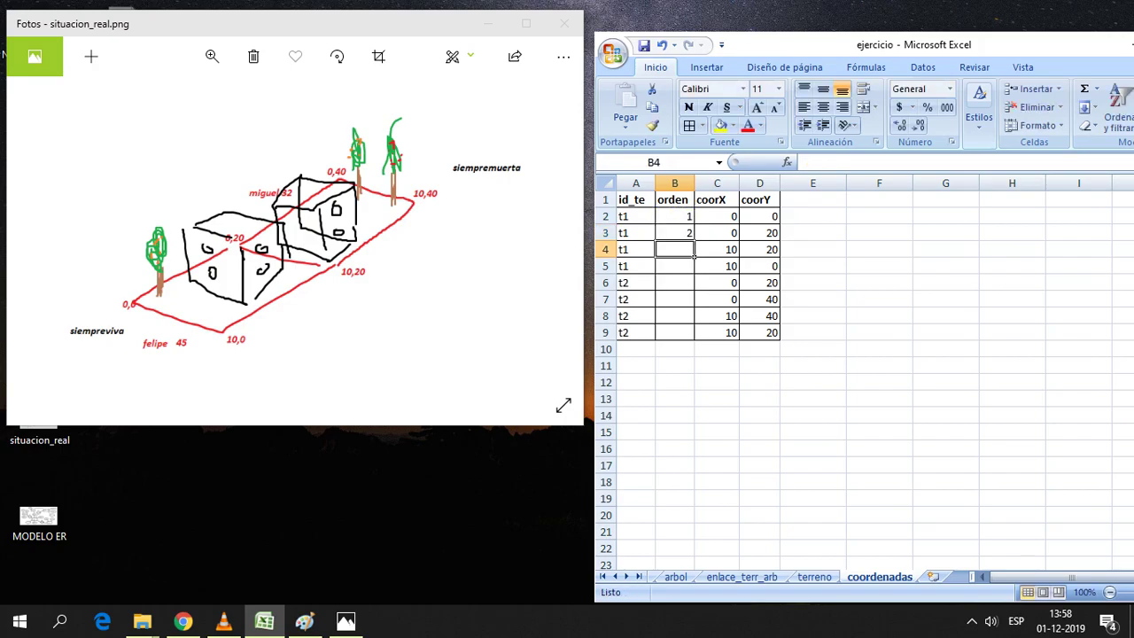
{"action": "left_click", "coordinate": [675, 233]}
{"action": "left_click_drag", "start_coordinate": [695, 242], "coordinate": [695, 340]}
{"action": "left_click", "coordinate": [716, 399]}
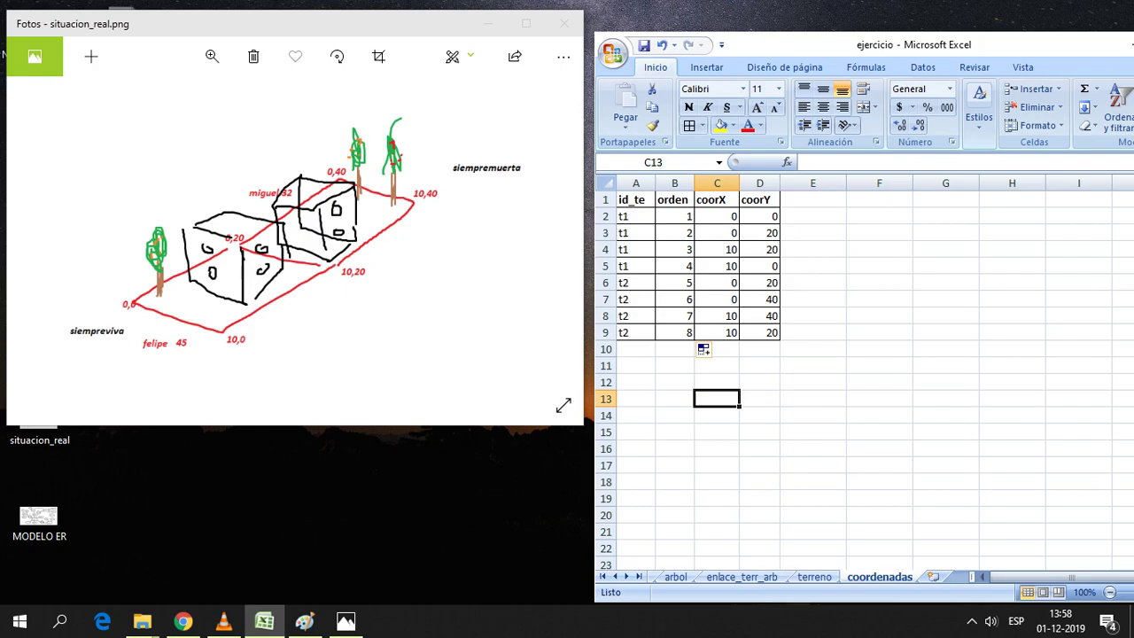
{"action": "left_click_drag", "start_coordinate": [674, 282], "coordinate": [674, 332]}
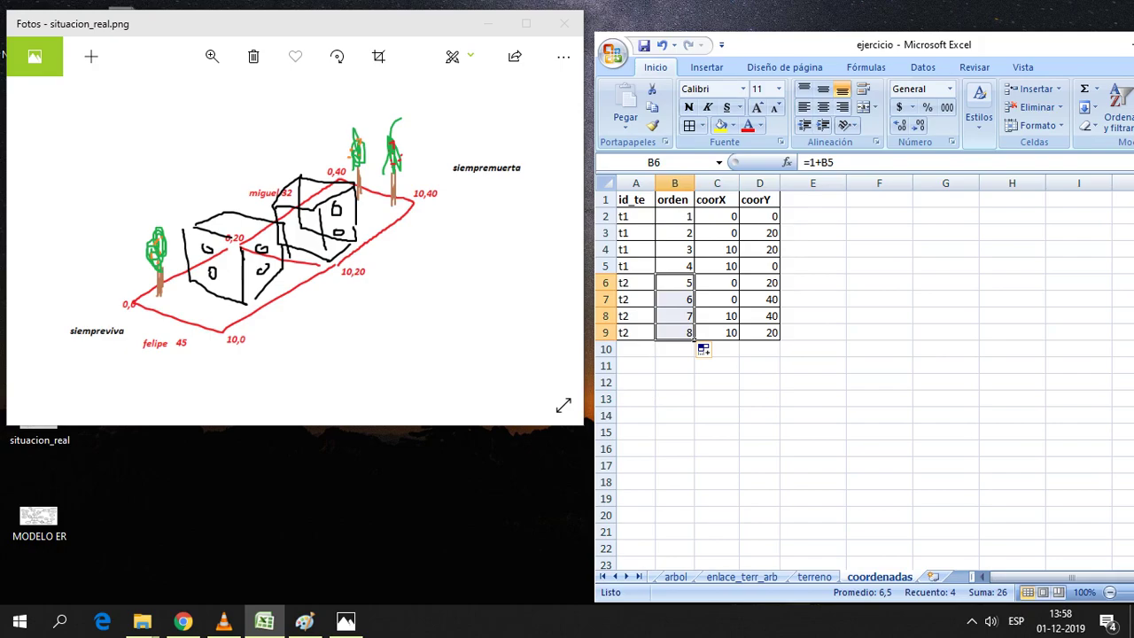
{"action": "left_click", "coordinate": [812, 333]}
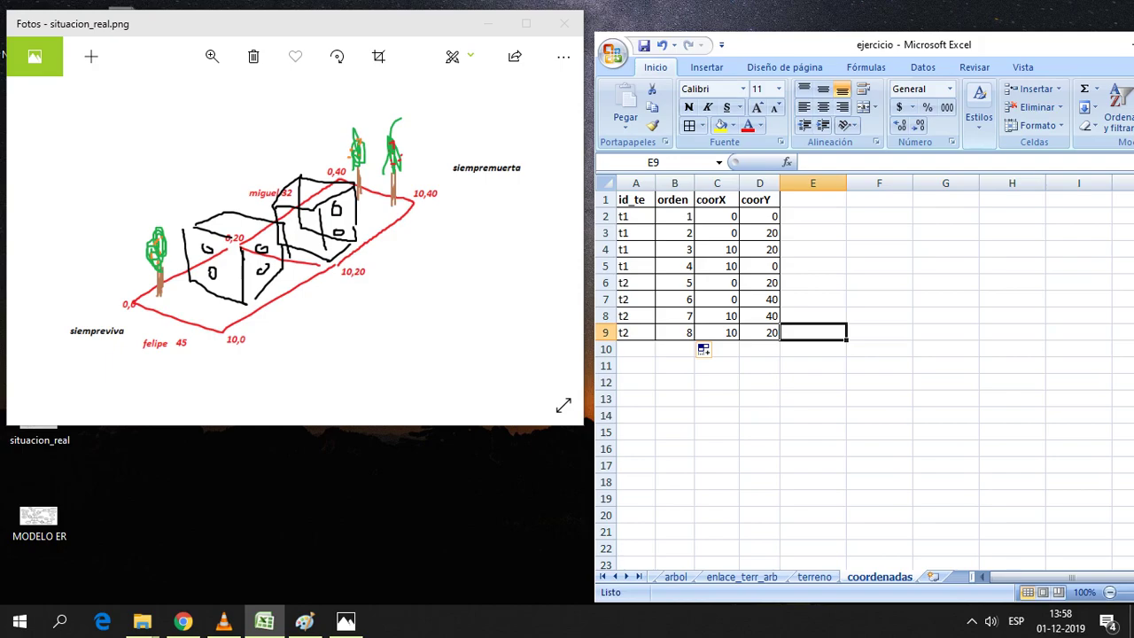
{"action": "left_click_drag", "start_coordinate": [759, 332], "coordinate": [635, 200]}
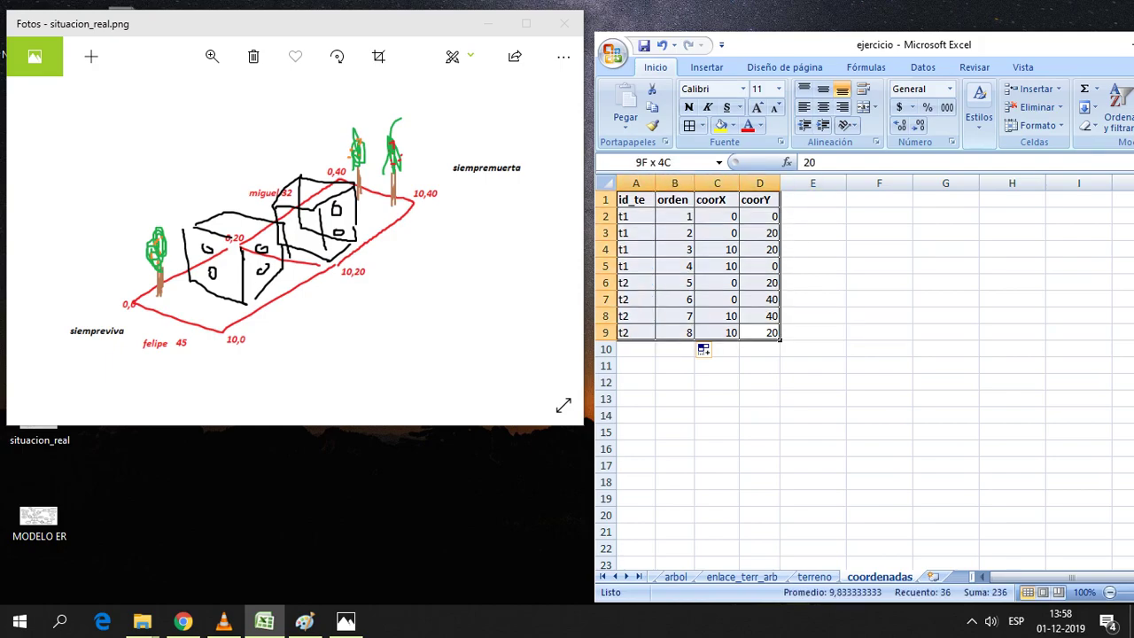
{"action": "left_click", "coordinate": [946, 316]}
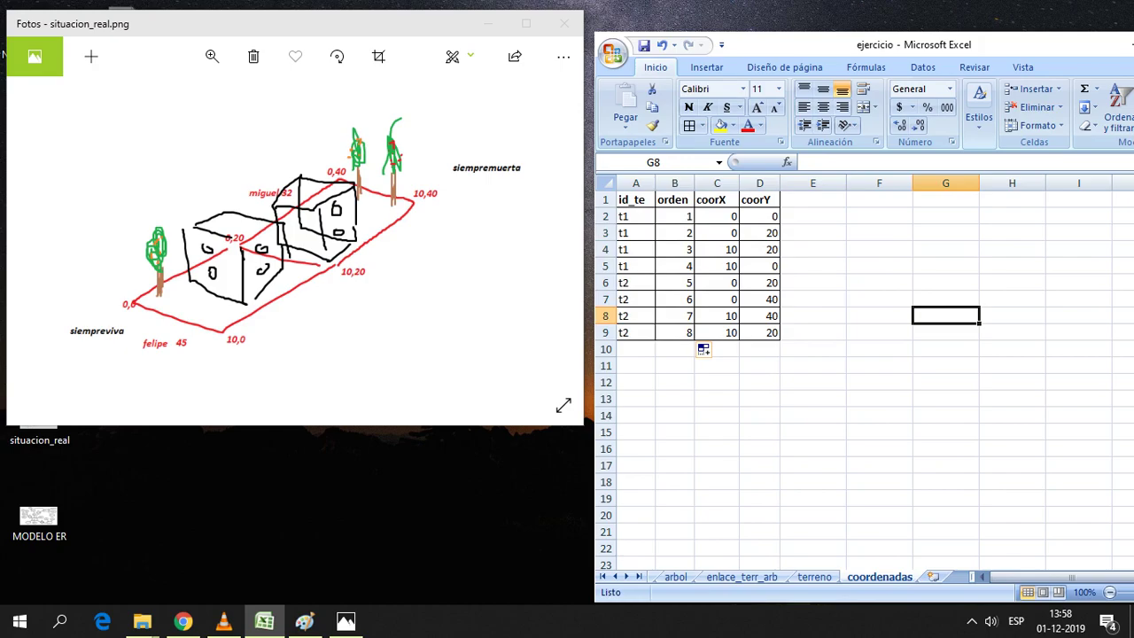
{"action": "left_click_drag", "start_coordinate": [635, 265], "coordinate": [636, 216]}
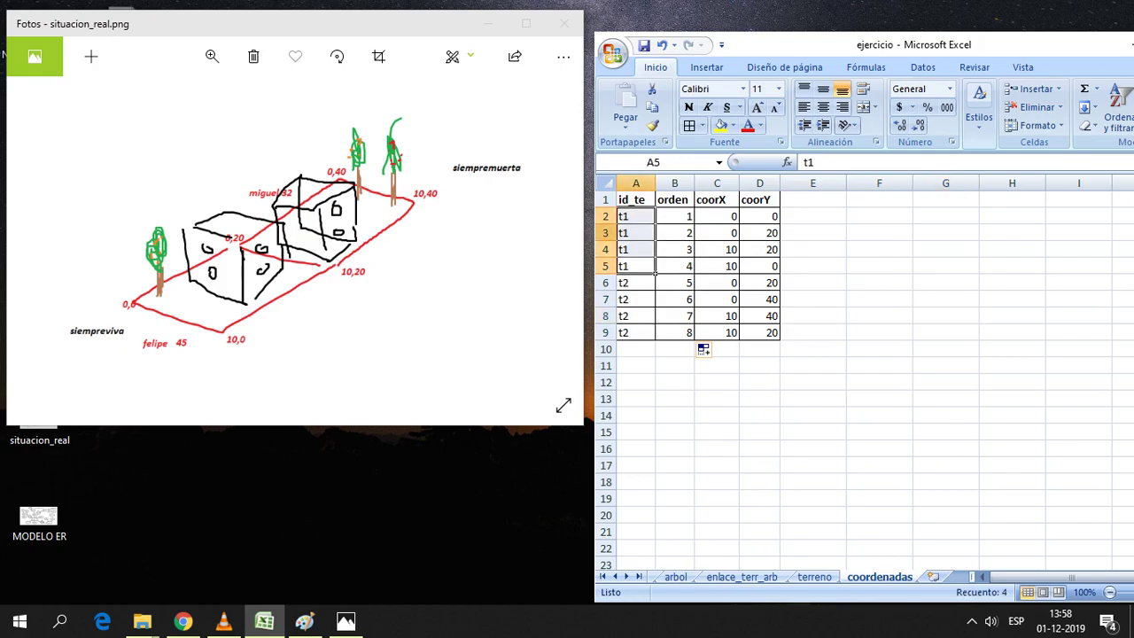
{"action": "left_click", "coordinate": [813, 266]}
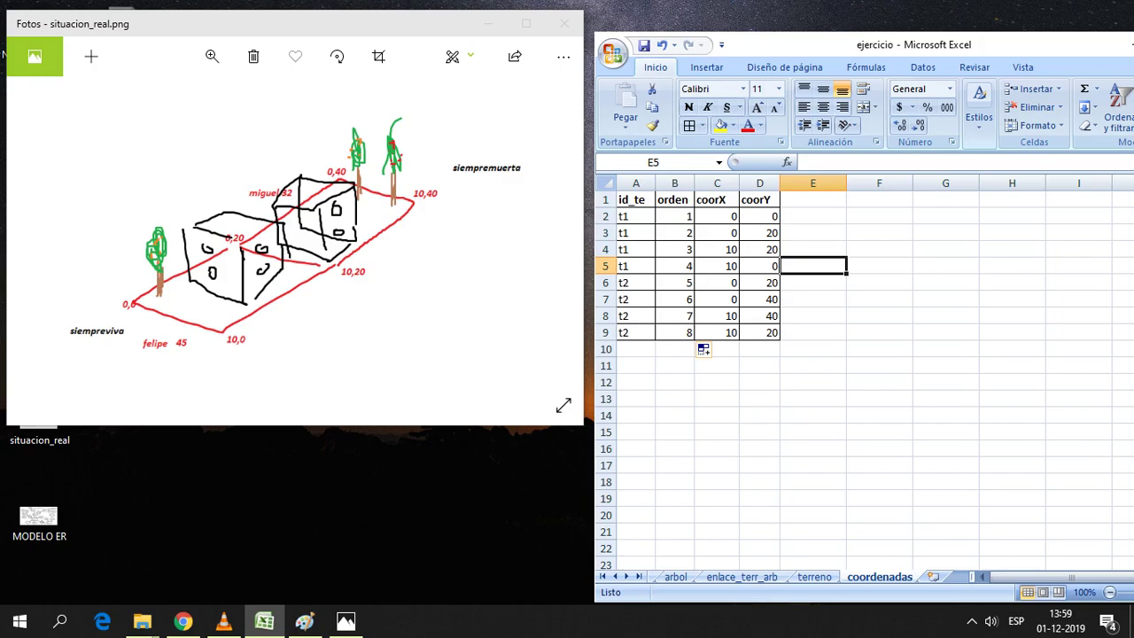
{"action": "mouse_move", "coordinate": [636, 266]}
{"action": "left_mouse_down"}
{"action": "mouse_move", "coordinate": [635, 216]}
{"action": "mouse_move", "coordinate": [759, 216]}
{"action": "left_mouse_up"}
{"action": "left_click", "coordinate": [635, 266]}
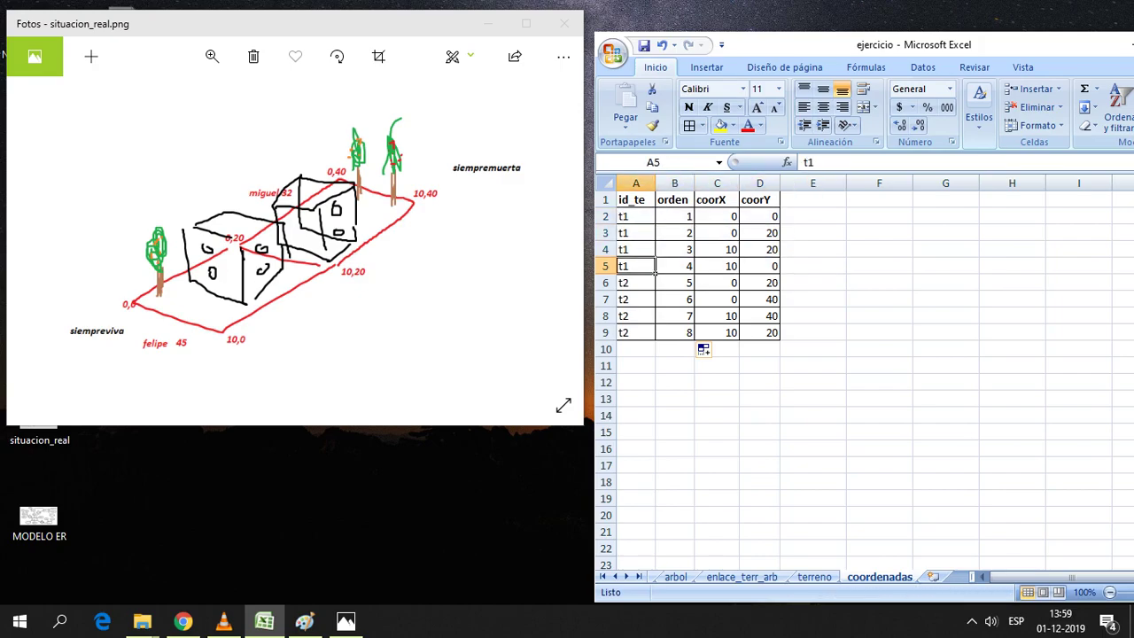
{"action": "left_click_drag", "start_coordinate": [636, 266], "coordinate": [635, 216]}
{"action": "left_click", "coordinate": [635, 266]}
{"action": "mouse_move", "coordinate": [635, 266]}
{"action": "left_mouse_down"}
{"action": "mouse_move", "coordinate": [636, 216]}
{"action": "mouse_move", "coordinate": [760, 216]}
{"action": "left_mouse_up"}
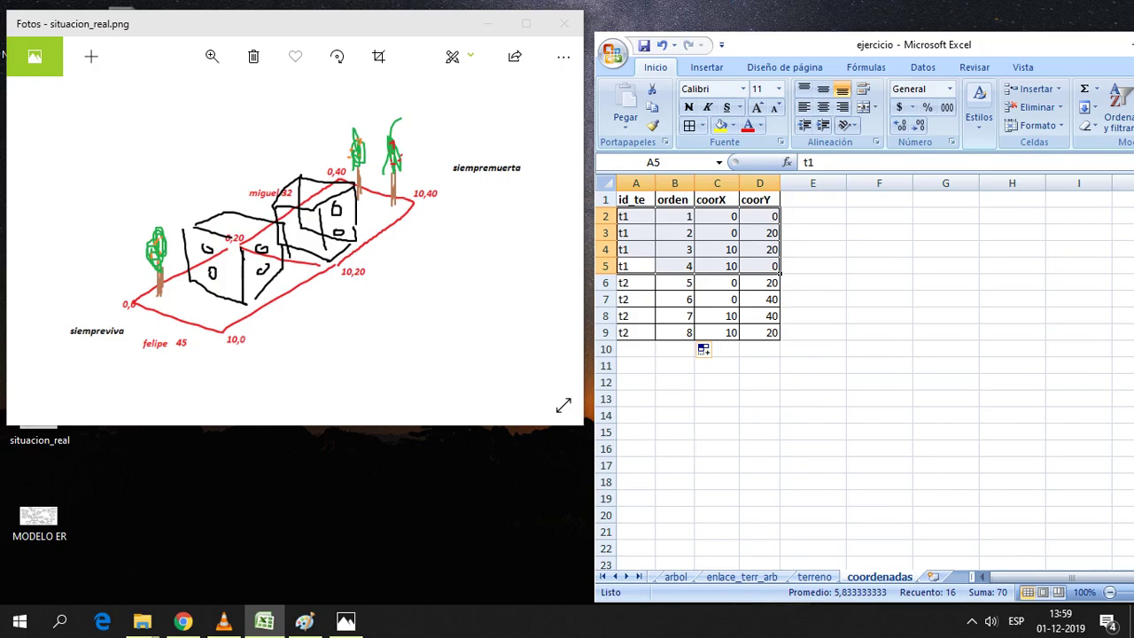
{"action": "left_click_drag", "start_coordinate": [635, 333], "coordinate": [760, 283]}
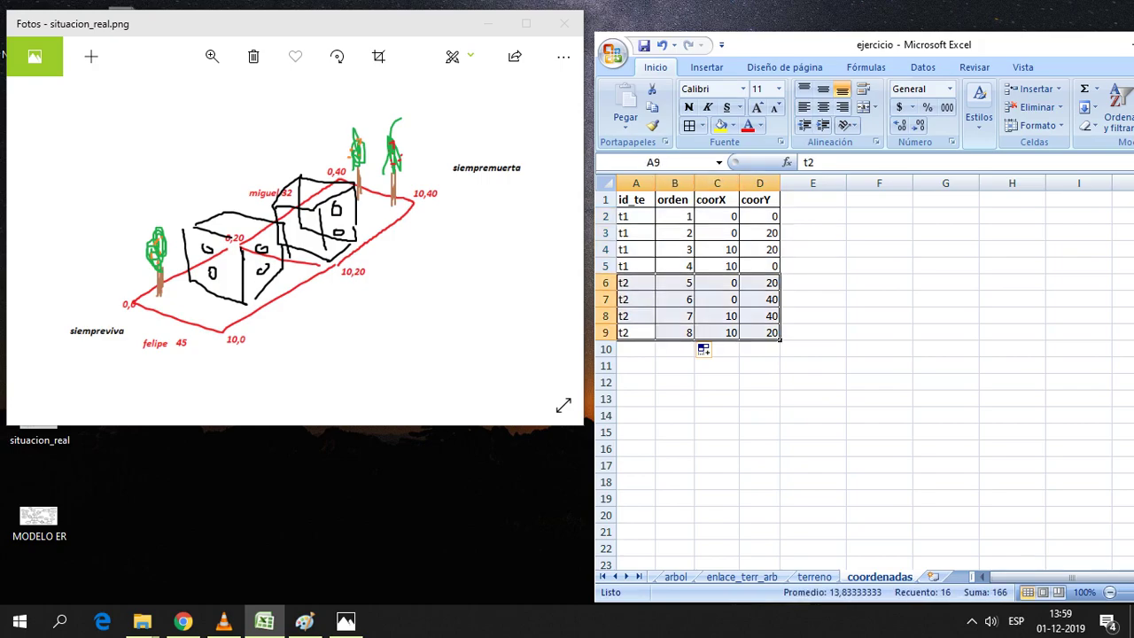
{"action": "left_click", "coordinate": [635, 365]}
{"action": "left_click_drag", "start_coordinate": [635, 333], "coordinate": [760, 283]}
{"action": "left_click_drag", "start_coordinate": [674, 266], "coordinate": [675, 216]}
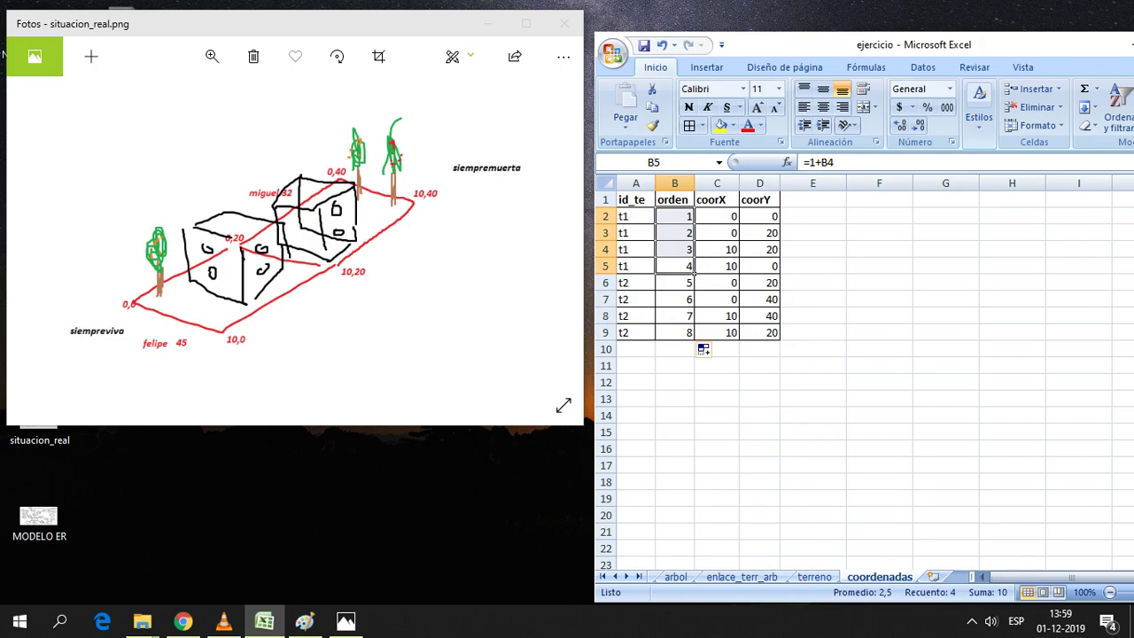
{"action": "mouse_move", "coordinate": [304, 621]}
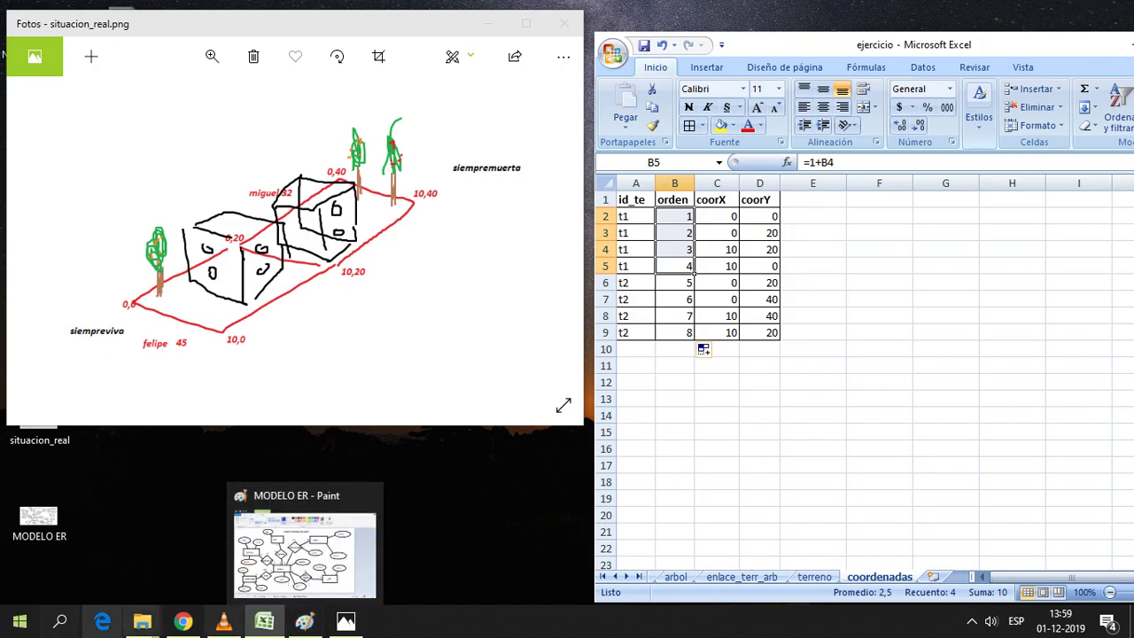
{"action": "key", "text": "super"}
{"action": "middle_click", "coordinate": [304, 621]}
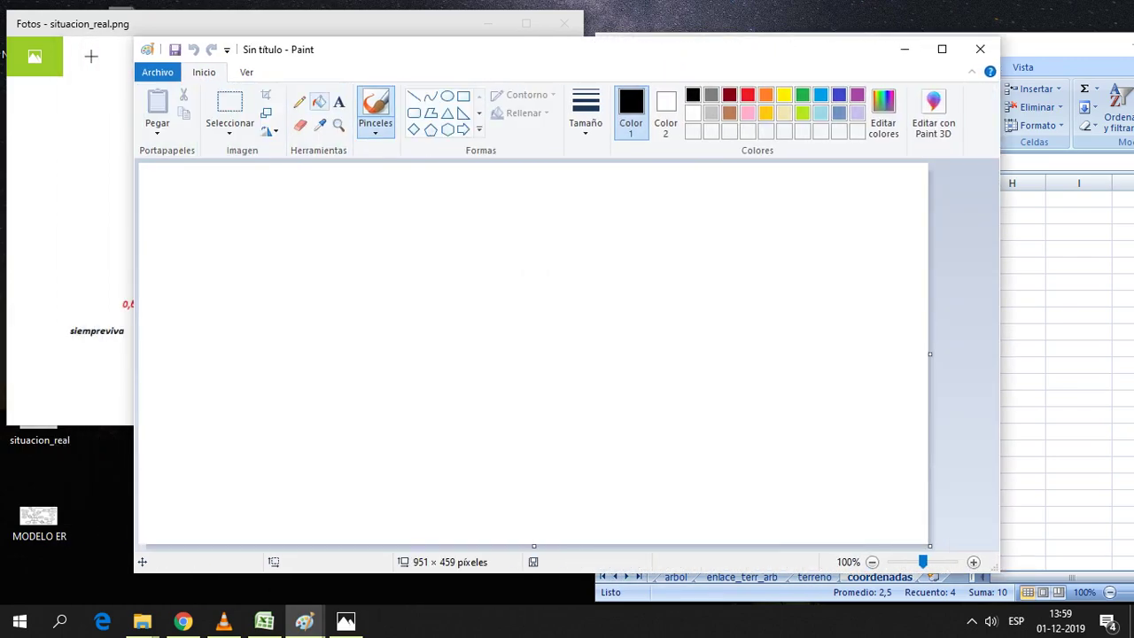
{"action": "left_click", "coordinate": [299, 102]}
{"action": "left_click", "coordinate": [375, 106]}
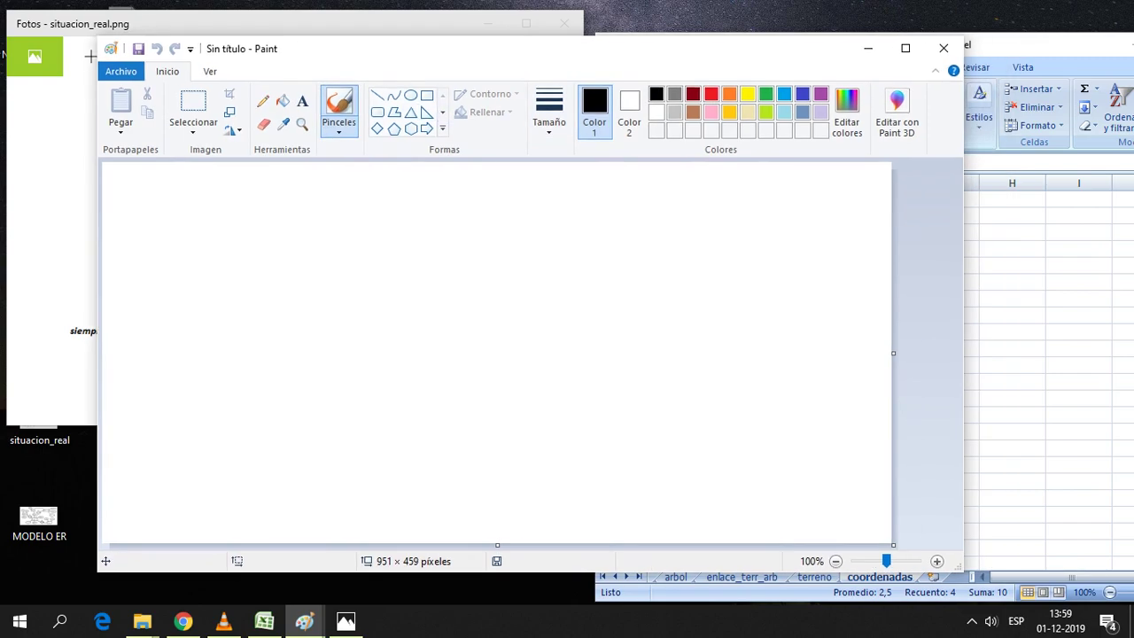
{"action": "left_click", "coordinate": [326, 432]}
{"action": "left_click", "coordinate": [466, 300]}
{"action": "left_click_drag", "start_coordinate": [467, 431], "coordinate": [473, 423]}
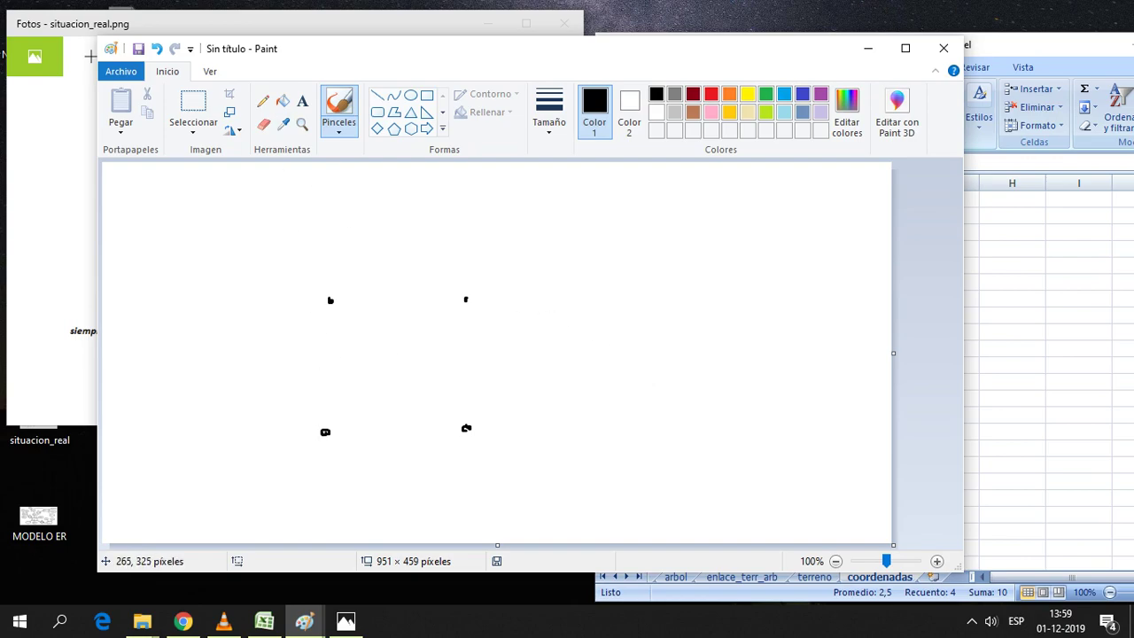
{"action": "mouse_move", "coordinate": [326, 431]}
{"action": "left_mouse_down"}
{"action": "mouse_move", "coordinate": [471, 414]}
{"action": "mouse_move", "coordinate": [314, 254]}
{"action": "mouse_move", "coordinate": [319, 462]}
{"action": "left_mouse_up"}
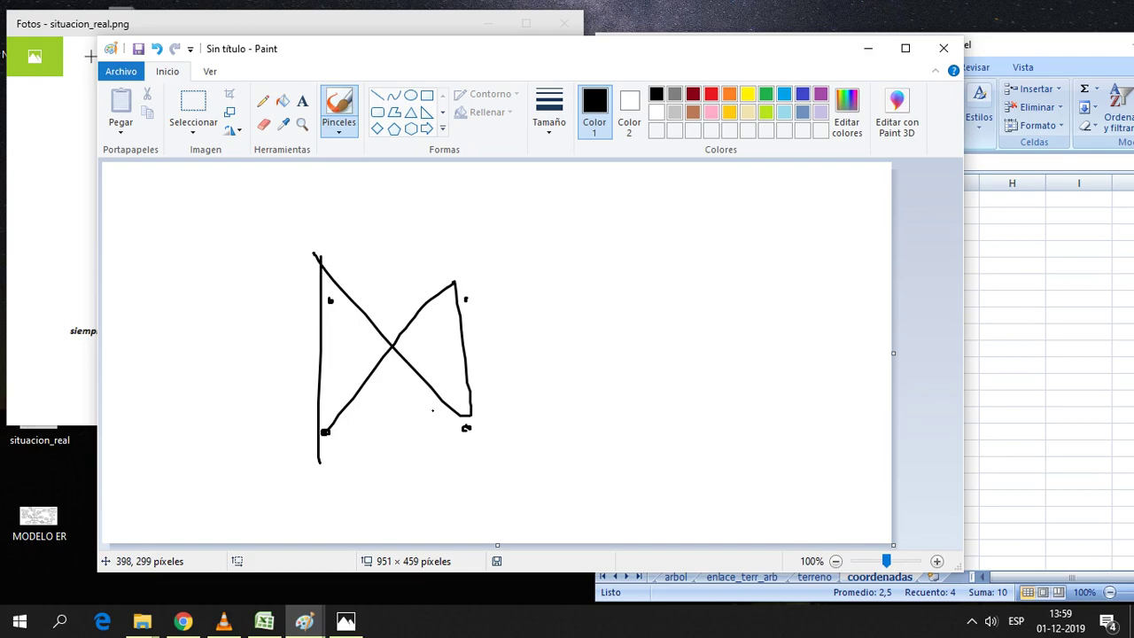
{"action": "key", "text": "ctrl+z"}
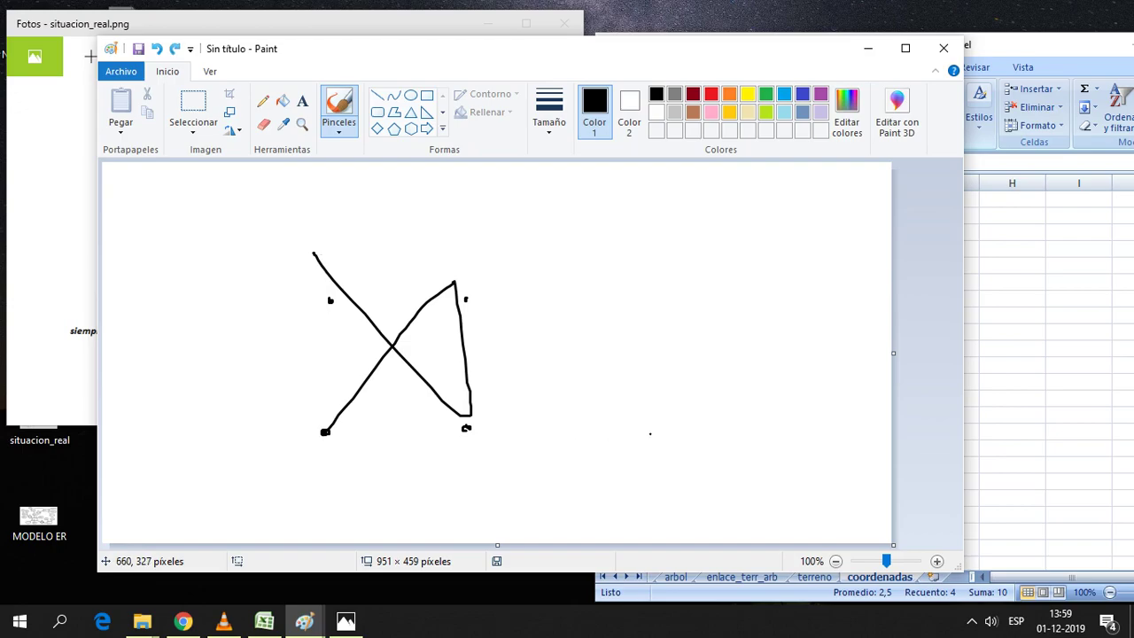
{"action": "key", "text": "ctrl+z"}
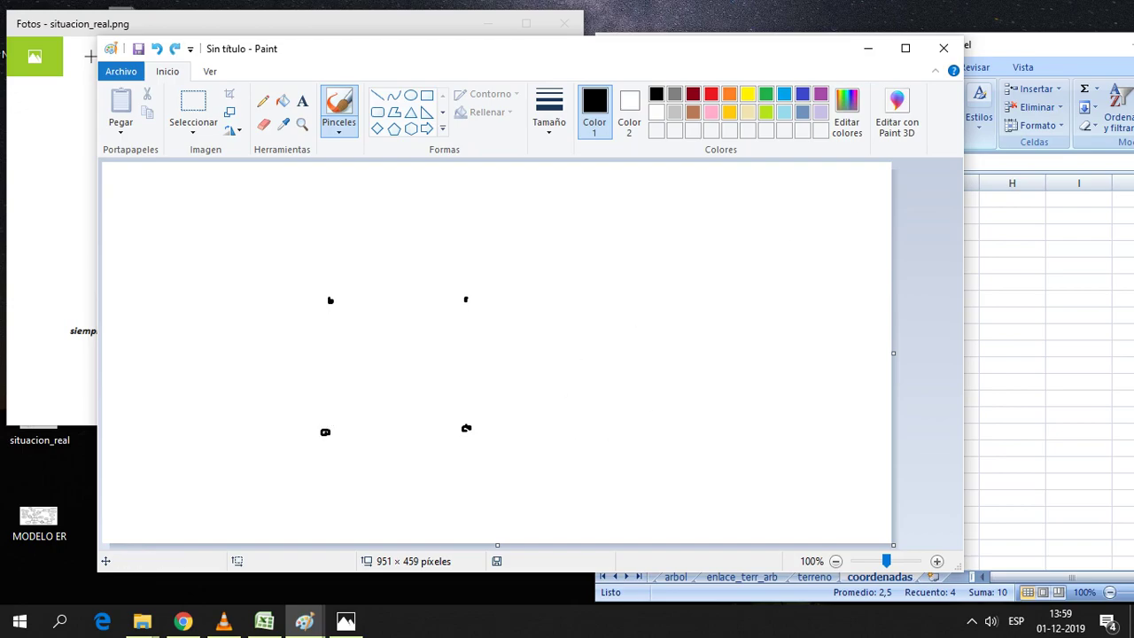
{"action": "key", "text": "alt+Tab"}
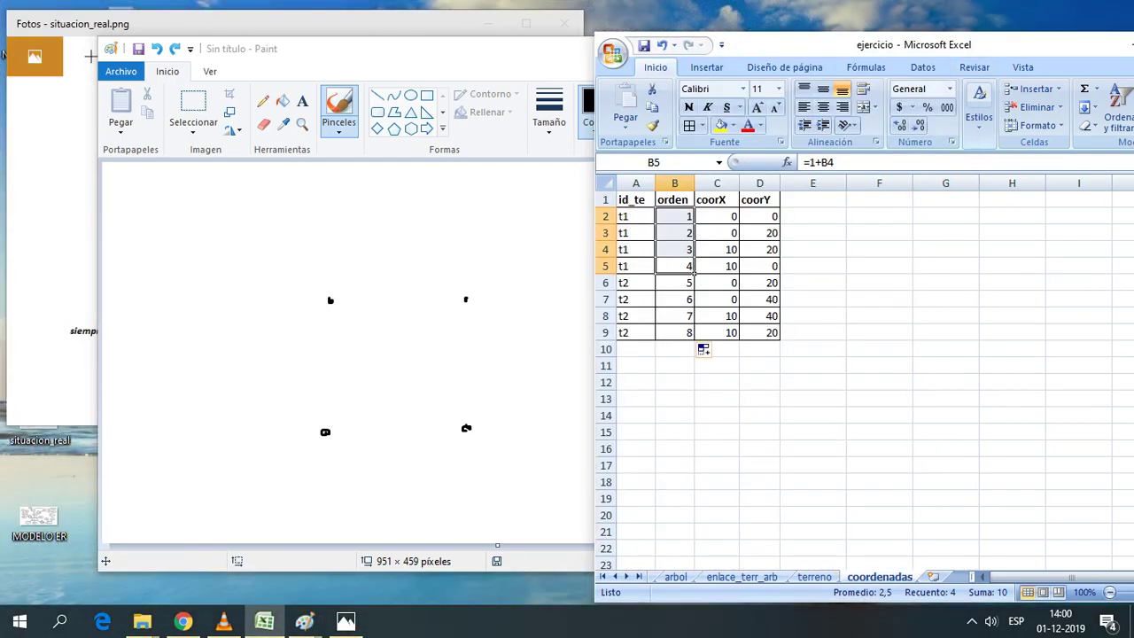
{"action": "key", "text": "alt+Tab"}
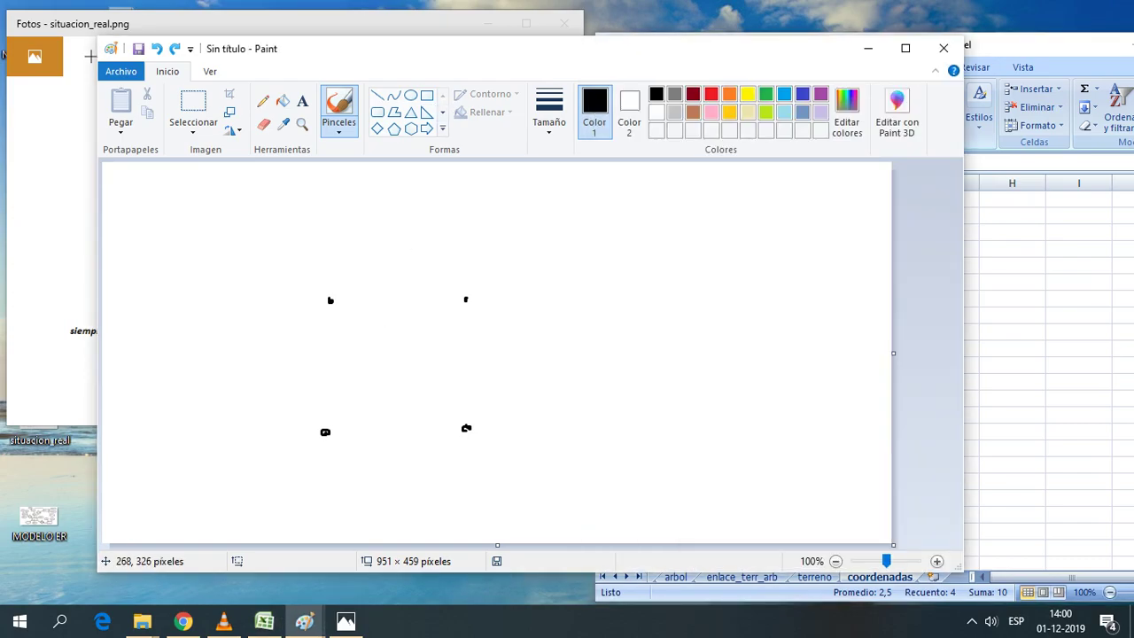
{"action": "mouse_move", "coordinate": [325, 432]}
{"action": "left_mouse_down"}
{"action": "mouse_move", "coordinate": [465, 420]}
{"action": "mouse_move", "coordinate": [335, 429]}
{"action": "left_mouse_up"}
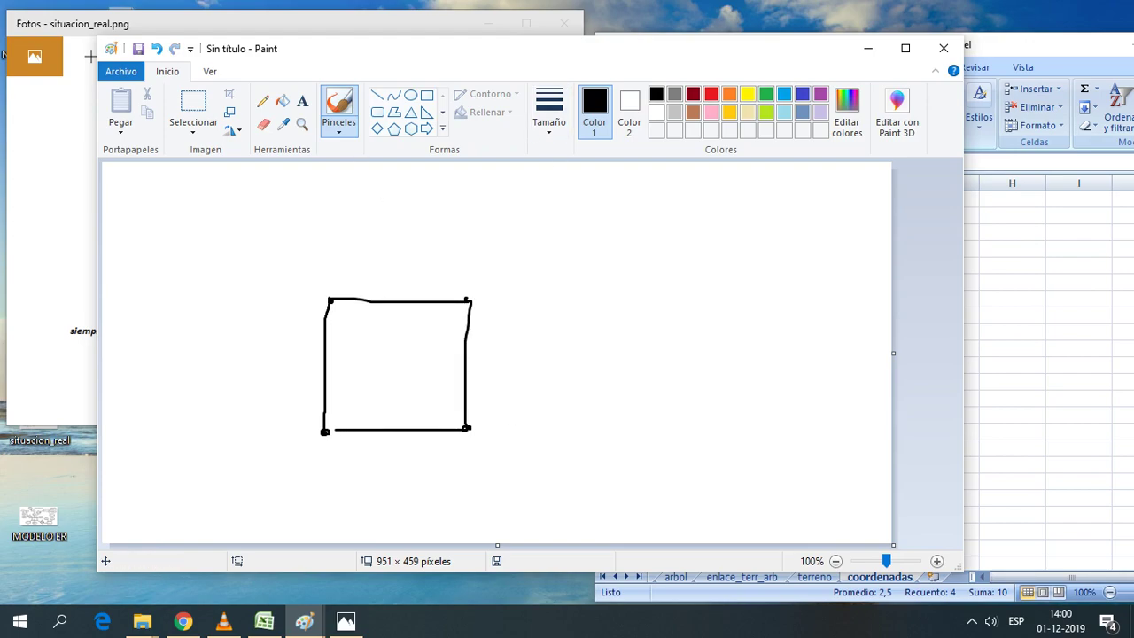
{"action": "left_click_drag", "start_coordinate": [549, 48], "coordinate": [509, 48]}
{"action": "left_click", "coordinate": [904, 47]}
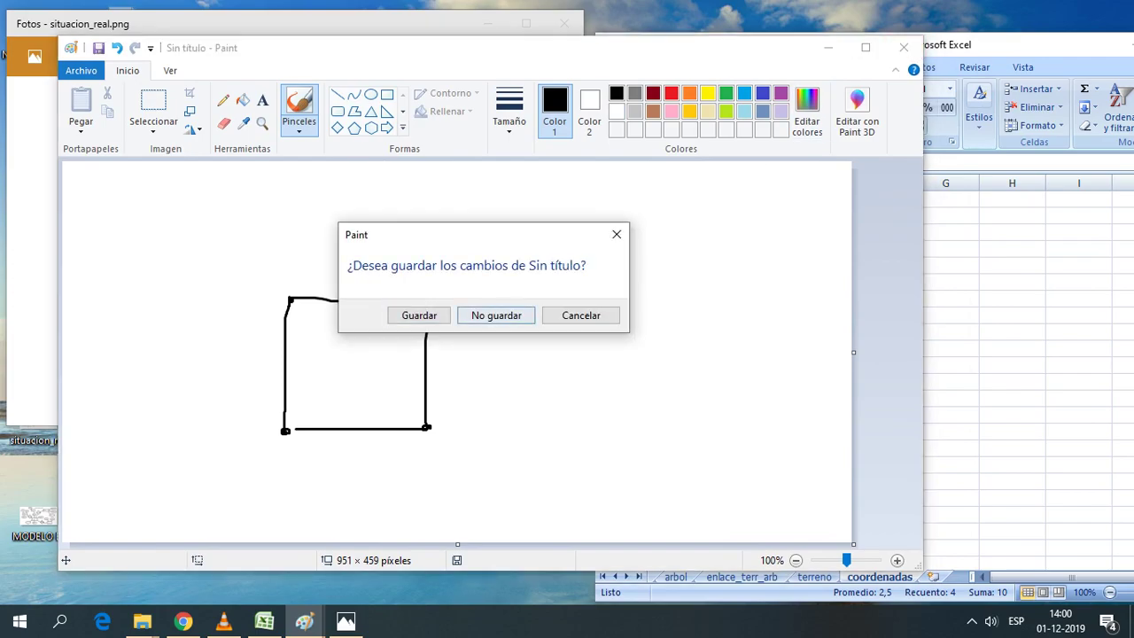
{"action": "left_click", "coordinate": [495, 316]}
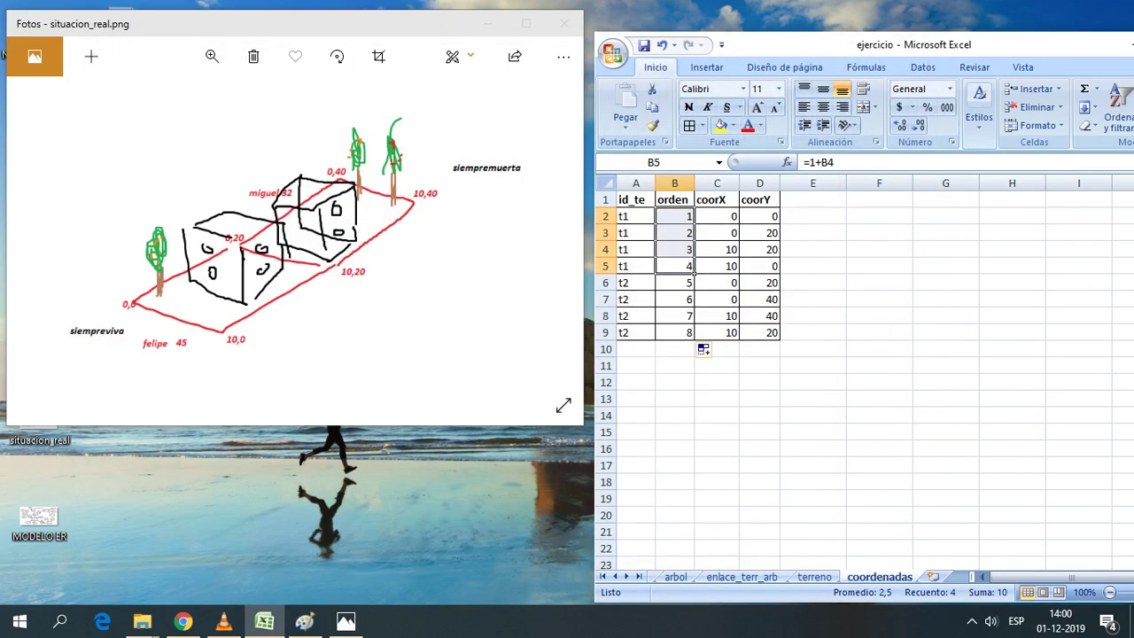
{"action": "left_click_drag", "start_coordinate": [636, 332], "coordinate": [759, 283]}
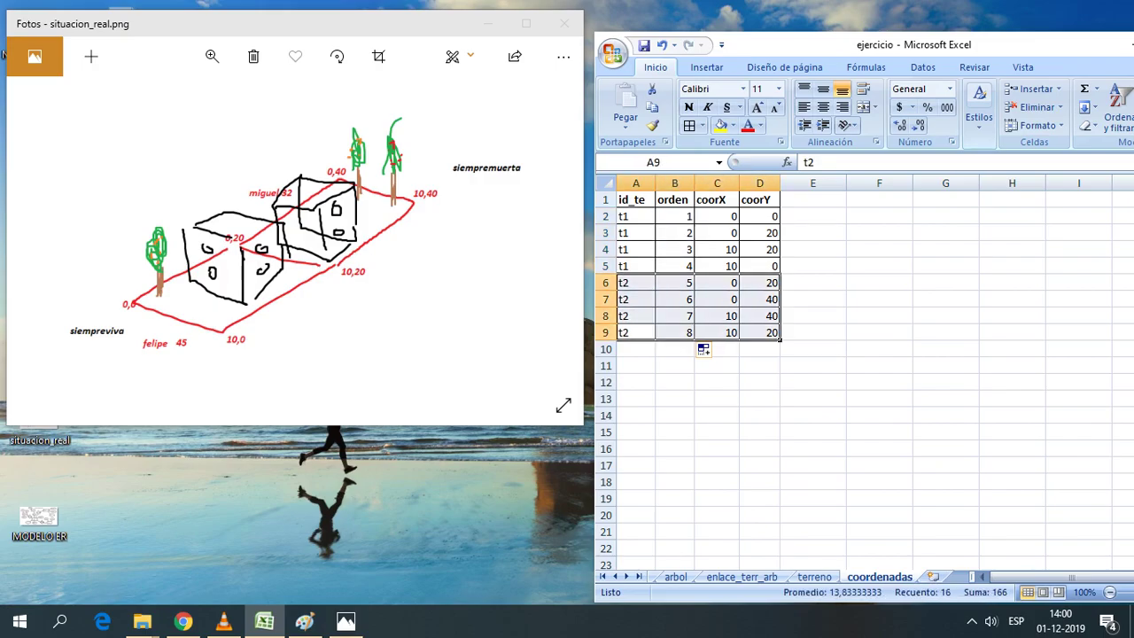
{"action": "left_click", "coordinate": [19, 622]}
{"action": "left_click", "coordinate": [298, 359]}
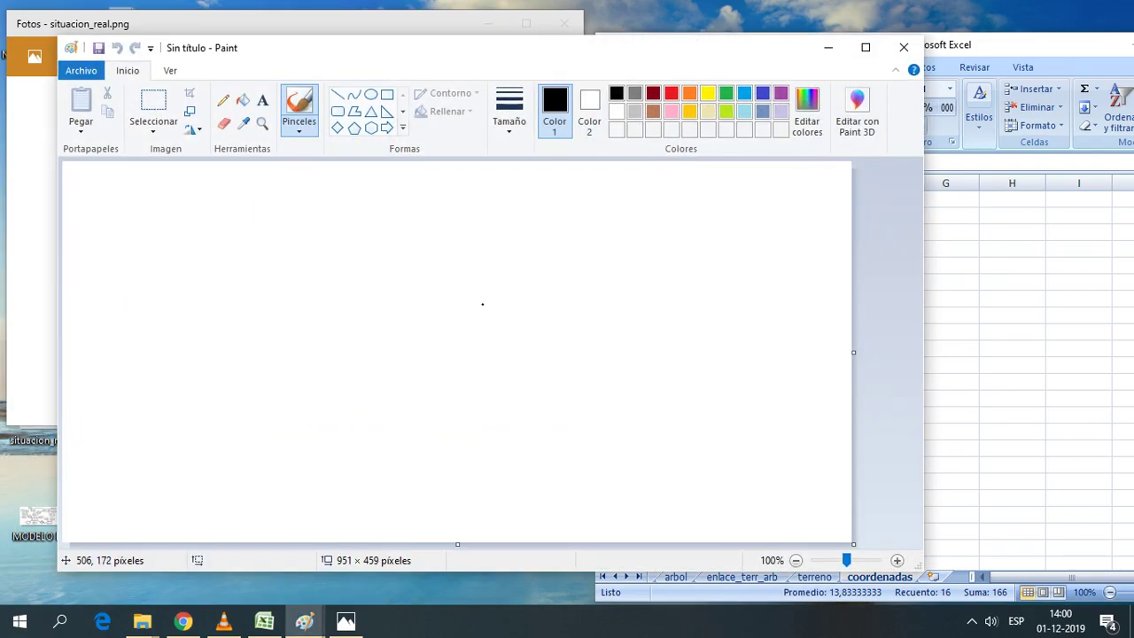
{"action": "left_click_drag", "start_coordinate": [358, 437], "coordinate": [354, 425]}
{"action": "left_click_drag", "start_coordinate": [356, 364], "coordinate": [394, 370]}
{"action": "left_click_drag", "start_coordinate": [390, 435], "coordinate": [388, 426]}
{"action": "left_click_drag", "start_coordinate": [353, 308], "coordinate": [386, 307]}
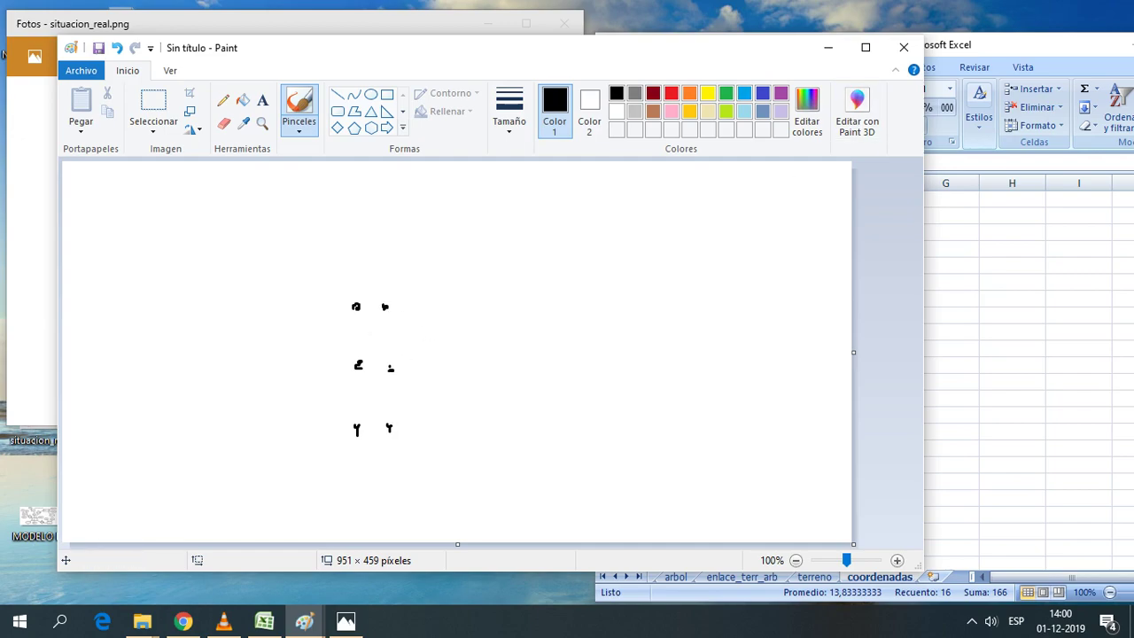
{"action": "key", "text": "alt+Tab"}
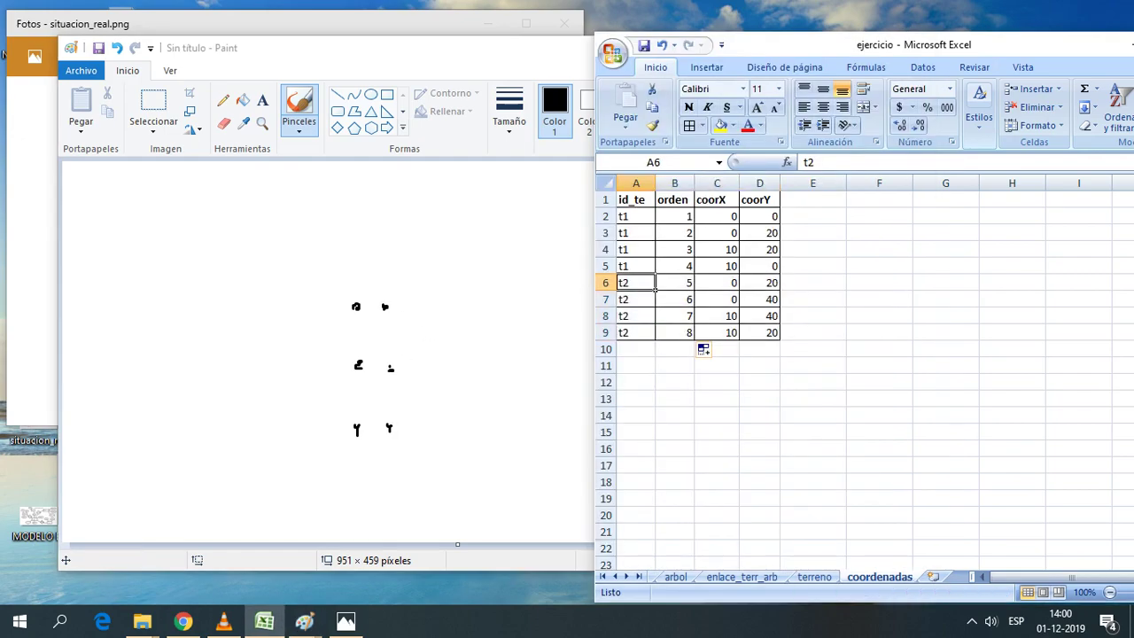
{"action": "mouse_move", "coordinate": [635, 283]}
{"action": "left_mouse_down"}
{"action": "mouse_move", "coordinate": [635, 333]}
{"action": "mouse_move", "coordinate": [635, 216]}
{"action": "left_mouse_up"}
{"action": "left_click", "coordinate": [453, 383]}
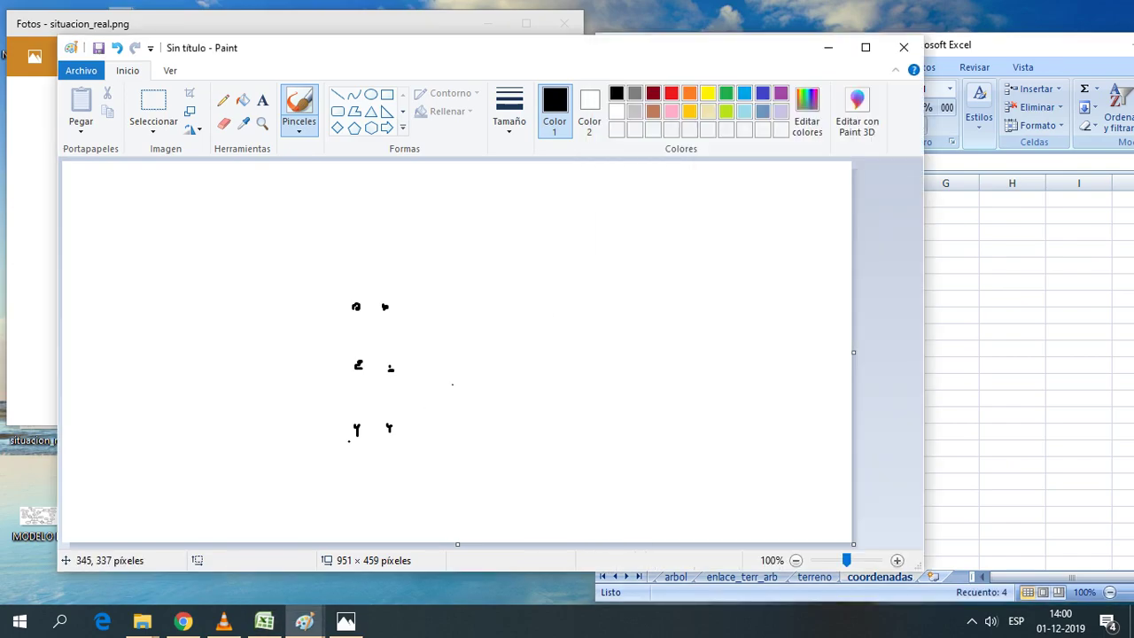
{"action": "key", "text": "ctrl+z"}
{"action": "mouse_move", "coordinate": [356, 430]}
{"action": "left_mouse_down"}
{"action": "mouse_move", "coordinate": [384, 307]}
{"action": "mouse_move", "coordinate": [391, 429]}
{"action": "mouse_move", "coordinate": [367, 425]}
{"action": "left_mouse_up"}
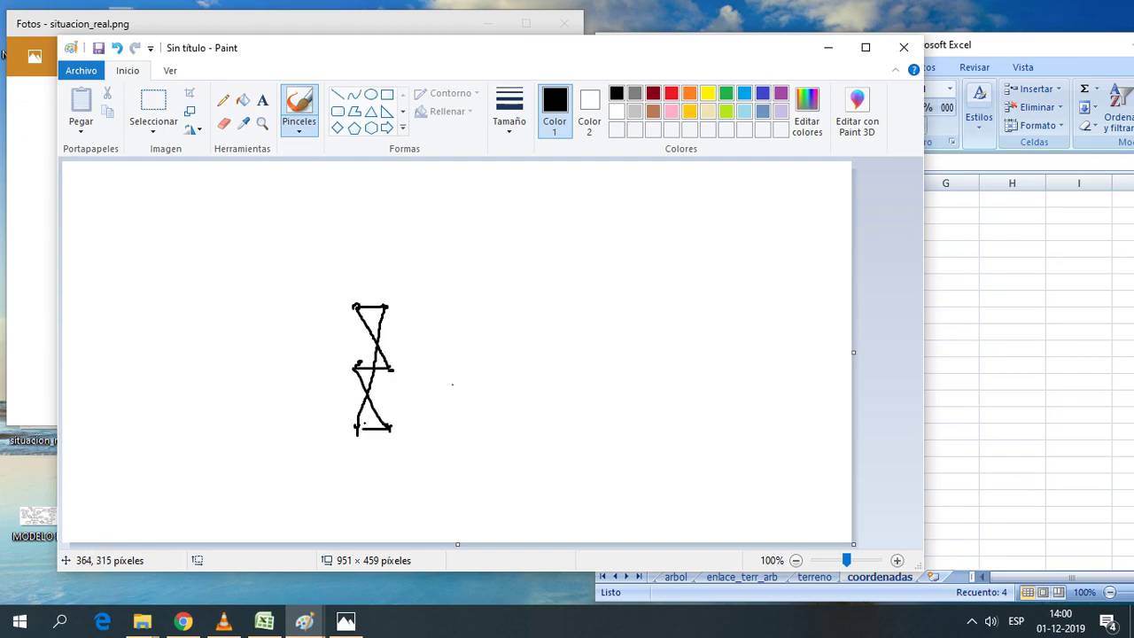
{"action": "left_click", "coordinate": [904, 47]}
{"action": "left_click", "coordinate": [494, 314]}
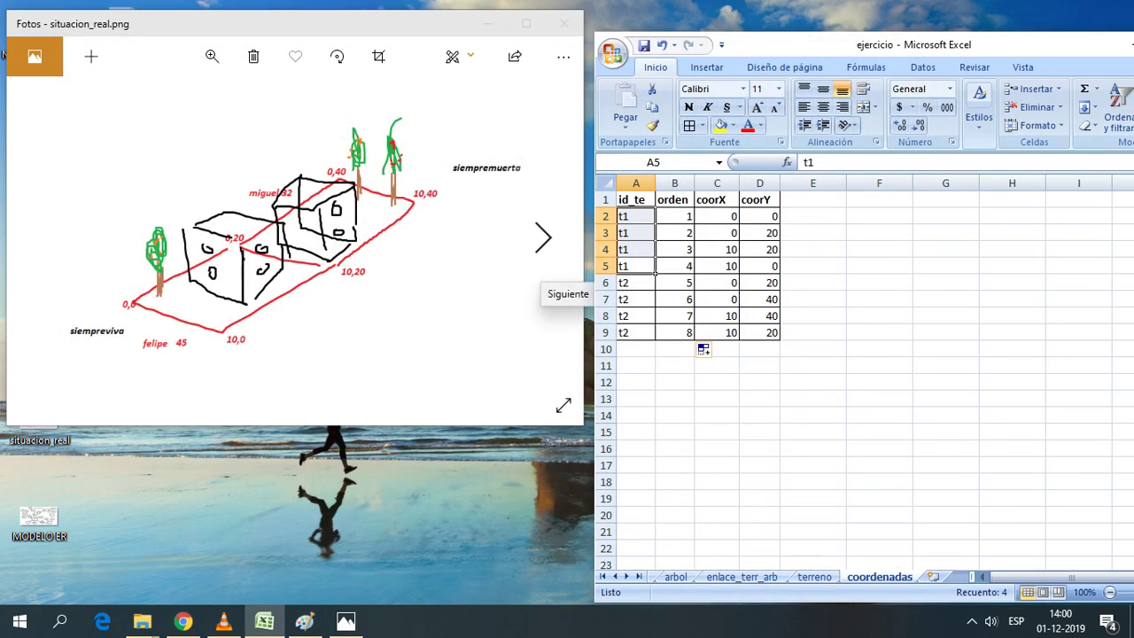
Clear the Excel selection and narrow column D slightly
{"action": "left_click", "coordinate": [946, 266]}
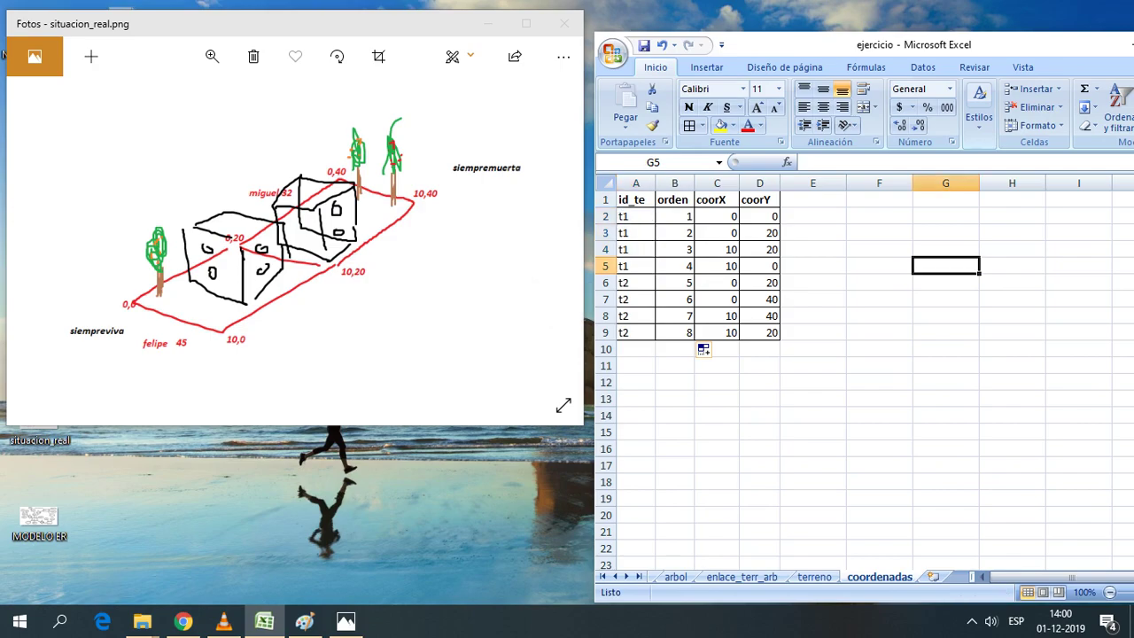
{"action": "left_click", "coordinate": [813, 283]}
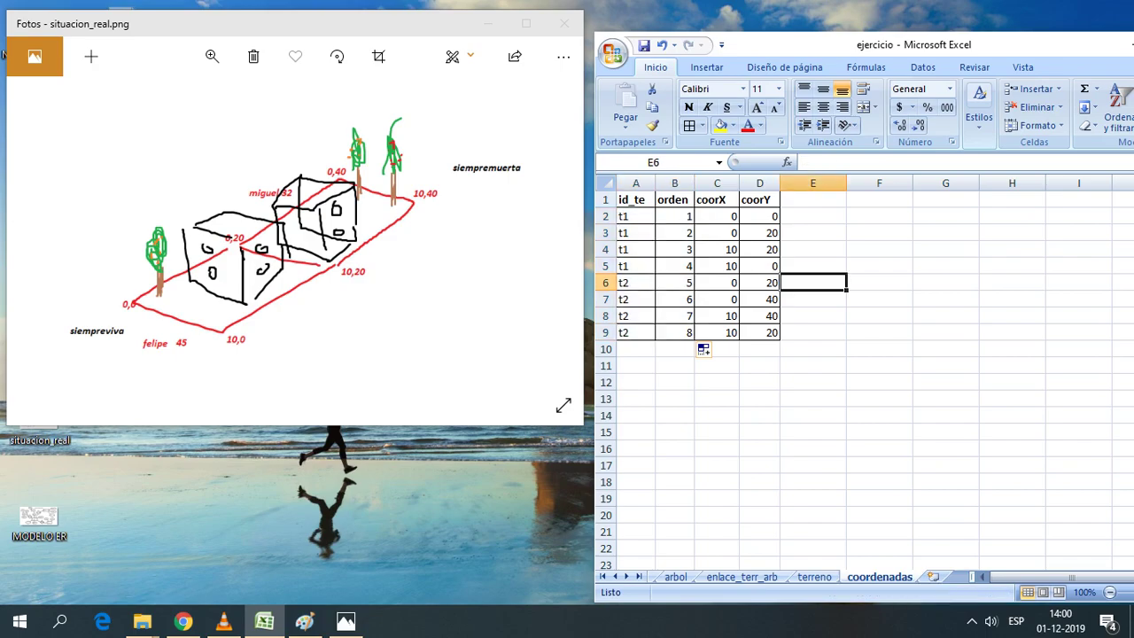
{"action": "left_click_drag", "start_coordinate": [780, 183], "coordinate": [773, 183]}
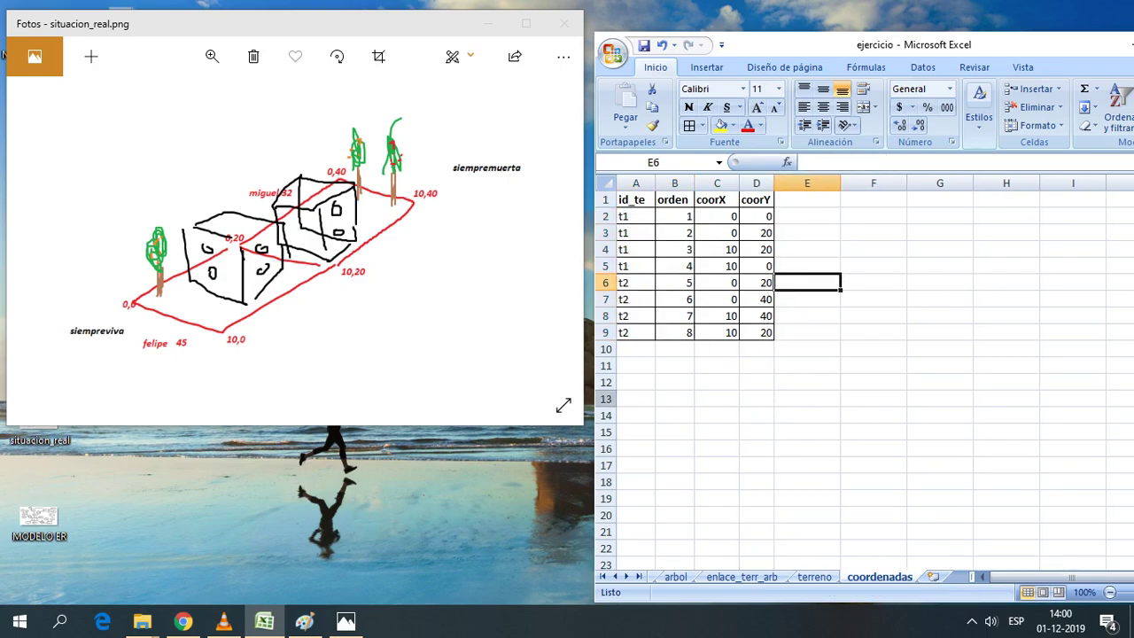
Close the photo viewer and draw green brush ticks beside coordenadas and inside terreno in Paint
{"action": "left_click", "coordinate": [565, 24]}
{"action": "left_click", "coordinate": [305, 621]}
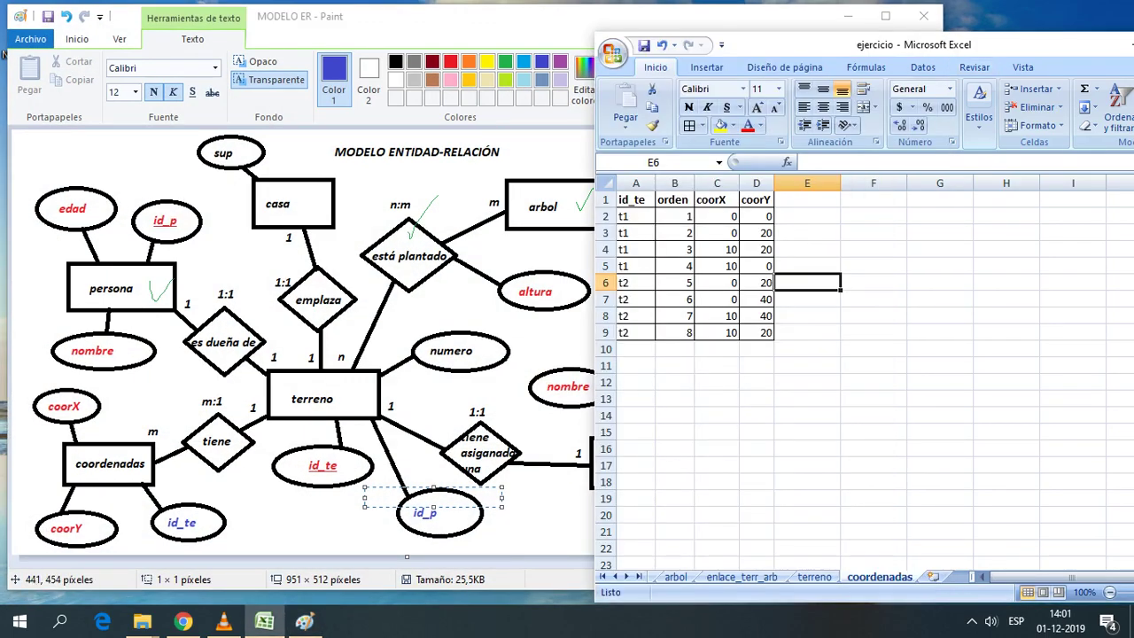
{"action": "left_click", "coordinate": [386, 530]}
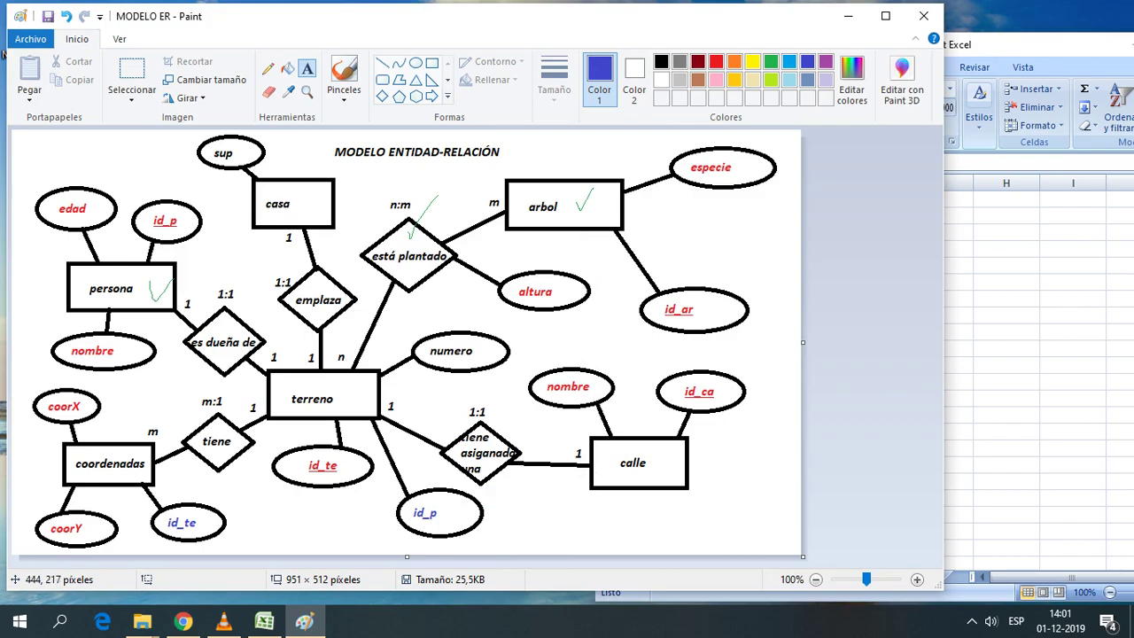
{"action": "left_click", "coordinate": [771, 61]}
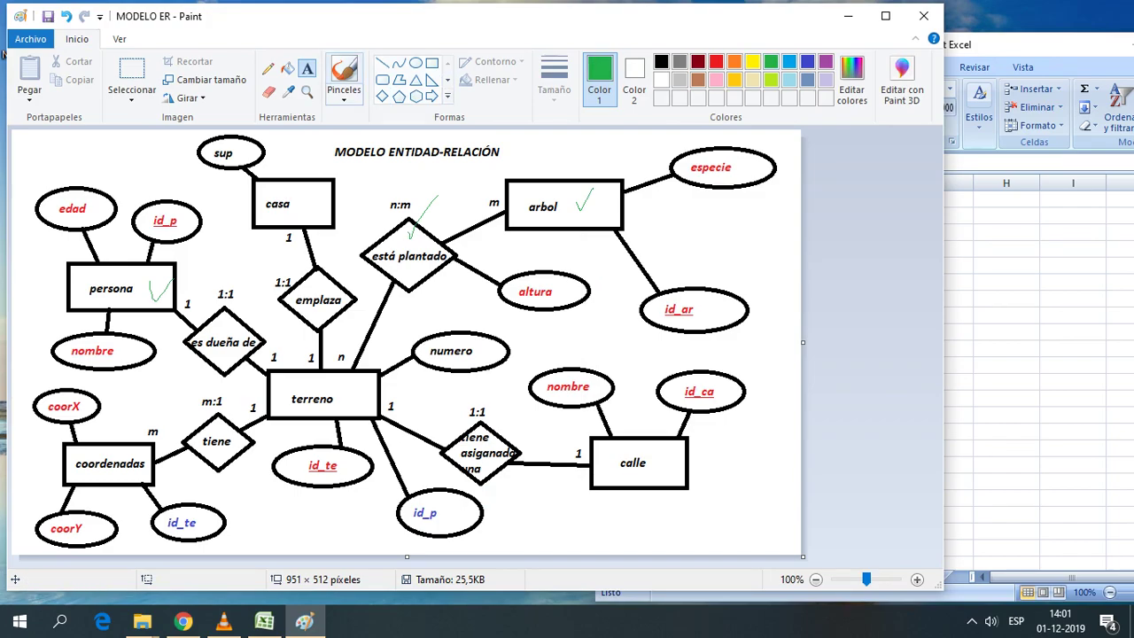
{"action": "left_click", "coordinate": [344, 72]}
{"action": "left_click_drag", "start_coordinate": [126, 450], "coordinate": [145, 426]}
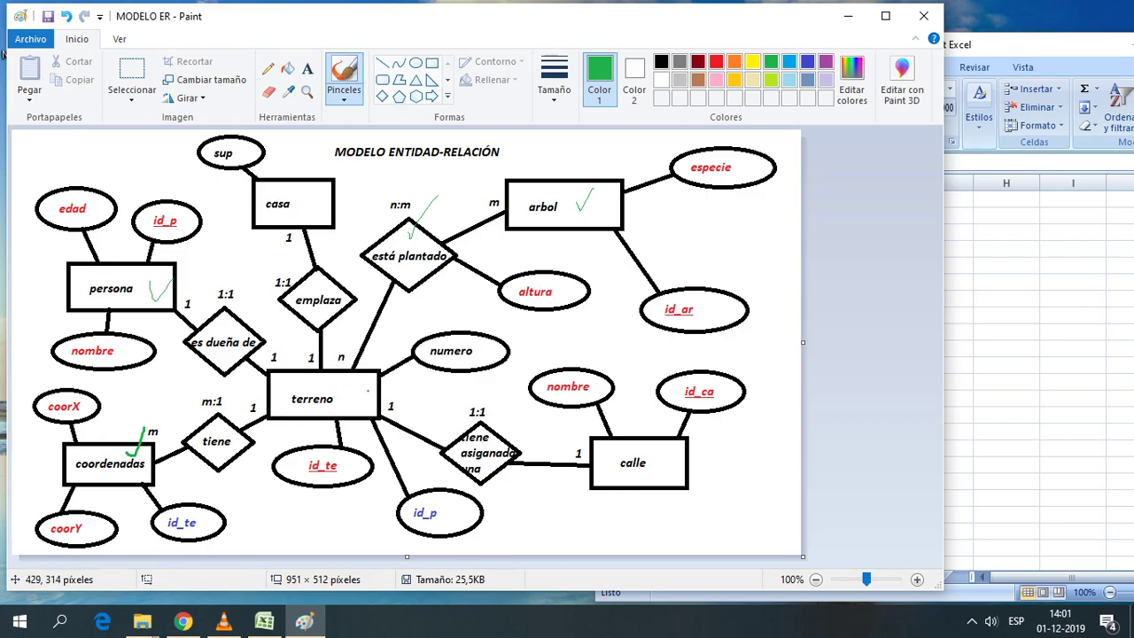
{"action": "left_click_drag", "start_coordinate": [351, 387], "coordinate": [374, 371]}
Insert a new worksheet named calle and go to cell A1
{"action": "key", "text": "alt+Tab"}
{"action": "key", "text": "shift+F11"}
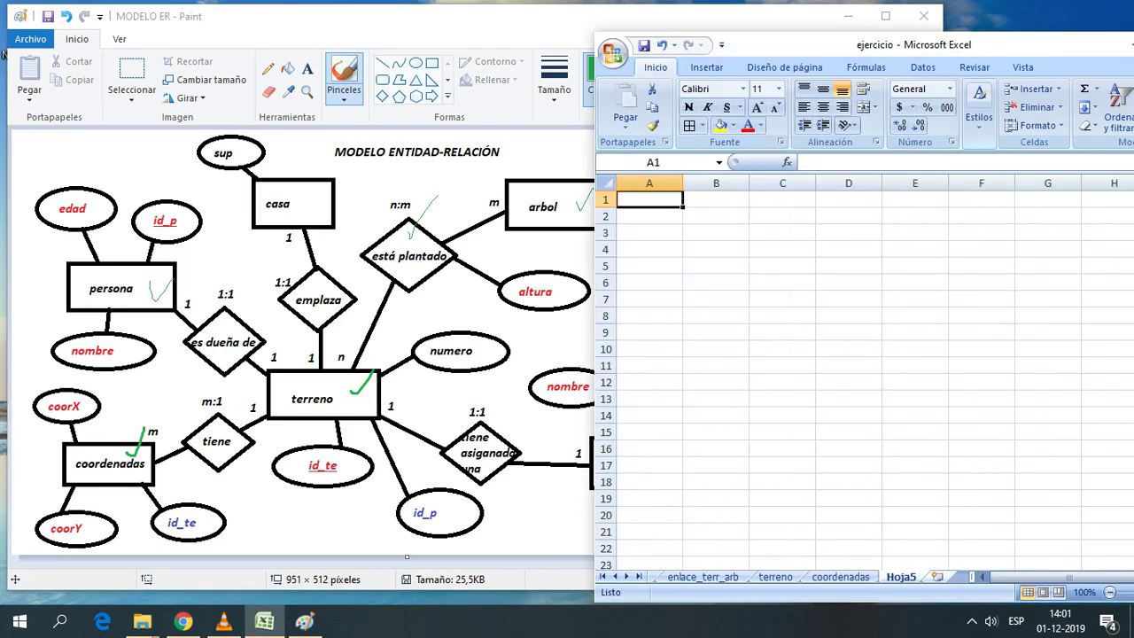
{"action": "type", "text": "calle"}
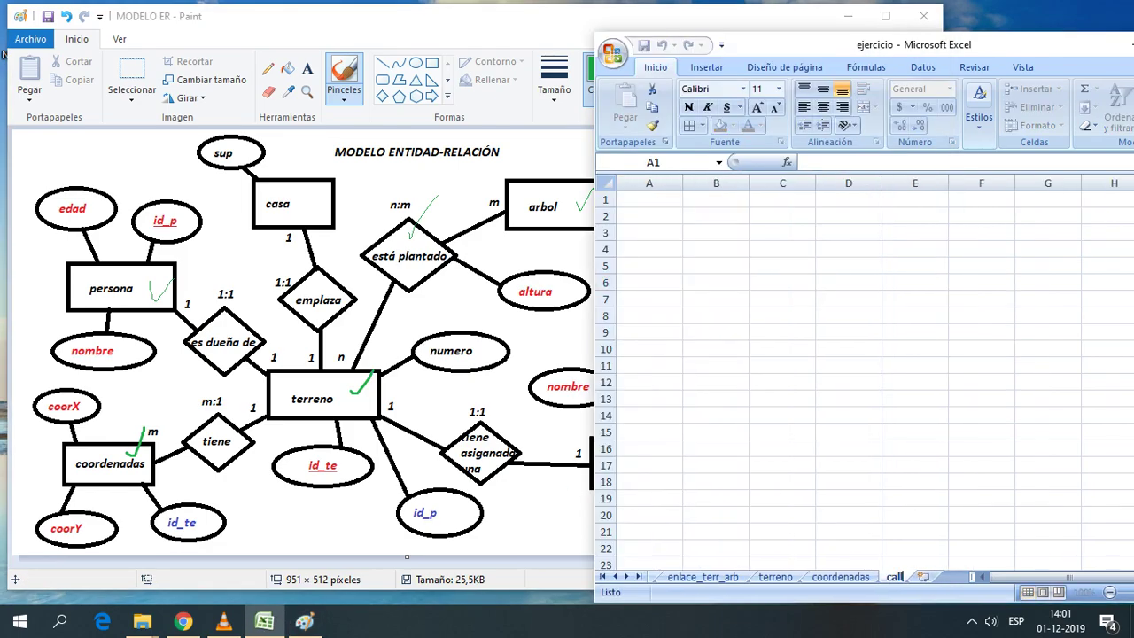
{"action": "left_click", "coordinate": [915, 298]}
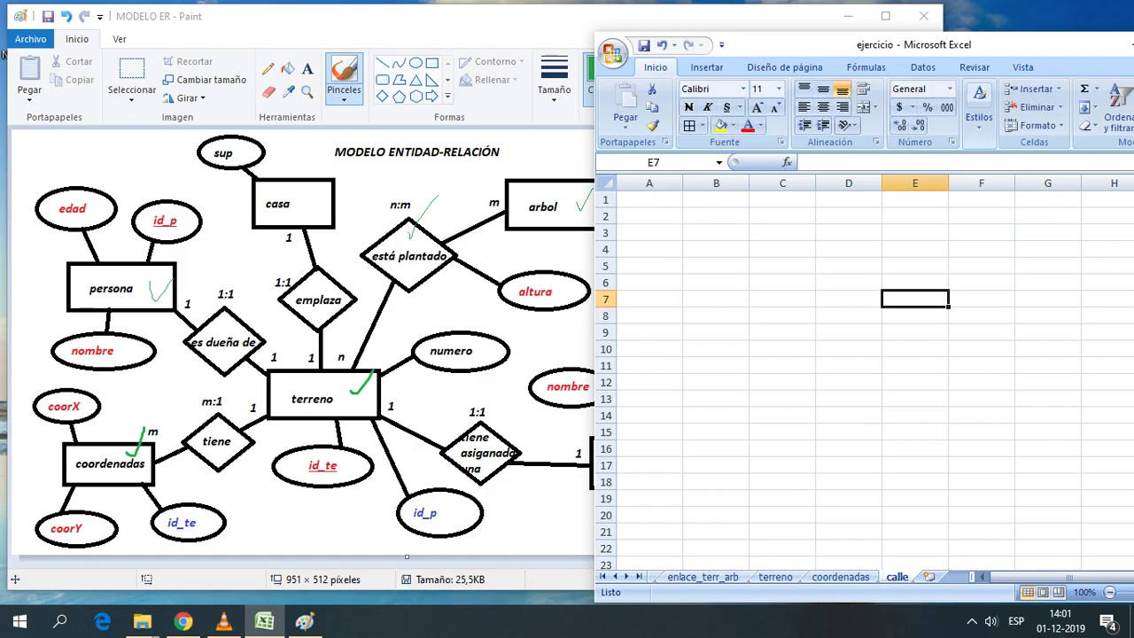
{"action": "key", "text": "ctrl+Page_Up"}
{"action": "key", "text": "ctrl+Page_Up"}
{"action": "key", "text": "ctrl+Page_Up"}
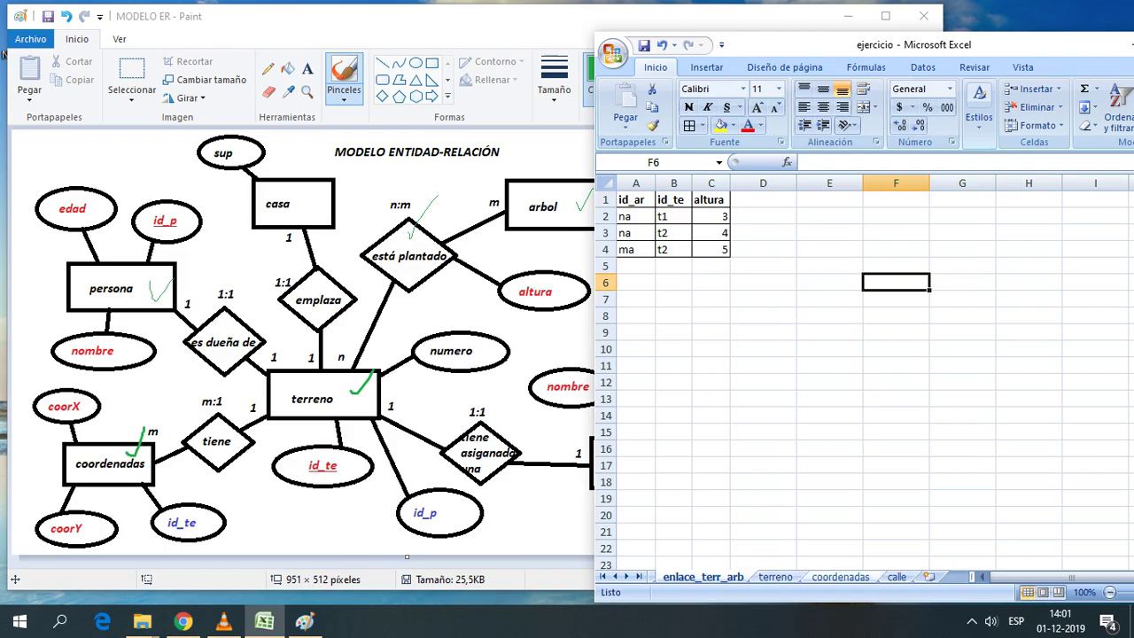
{"action": "key", "text": "ctrl+Page_Down"}
{"action": "key", "text": "ctrl+Page_Down"}
{"action": "key", "text": "ctrl+Page_Down"}
{"action": "key", "text": "ctrl+Home"}
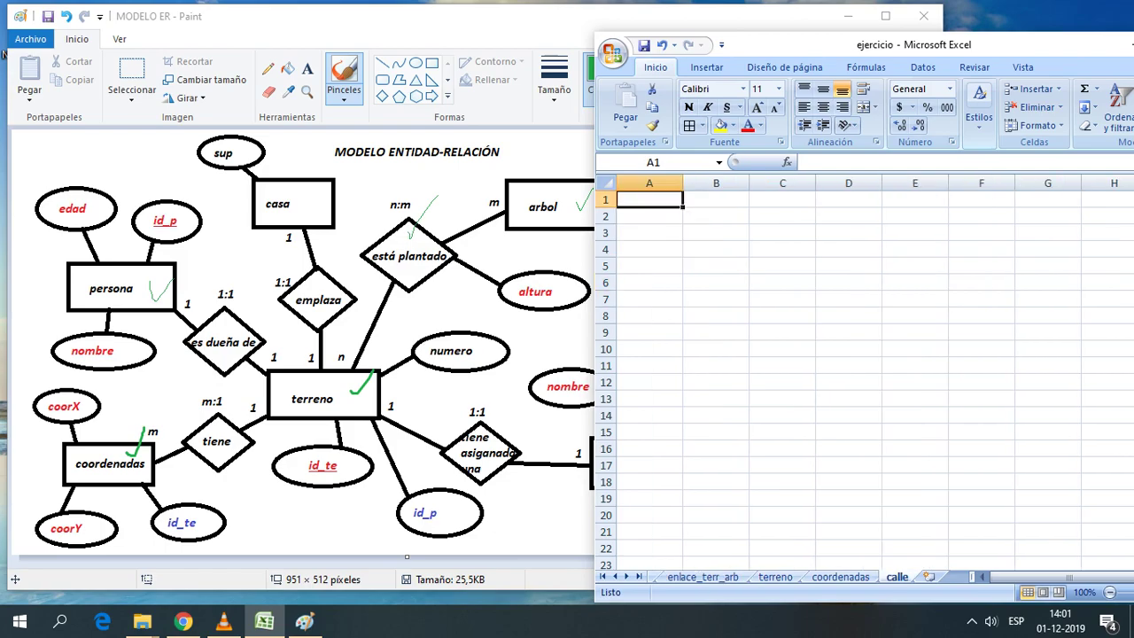
Enter headers id_ca and nombre, and apply borders to A1:B3
{"action": "type", "text": "id"}
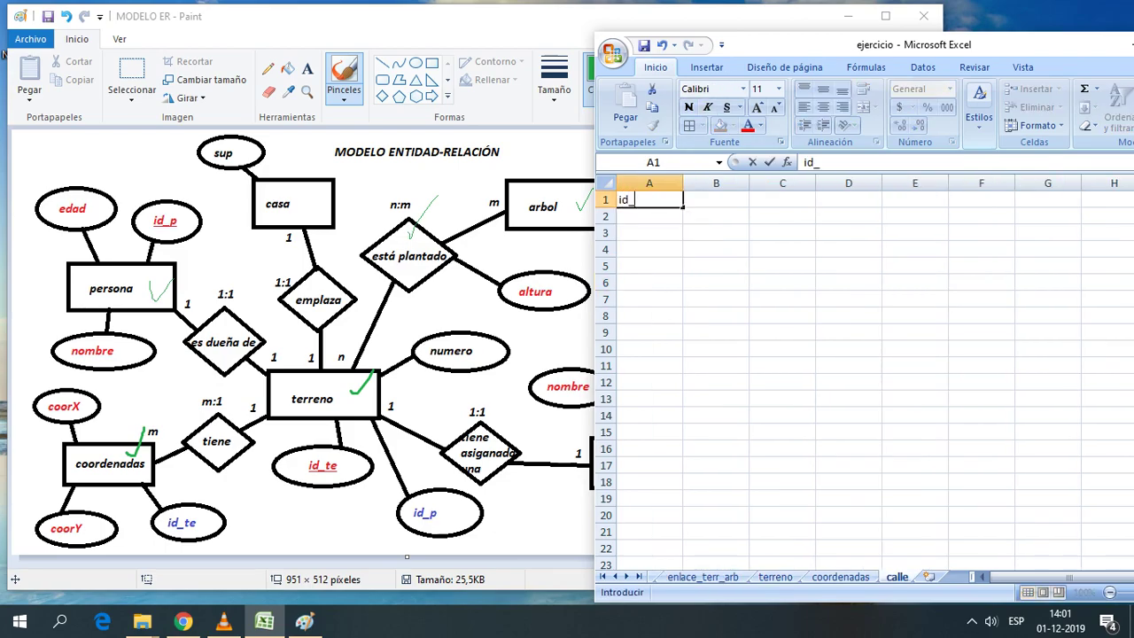
{"action": "type", "text": "_ca"}
{"action": "key", "text": "Down"}
{"action": "key", "text": "Down"}
{"action": "key", "text": "Right"}
{"action": "key", "text": "Right"}
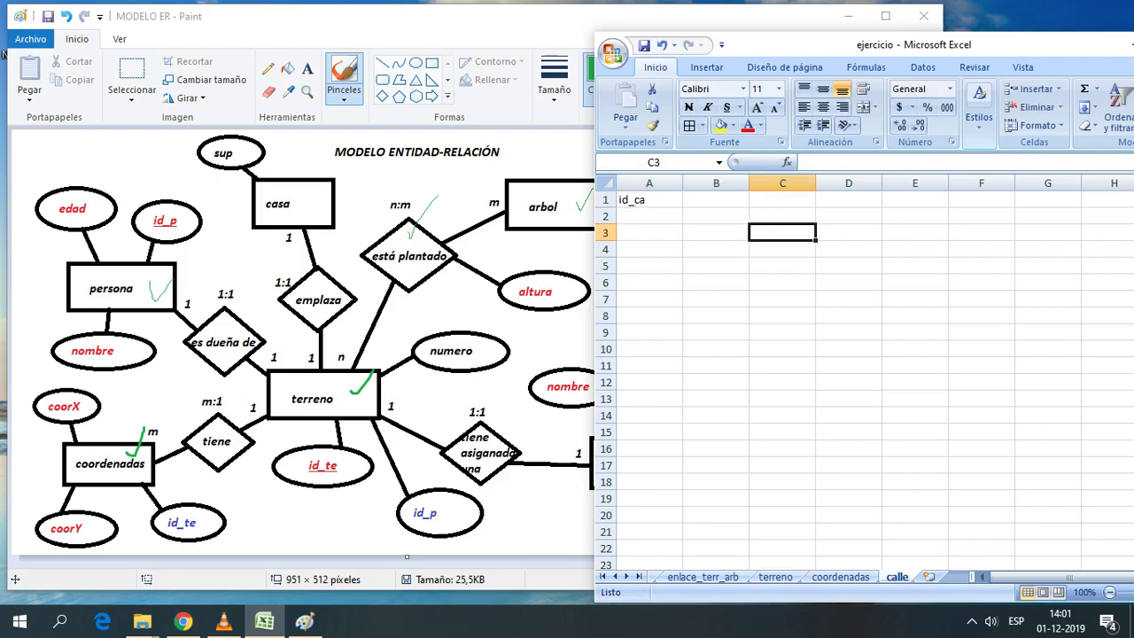
{"action": "key", "text": "Up"}
{"action": "key", "text": "Up"}
{"action": "key", "text": "Left"}
{"action": "mouse_move", "coordinate": [798, 45]}
{"action": "left_mouse_down"}
{"action": "mouse_move", "coordinate": [971, 45]}
{"action": "mouse_move", "coordinate": [744, 44]}
{"action": "left_mouse_up"}
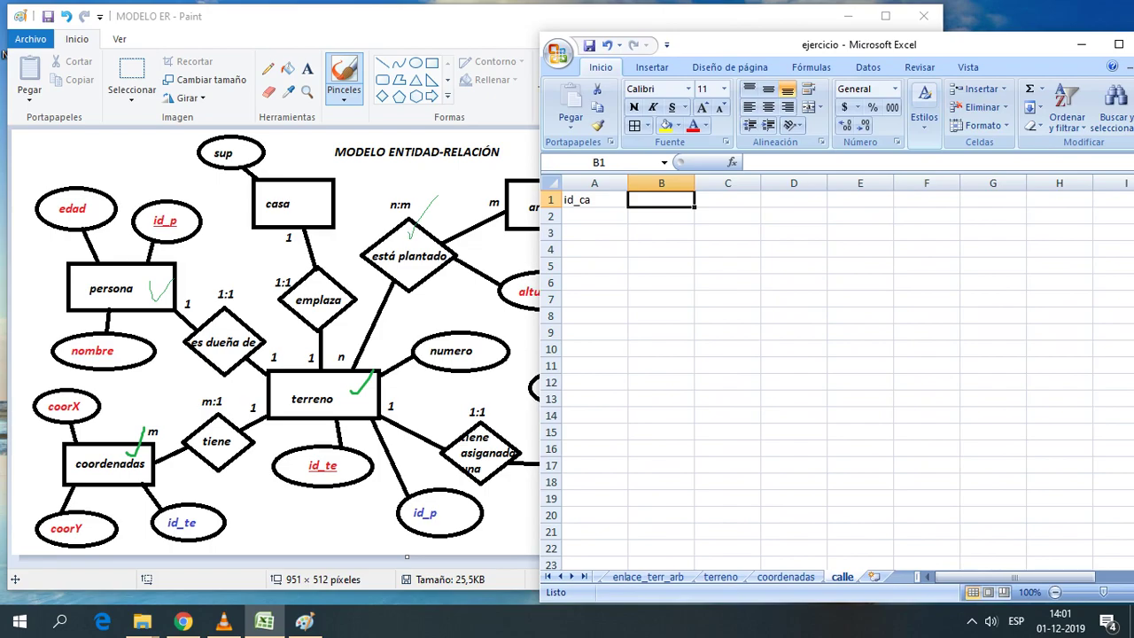
{"action": "type", "text": "nombre"}
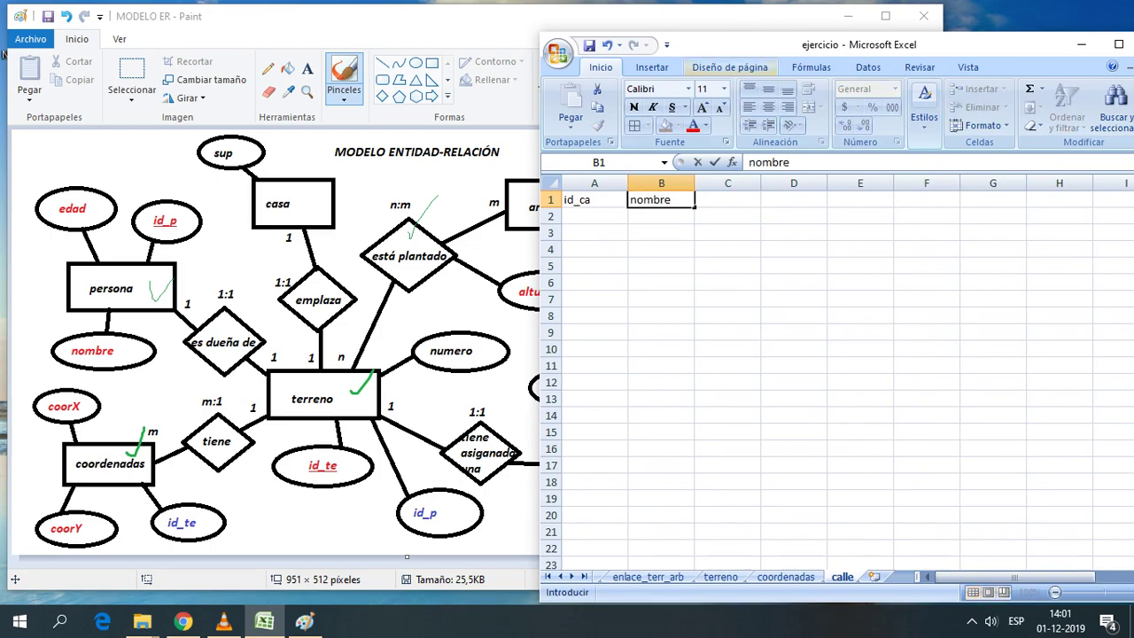
{"action": "left_click", "coordinate": [661, 249]}
{"action": "mouse_move", "coordinate": [661, 200]}
{"action": "left_mouse_down"}
{"action": "mouse_move", "coordinate": [595, 199]}
{"action": "mouse_move", "coordinate": [661, 200]}
{"action": "left_mouse_up"}
{"action": "key", "text": "ctrl+n"}
{"action": "key", "text": "ctrl+z"}
{"action": "left_click", "coordinate": [662, 332]}
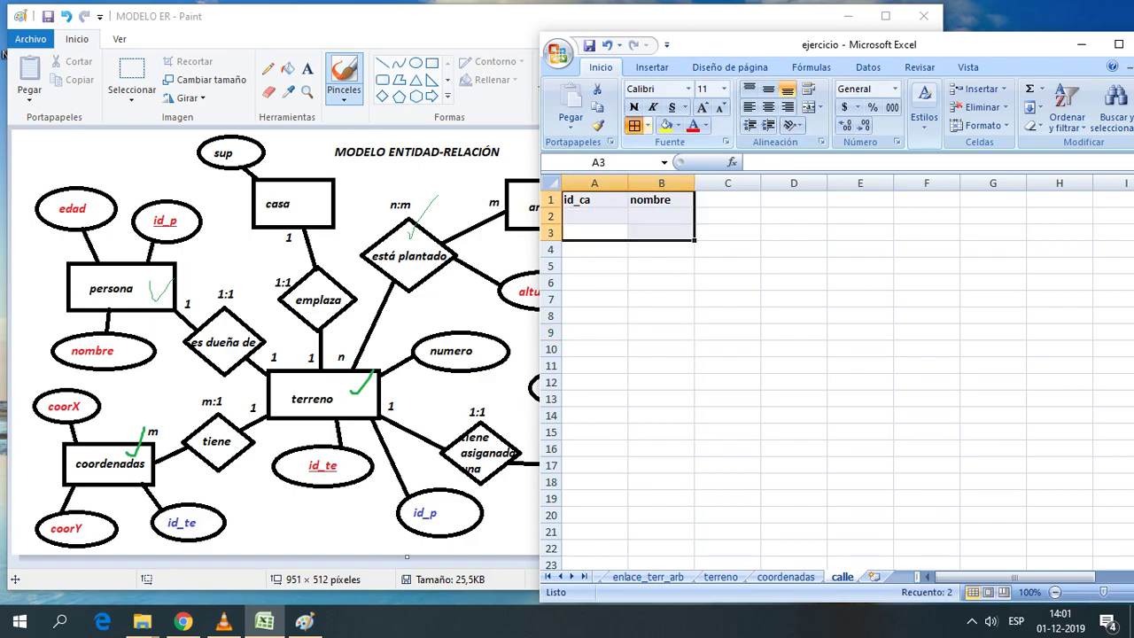
{"action": "left_click", "coordinate": [728, 349]}
Enter the street ids c1 and c2 in A2:A3
{"action": "left_click", "coordinate": [595, 216]}
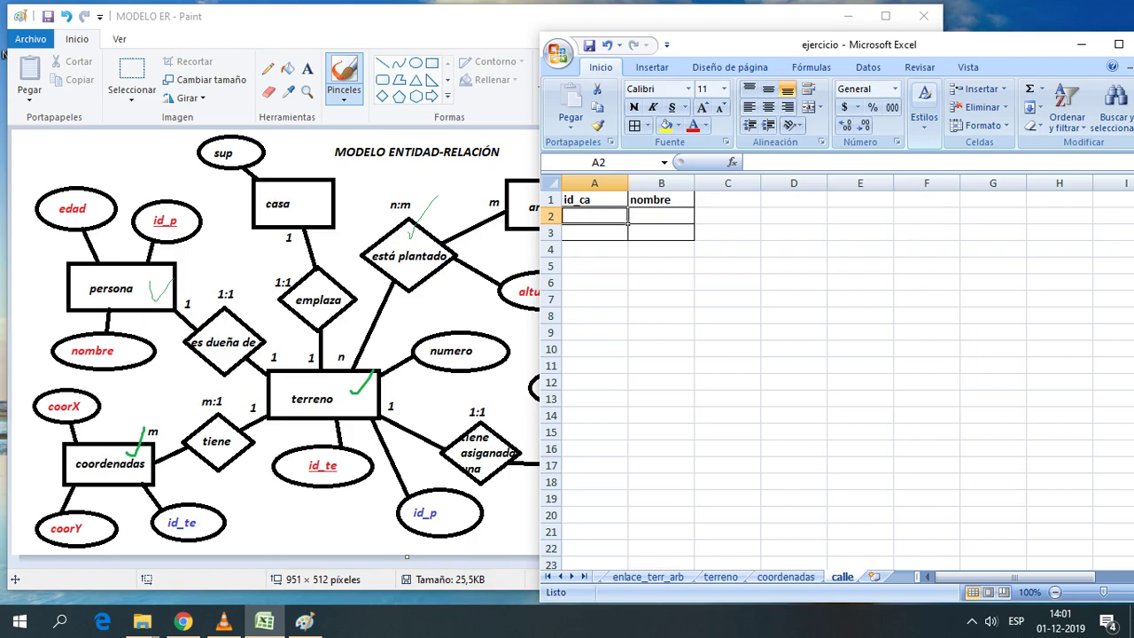
{"action": "type", "text": "c1"}
{"action": "key", "text": "Return"}
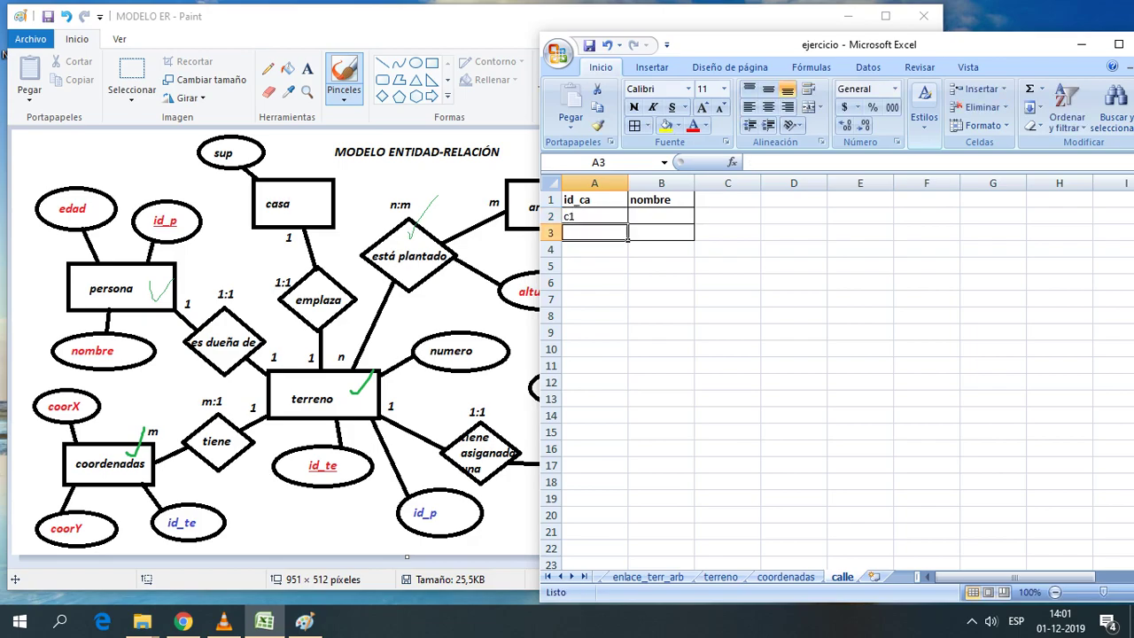
{"action": "type", "text": "c2"}
{"action": "left_click", "coordinate": [727, 349]}
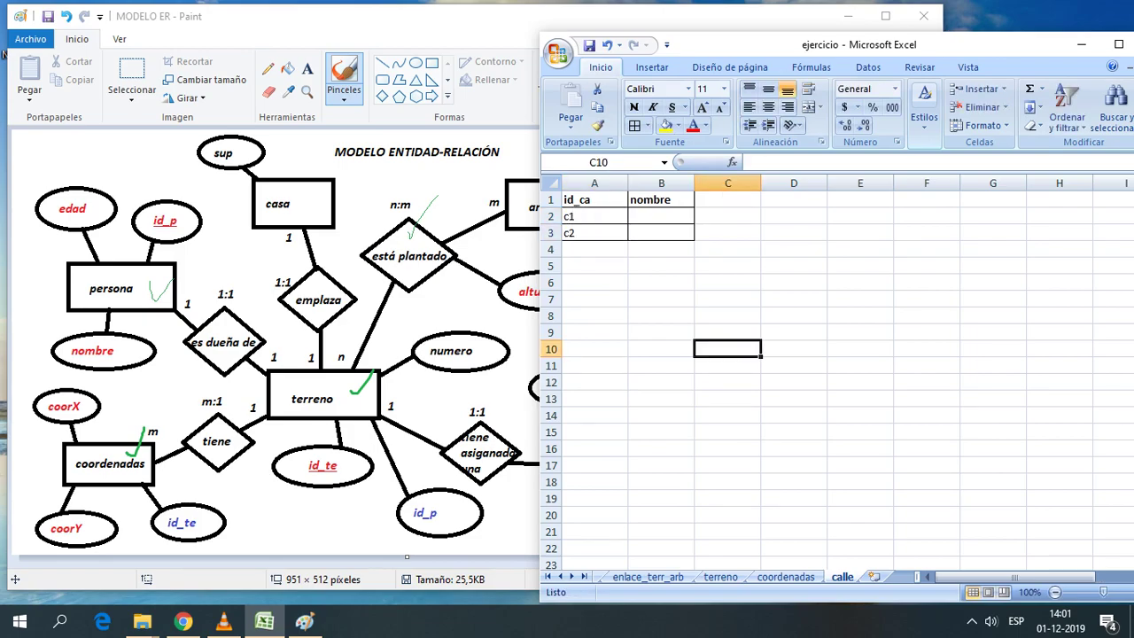
Enter the street names siempreviva and siempremuerta in B2:B3
{"action": "left_click", "coordinate": [661, 216]}
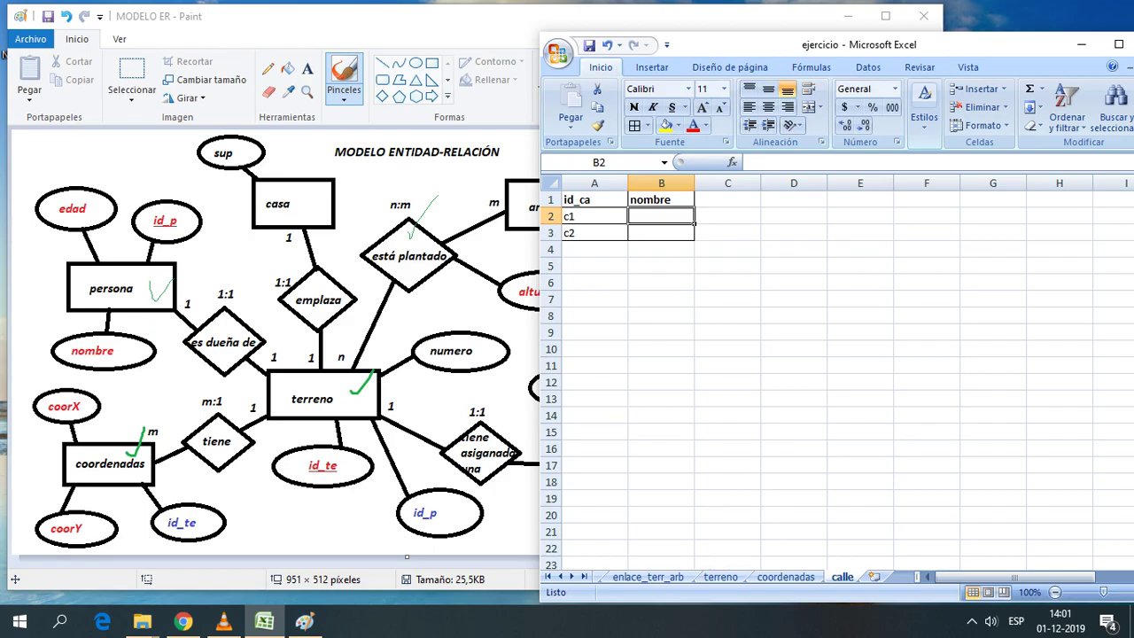
{"action": "type", "text": "s"}
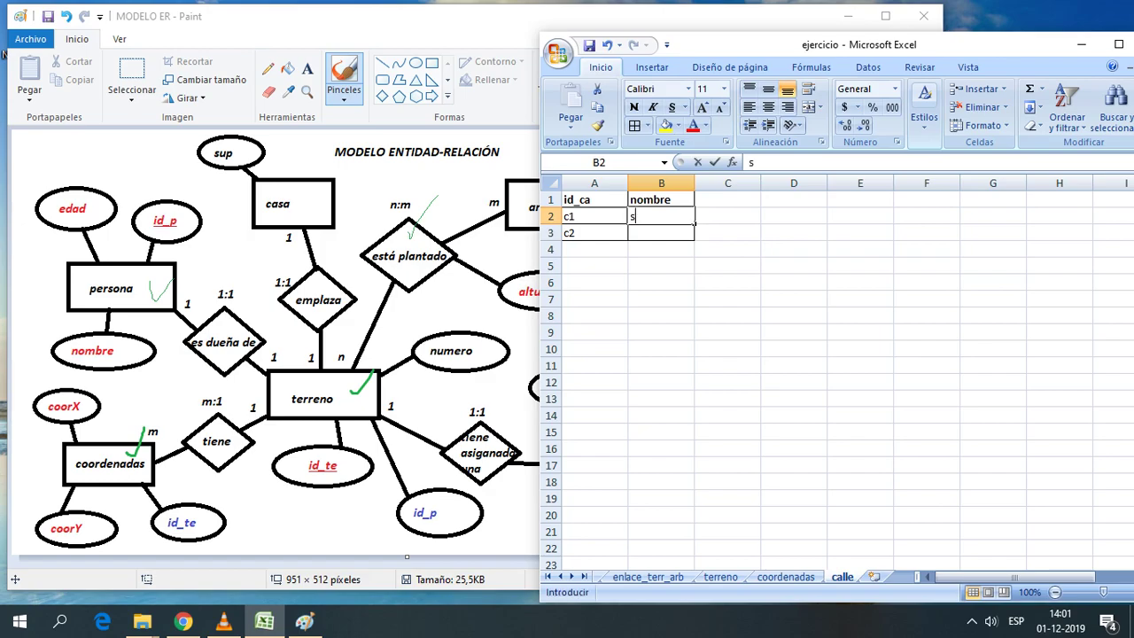
{"action": "type", "text": "ime"}
{"action": "key", "text": "BackSpace"}
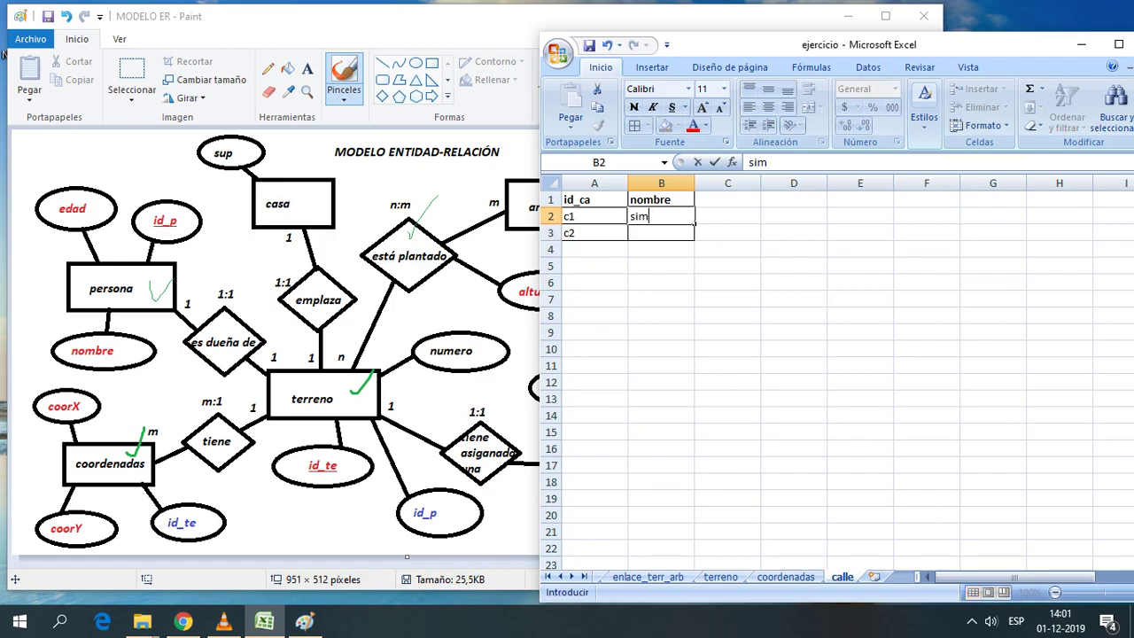
{"action": "key", "text": "BackSpace"}
{"action": "type", "text": "emprev"}
{"action": "type", "text": "iva"}
{"action": "key", "text": "Return"}
{"action": "type", "text": "si"}
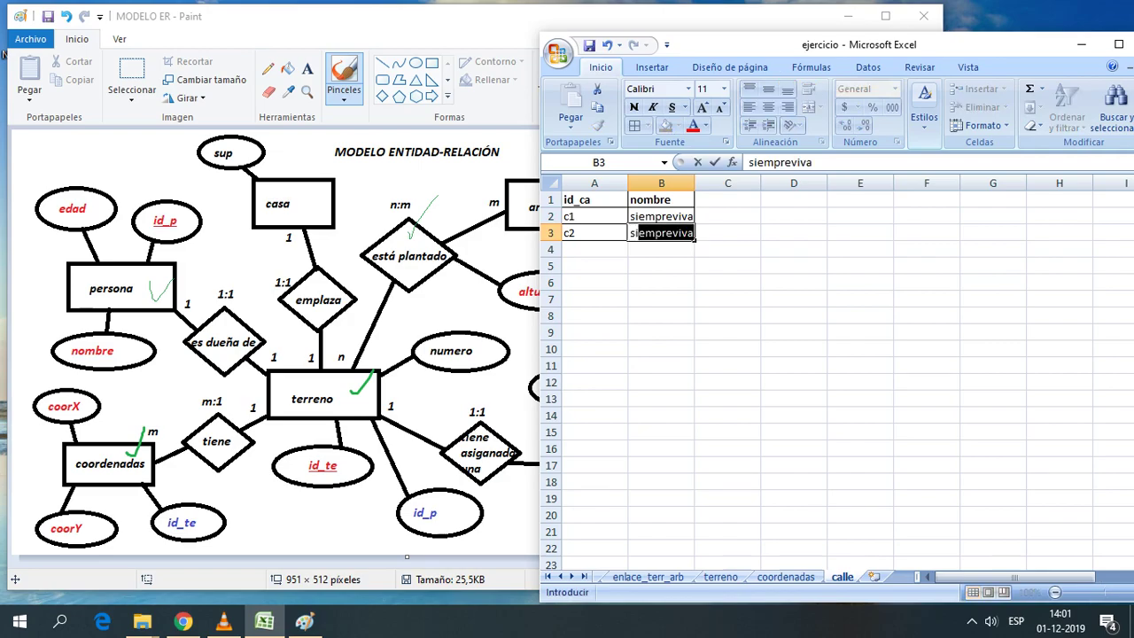
{"action": "type", "text": "empremue"}
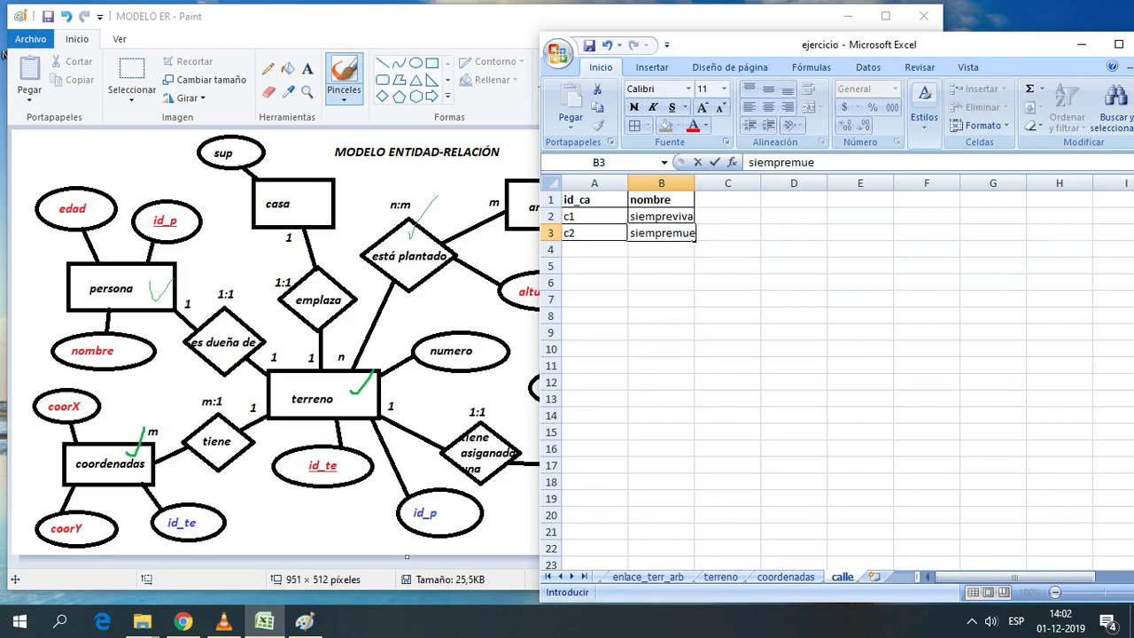
{"action": "type", "text": "rta"}
{"action": "left_click", "coordinate": [795, 332]}
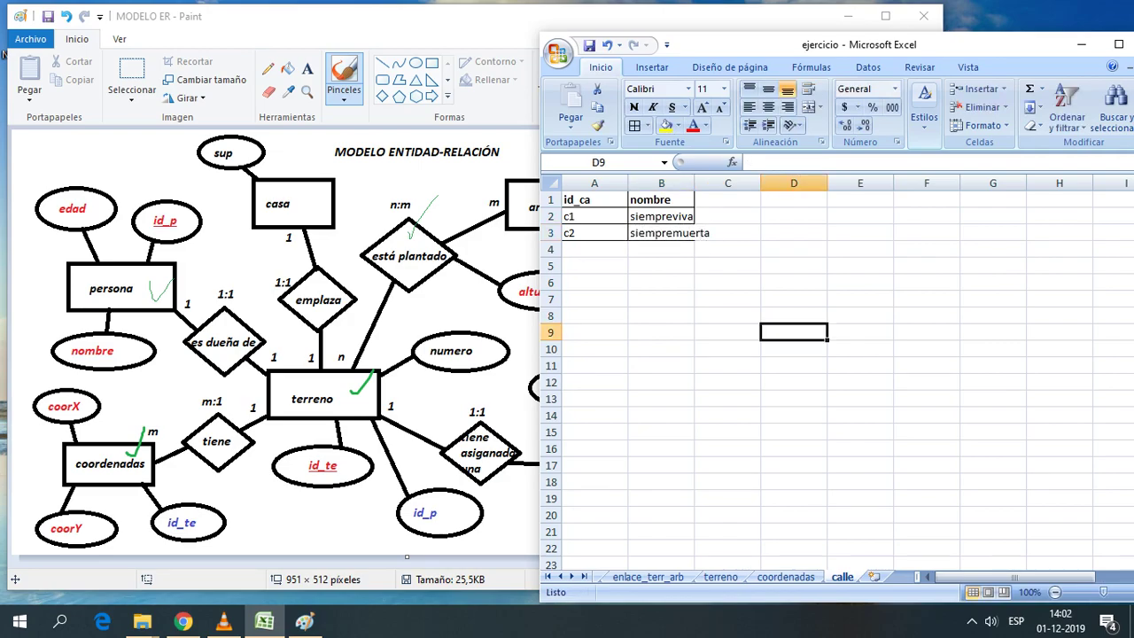
Widen column B and narrow column A to fit their contents
{"action": "left_click_drag", "start_coordinate": [695, 182], "coordinate": [716, 182]}
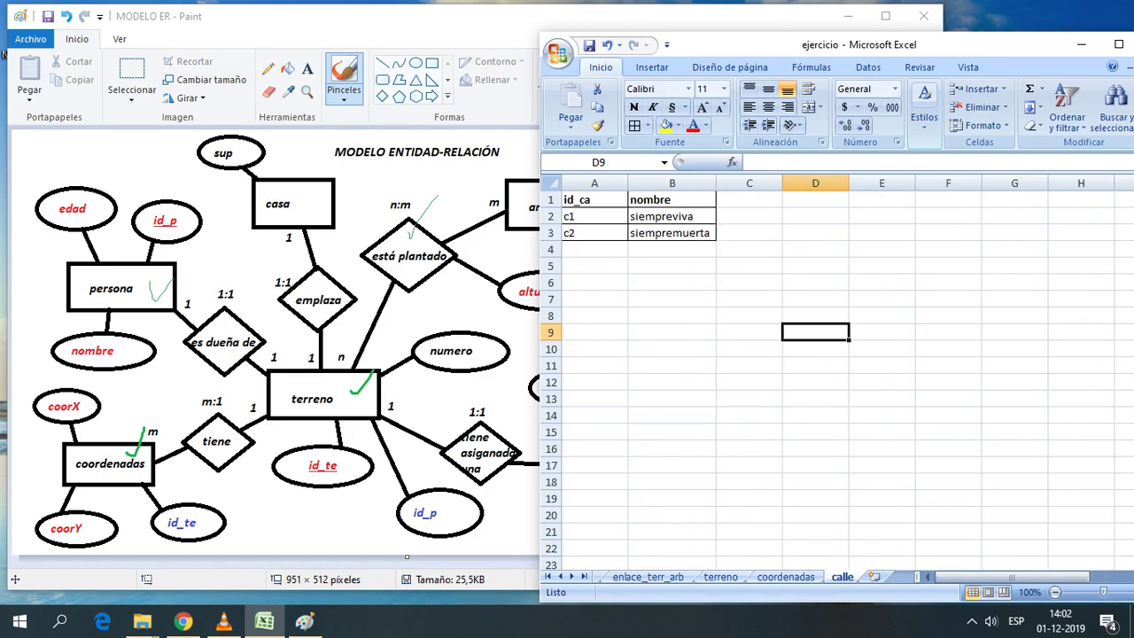
{"action": "left_click_drag", "start_coordinate": [627, 182], "coordinate": [600, 182]}
{"action": "left_click", "coordinate": [721, 200]}
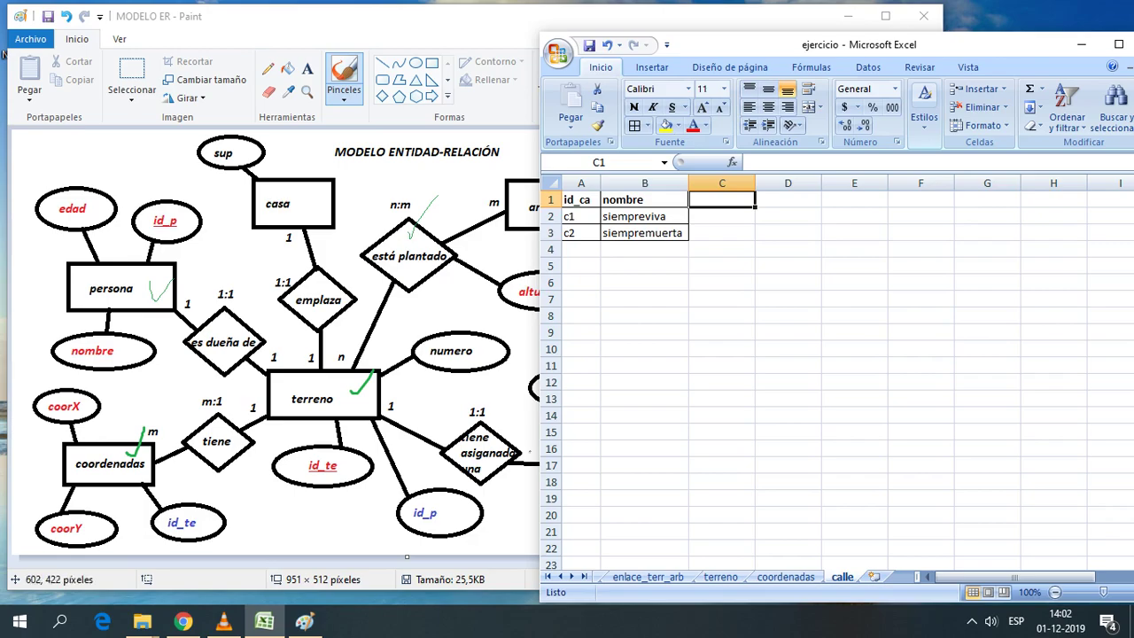
{"action": "left_click", "coordinate": [5, 54]}
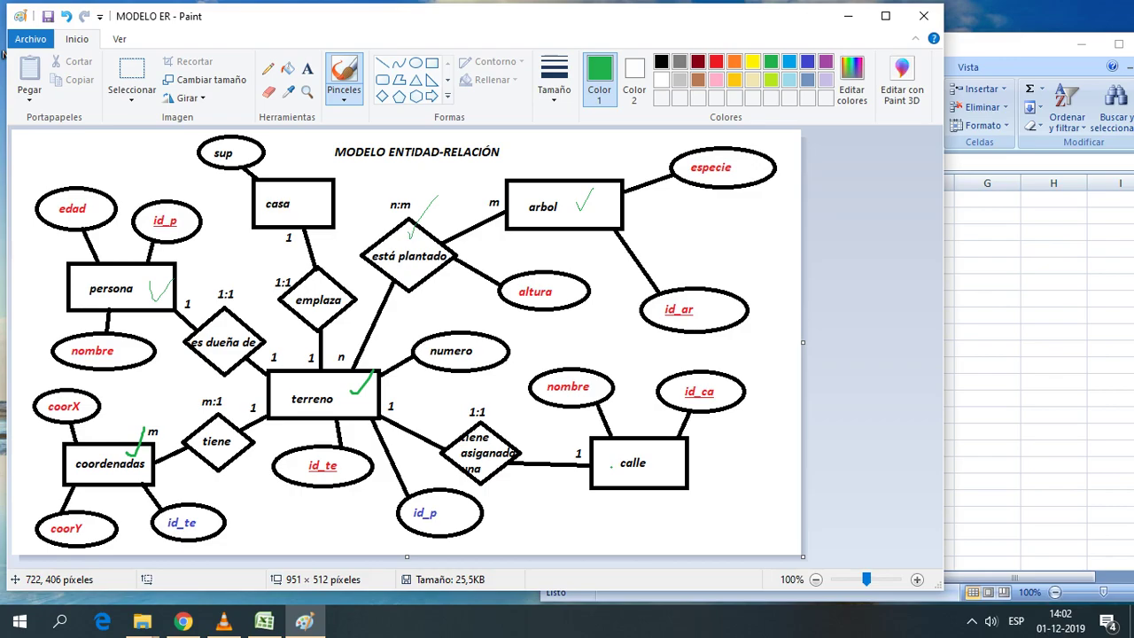
{"action": "key", "text": "alt+Tab"}
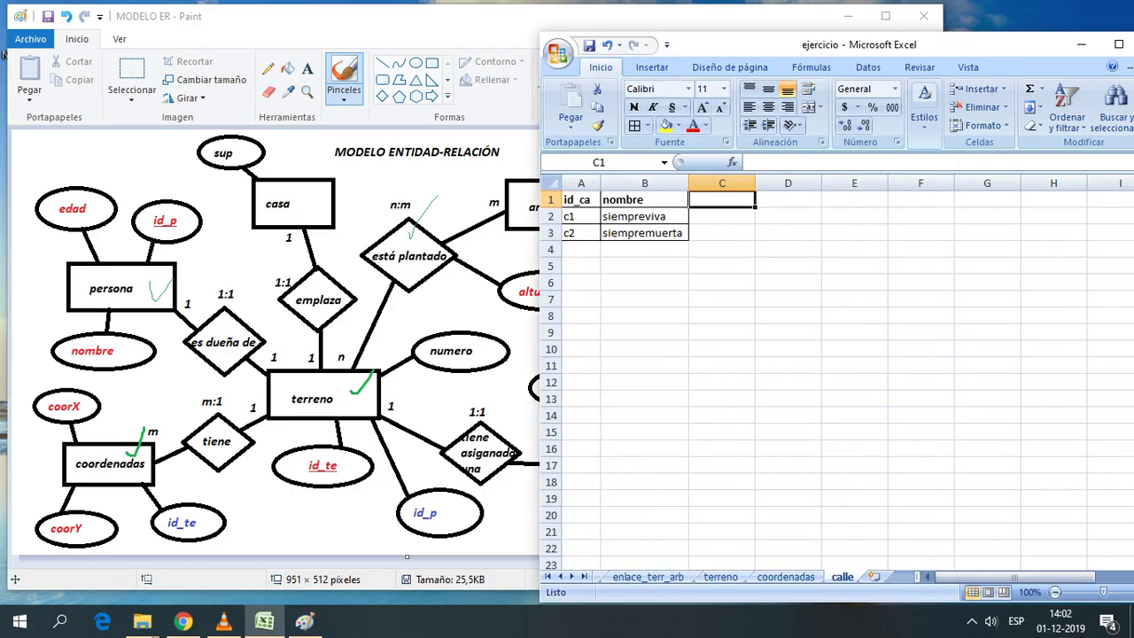
{"action": "key", "text": "super+Right"}
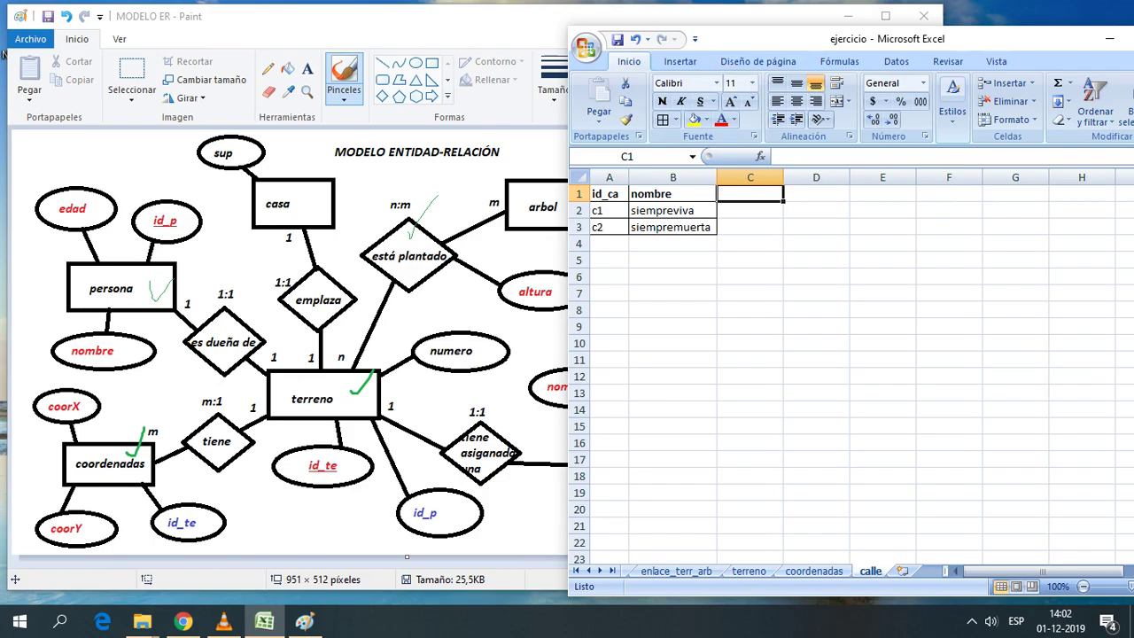
{"action": "mouse_move", "coordinate": [762, 39]}
{"action": "left_mouse_down"}
{"action": "mouse_move", "coordinate": [803, 49]}
{"action": "mouse_move", "coordinate": [778, 39]}
{"action": "left_mouse_up"}
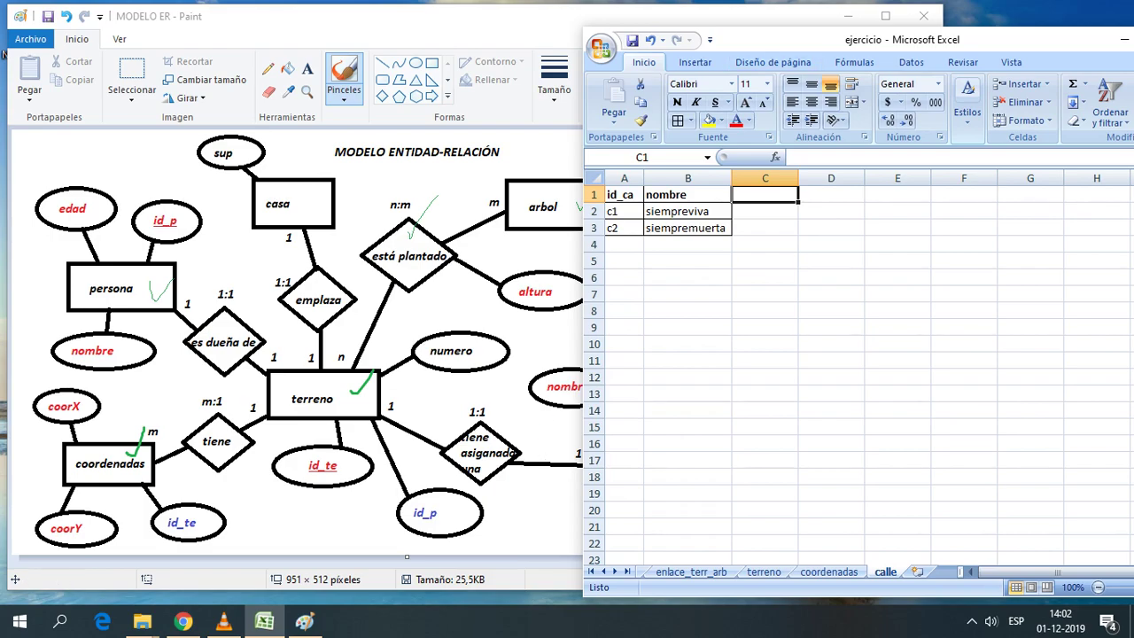
{"action": "left_click", "coordinate": [764, 377]}
{"action": "left_click", "coordinate": [765, 194]}
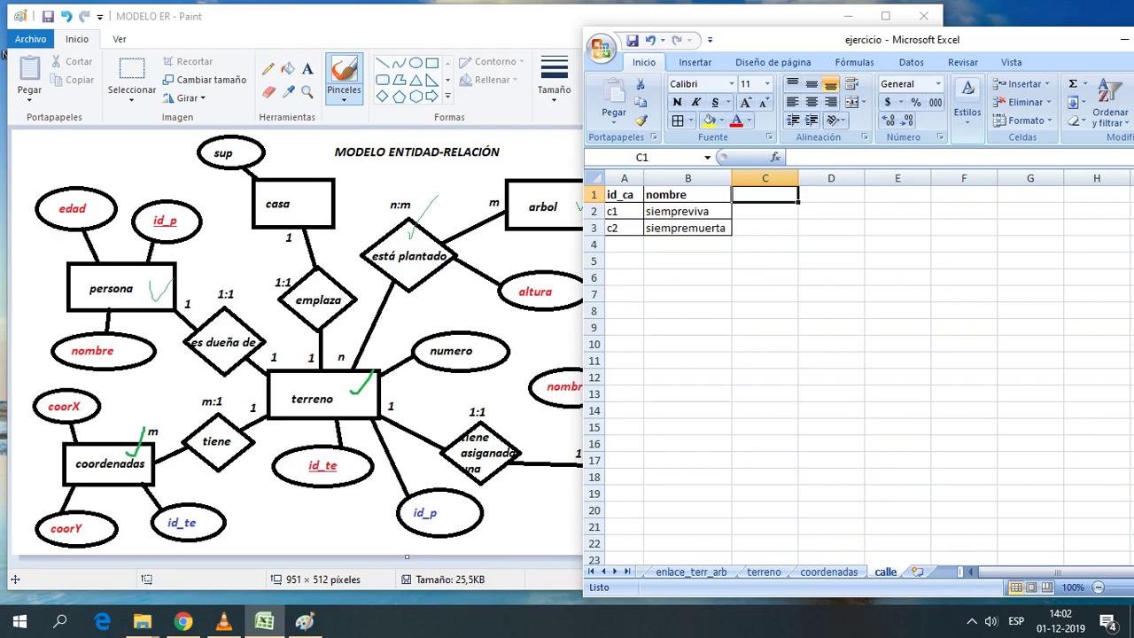
Enter the id_te header in C1 of calle after checking the terreno sheet's columns
{"action": "type", "text": "i"}
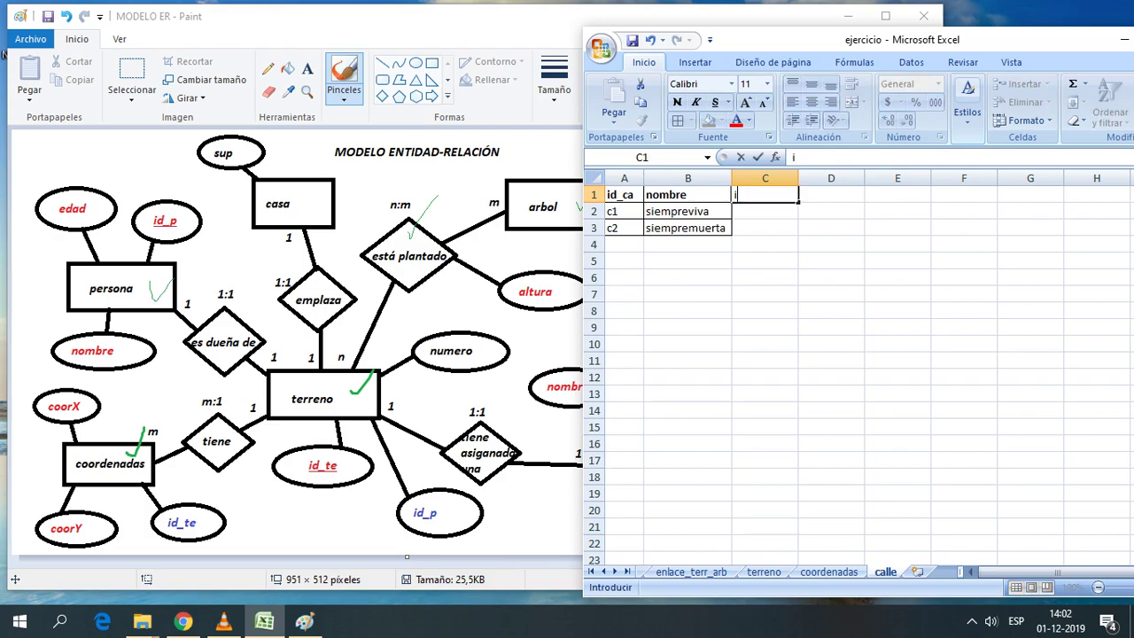
{"action": "type", "text": "d_te"}
{"action": "left_click", "coordinate": [831, 261]}
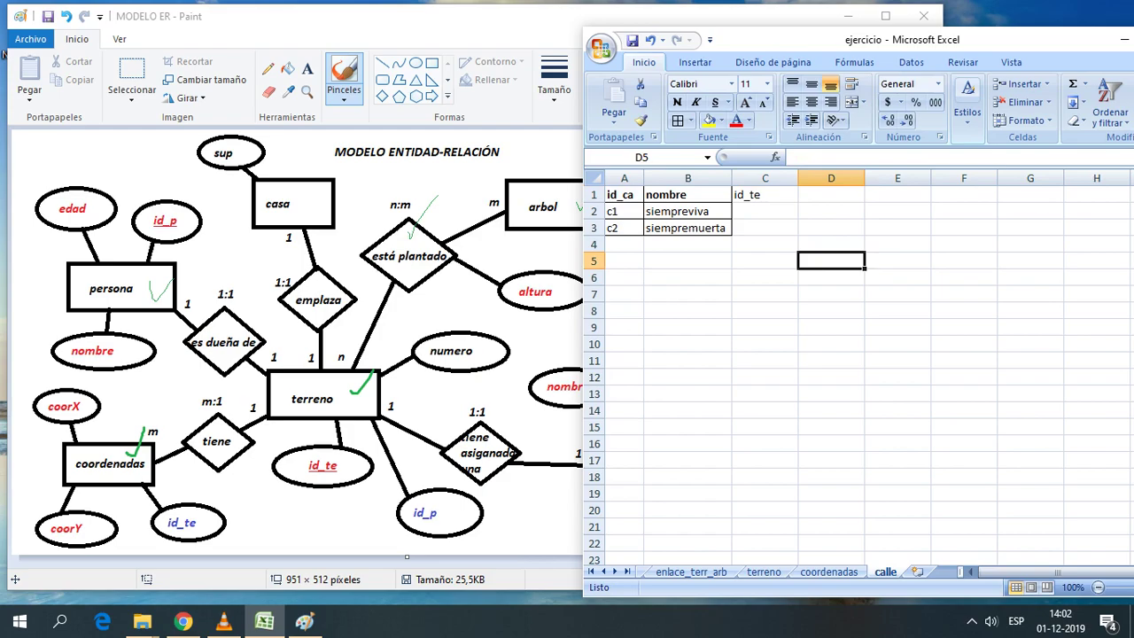
{"action": "left_click", "coordinate": [765, 194]}
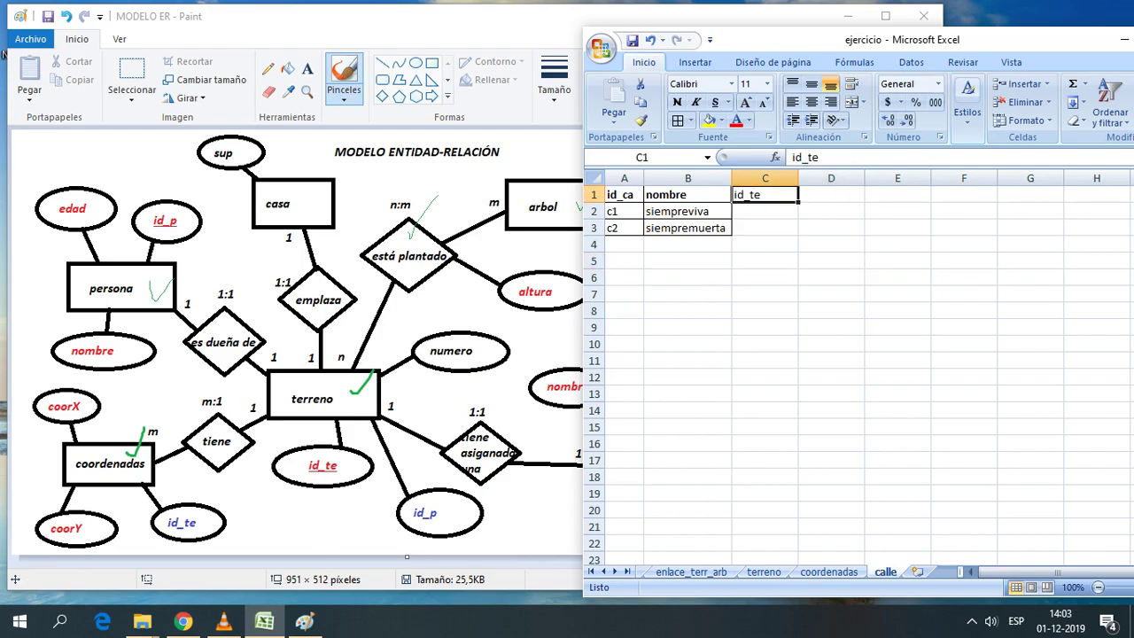
{"action": "key", "text": "ctrl+Page_Up"}
{"action": "key", "text": "ctrl+Page_Up"}
{"action": "key", "text": "ctrl+Up"}
{"action": "key", "text": "Left"}
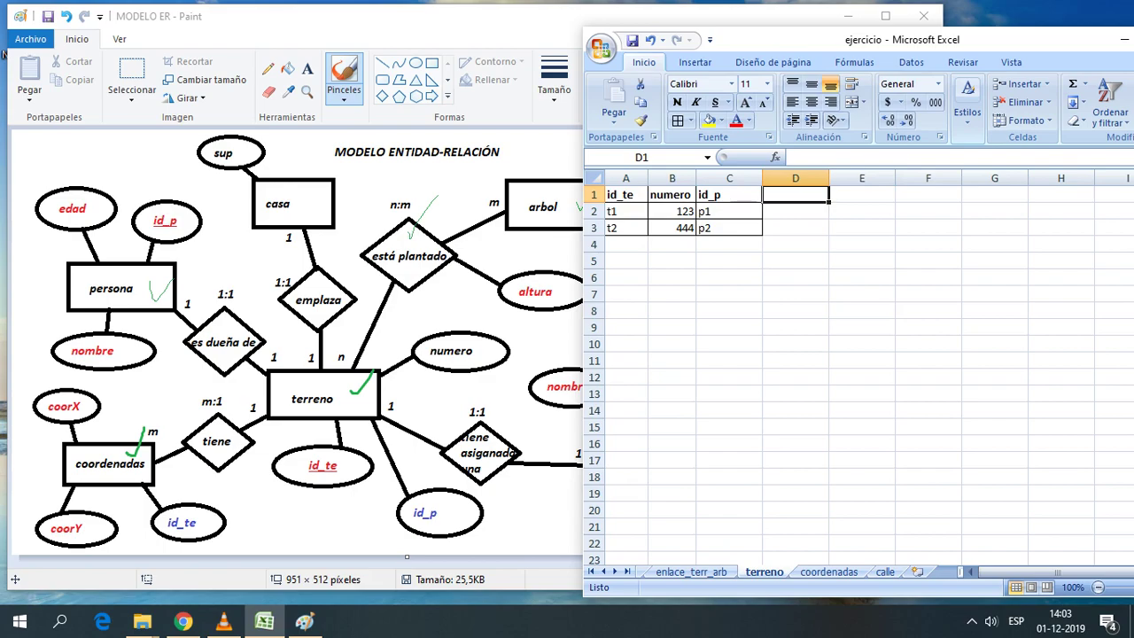
{"action": "key", "text": "ctrl+Page_Down"}
{"action": "key", "text": "ctrl+Page_Down"}
{"action": "key", "text": "Down"}
{"action": "key", "text": "Down"}
{"action": "key", "text": "Down"}
{"action": "key", "text": "ctrl+Up"}
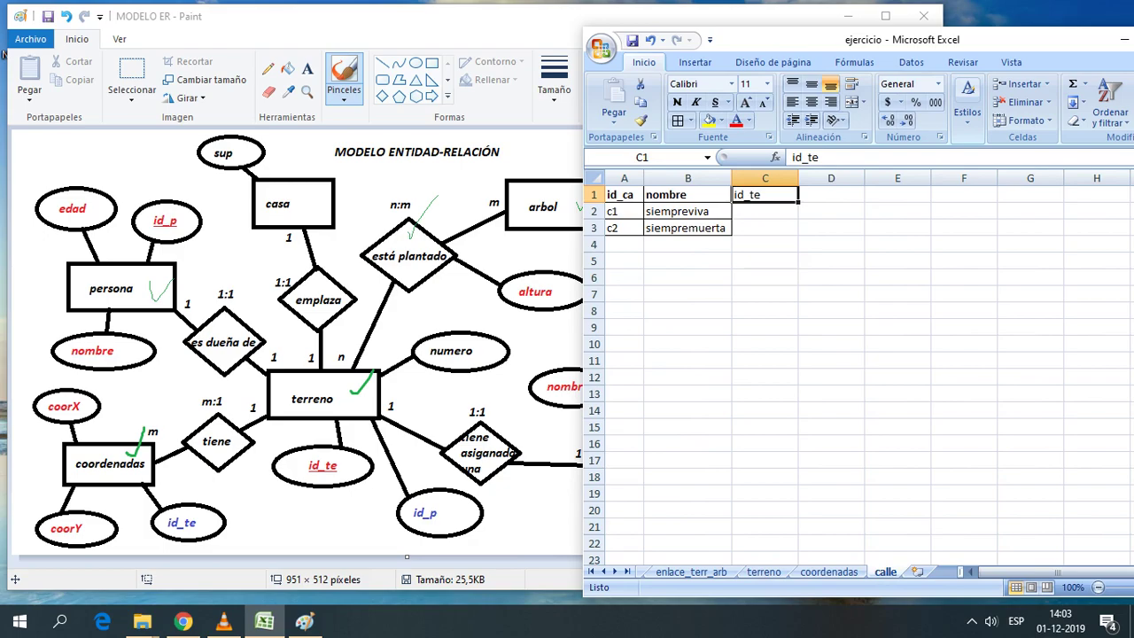
Bold the id_te header and narrow column C to fit it
{"action": "key", "text": "ctrl+n"}
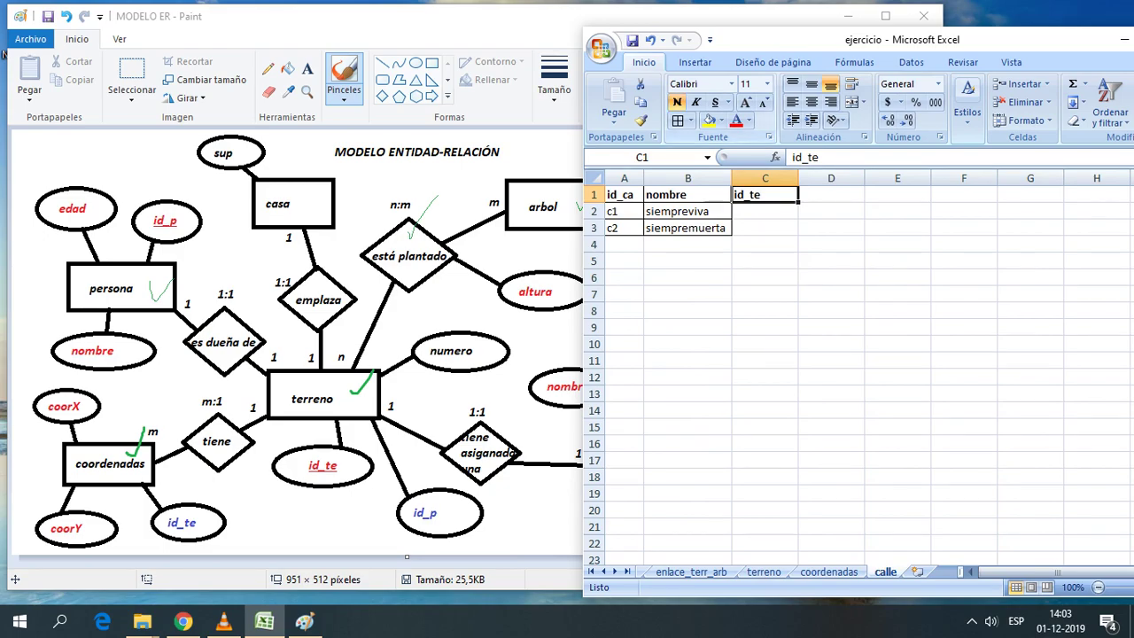
{"action": "key", "text": "Down"}
{"action": "key", "text": "shift+Down"}
{"action": "key", "text": "Down"}
{"action": "key", "text": "Down"}
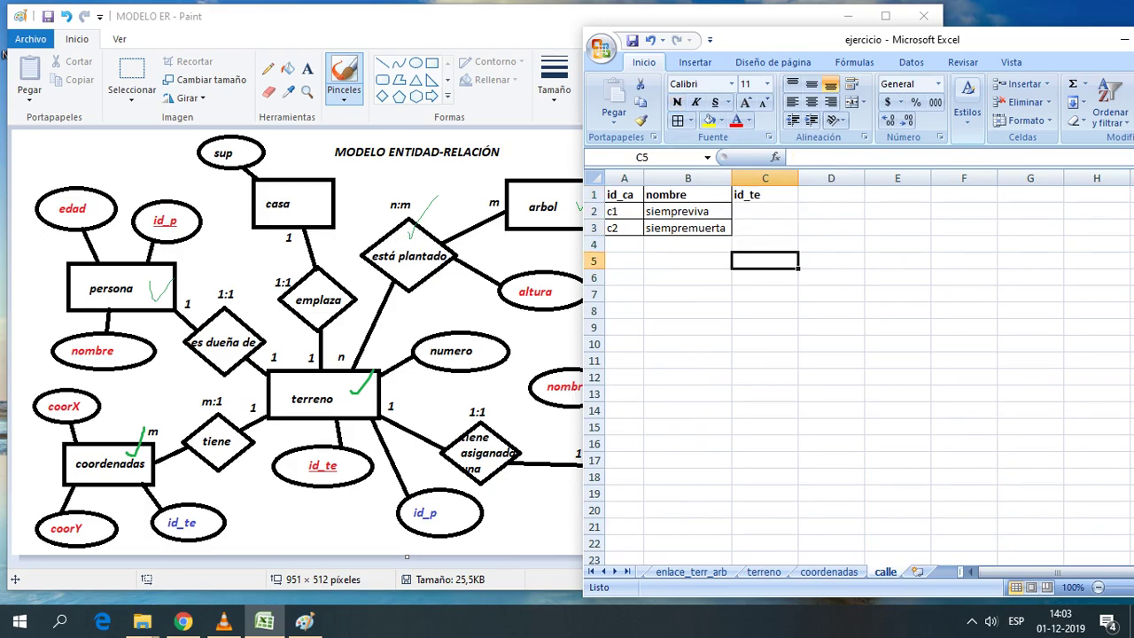
{"action": "key", "text": "Up"}
{"action": "key", "text": "Up"}
{"action": "key", "text": "shift+Up"}
{"action": "key", "text": "shift+Up"}
{"action": "left_click", "coordinate": [765, 295]}
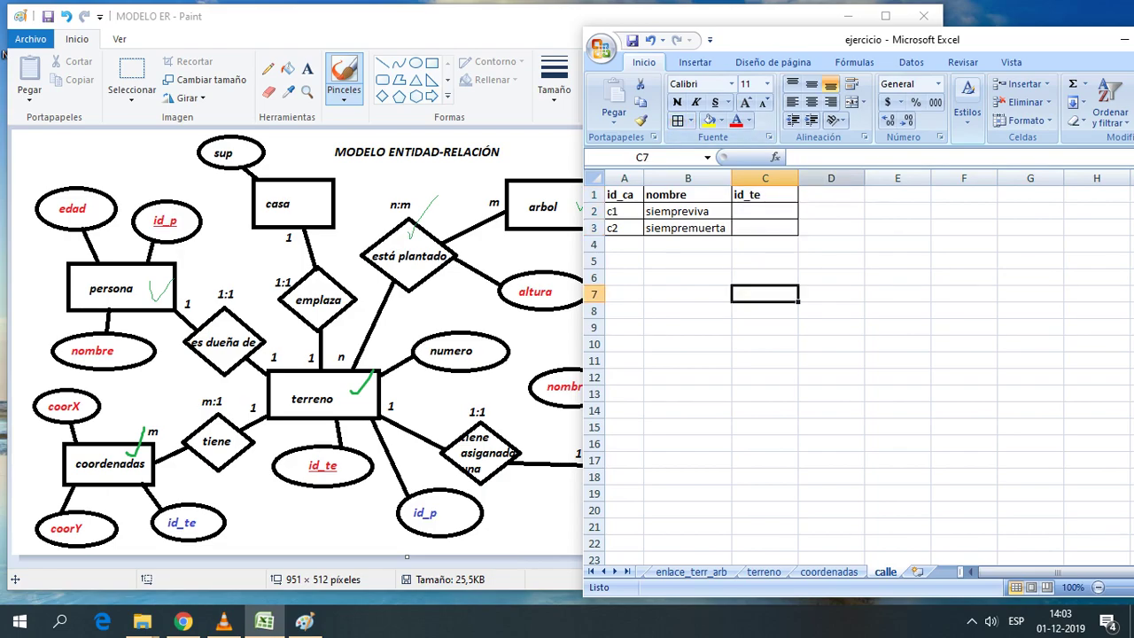
{"action": "left_click_drag", "start_coordinate": [799, 178], "coordinate": [776, 178]}
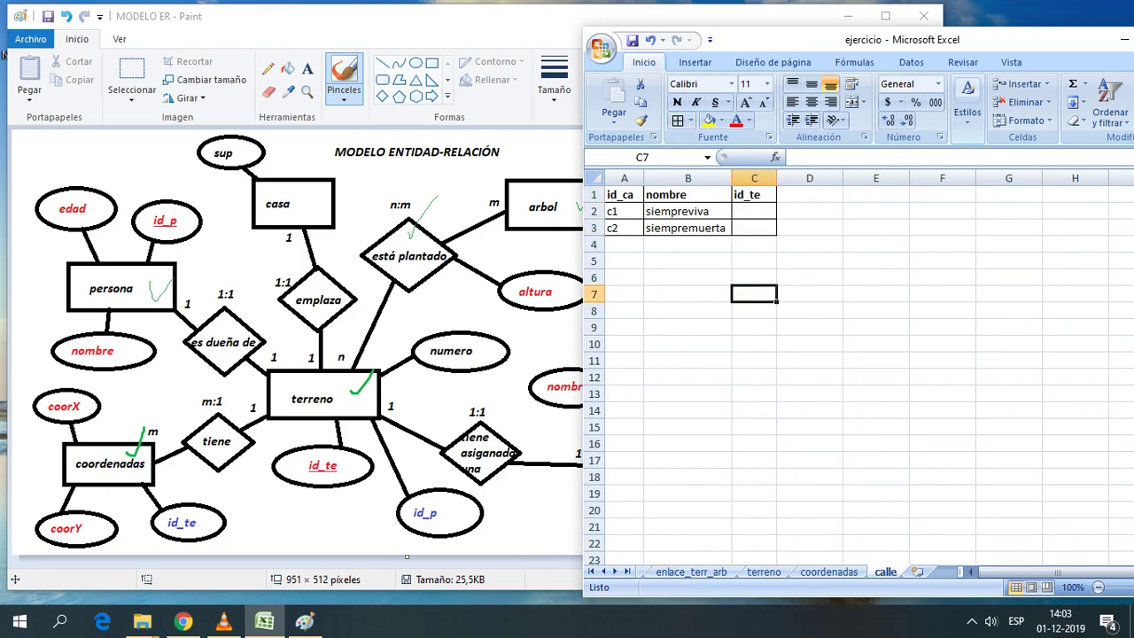
{"action": "key", "text": "Up"}
{"action": "key", "text": "Up"}
{"action": "key", "text": "Up"}
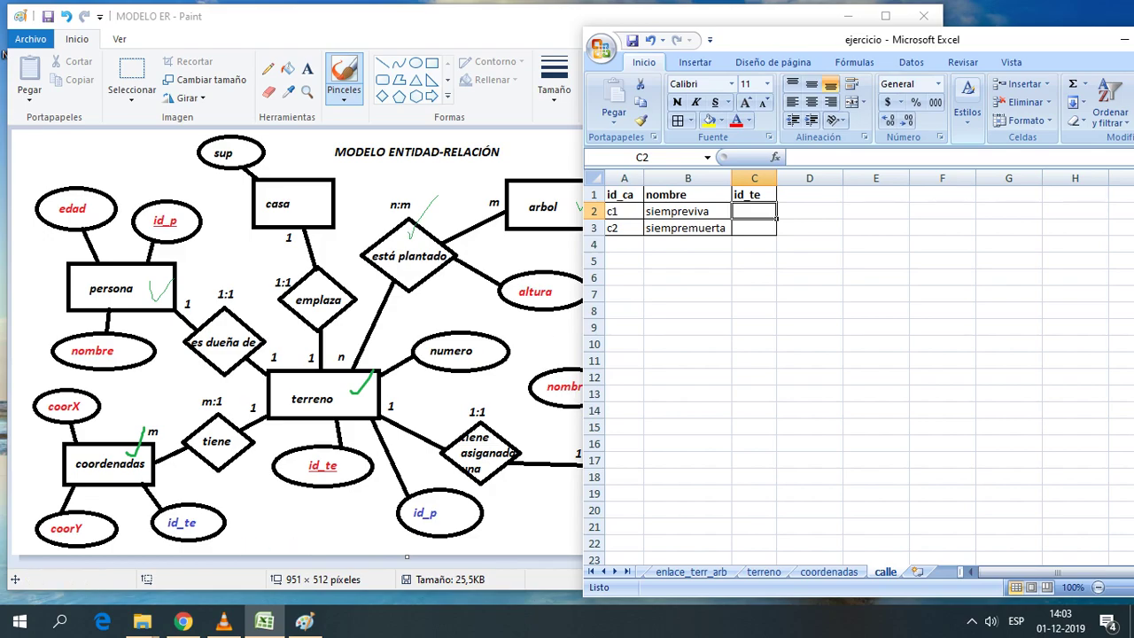
Review the arbol, Hoja1 and coordenadas sheets before returning to calle
{"action": "key", "text": "ctrl+Page_Up"}
{"action": "key", "text": "ctrl+Page_Up"}
{"action": "key", "text": "ctrl+Page_Up"}
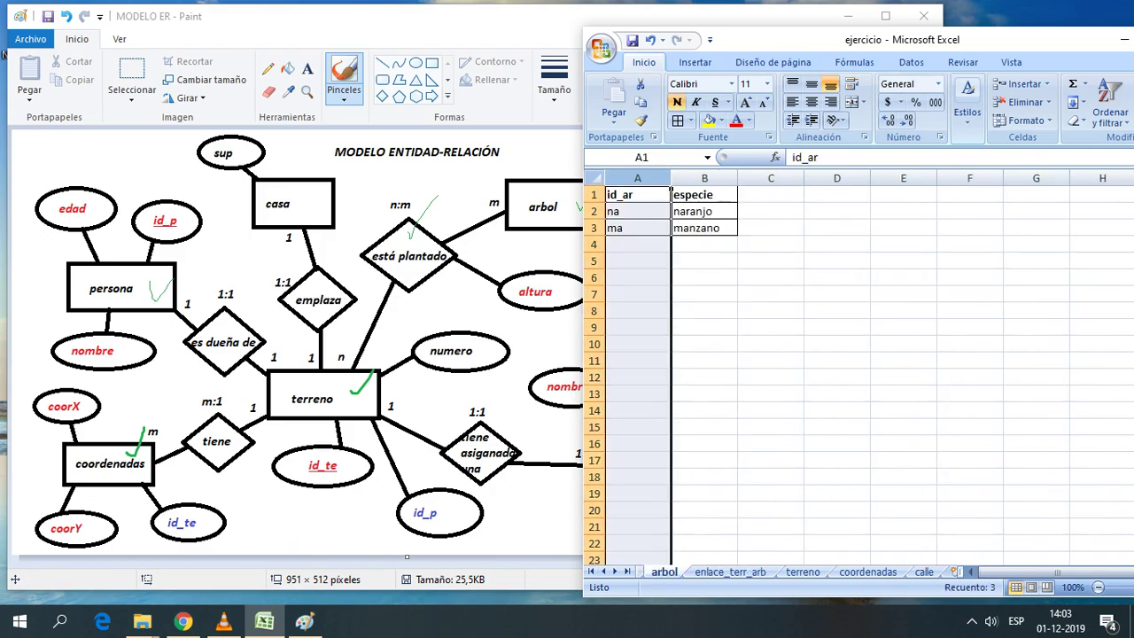
{"action": "key", "text": "ctrl+Page_Up"}
{"action": "key", "text": "ctrl+Page_Up"}
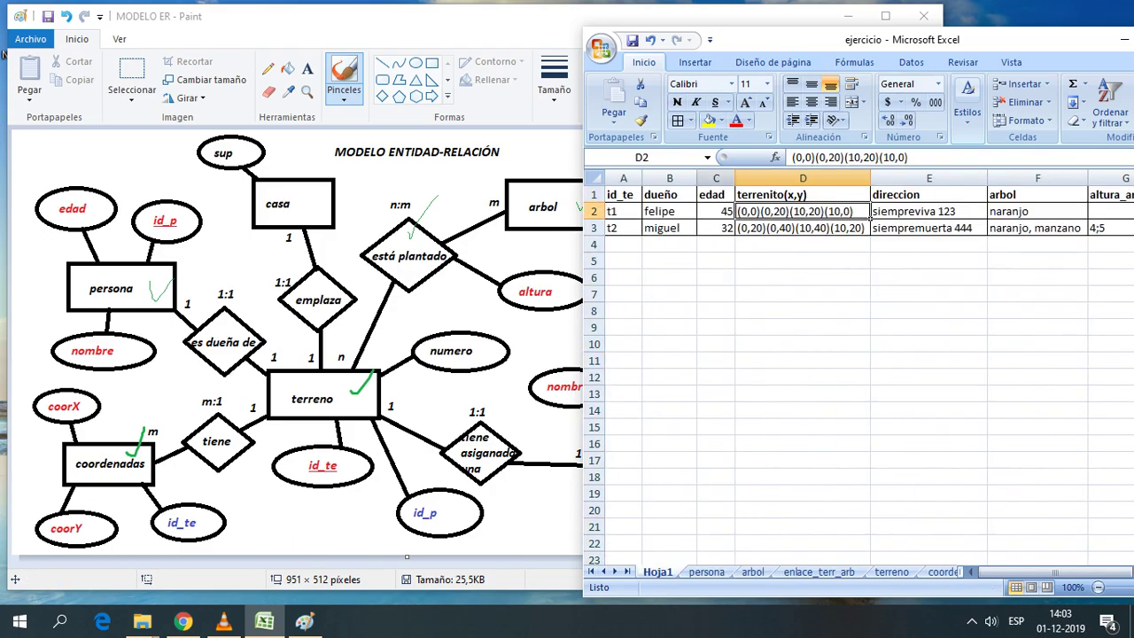
{"action": "key", "text": "Right"}
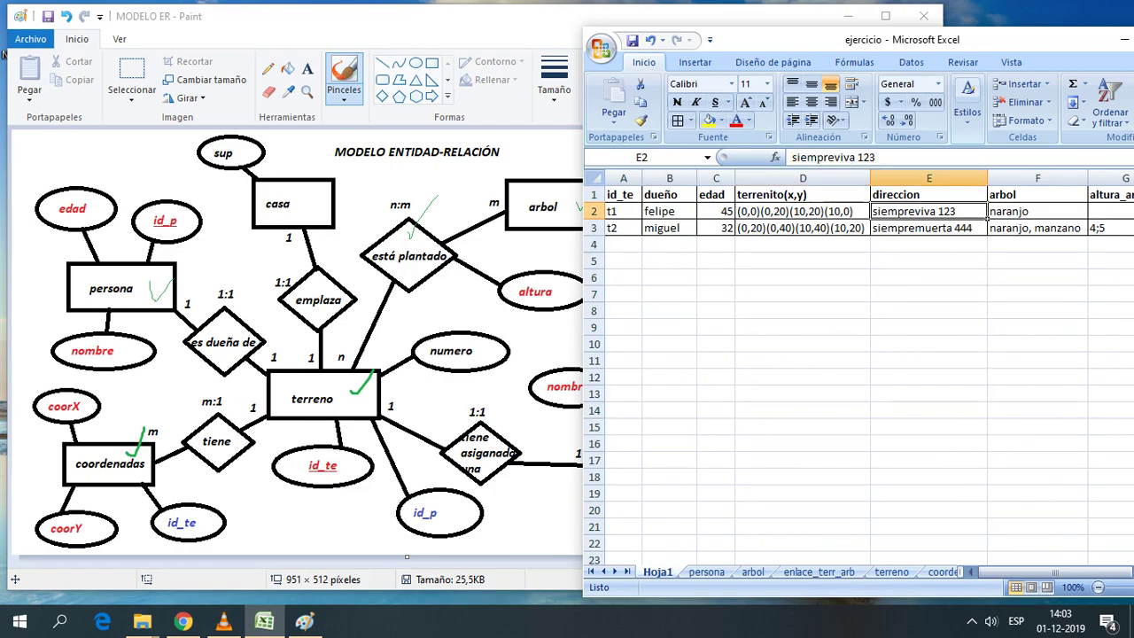
{"action": "key", "text": "ctrl+Page_Down"}
{"action": "key", "text": "ctrl+Page_Down"}
{"action": "key", "text": "ctrl+Page_Down"}
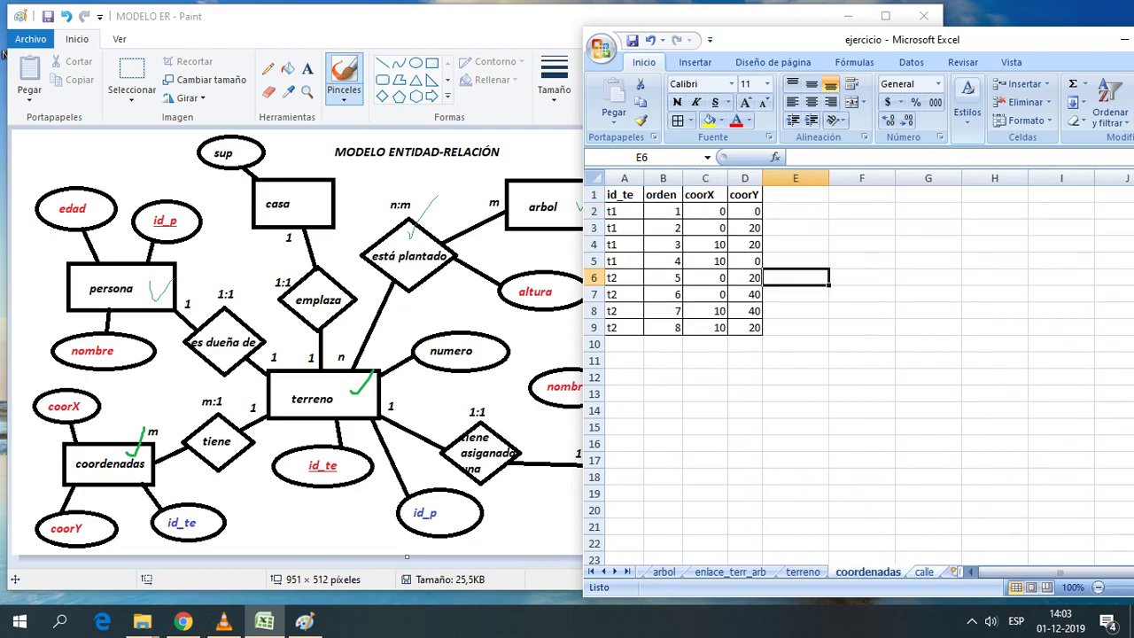
{"action": "key", "text": "ctrl+Page_Down"}
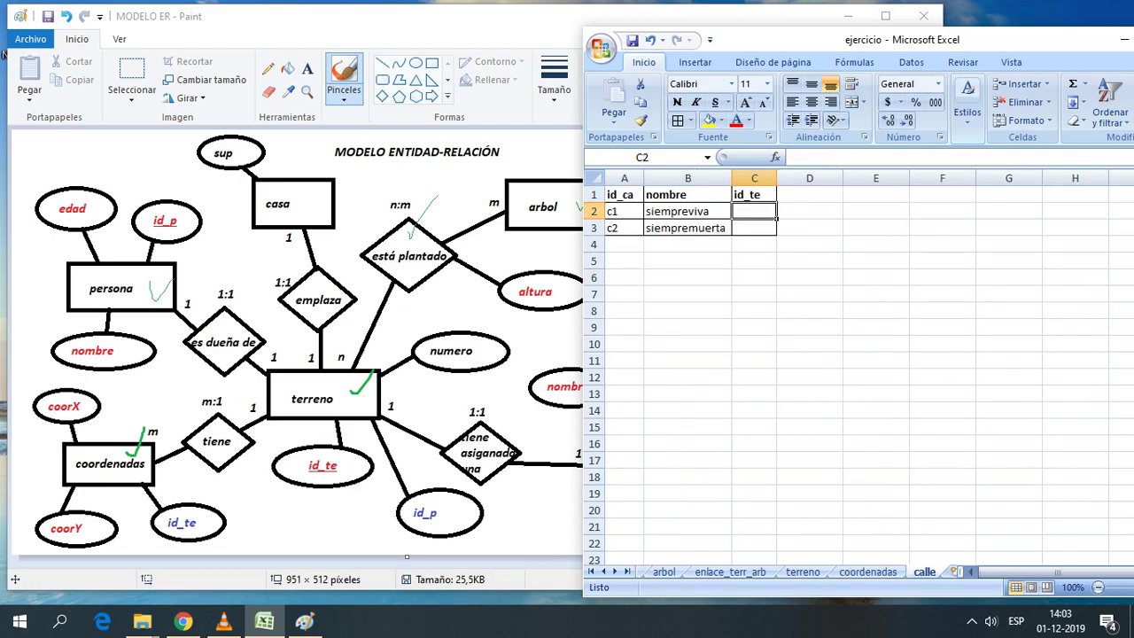
Enter plot ids t1 and t2 under id_te, then bring the Paint ER diagram forward
{"action": "type", "text": "t1"}
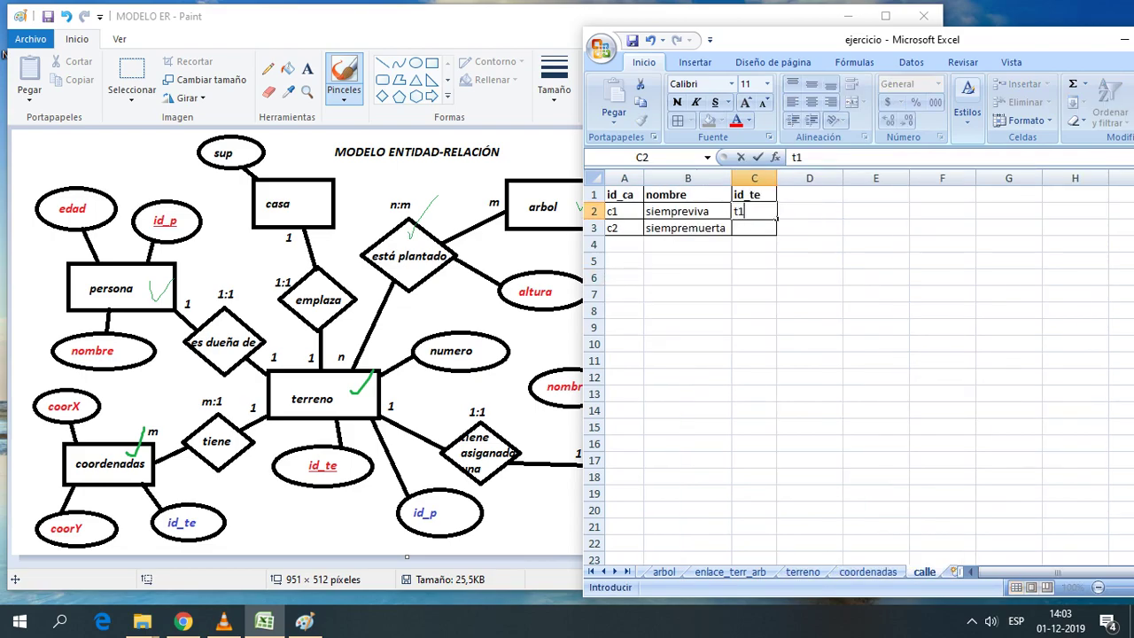
{"action": "key", "text": "Return"}
{"action": "type", "text": "t2"}
{"action": "left_click", "coordinate": [809, 295]}
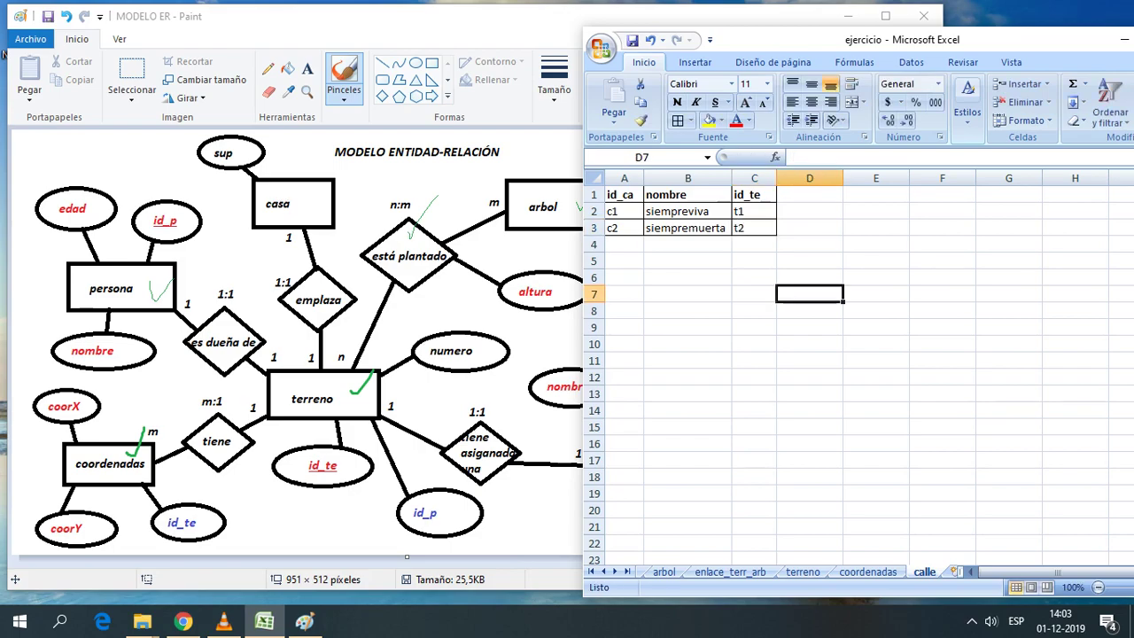
{"action": "key", "text": "alt+Tab"}
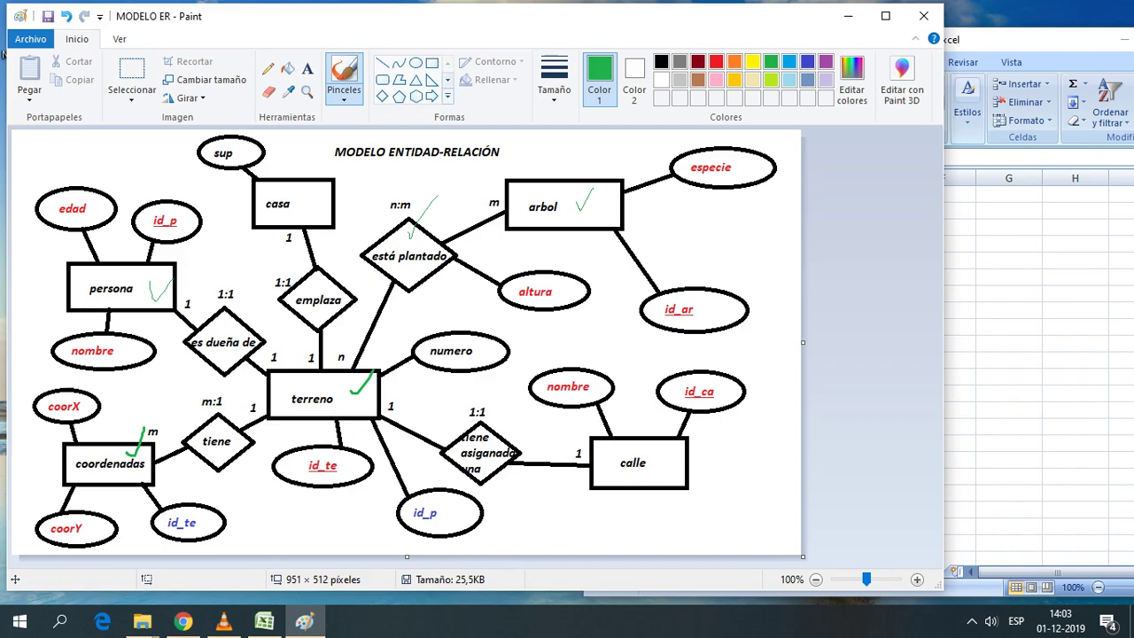
Draw green check marks beside the calle and casa entity boxes
{"action": "left_click_drag", "start_coordinate": [666, 462], "coordinate": [719, 445]}
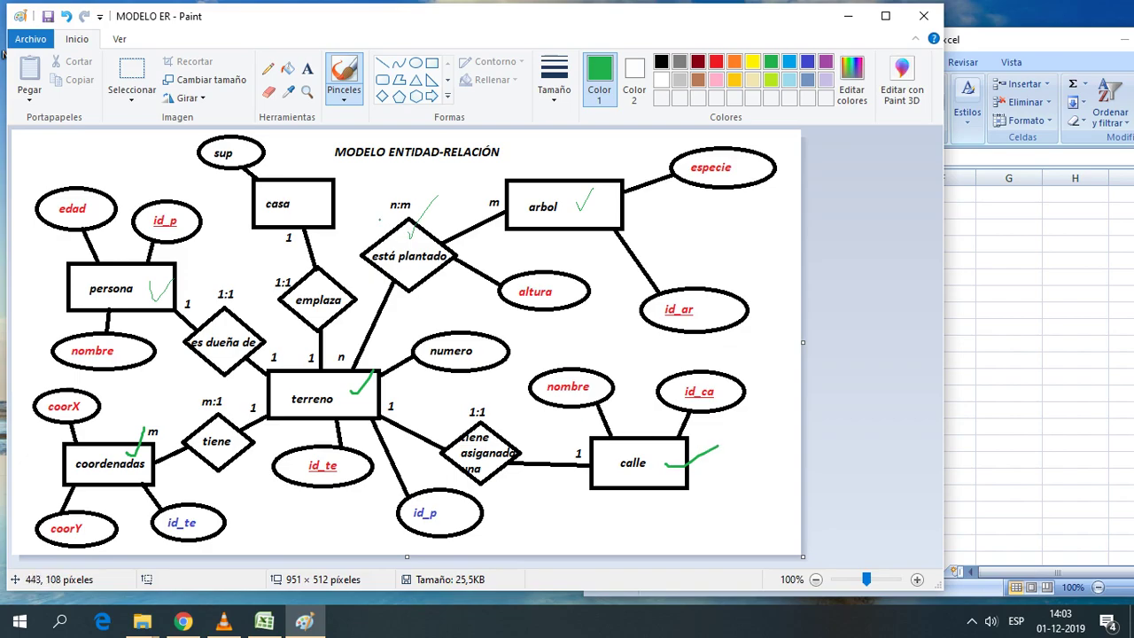
{"action": "left_click_drag", "start_coordinate": [314, 199], "coordinate": [355, 182]}
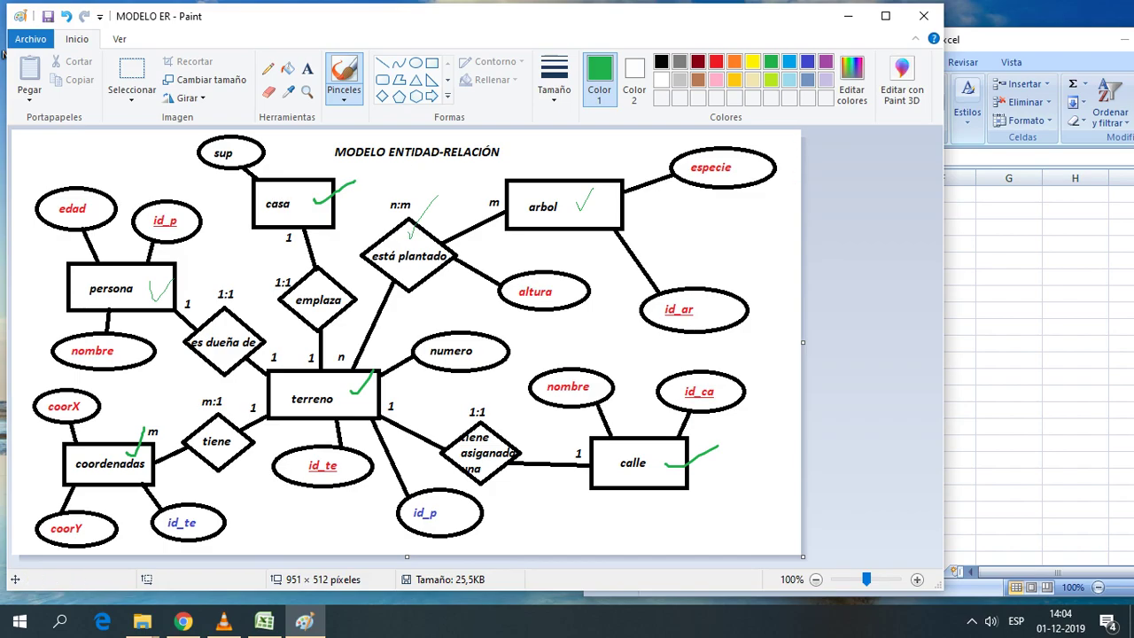
Add a new worksheet named casa to the ejercicio workbook
{"action": "key", "text": "alt+Tab"}
{"action": "key", "text": "shift+F11"}
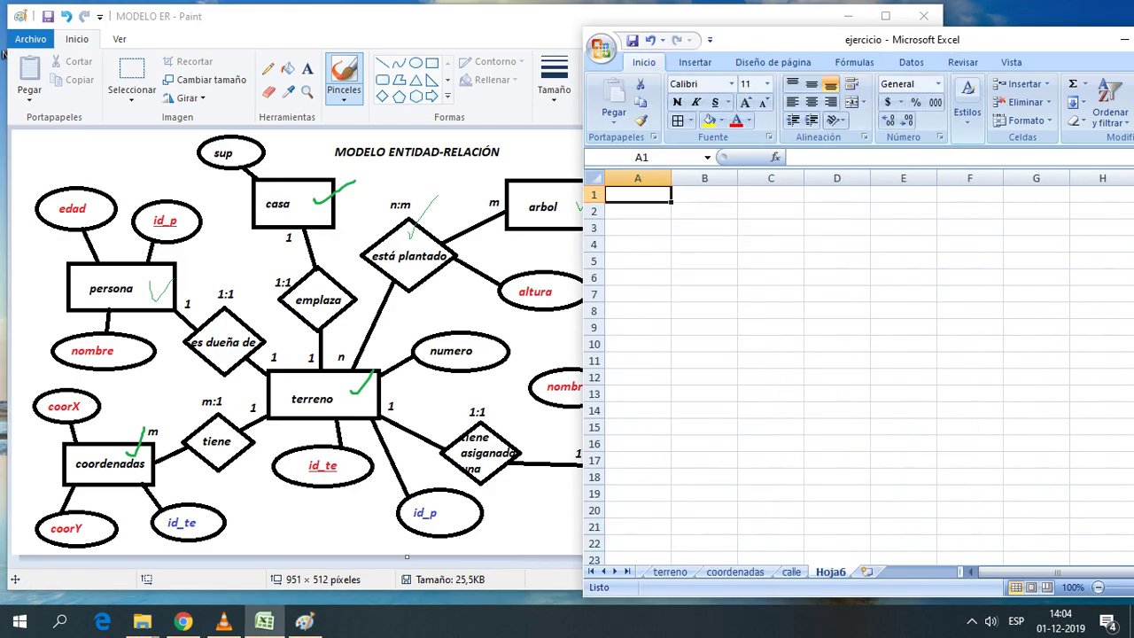
{"action": "key", "text": "alt+h"}
{"action": "type", "text": "or"}
{"action": "type", "text": "casa"}
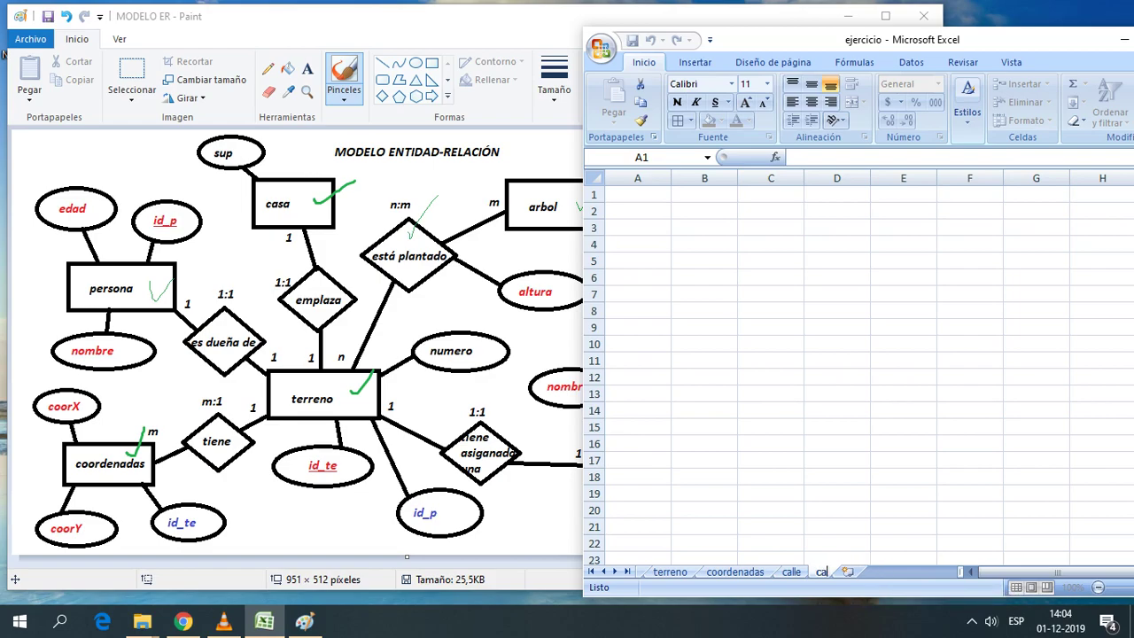
{"action": "key", "text": "Return"}
{"action": "key", "text": "ctrl+Home"}
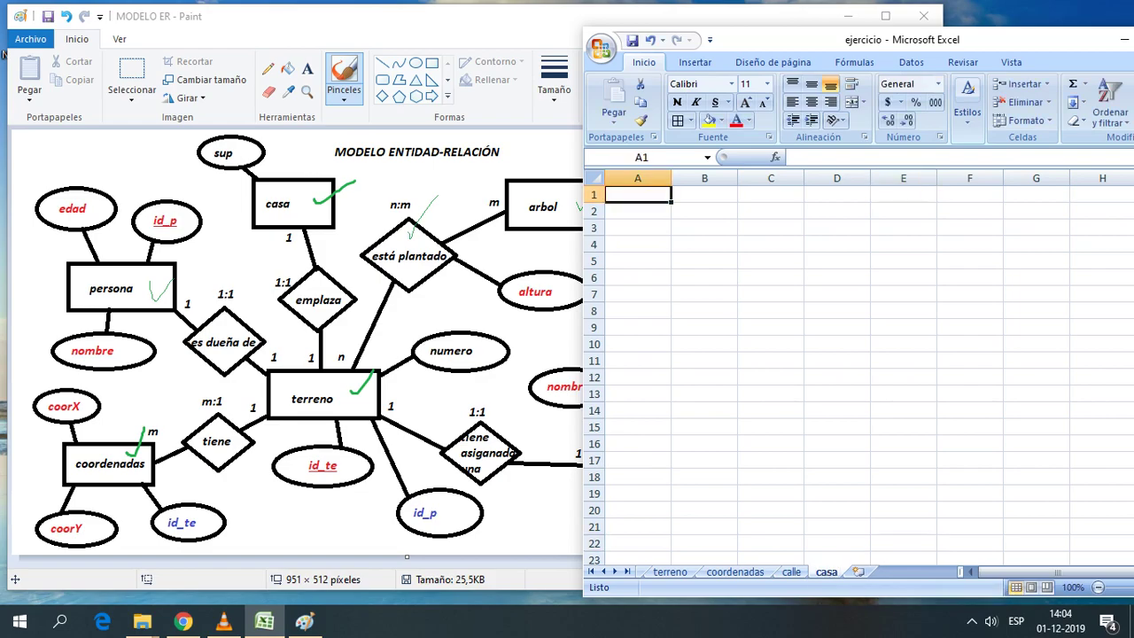
Enter bold headers id_cs in A1 and sup in B1
{"action": "type", "text": "id"}
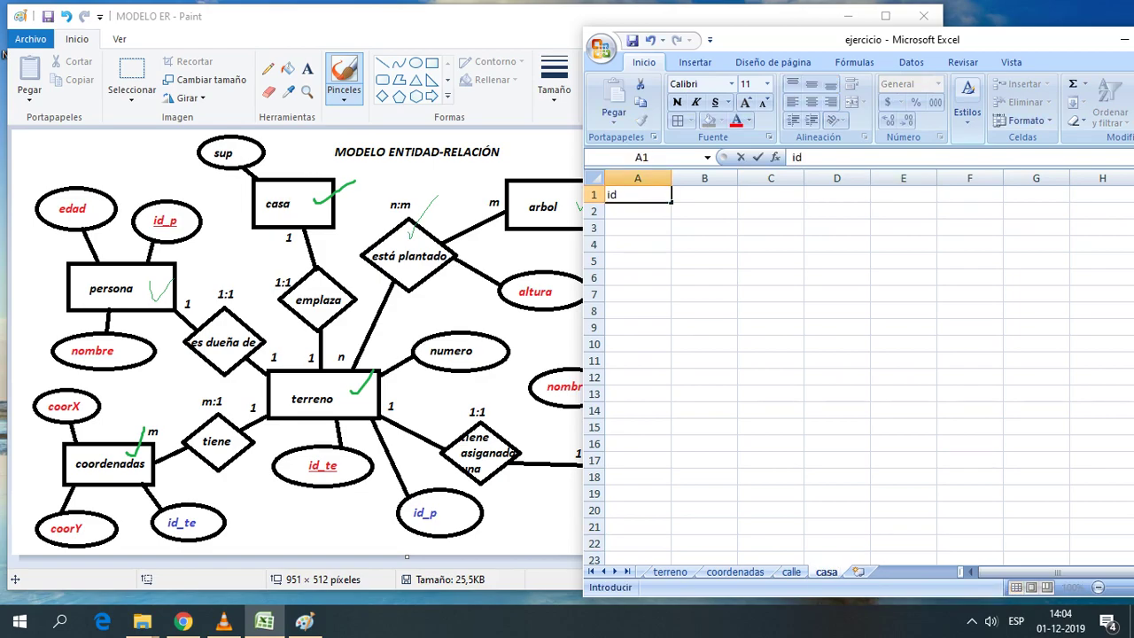
{"action": "type", "text": "_cs"}
{"action": "key", "text": "Tab"}
{"action": "key", "text": "Down"}
{"action": "key", "text": "Down"}
{"action": "key", "text": "Down"}
{"action": "key", "text": "Up"}
{"action": "key", "text": "Up"}
{"action": "key", "text": "Up"}
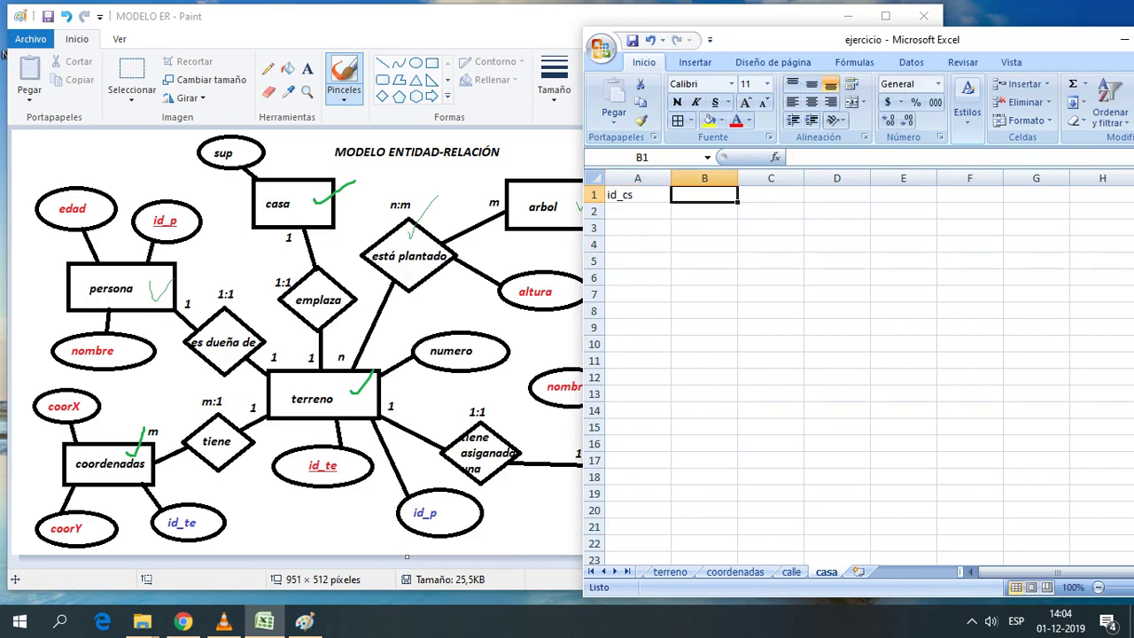
{"action": "type", "text": "sup"}
{"action": "key", "text": "Tab"}
{"action": "key", "text": "Down"}
{"action": "key", "text": "Down"}
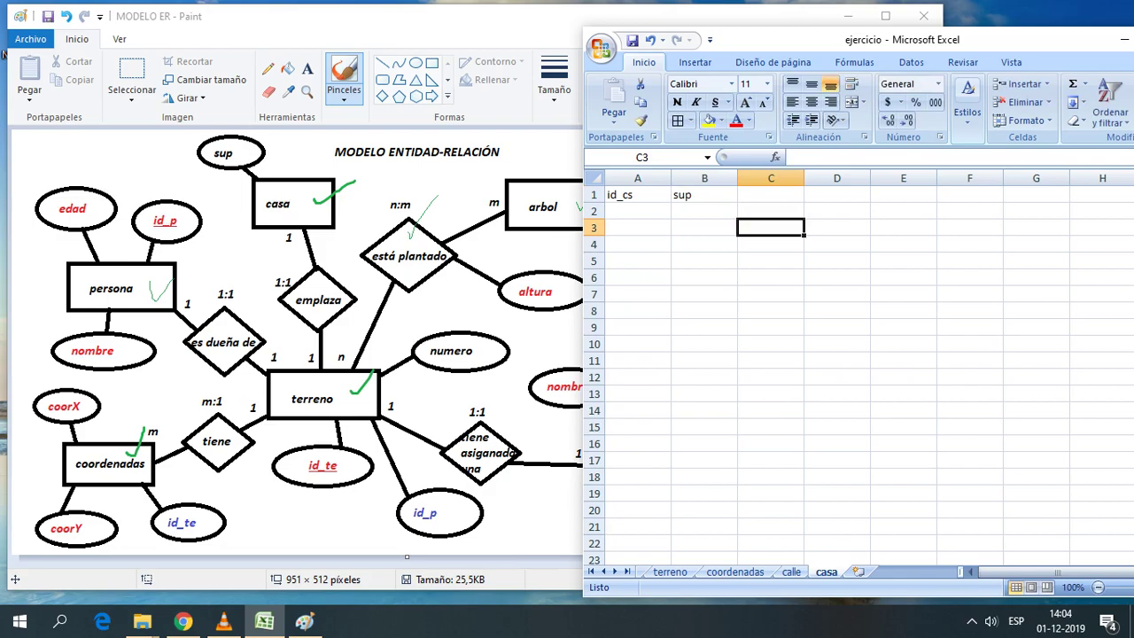
{"action": "key", "text": "ctrl+Home"}
{"action": "key", "text": "shift+Right"}
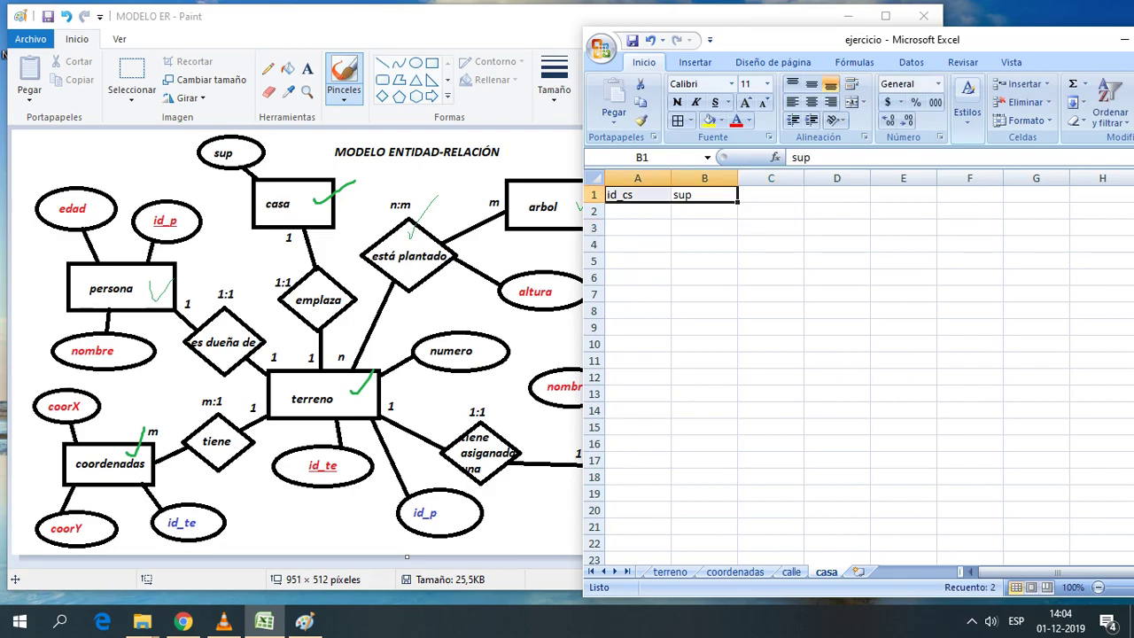
{"action": "key", "text": "ctrl+n"}
{"action": "key", "text": "Down"}
{"action": "key", "text": "Down"}
{"action": "key", "text": "Down"}
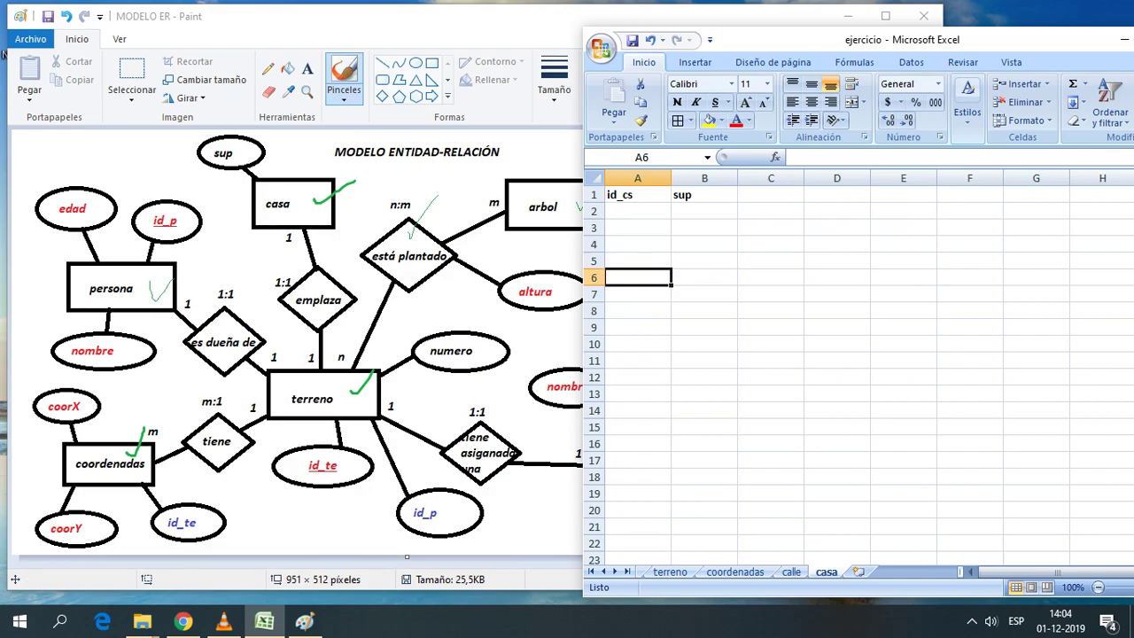
Enter house ids s1 and s2 in A2:A3, fixing the c1 typo, and maximize Excel
{"action": "left_click", "coordinate": [704, 210]}
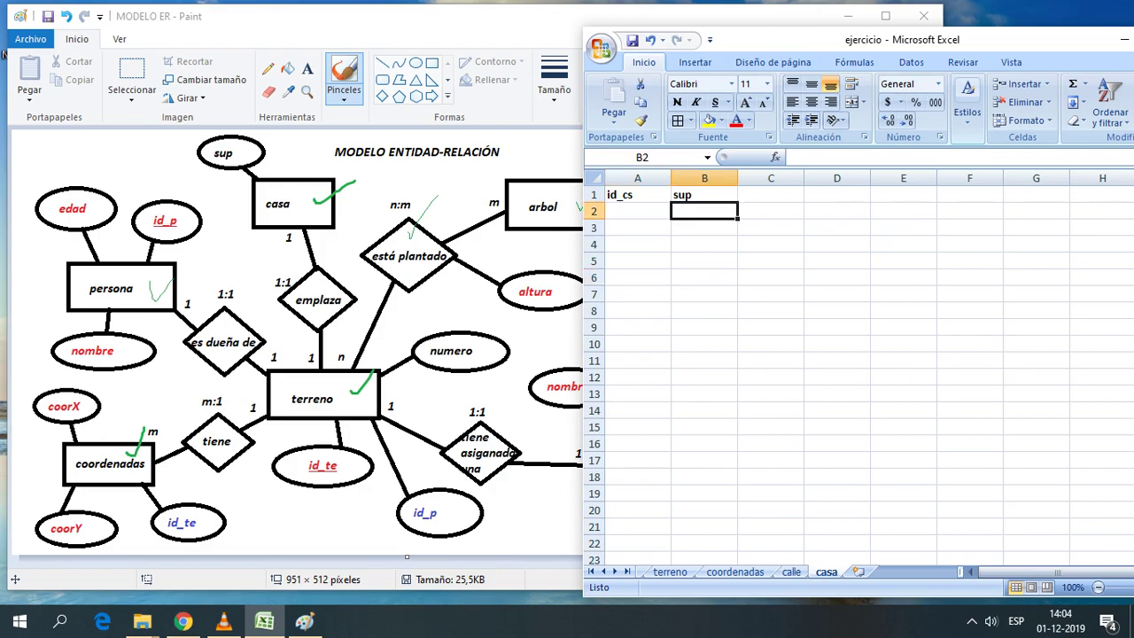
{"action": "left_click", "coordinate": [638, 211]}
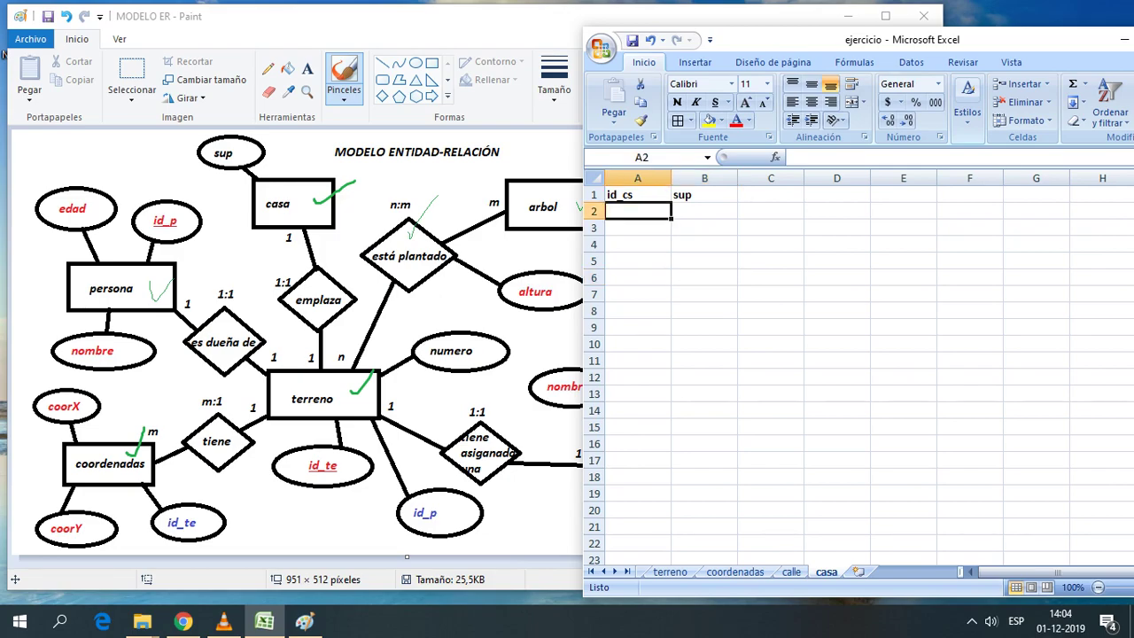
{"action": "type", "text": "c1"}
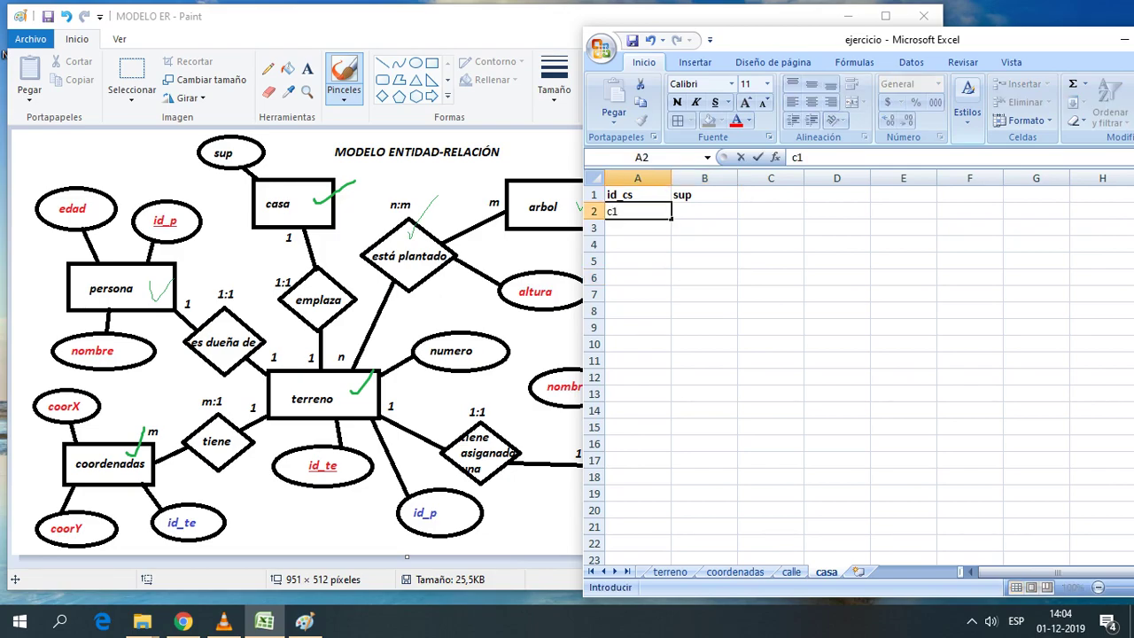
{"action": "key", "text": "F2"}
{"action": "key", "text": "Home"}
{"action": "key", "text": "Delete"}
{"action": "type", "text": "s"}
{"action": "key", "text": "Return"}
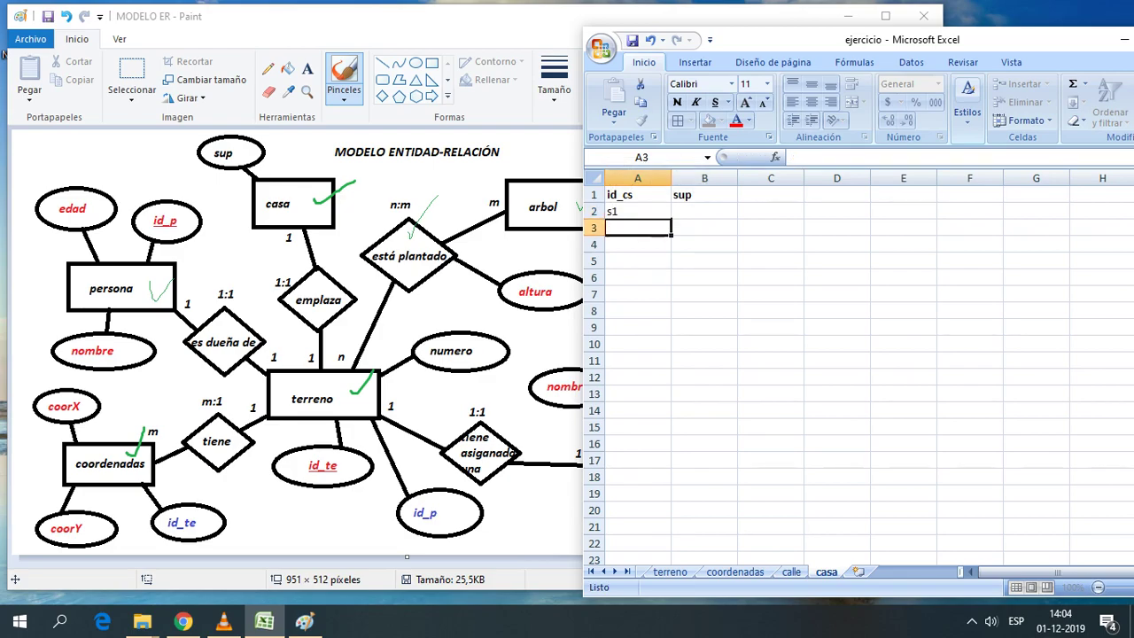
{"action": "type", "text": "s1"}
{"action": "key", "text": "BackSpace"}
{"action": "type", "text": "2"}
{"action": "left_click", "coordinate": [705, 210]}
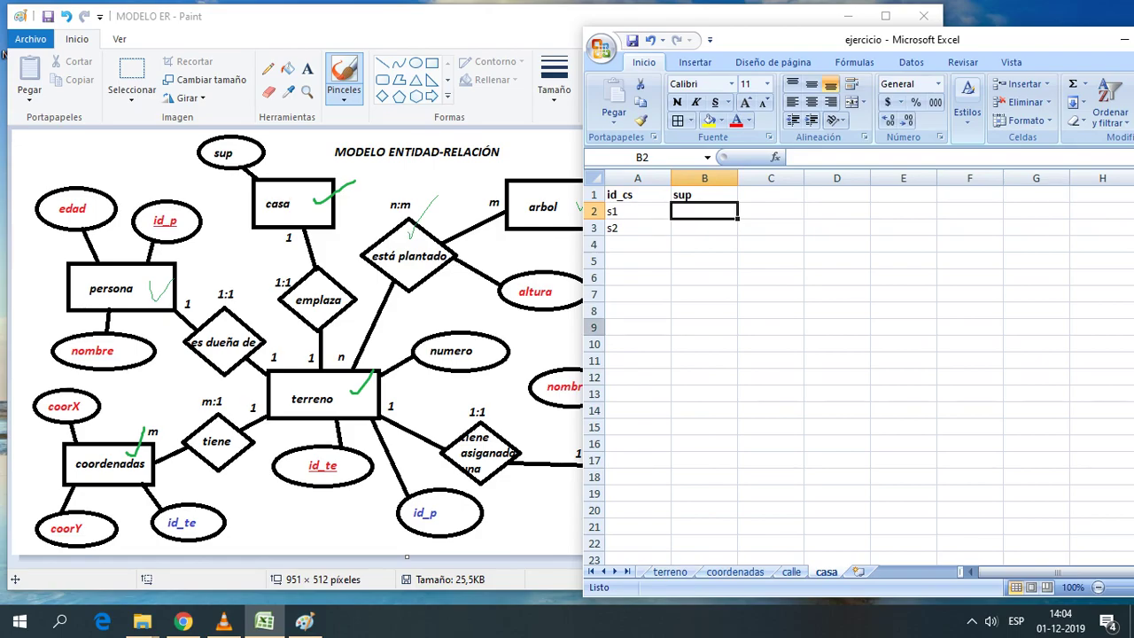
{"action": "key", "text": "super+Up"}
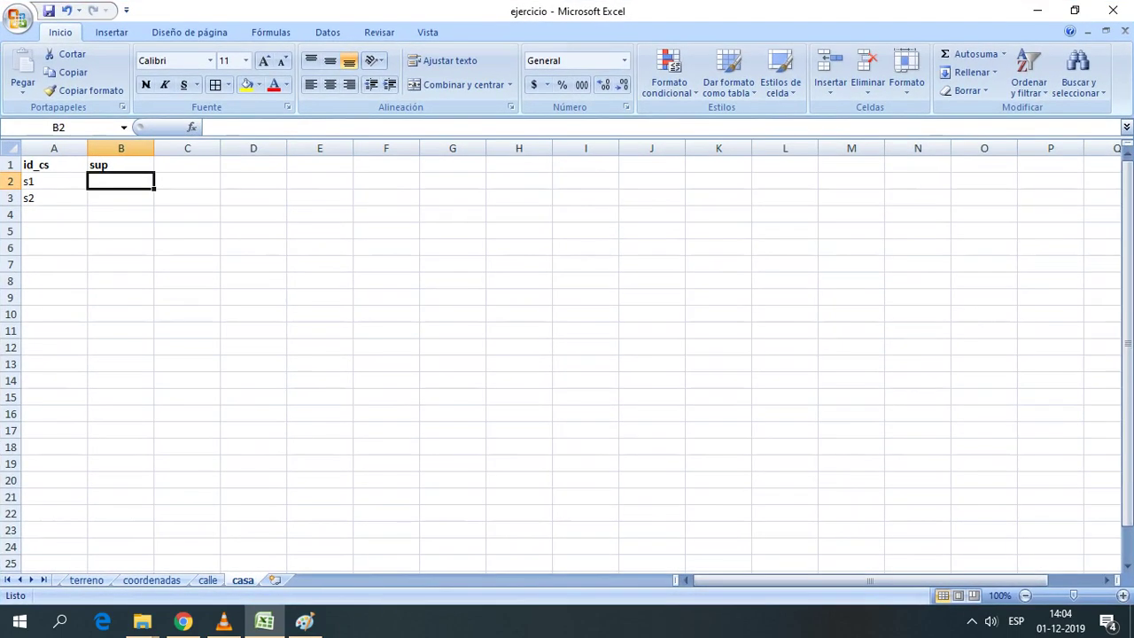
Enter house areas 220 and 300 under sup on the casa sheet
{"action": "key", "text": "ctrl+Page_Up"}
{"action": "key", "text": "ctrl+Page_Up"}
{"action": "key", "text": "ctrl+Page_Up"}
{"action": "key", "text": "ctrl+Page_Up"}
{"action": "key", "text": "ctrl+Page_Up"}
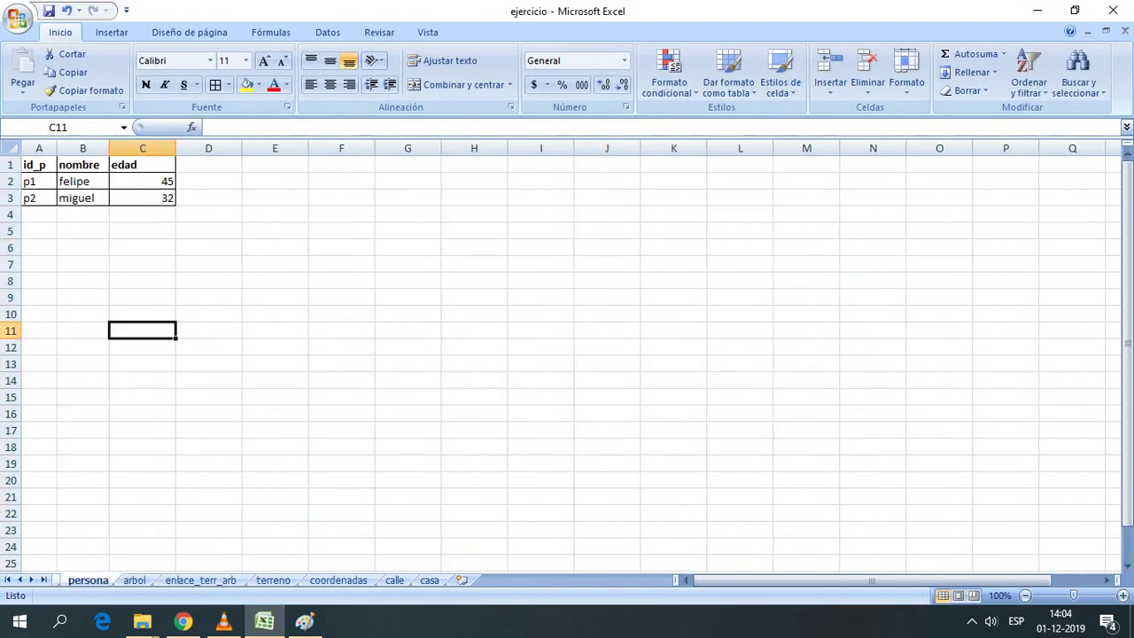
{"action": "key", "text": "ctrl+Page_Up"}
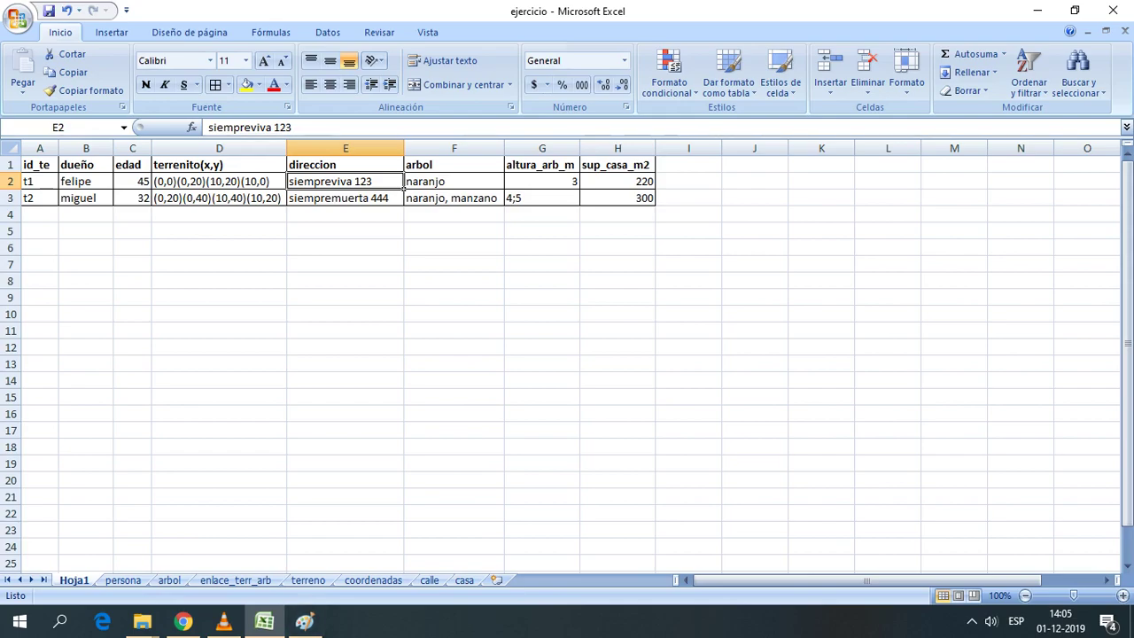
{"action": "left_click", "coordinate": [465, 581]}
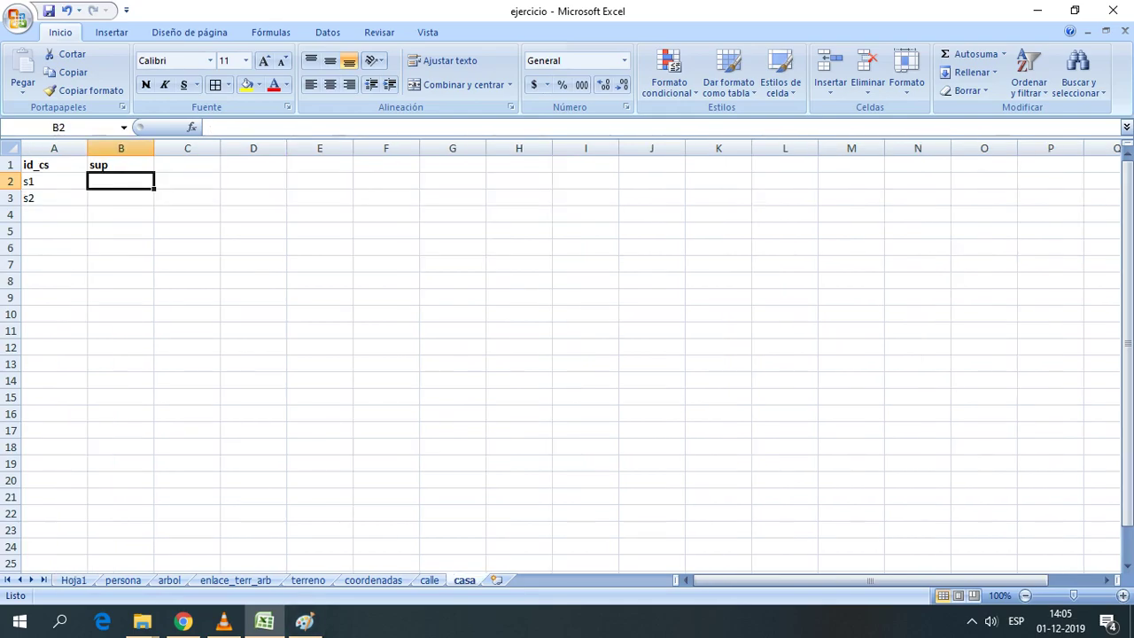
{"action": "type", "text": "220"}
{"action": "key", "text": "Return"}
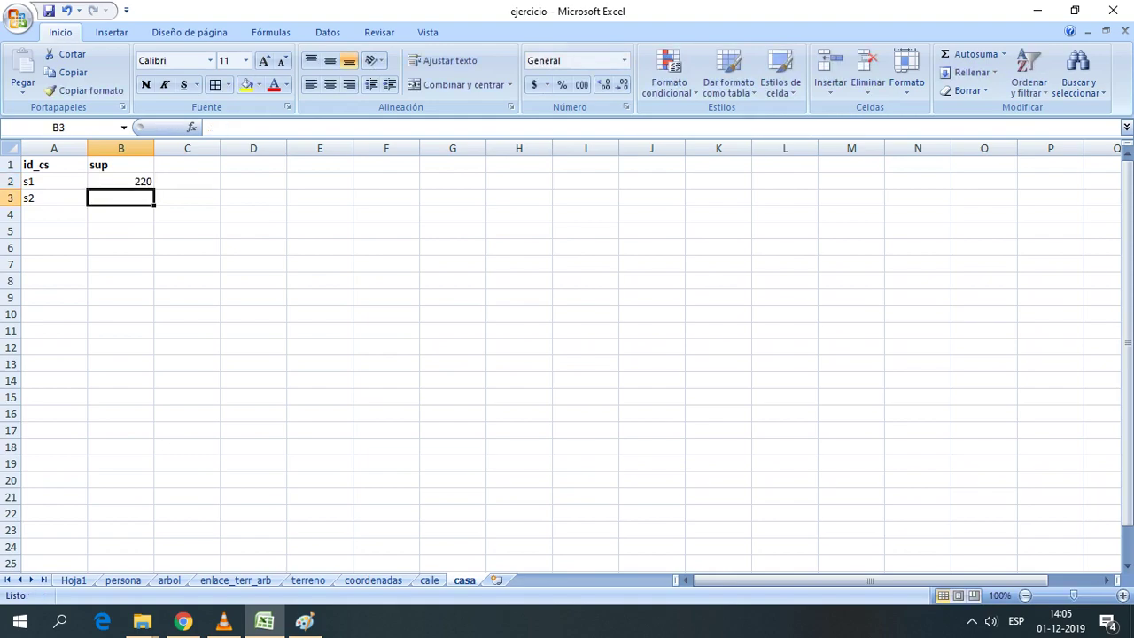
{"action": "type", "text": "300"}
{"action": "left_click", "coordinate": [187, 281]}
Apply all borders to the casa table A1:B3 and minimize Excel
{"action": "left_click_drag", "start_coordinate": [121, 197], "coordinate": [53, 165]}
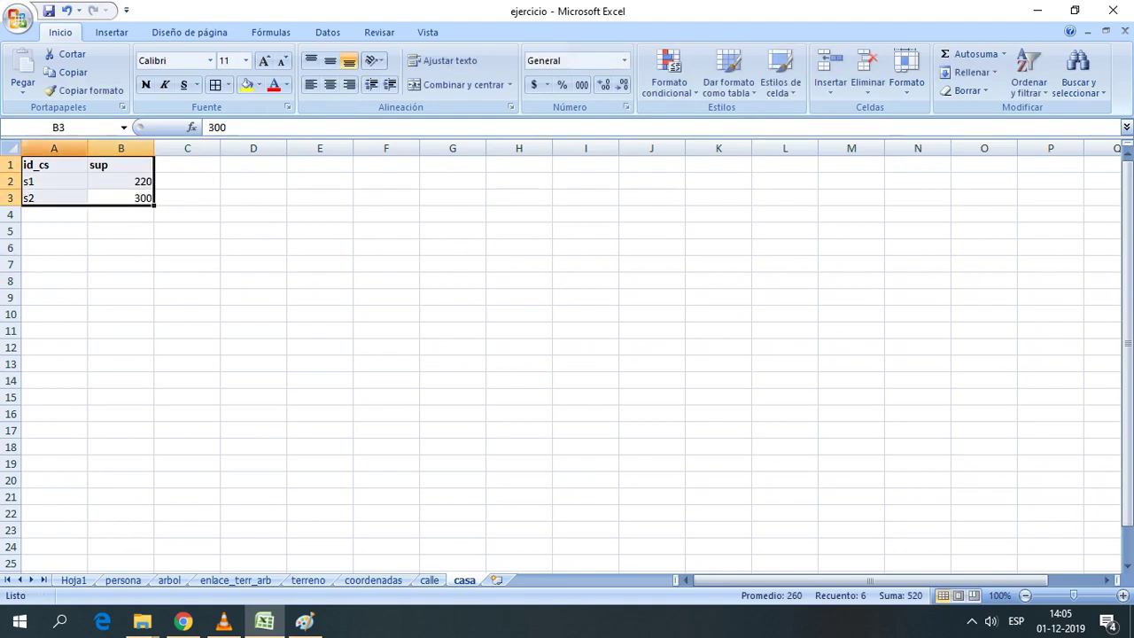
{"action": "left_click", "coordinate": [215, 84]}
{"action": "left_click", "coordinate": [253, 281]}
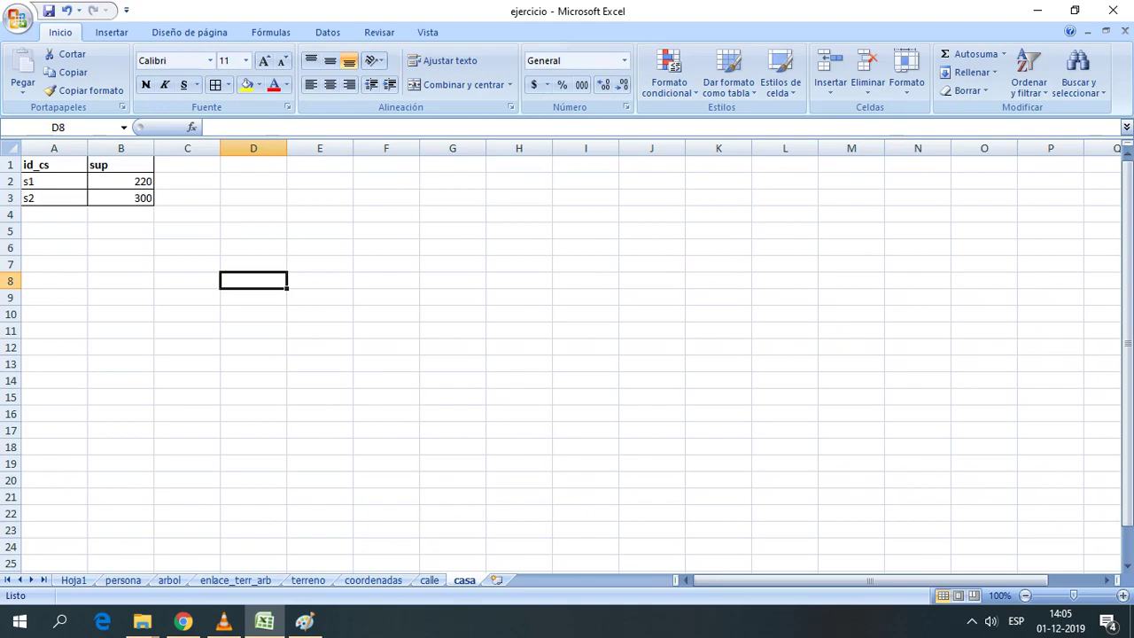
{"action": "left_click", "coordinate": [1038, 11]}
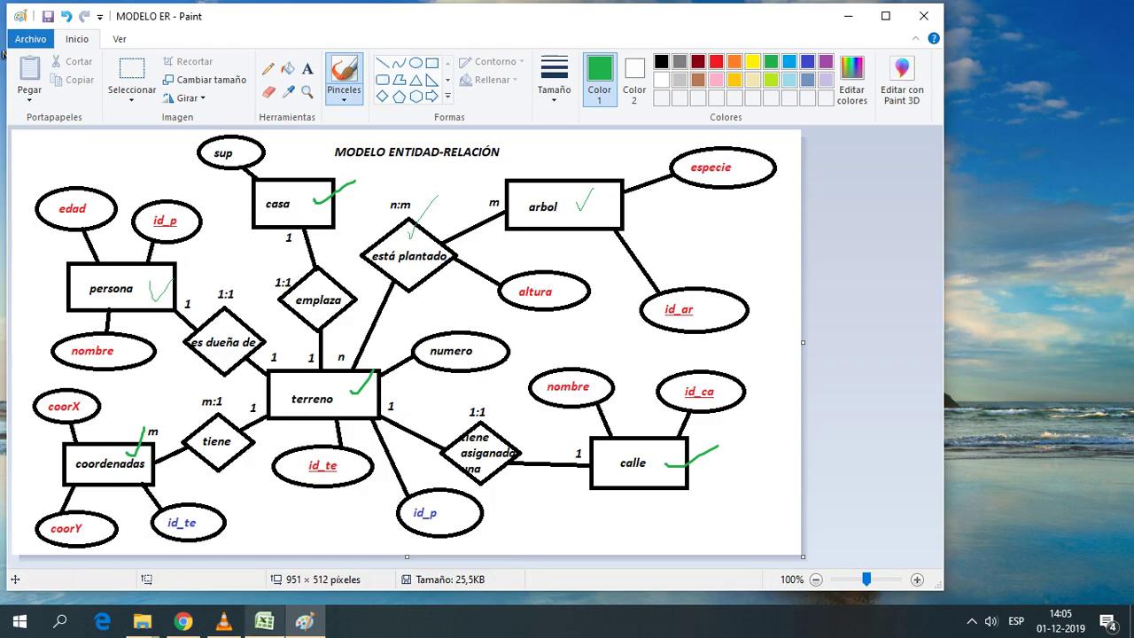
Add an id_cs header in D1 of the terreno sheet
{"action": "left_click", "coordinate": [264, 622]}
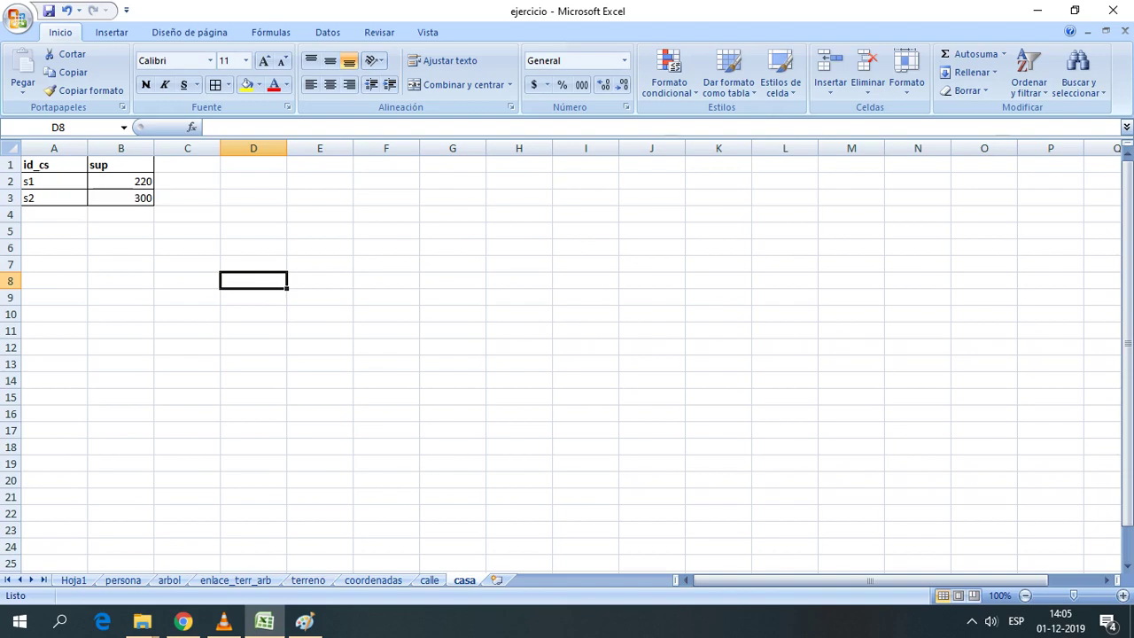
{"action": "left_click", "coordinate": [308, 580]}
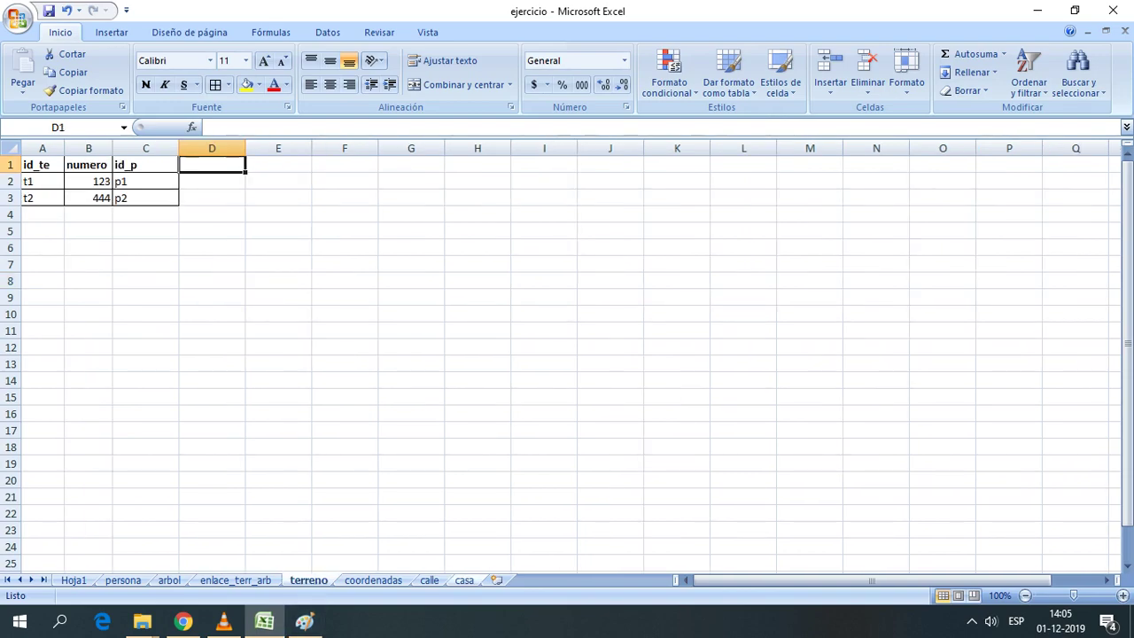
{"action": "key", "text": "ctrl+Page_Down"}
{"action": "key", "text": "ctrl+Page_Up"}
{"action": "type", "text": "id"}
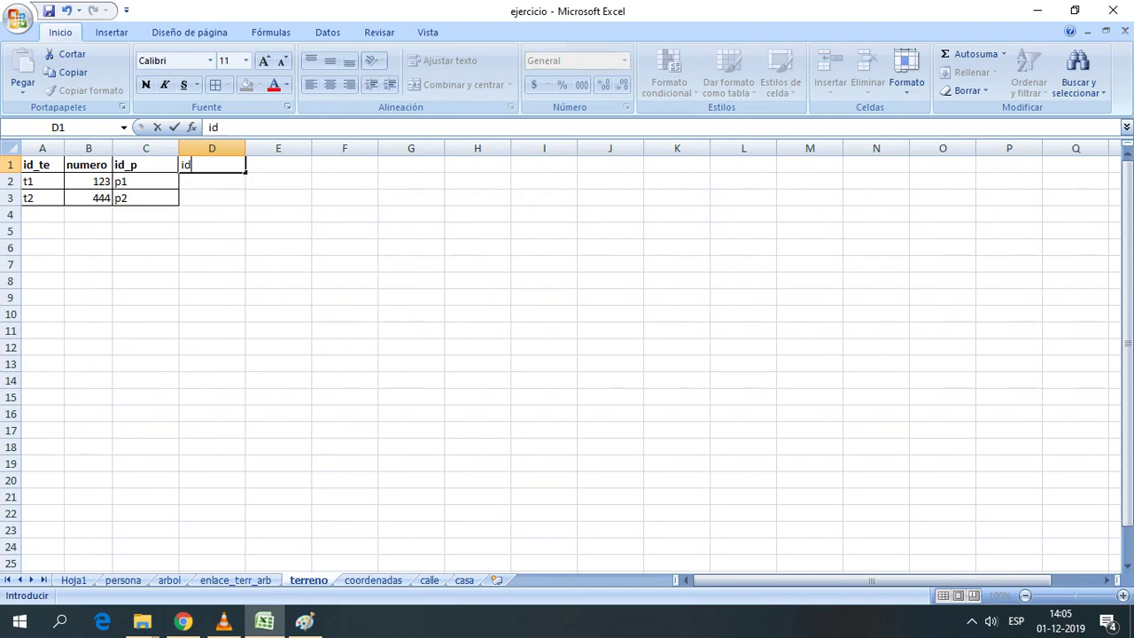
{"action": "type", "text": "_"}
{"action": "type", "text": "cs"}
{"action": "left_click", "coordinate": [279, 264]}
{"action": "left_click", "coordinate": [464, 581]}
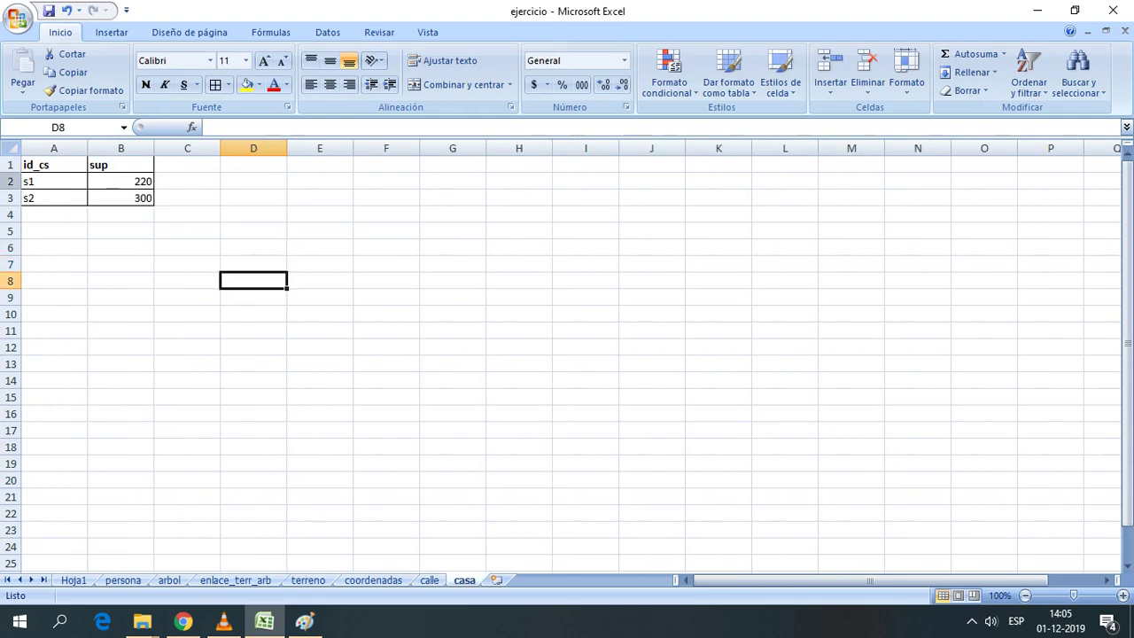
{"action": "left_click", "coordinate": [308, 581]}
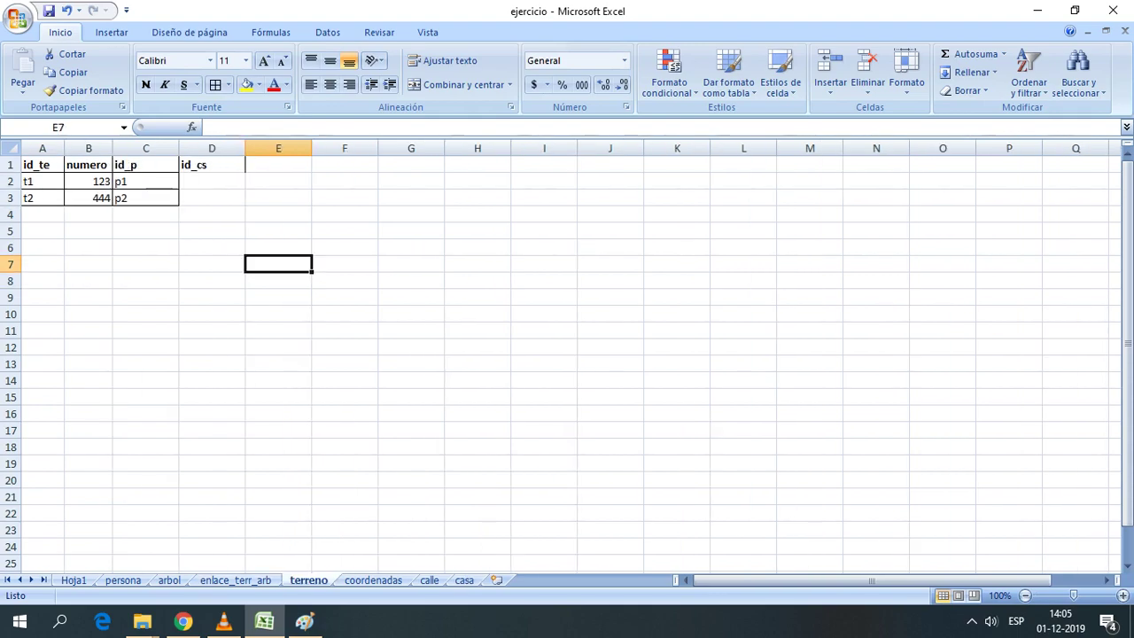
Give the new id_cs range D1:D3 all borders
{"action": "left_click_drag", "start_coordinate": [211, 199], "coordinate": [212, 165]}
{"action": "left_click", "coordinate": [214, 85]}
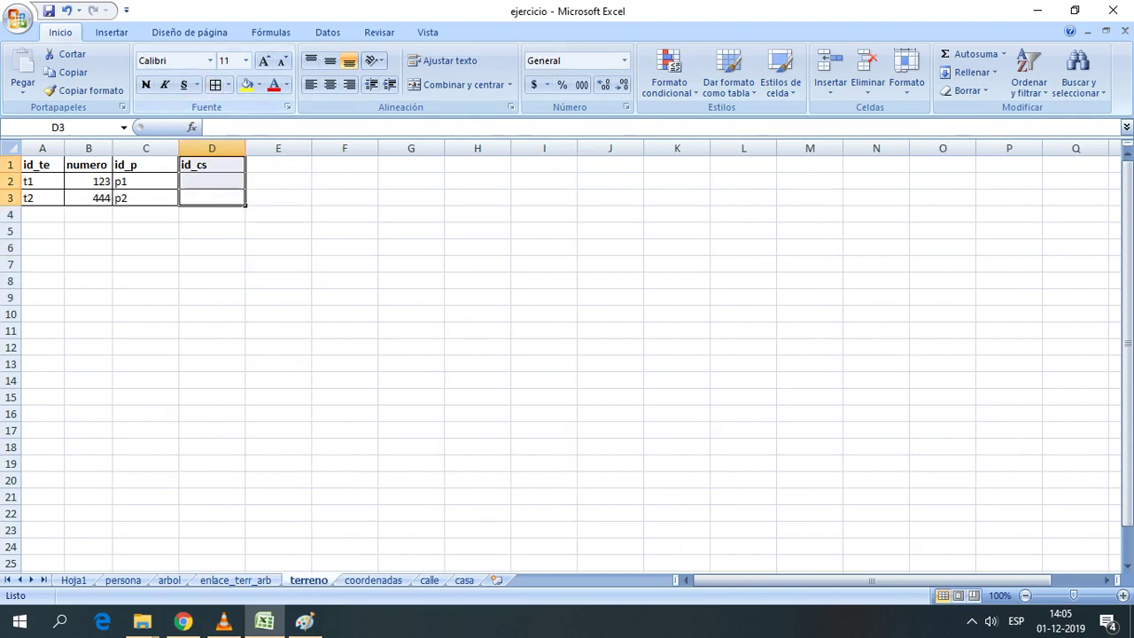
{"action": "left_click", "coordinate": [211, 248]}
{"action": "left_click", "coordinate": [212, 181]}
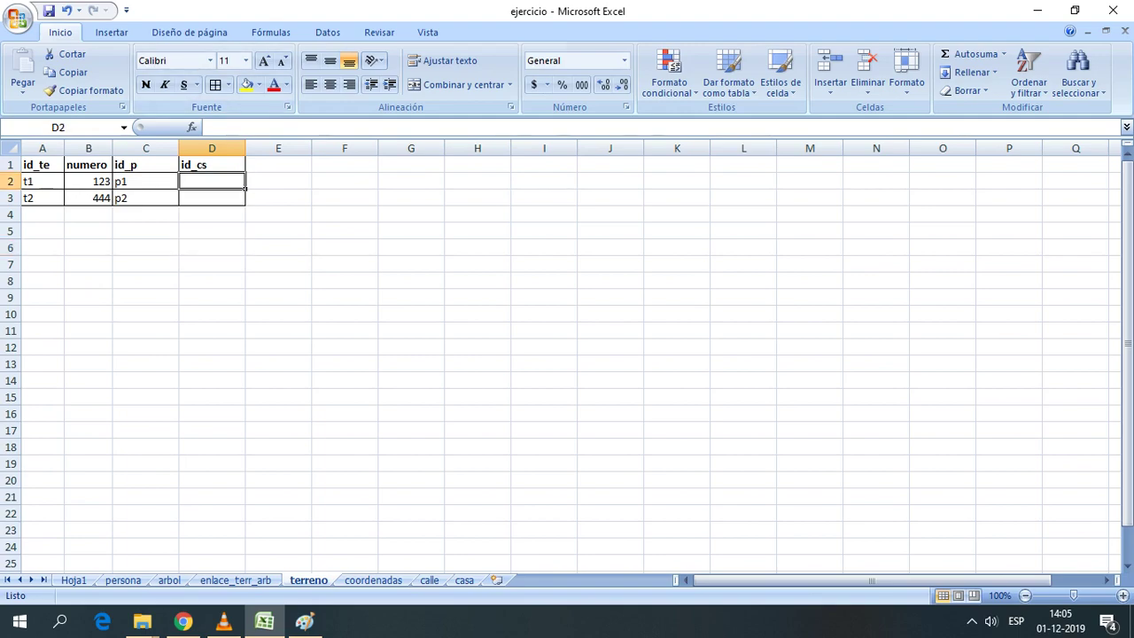
{"action": "left_click", "coordinate": [278, 231]}
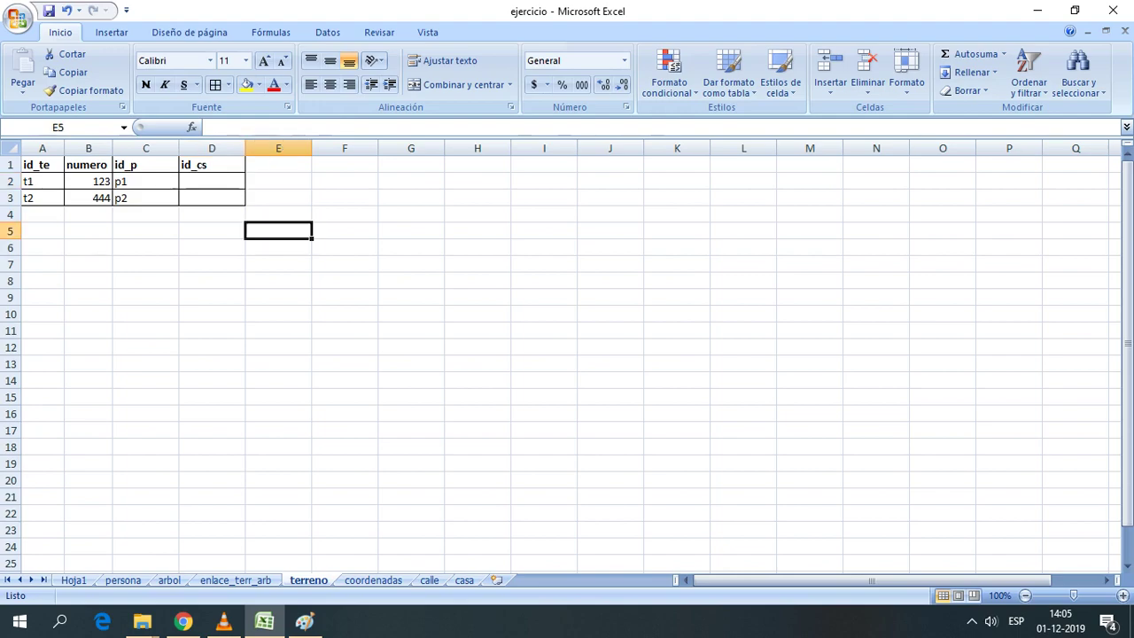
{"action": "left_click", "coordinate": [211, 180]}
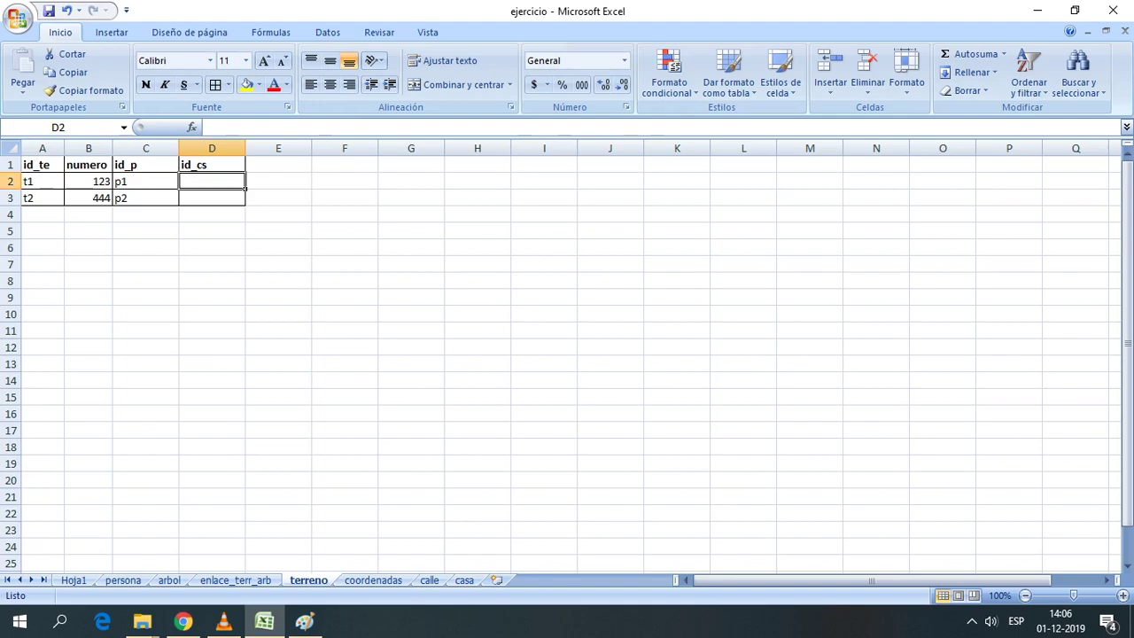
{"action": "left_click", "coordinate": [211, 264]}
{"action": "left_click", "coordinate": [212, 181]}
Fill id_cs with s1 for t1 and s2 for t2
{"action": "type", "text": "s1"}
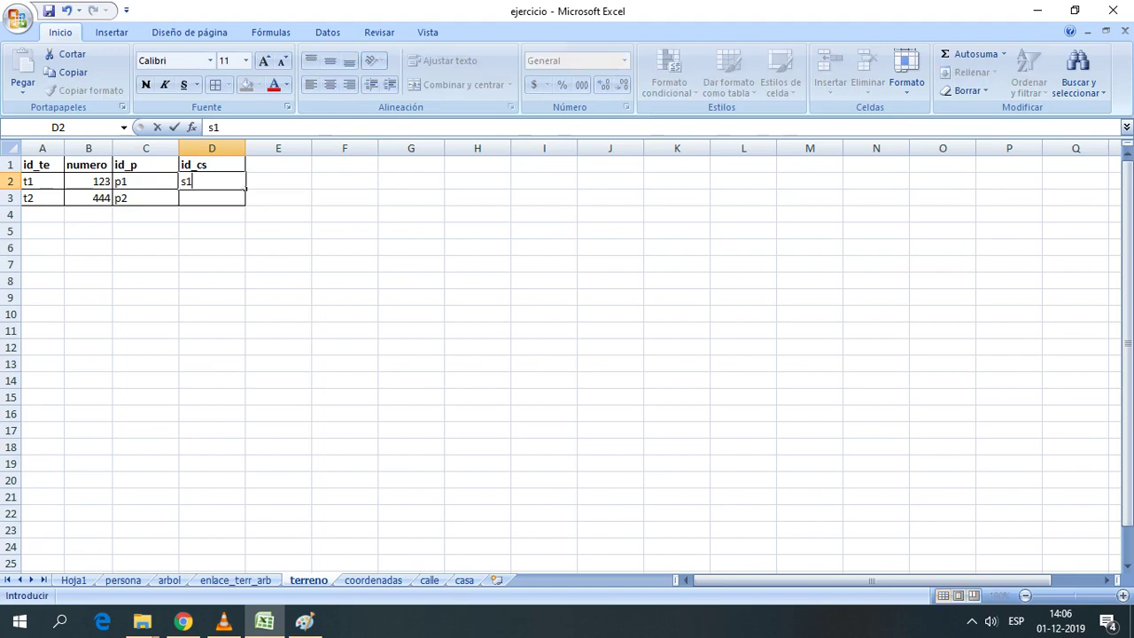
{"action": "key", "text": "Return"}
{"action": "type", "text": "s2"}
{"action": "left_click", "coordinate": [278, 280]}
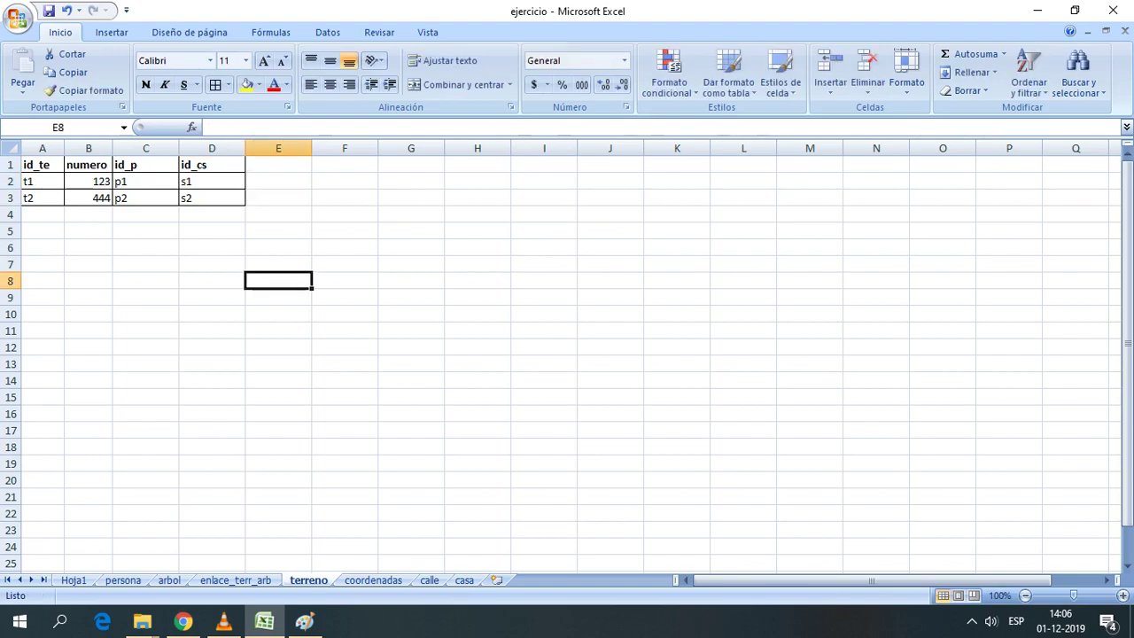
{"action": "key", "text": "ctrl+Page_Up"}
{"action": "key", "text": "ctrl+Page_Up"}
{"action": "key", "text": "ctrl+Page_Up"}
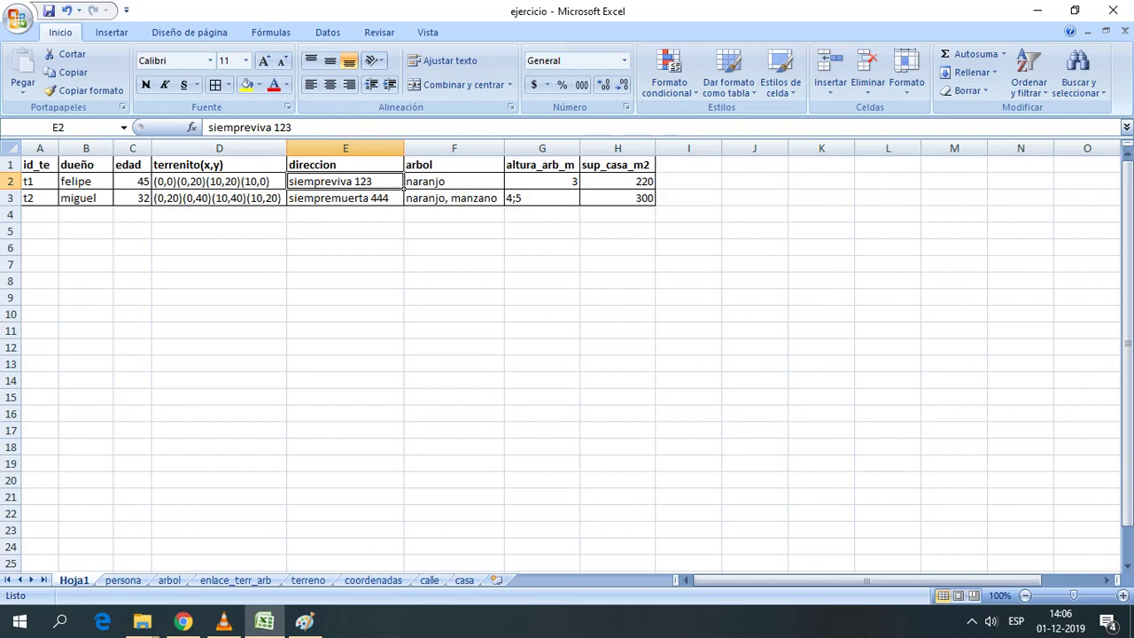
Narrow the terreno sheet's id_cs column D to fit its header
{"action": "key", "text": "ctrl+Page_Down"}
{"action": "key", "text": "ctrl+Page_Down"}
{"action": "key", "text": "ctrl+Page_Down"}
{"action": "key", "text": "ctrl+Page_Down"}
{"action": "key", "text": "ctrl+Page_Down"}
{"action": "key", "text": "ctrl+Page_Down"}
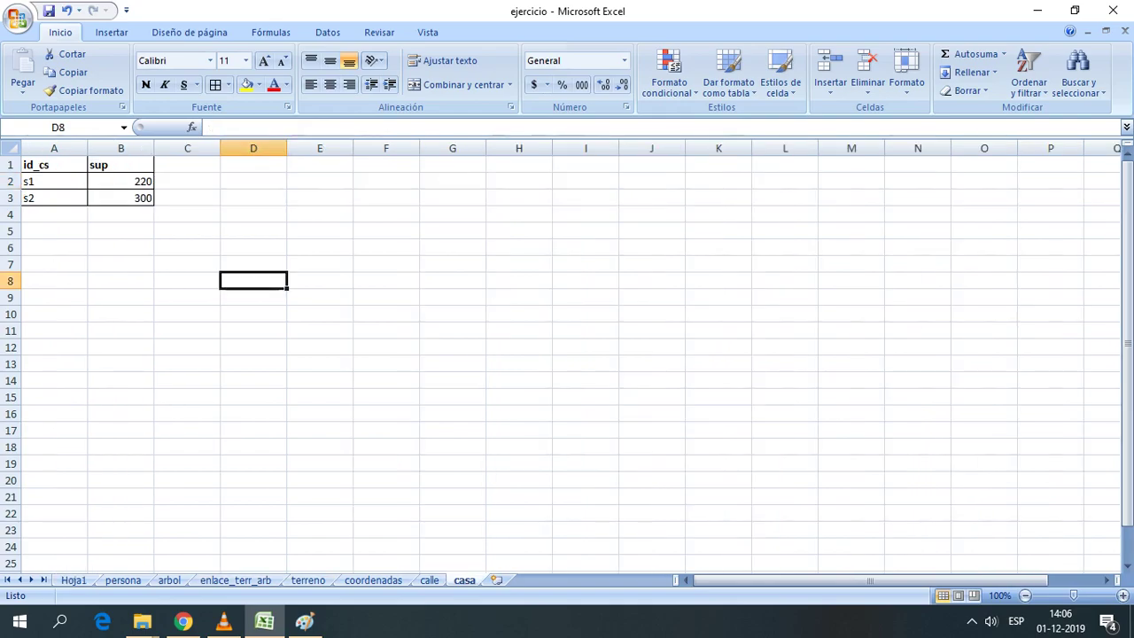
{"action": "key", "text": "ctrl+Page_Up"}
{"action": "key", "text": "ctrl+Page_Up"}
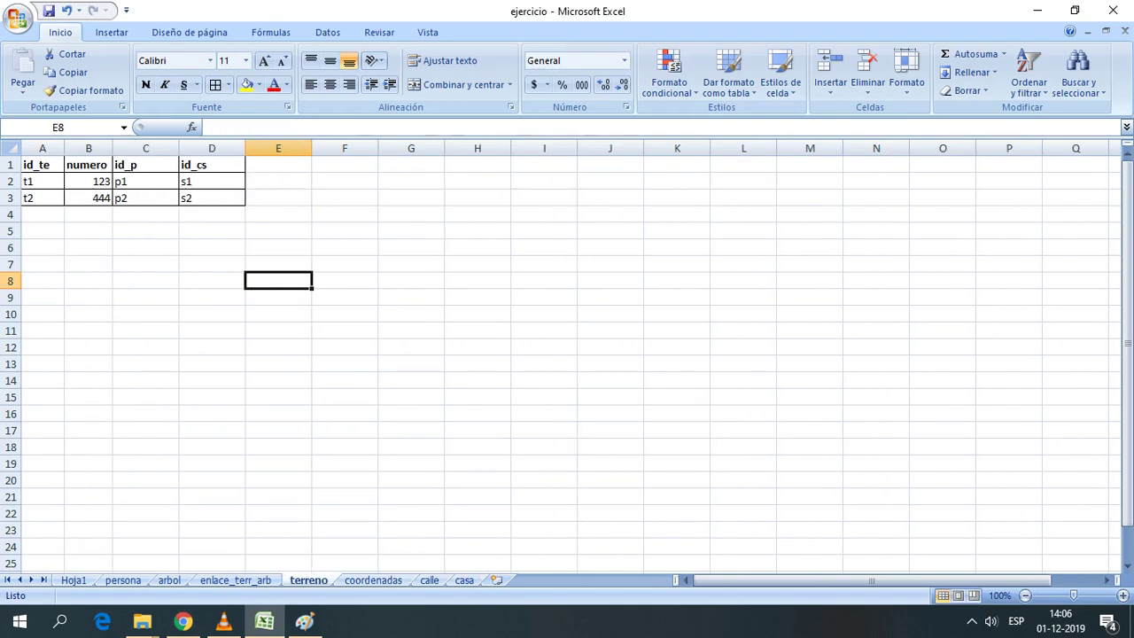
{"action": "left_click_drag", "start_coordinate": [245, 148], "coordinate": [153, 148]}
{"action": "left_click", "coordinate": [298, 297]}
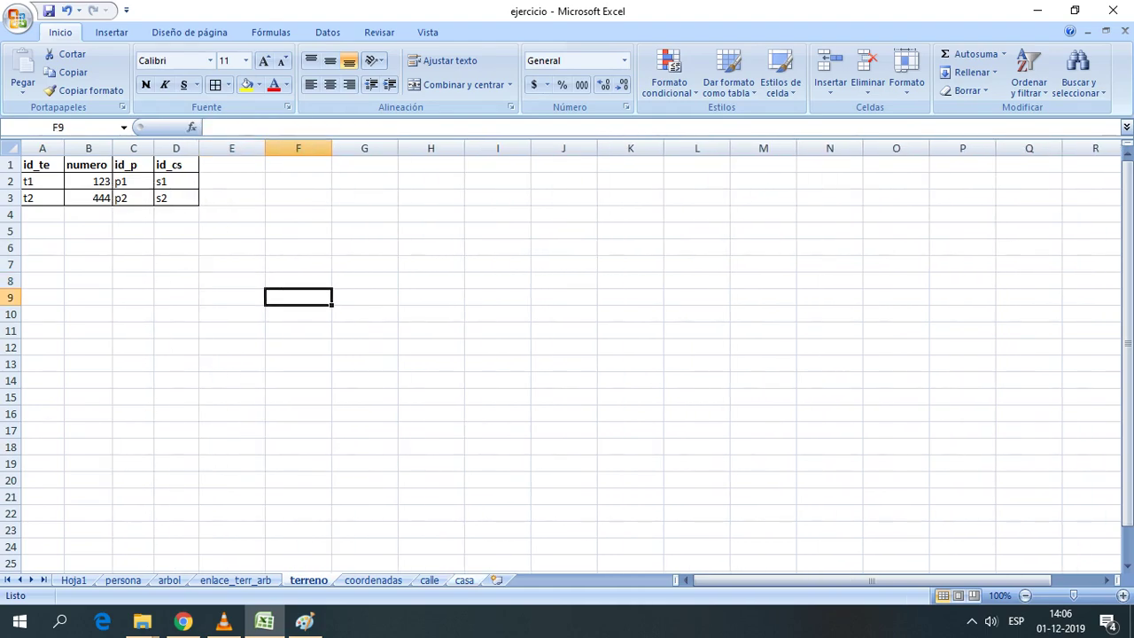
{"action": "key", "text": "ctrl+Page_Down"}
{"action": "key", "text": "ctrl+Page_Down"}
{"action": "key", "text": "ctrl+Page_Down"}
{"action": "key", "text": "ctrl+Page_Up"}
{"action": "key", "text": "ctrl+Page_Up"}
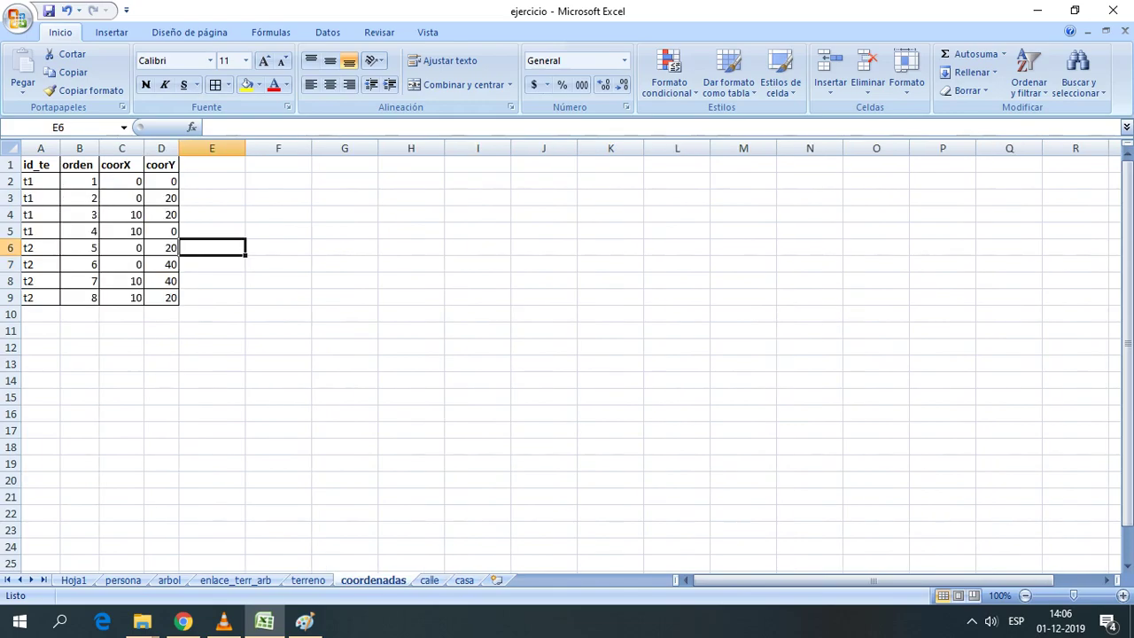
{"action": "left_click", "coordinate": [308, 580]}
Compare against the Paint diagram, trim column D slightly, and open the persona sheet
{"action": "left_click", "coordinate": [304, 621]}
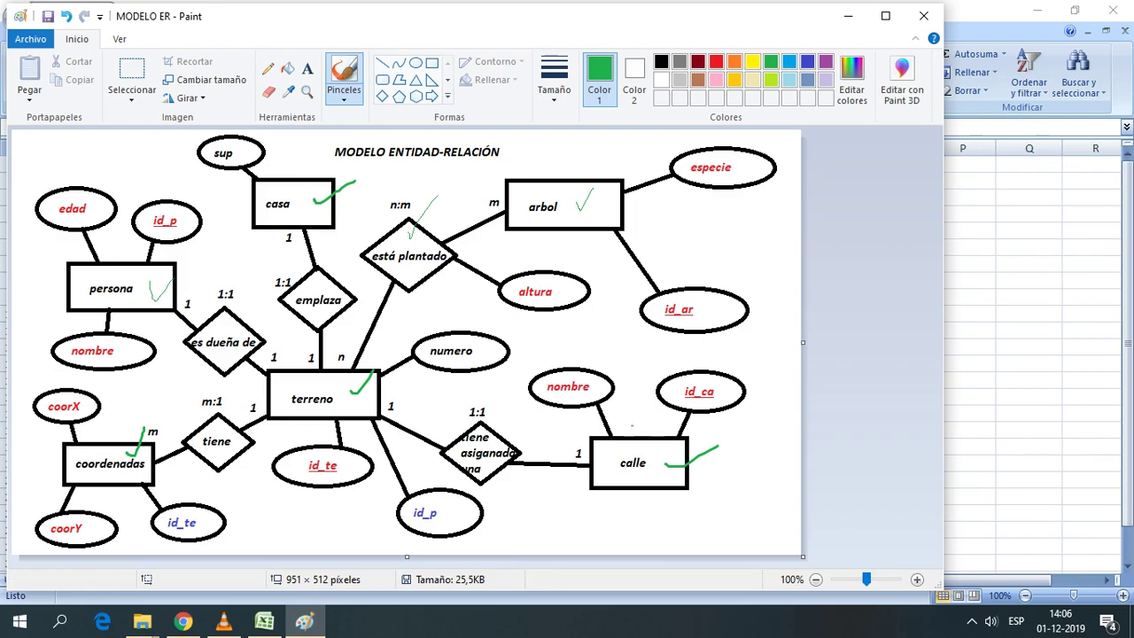
{"action": "left_click", "coordinate": [992, 9]}
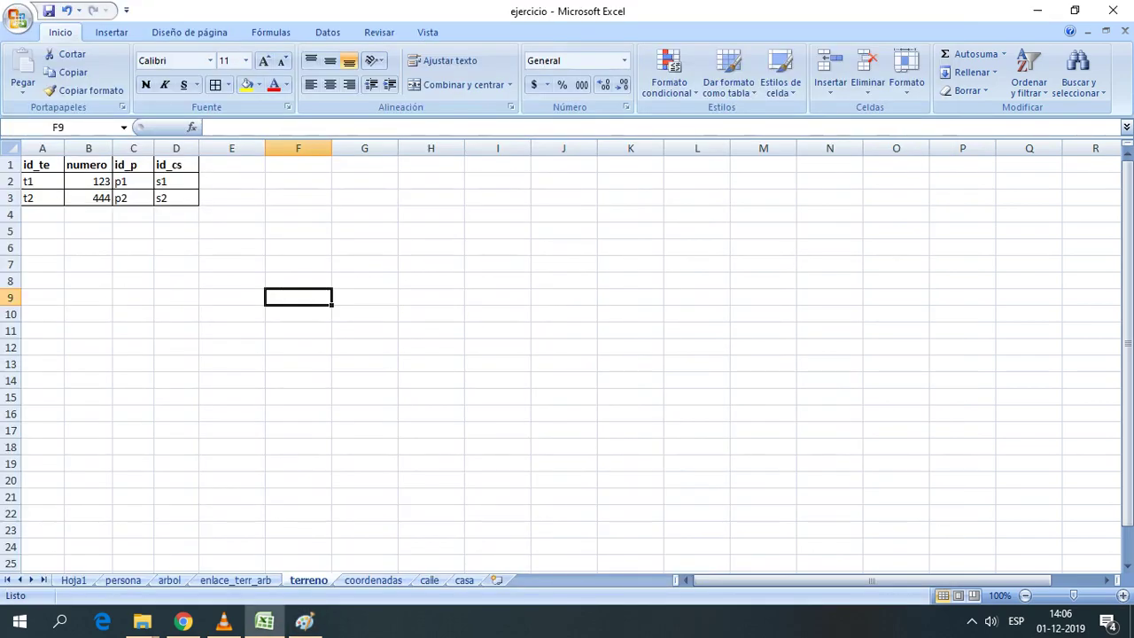
{"action": "left_click", "coordinate": [365, 330]}
{"action": "left_click_drag", "start_coordinate": [199, 148], "coordinate": [190, 148]}
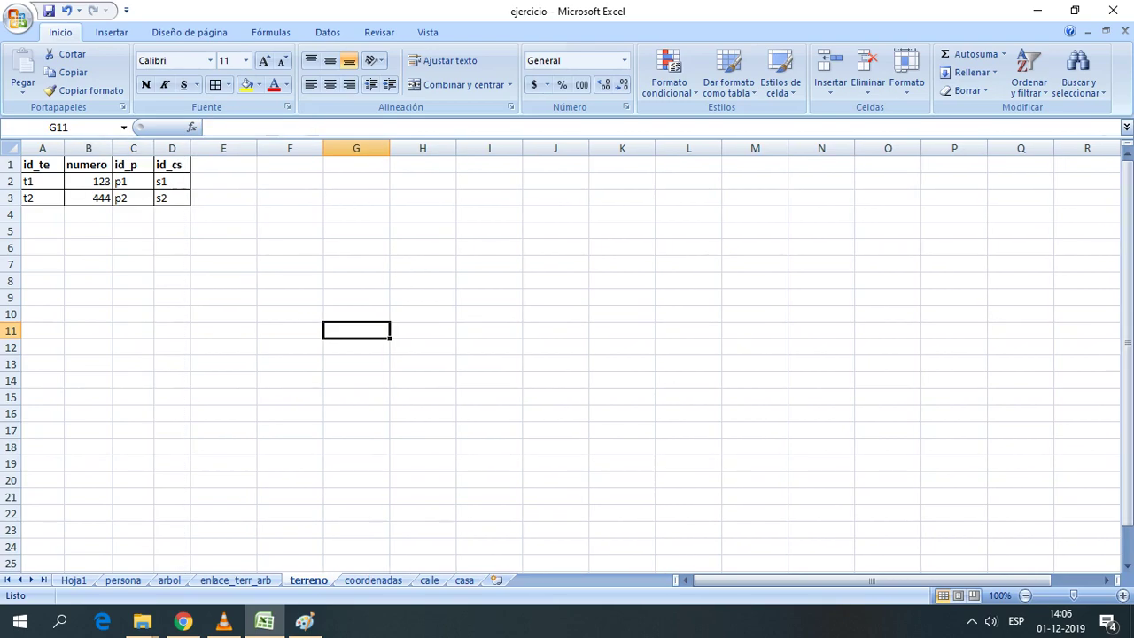
{"action": "left_click", "coordinate": [122, 579]}
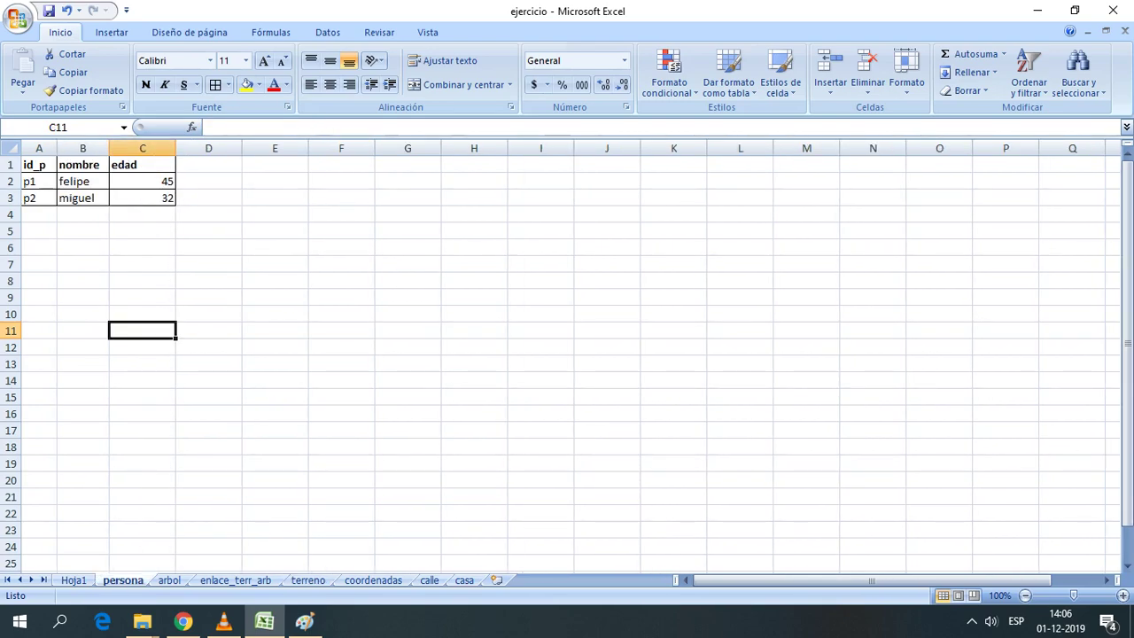
Narrow the edad column and rewrite the names as FELIPE and MIGUEL
{"action": "left_click_drag", "start_coordinate": [175, 148], "coordinate": [148, 148]}
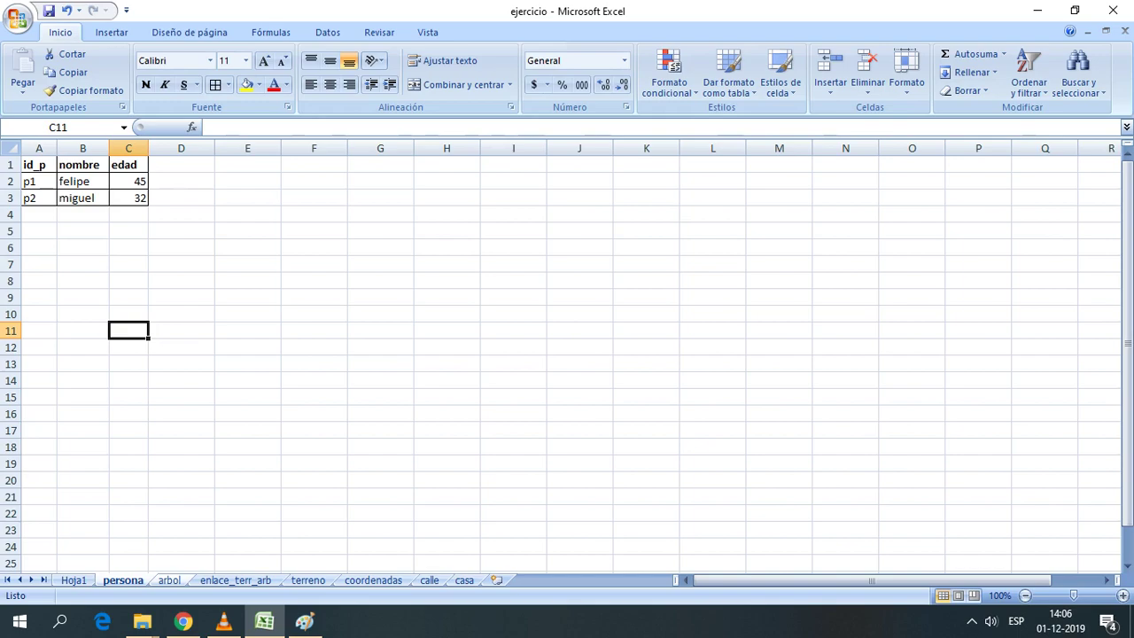
{"action": "left_click", "coordinate": [82, 181]}
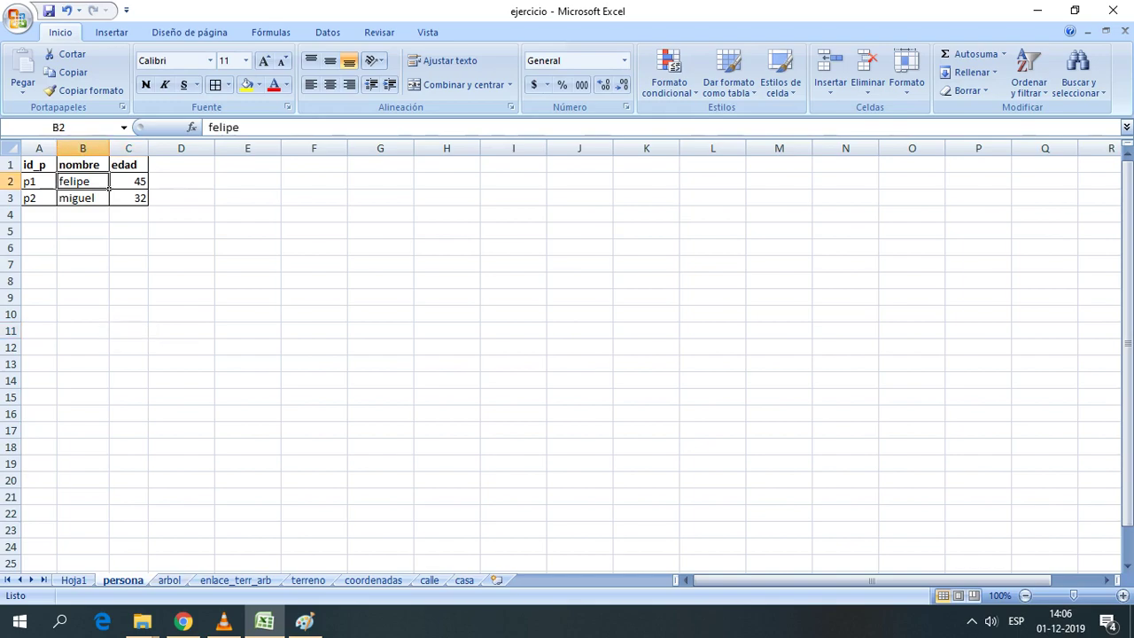
{"action": "type", "text": "f"}
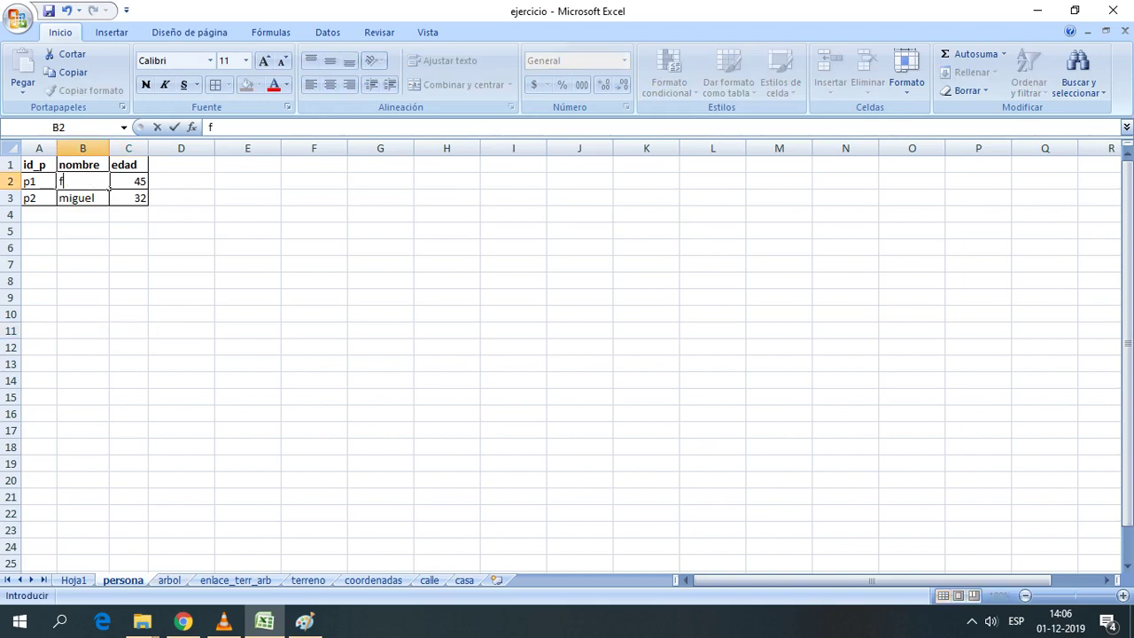
{"action": "type", "text": "e"}
{"action": "key", "text": "BackSpace"}
{"action": "key", "text": "BackSpace"}
{"action": "type", "text": "FELIPE"}
{"action": "left_click", "coordinate": [107, 200]}
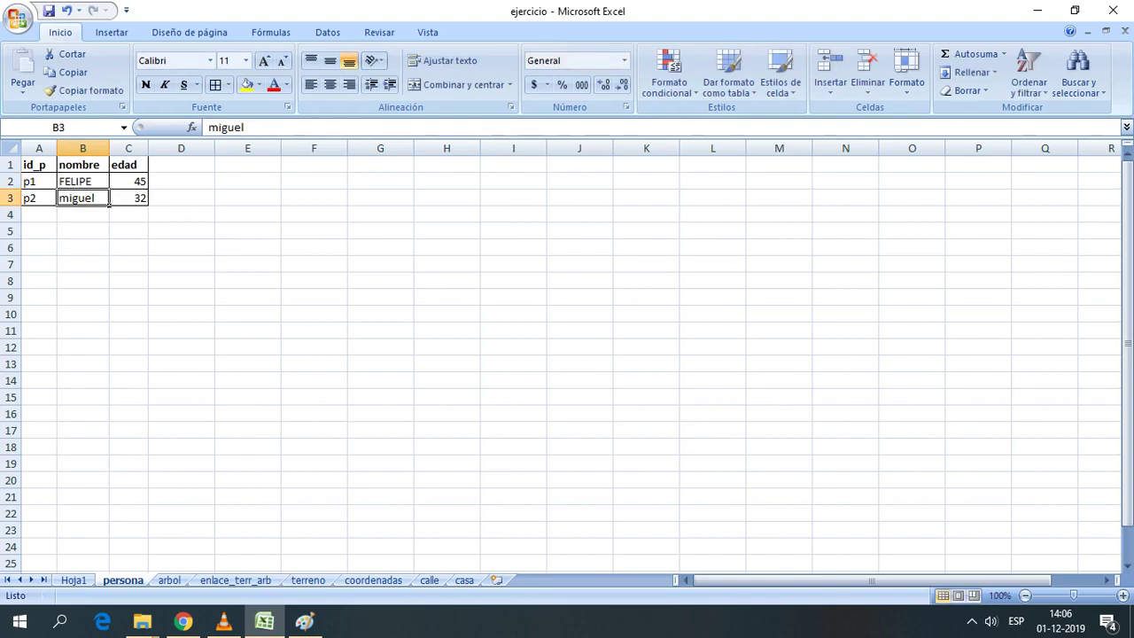
{"action": "type", "text": "MIGUEL"}
{"action": "key", "text": "Tab"}
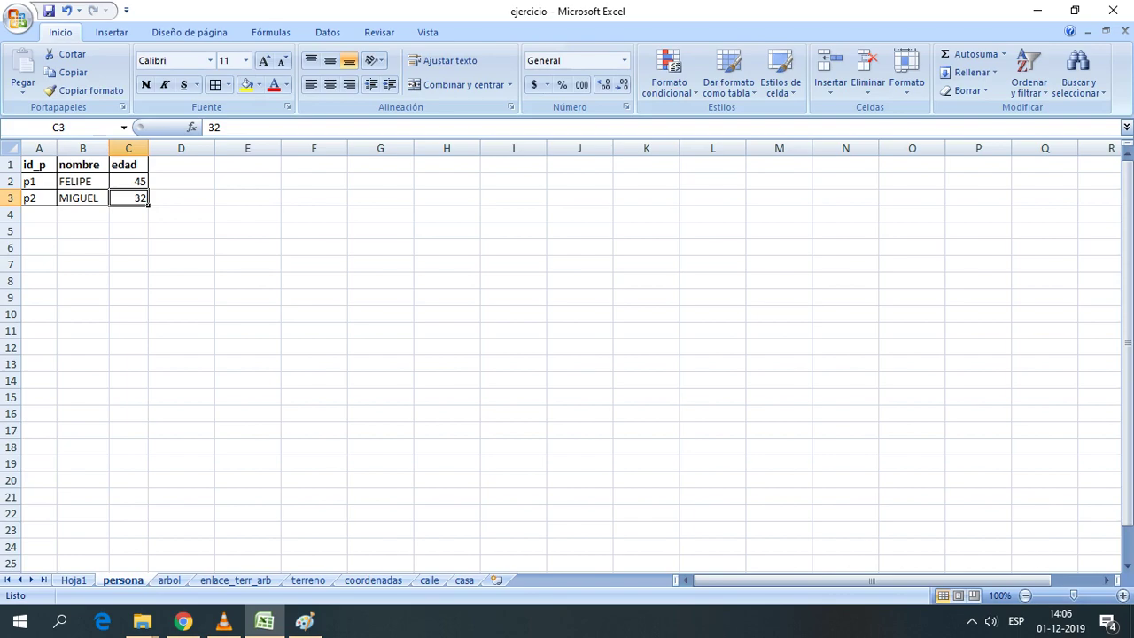
Review the FELIPE and MIGUEL entries, then switch to the arbol sheet
{"action": "left_click", "coordinate": [107, 198]}
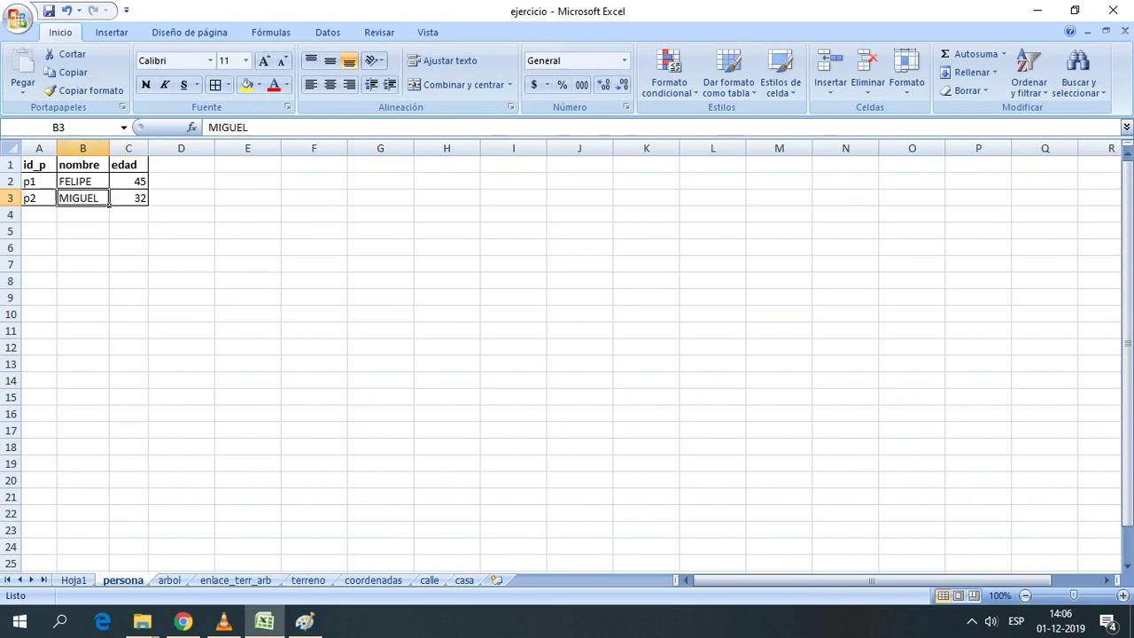
{"action": "left_click", "coordinate": [107, 183]}
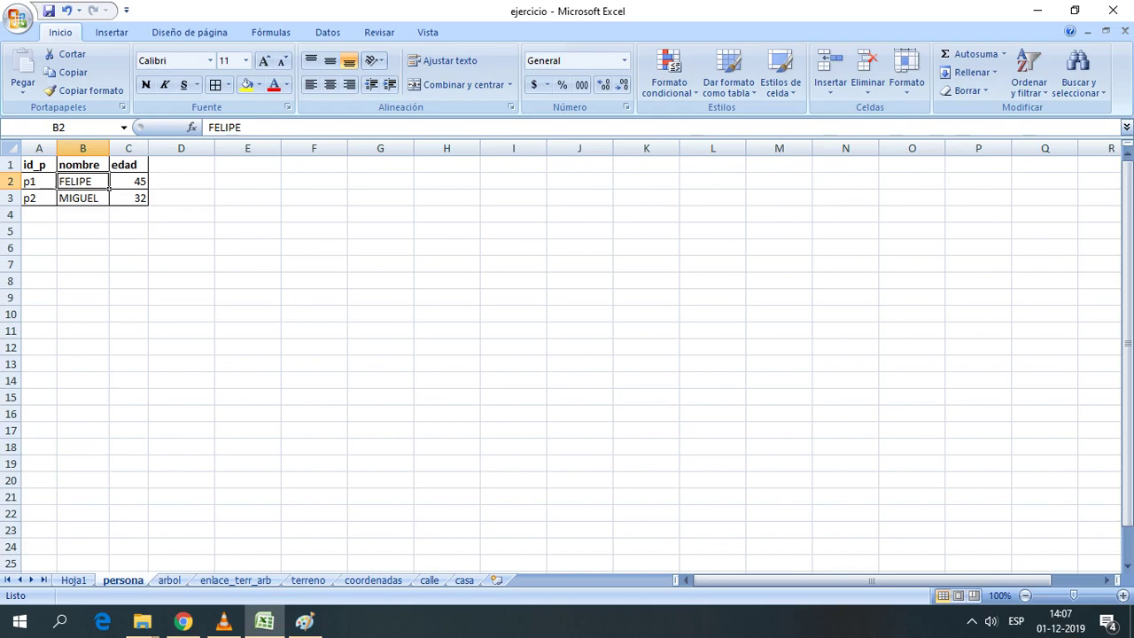
{"action": "left_click", "coordinate": [247, 280]}
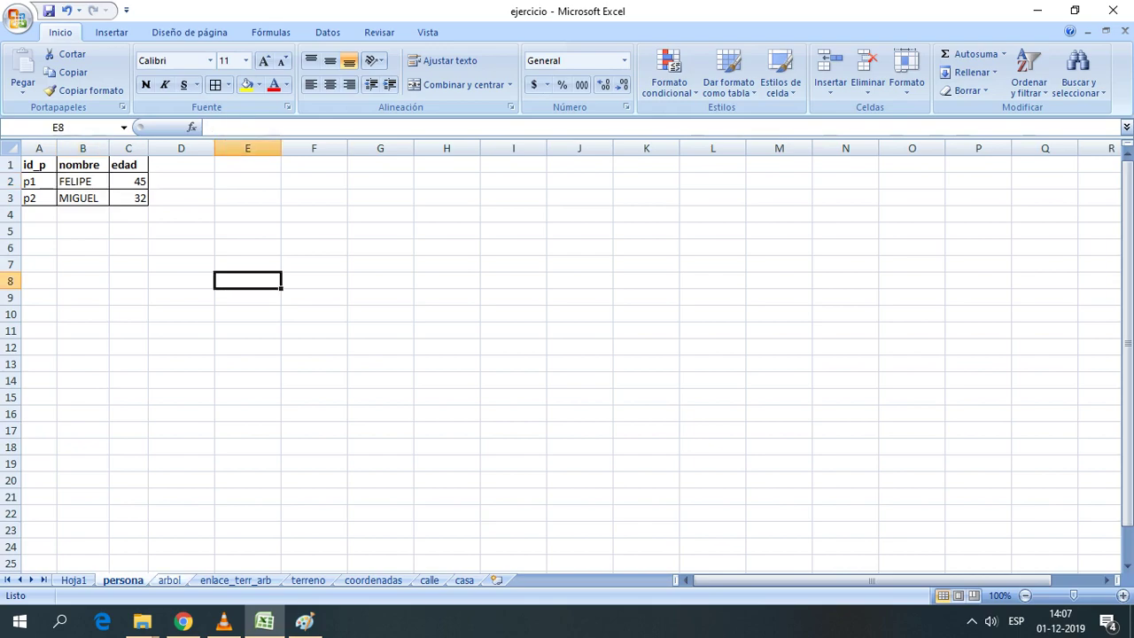
{"action": "left_click", "coordinate": [83, 198]}
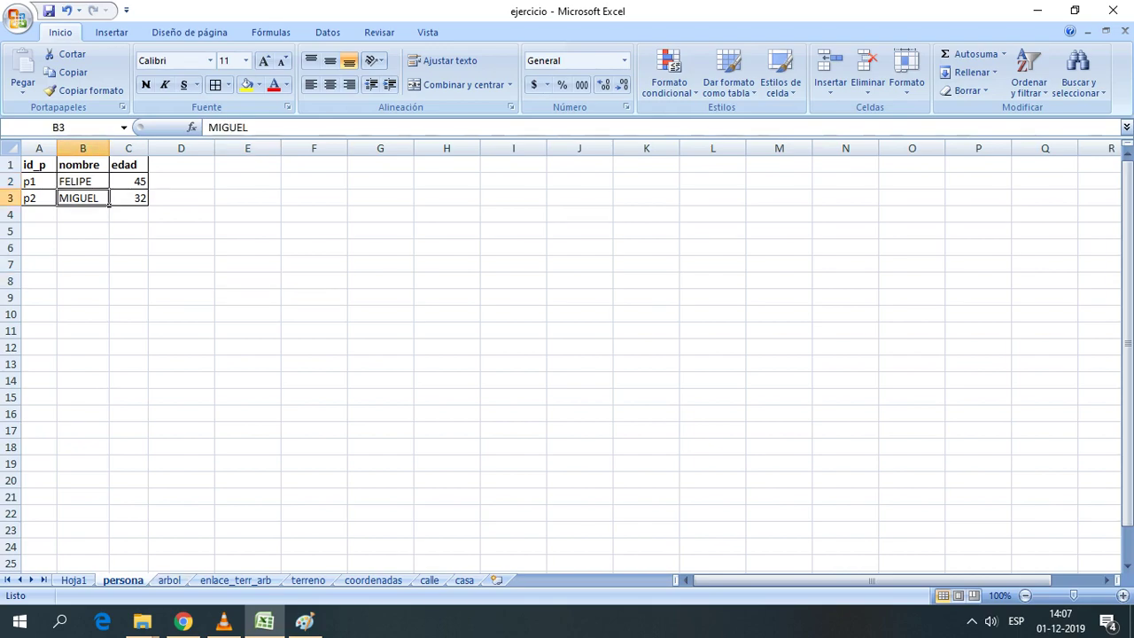
{"action": "left_click", "coordinate": [89, 181]}
{"action": "key", "text": "Down"}
{"action": "key", "text": "Up"}
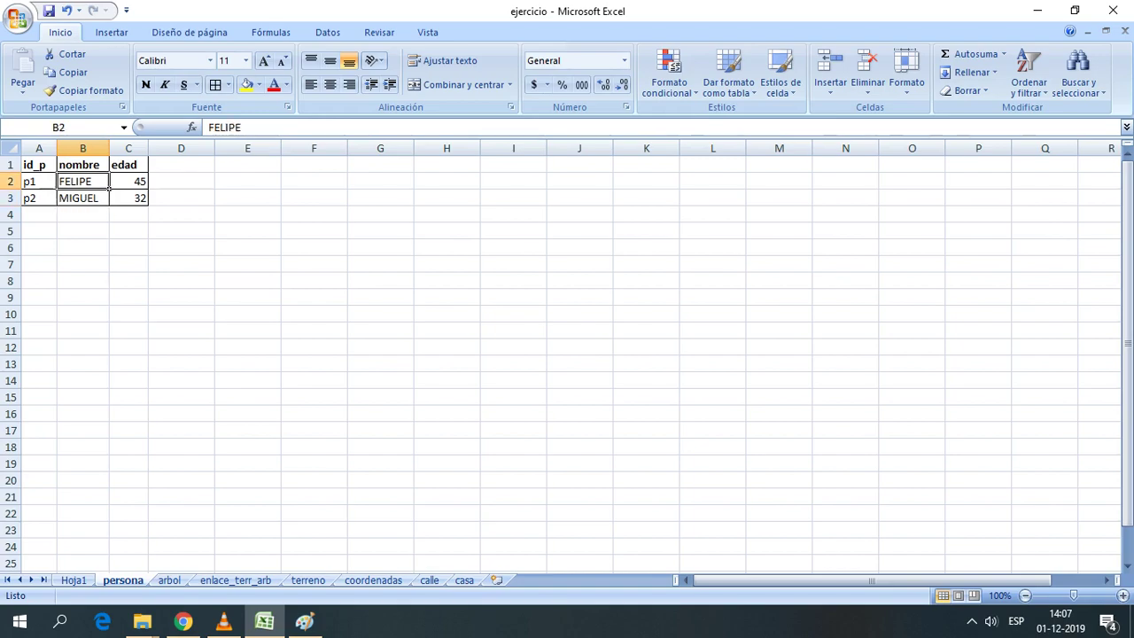
{"action": "left_click", "coordinate": [170, 579]}
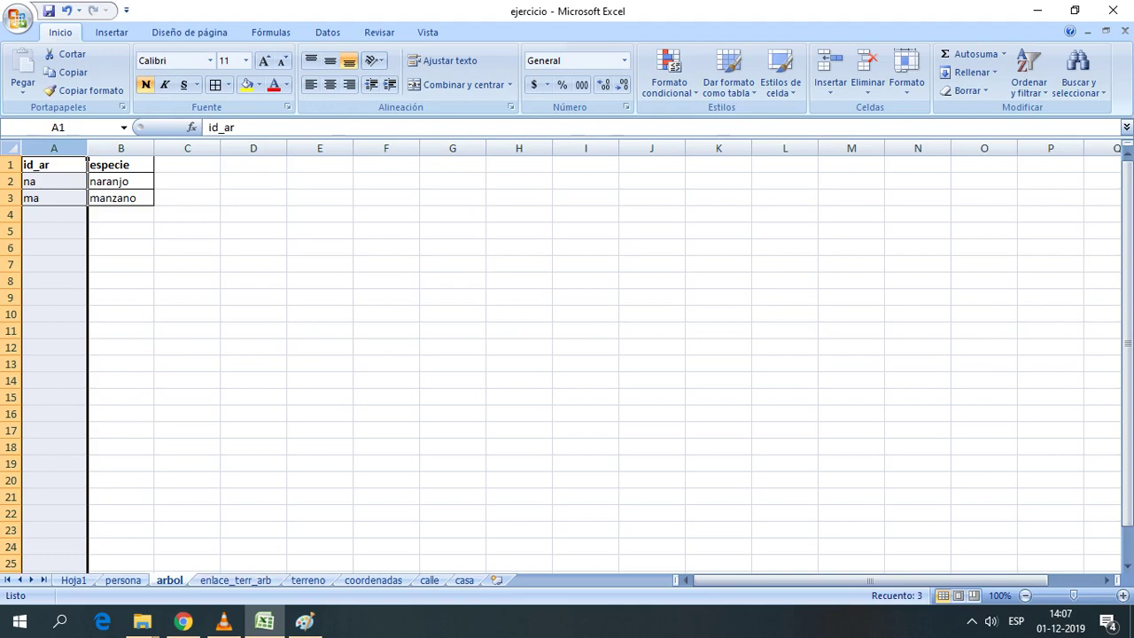
Rewrite the arbol species as NARANJO and MANZANO and review them
{"action": "left_click", "coordinate": [120, 181]}
{"action": "type", "text": "NARAN"}
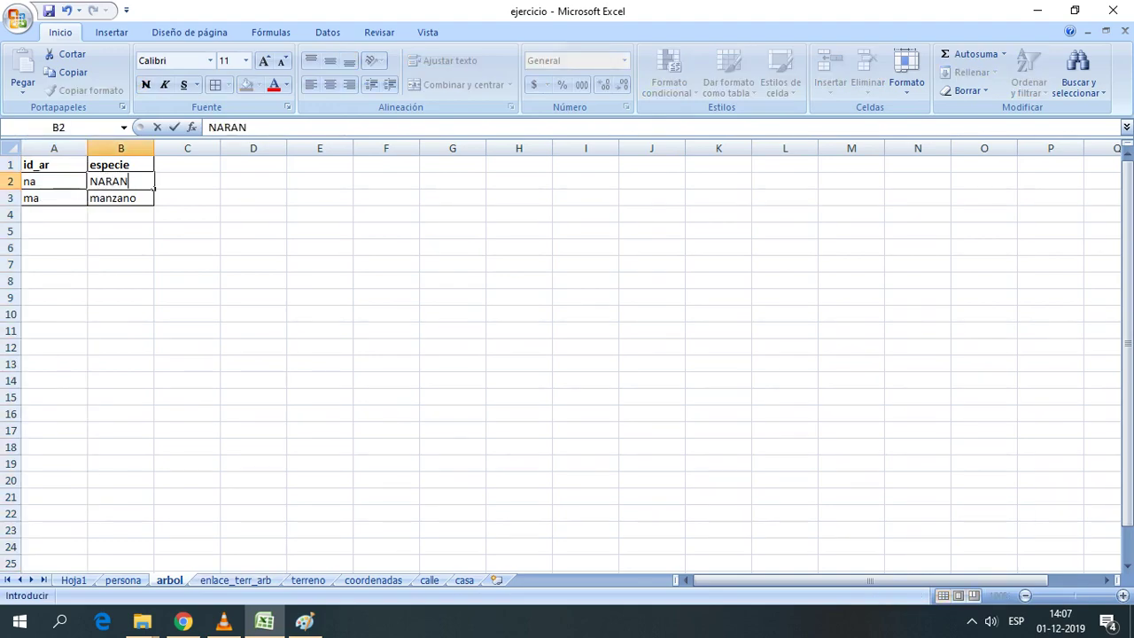
{"action": "type", "text": "JO"}
{"action": "key", "text": "Return"}
{"action": "type", "text": "MANZ"}
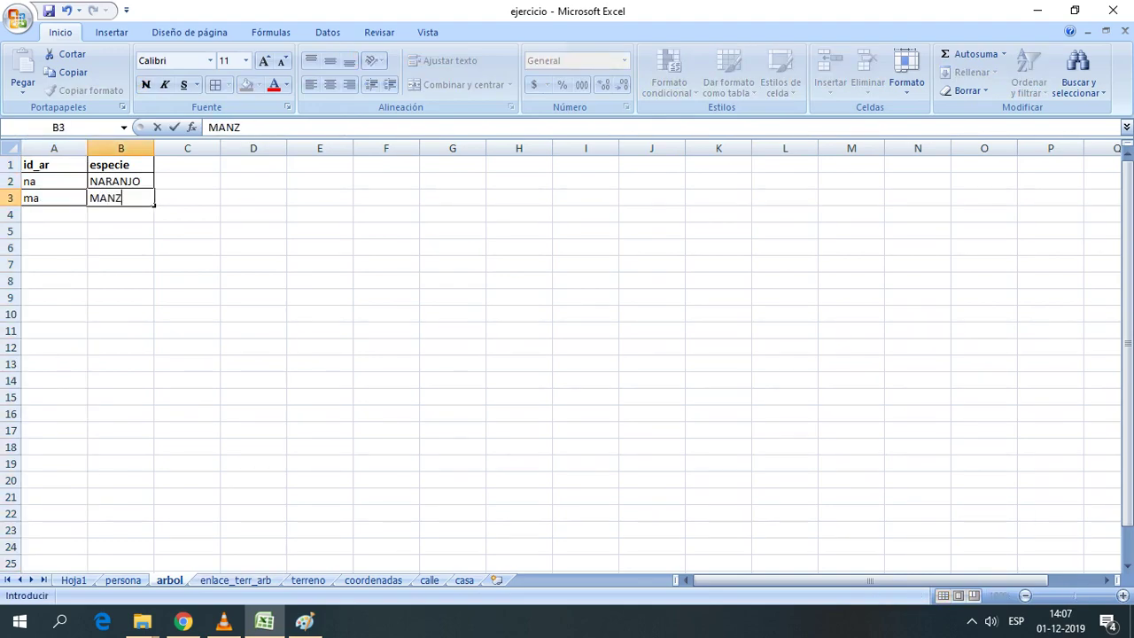
{"action": "type", "text": "ANO"}
{"action": "left_click", "coordinate": [187, 281]}
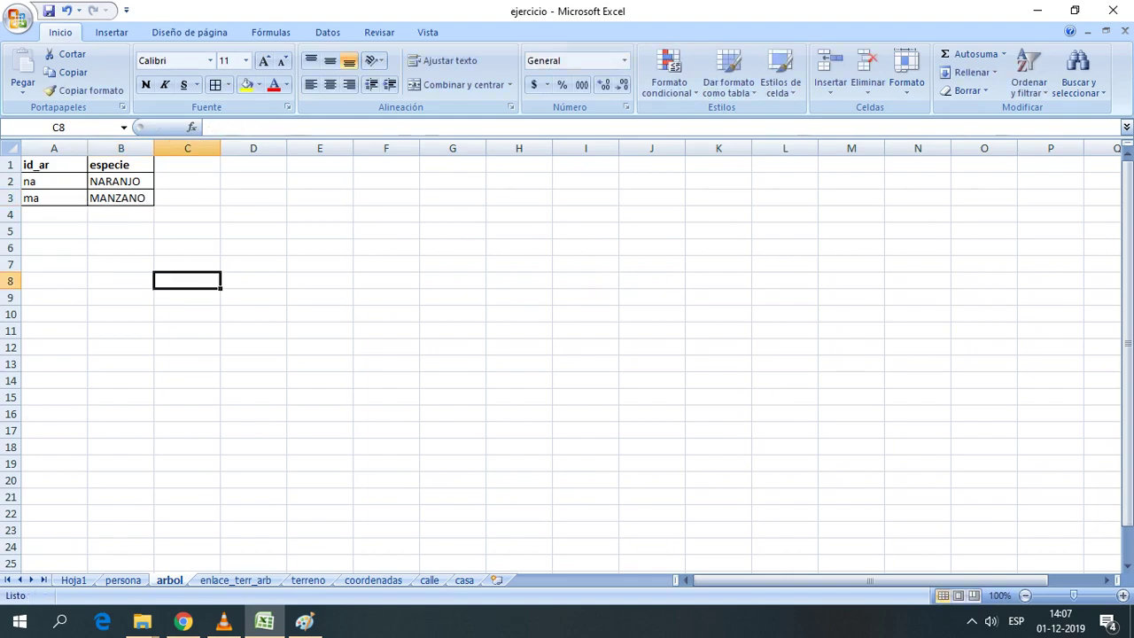
{"action": "left_click", "coordinate": [120, 181]}
{"action": "left_click", "coordinate": [120, 197]}
{"action": "left_click", "coordinate": [54, 198]}
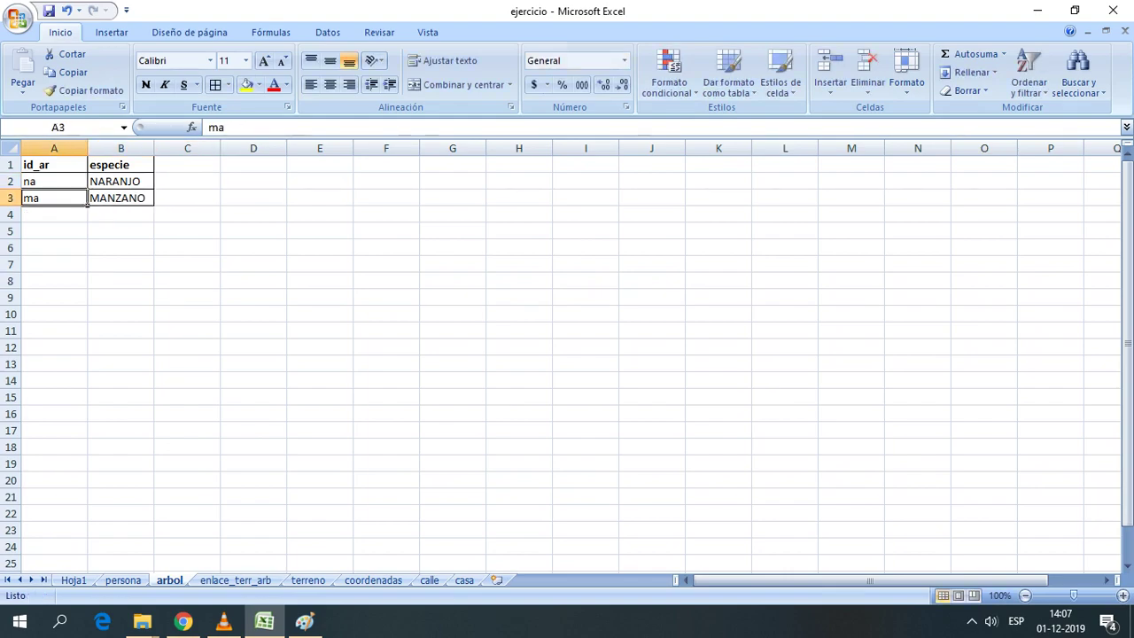
Move through enlace_terr_arb, terreno and coordenadas to the calle sheet
{"action": "key", "text": "ctrl+Page_Down"}
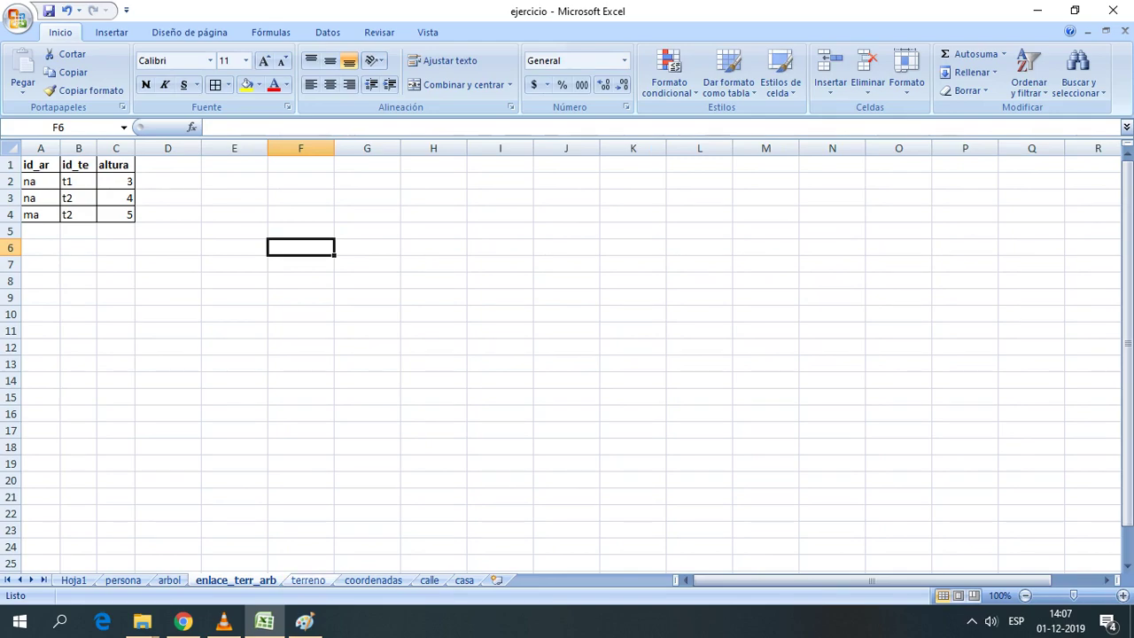
{"action": "key", "text": "ctrl+Page_Down"}
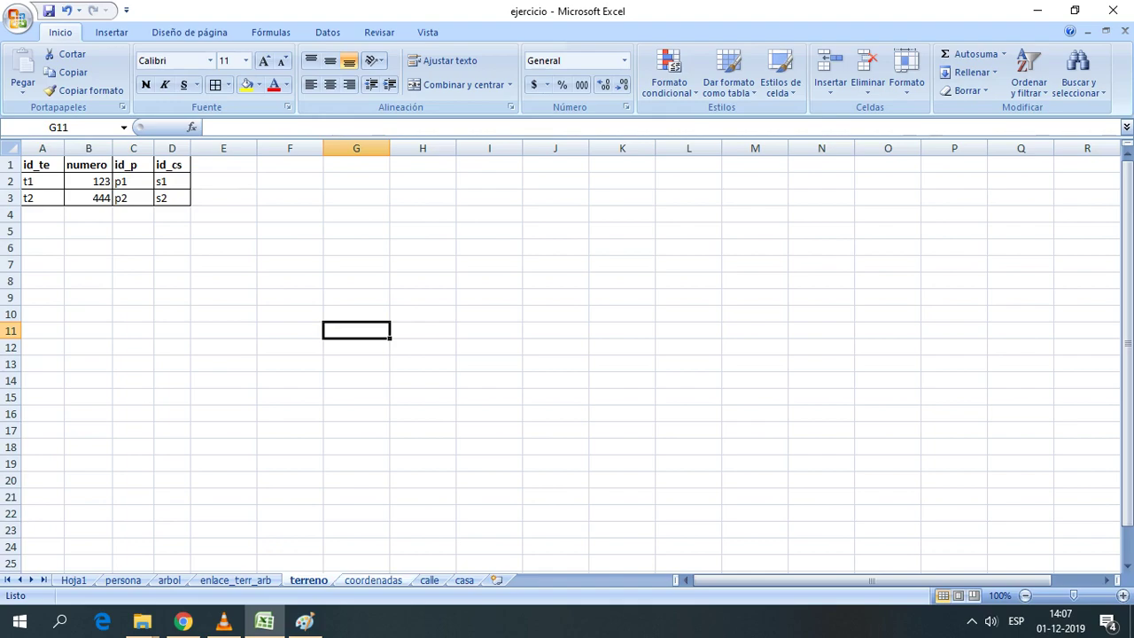
{"action": "key", "text": "ctrl+Page_Down"}
{"action": "key", "text": "ctrl+Page_Down"}
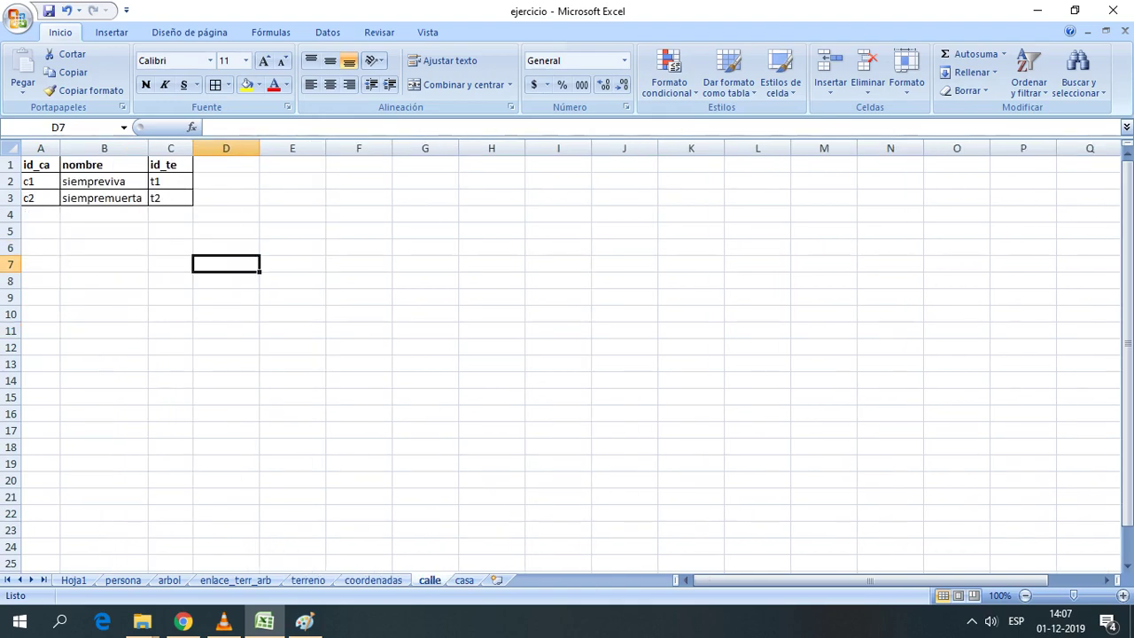
Rewrite the streets as SIEMPREVIVA and SIEMPREMUERTA, re-enter t2 in C3, and widen column B
{"action": "left_click", "coordinate": [146, 185]}
{"action": "type", "text": "SIEMPRE"}
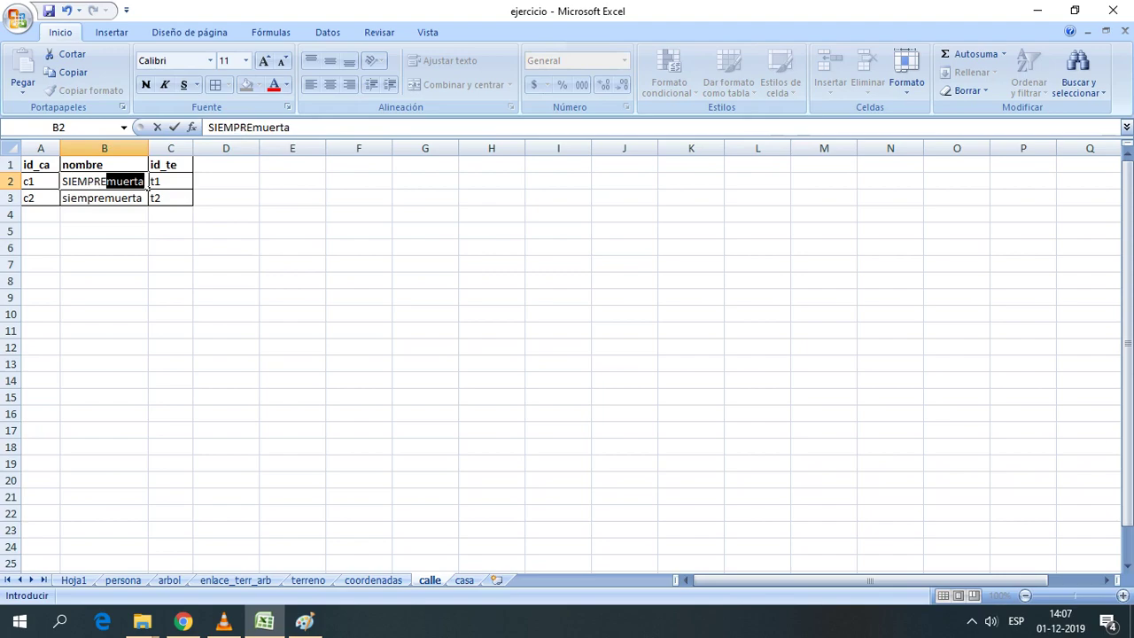
{"action": "type", "text": "VIVA"}
{"action": "key", "text": "Return"}
{"action": "type", "text": "SI"}
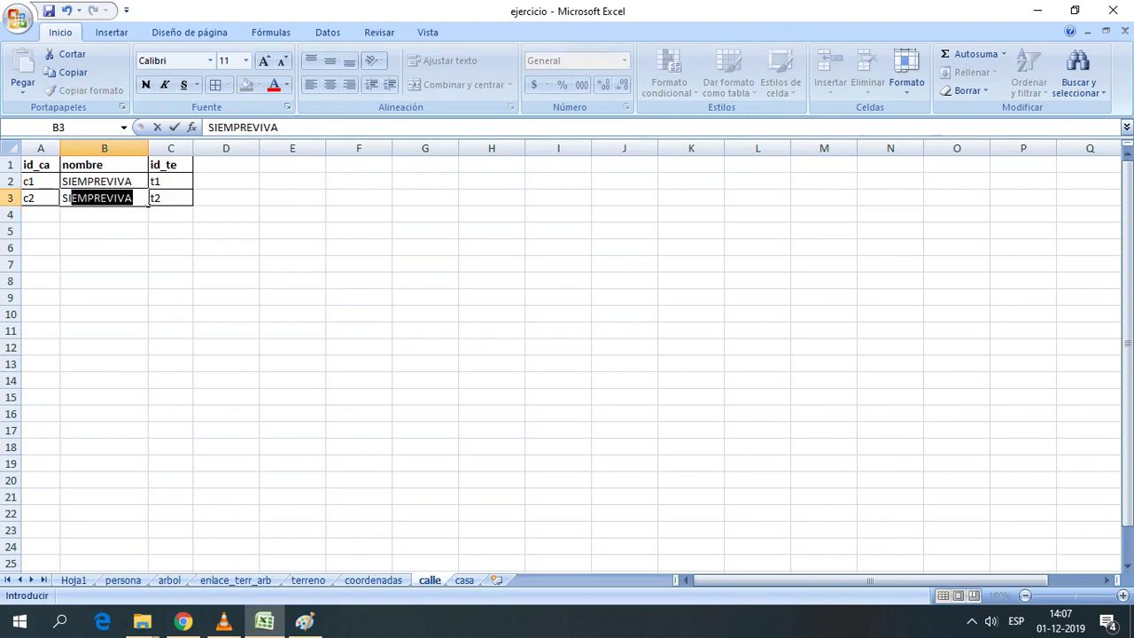
{"action": "type", "text": "EMPREMUERTA"}
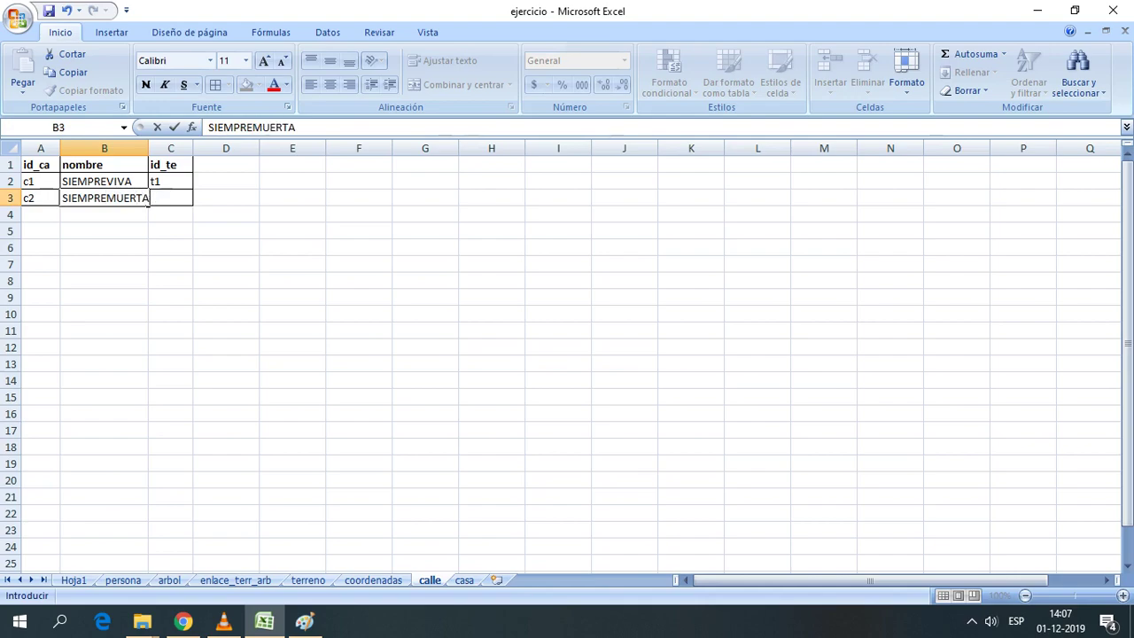
{"action": "key", "text": "Tab"}
{"action": "type", "text": "t2"}
{"action": "left_click", "coordinate": [293, 280]}
{"action": "left_click_drag", "start_coordinate": [148, 148], "coordinate": [152, 148]}
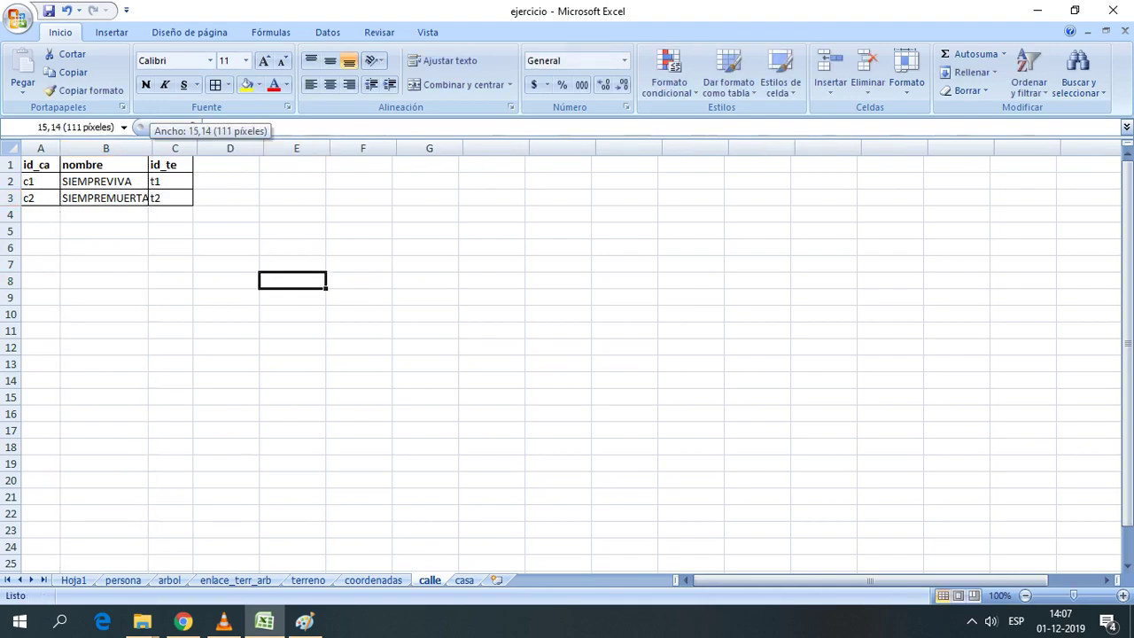
On the casa sheet, shrink the id_cs and sup columns to fit the s1/s2 and 220/300 entries
{"action": "left_click", "coordinate": [465, 580]}
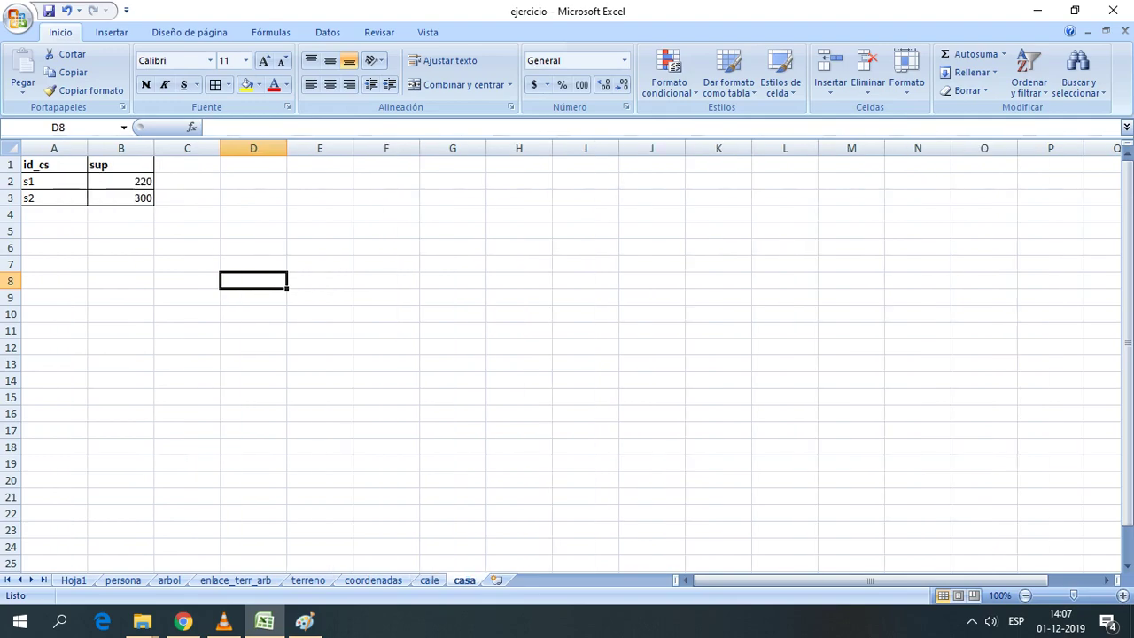
{"action": "mouse_move", "coordinate": [87, 148]}
{"action": "left_mouse_down"}
{"action": "mouse_move", "coordinate": [61, 148]}
{"action": "mouse_move", "coordinate": [116, 148]}
{"action": "mouse_move", "coordinate": [104, 148]}
{"action": "left_mouse_up"}
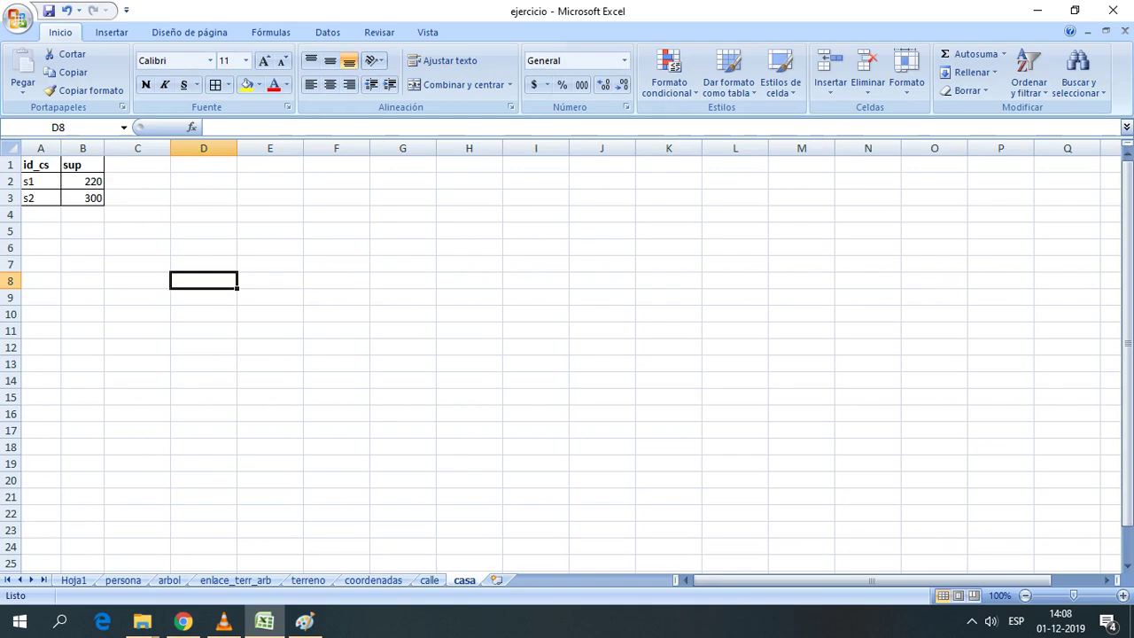
{"action": "mouse_move", "coordinate": [223, 620]}
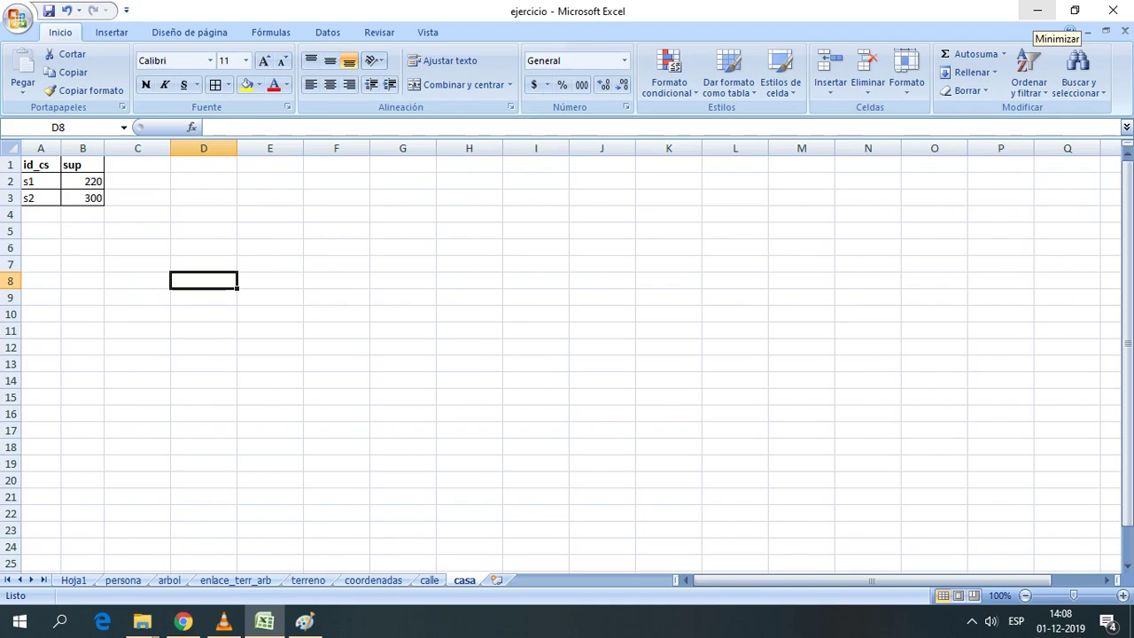
Minimize the Excel workbook and the Paint ER diagram, then bring VLC's screen:// recording window forward
{"action": "left_click", "coordinate": [1037, 11]}
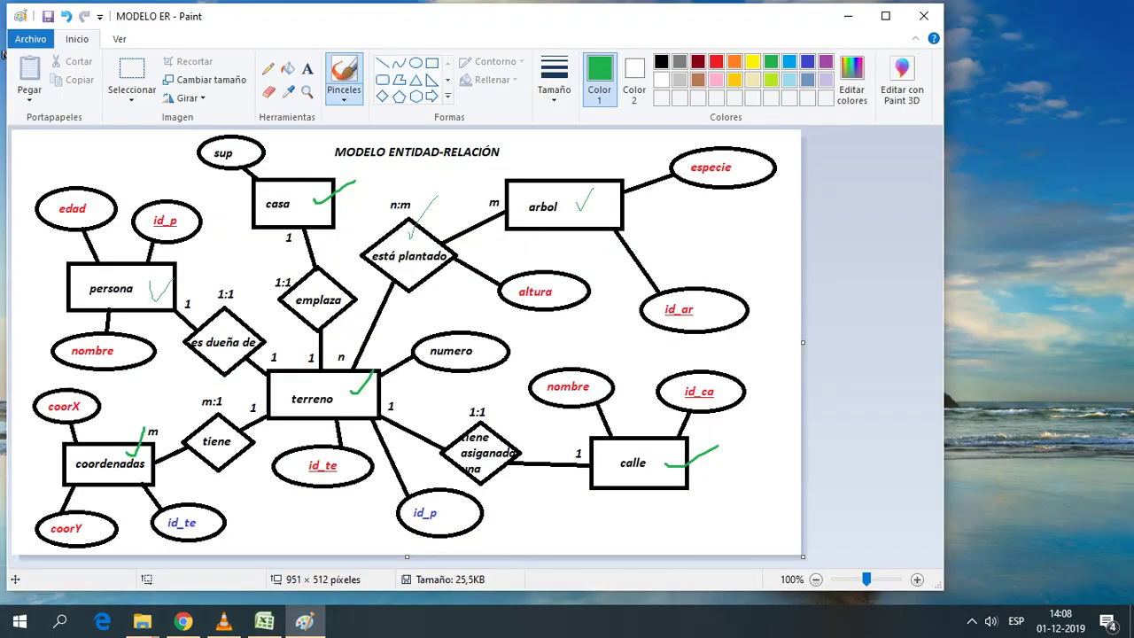
{"action": "left_click", "coordinate": [848, 15]}
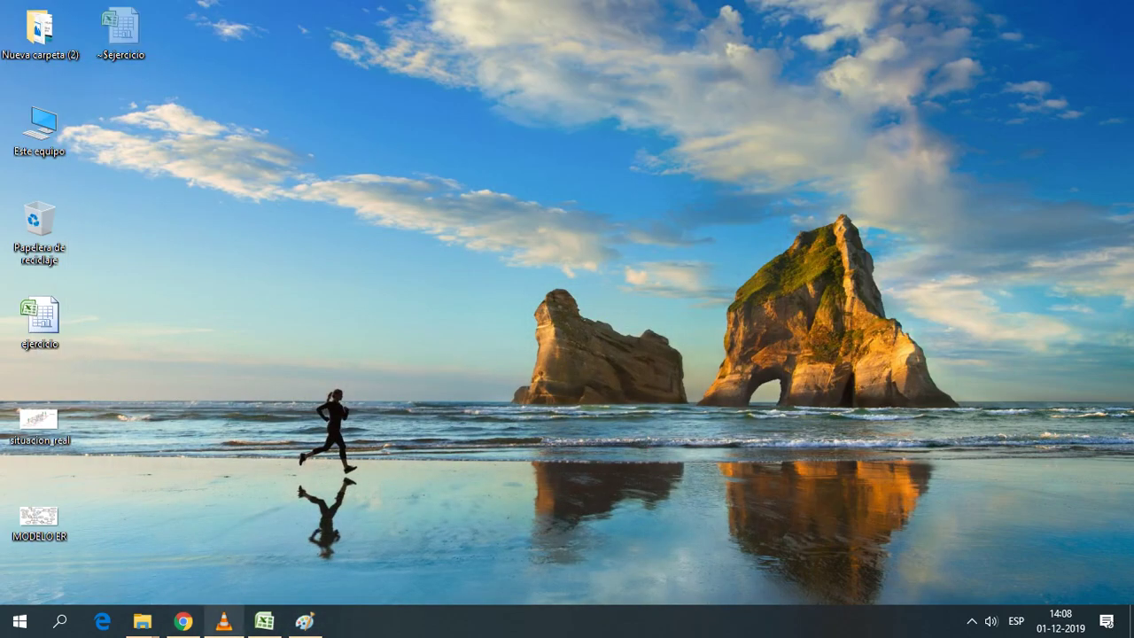
{"action": "left_click", "coordinate": [223, 621]}
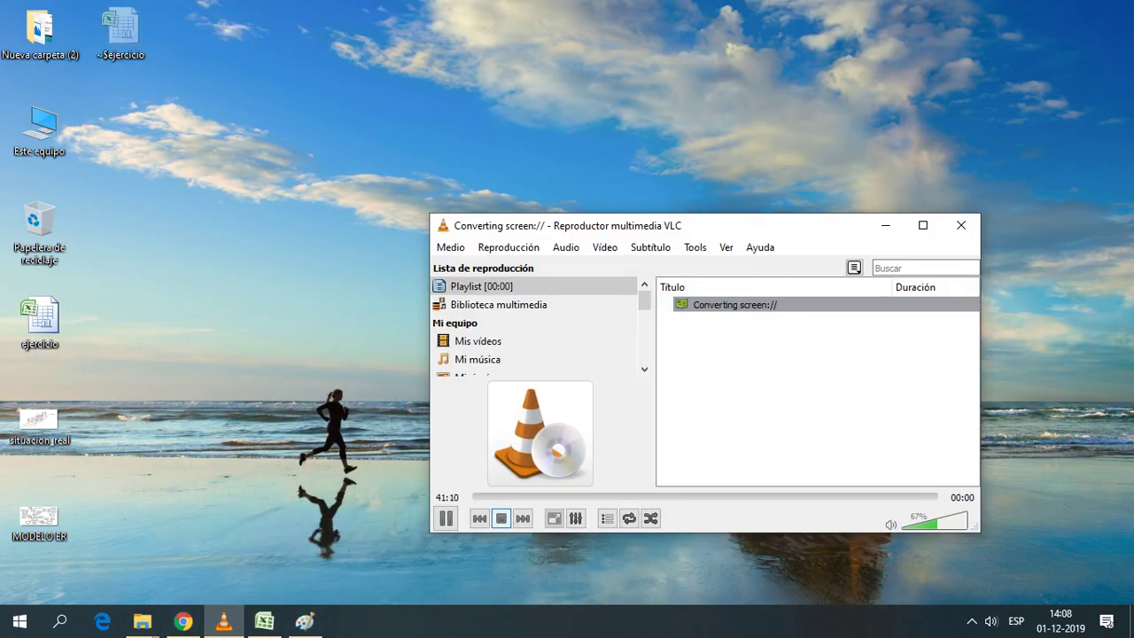